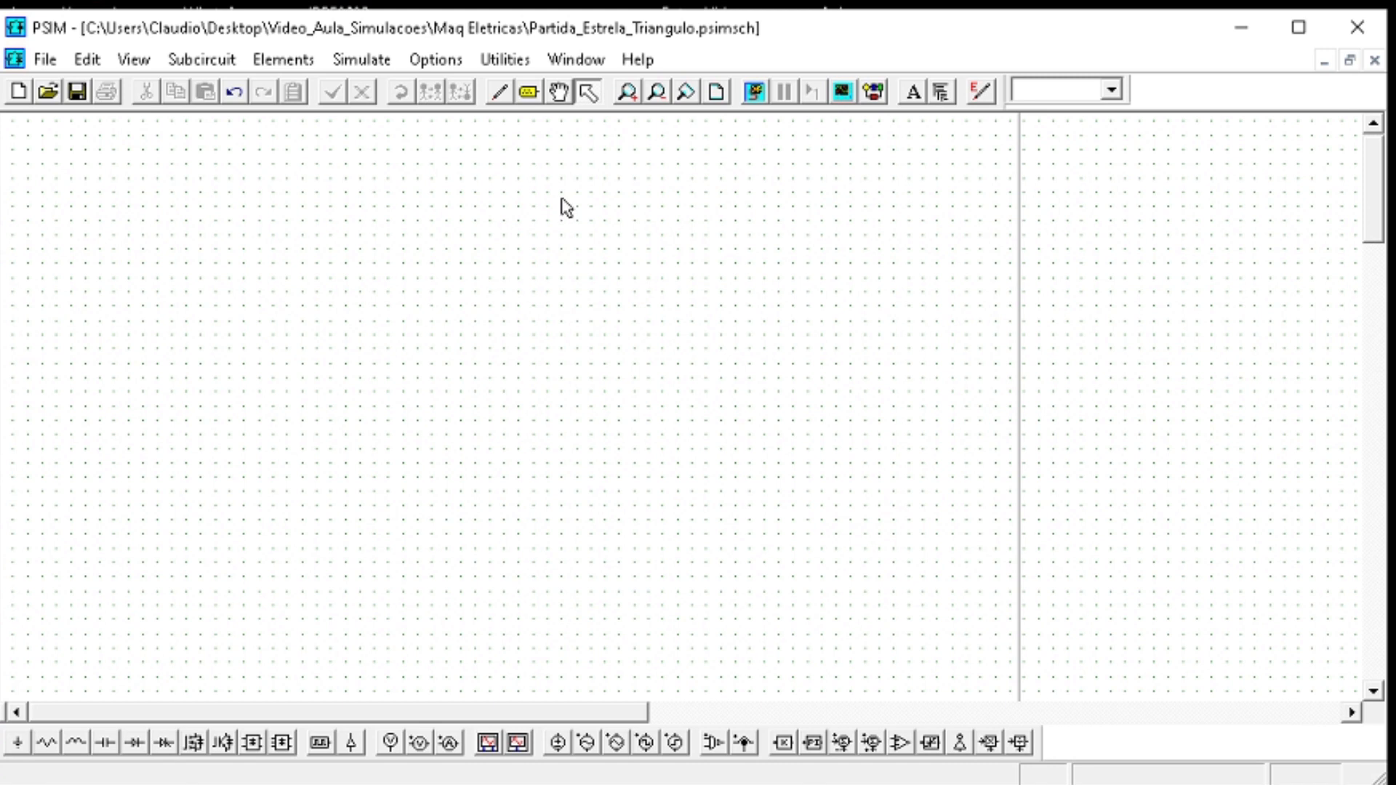
Place a sine voltage source, rotate it to lie horizontally, and move it to the upper-left part of the schematic
click(308, 64)
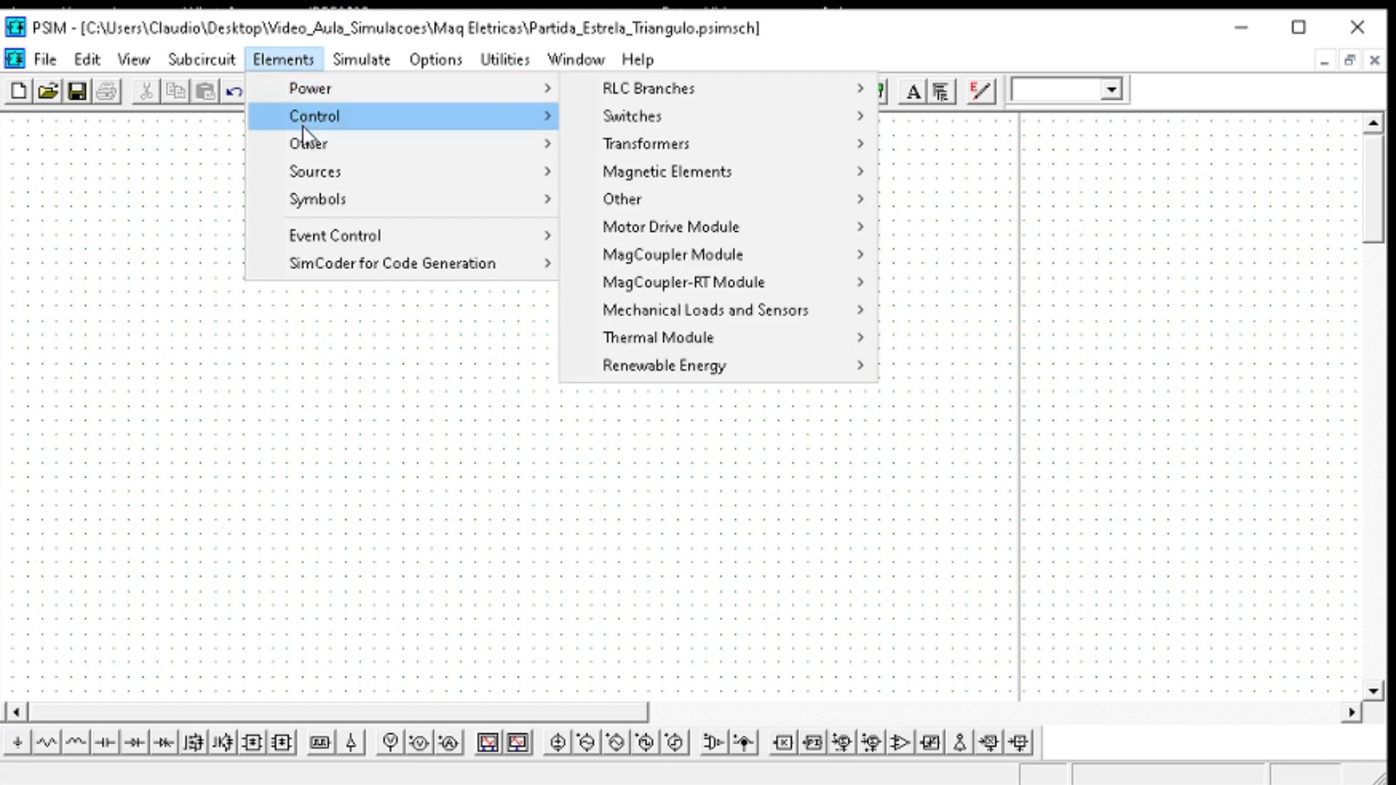
mouse_move(327, 174)
mouse_move(640, 175)
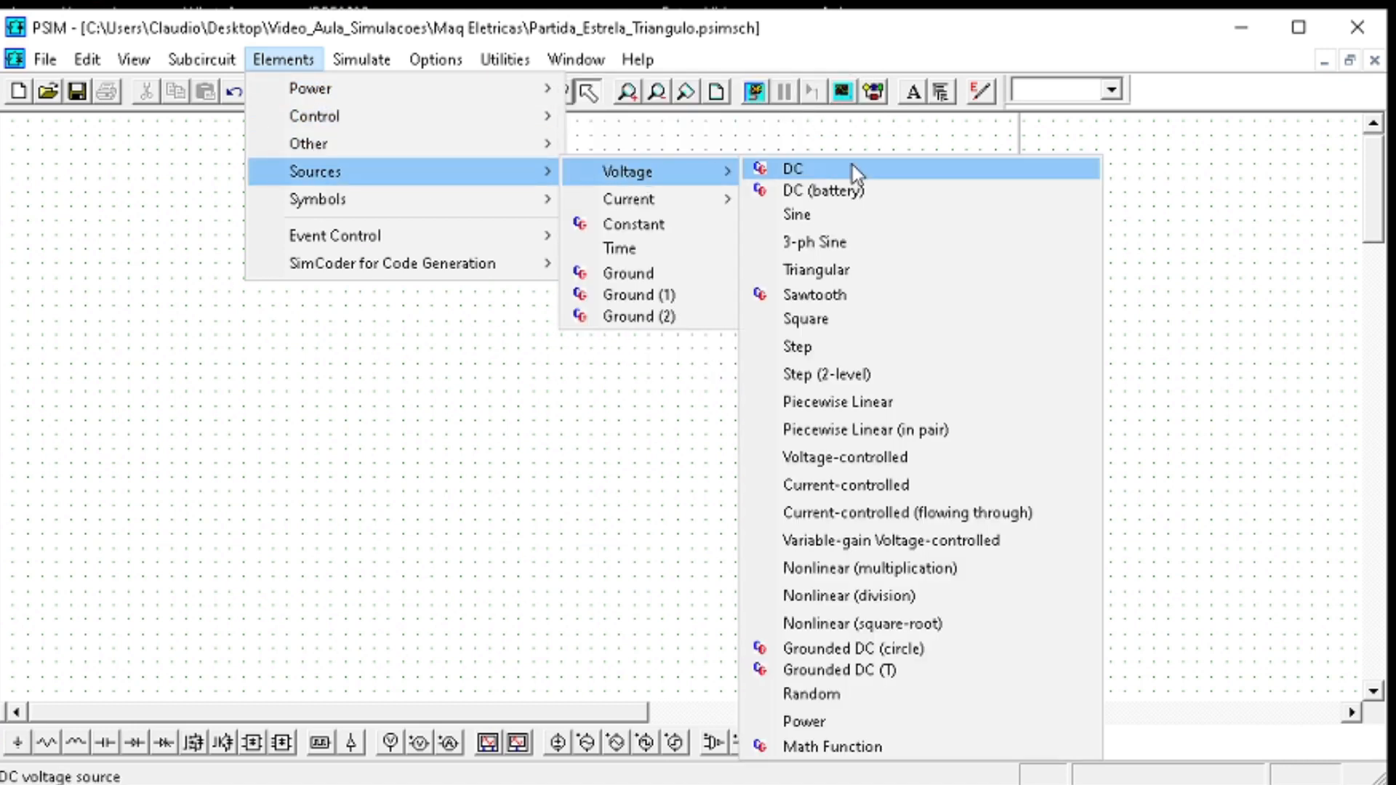
click(648, 524)
click(597, 751)
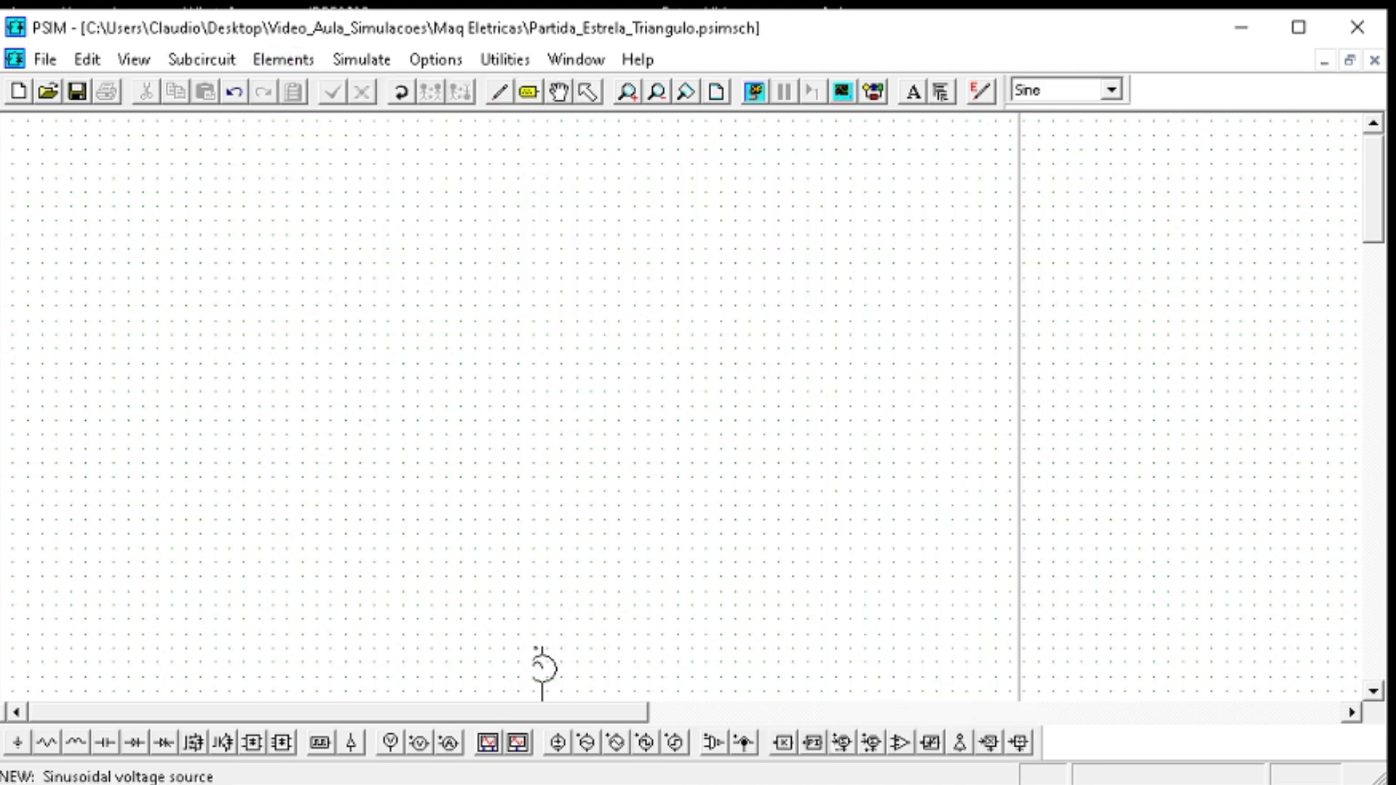
click(393, 331)
click(393, 331)
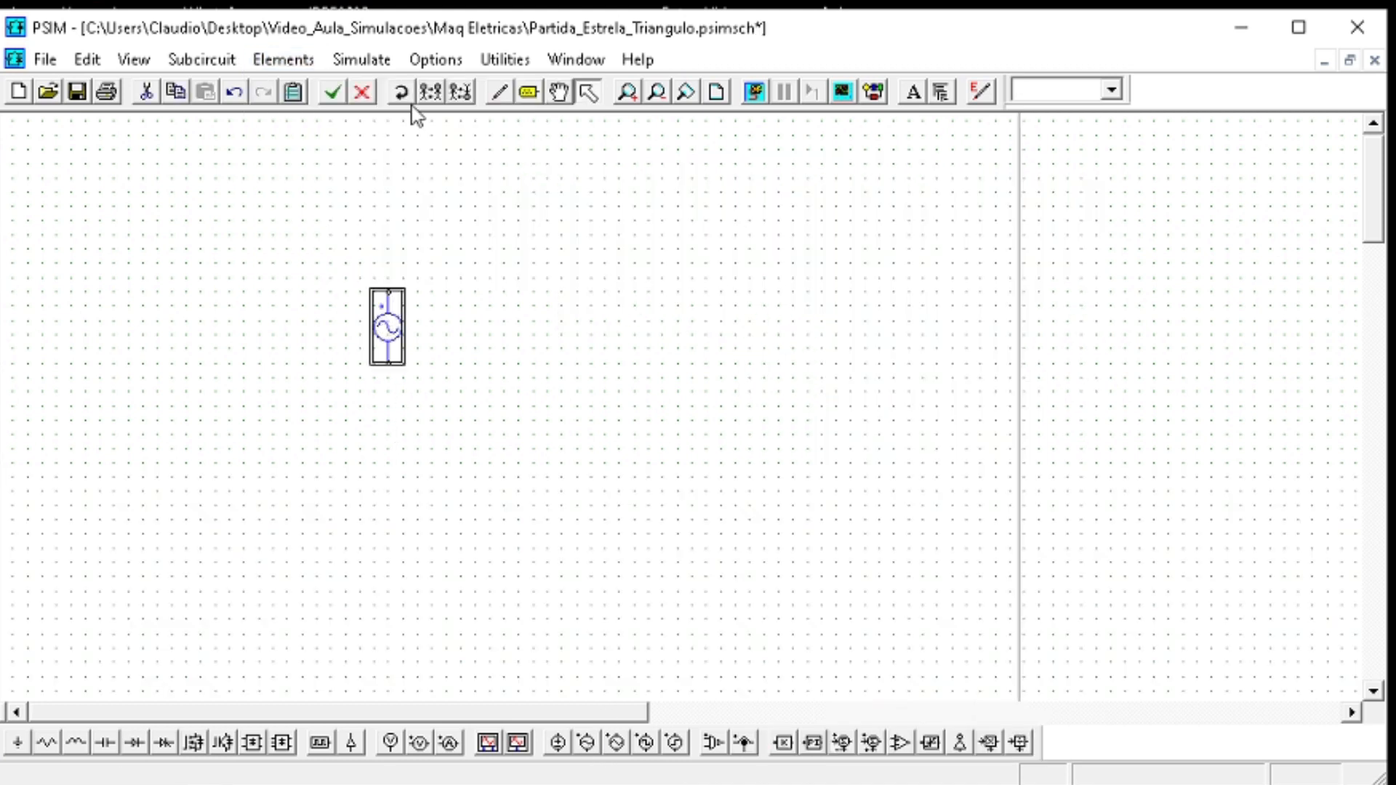
click(401, 92)
drag(374, 316, 272, 230)
Set the sine source's peak amplitude to 180 and its frequency to 60
double_click(273, 235)
double_click(111, 197)
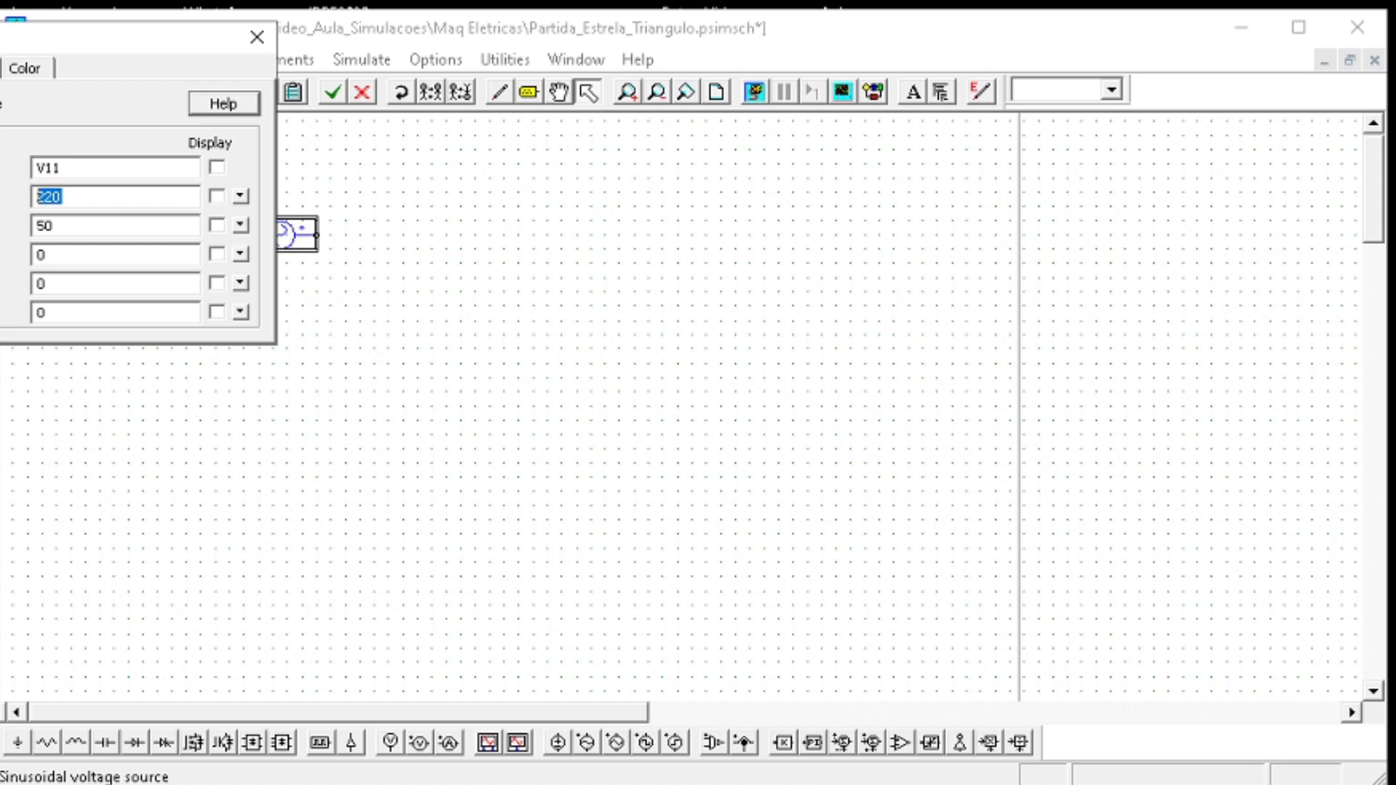
text(18)
key(Tab)
text(6)
click(258, 38)
Copy the configured sine source and paste two duplicates in a column directly below it
key(ctrl+c)
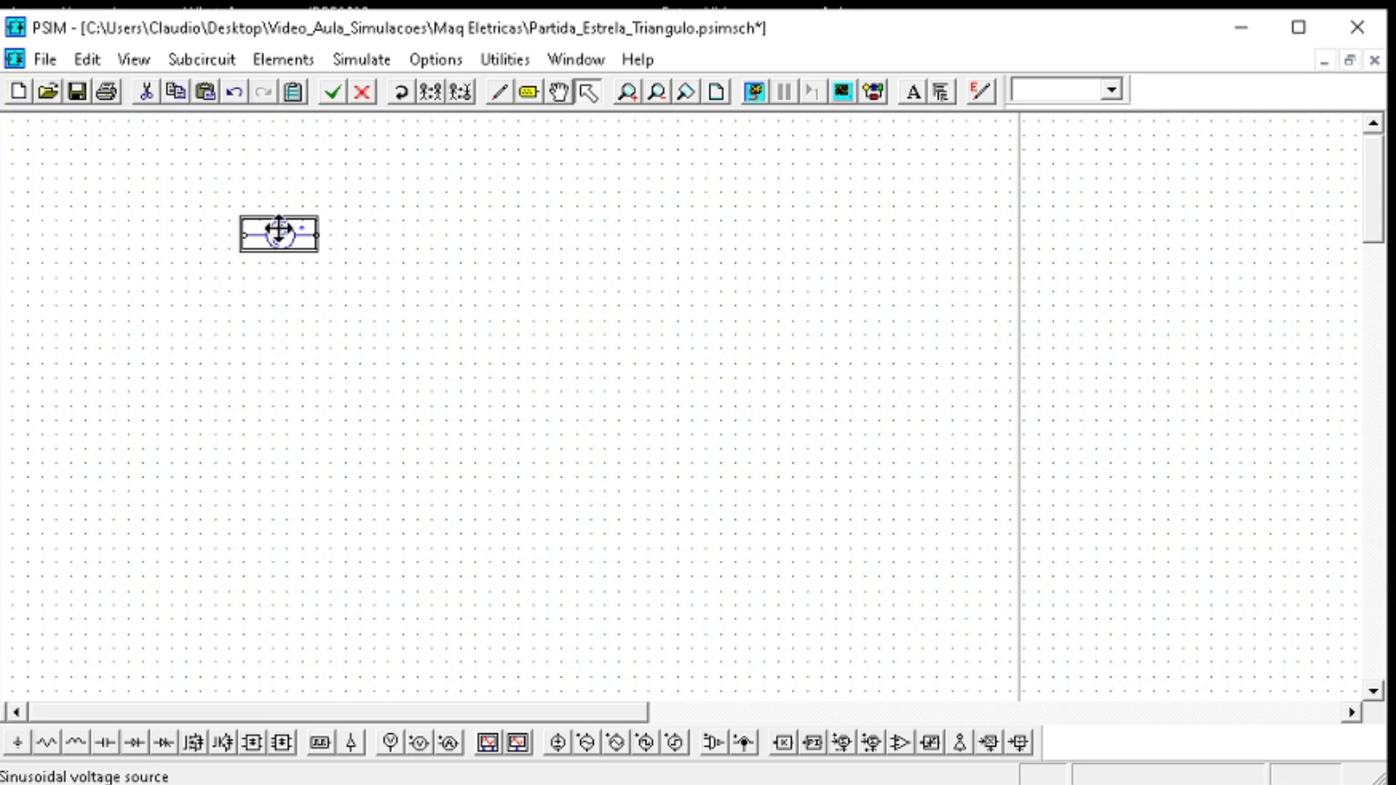
key(ctrl+v)
click(281, 292)
key(ctrl+v)
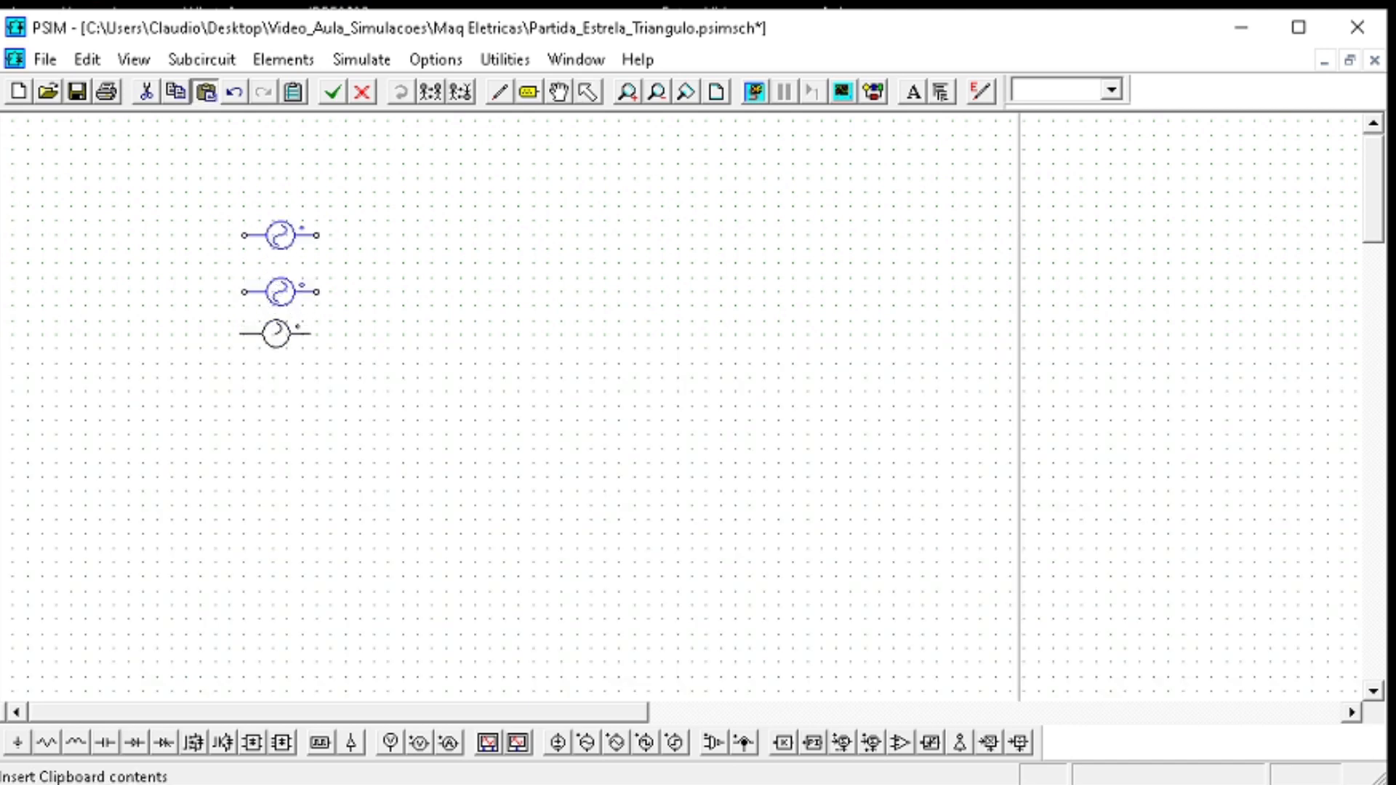
click(280, 349)
Set the phase angle of the middle source to 240 and of the lowest source to 120
double_click(282, 293)
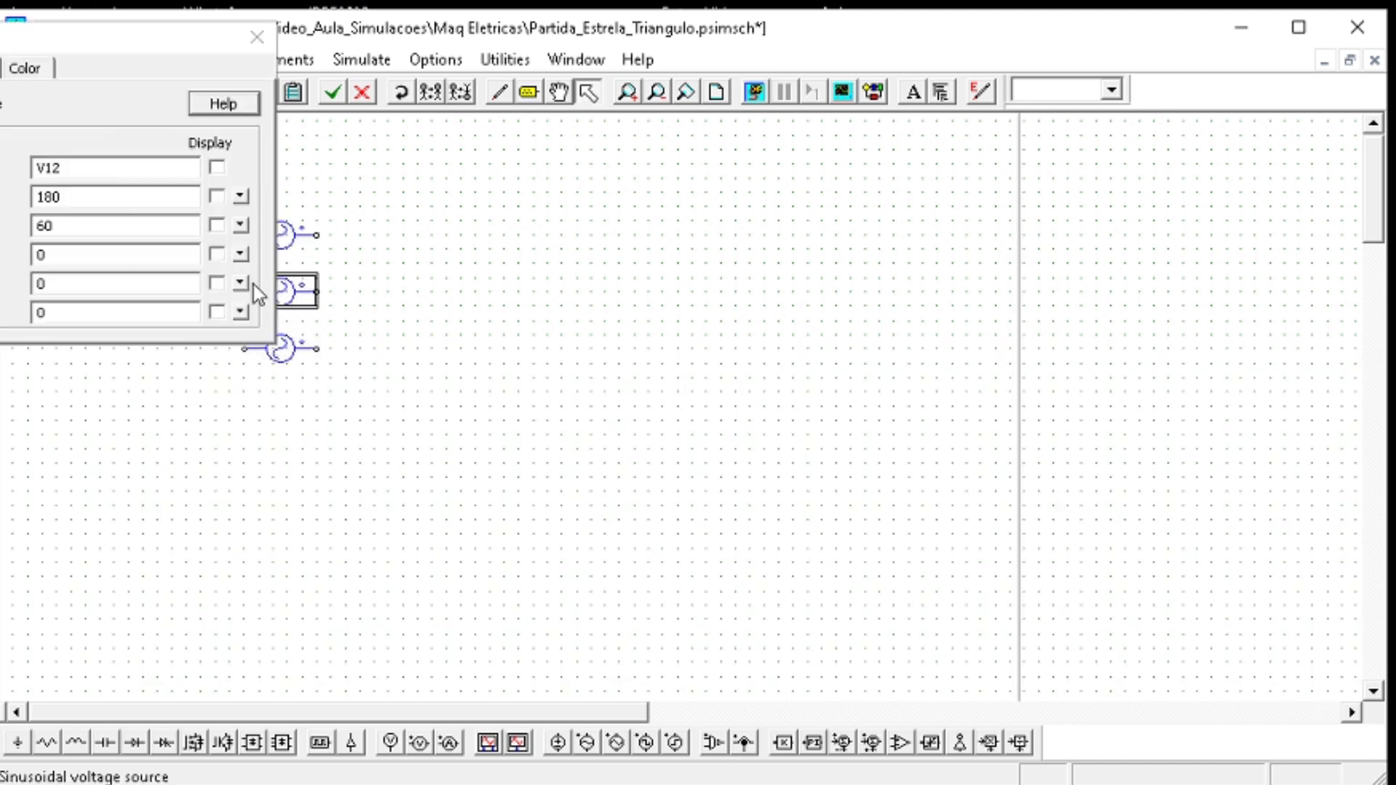
click(120, 248)
text(24)
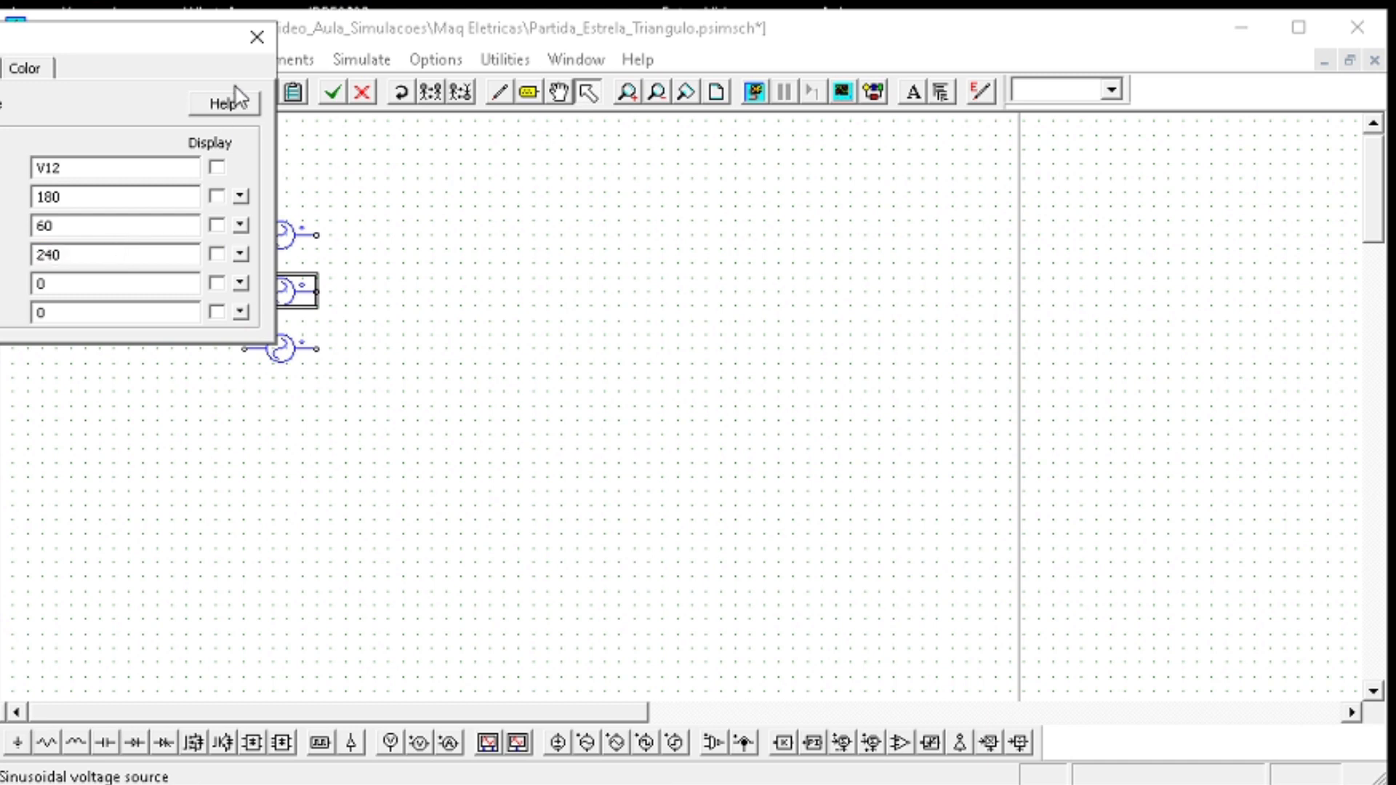
click(257, 37)
double_click(262, 343)
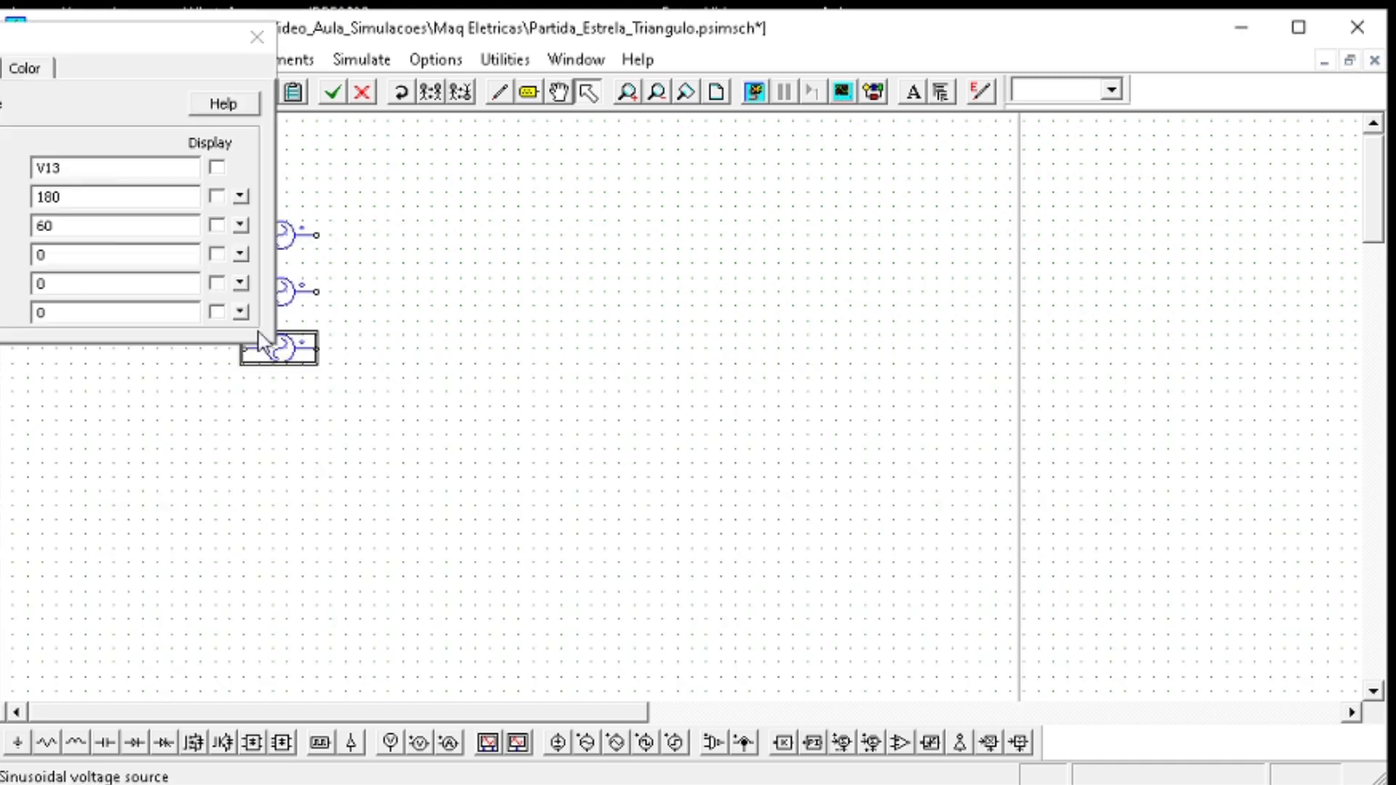
double_click(93, 255)
text(120)
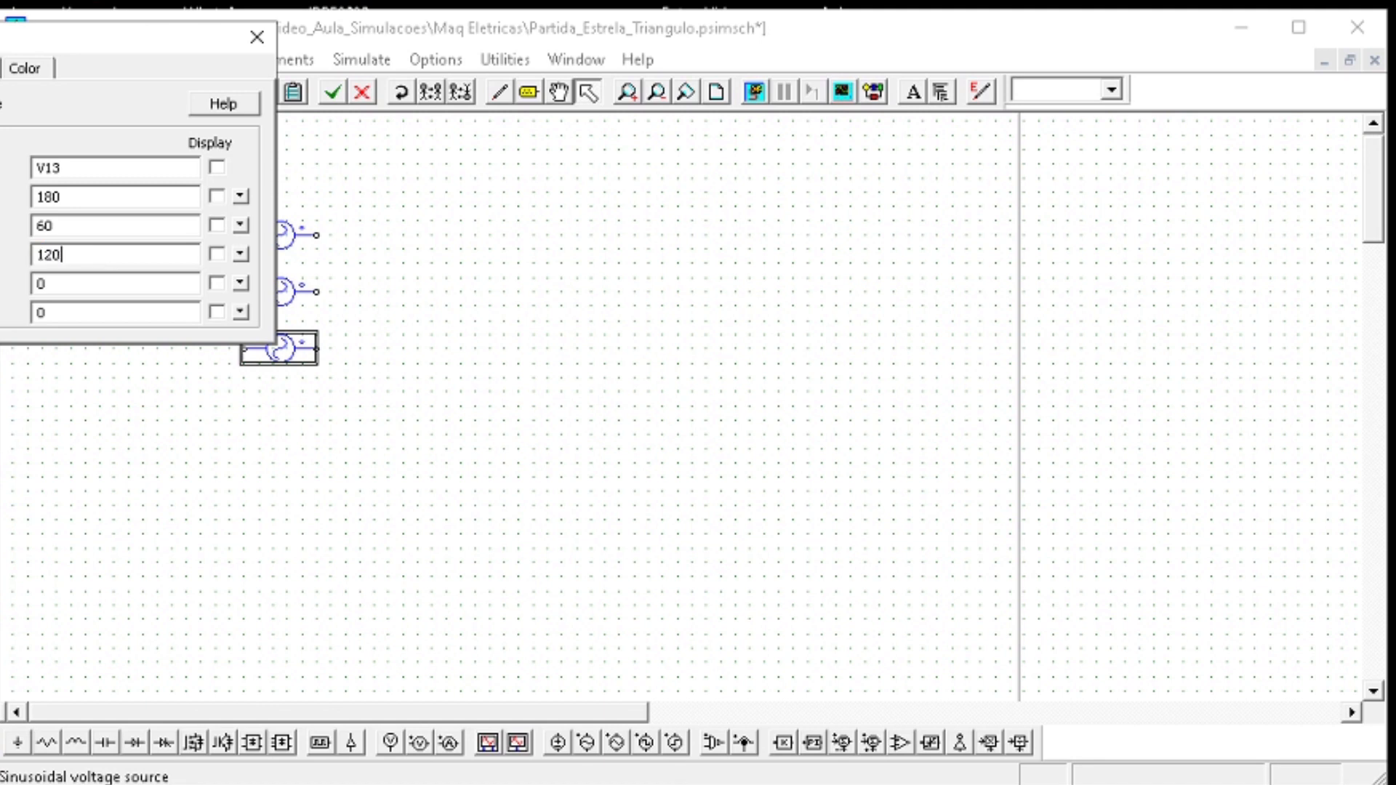
click(256, 38)
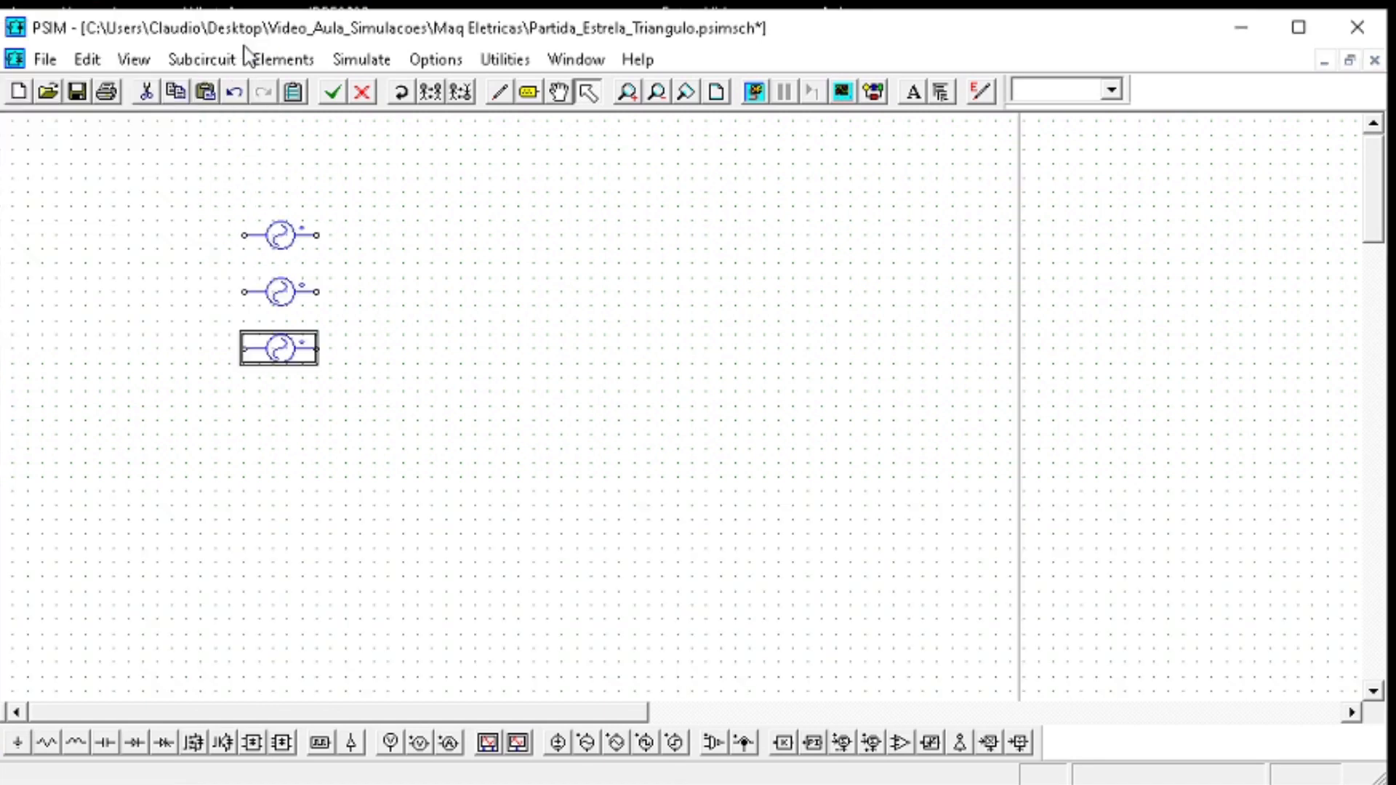
Add a ground element, turned sideways, to the left of the middle voltage source
click(199, 502)
click(16, 742)
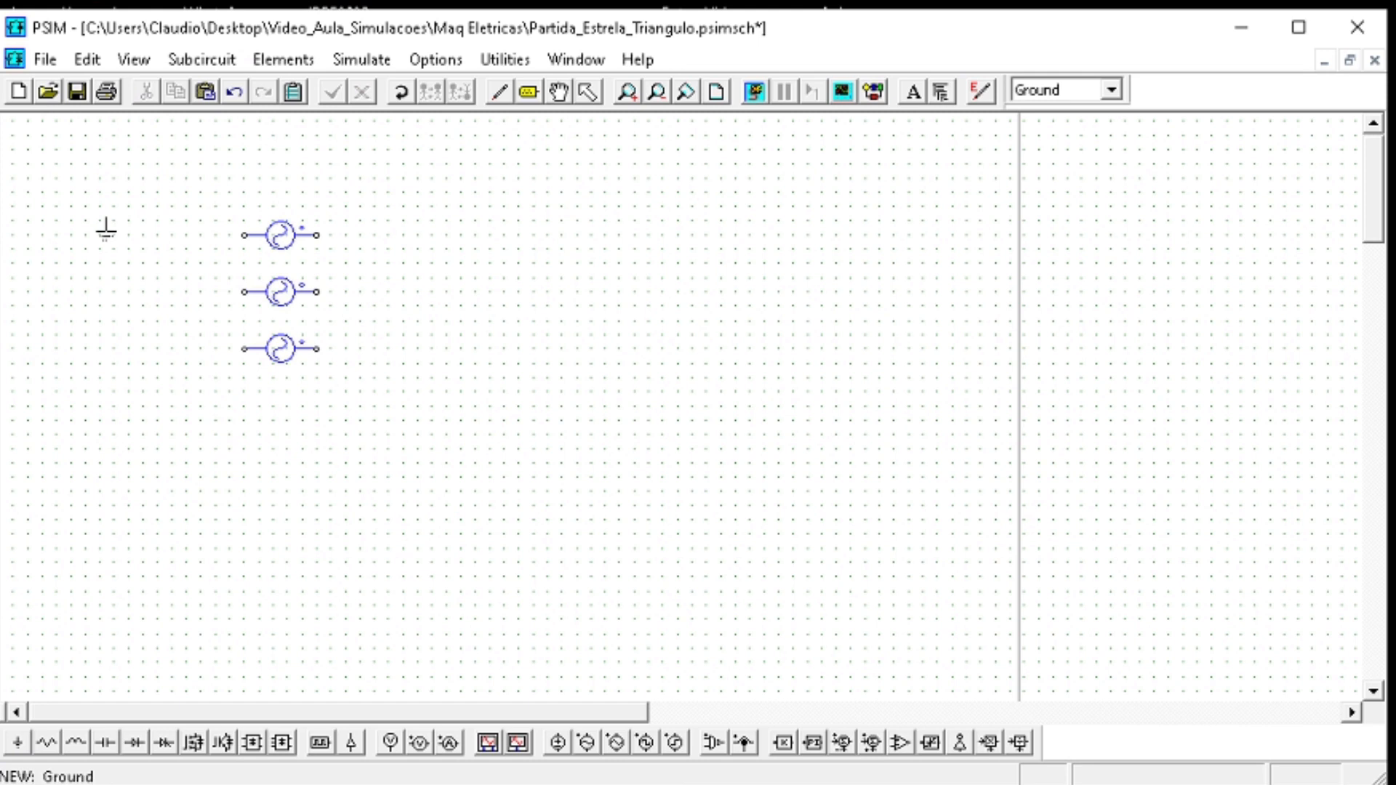
click(99, 306)
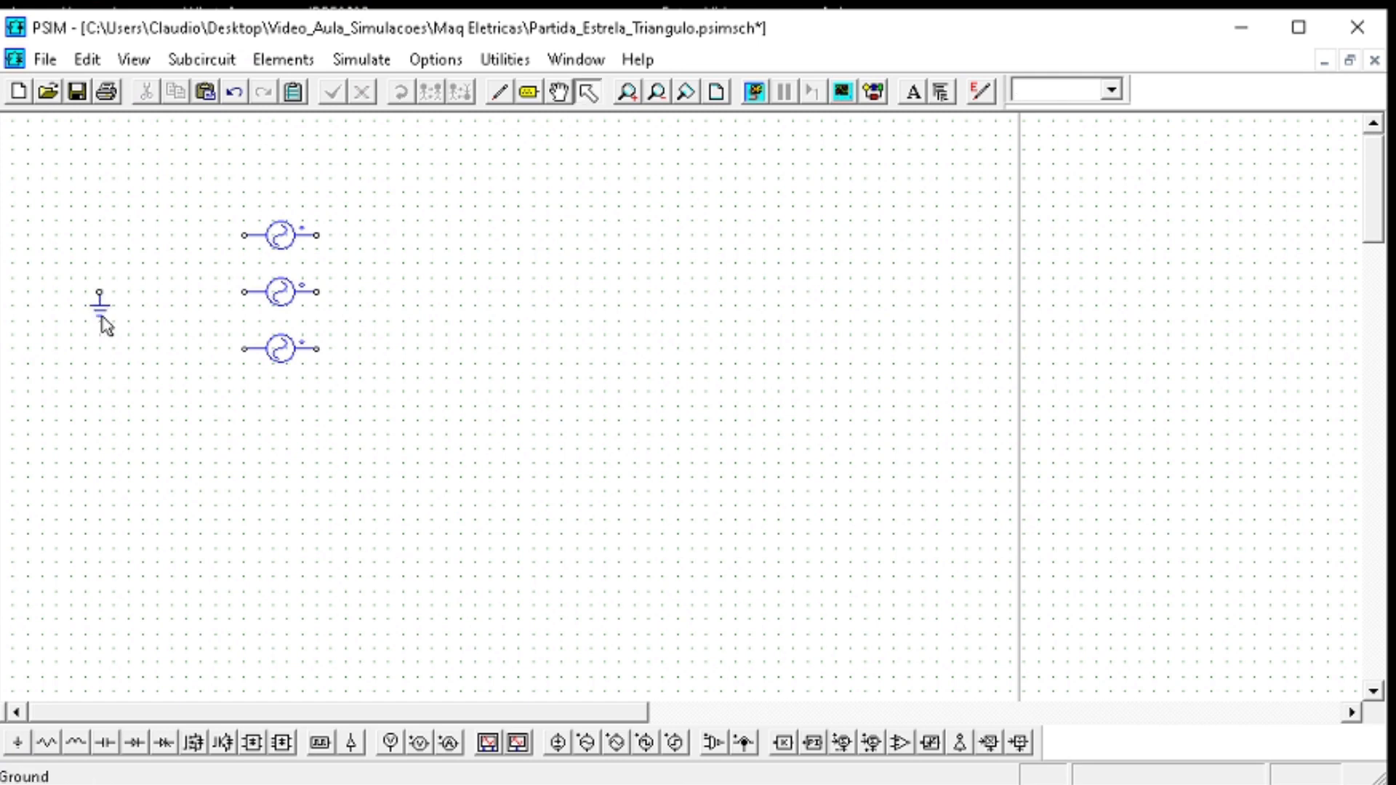
click(102, 320)
drag(98, 304, 197, 293)
click(229, 229)
Wire the left terminals of the three sources together and connect them to the ground
click(500, 92)
drag(245, 234, 245, 348)
key(Escape)
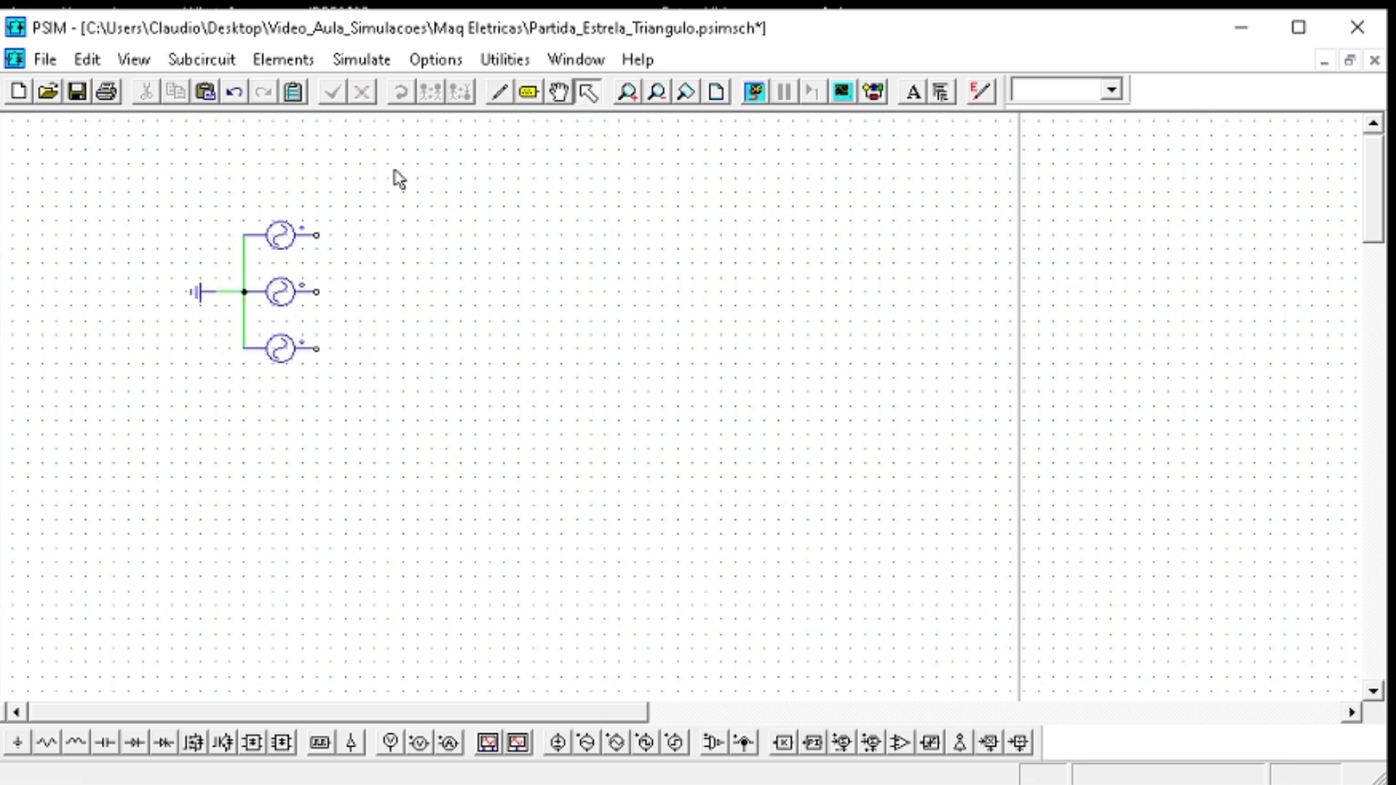
Place a Simulation Control element above and left of the sources and go over its time step and total time
click(355, 61)
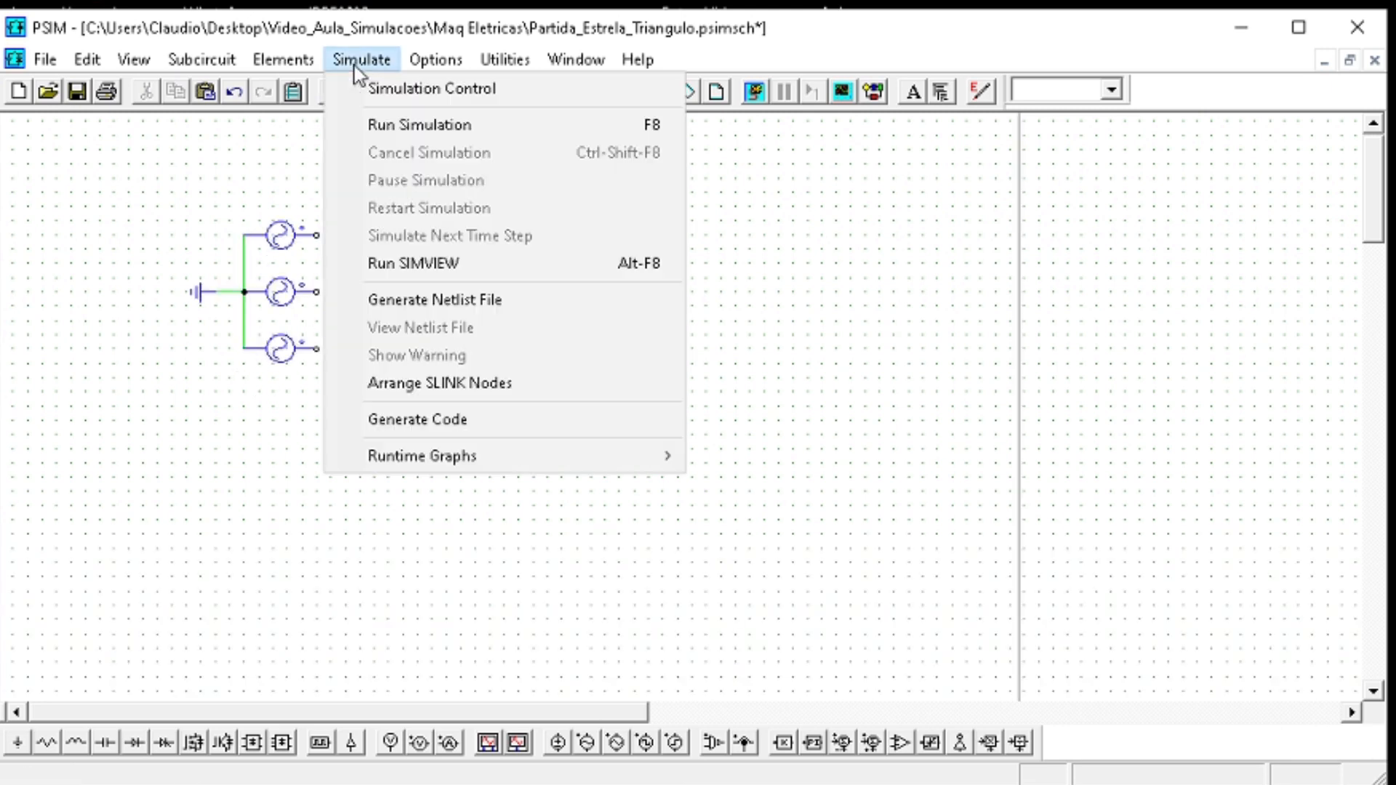
click(413, 89)
click(73, 157)
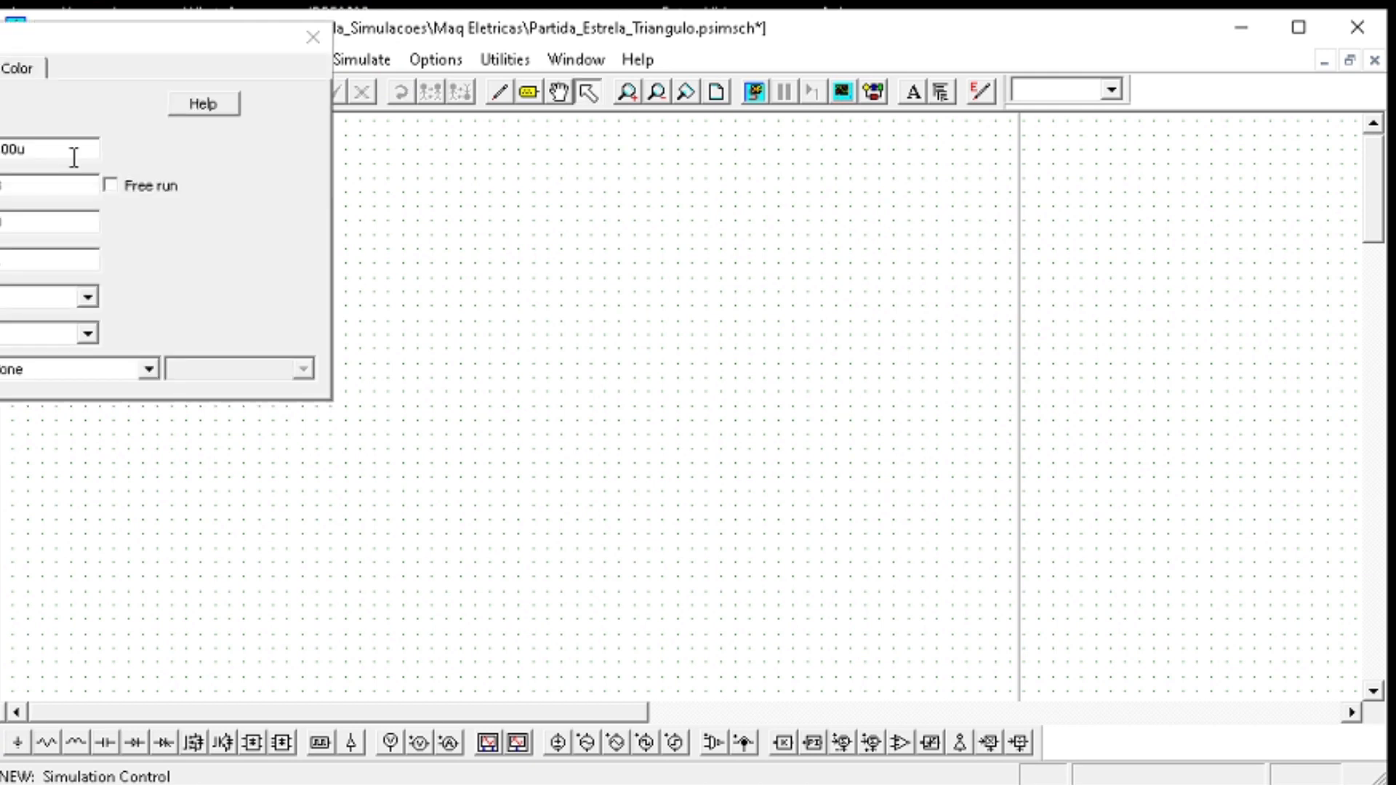
click(77, 157)
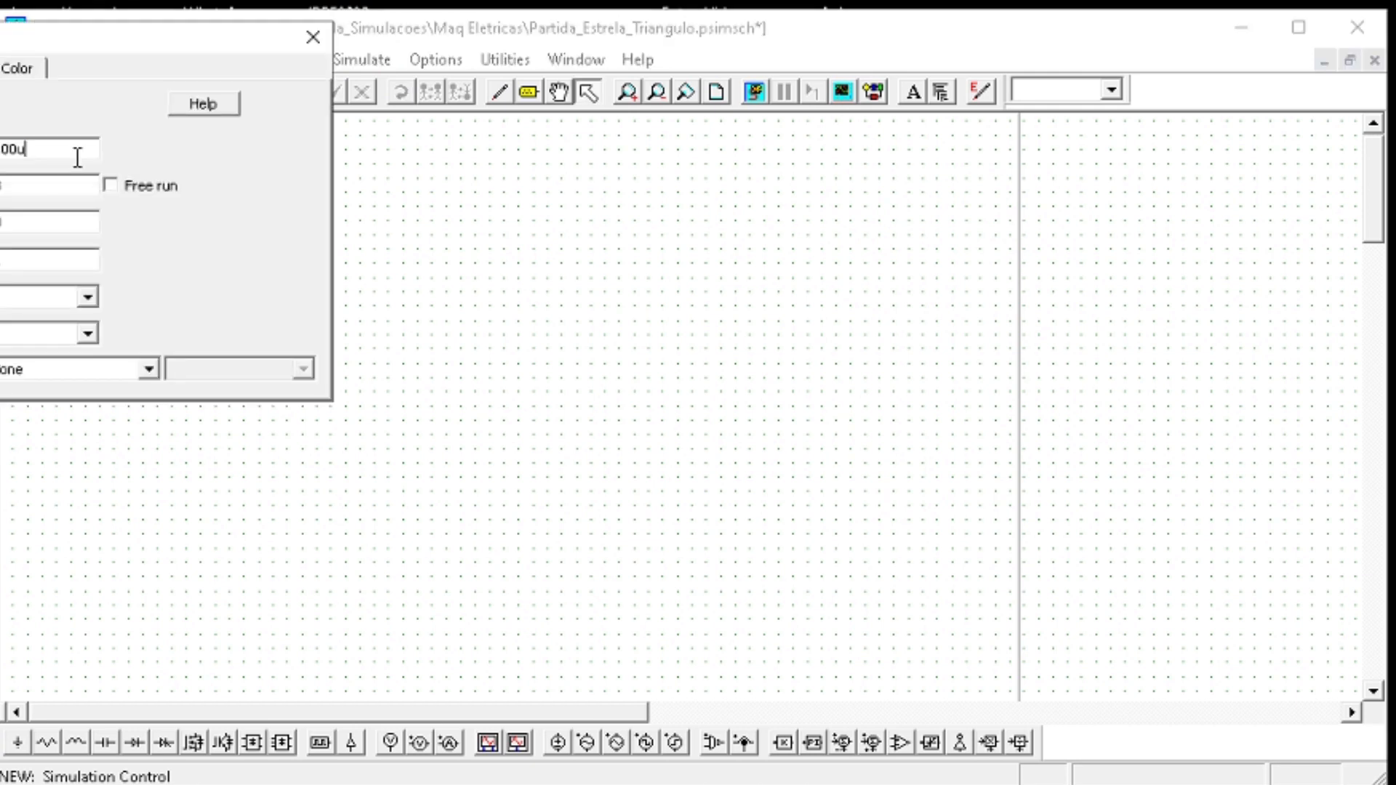
drag(77, 158, 2, 136)
drag(27, 189, 0, 187)
click(313, 40)
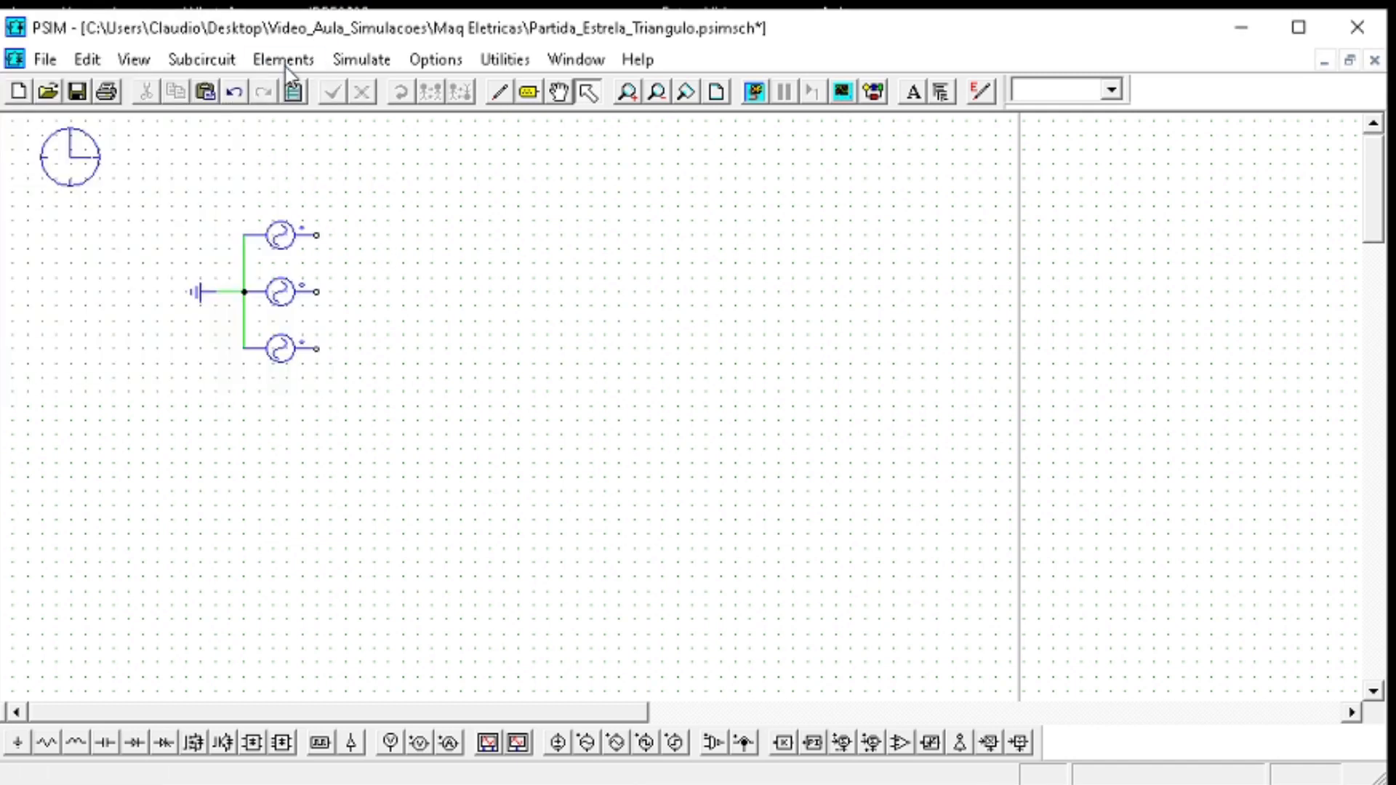
click(361, 59)
click(378, 87)
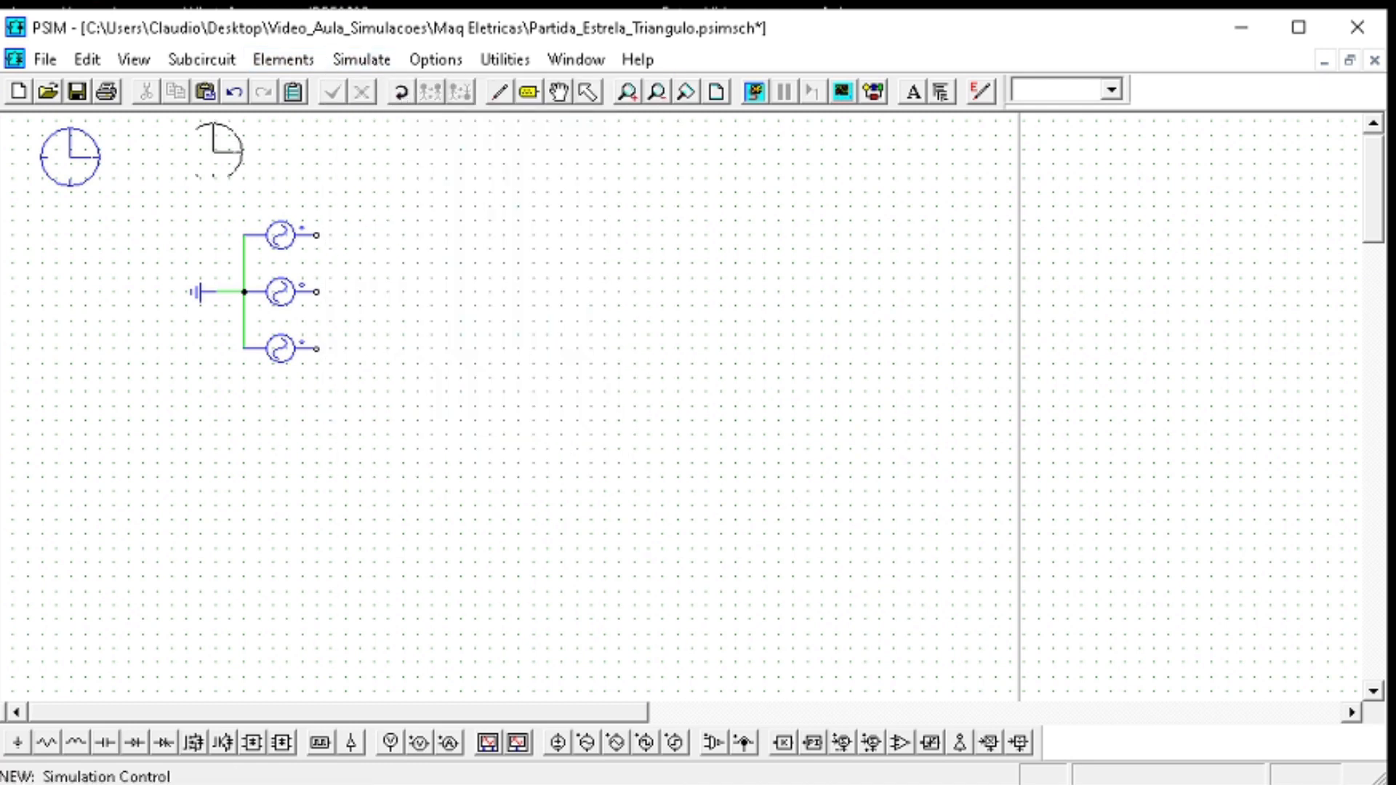
key(Escape)
Reopen the Simulation Control parameters and check the time step and total time settings
double_click(86, 155)
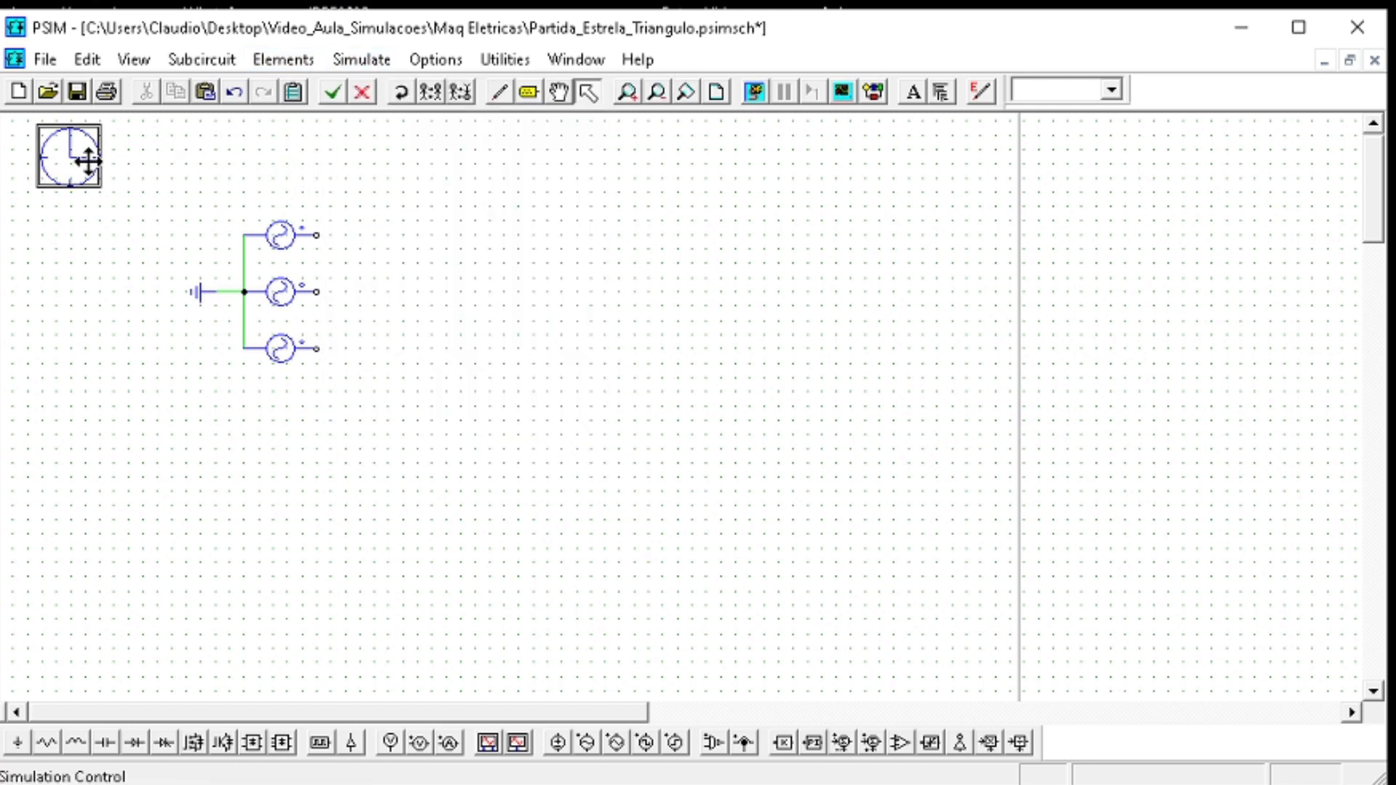
drag(68, 53, 618, 221)
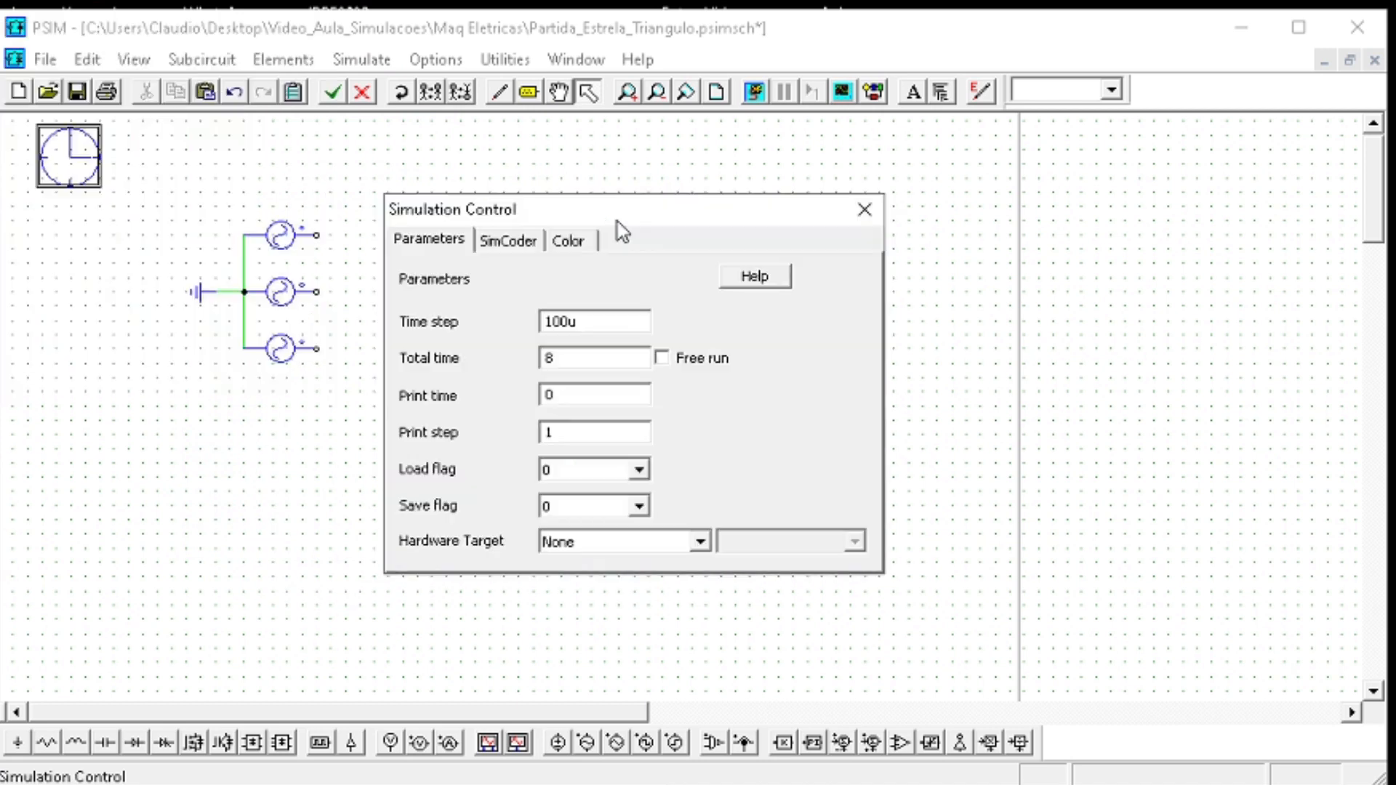
double_click(586, 320)
click(560, 360)
click(866, 210)
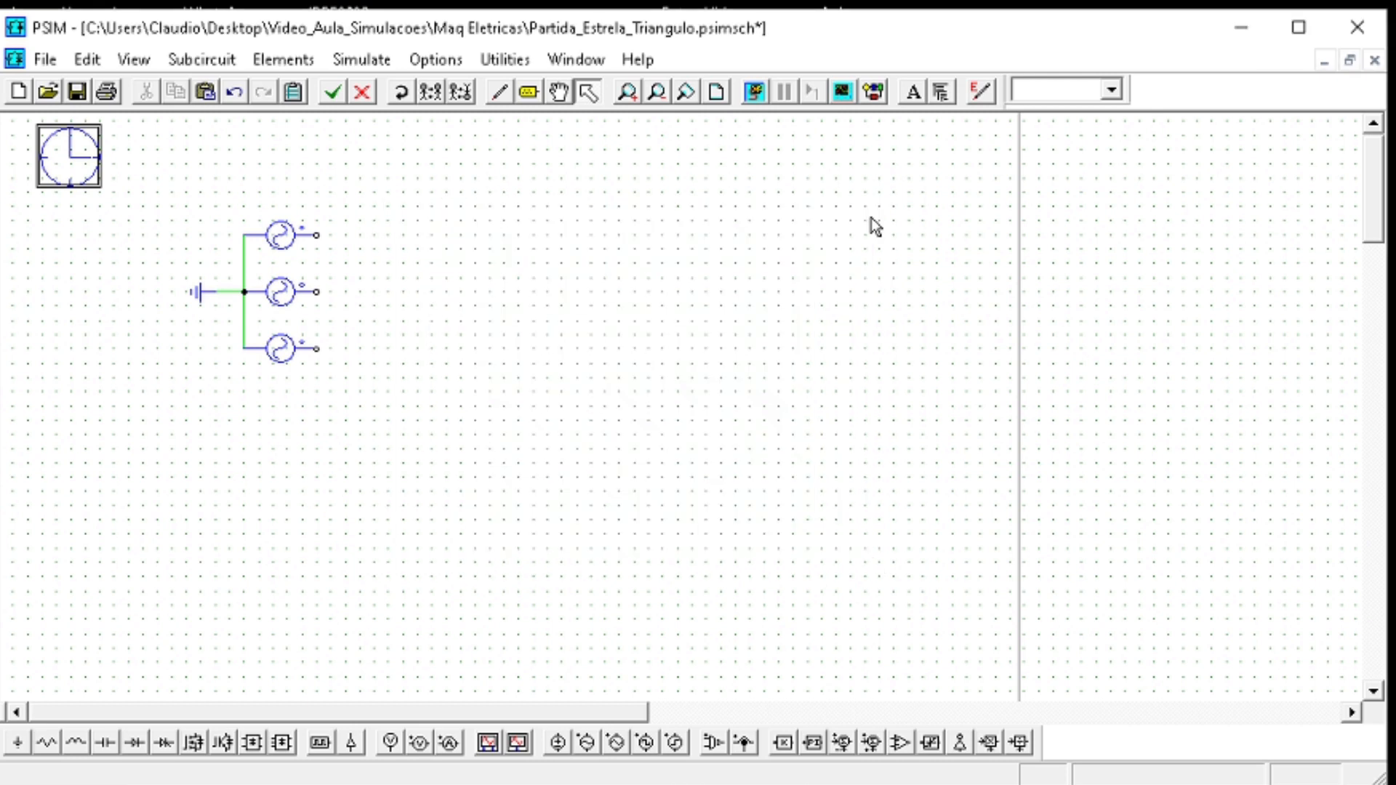
click(497, 197)
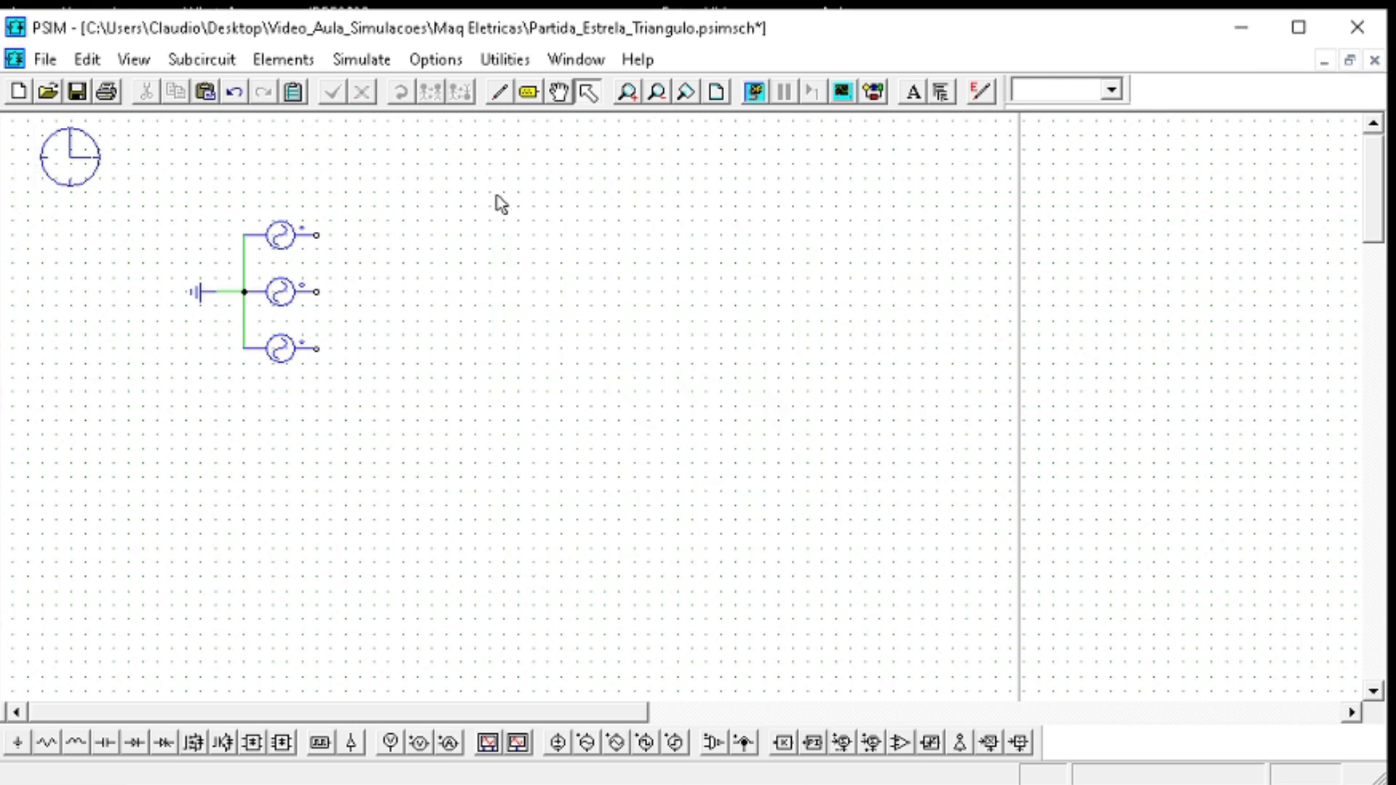
Try a basic Squirrel-cage Ind. Machine to the right of the sources and delete it
click(289, 66)
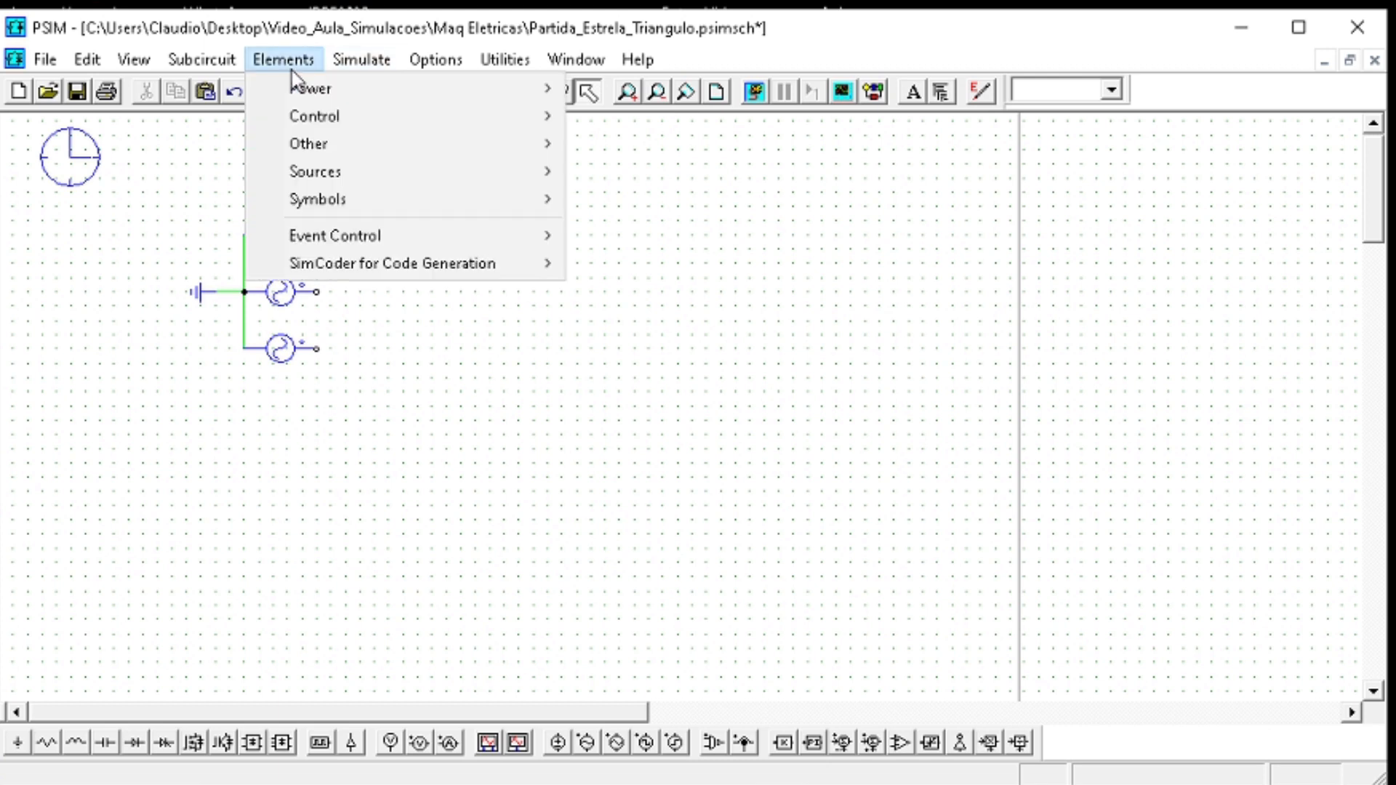
mouse_move(298, 86)
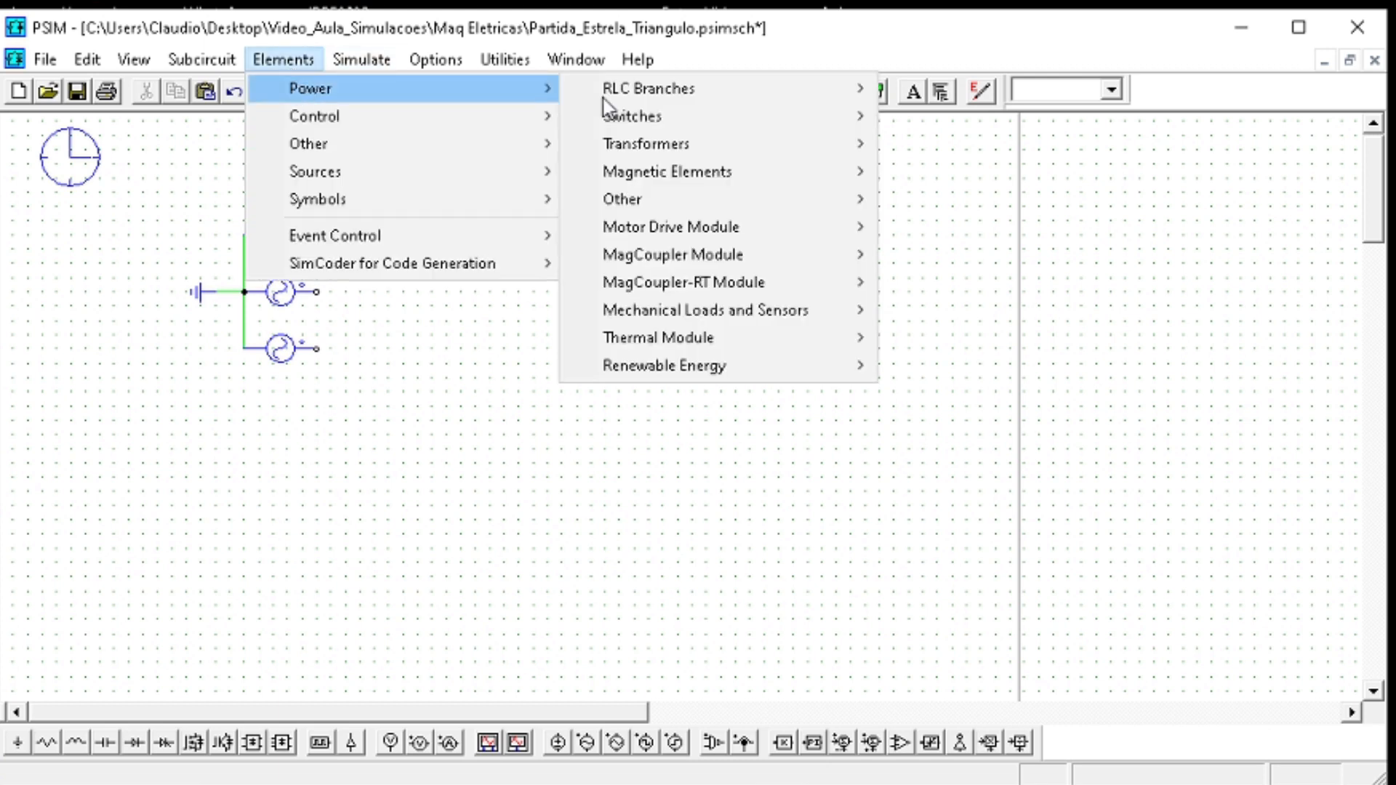
mouse_move(733, 231)
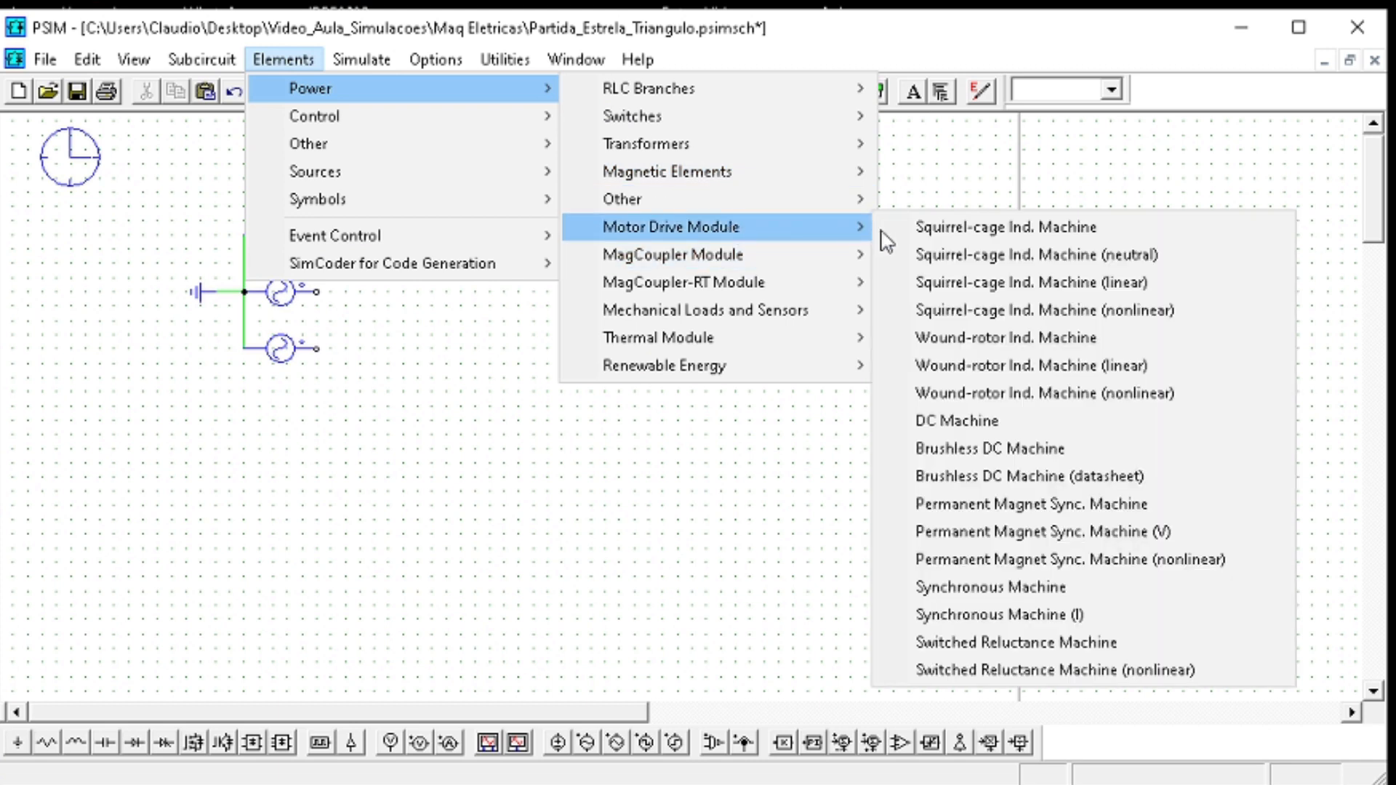
click(1007, 229)
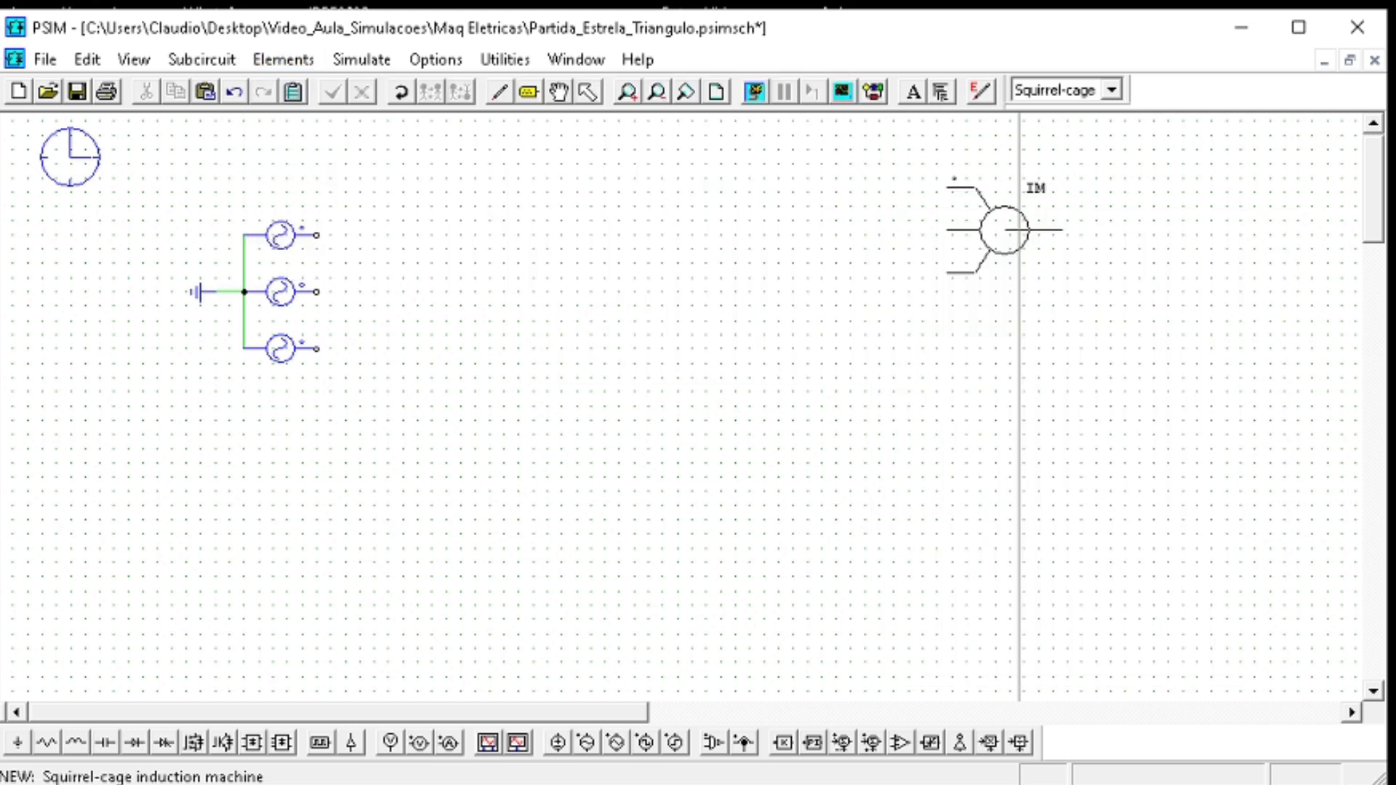
click(649, 291)
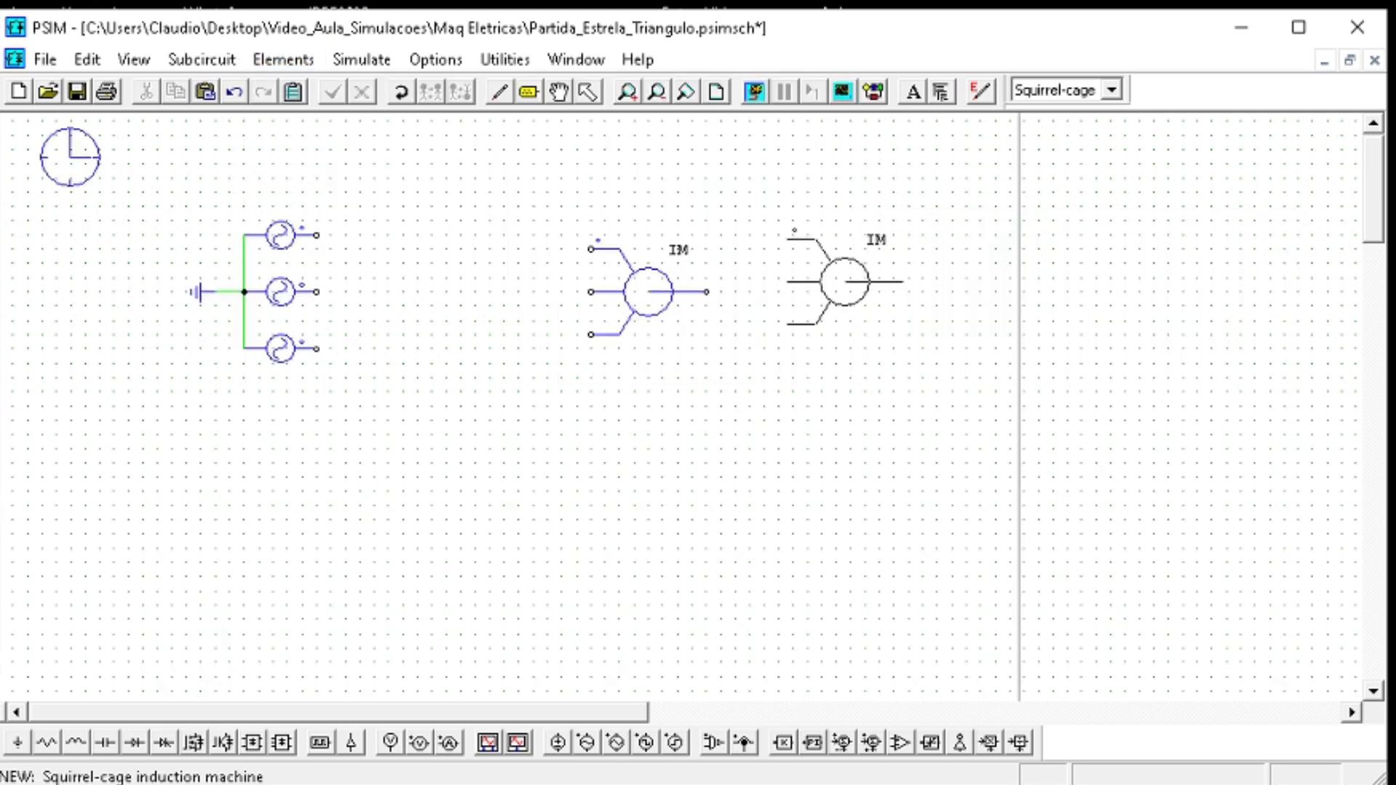
key(Escape)
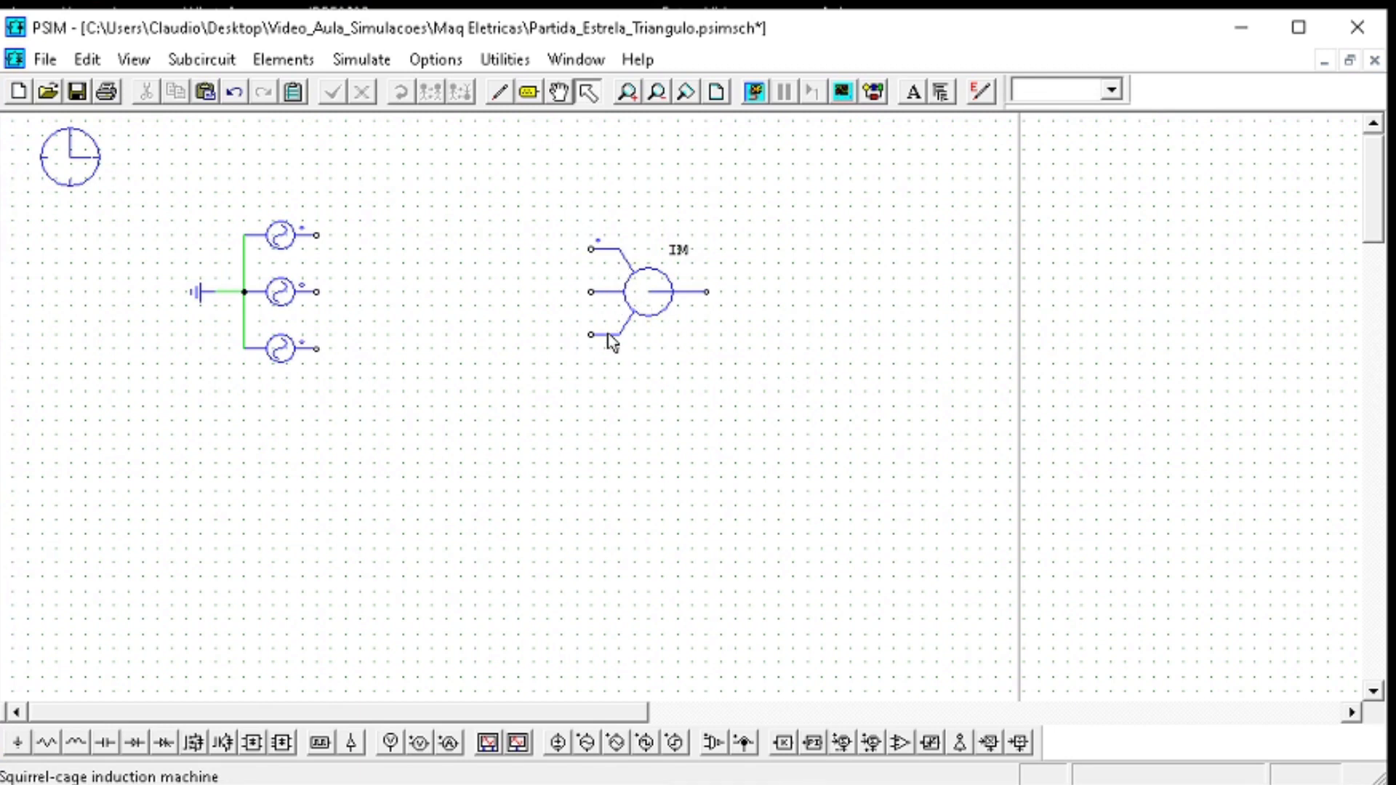
click(657, 311)
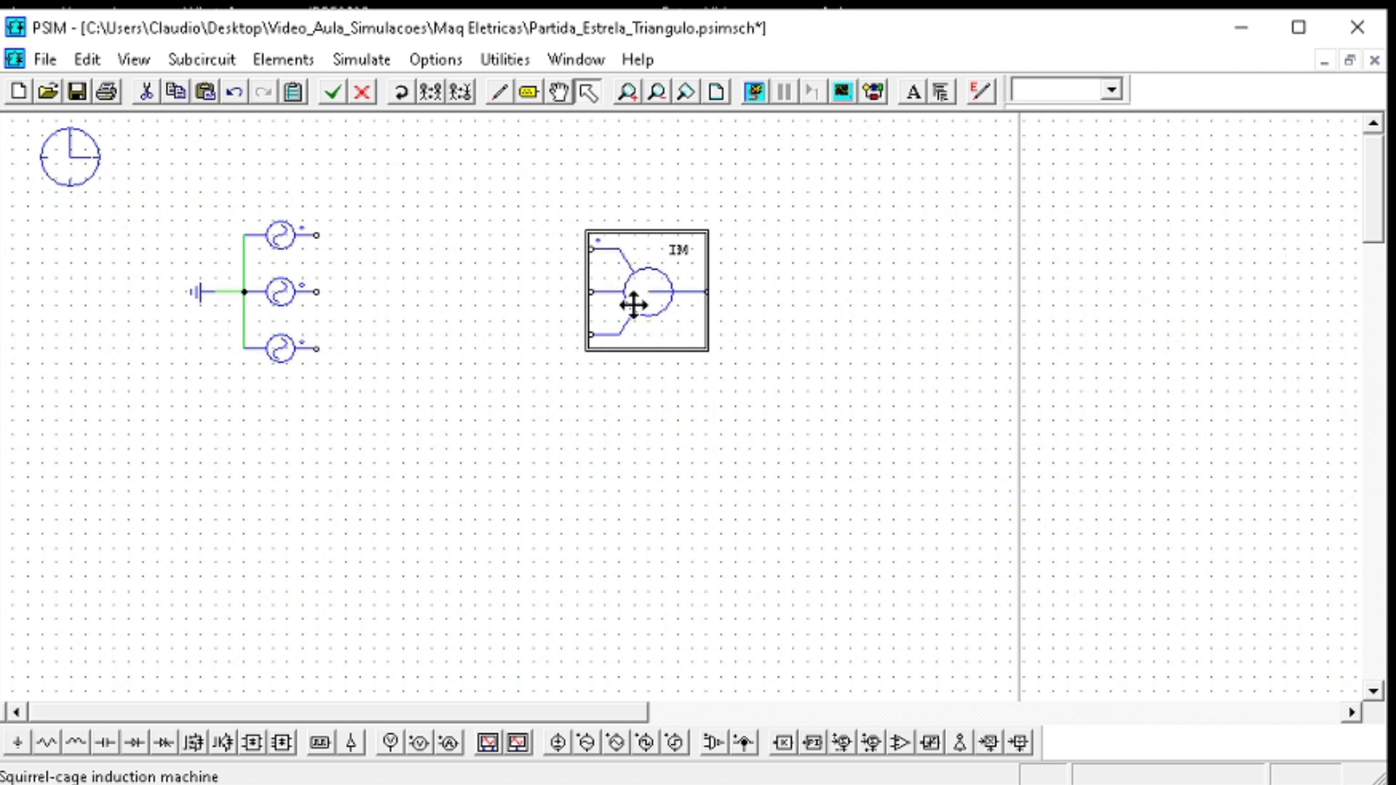
key(Delete)
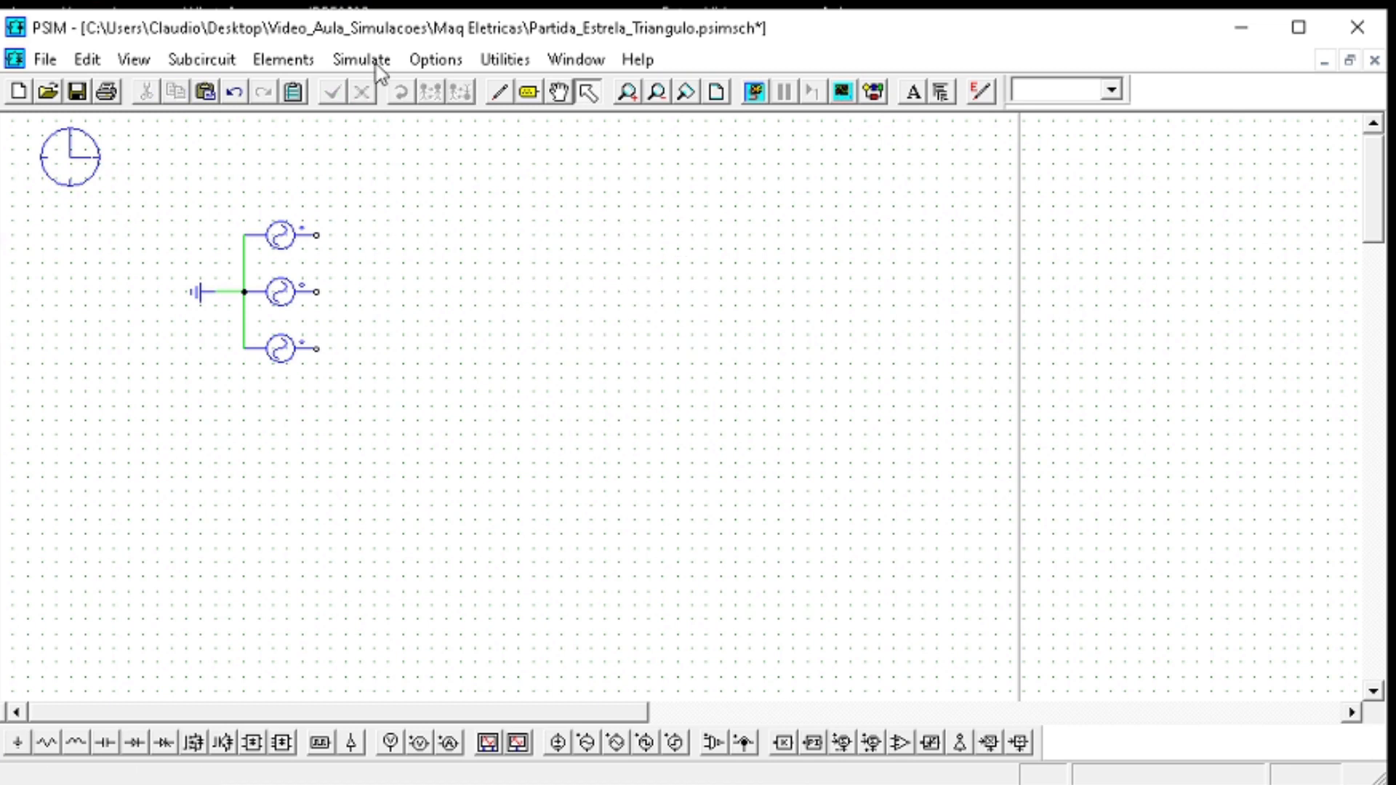
Place a Squirrel-cage Ind. Machine (linear) to the right of the three sources, level with the middle one
click(349, 59)
mouse_move(285, 63)
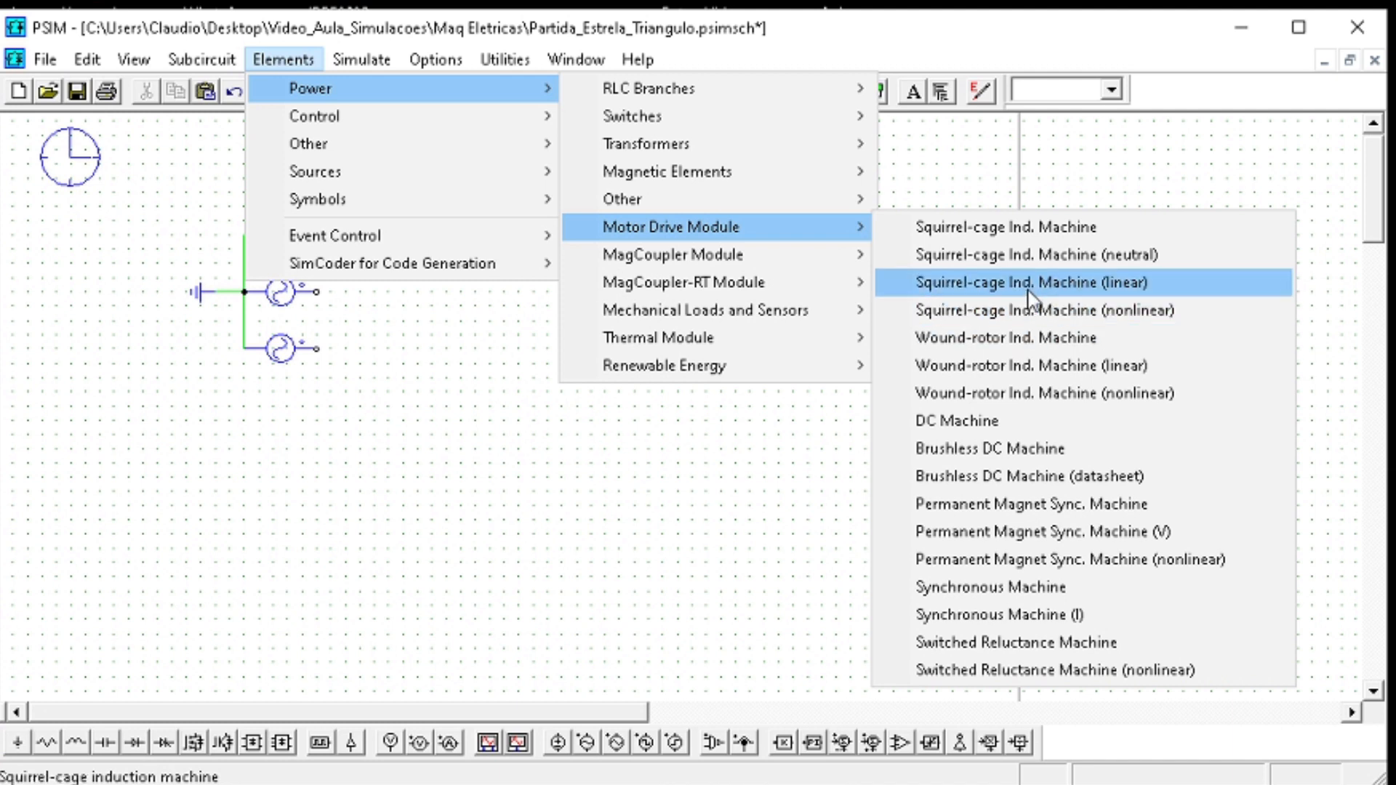
click(1030, 285)
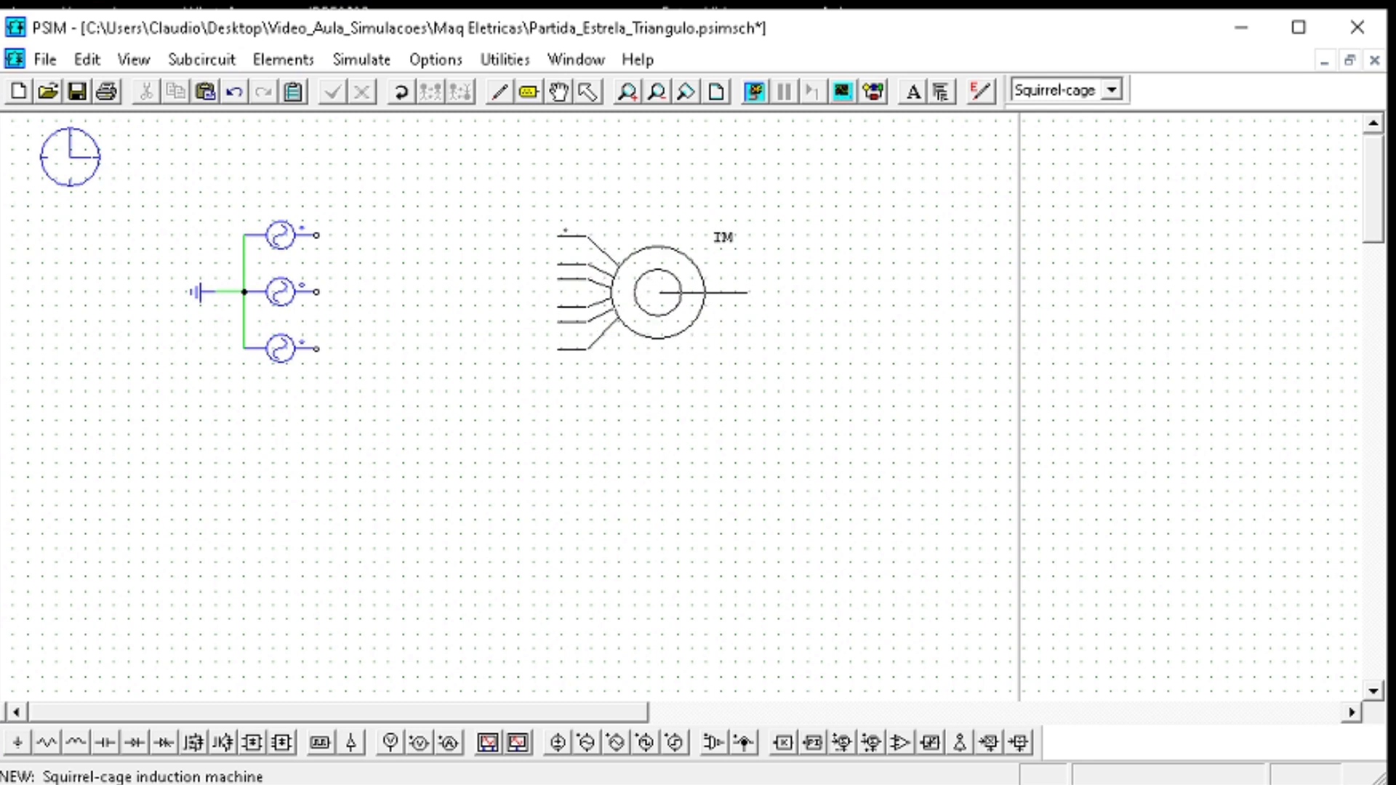
click(647, 292)
key(Escape)
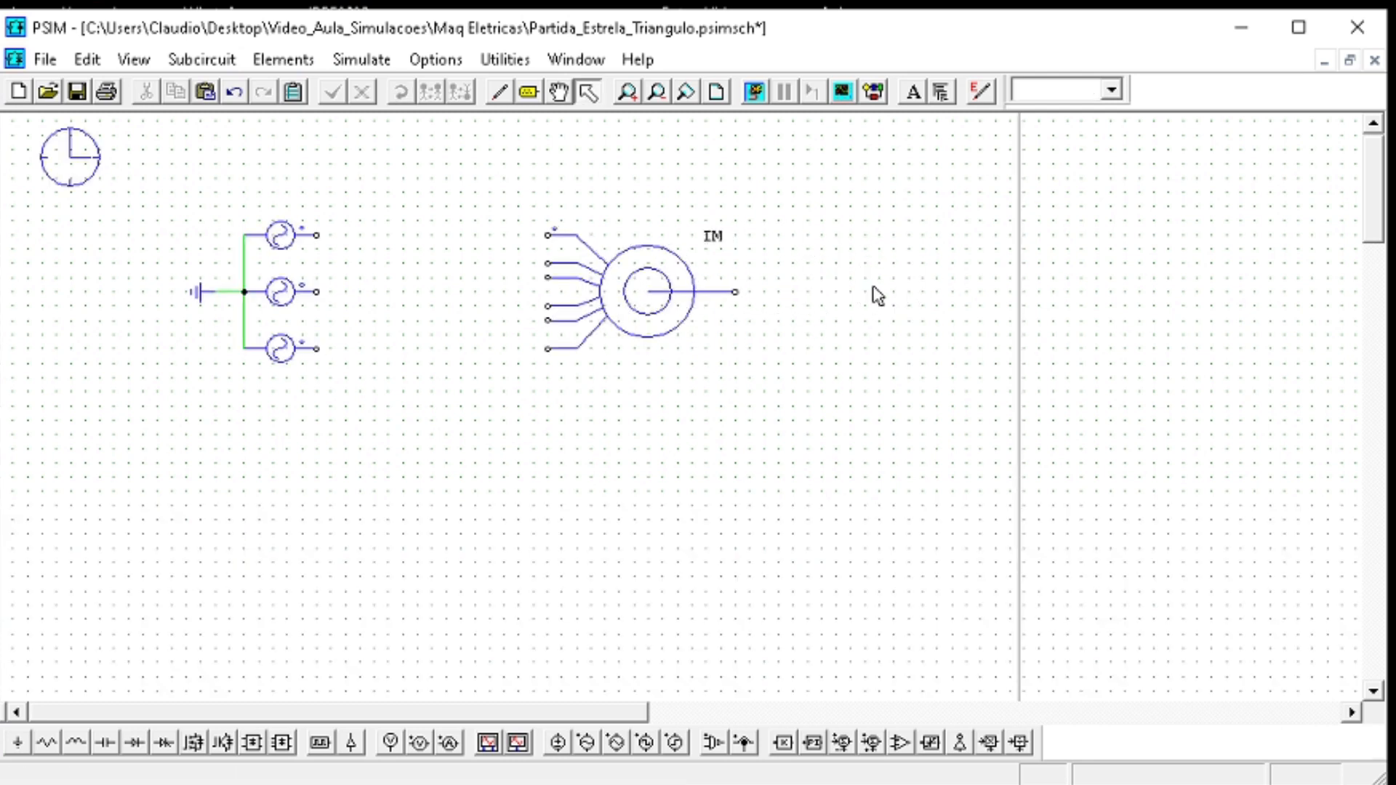
Read the induction machine's help page for its terminal layout and the meaning of its parameters
double_click(664, 296)
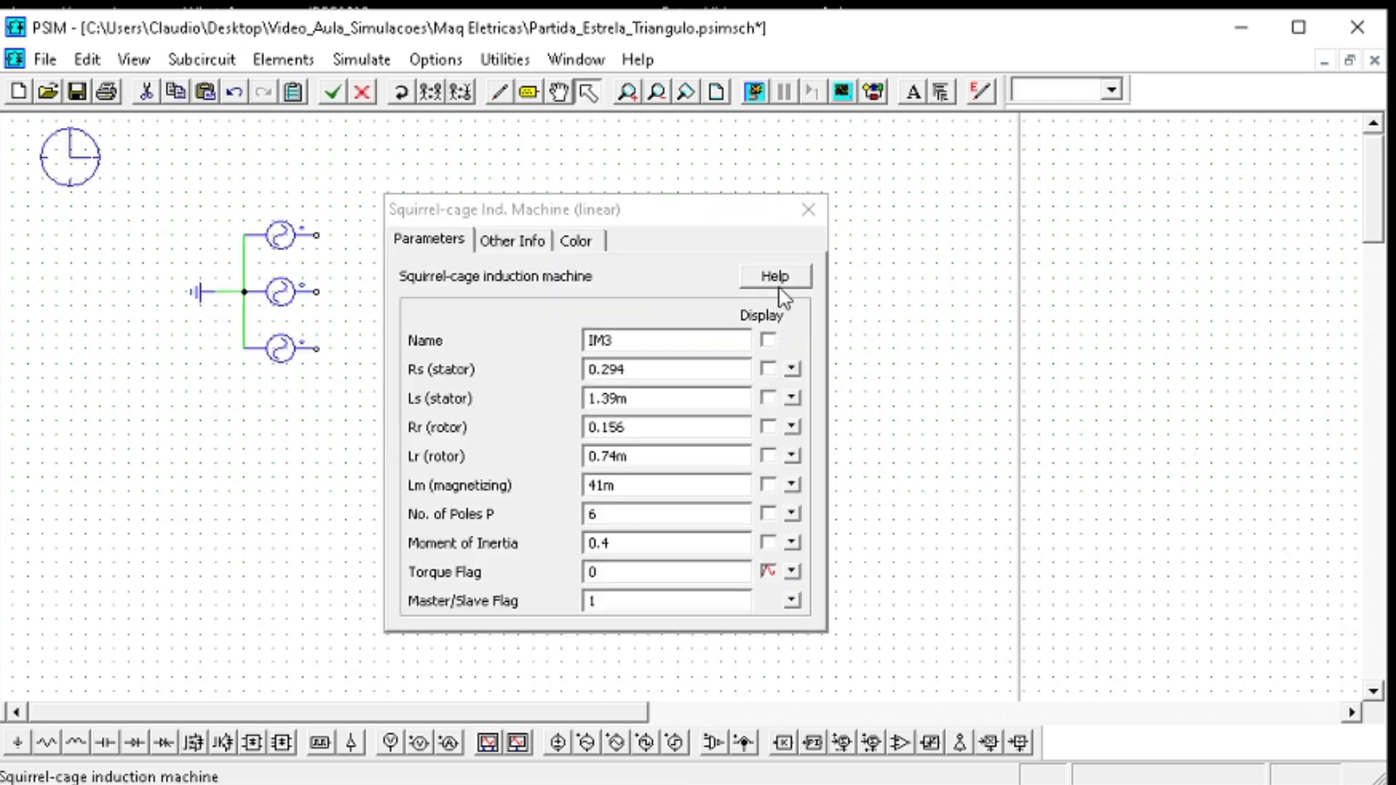
click(785, 281)
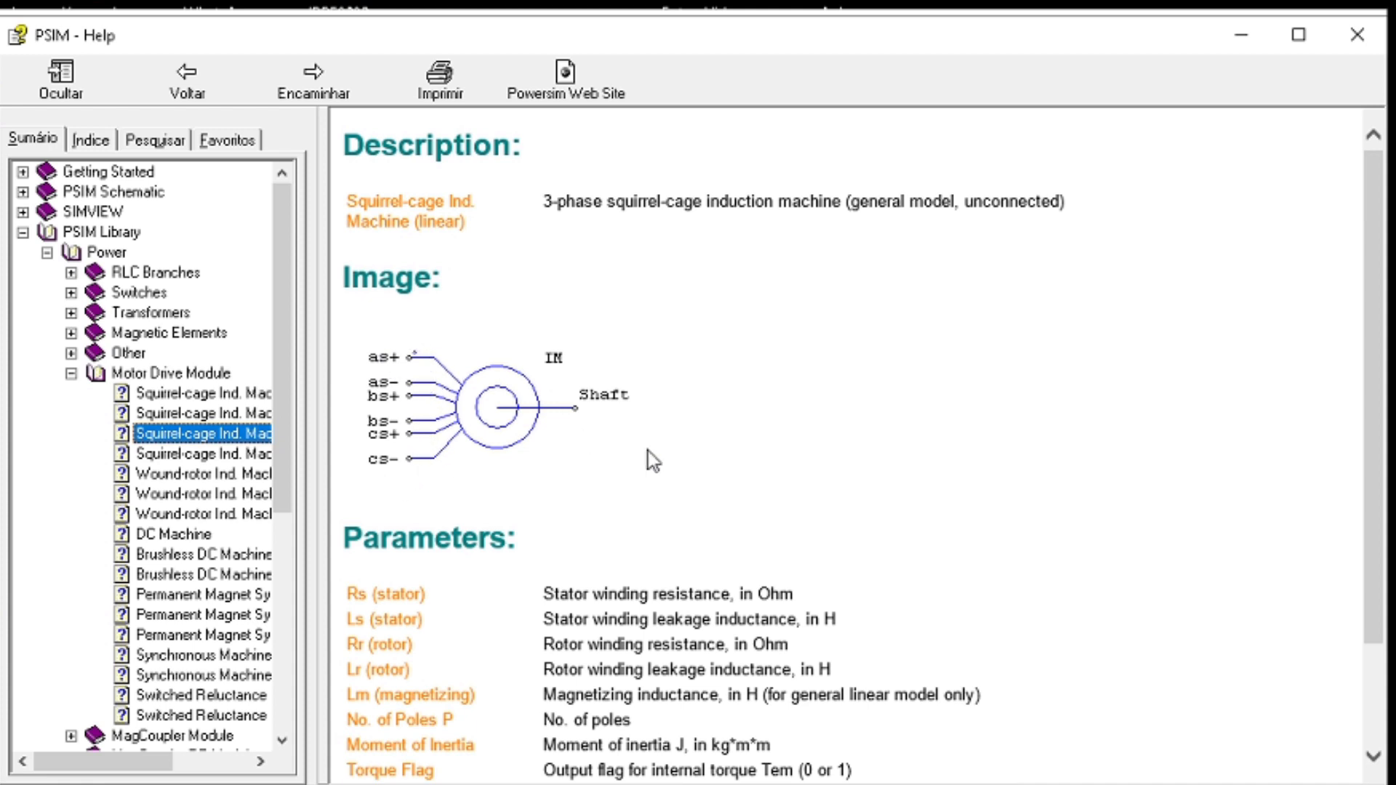
scroll(551, 411, down, 3)
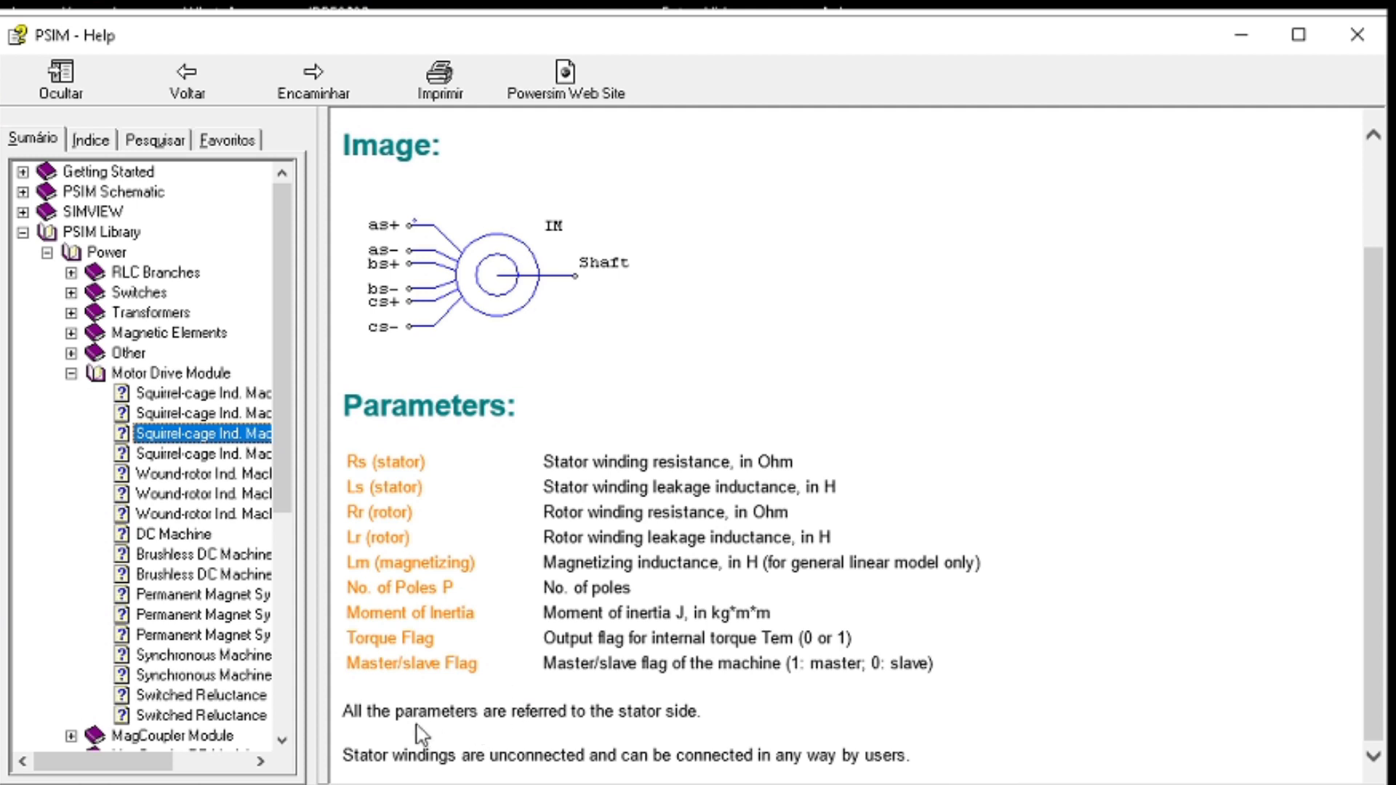
scroll(582, 502, up, 3)
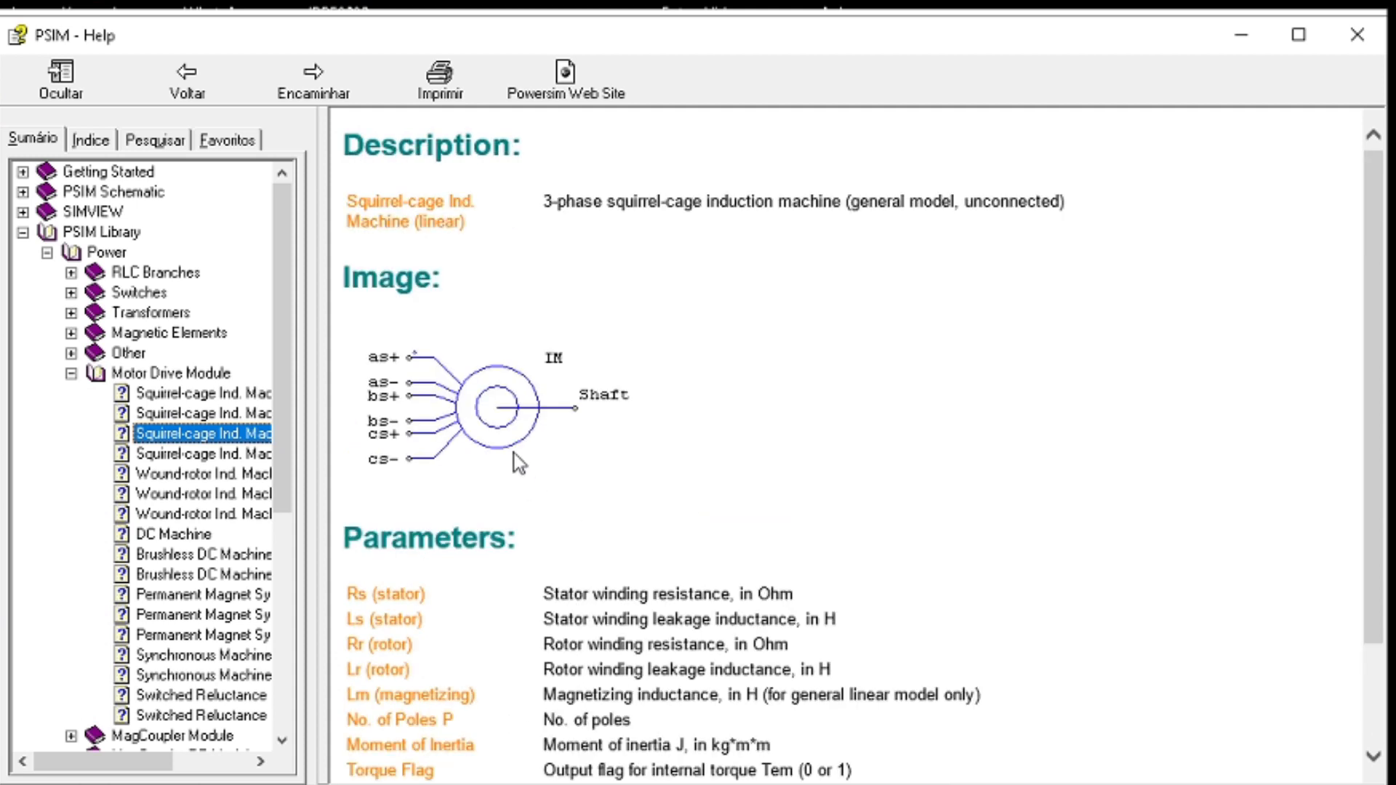
scroll(502, 447, down, 3)
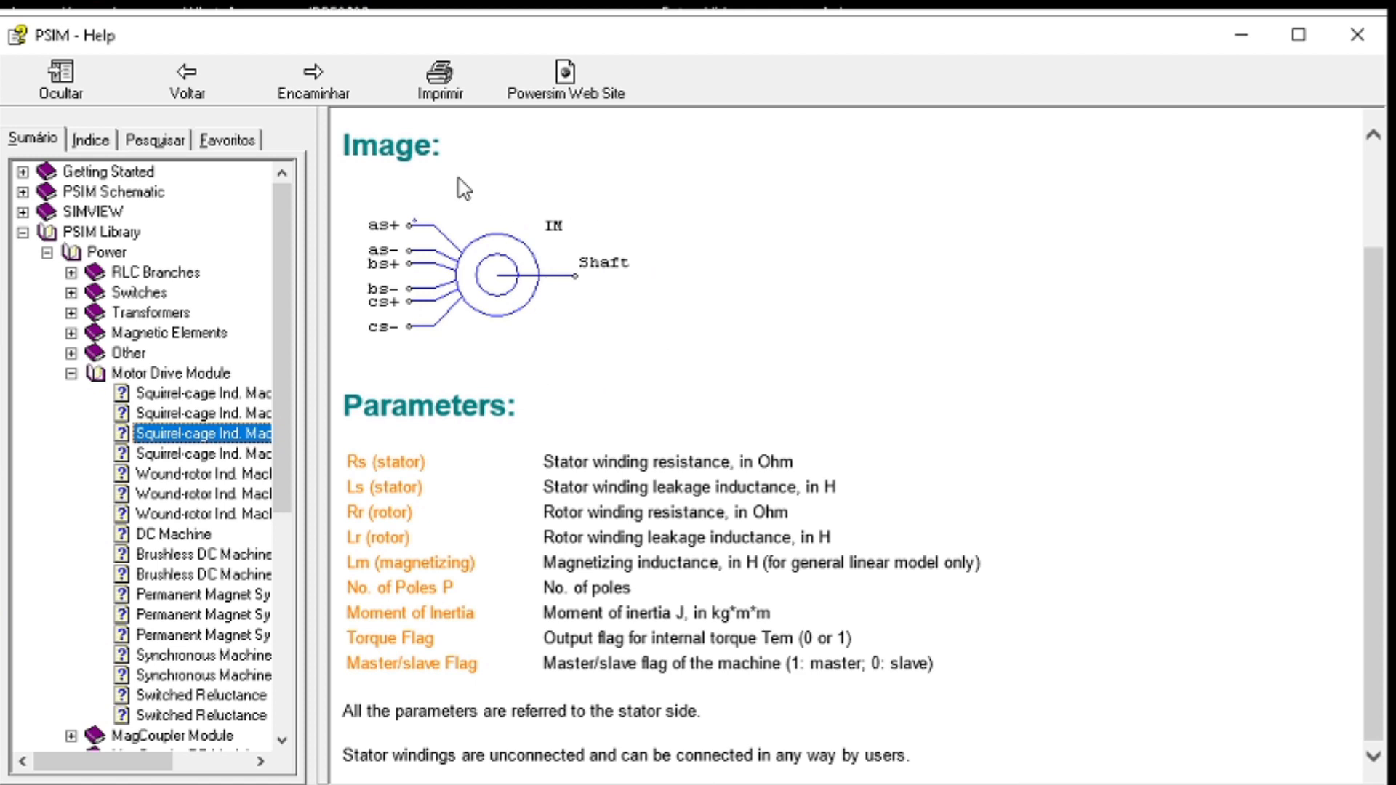
click(1357, 48)
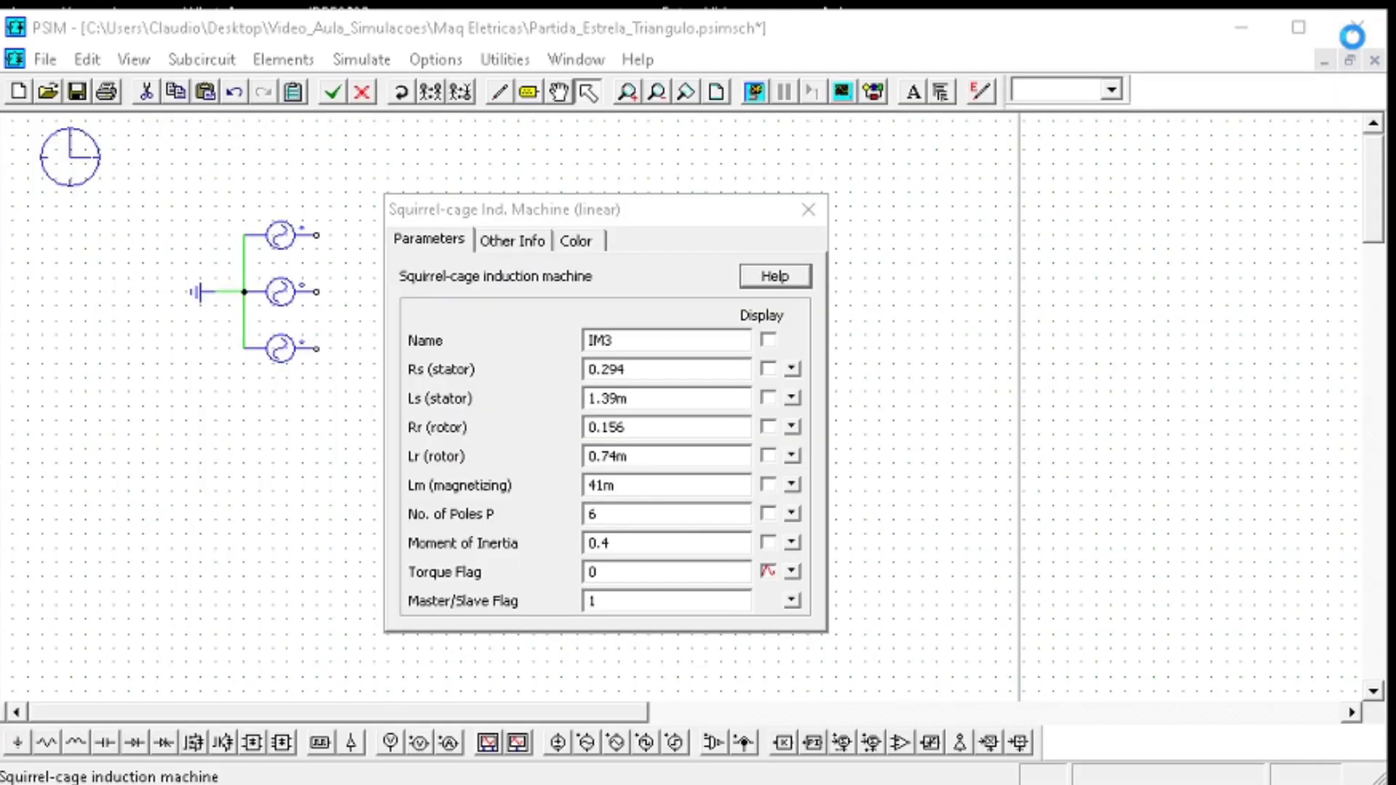
Set the machine's stator resistance Rs to 3*5.77m and stator inductance Ls to 3*92.84u
click(657, 371)
double_click(656, 371)
click(657, 370)
double_click(657, 372)
drag(657, 371, 558, 362)
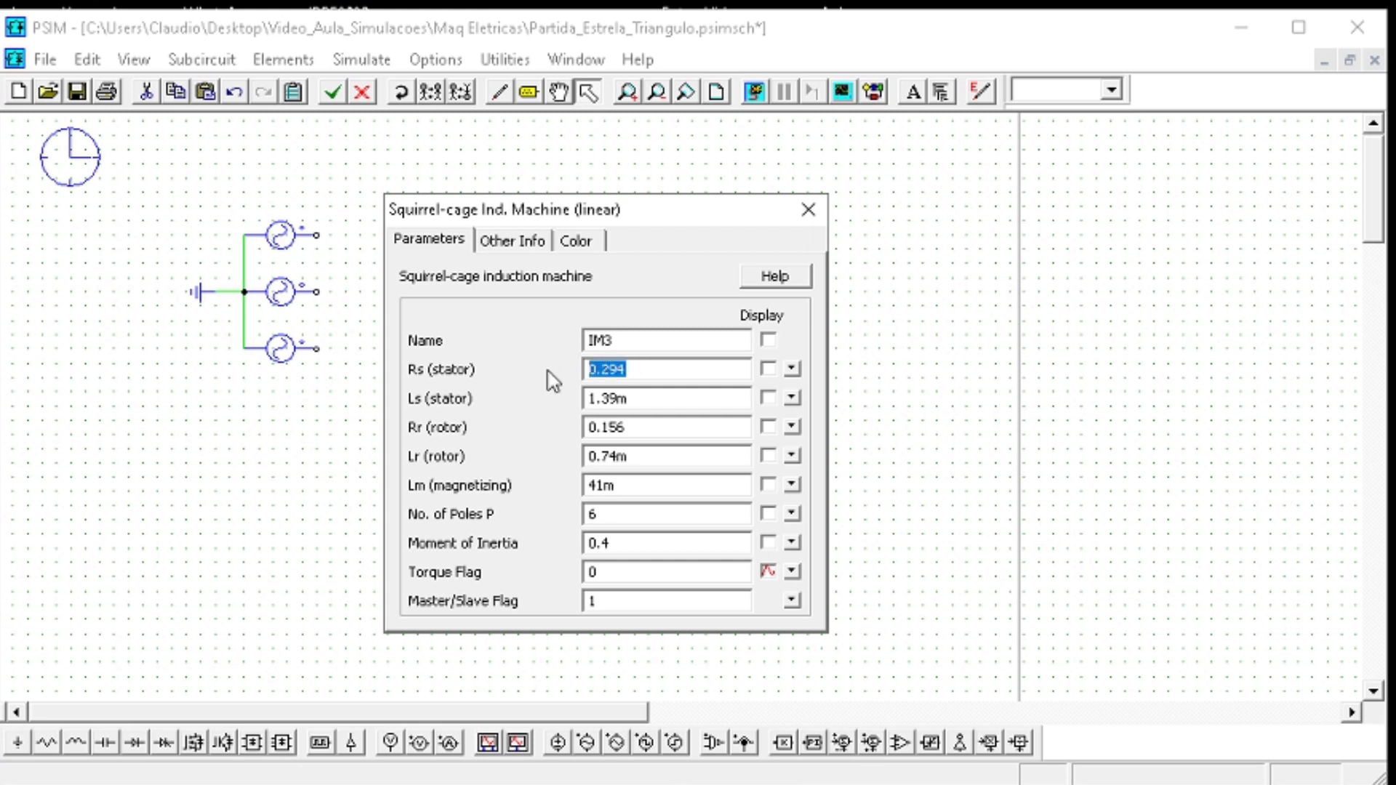
text(3)
key(shift+Left)
key(shift+Left)
key(shift+Left)
key(shift+Left)
key(shift+Left)
key(shift+Left)
click(640, 396)
drag(640, 396, 492, 395)
text(3*9)
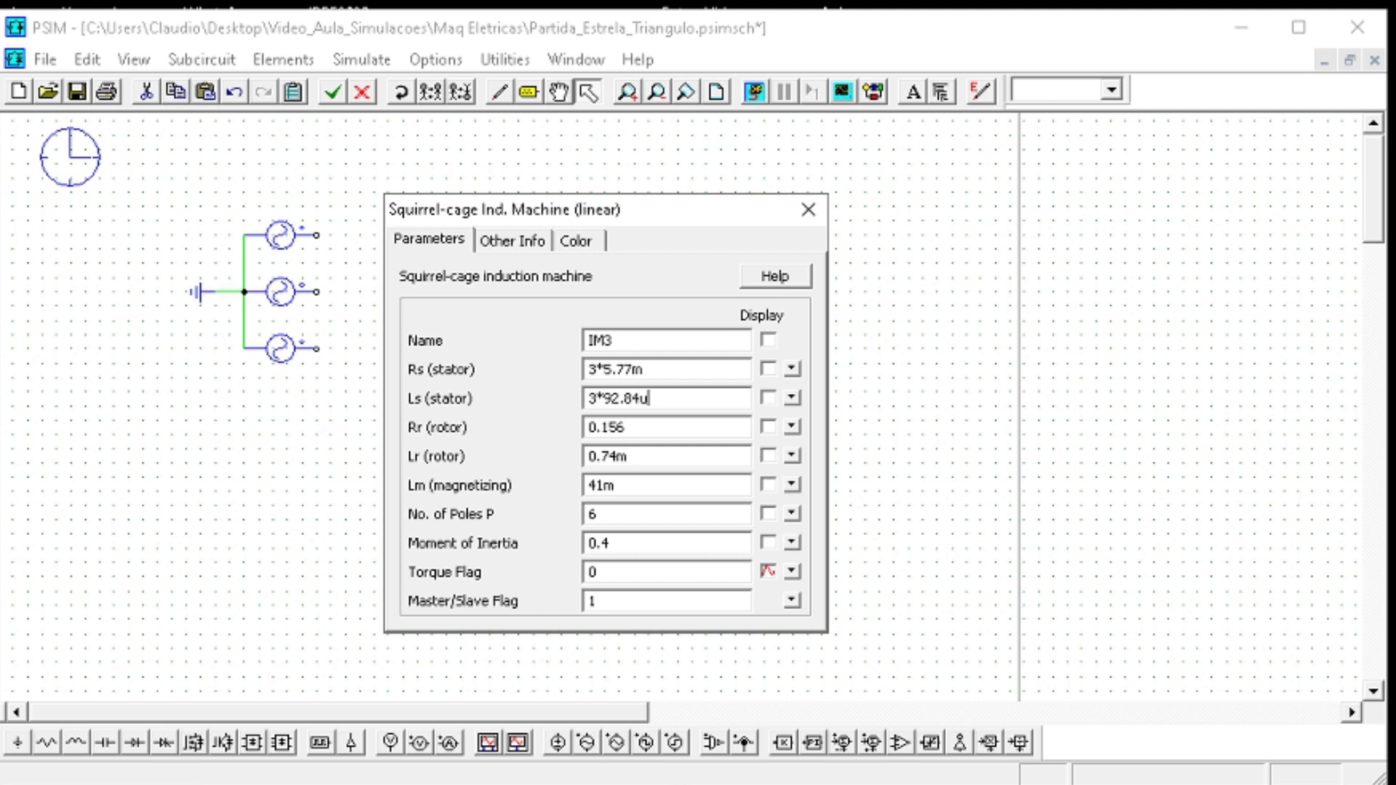
Copy the stator inductance value into the rotor inductance Lr and set the rotor resistance Rr to 3*4.75m
key(shift+Home)
key(ctrl+c)
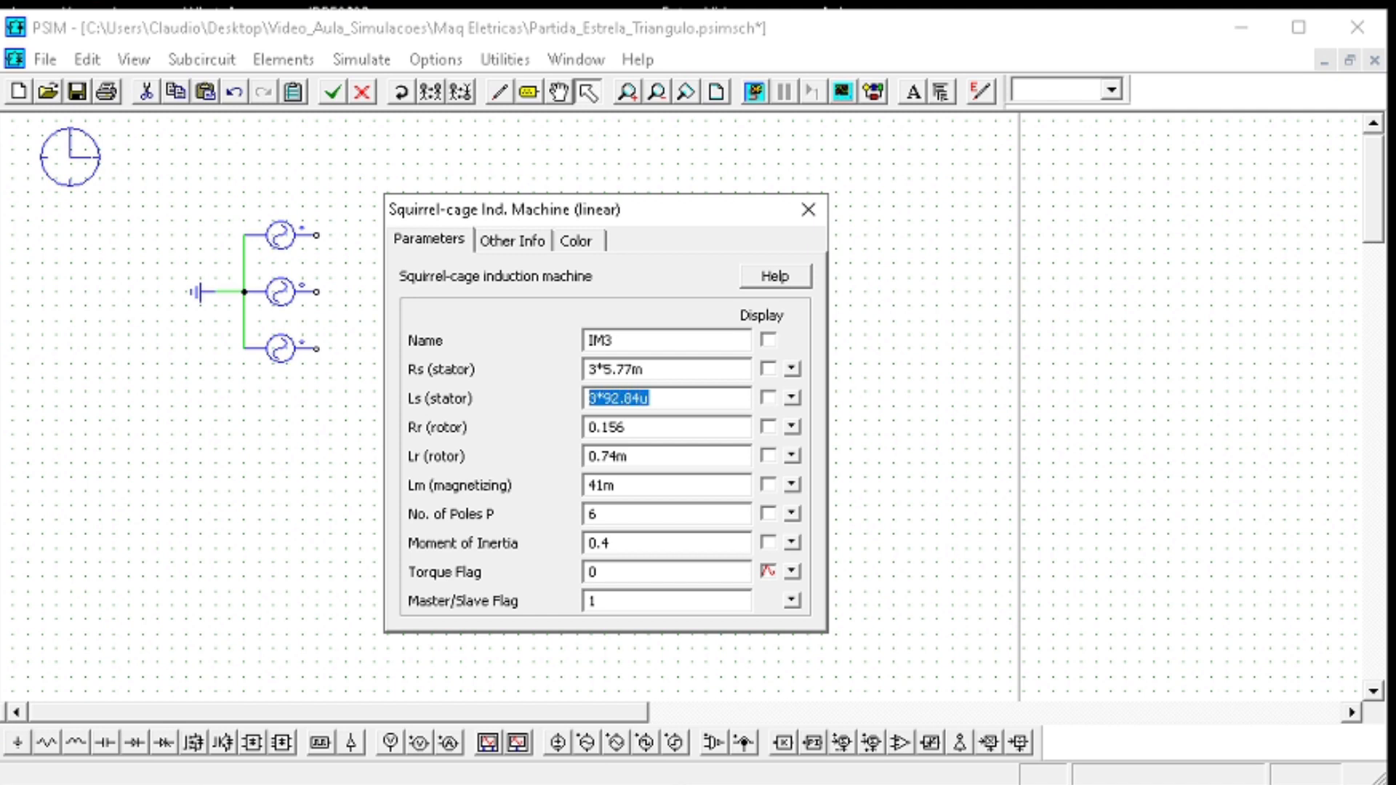
double_click(648, 454)
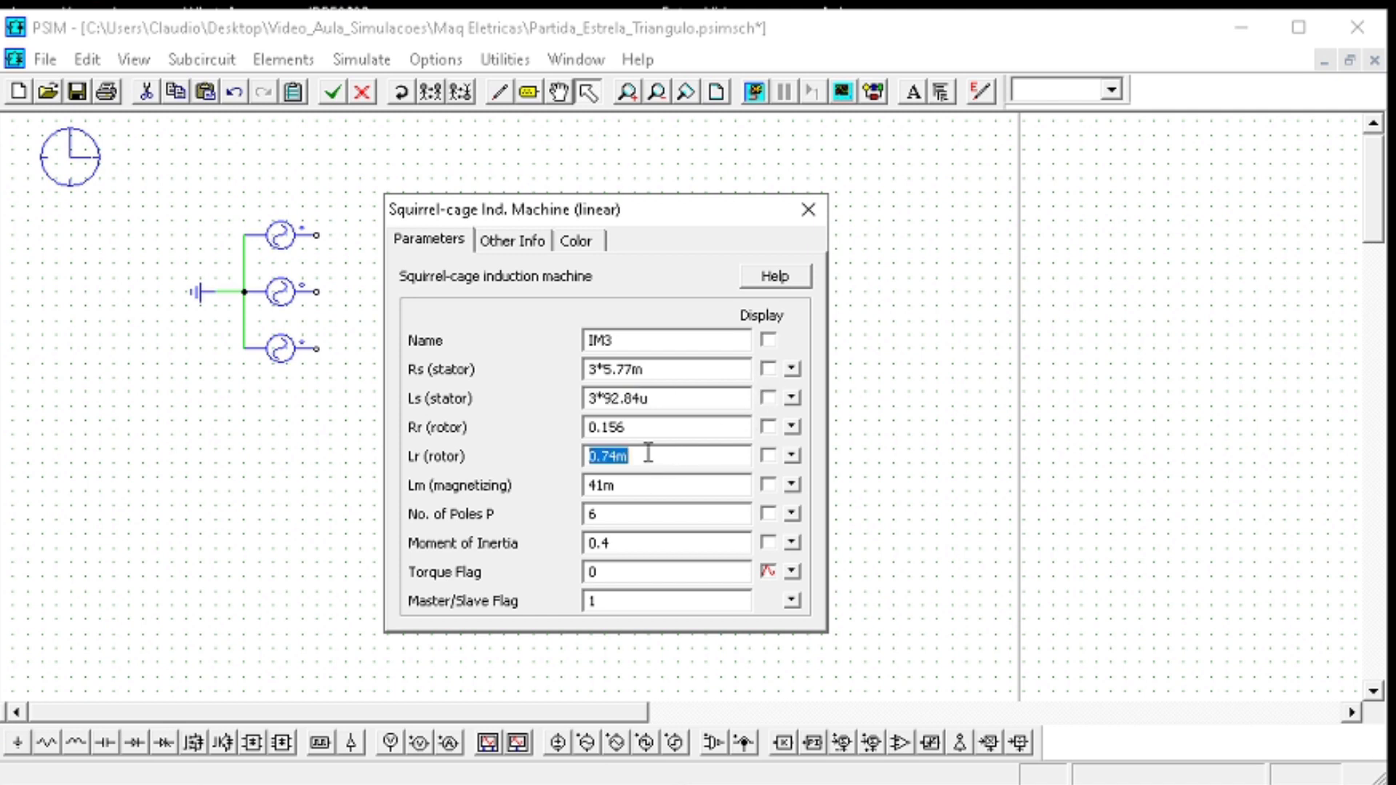
key(ctrl+v)
double_click(648, 427)
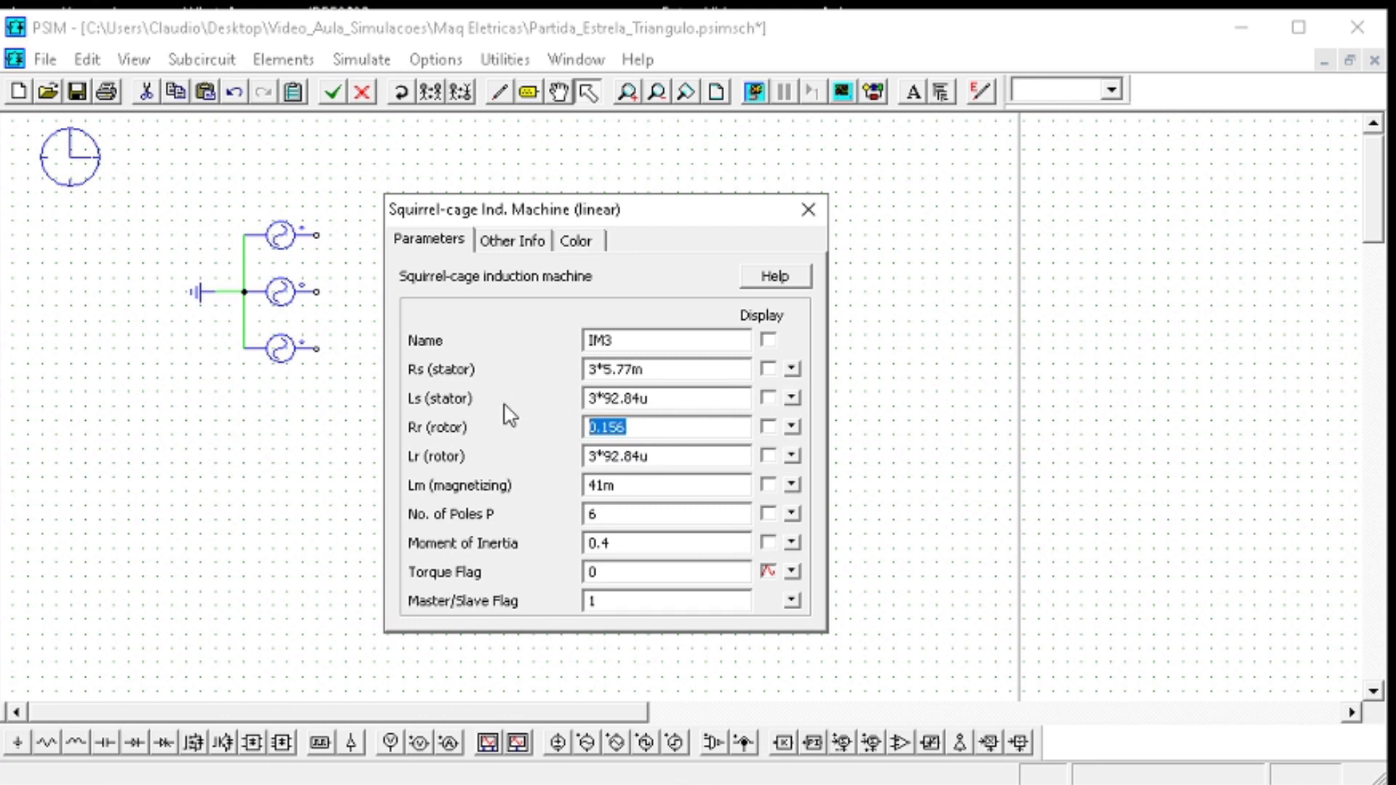
text(3*4.75m)
Set the machine's number of poles to 4 and its moment of inertia to 1.2101
double_click(620, 485)
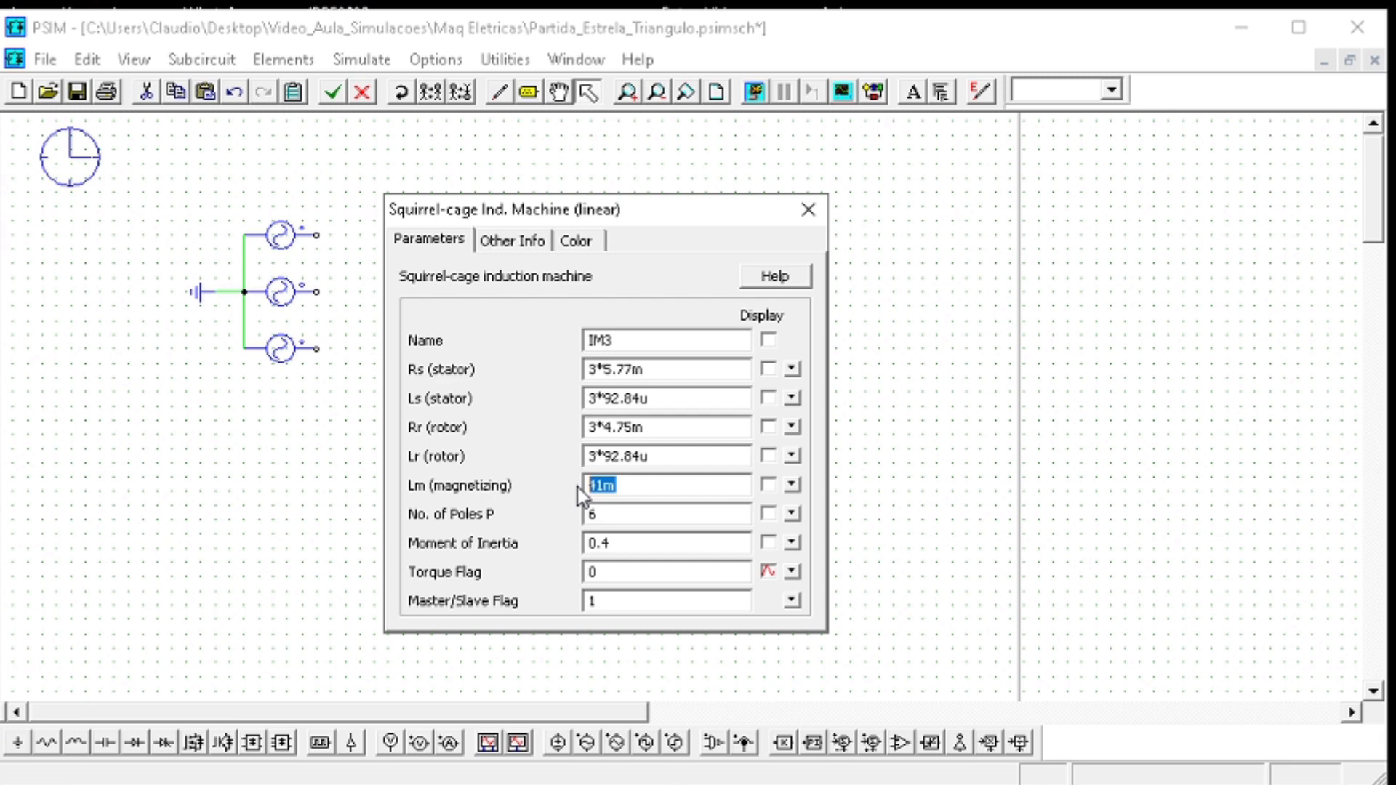
double_click(669, 517)
text(4)
double_click(584, 542)
text(1.2101)
click(637, 577)
click(807, 211)
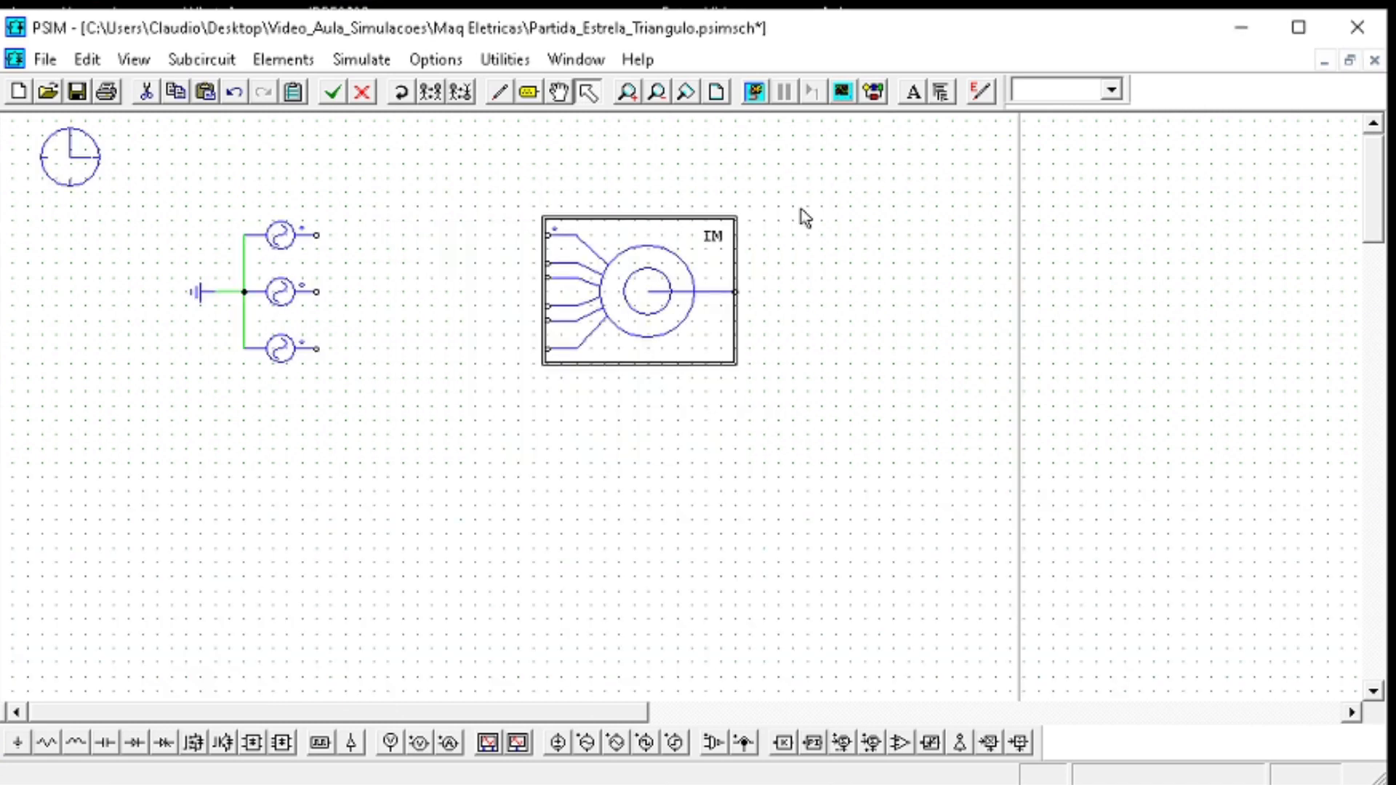
Move the induction machine closer to the sources and wire its six stator terminals to the three phases in delta
drag(664, 281, 526, 290)
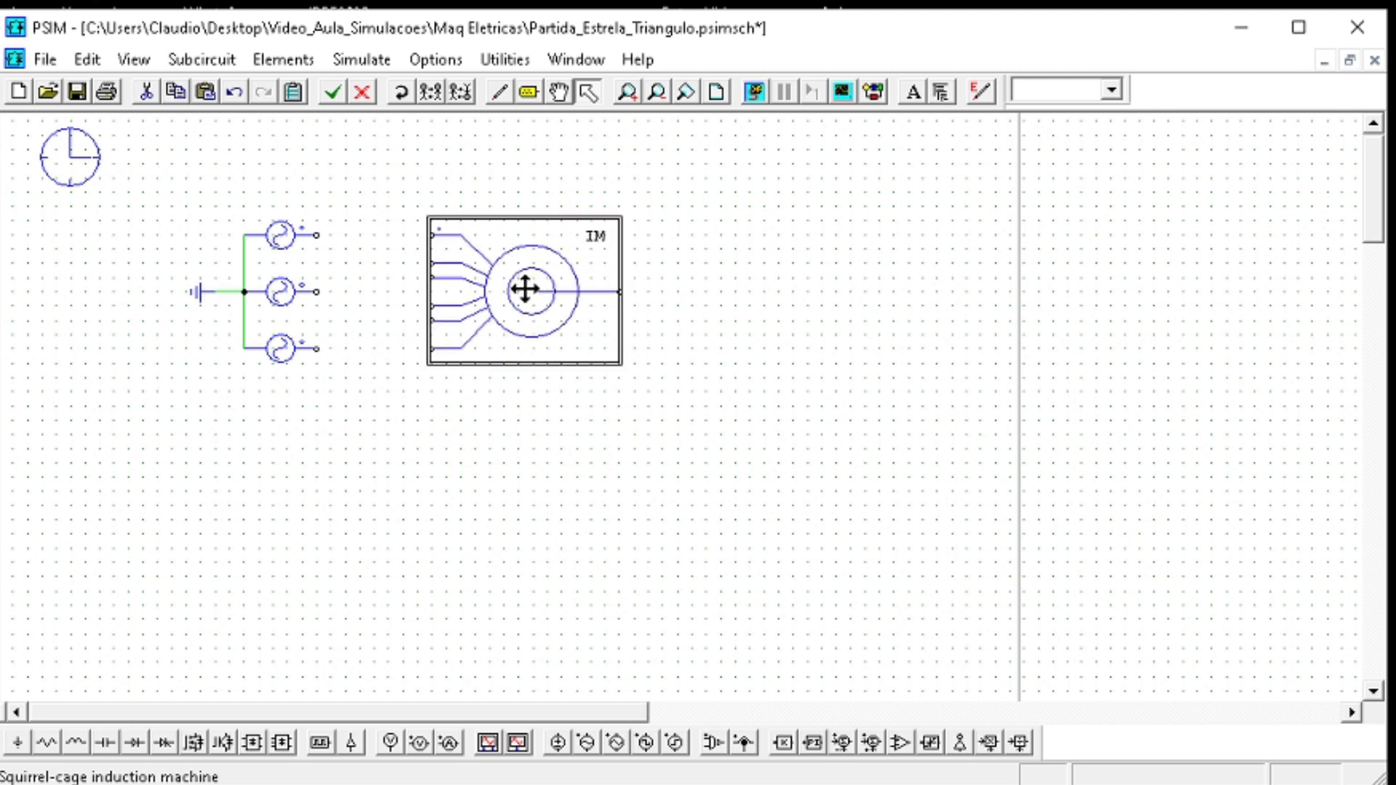
click(658, 267)
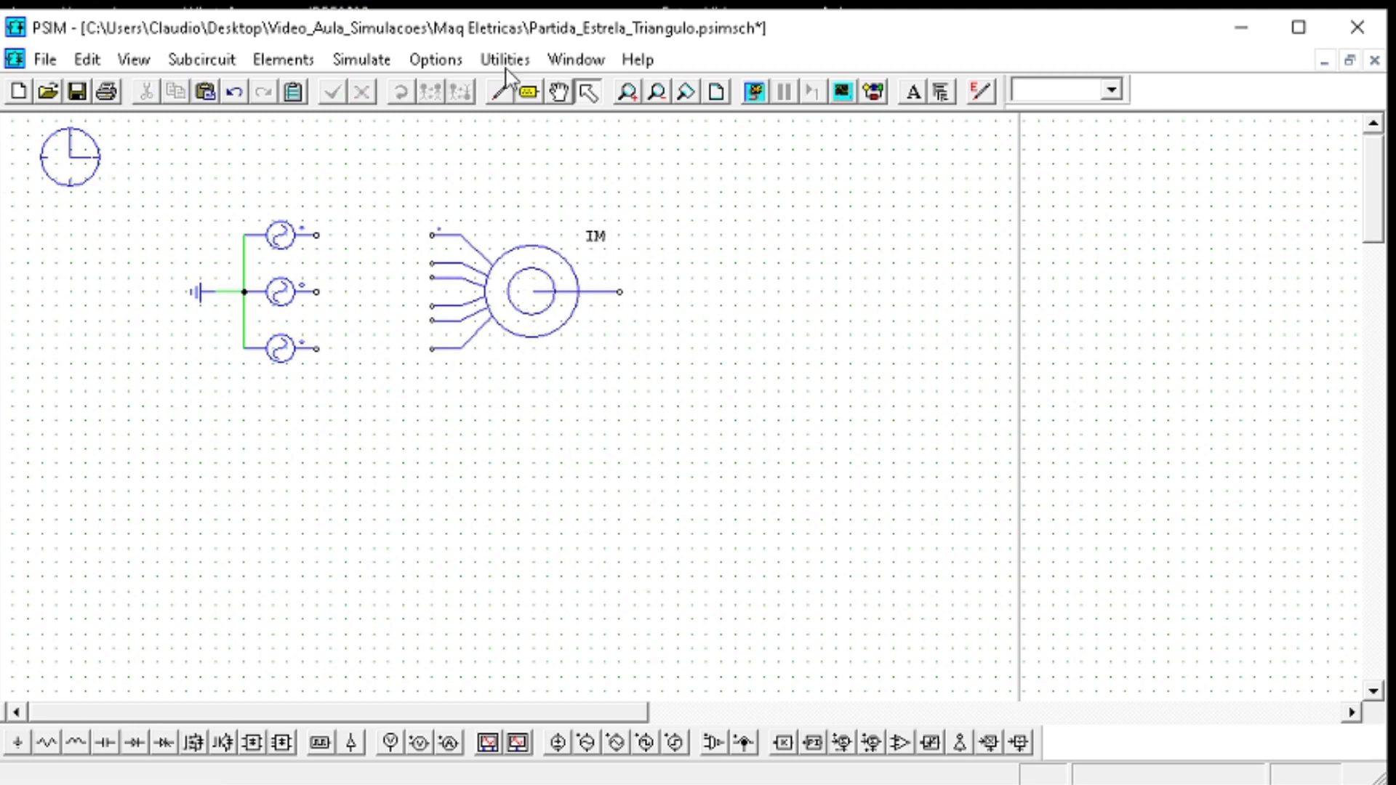
click(499, 92)
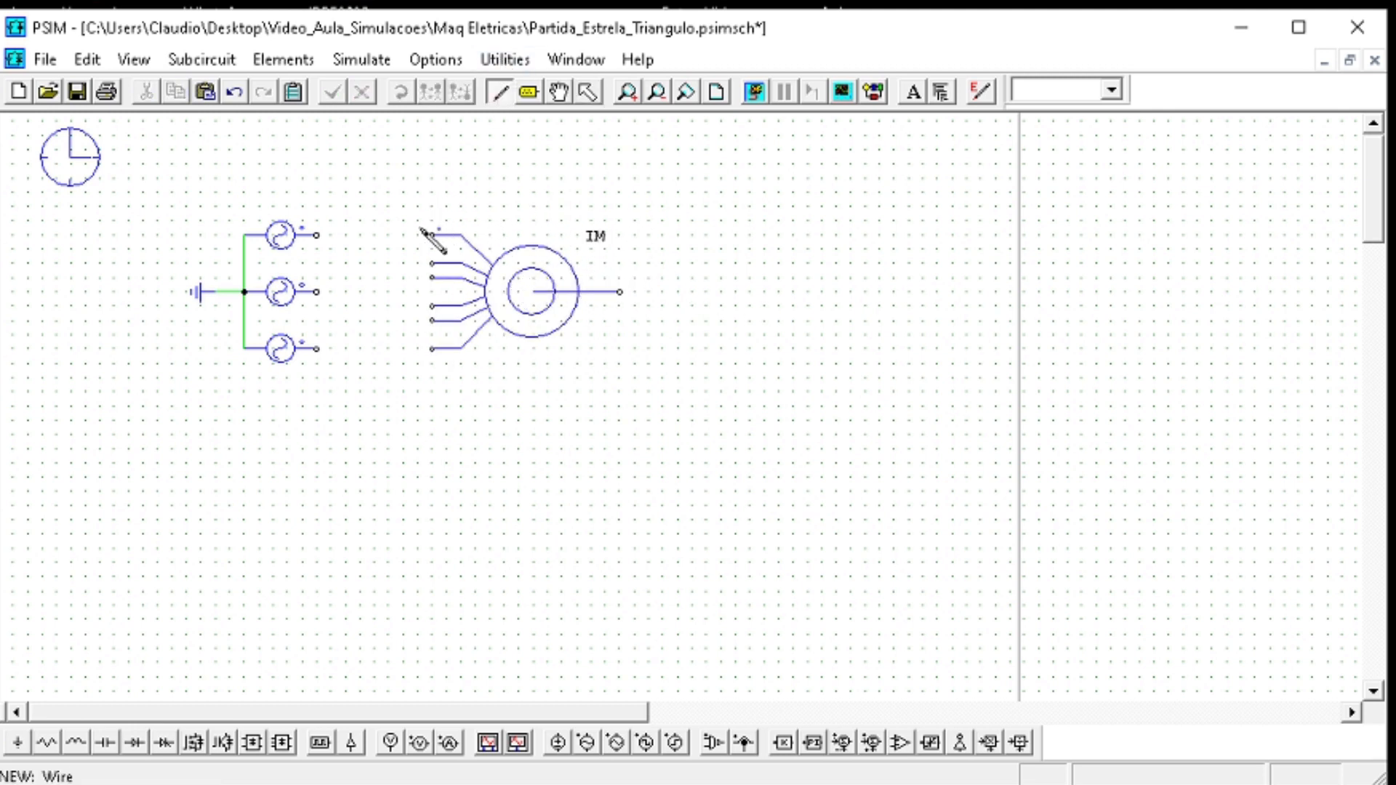
drag(432, 235, 317, 236)
drag(432, 264, 317, 294)
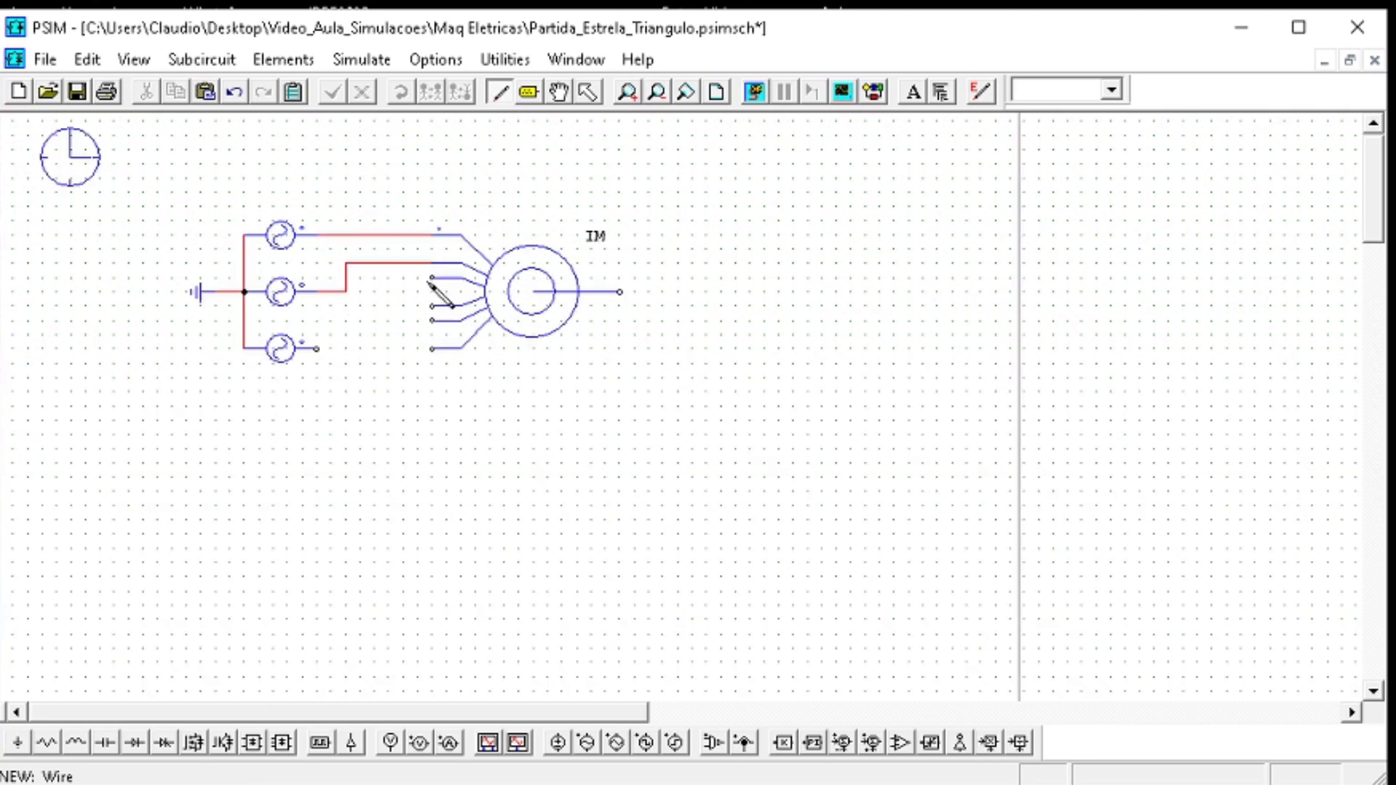
drag(431, 278, 345, 292)
mouse_move(434, 306)
mouse_down()
mouse_move(361, 351)
mouse_move(317, 349)
mouse_up()
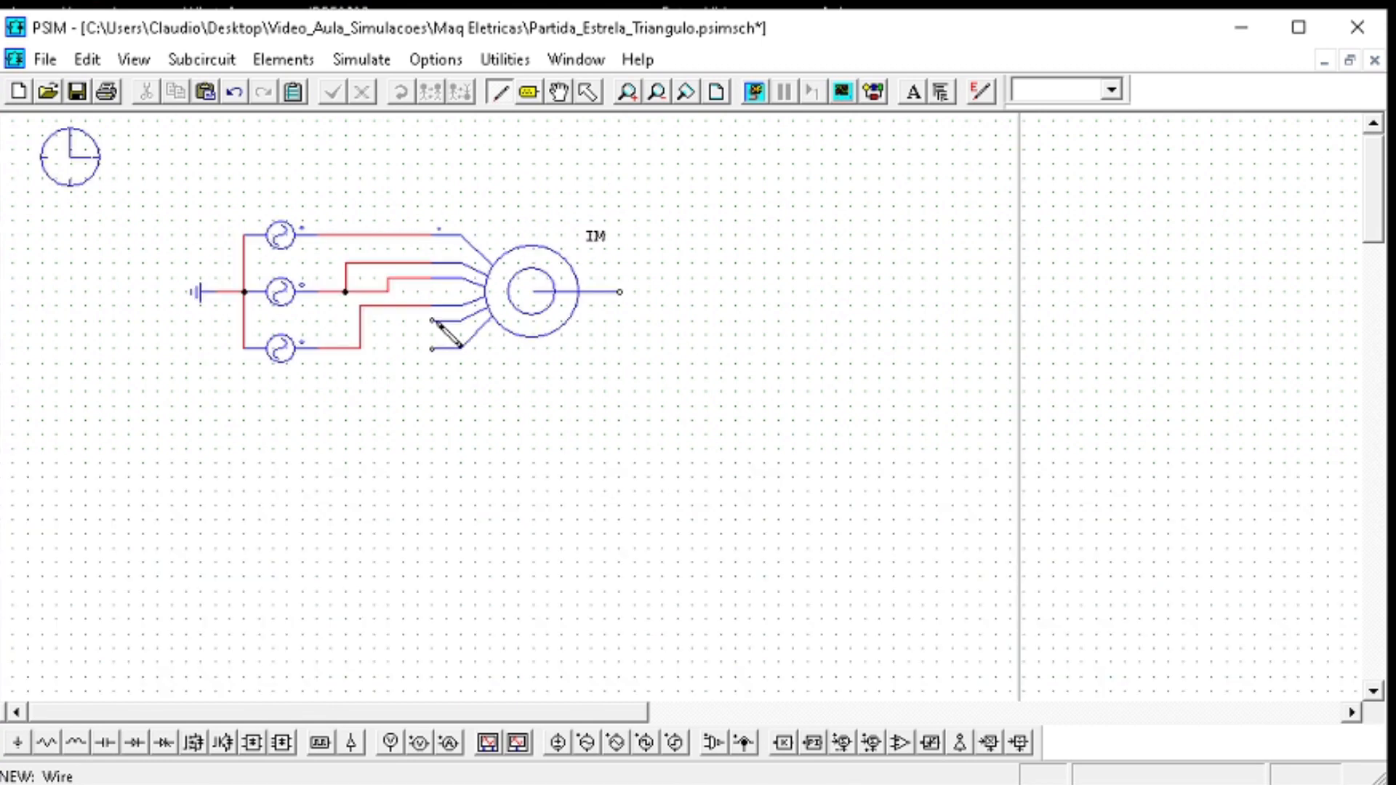
mouse_move(433, 320)
mouse_down()
mouse_move(404, 348)
mouse_move(360, 349)
mouse_move(426, 242)
mouse_up()
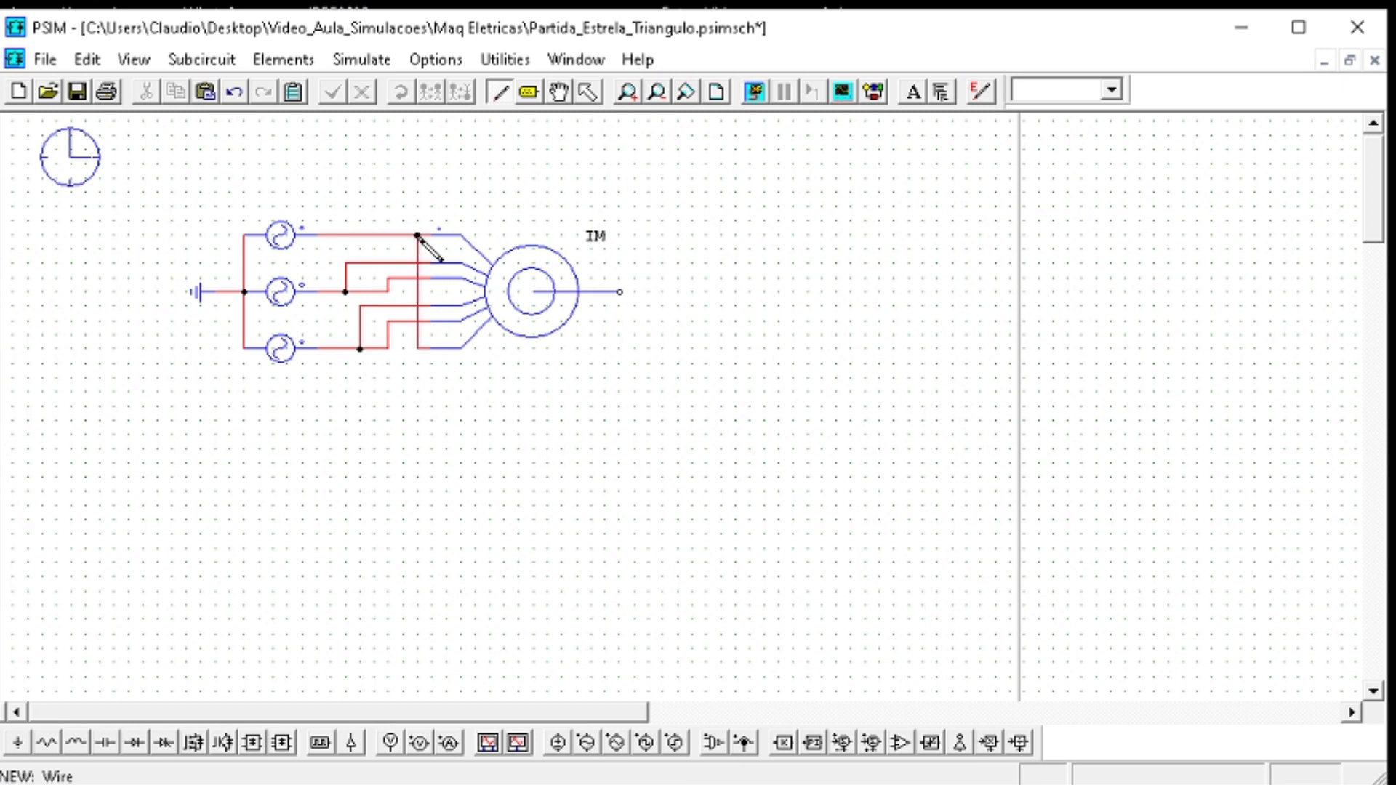
key(Escape)
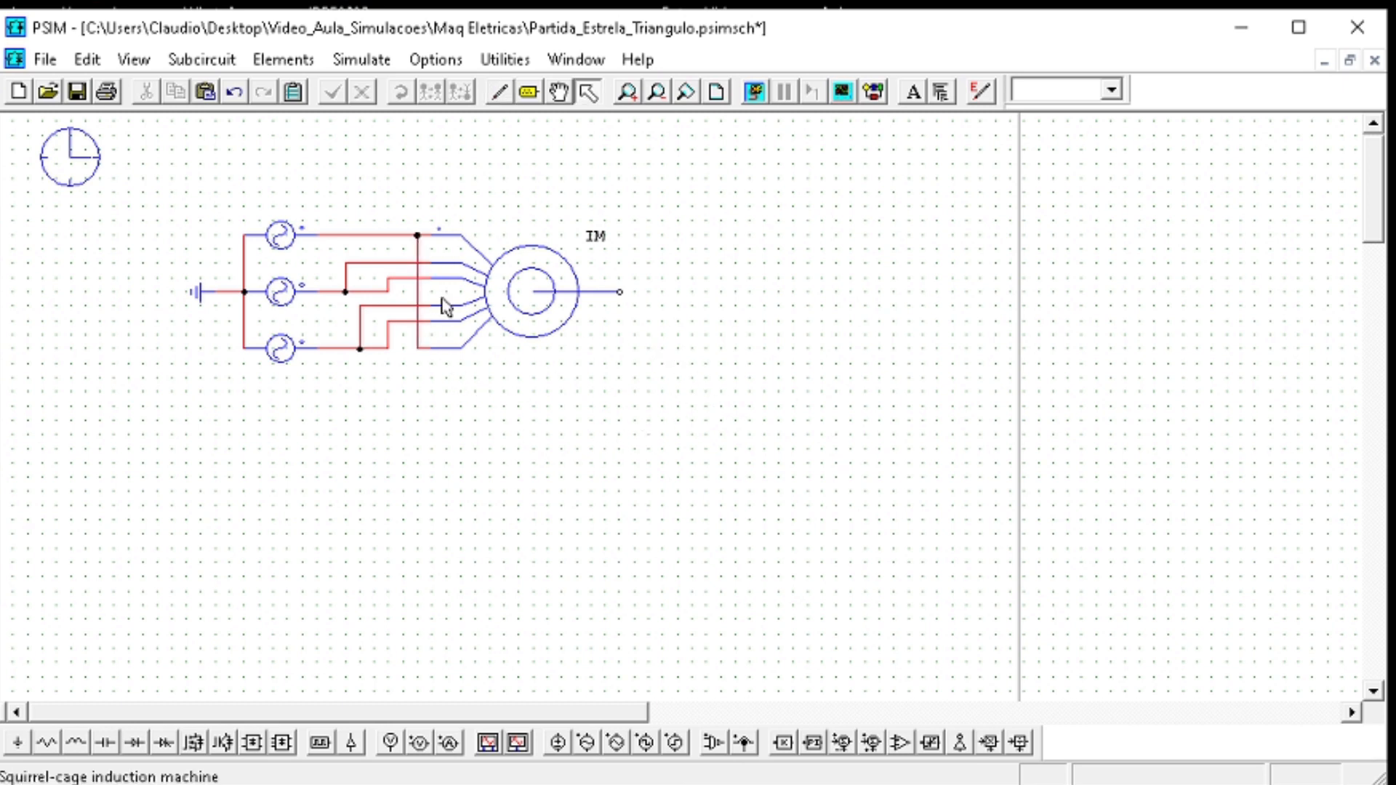
Place a Speed Sensor directly on the induction machine's shaft terminal
click(284, 59)
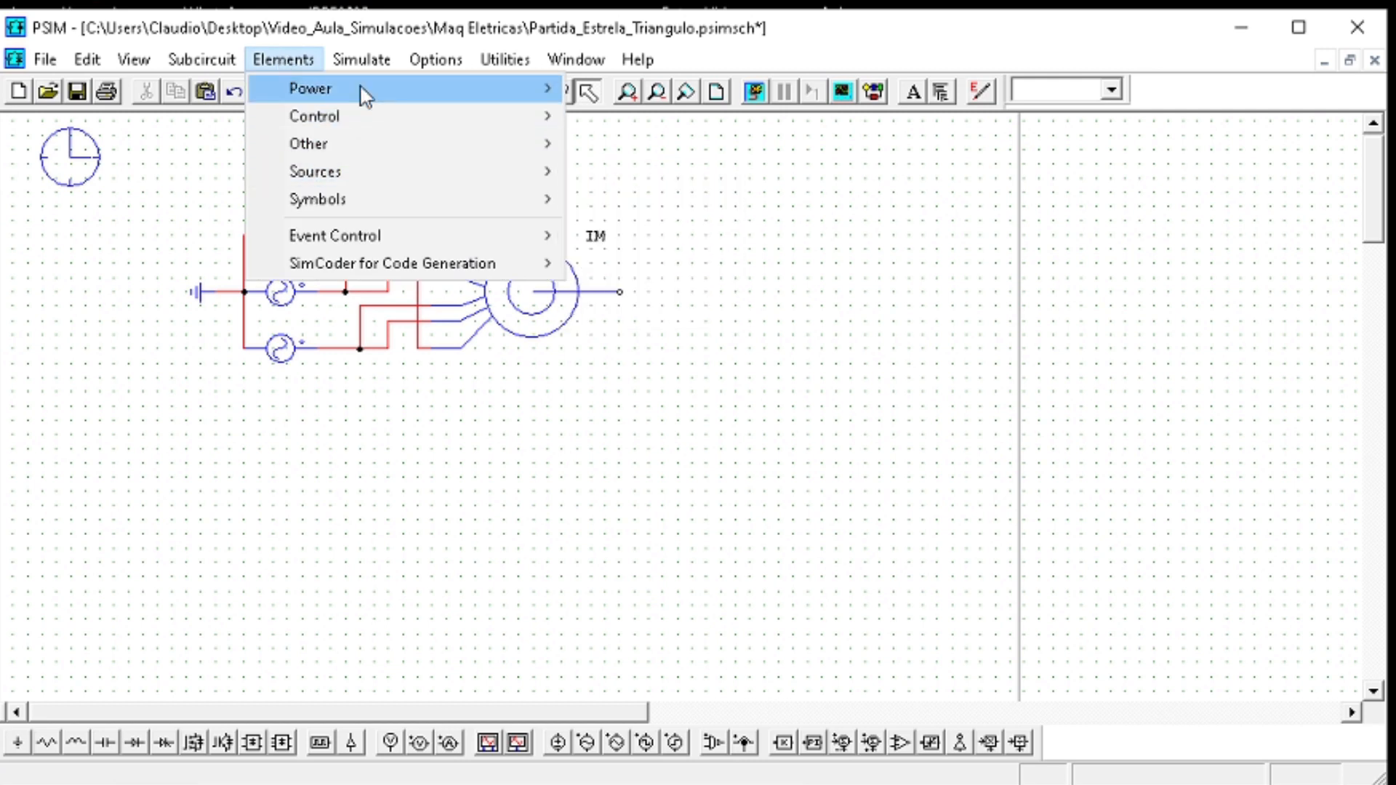
mouse_move(359, 91)
mouse_move(690, 320)
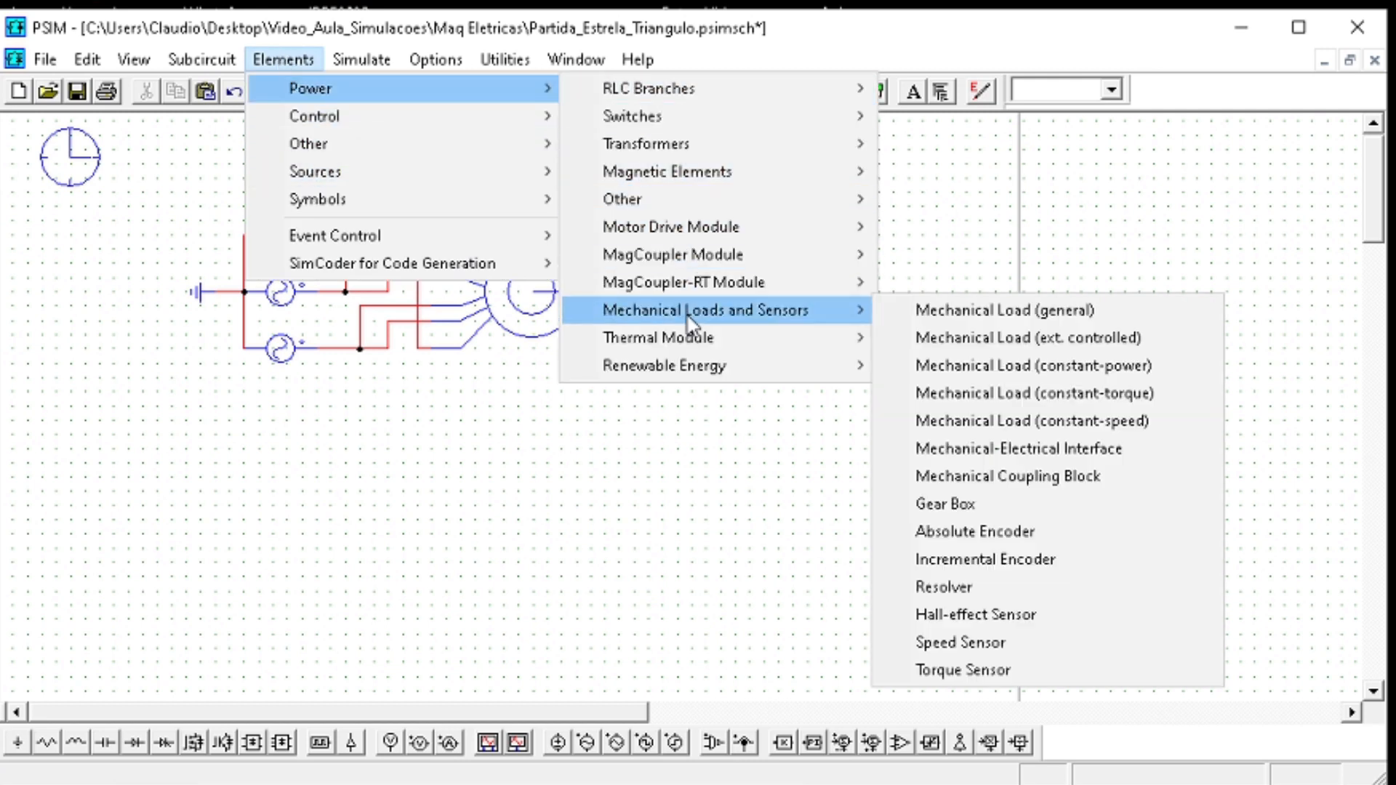
click(988, 642)
click(648, 291)
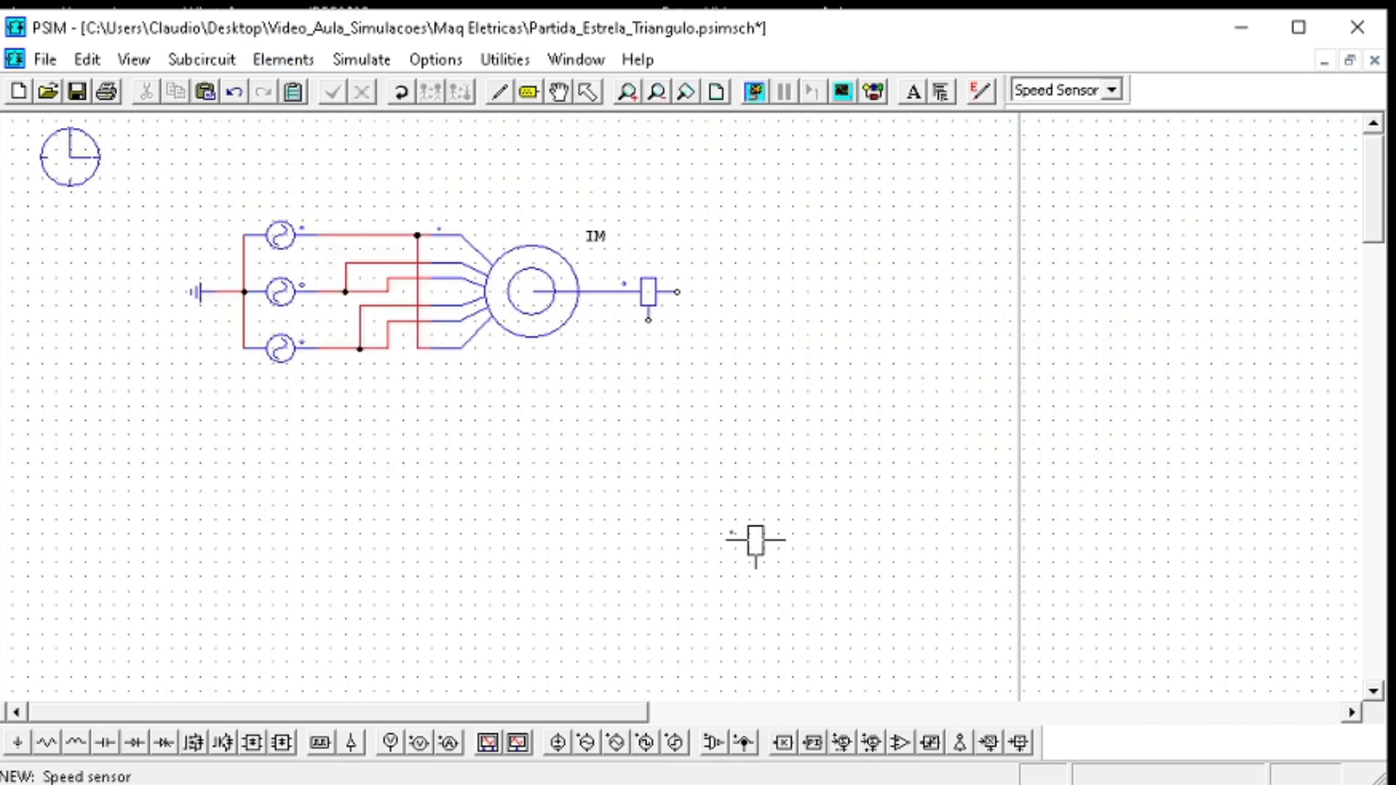
Add a node-to-ground voltage probe and attach it to the speed sensor's output below it
click(558, 742)
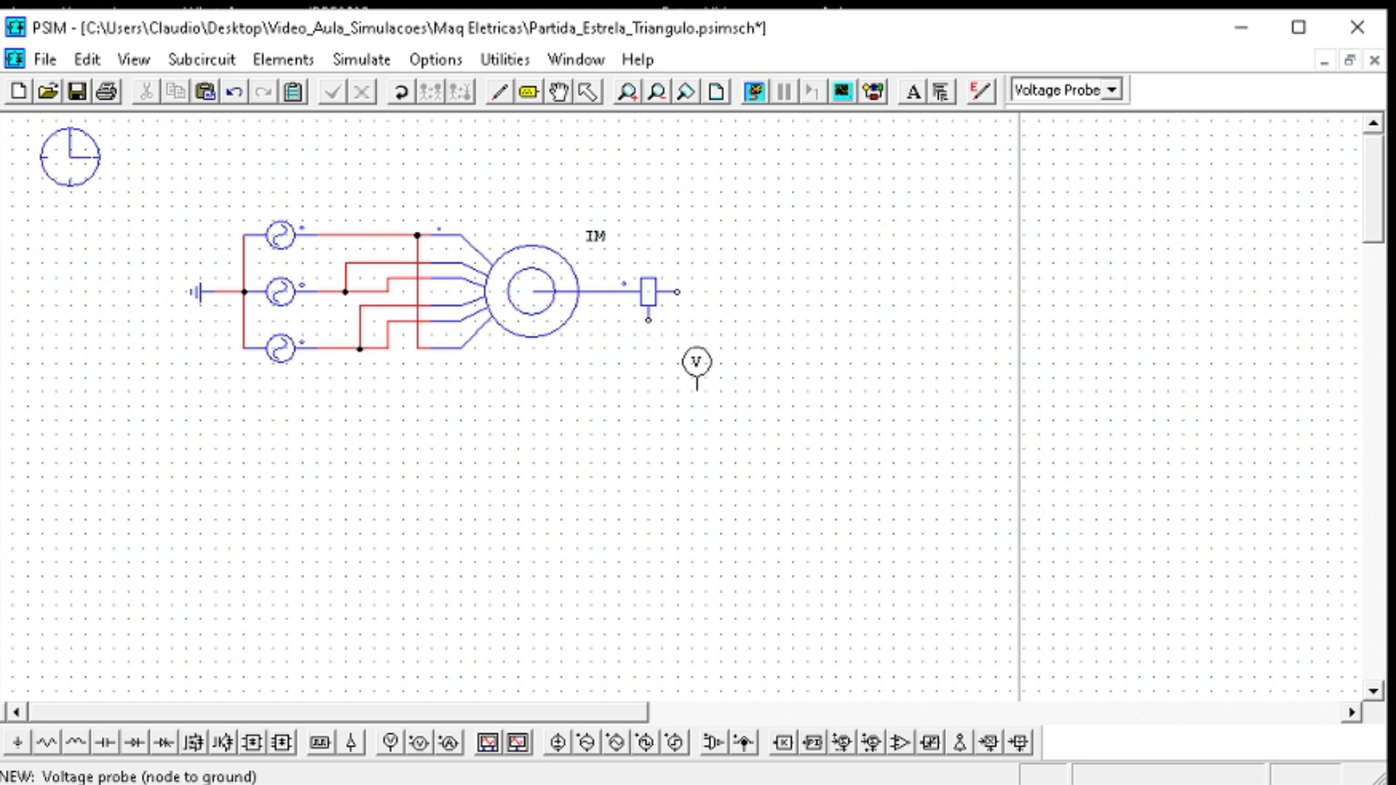
click(697, 372)
click(692, 368)
click(461, 91)
drag(692, 369, 657, 349)
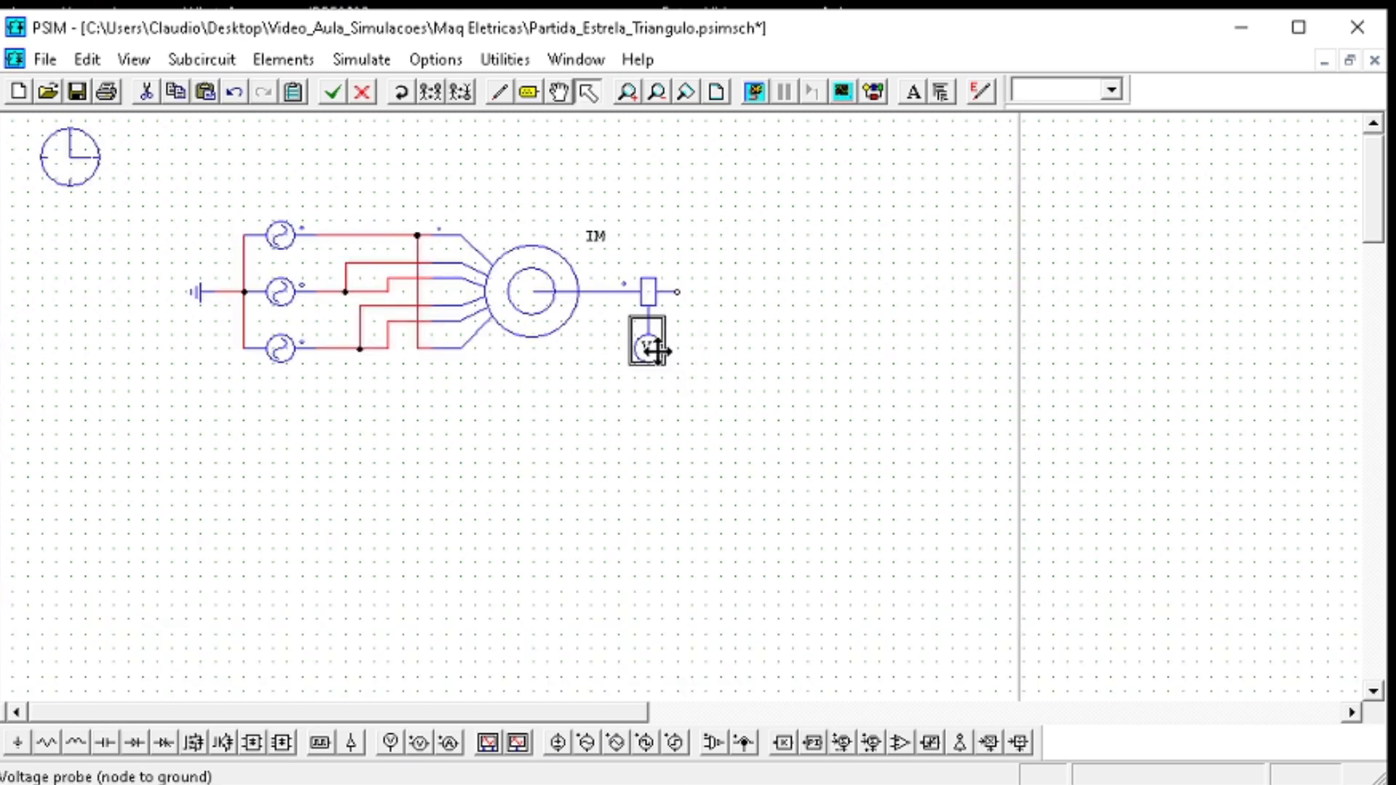
Name the voltage probe on the speed sensor Velocidade
double_click(657, 350)
click(607, 338)
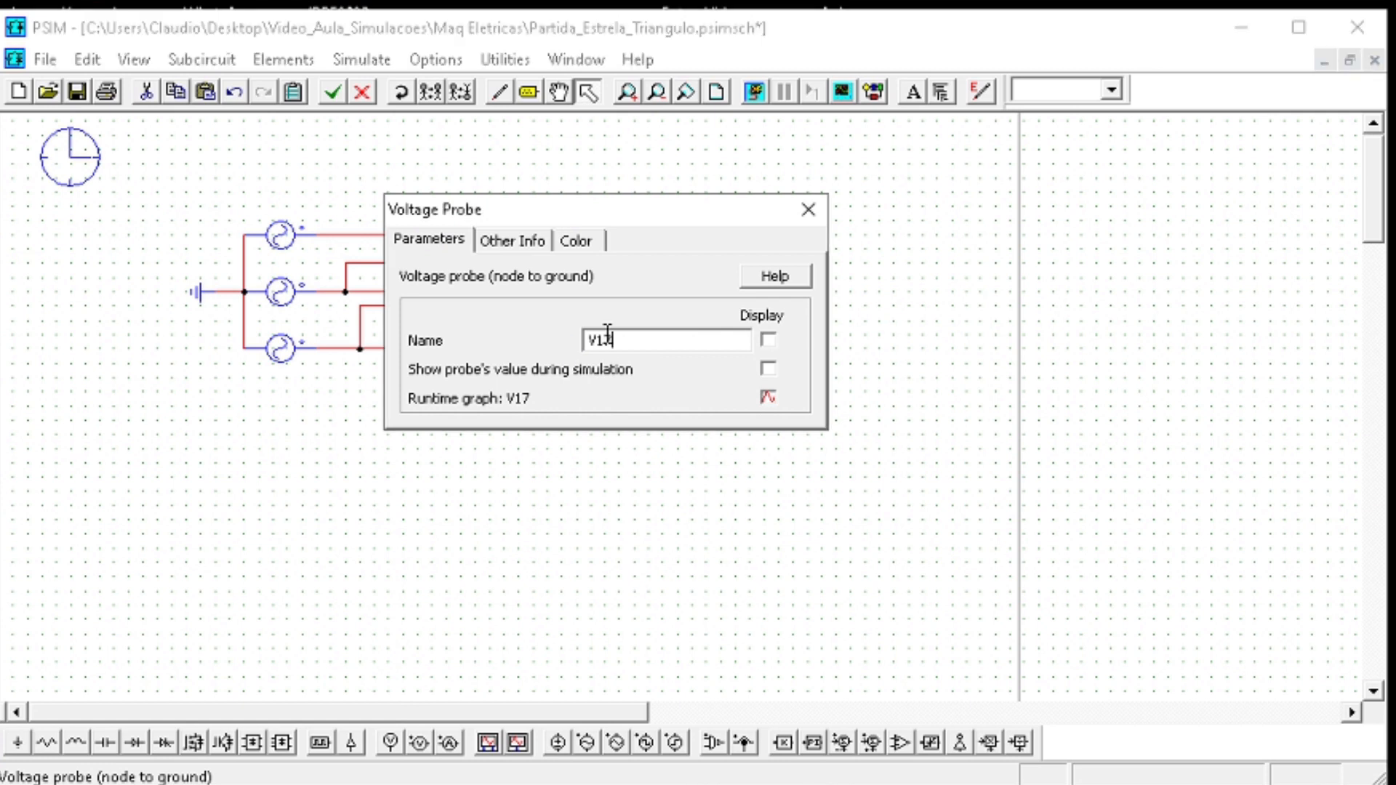
text(elocidade)
click(811, 211)
Shift the machine, its delta wiring, the speed sensor and the probe to the right to free space beside the sources
drag(803, 446, 315, 172)
drag(462, 277, 530, 277)
click(575, 474)
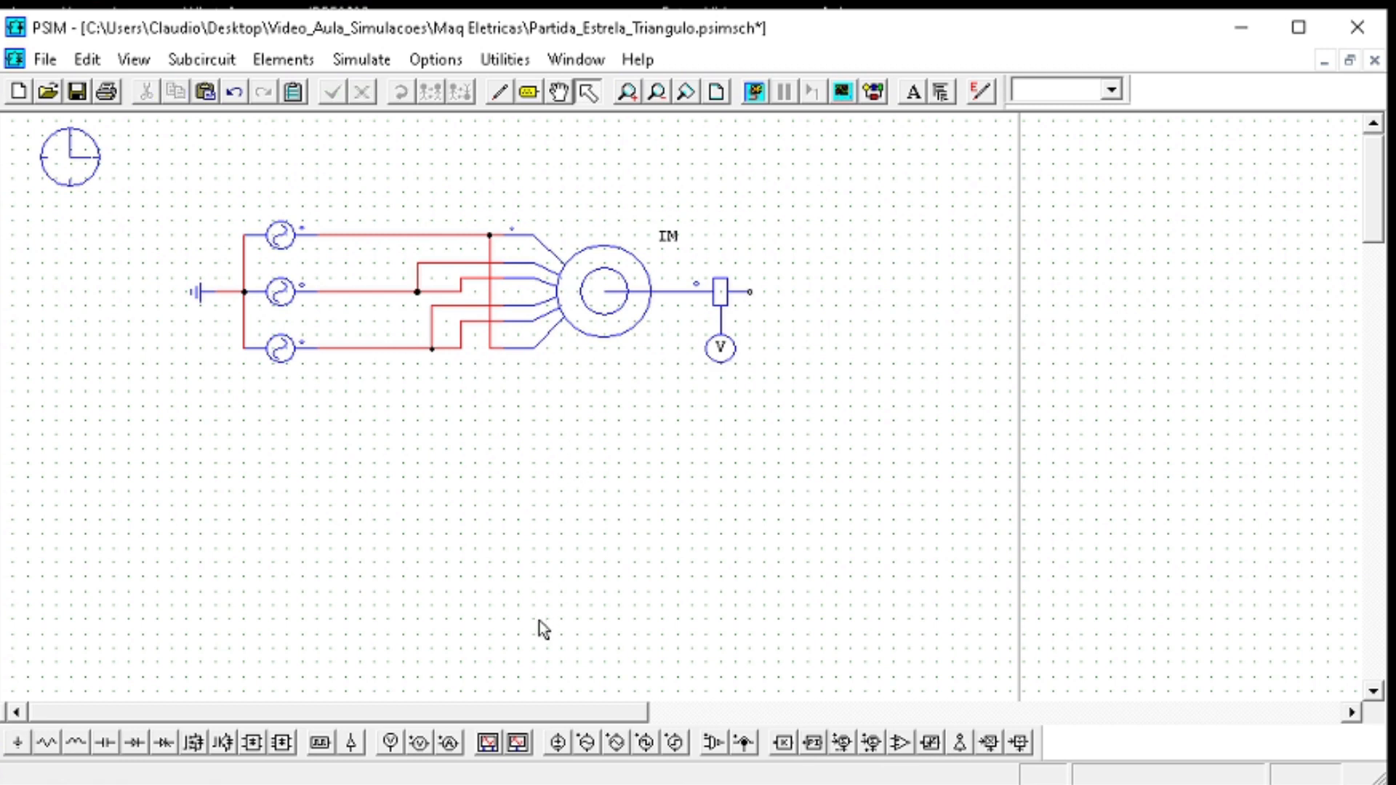
Place a current probe on each of the three phase lines, just after the sources
click(449, 743)
click(358, 234)
click(358, 292)
click(360, 348)
key(Escape)
Delete the wire segments that bypass the current probes on the middle and lower phase lines
click(353, 291)
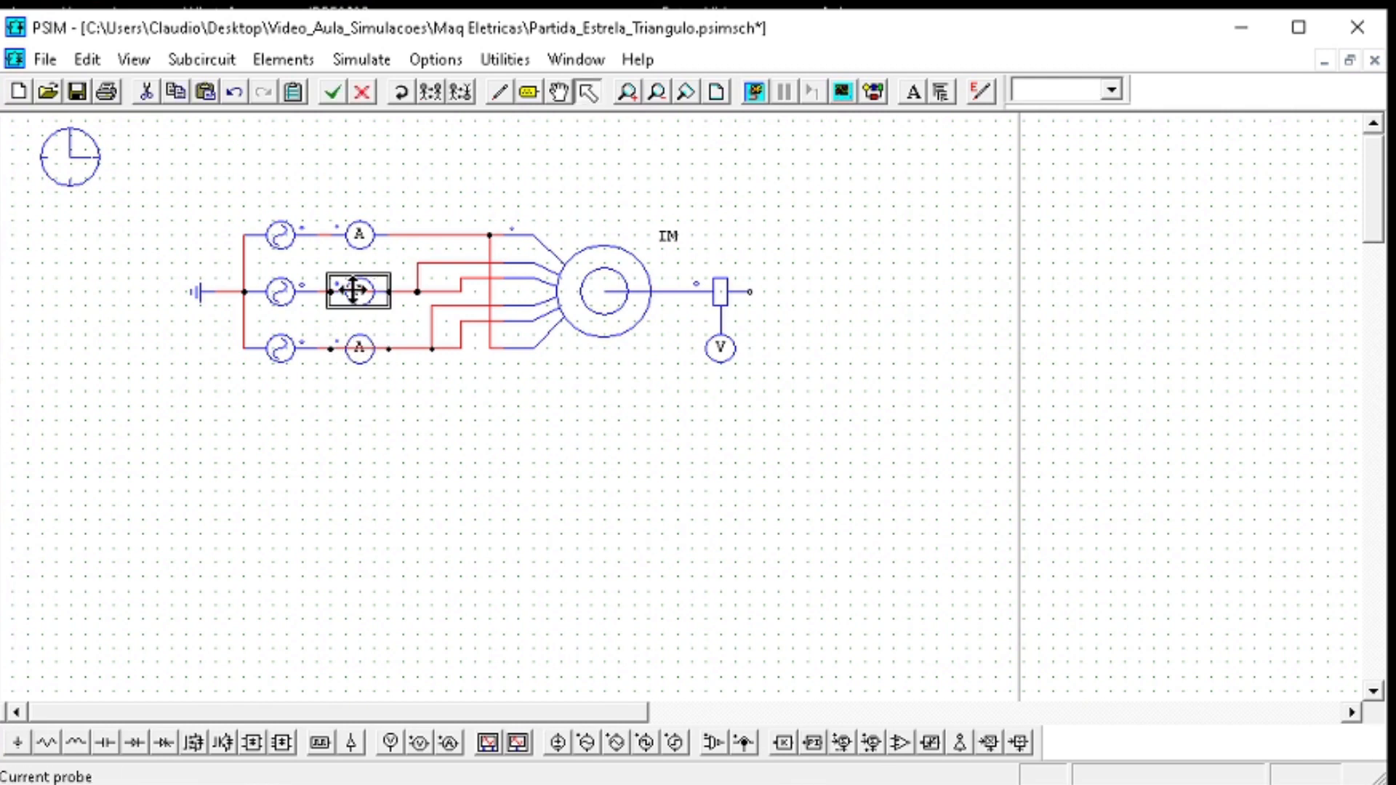
click(366, 293)
click(367, 293)
click(371, 309)
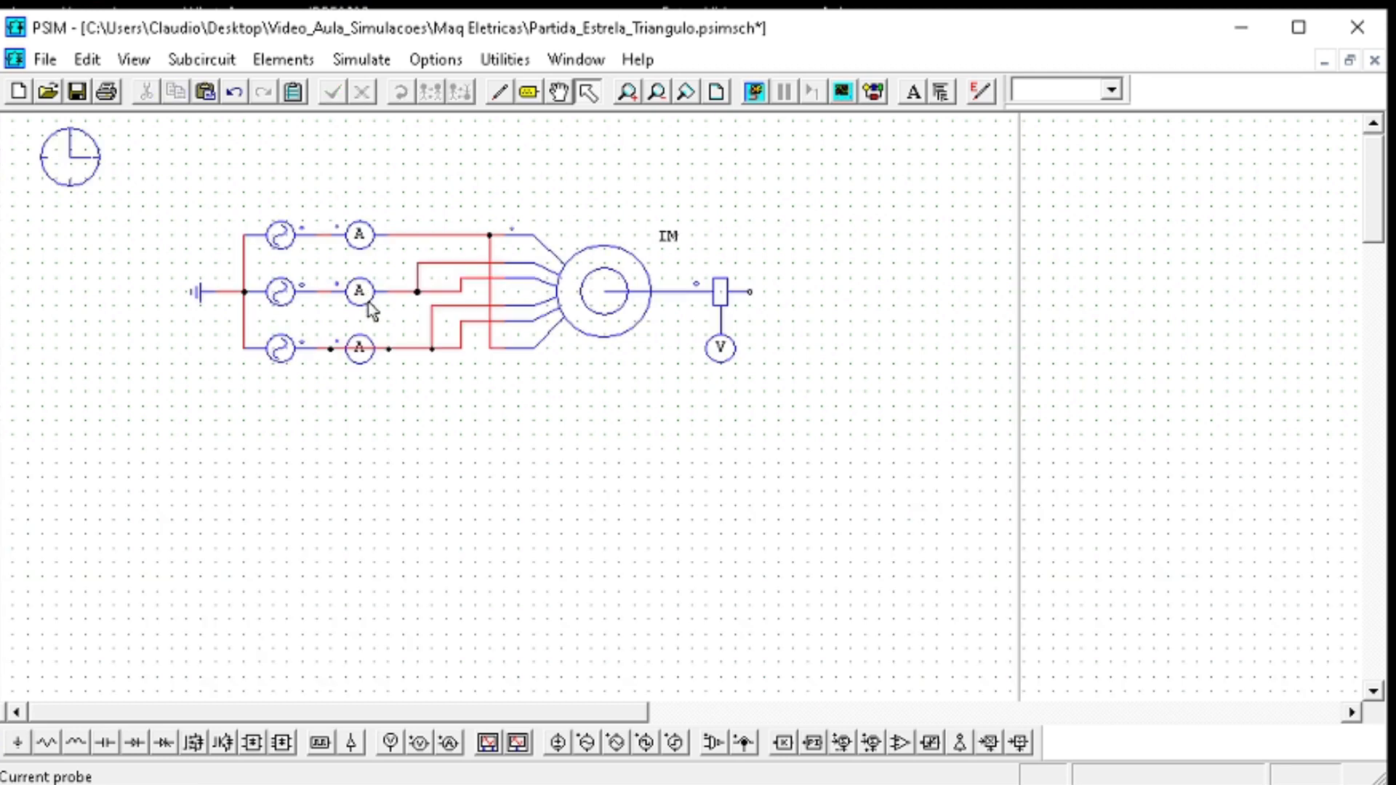
click(364, 357)
click(364, 413)
click(358, 347)
key(Delete)
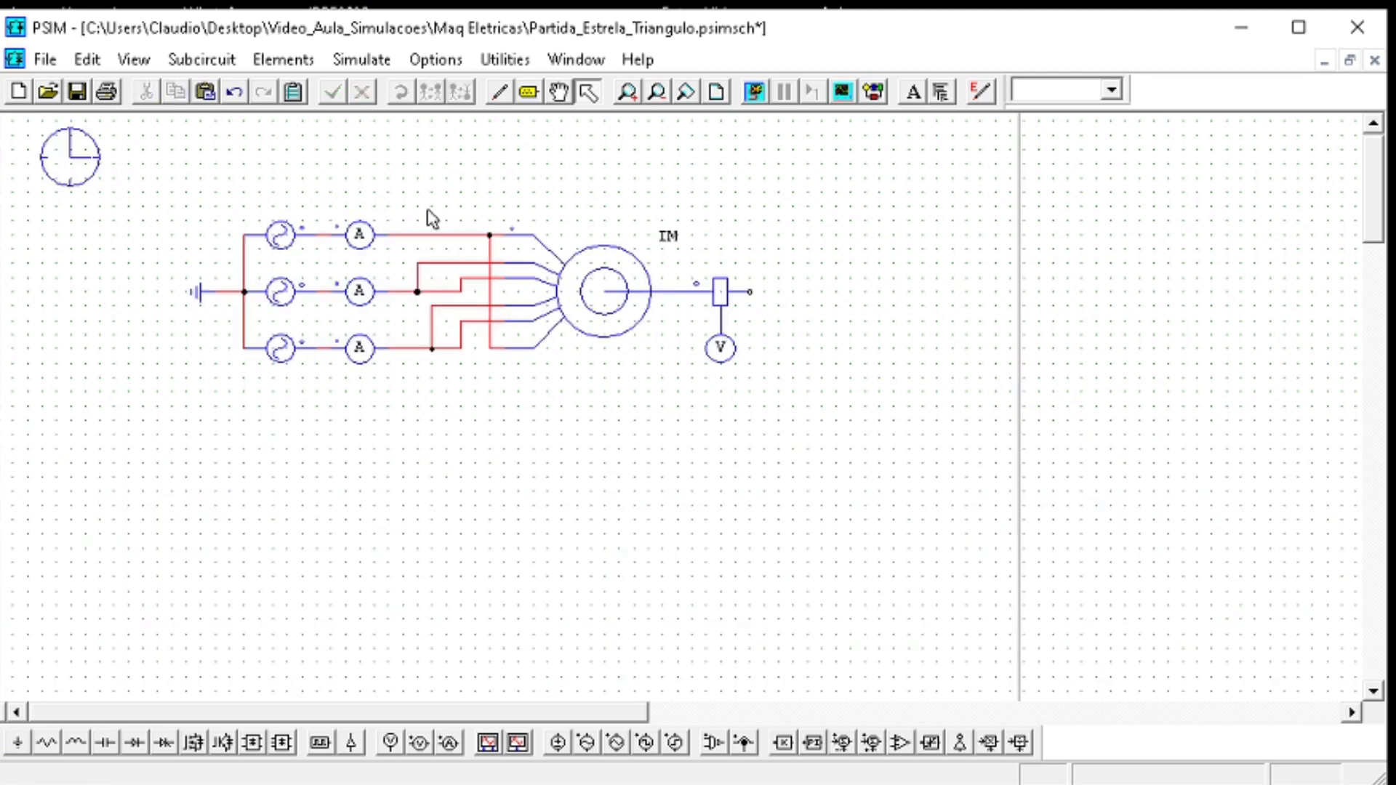
Rename the current probe on the upper phase line Ia
click(374, 242)
double_click(375, 239)
click(613, 340)
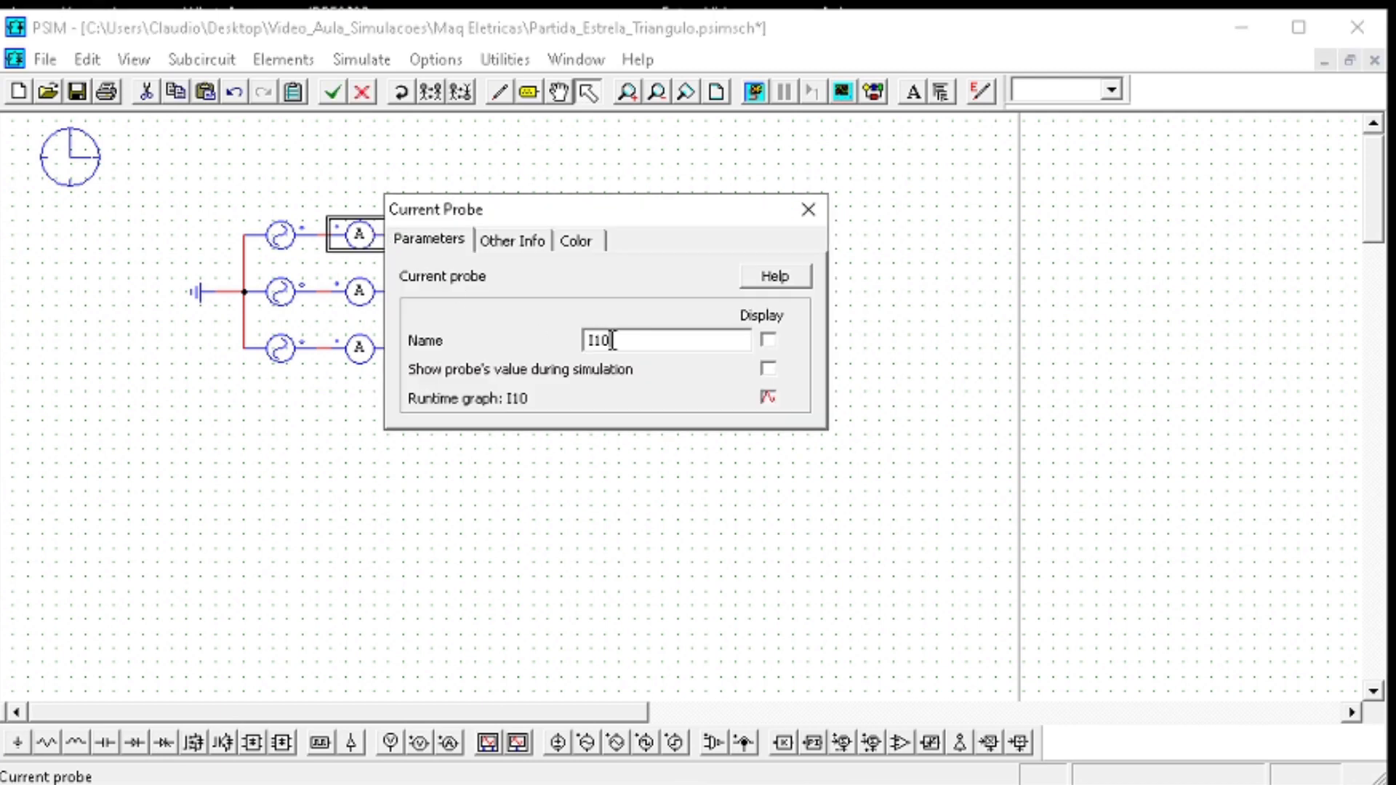
key(BackSpace)
text(a)
click(808, 210)
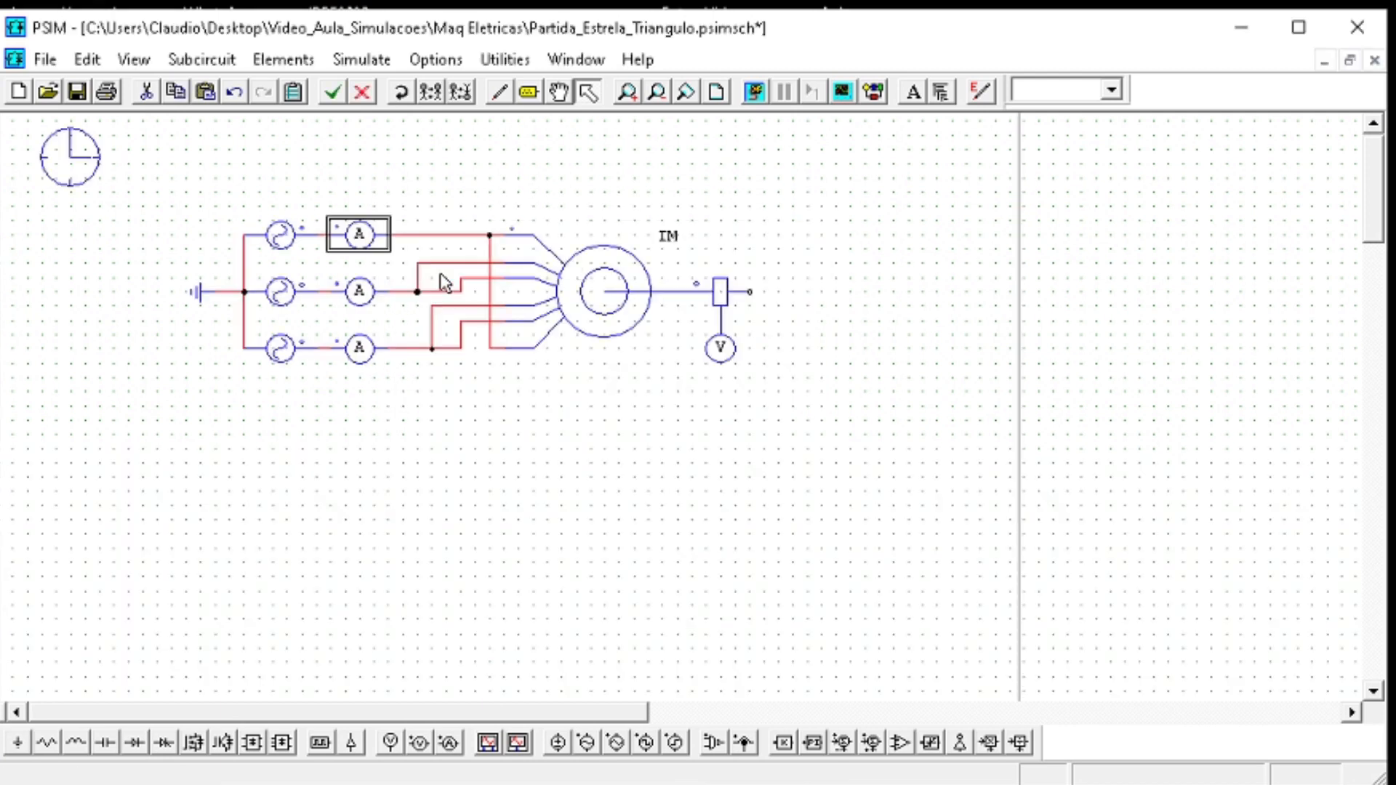
Rename the current probe on the middle phase line Iv
double_click(364, 300)
click(662, 339)
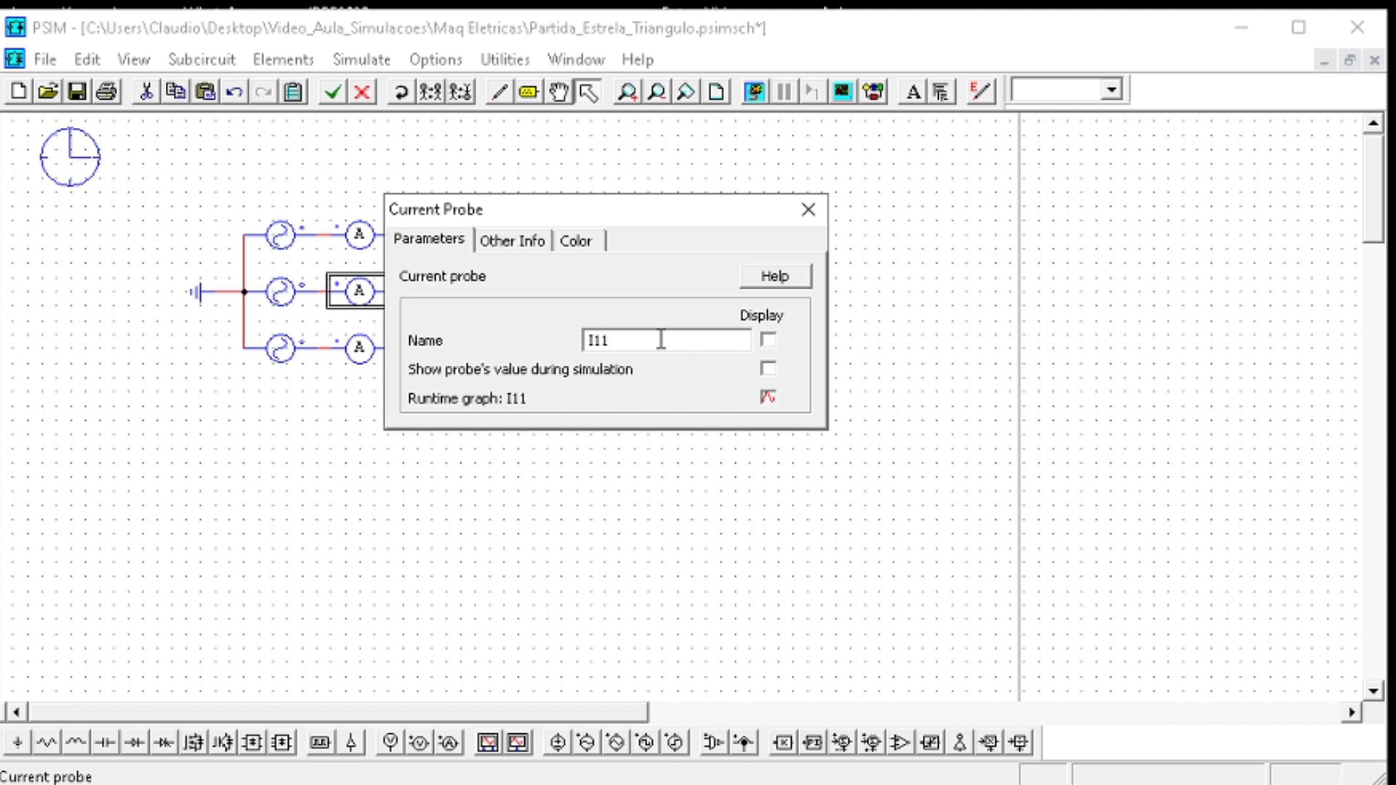
key(BackSpace)
key(BackSpace)
text(v)
click(809, 210)
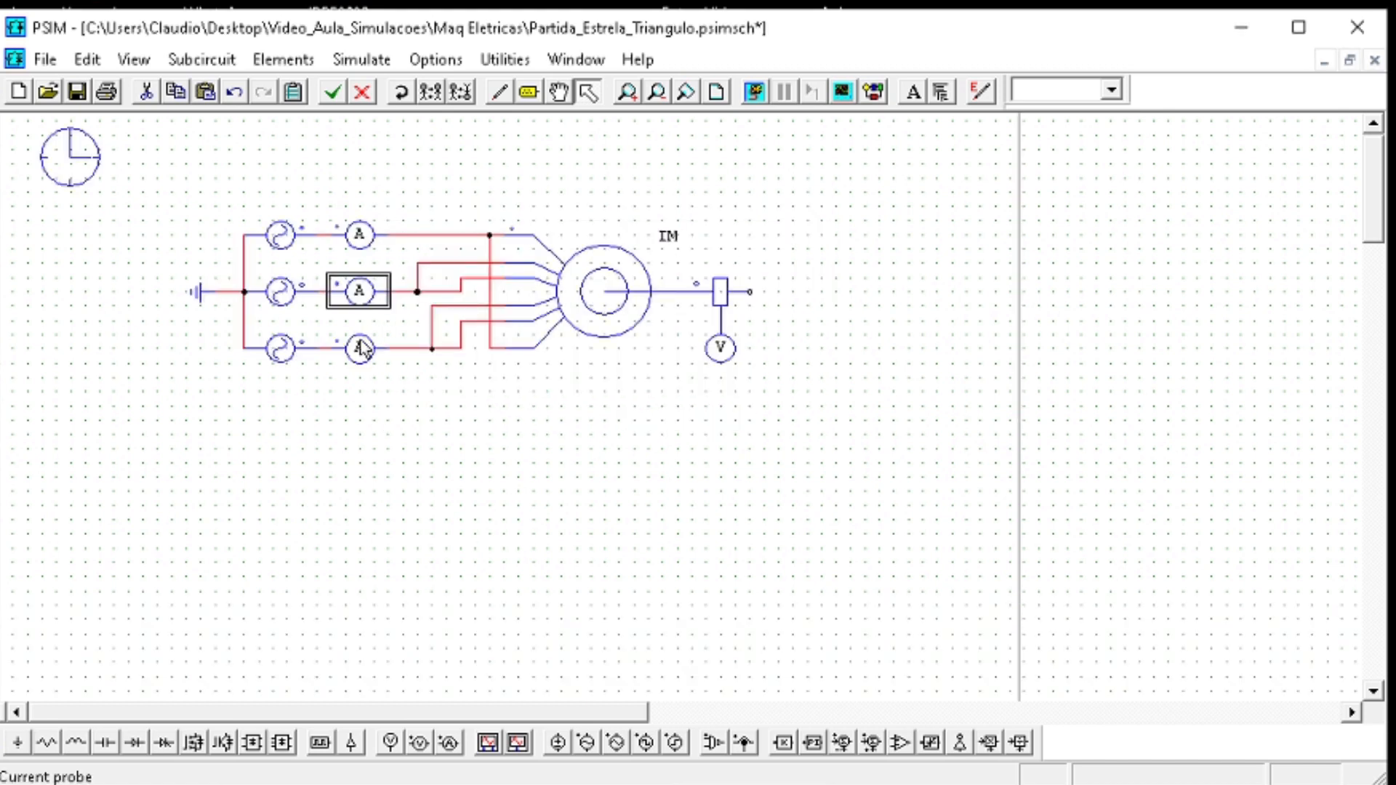
Rename the current probe on the lower phase line Ic
double_click(362, 346)
click(660, 341)
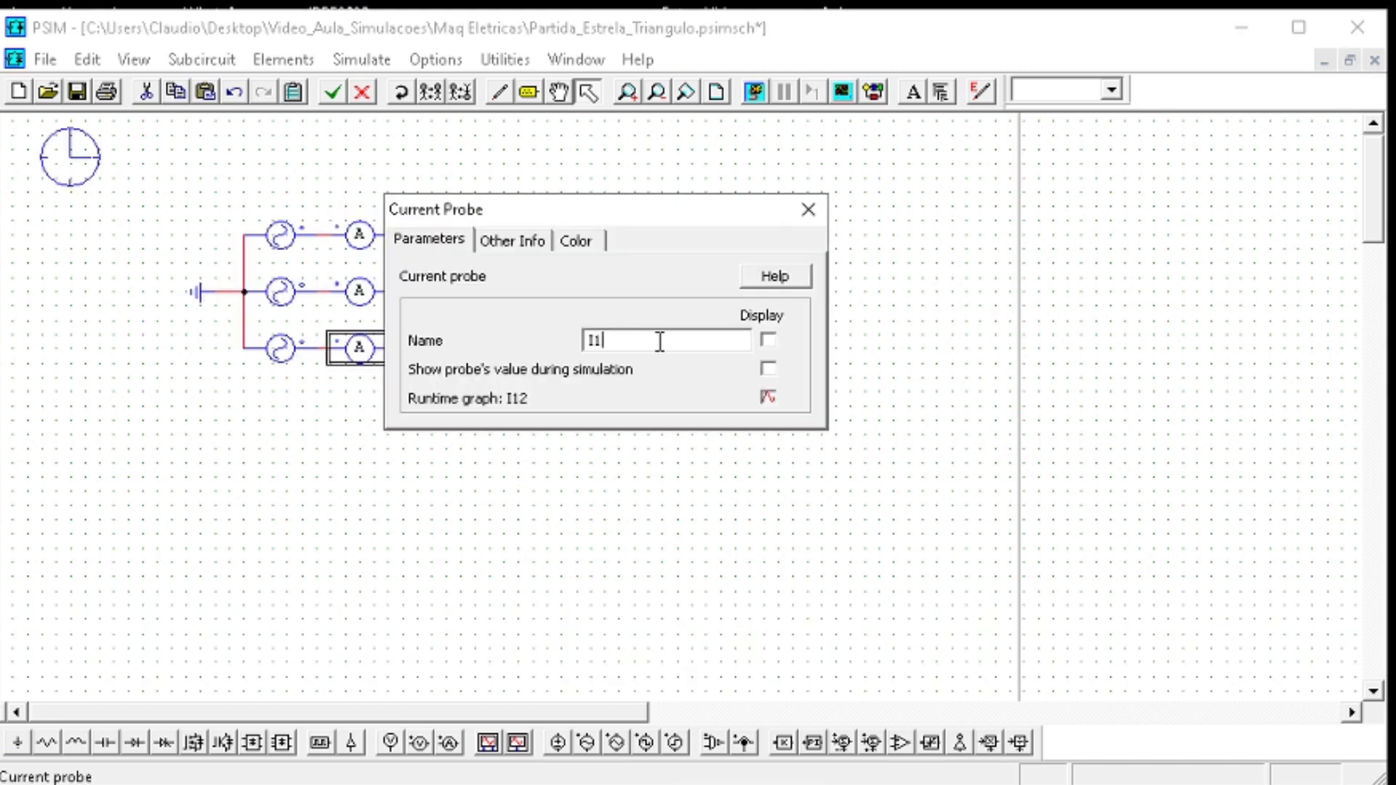
text(c)
click(809, 210)
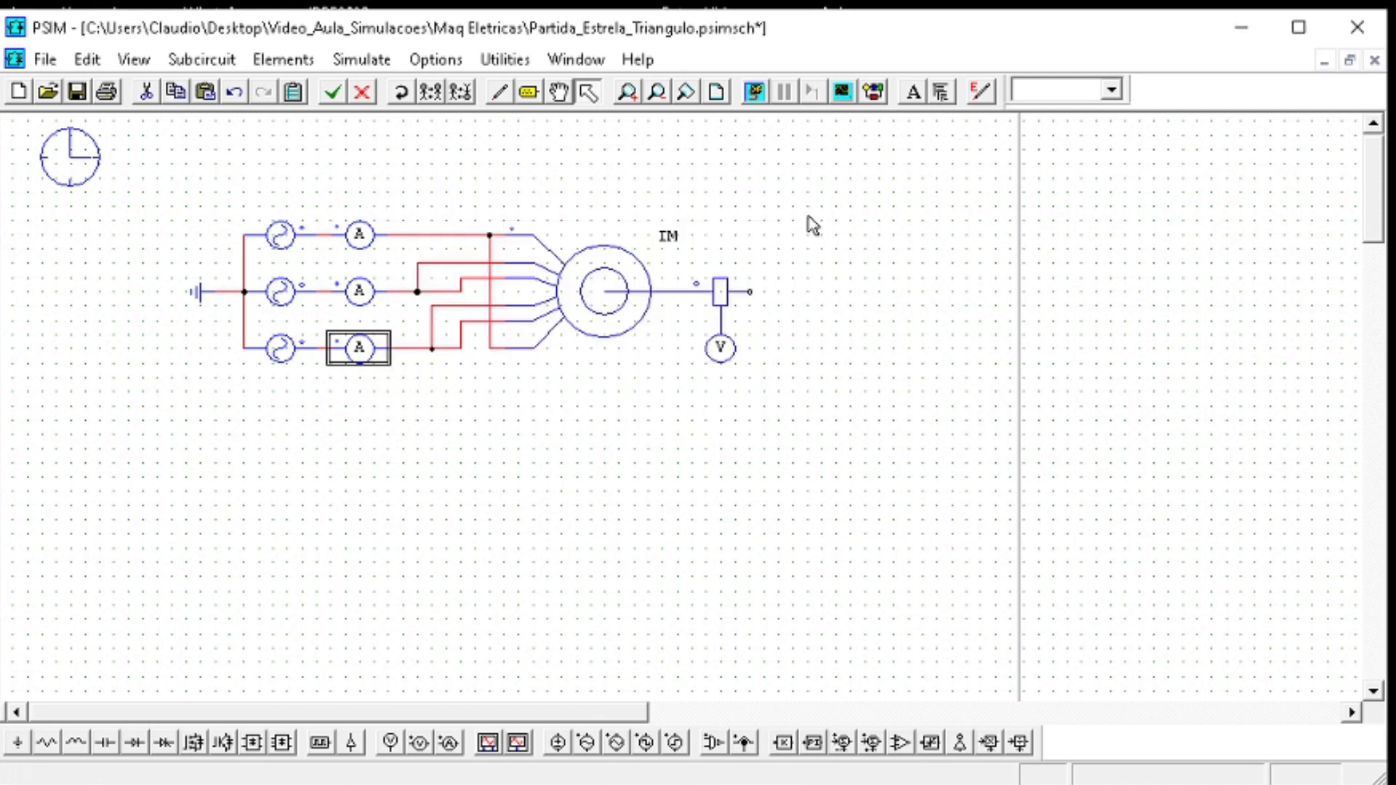
click(808, 227)
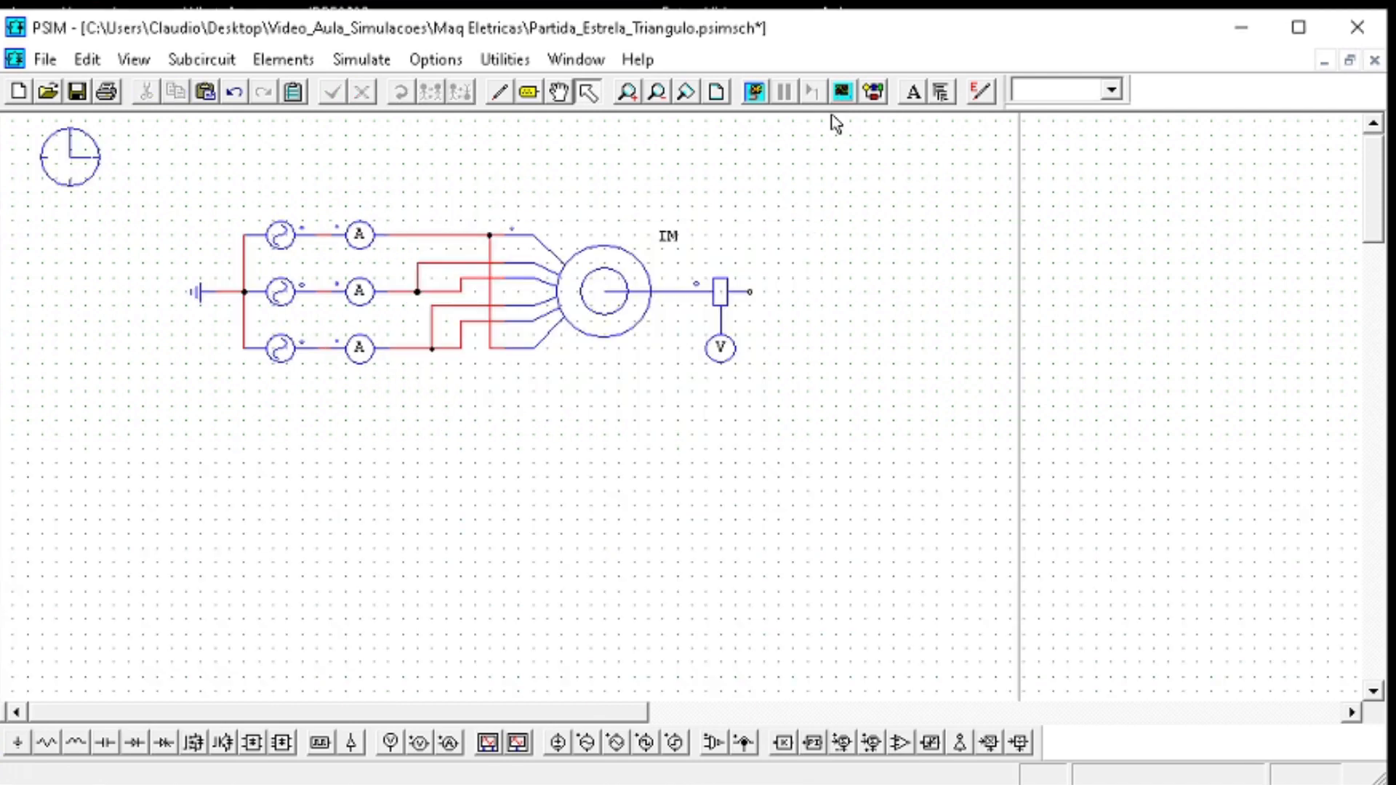
Run the simulation and plot Ia, Ib and Ic together in an enlarged Simview graph
click(760, 95)
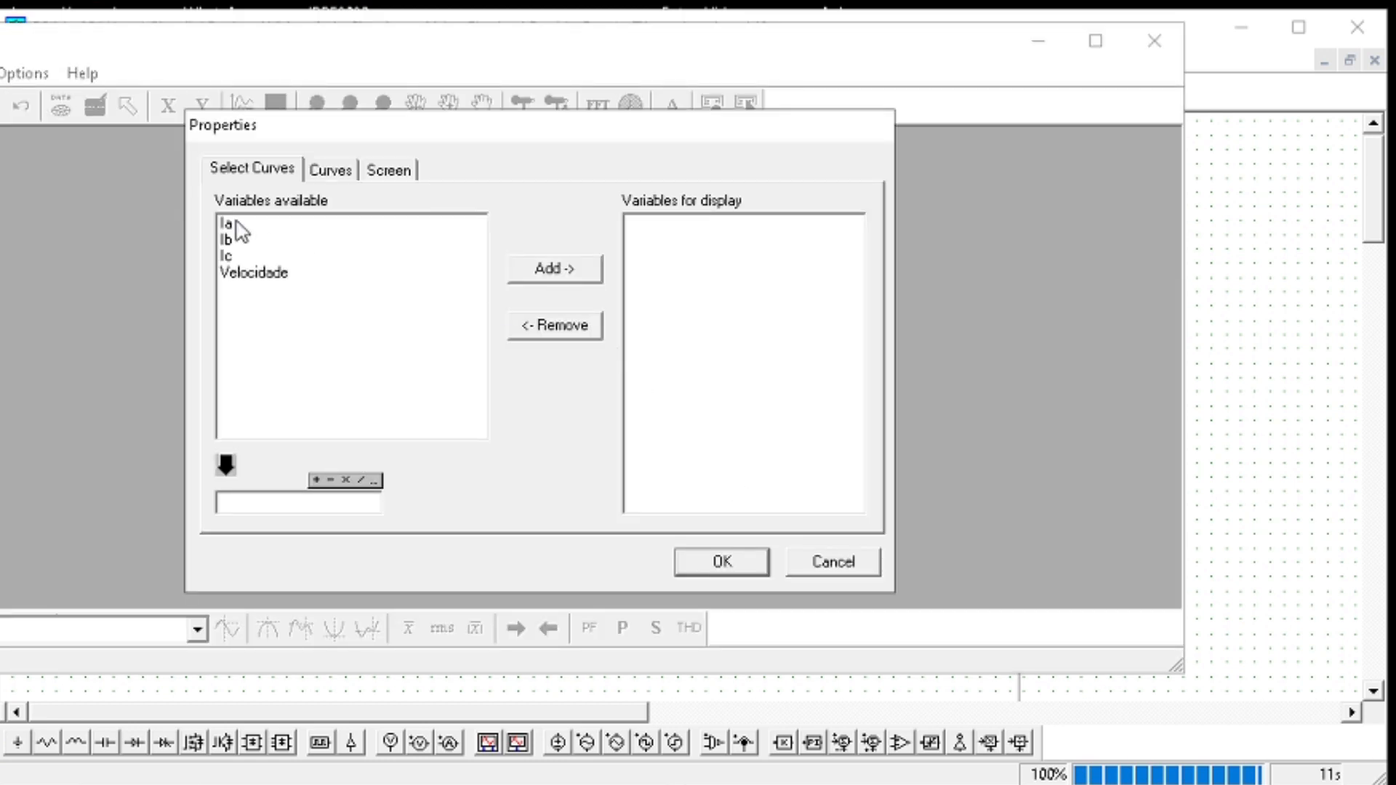
drag(235, 222, 230, 258)
click(535, 272)
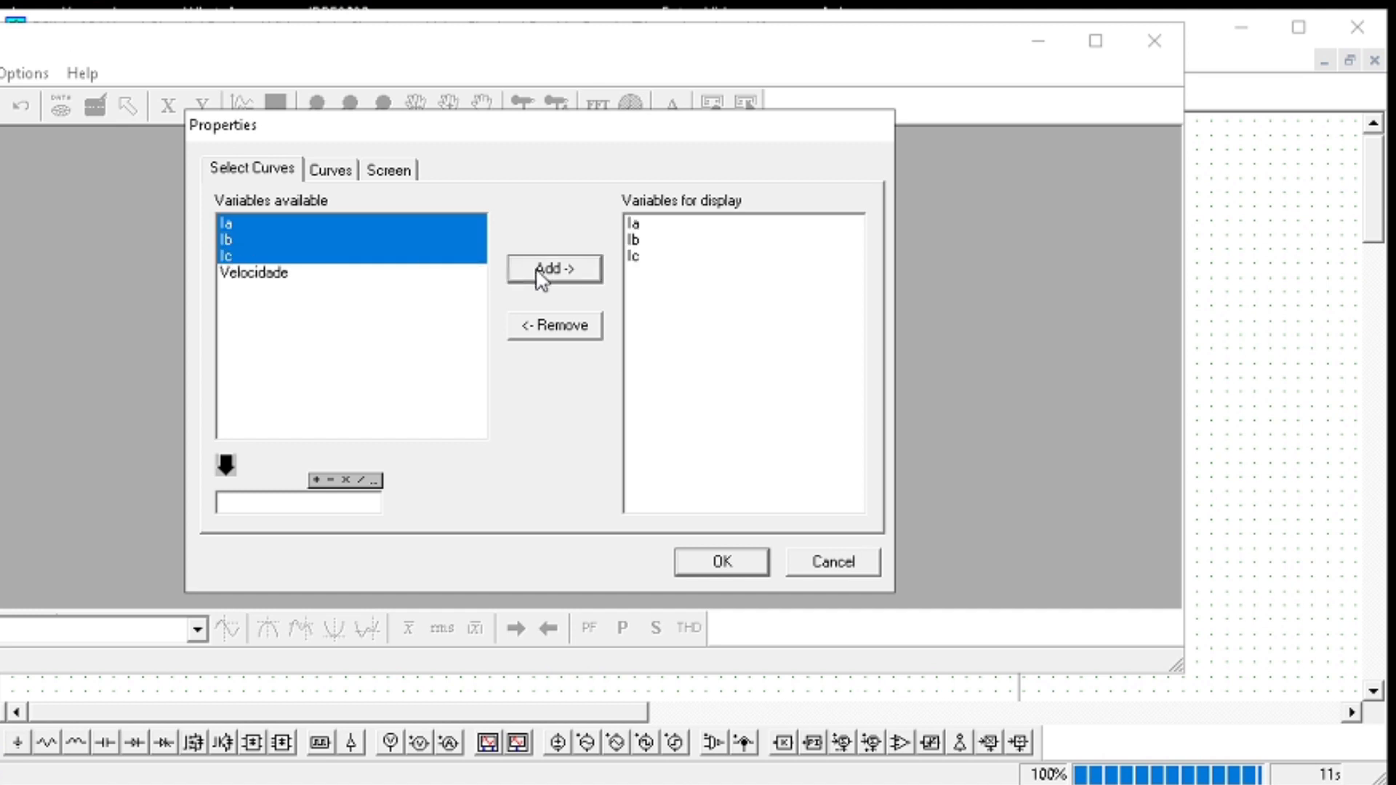
click(718, 563)
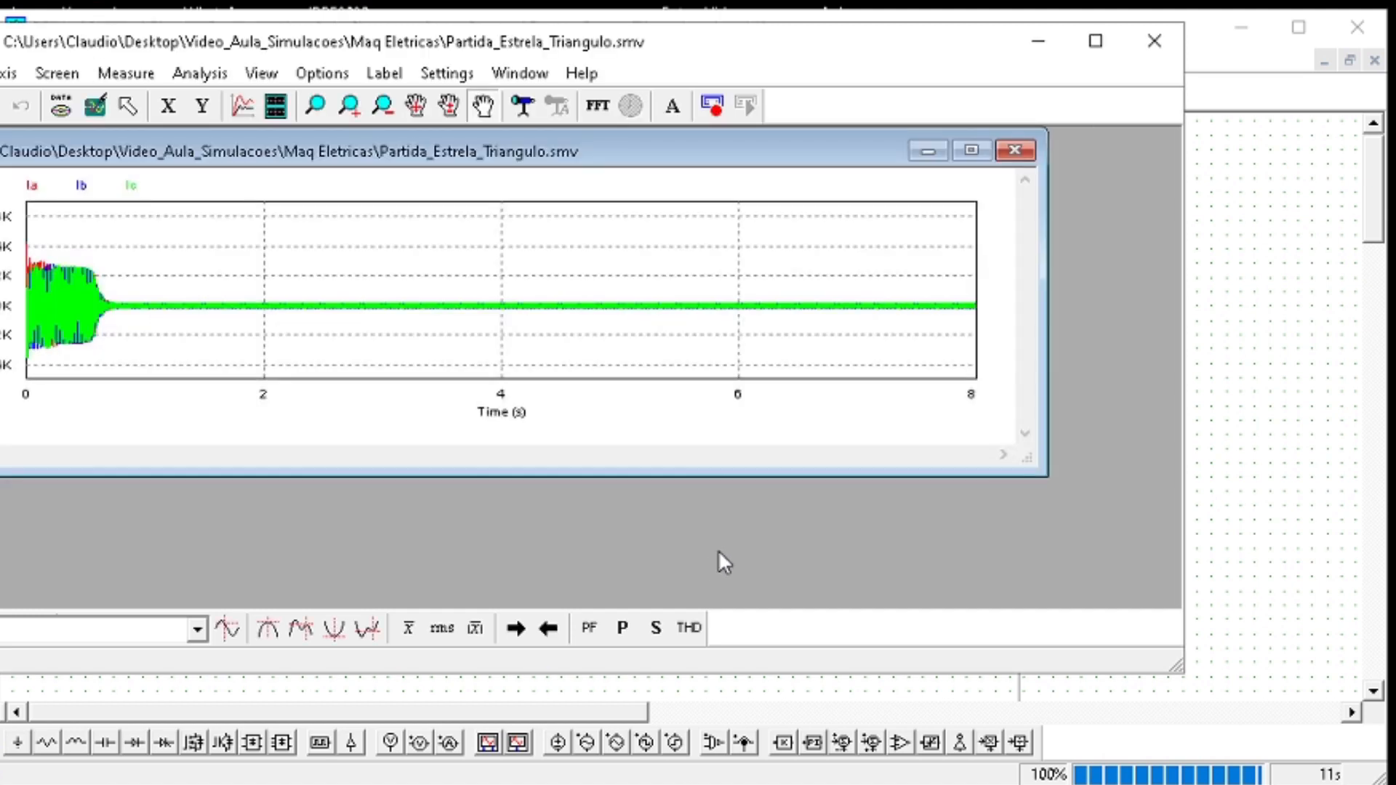
click(961, 154)
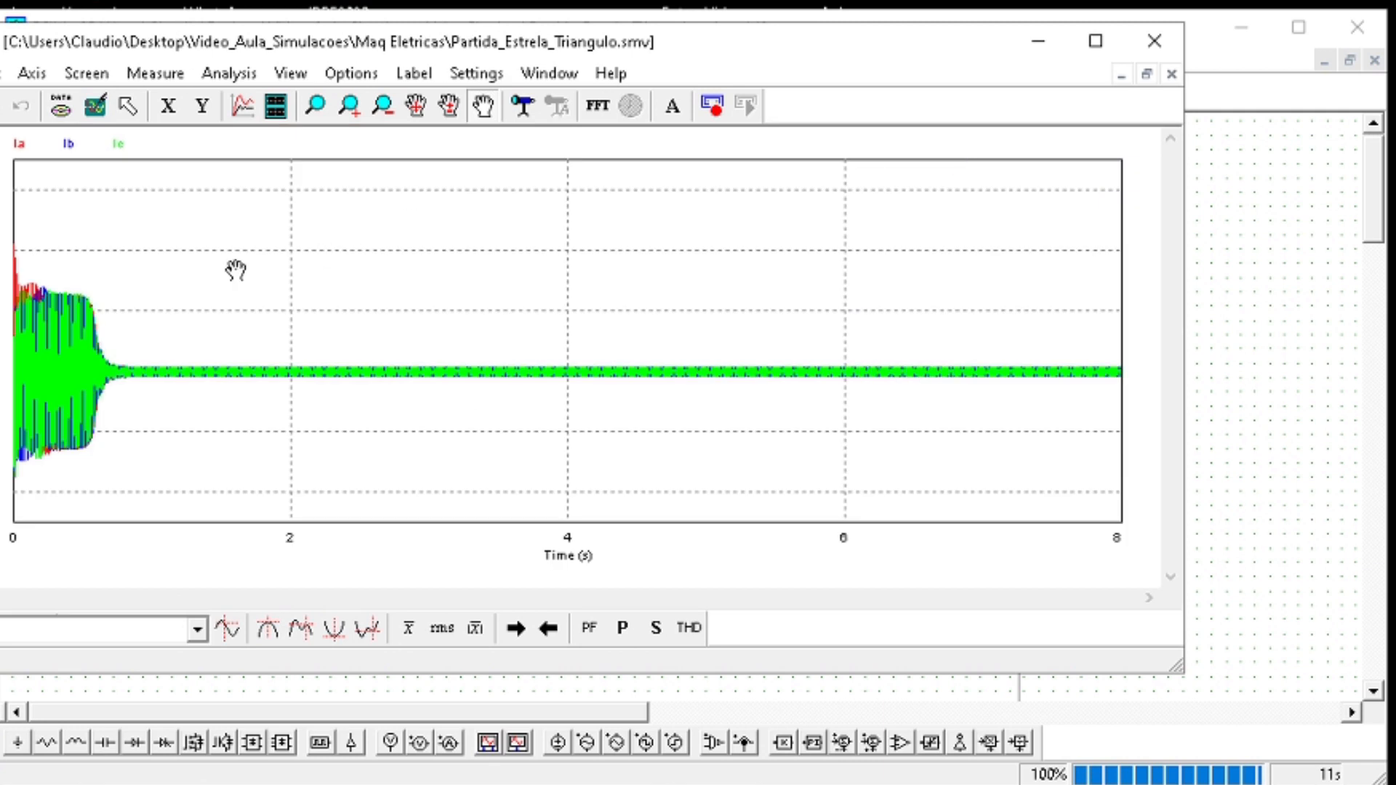
Zoom in on the starting transient of the three phase currents, covering roughly the first second
click(316, 105)
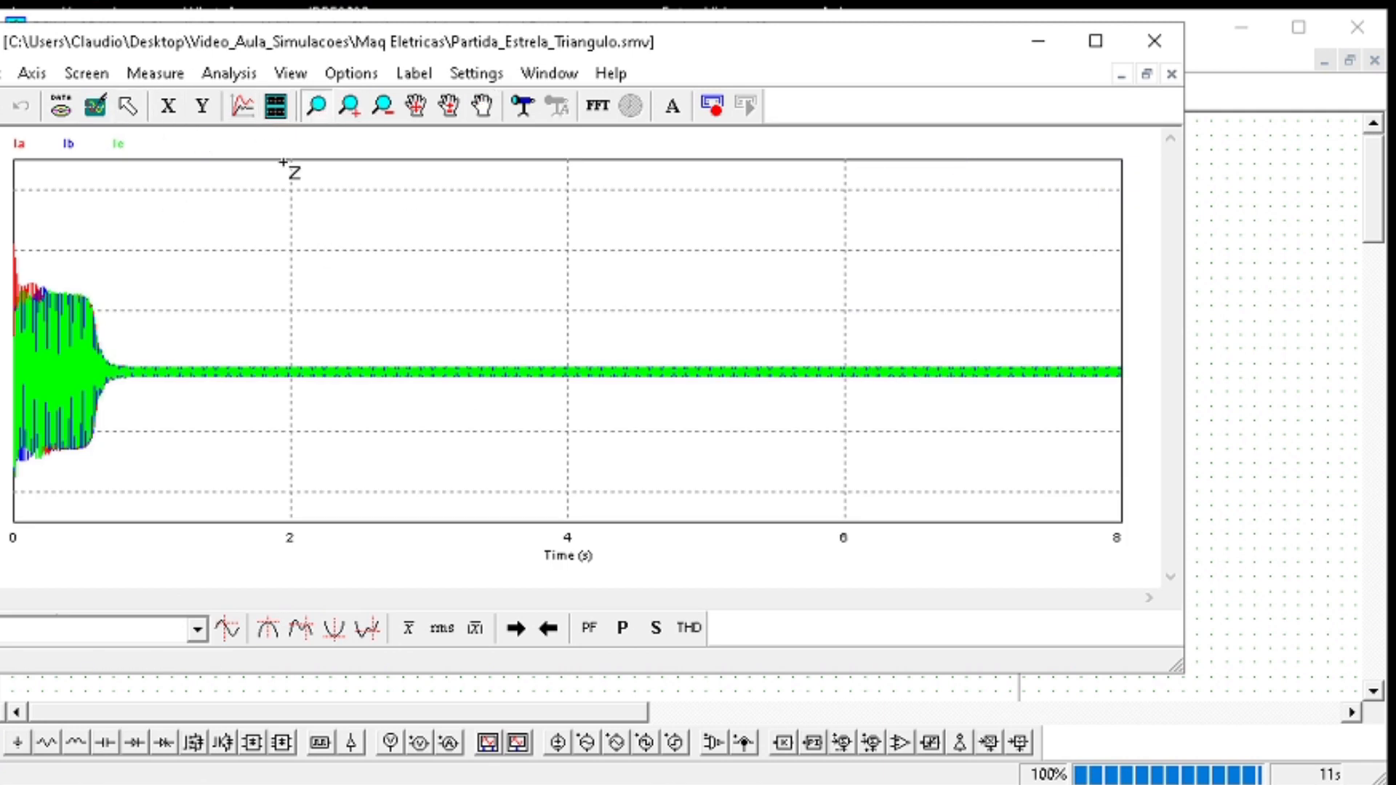
drag(157, 320, 15, 262)
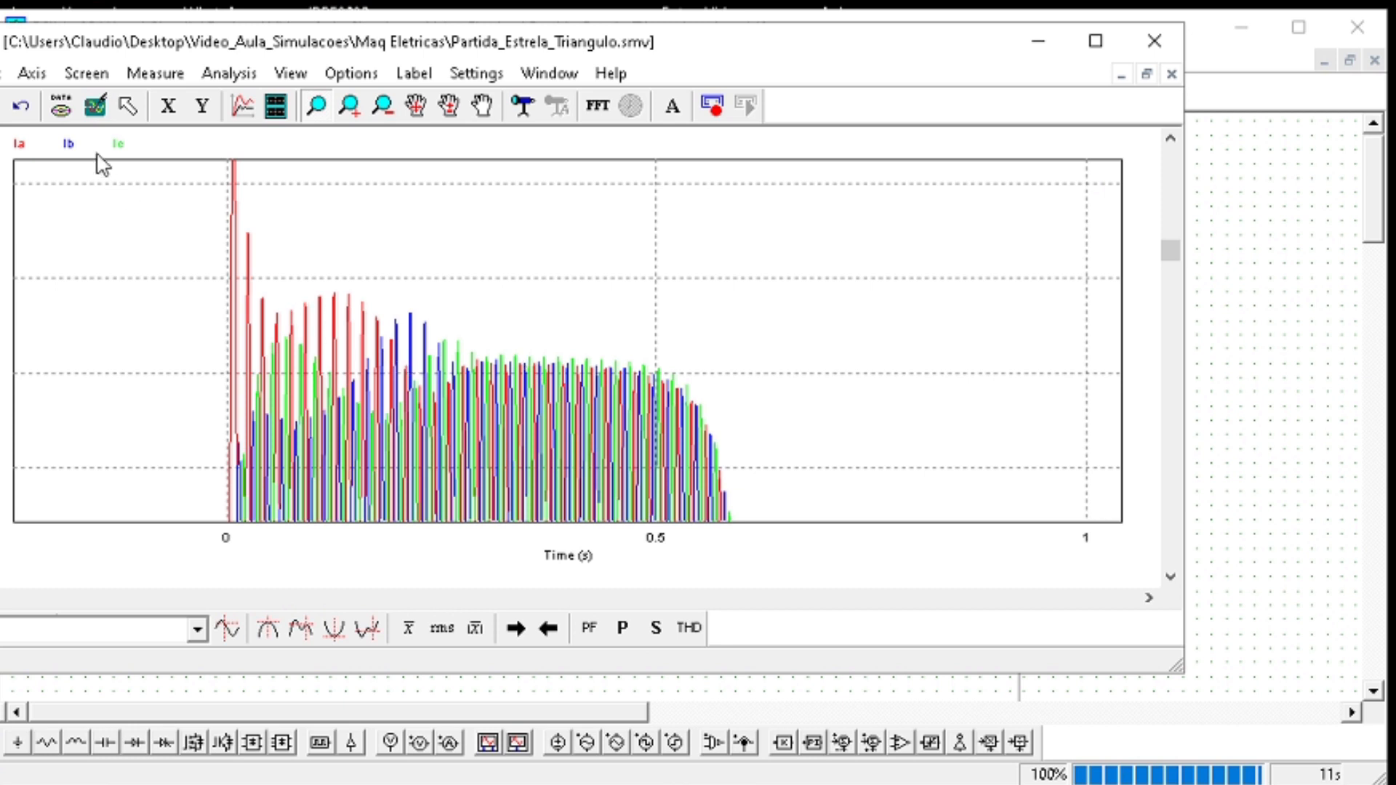
click(95, 105)
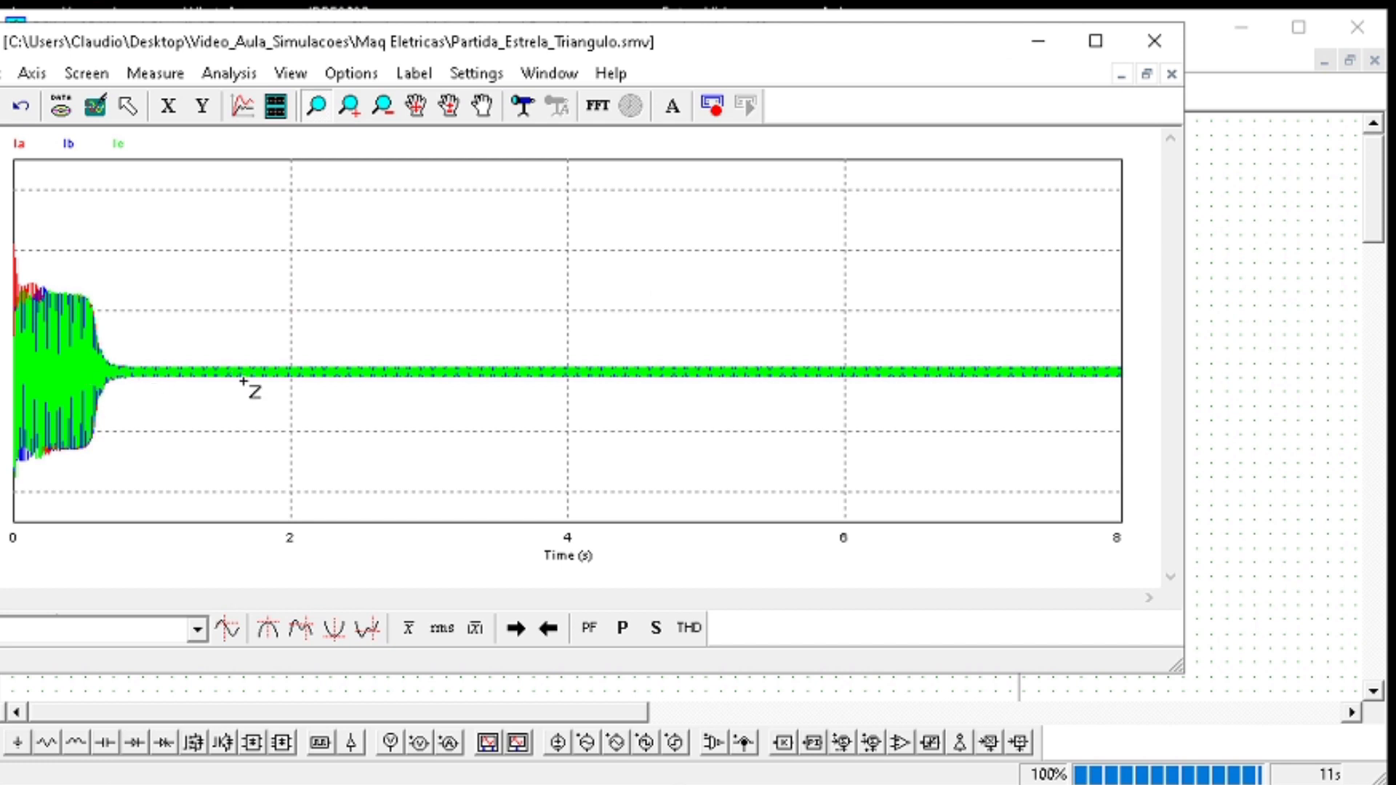
drag(184, 467, 13, 237)
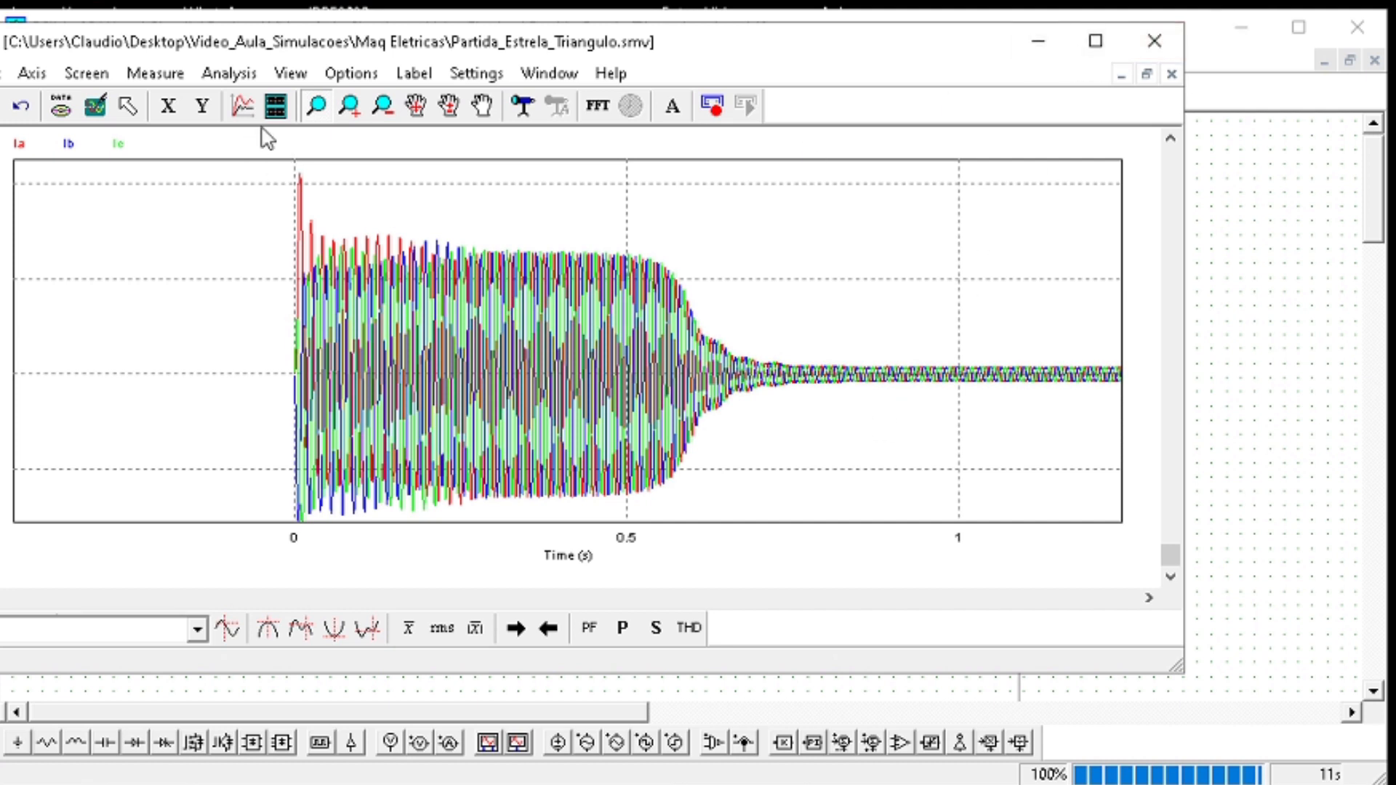
Add a second graph below the currents showing the Velocidade curve
click(276, 107)
click(240, 274)
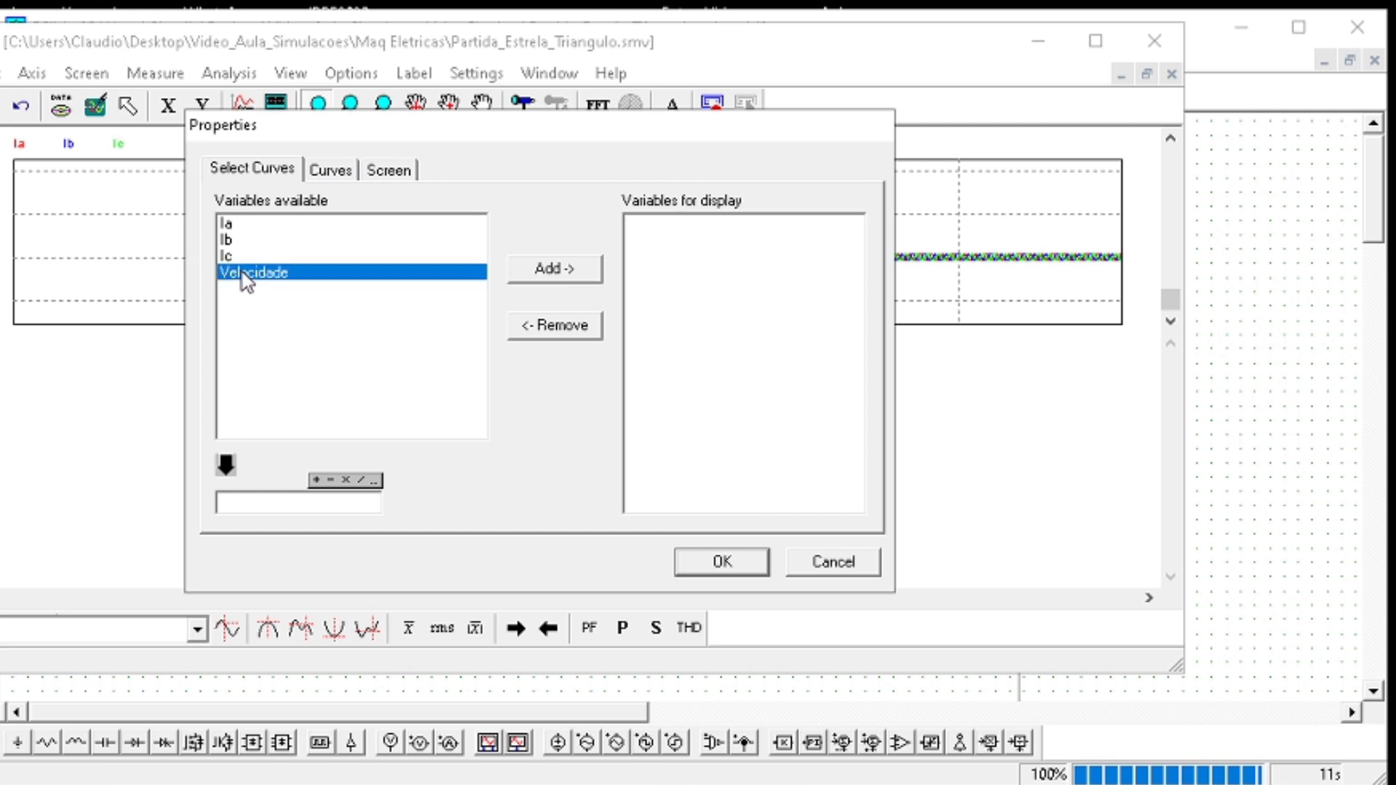
click(547, 270)
click(718, 563)
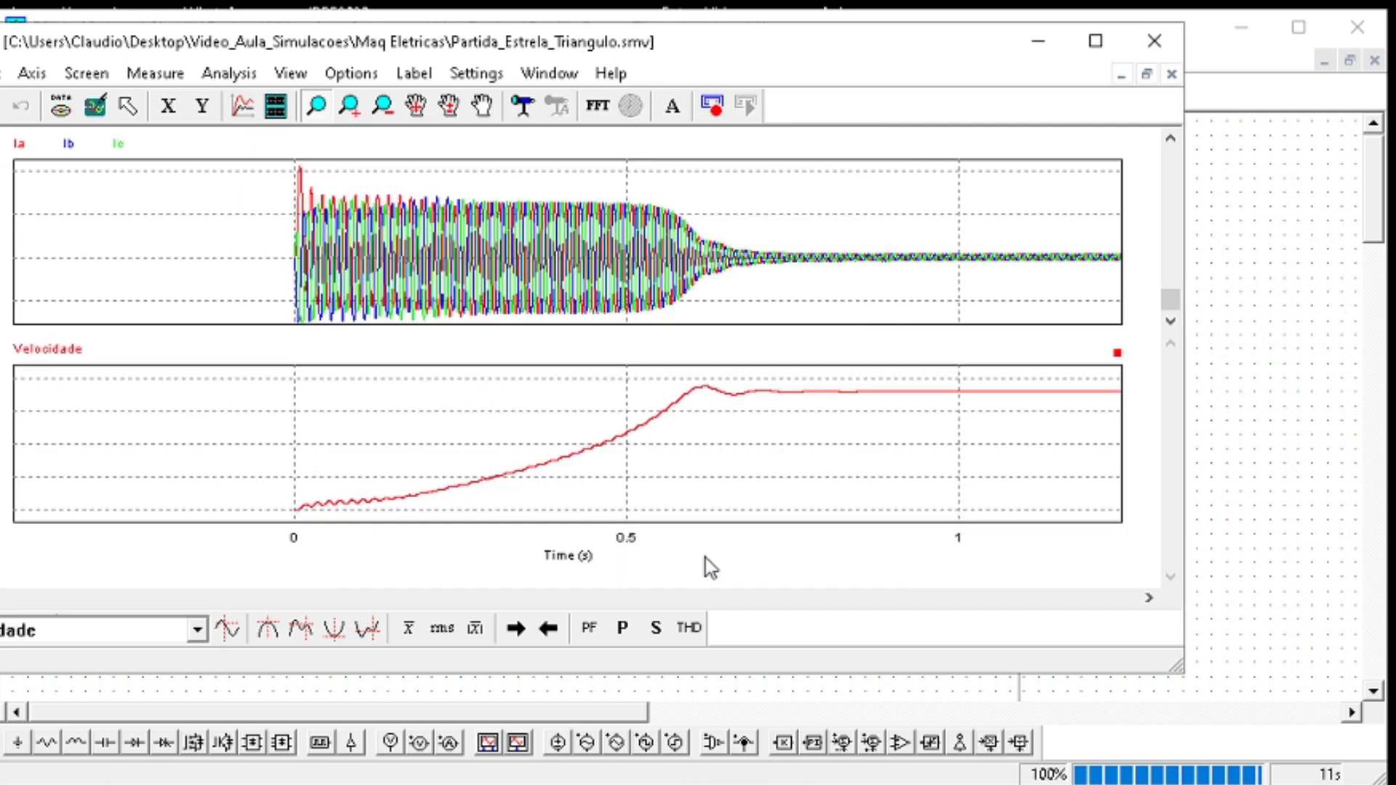
Examine the settled part of the speed curve up close, restore the full time range and close the waveform viewer
drag(839, 371, 1040, 410)
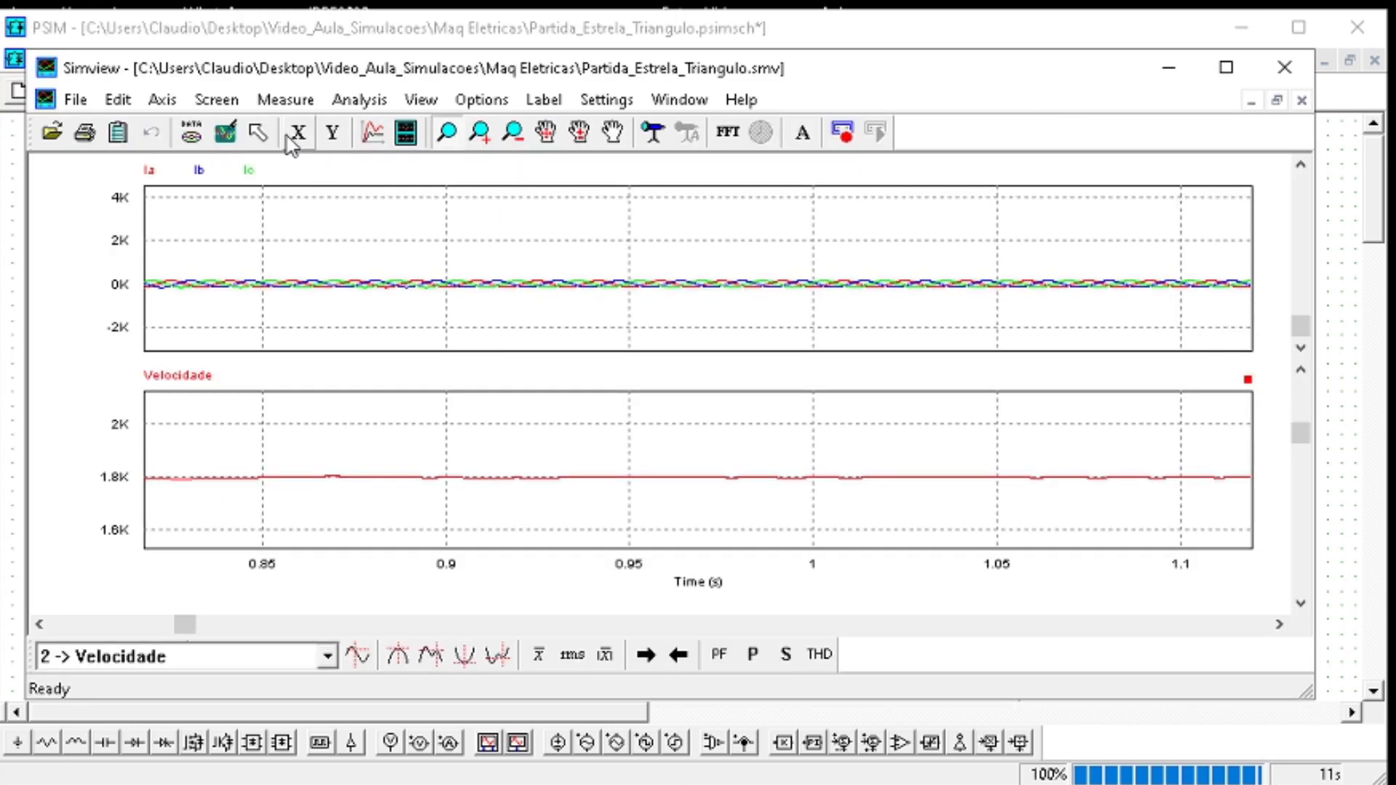
click(226, 131)
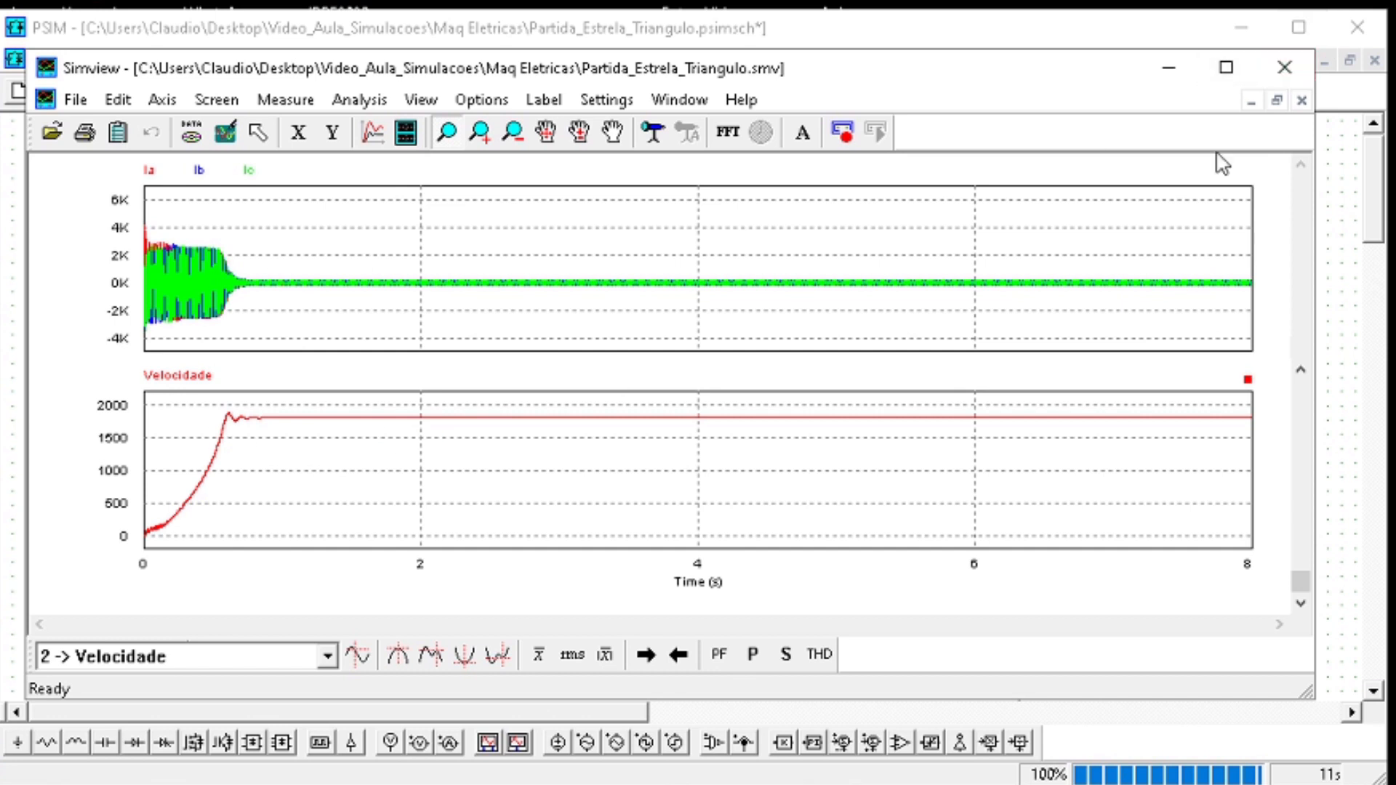
click(1280, 70)
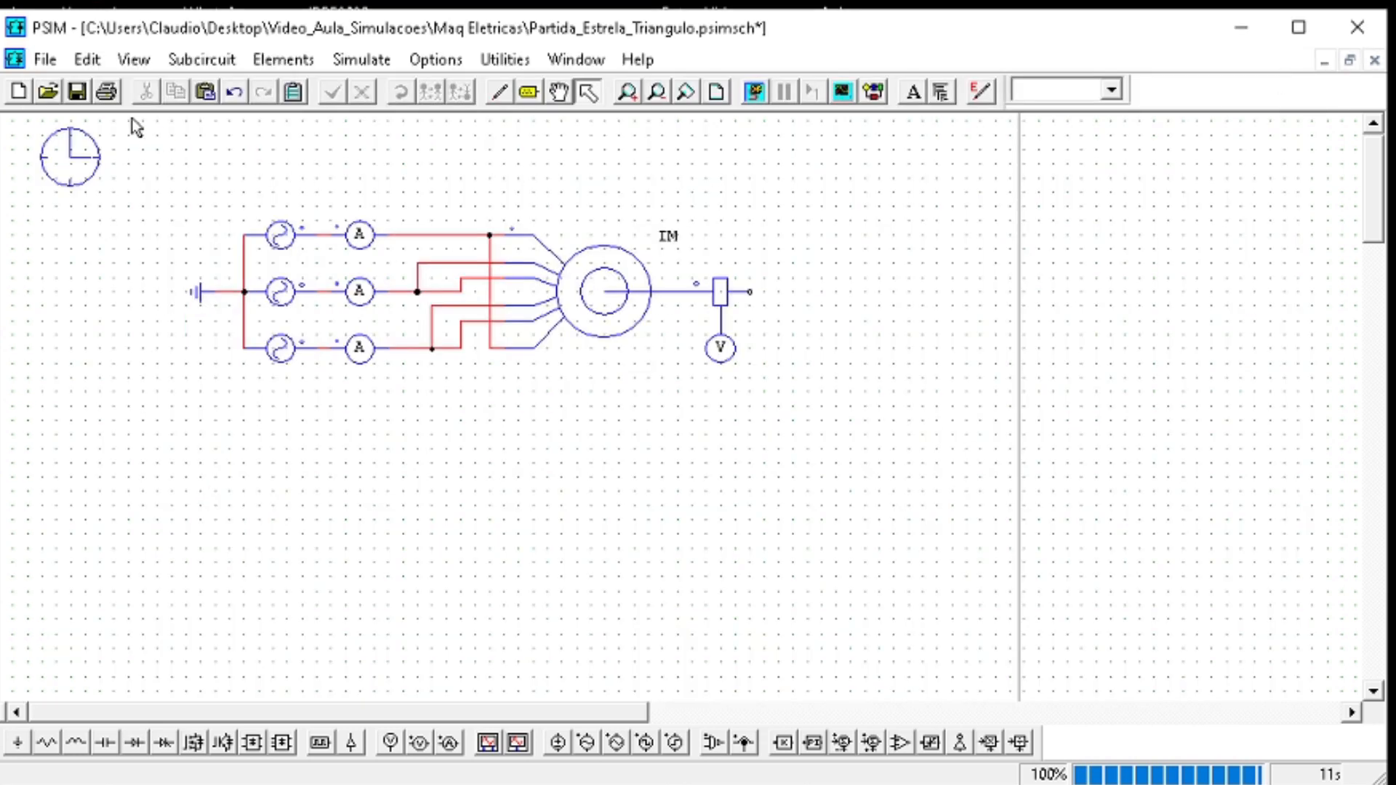
Save the schematic and delete the wiring between the current probes and the induction machine
click(76, 92)
drag(886, 432, 400, 166)
drag(545, 303, 713, 304)
drag(689, 423, 378, 193)
key(Delete)
Move the induction machine with its speed sensor and probe down, clear of the source lines
drag(988, 405, 614, 198)
drag(768, 281, 710, 496)
click(908, 630)
drag(893, 630, 500, 390)
mouse_move(704, 504)
mouse_down()
mouse_move(721, 297)
mouse_move(708, 492)
mouse_up()
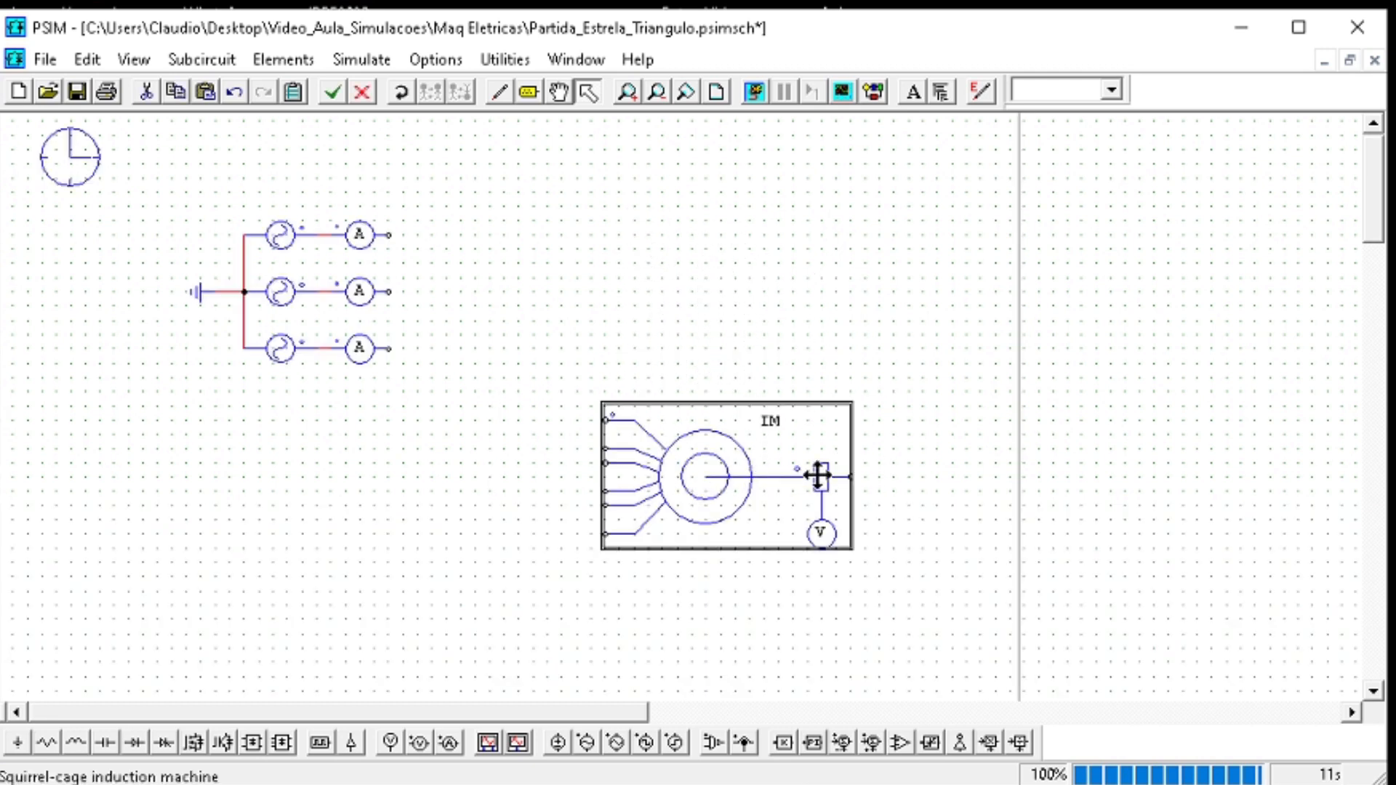
click(784, 618)
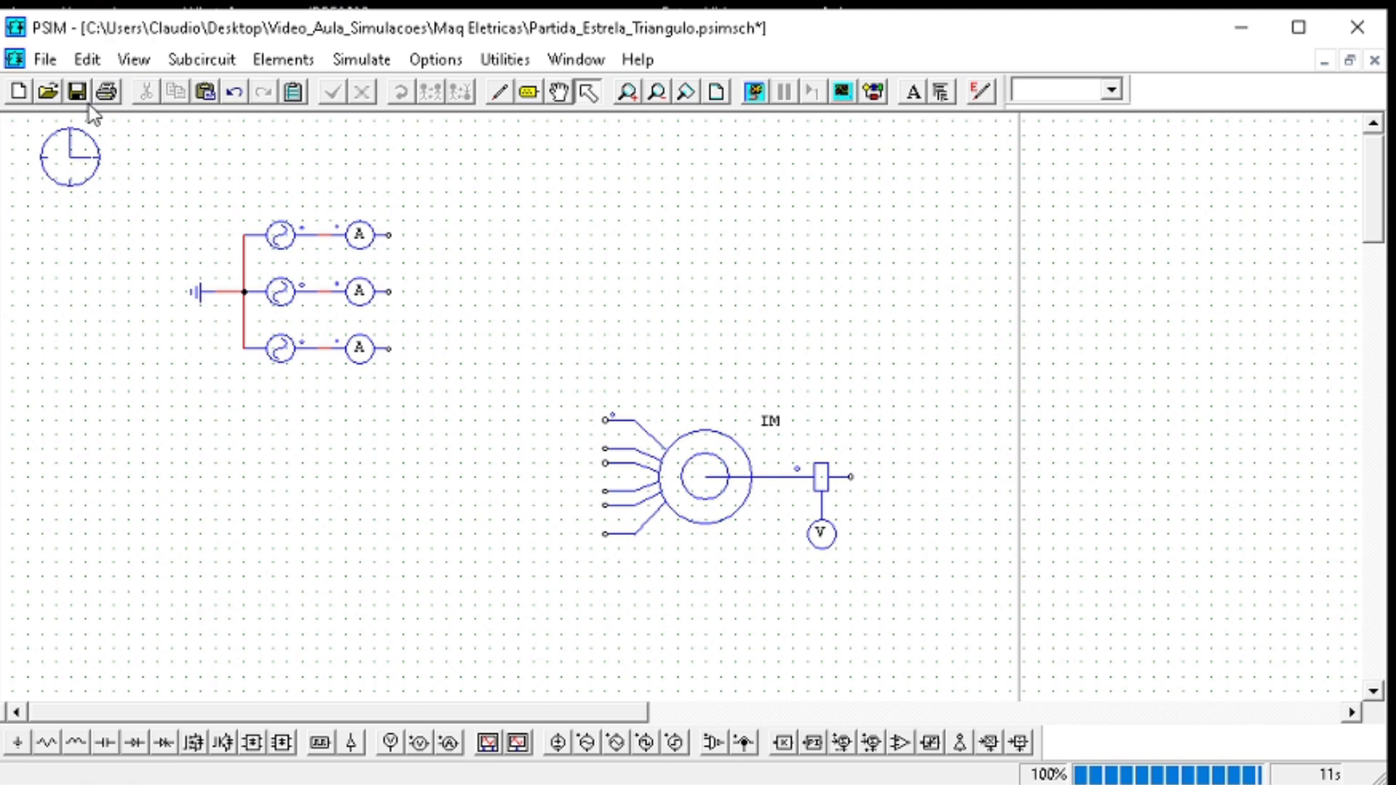
Place two 3-ph Bi-directional Switches, one just after the current probes and one far to the right in line with it
click(303, 60)
mouse_move(301, 154)
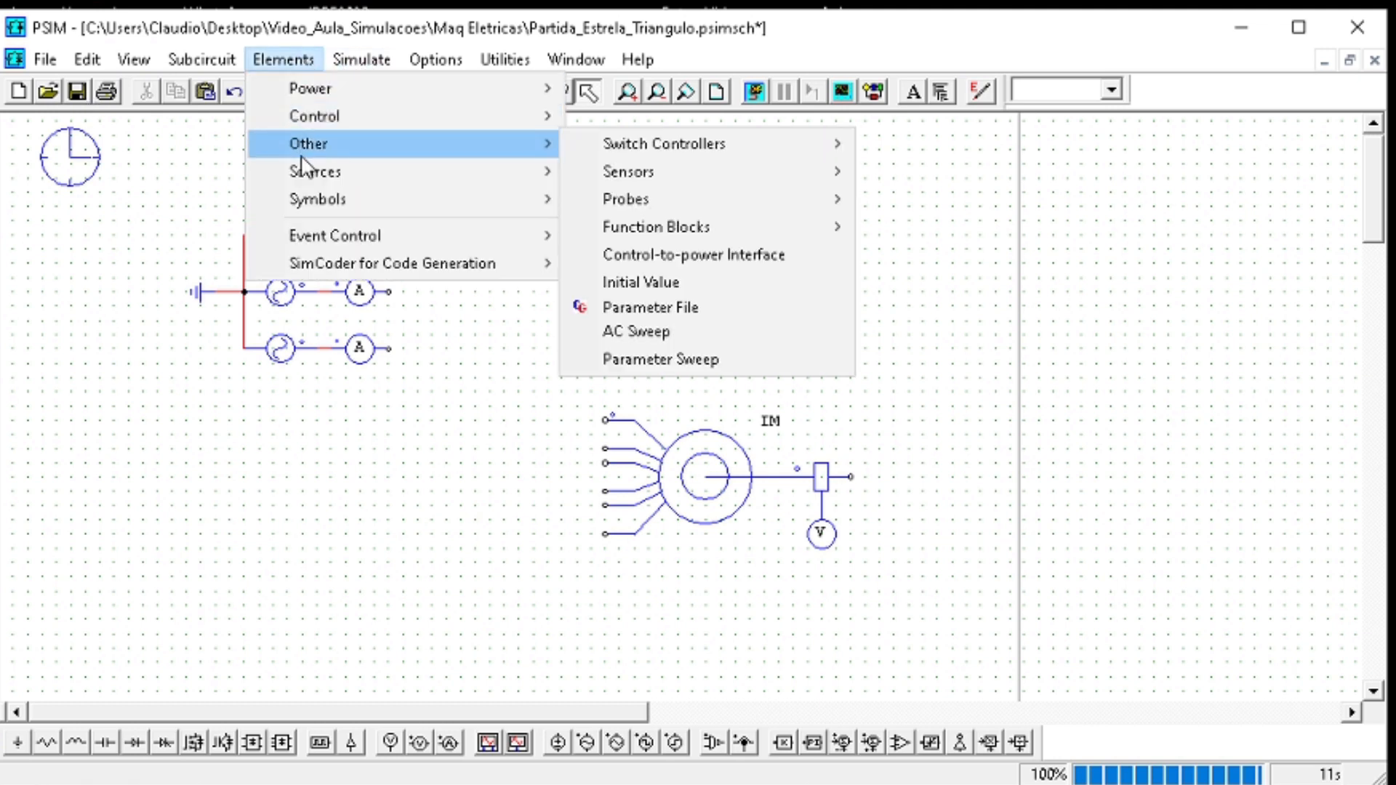
mouse_move(369, 90)
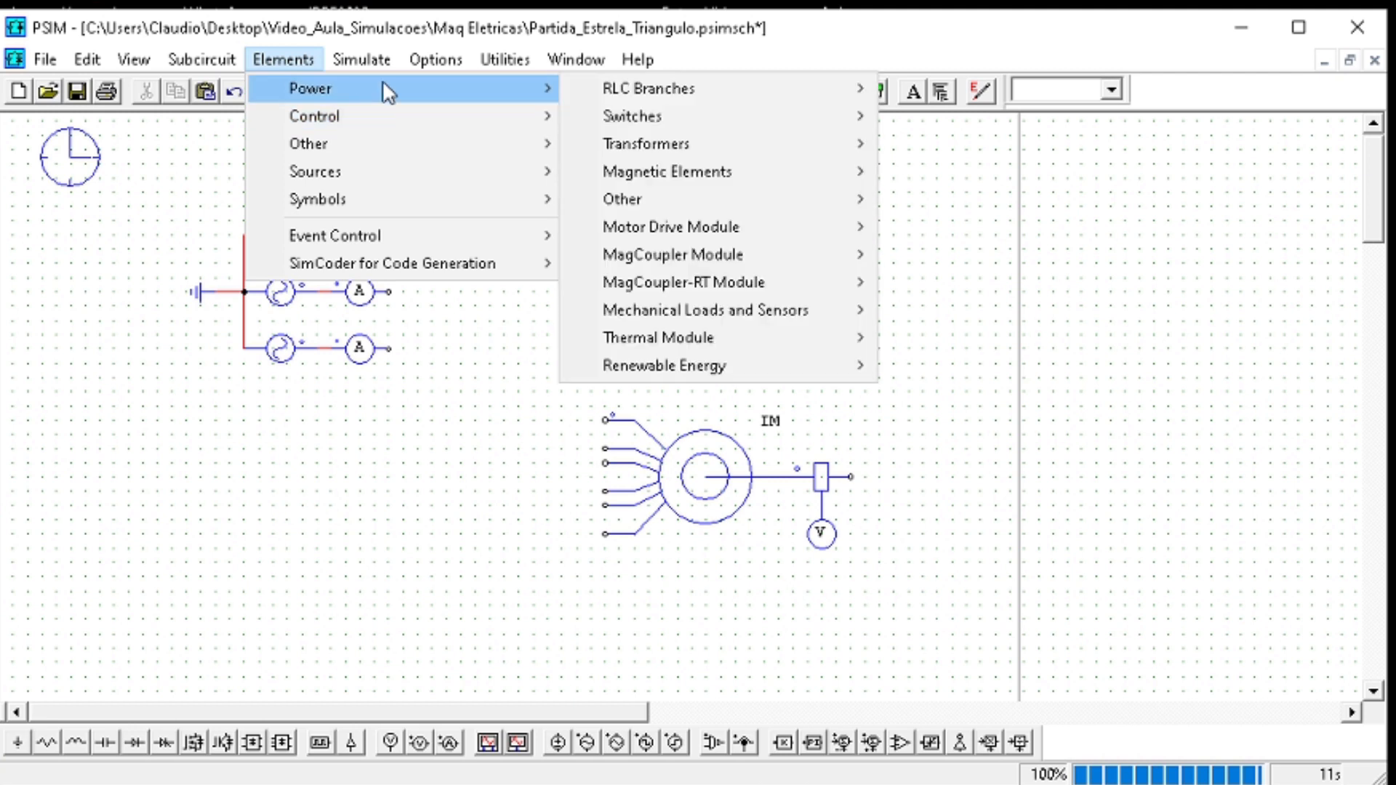
mouse_move(655, 122)
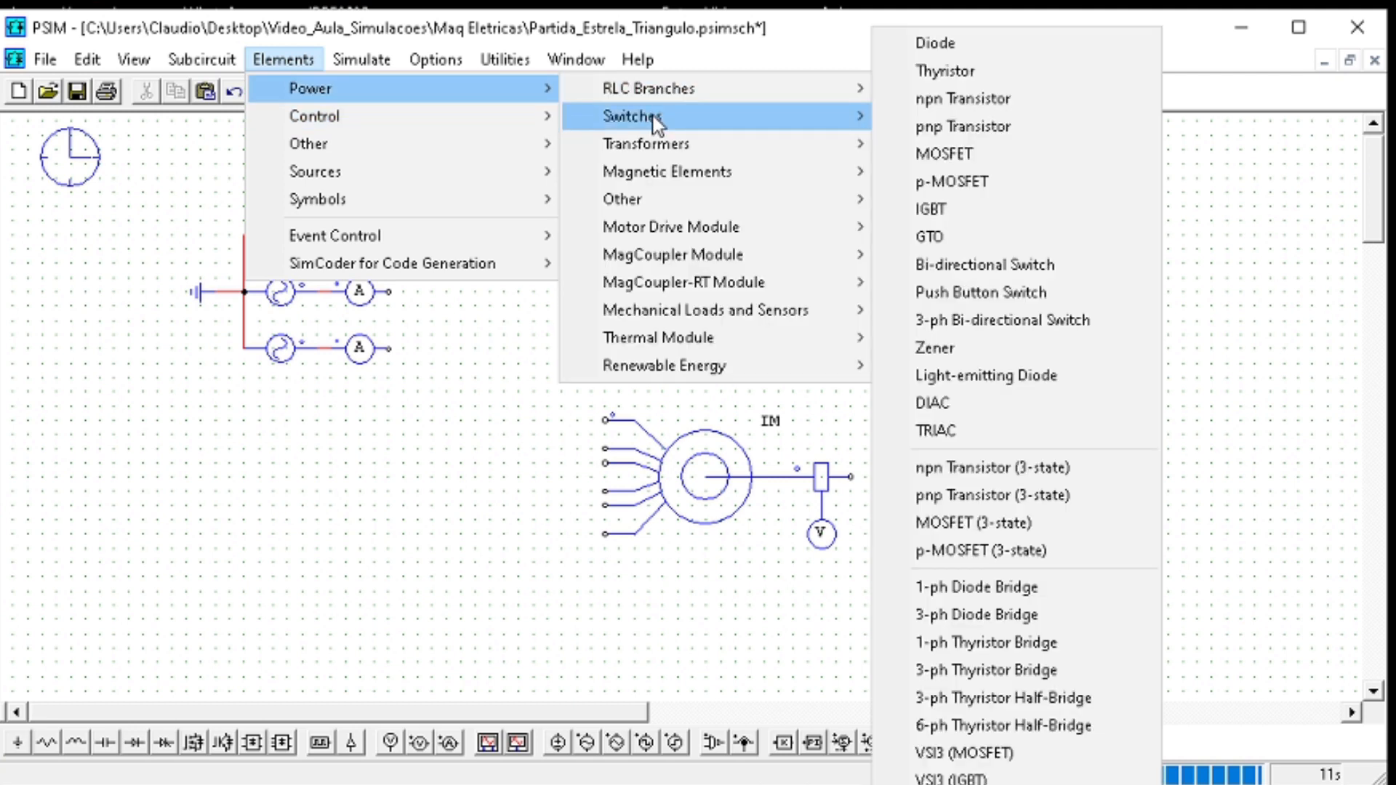
click(998, 320)
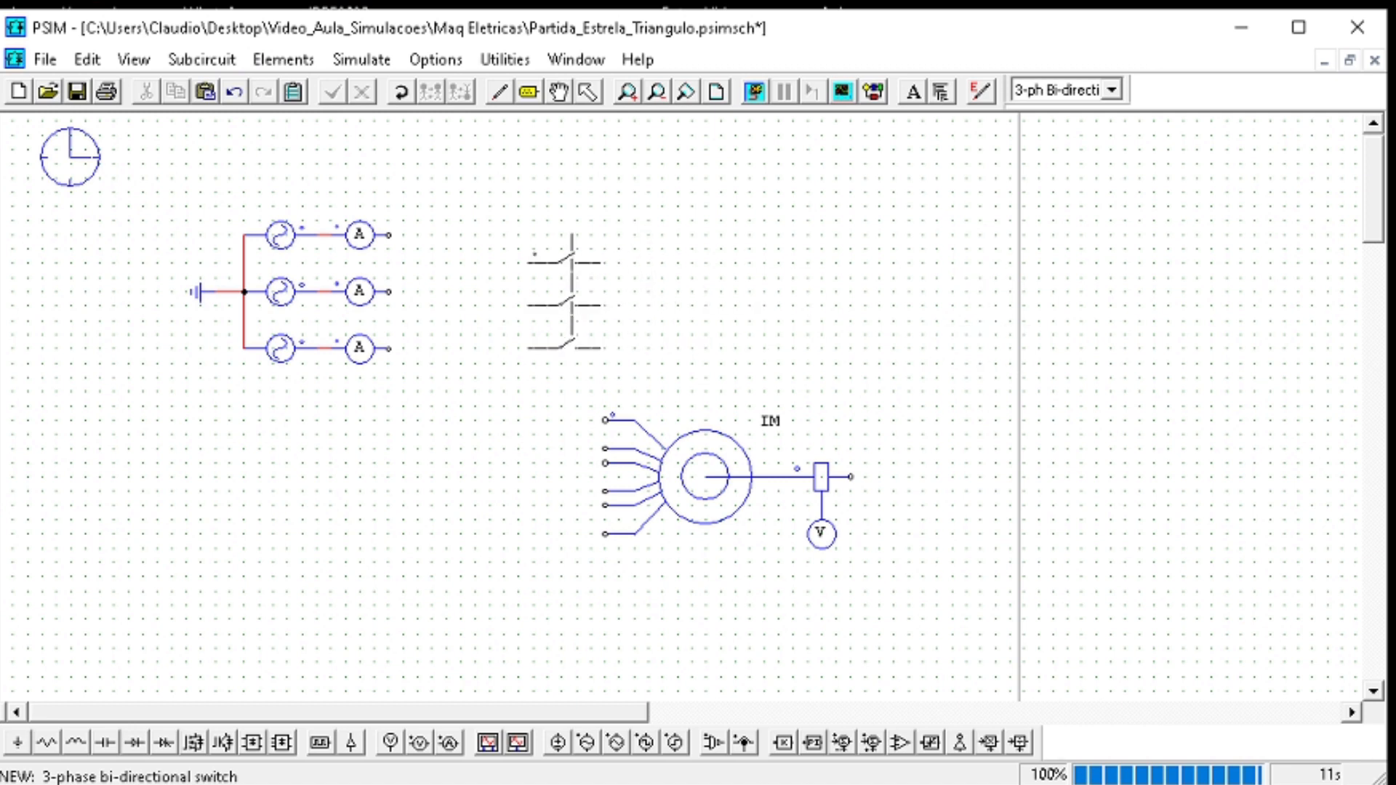
click(497, 291)
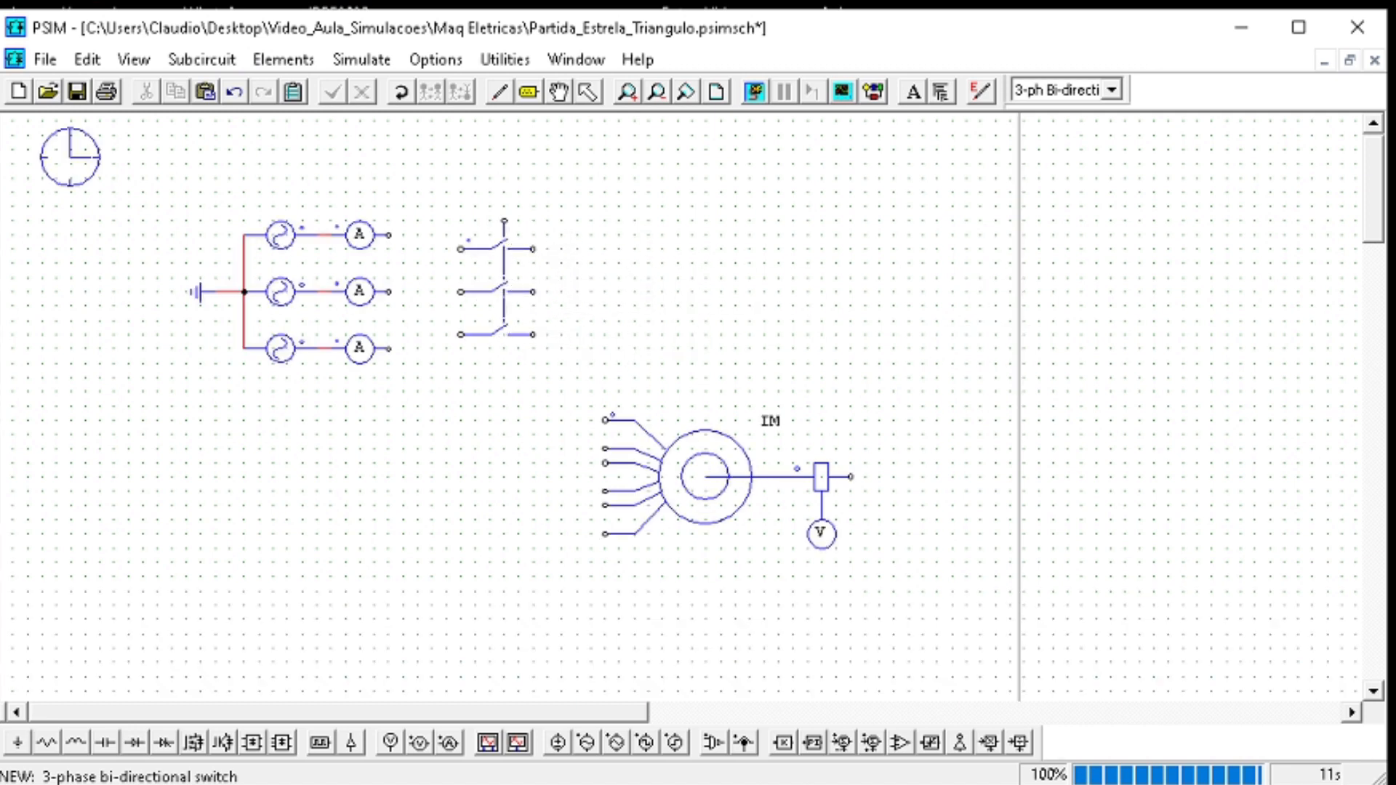
click(988, 290)
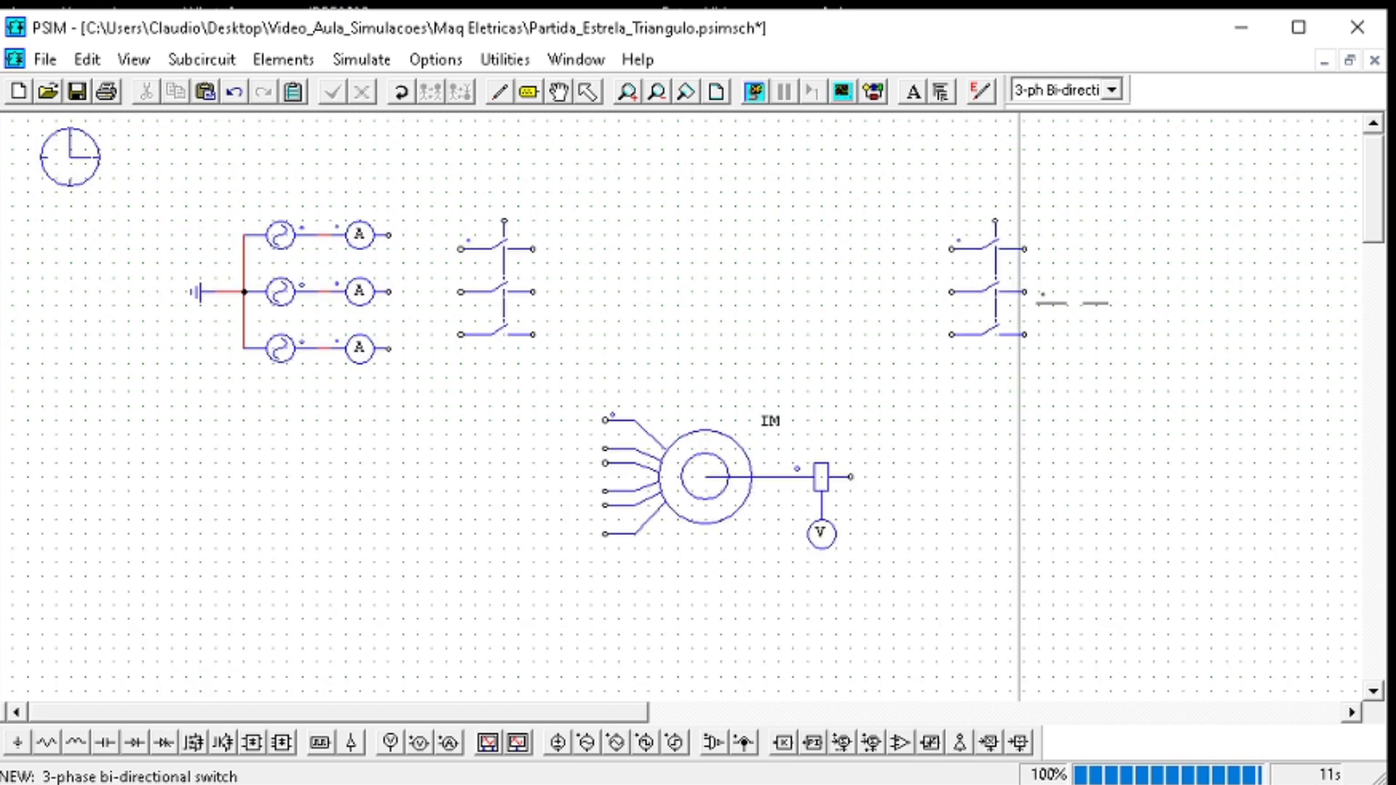
key(Escape)
Copy the far-right three-phase switch and paste the duplicate between the two existing switches
click(967, 314)
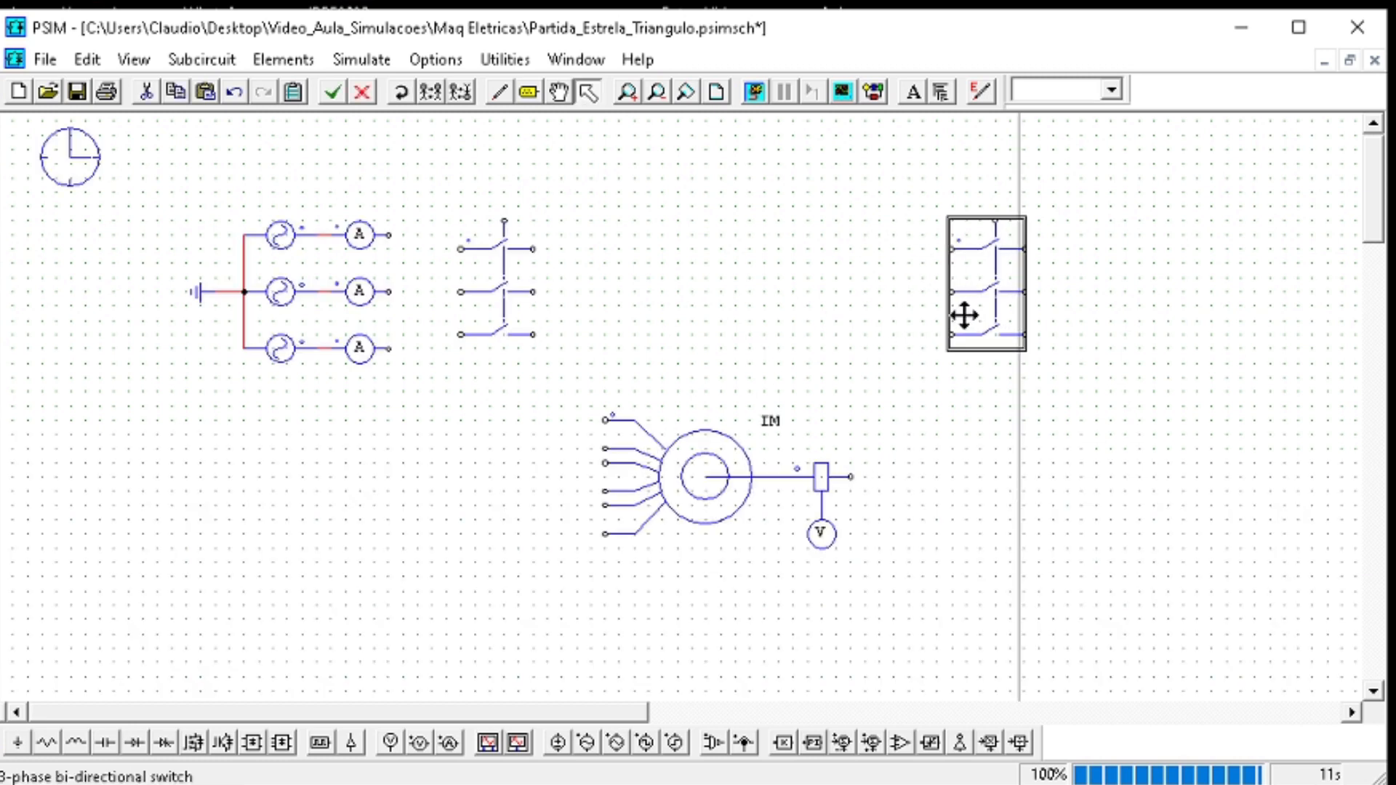
key(ctrl+c)
key(ctrl+v)
click(758, 289)
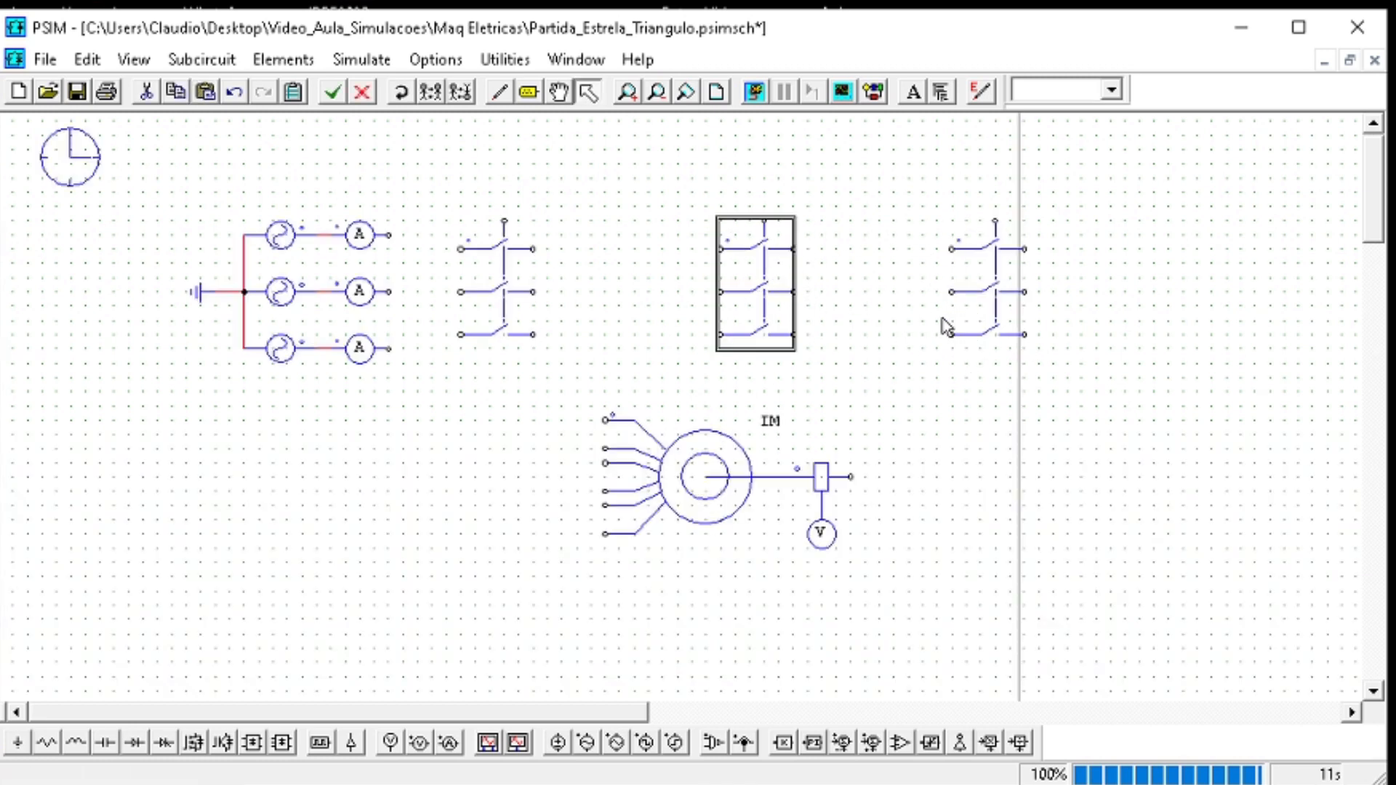
Space the middle and right switches in line with the first, and move the machine with its speed sensor below and to the right
click(1007, 277)
drag(1007, 277, 949, 348)
drag(906, 688, 567, 383)
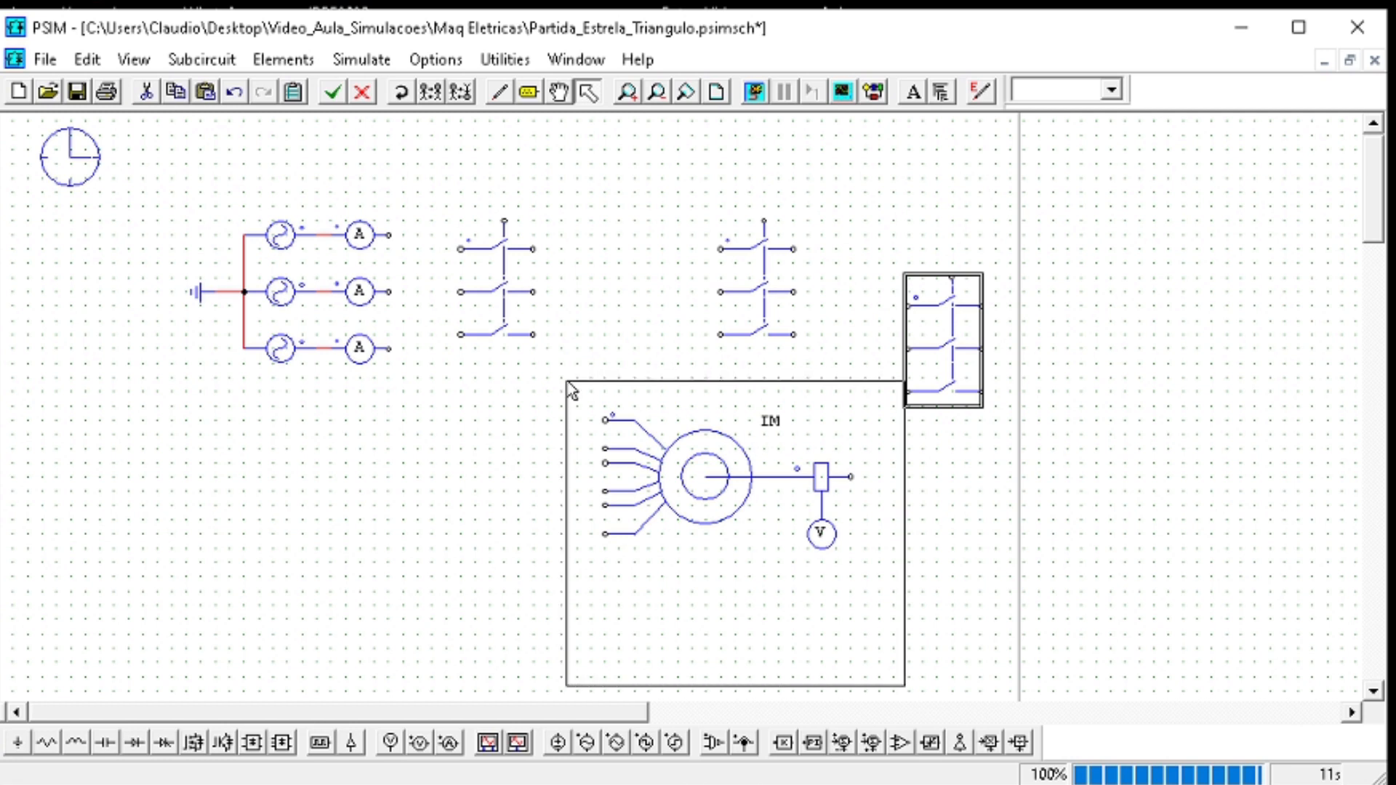
drag(664, 489, 872, 553)
click(1188, 443)
drag(771, 280, 717, 306)
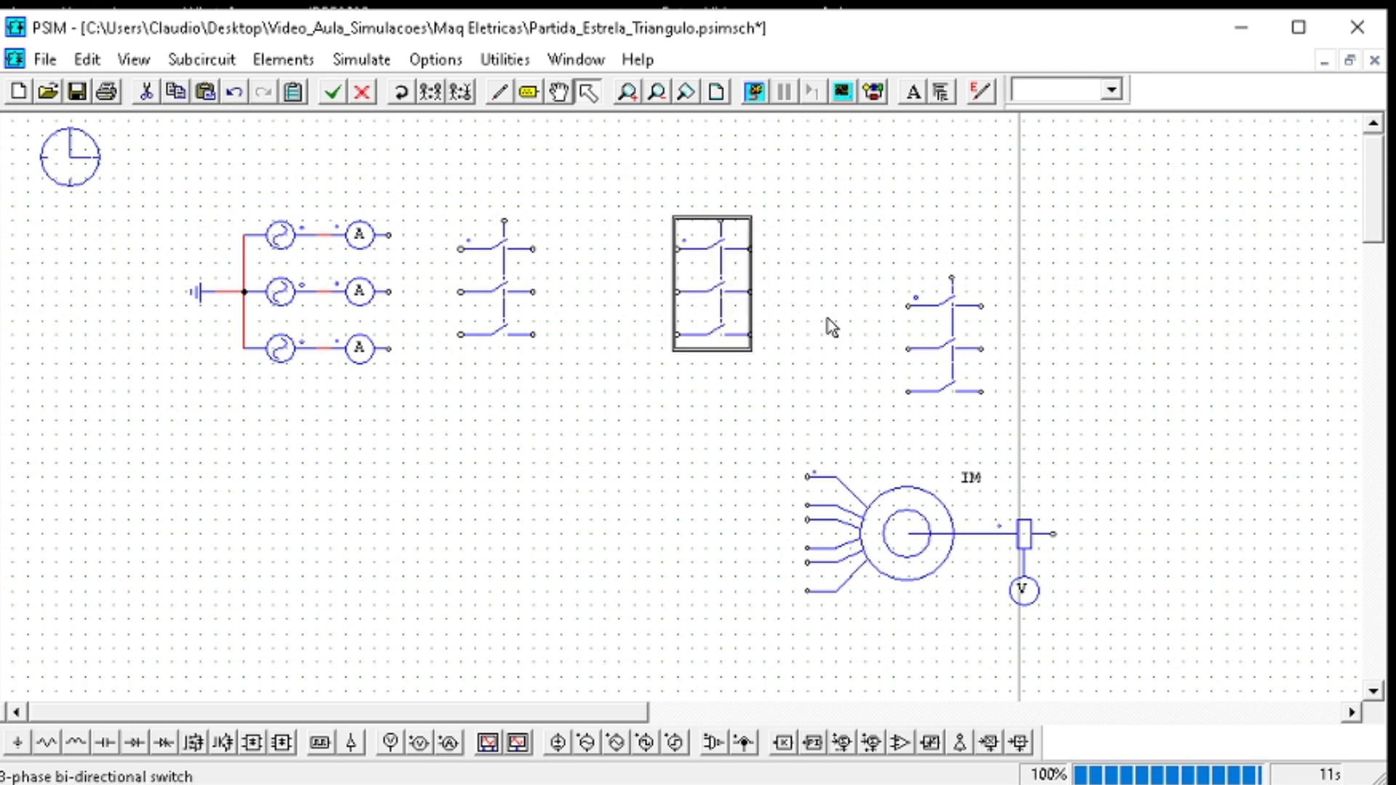
drag(946, 363, 1005, 306)
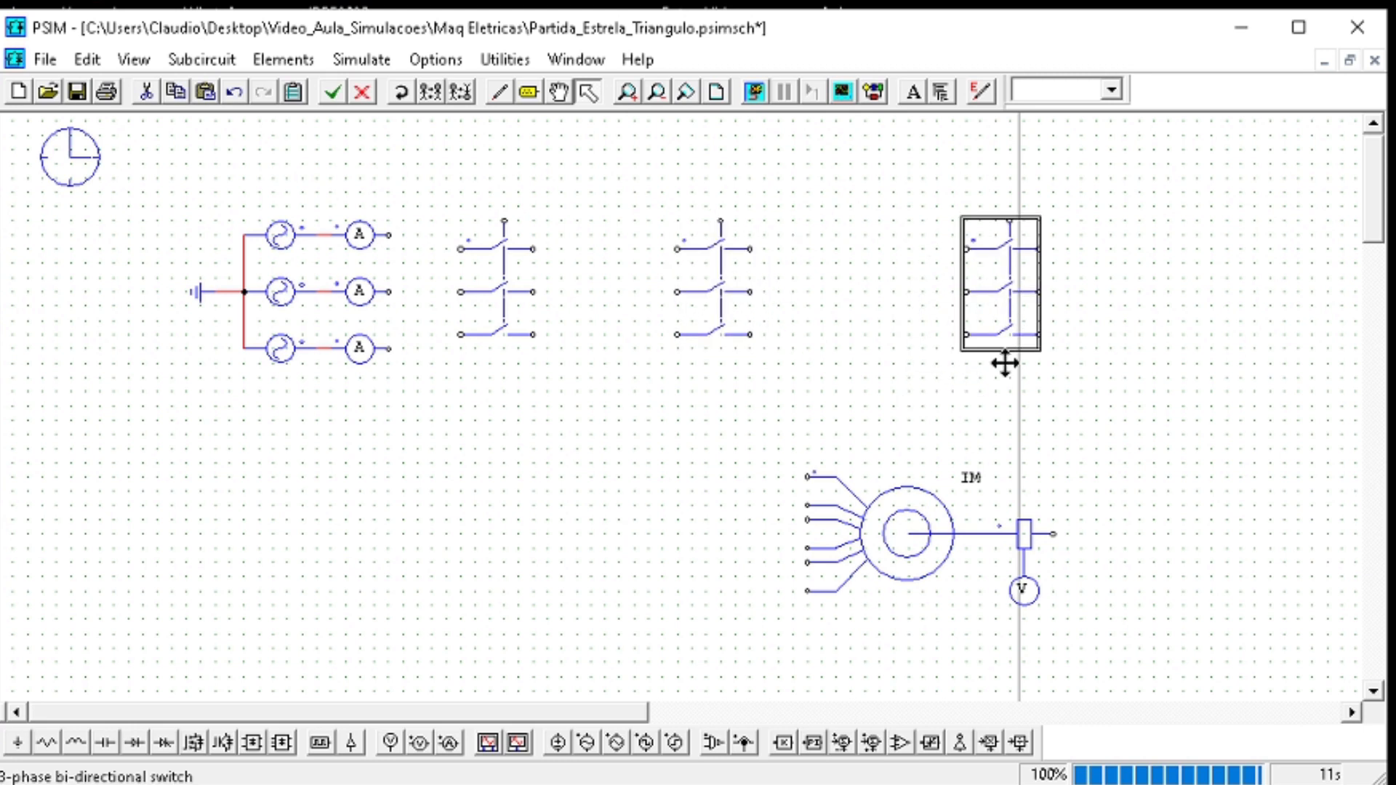
drag(1157, 618, 730, 440)
drag(848, 505, 921, 505)
click(942, 400)
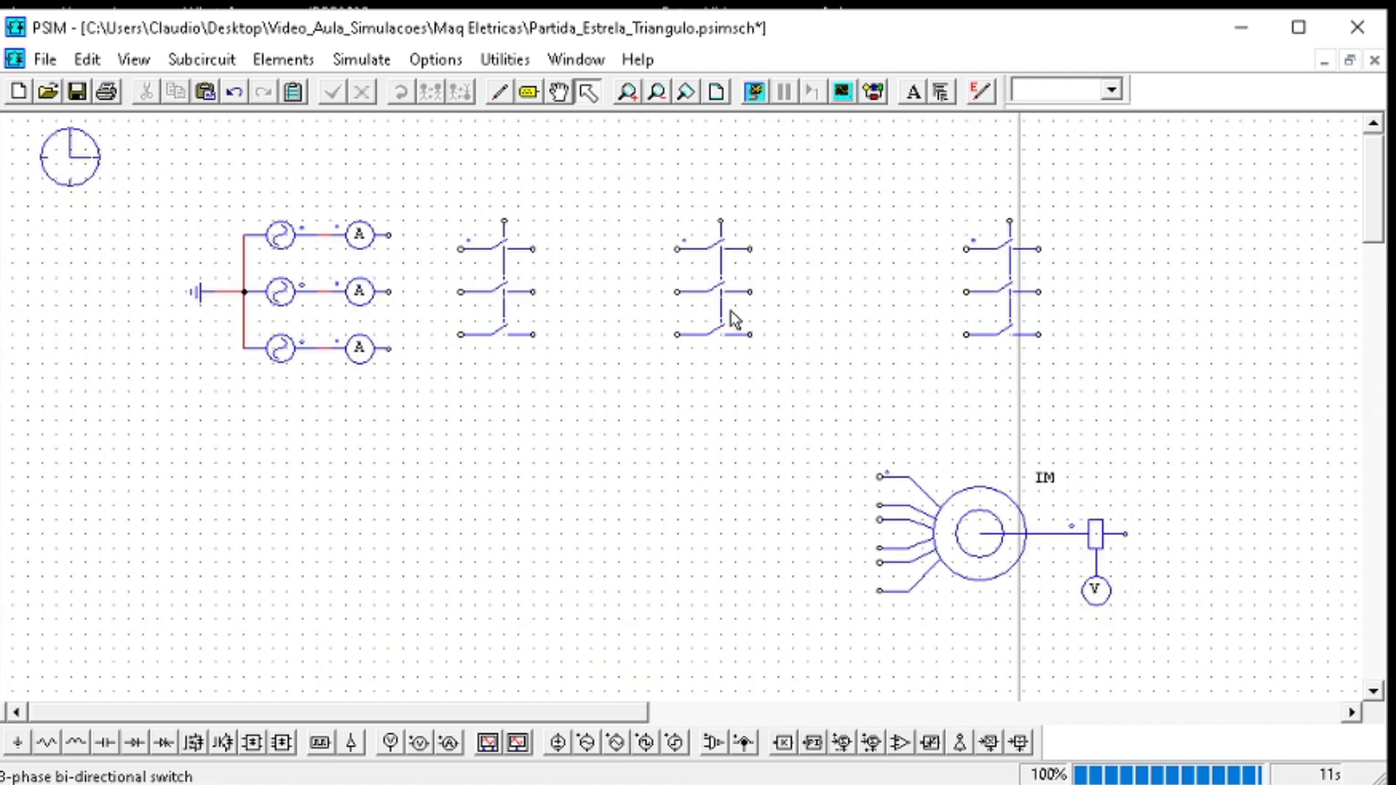
Wire the three current probes to the inputs of the first three-phase switch
click(501, 92)
drag(460, 248, 388, 235)
drag(460, 291, 389, 291)
drag(460, 335, 388, 349)
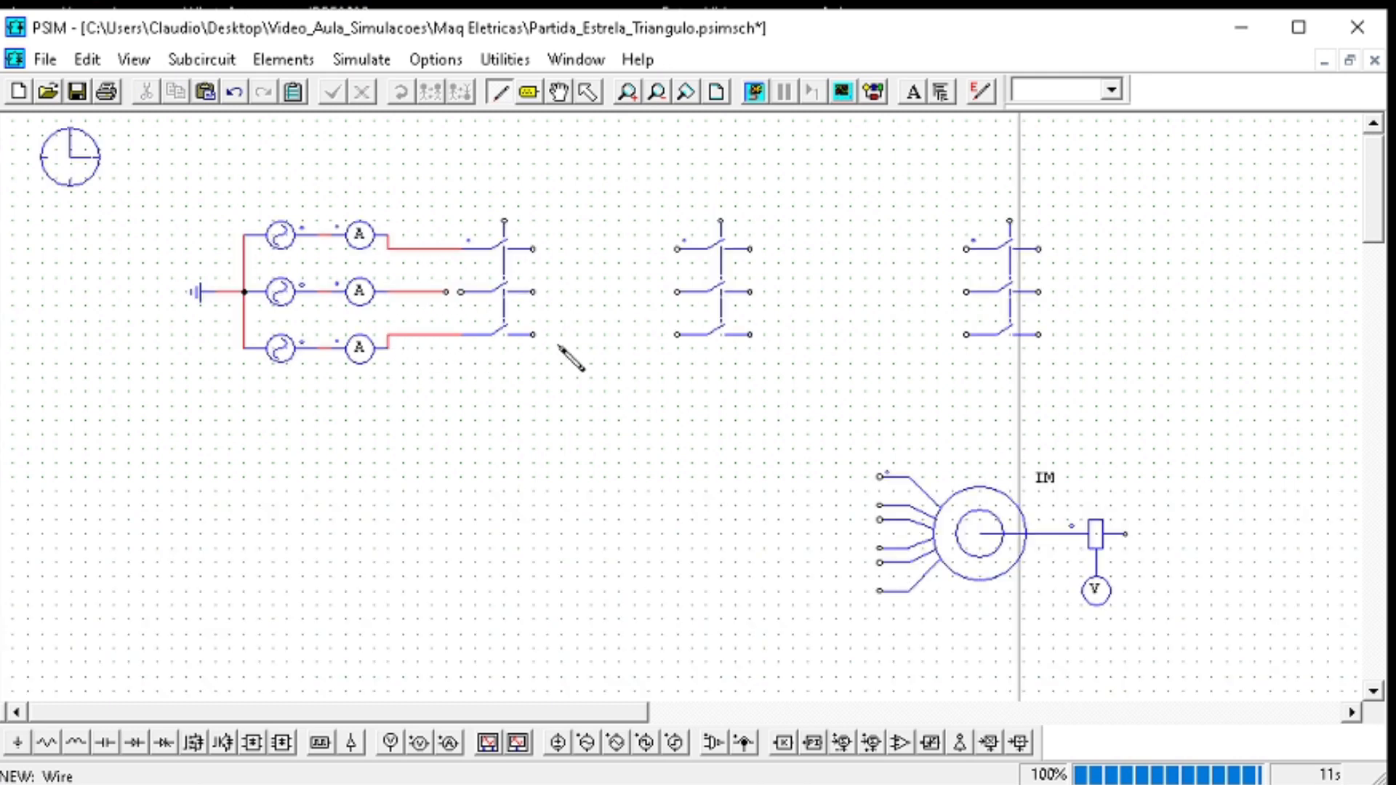
click(461, 292)
Wire the first switch's three outputs to the machine's first, third and fifth stator terminals, removing the stray wire end, and save the schematic
drag(535, 337, 880, 562)
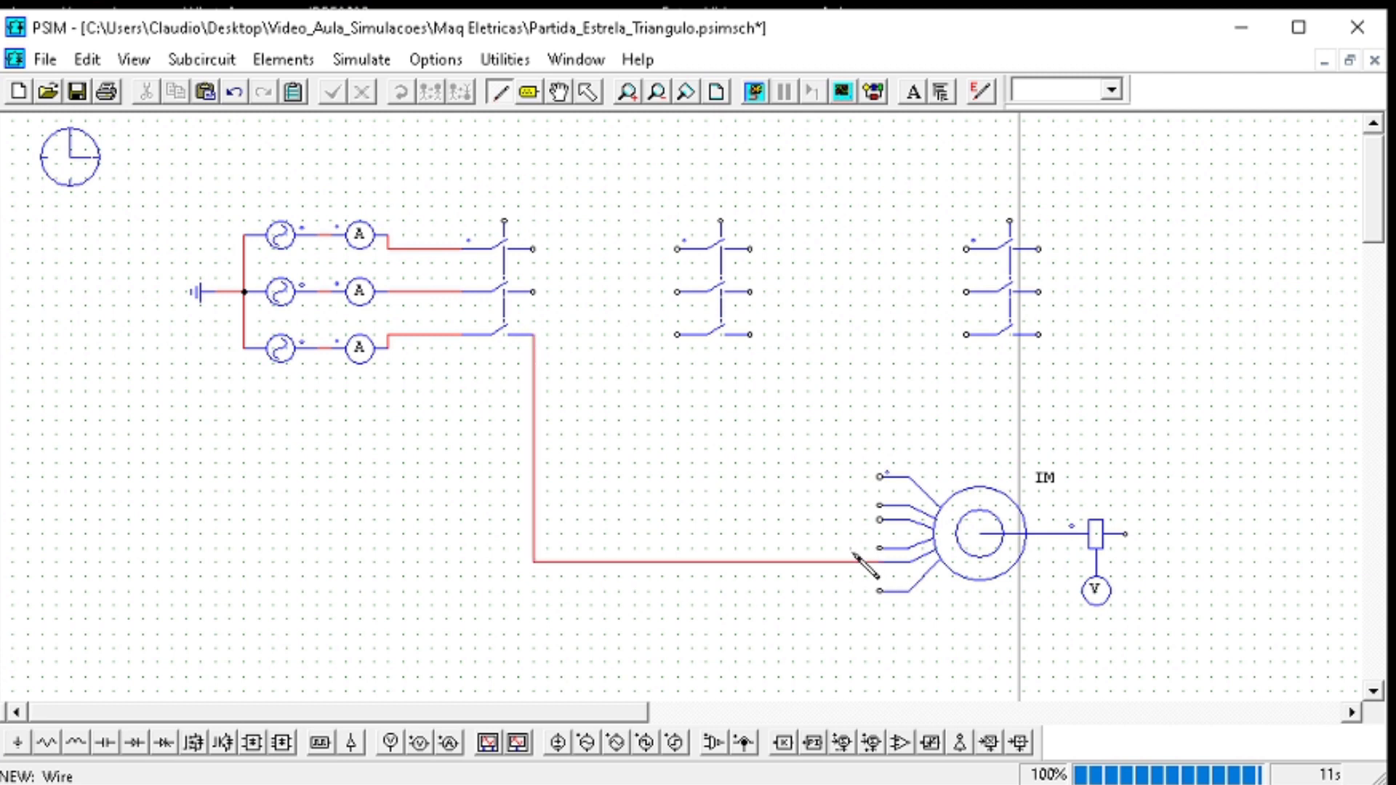
drag(533, 292, 562, 518)
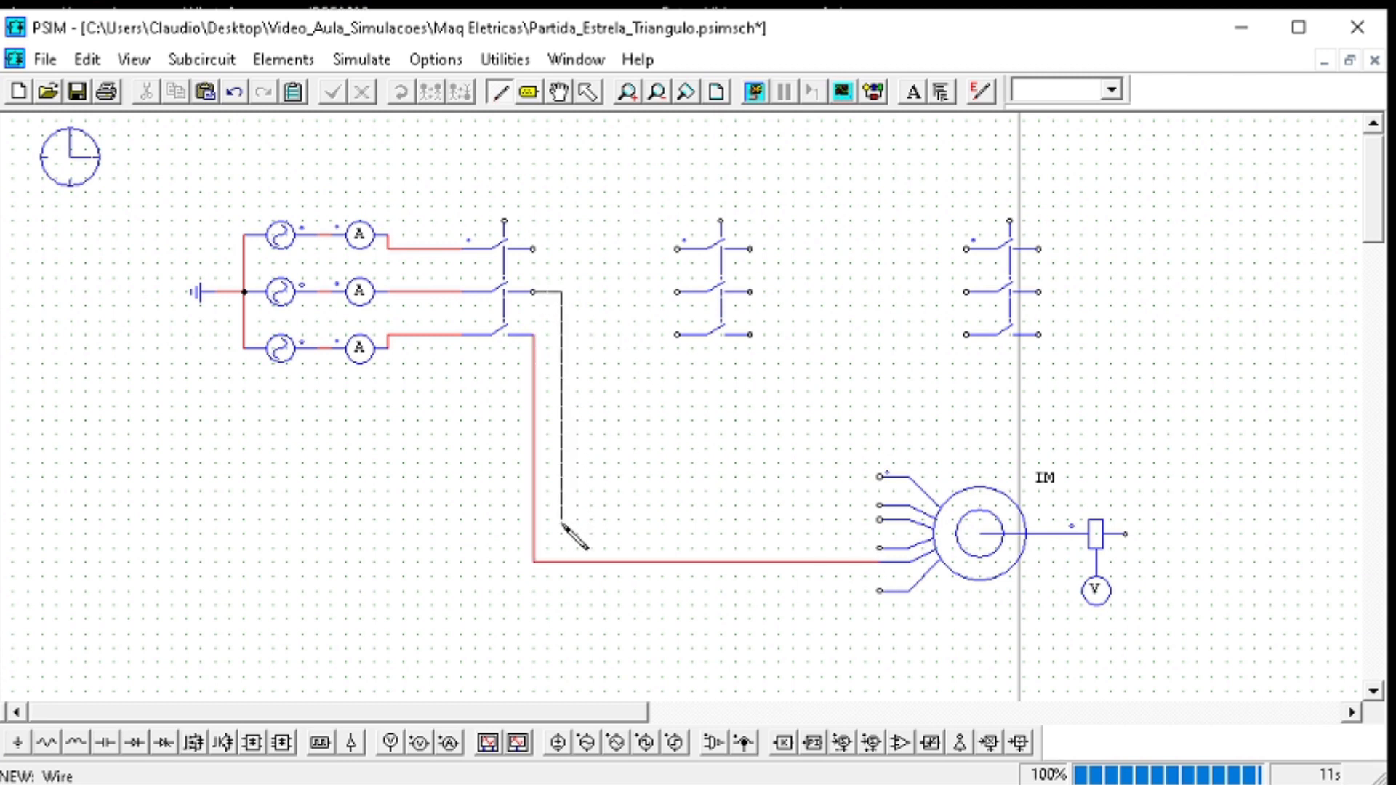
drag(564, 531, 876, 522)
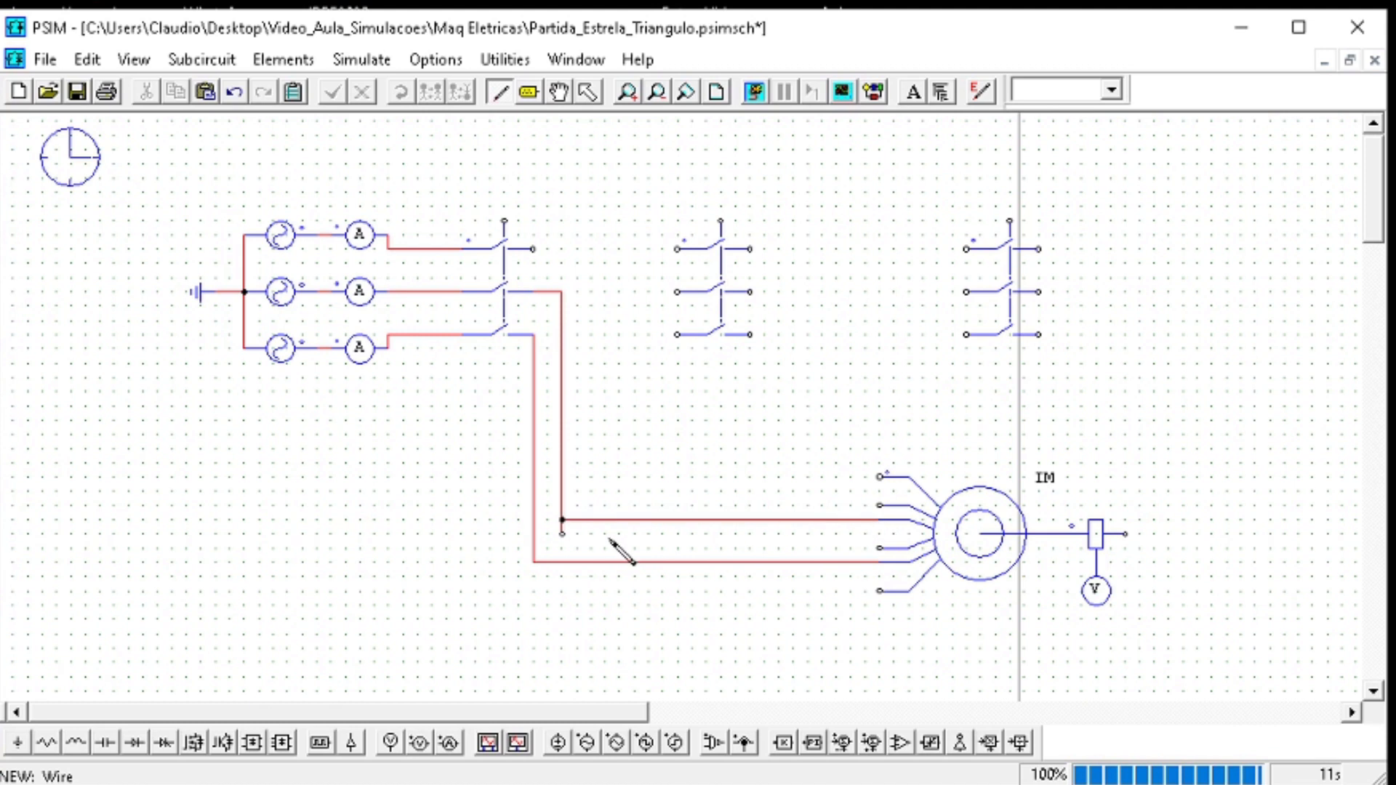
drag(533, 249, 589, 492)
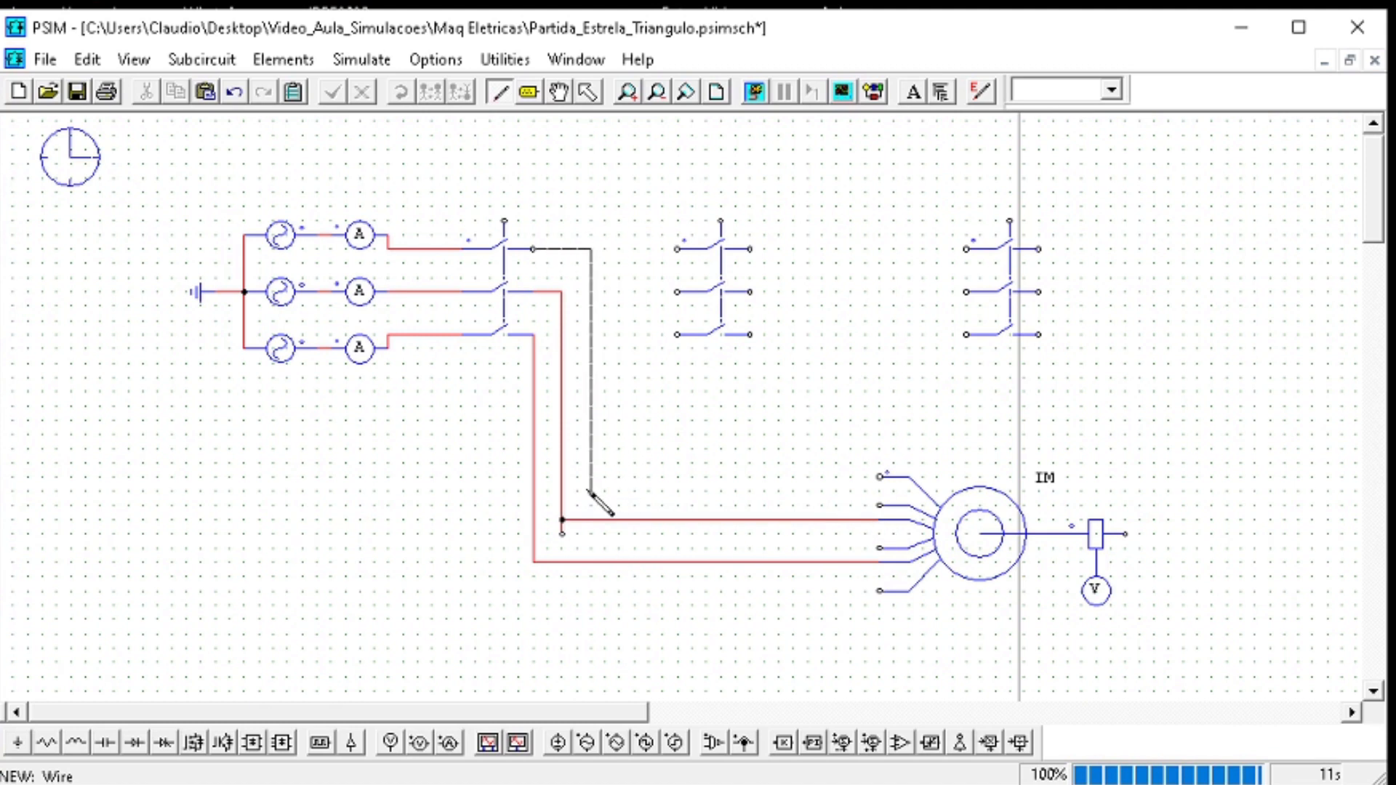
drag(589, 474, 877, 475)
key(Escape)
drag(593, 555, 550, 507)
key(Delete)
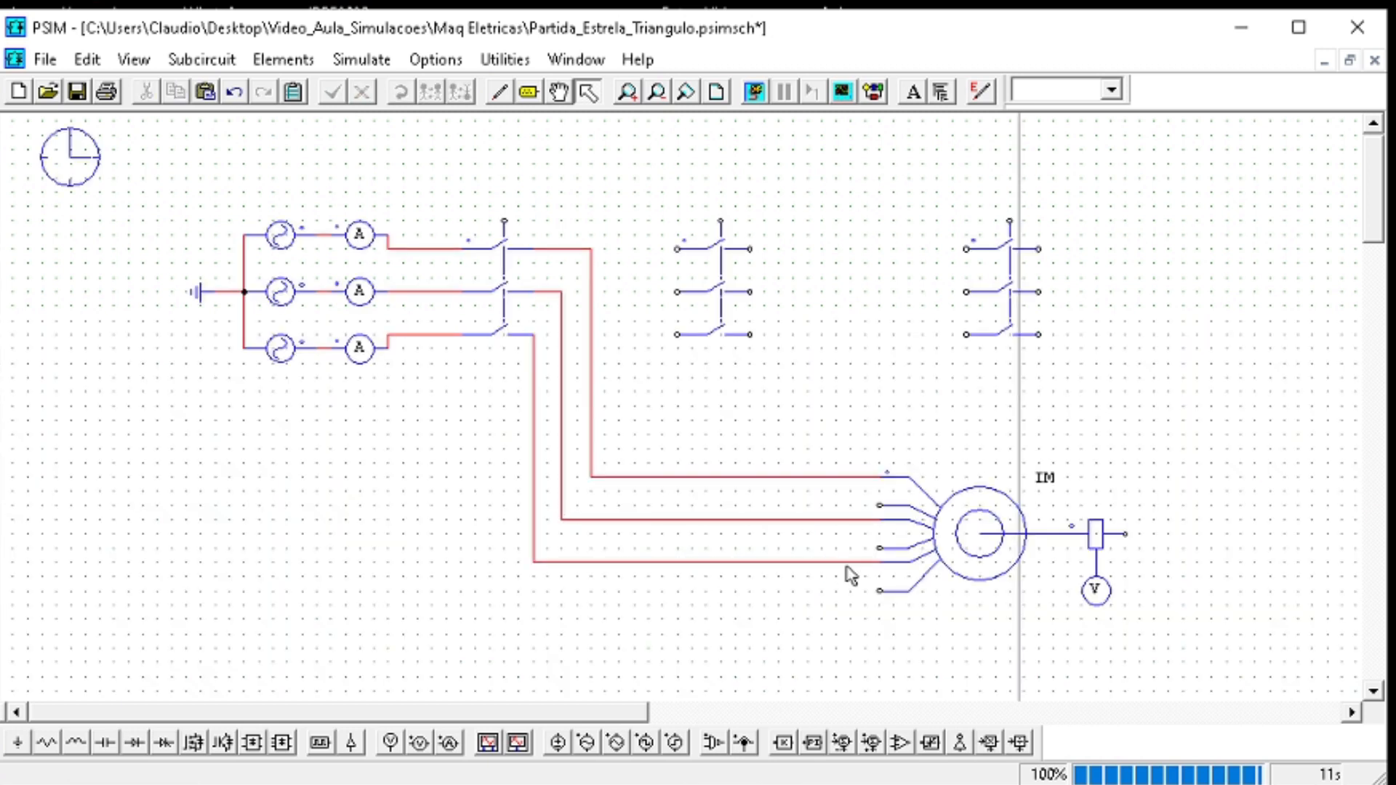
click(76, 87)
Draw wires from the machine's second, fourth and sixth stator terminals up to the free area above, side by side
click(499, 91)
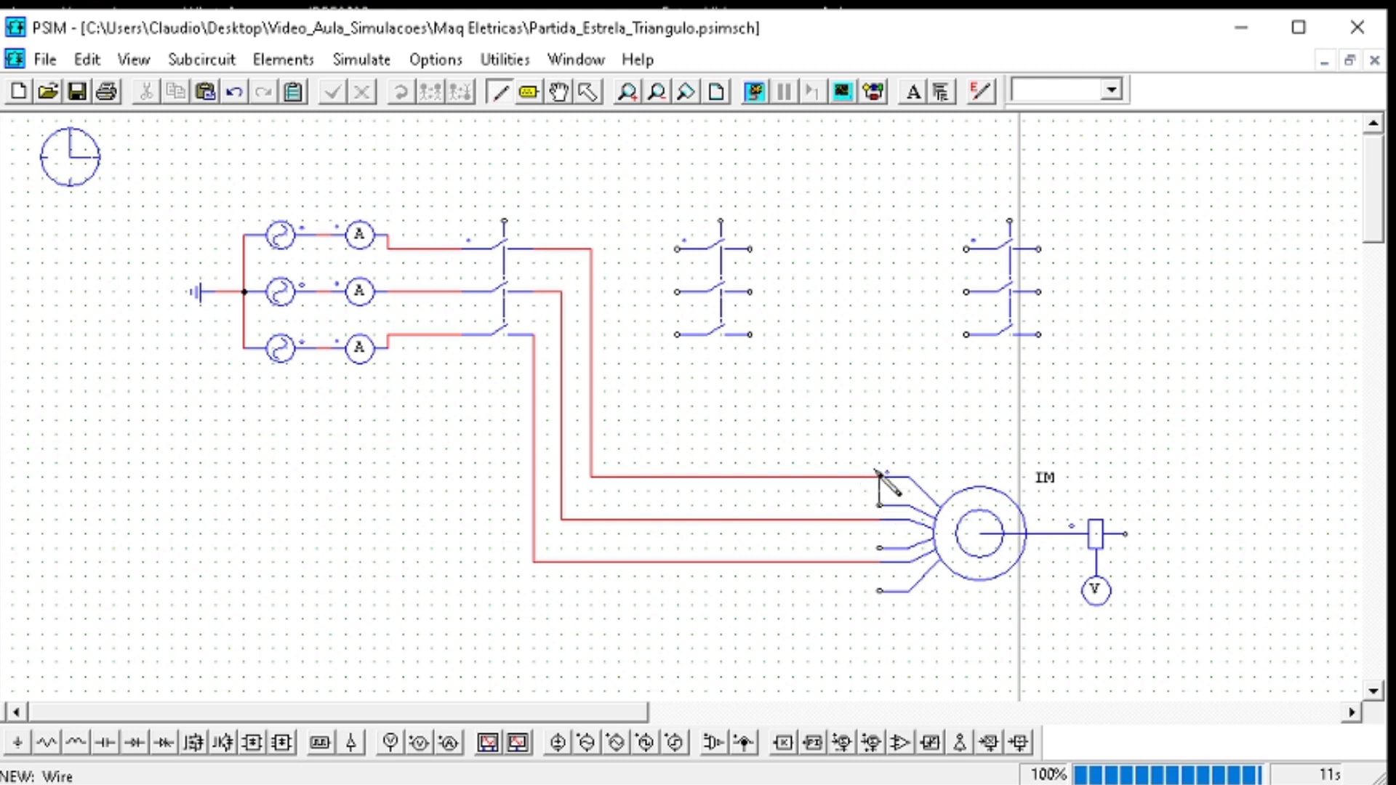
mouse_move(880, 505)
mouse_down()
mouse_move(848, 489)
mouse_move(845, 436)
mouse_move(822, 487)
mouse_move(851, 419)
mouse_up()
drag(880, 548, 822, 434)
mouse_move(880, 591)
mouse_down()
mouse_move(793, 433)
mouse_move(792, 405)
mouse_move(851, 405)
mouse_up()
key(Escape)
Move the far-right switch above the machine, wire its inputs to the three rising wires and join its outputs into a star point
drag(1009, 290, 897, 348)
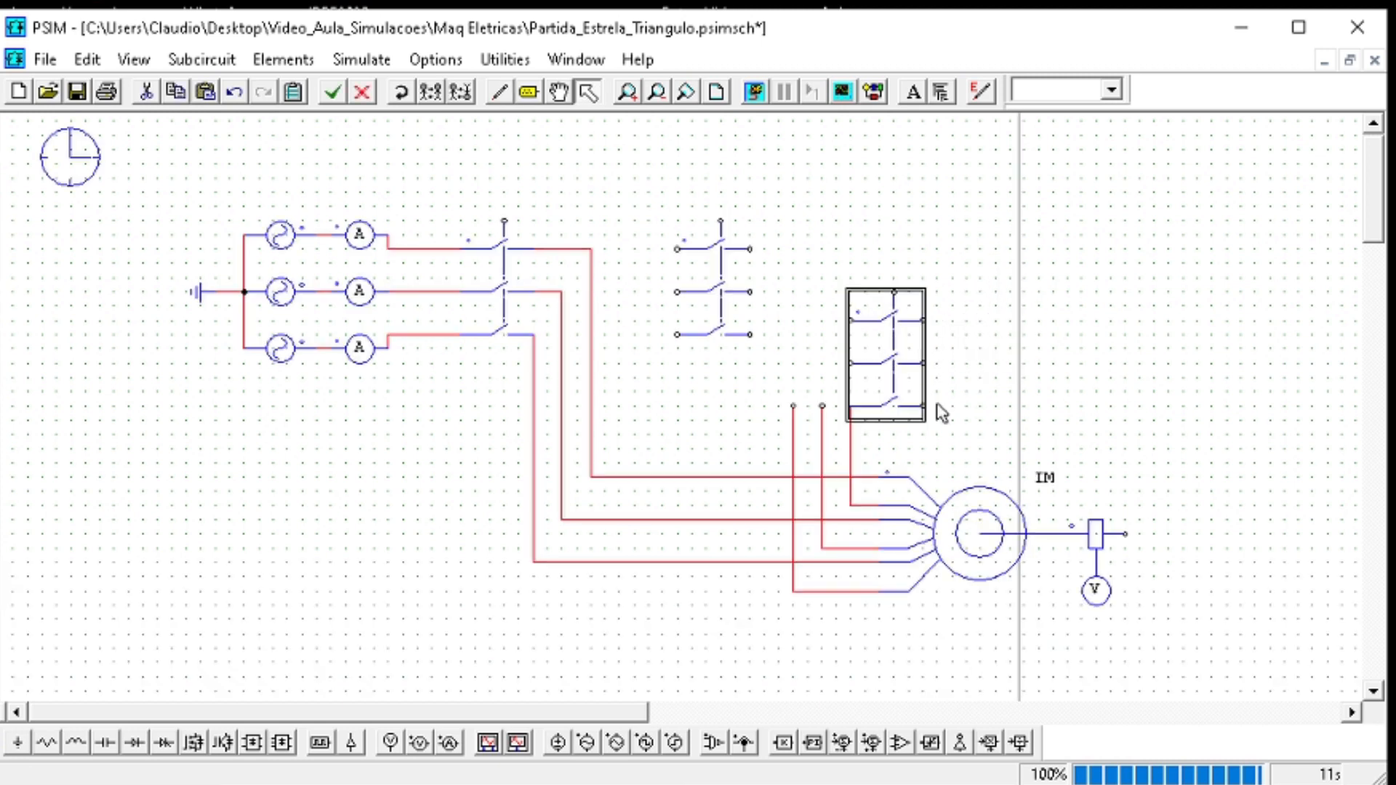
click(499, 92)
drag(822, 406, 850, 363)
drag(793, 405, 953, 364)
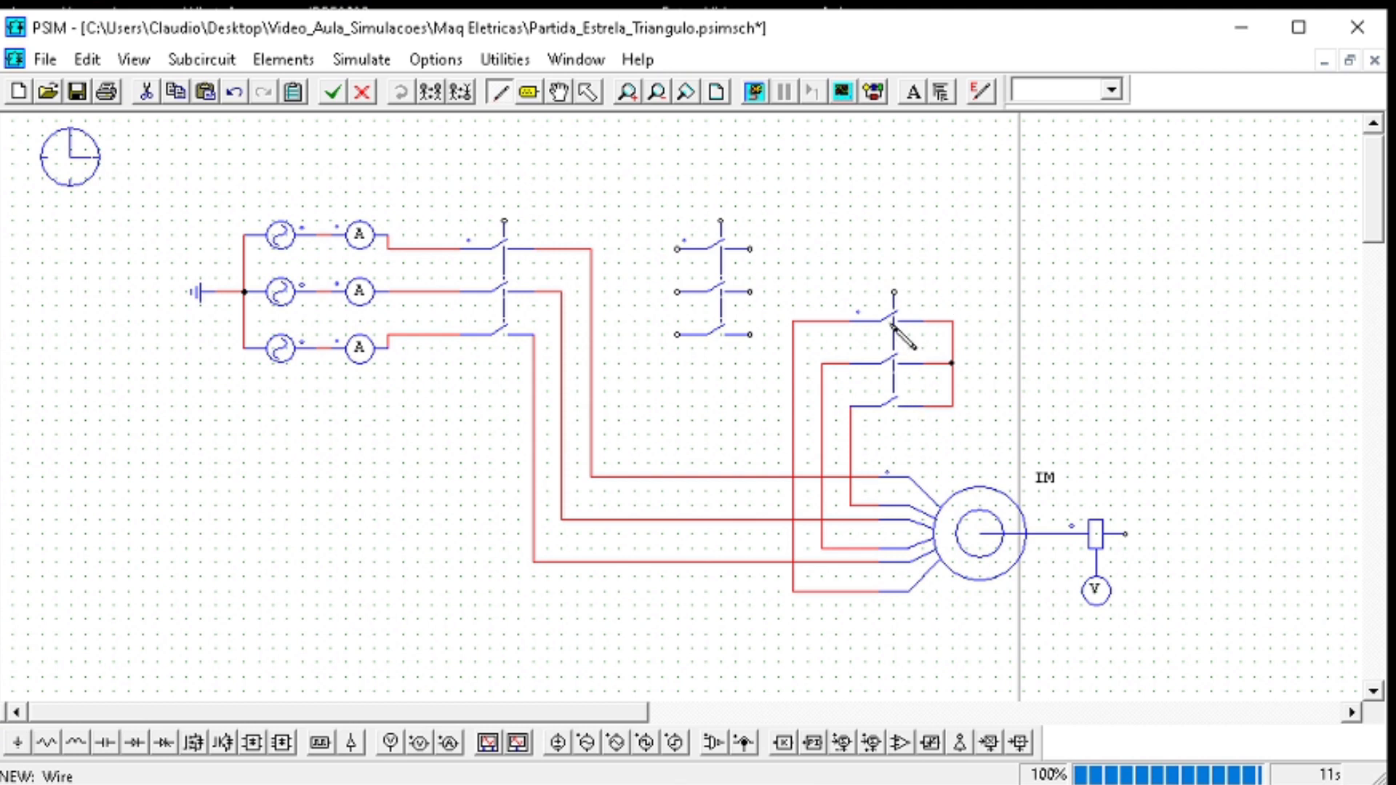
key(Escape)
Move the middle switch closer to the first, wire its inputs to the first switch's outputs and remove the stray wire end
drag(736, 283, 662, 291)
click(539, 199)
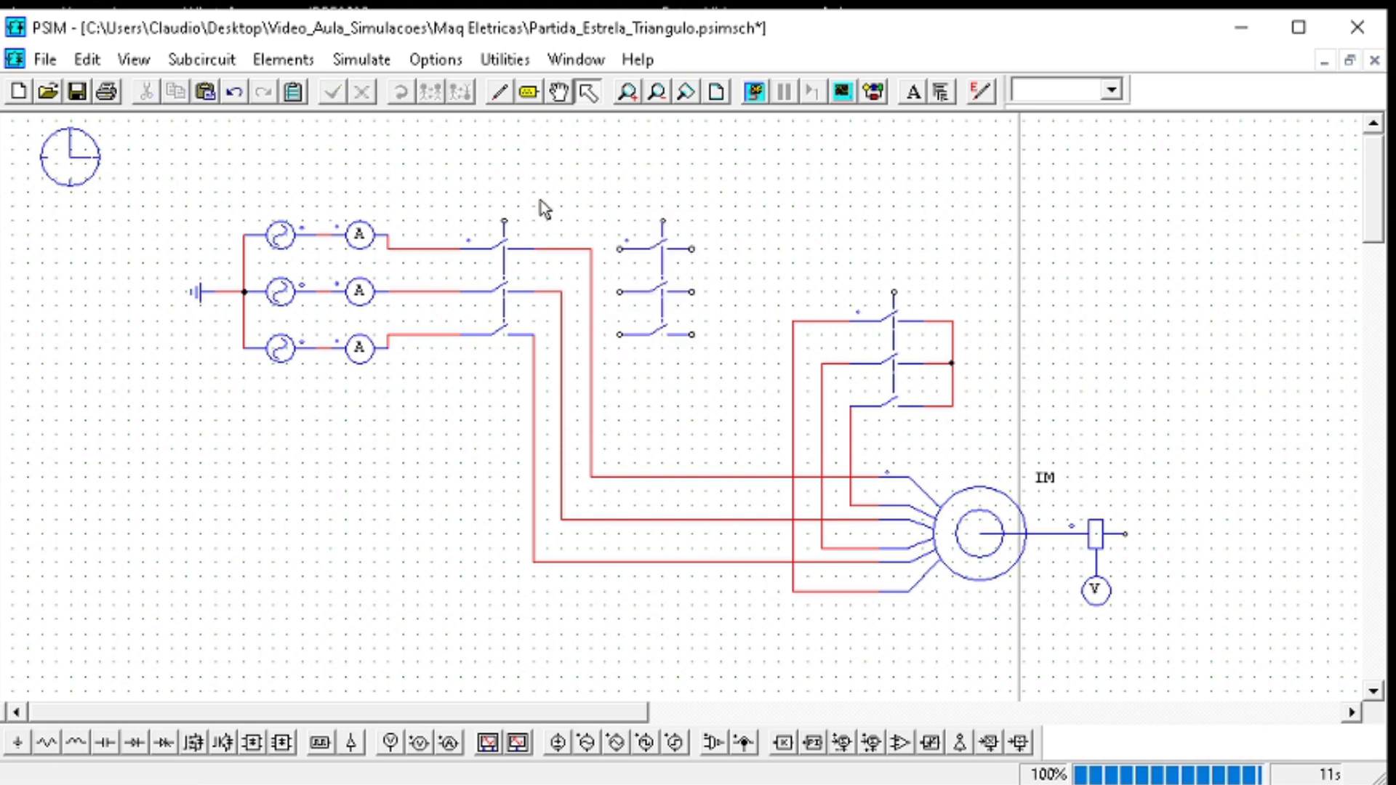
click(500, 92)
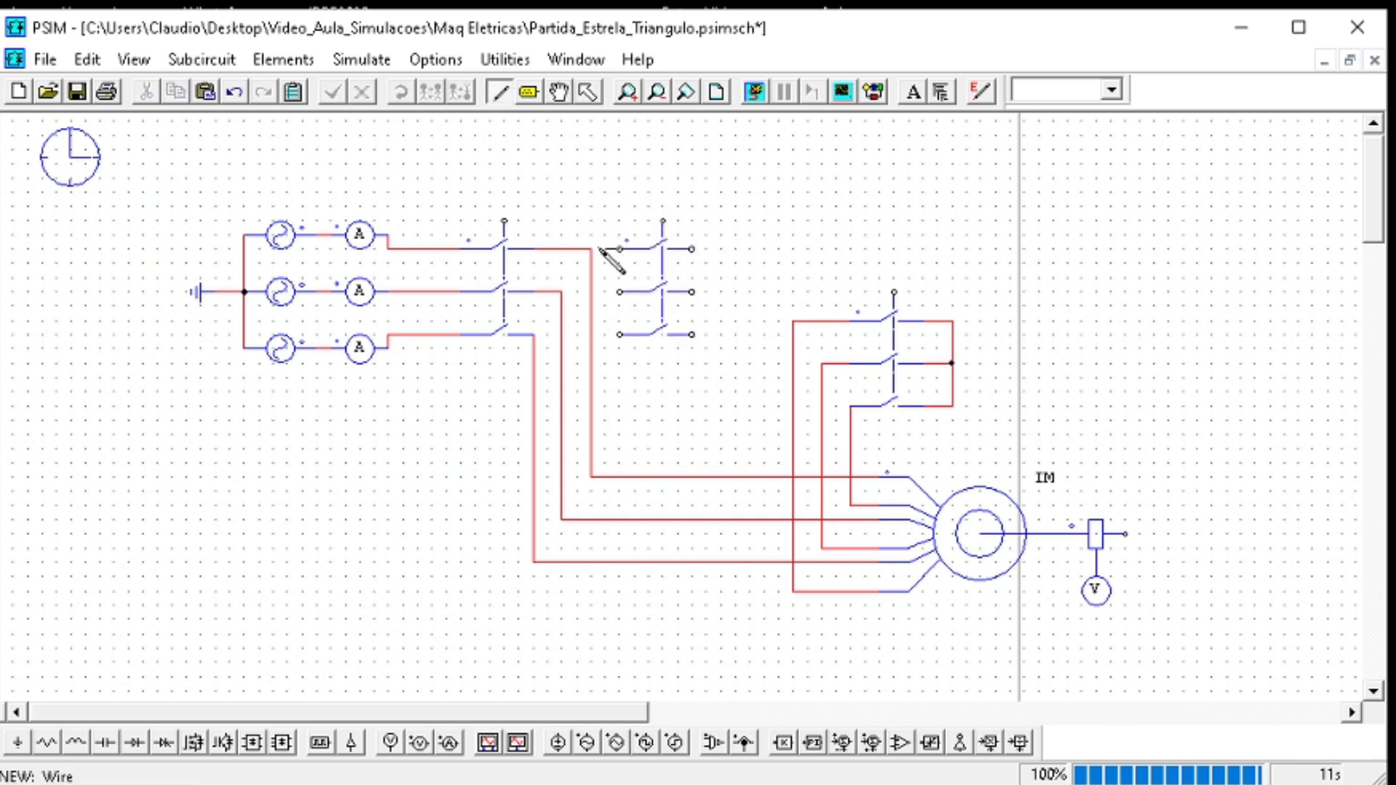
drag(605, 249, 562, 292)
drag(620, 335, 533, 334)
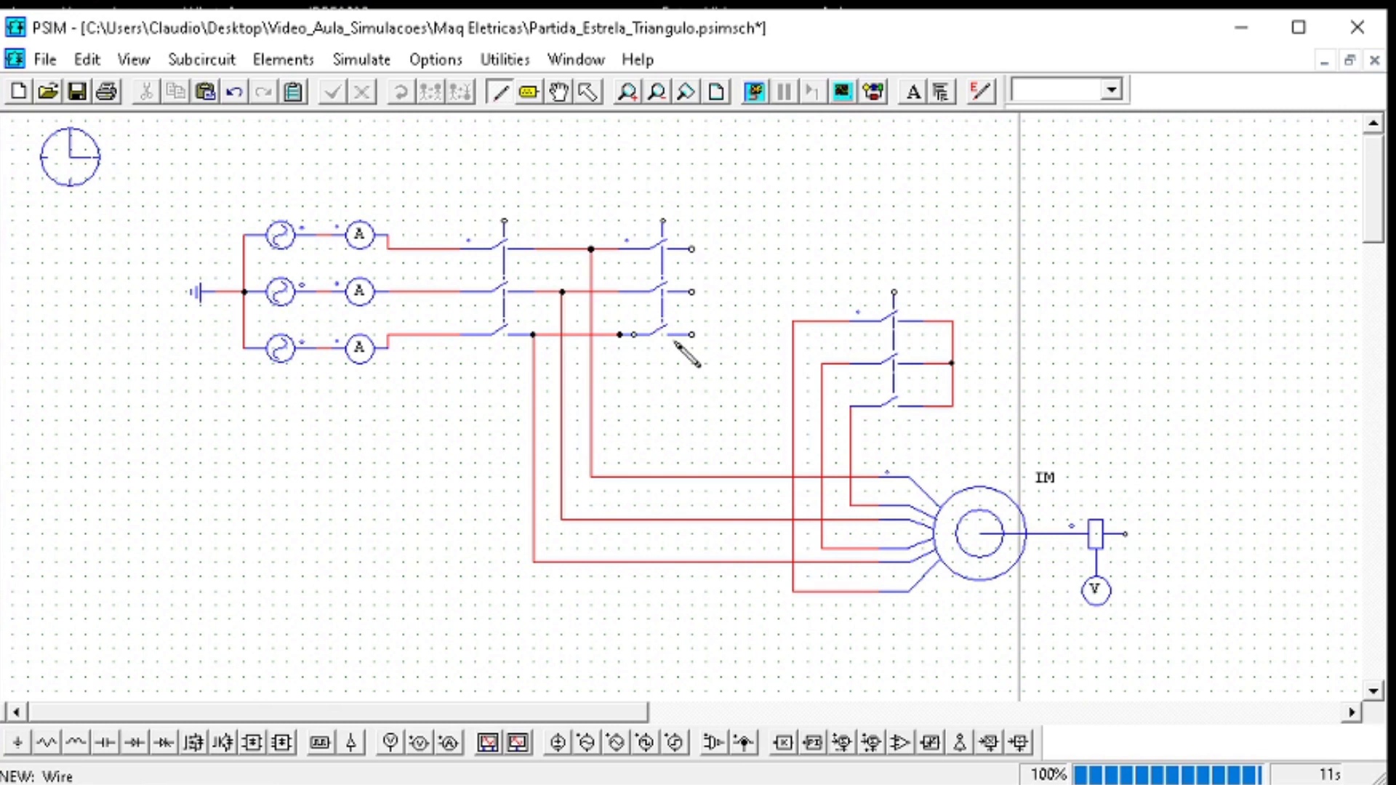
key(Escape)
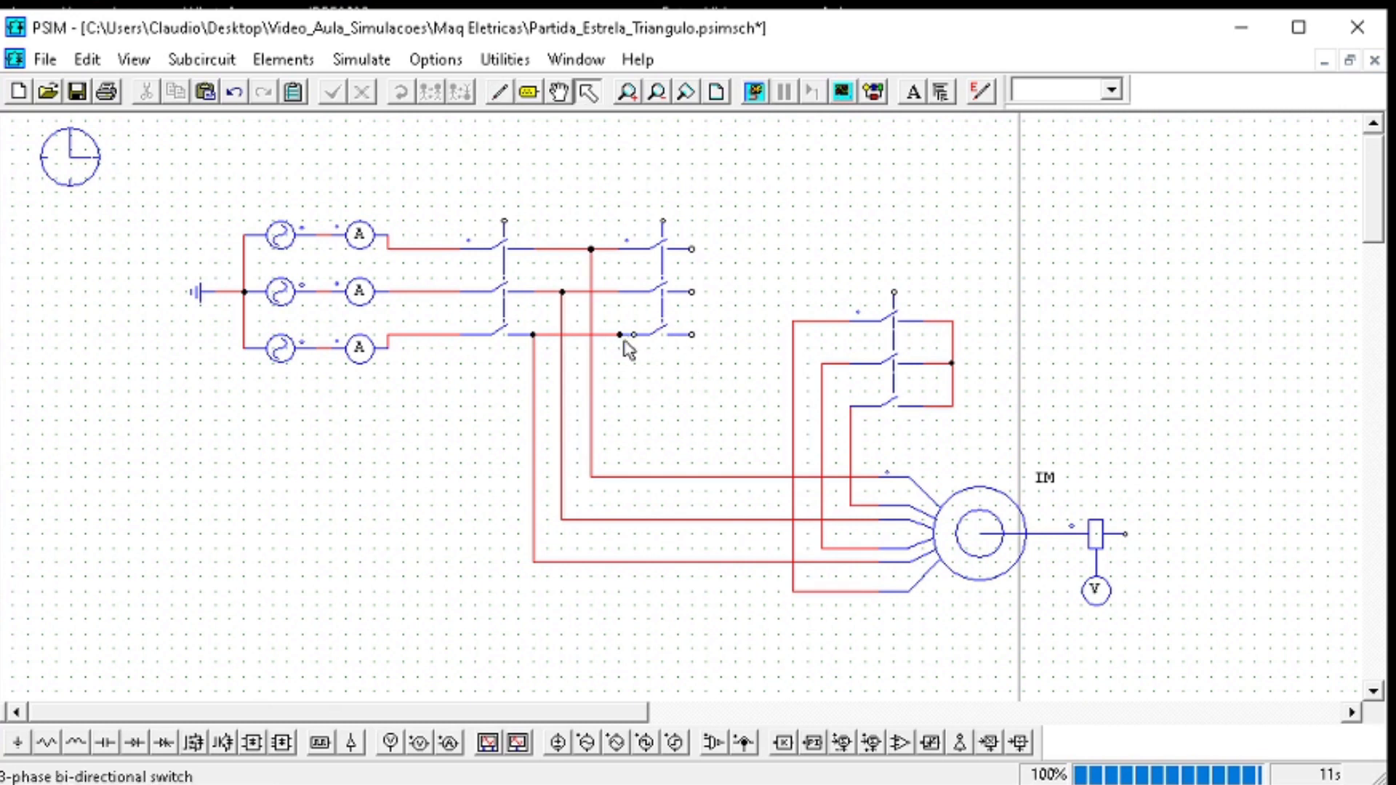
drag(638, 349, 615, 317)
Wire the second switch's middle output to the wire of the machine's second terminal and shift the vertical segment to the right
click(497, 94)
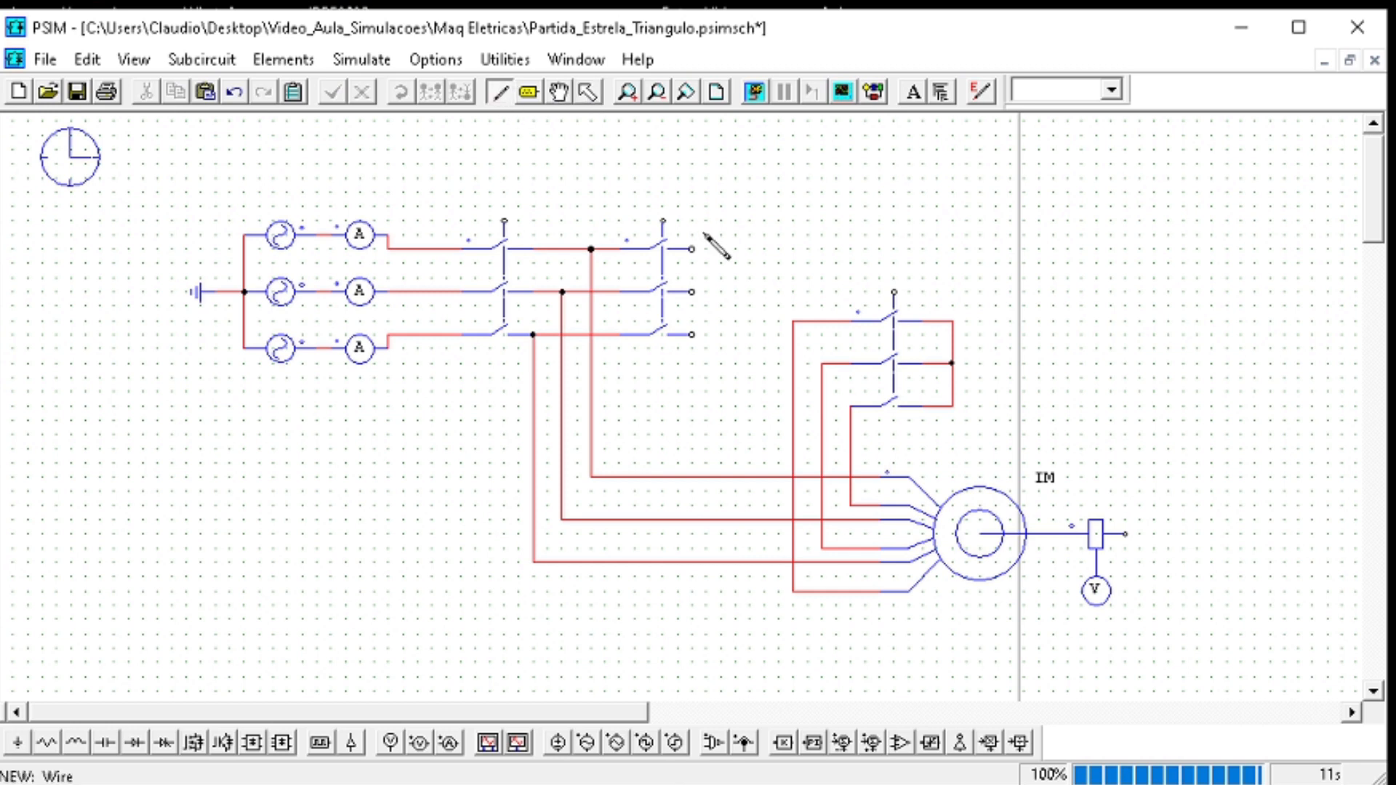
mouse_move(702, 250)
mouse_down()
mouse_move(722, 248)
mouse_move(700, 253)
mouse_up()
mouse_move(704, 302)
mouse_down()
mouse_move(725, 442)
mouse_move(754, 426)
mouse_move(741, 420)
mouse_move(736, 435)
mouse_move(852, 434)
mouse_up()
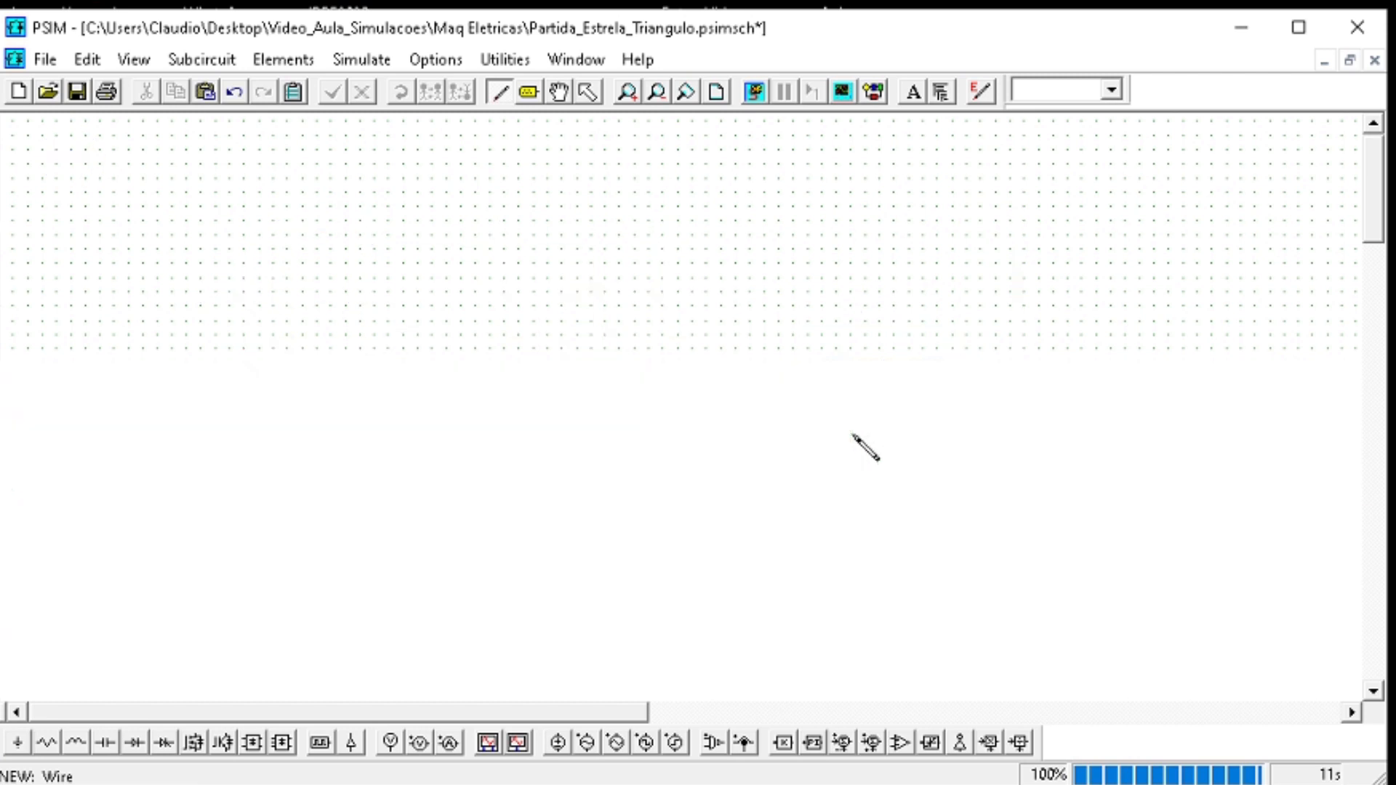
key(Escape)
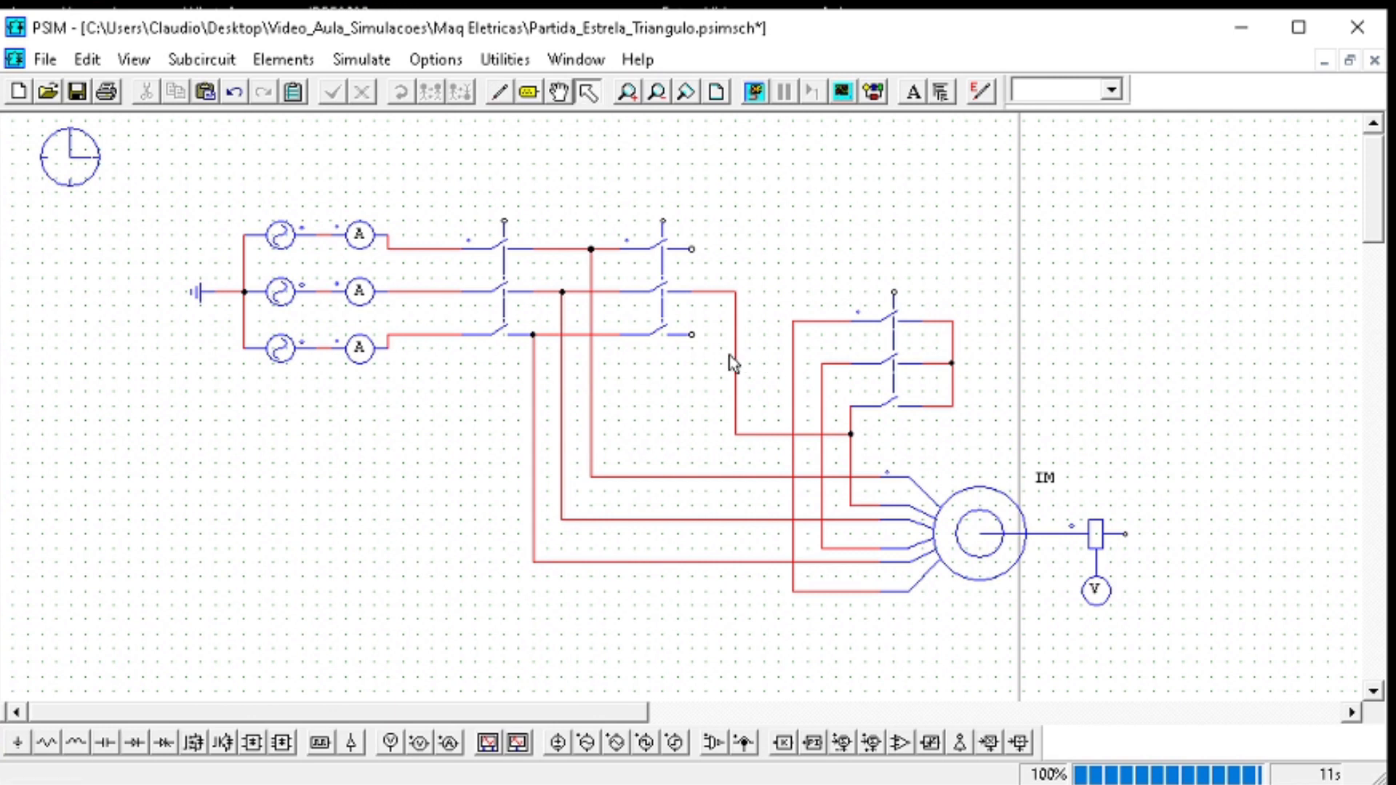
click(739, 363)
drag(739, 364, 766, 367)
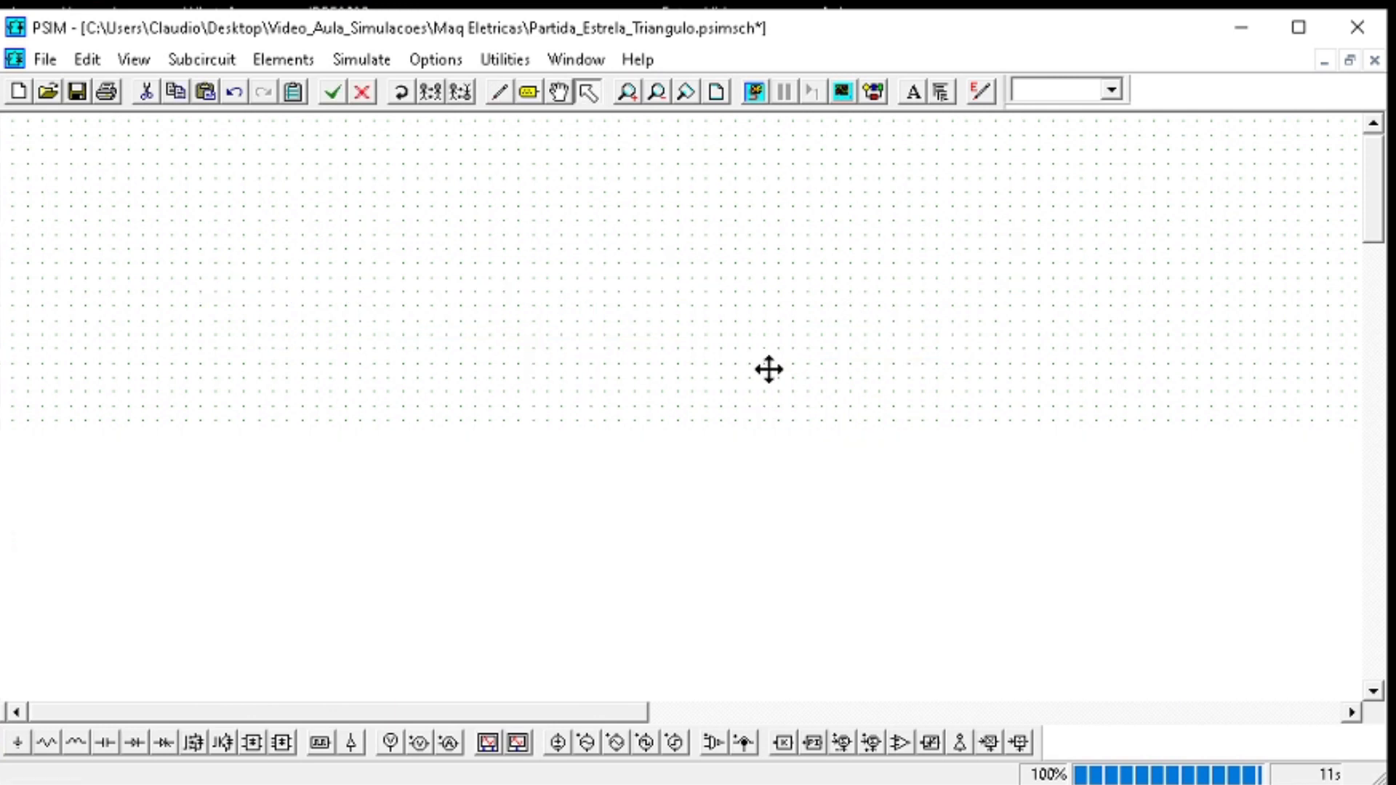
click(1062, 419)
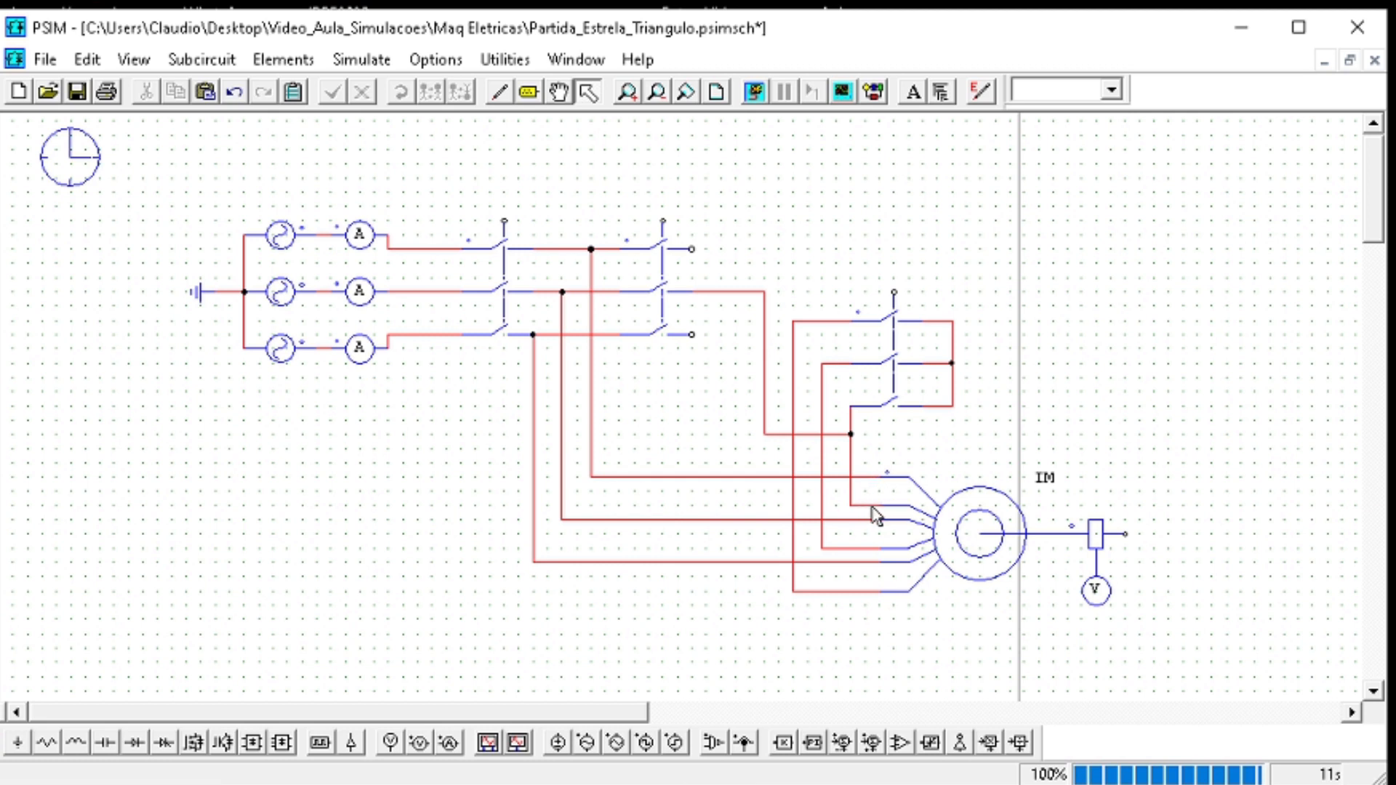
Wire the second switch's lower output to the wire of the machine's fourth terminal and shift the vertical segment to the right
click(499, 92)
mouse_move(691, 336)
mouse_down()
mouse_move(693, 464)
mouse_move(746, 521)
mouse_move(805, 546)
mouse_move(819, 508)
mouse_move(745, 458)
mouse_move(824, 463)
mouse_up()
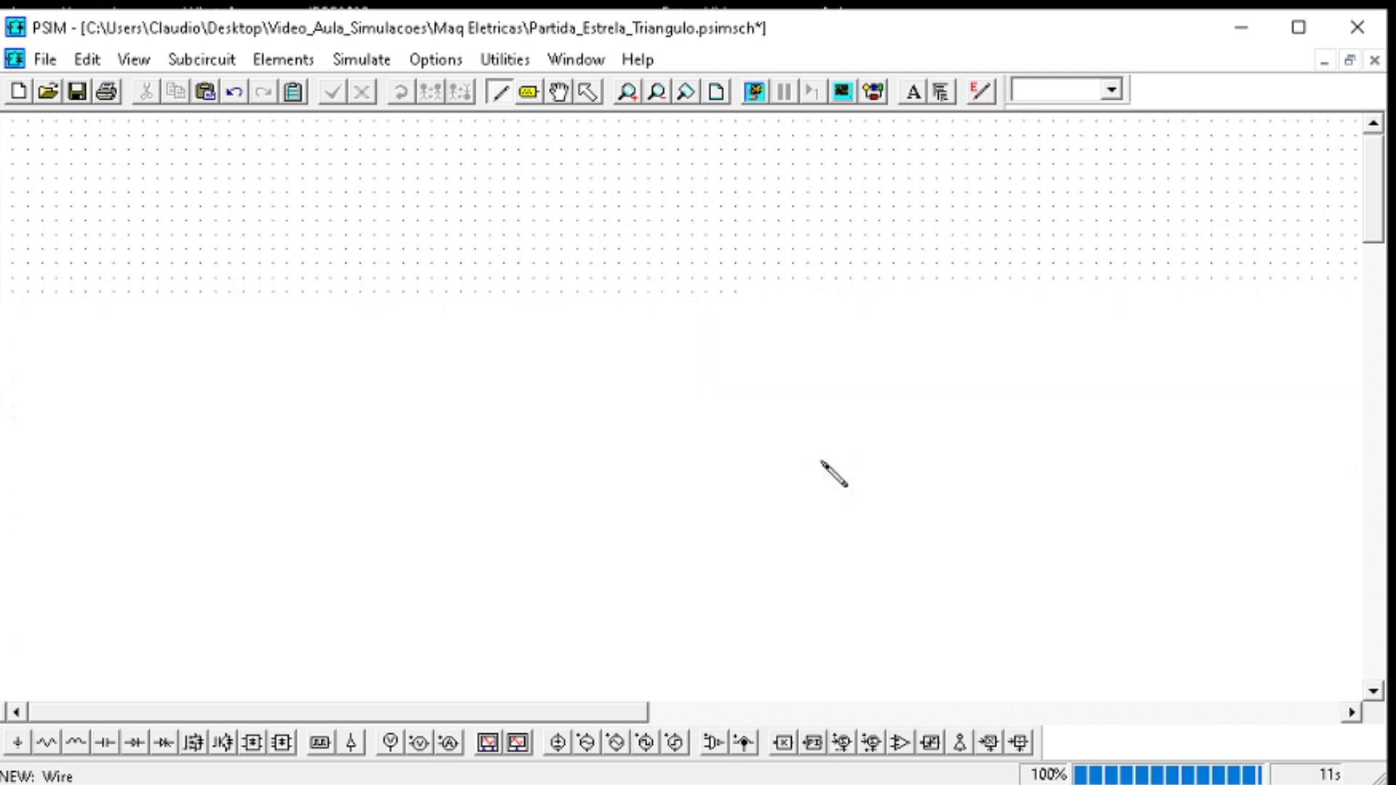
key(Escape)
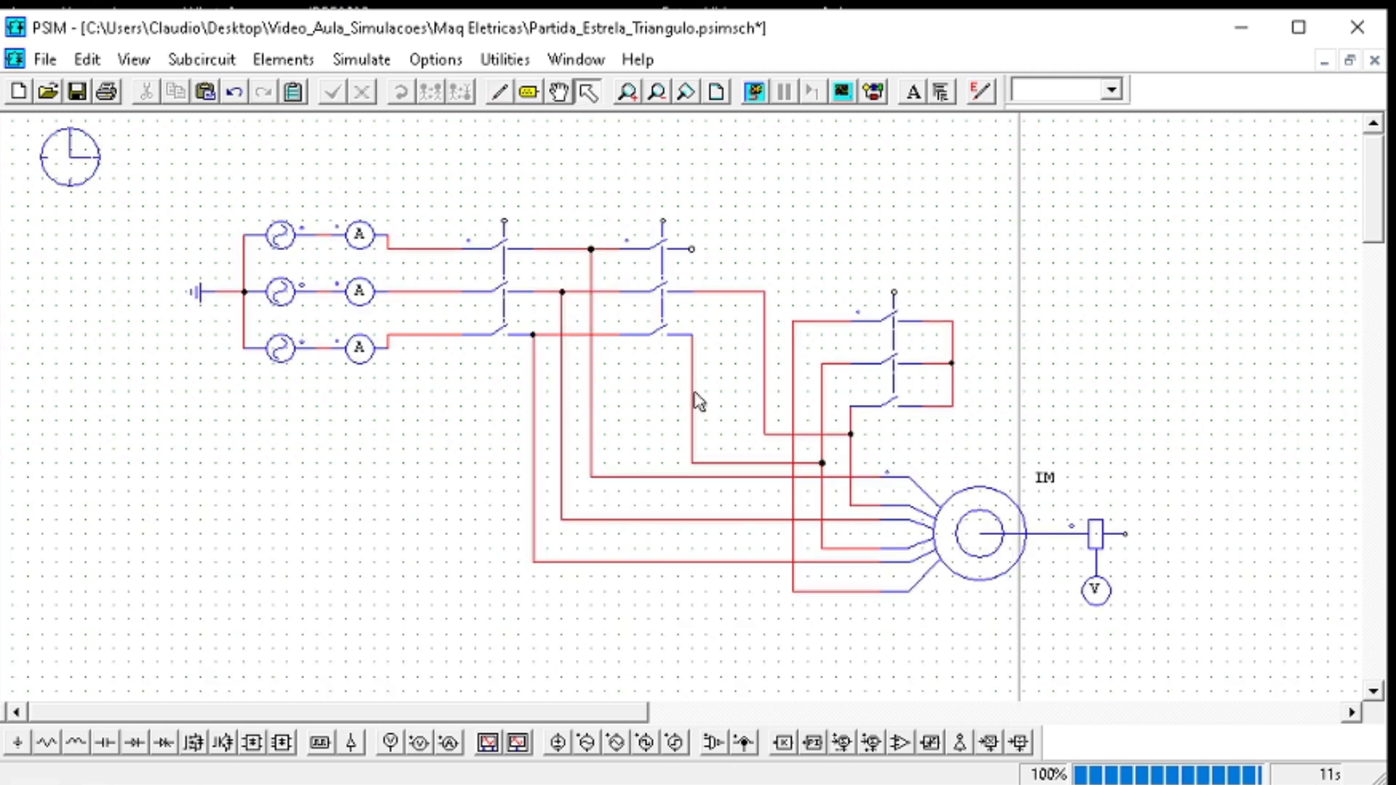
click(693, 393)
drag(693, 393, 736, 390)
Wire the second switch's upper output to the wire of the machine's sixth terminal and save the schematic
click(496, 95)
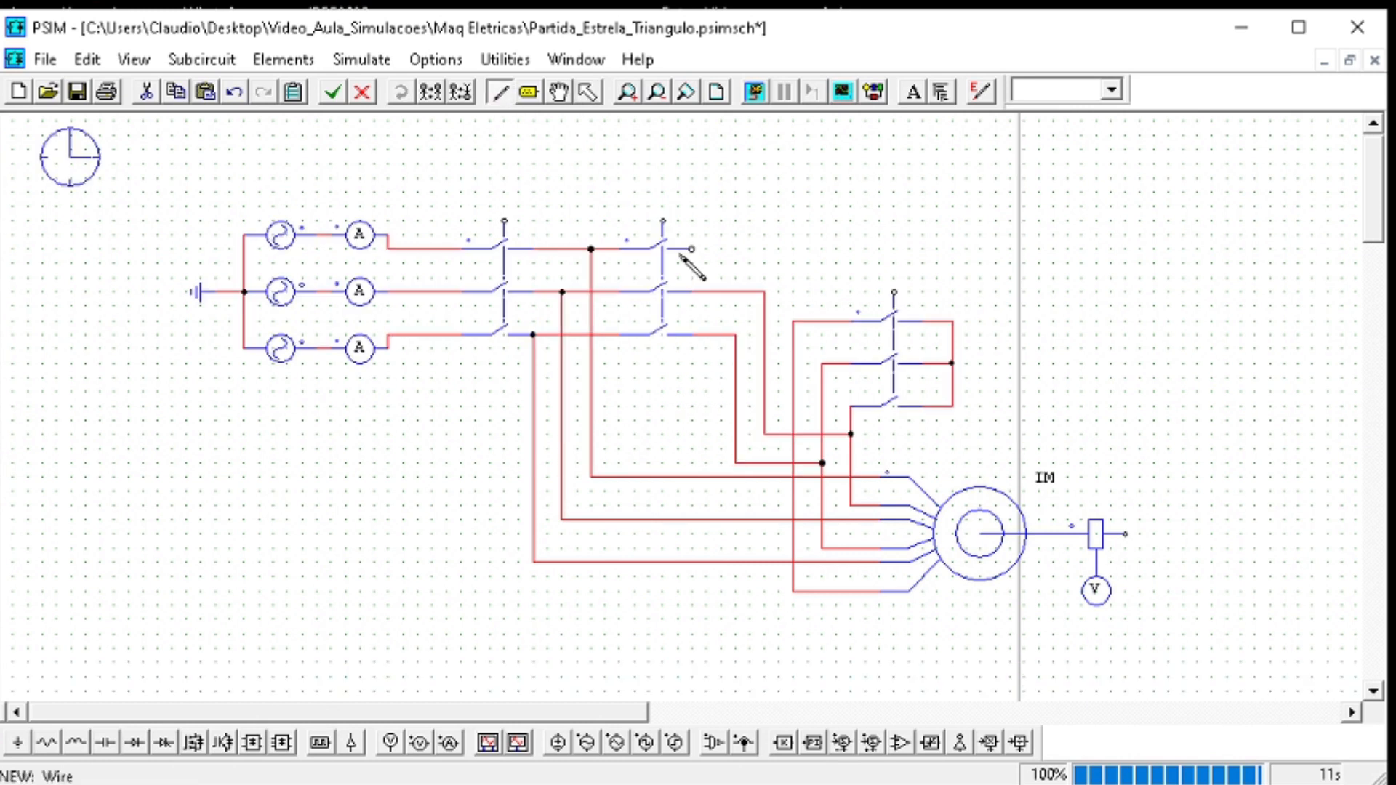
mouse_move(718, 275)
mouse_down()
mouse_move(712, 431)
mouse_move(779, 299)
mouse_move(795, 307)
mouse_up()
drag(796, 324, 794, 321)
key(Escape)
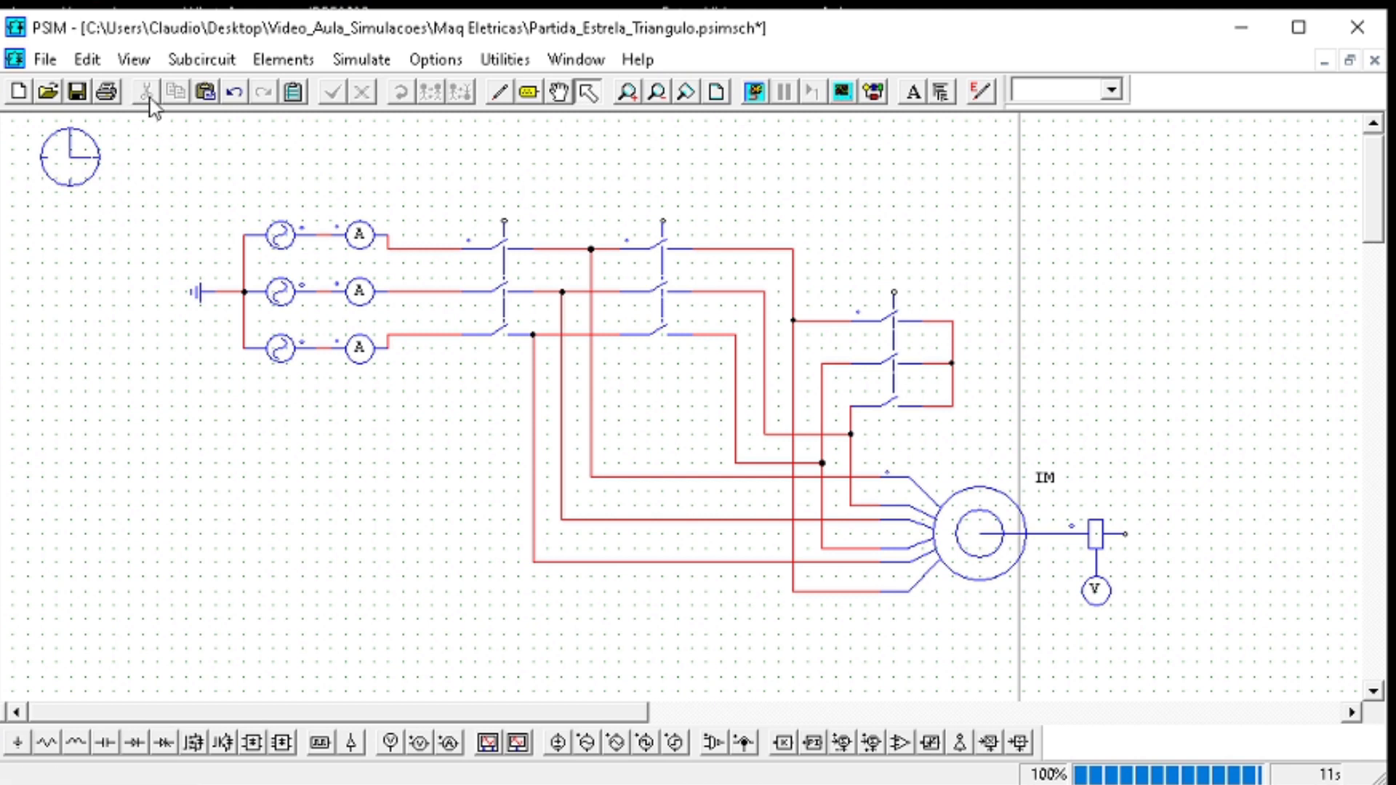
click(77, 91)
Move the whole circuit except the simulation control clock down to free space above the switches
drag(1196, 676, 143, 165)
drag(542, 294, 557, 336)
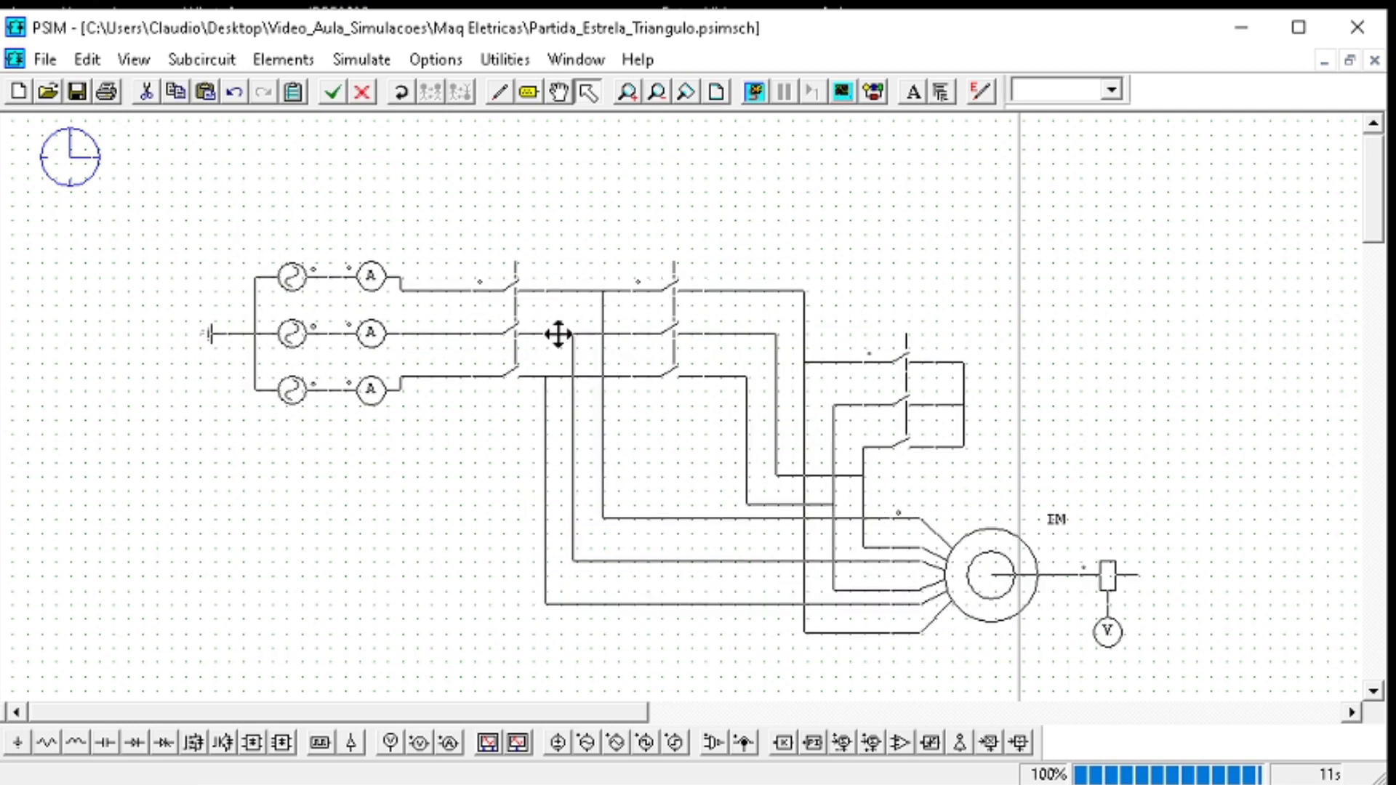
click(1224, 260)
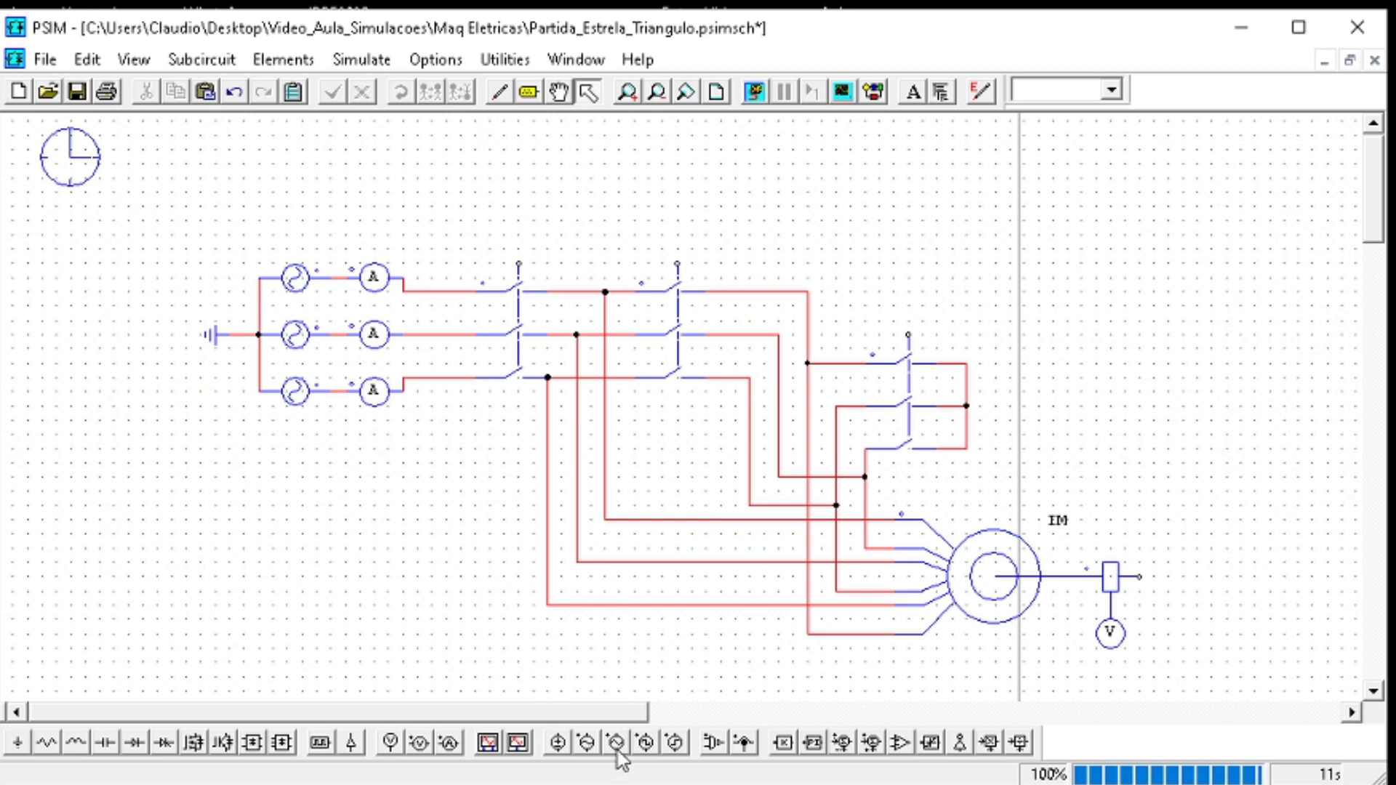
Place a step voltage source above the first switch and a downward-pointing on-off switch controller on that switch's control node
click(675, 742)
click(445, 213)
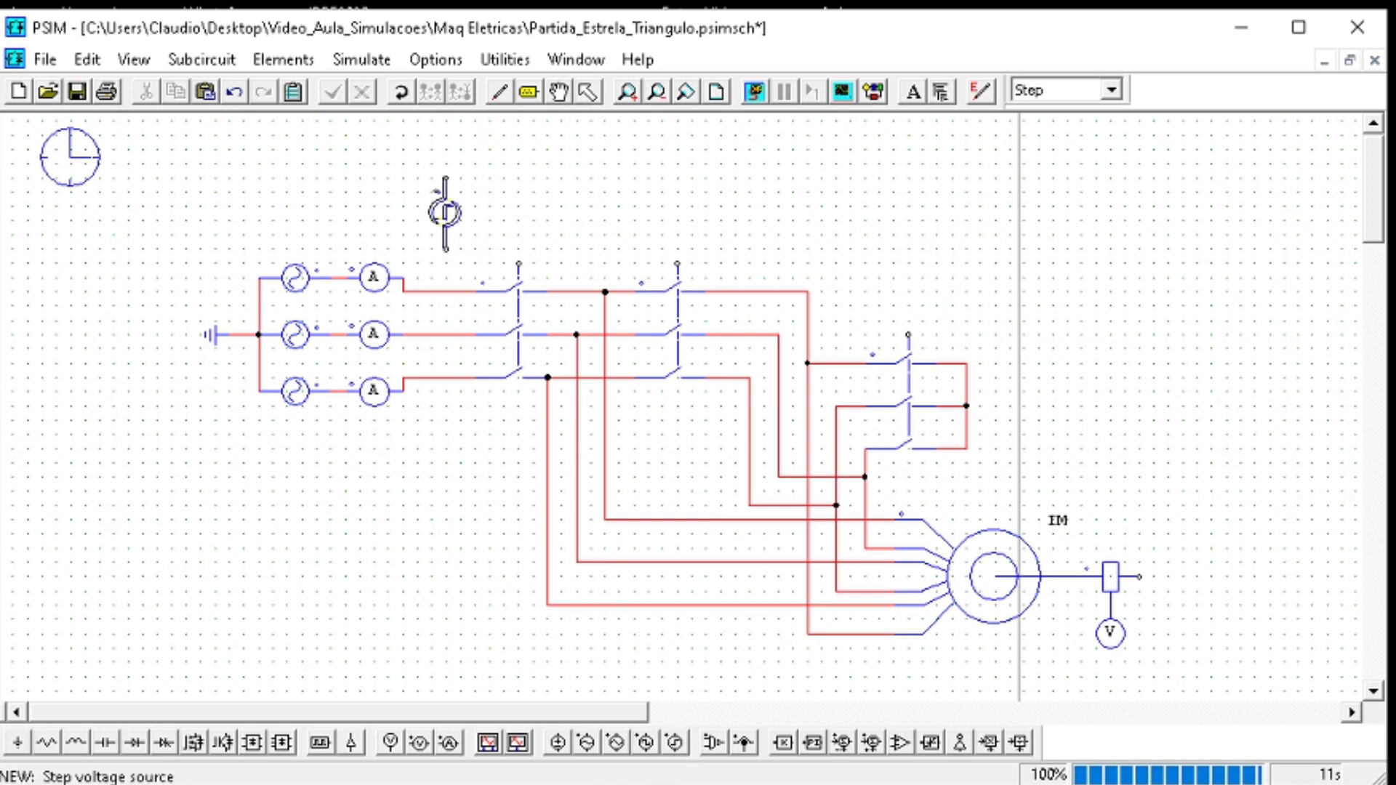
key(Escape)
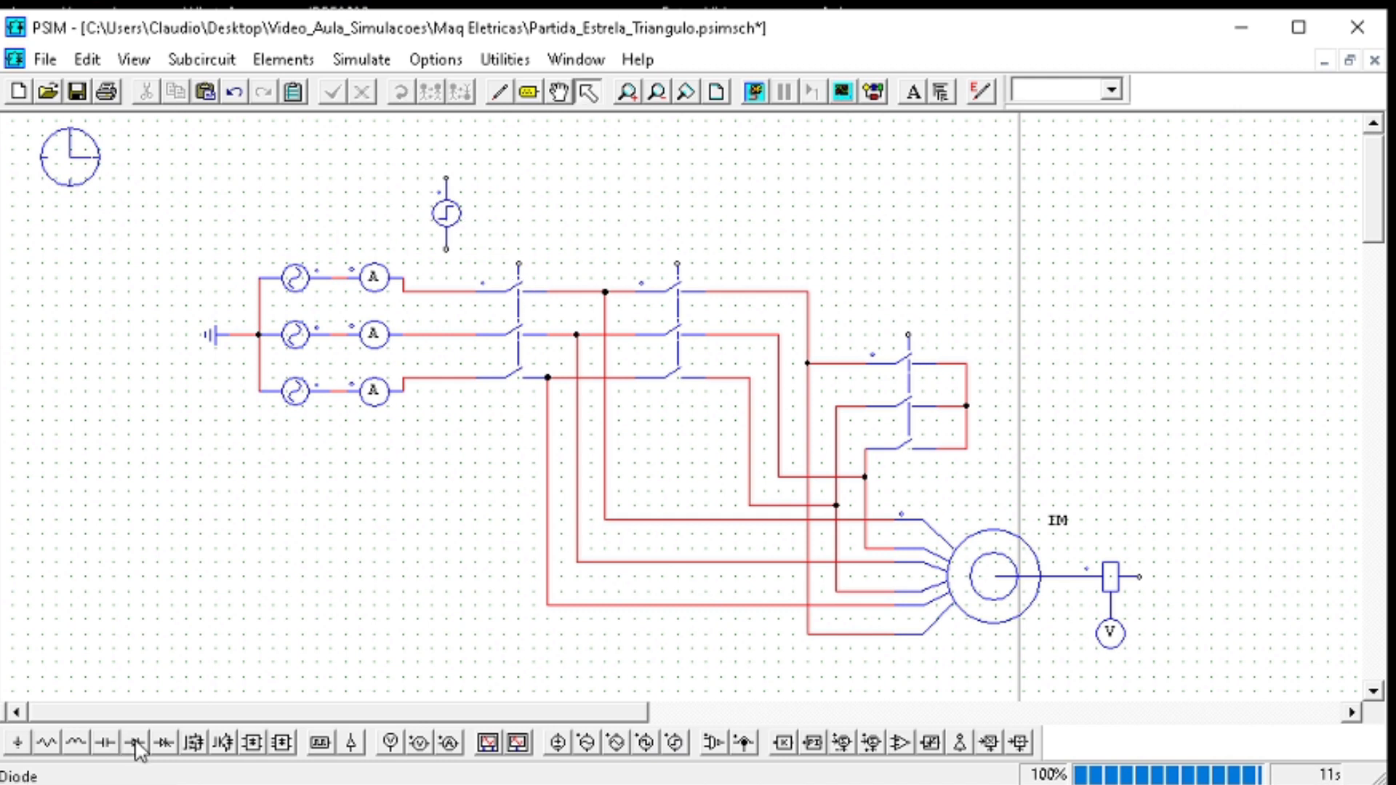
click(352, 742)
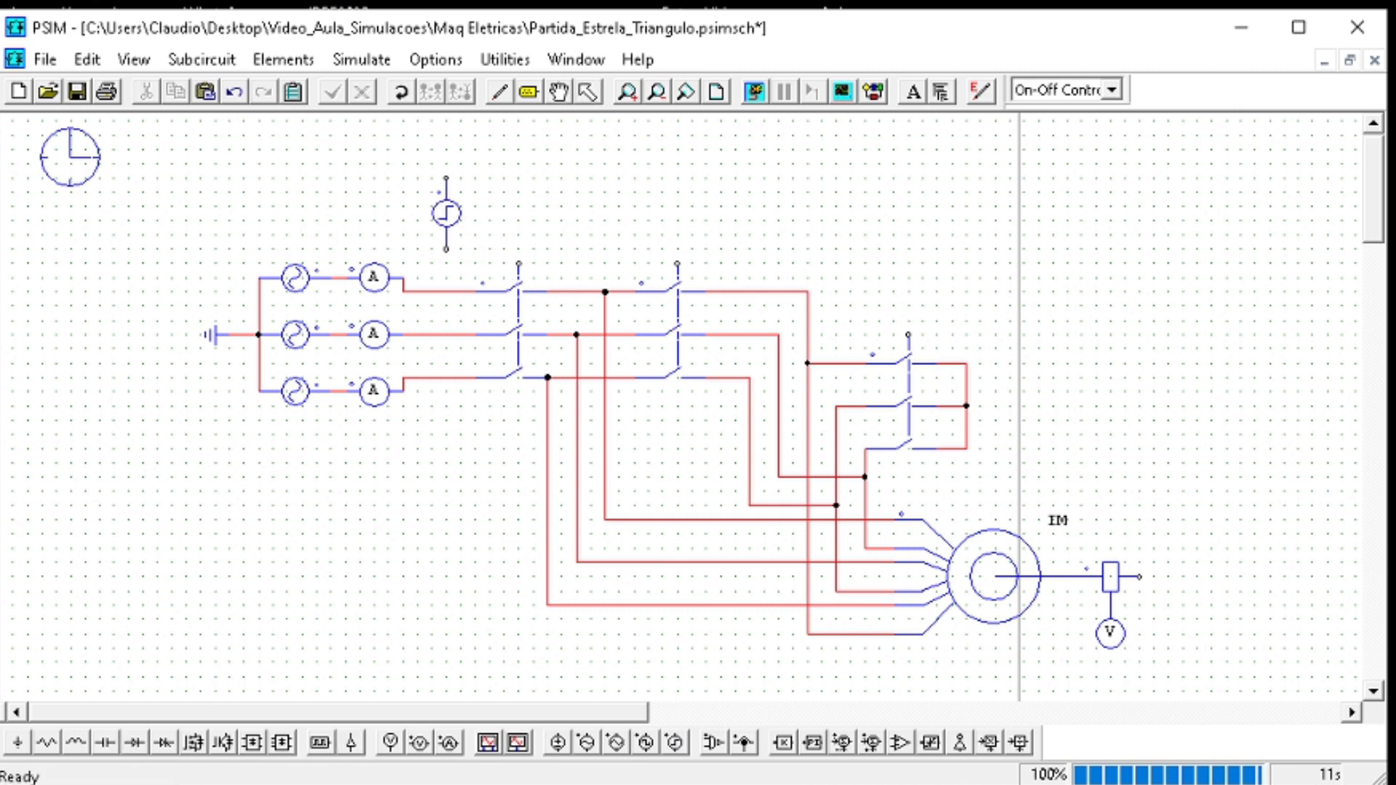
click(516, 198)
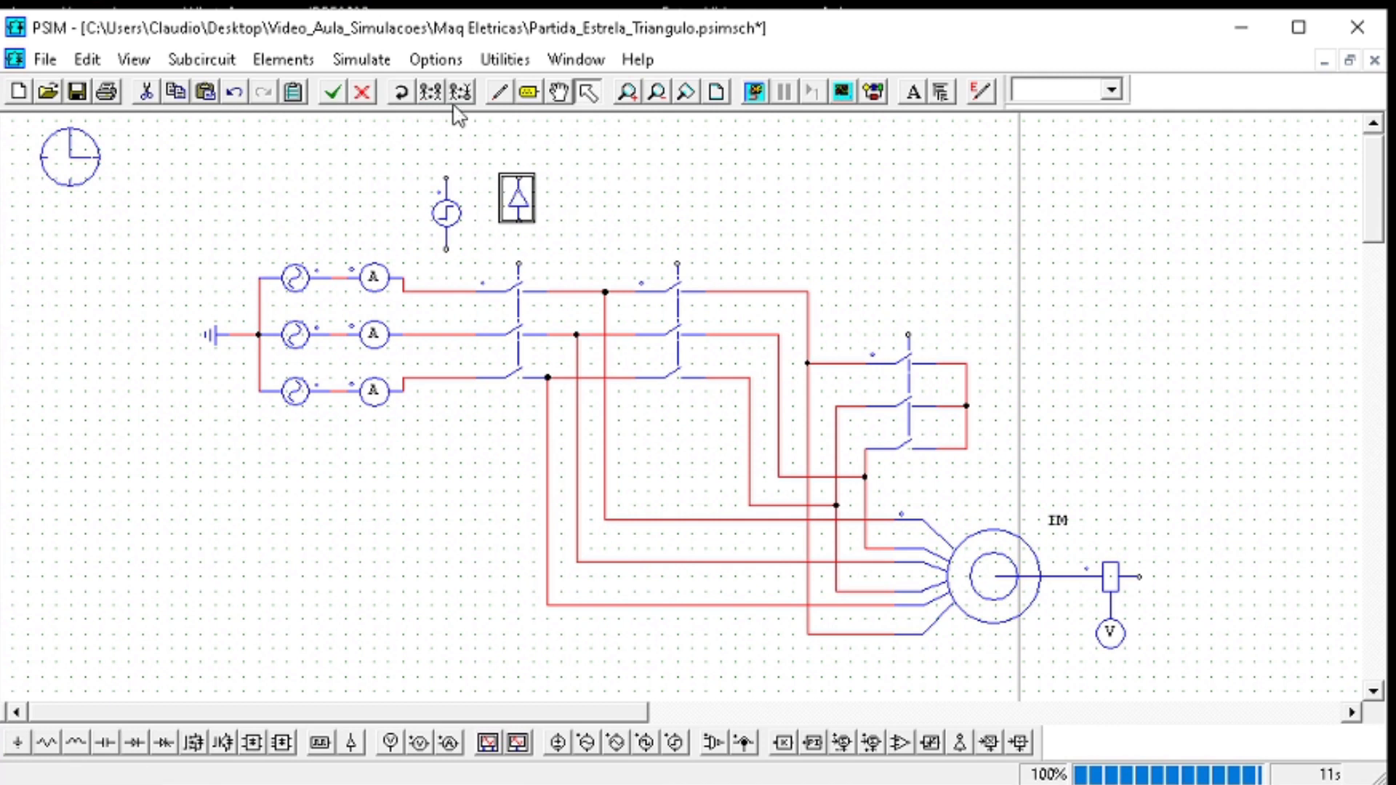
drag(517, 200, 517, 244)
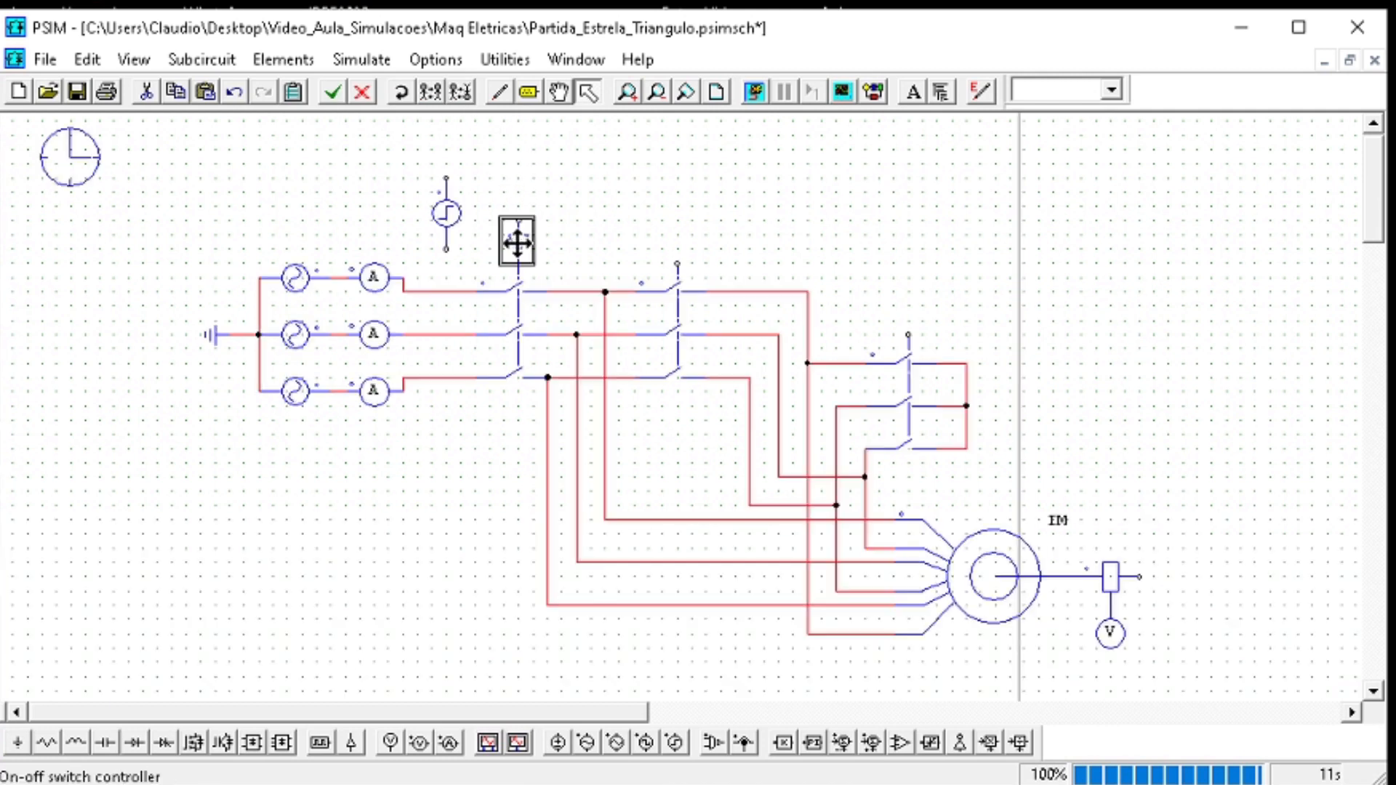
Wire the step source's upper terminal to the on-off controller's input and attach a ground to its lower terminal
click(499, 92)
drag(446, 177, 519, 225)
key(Escape)
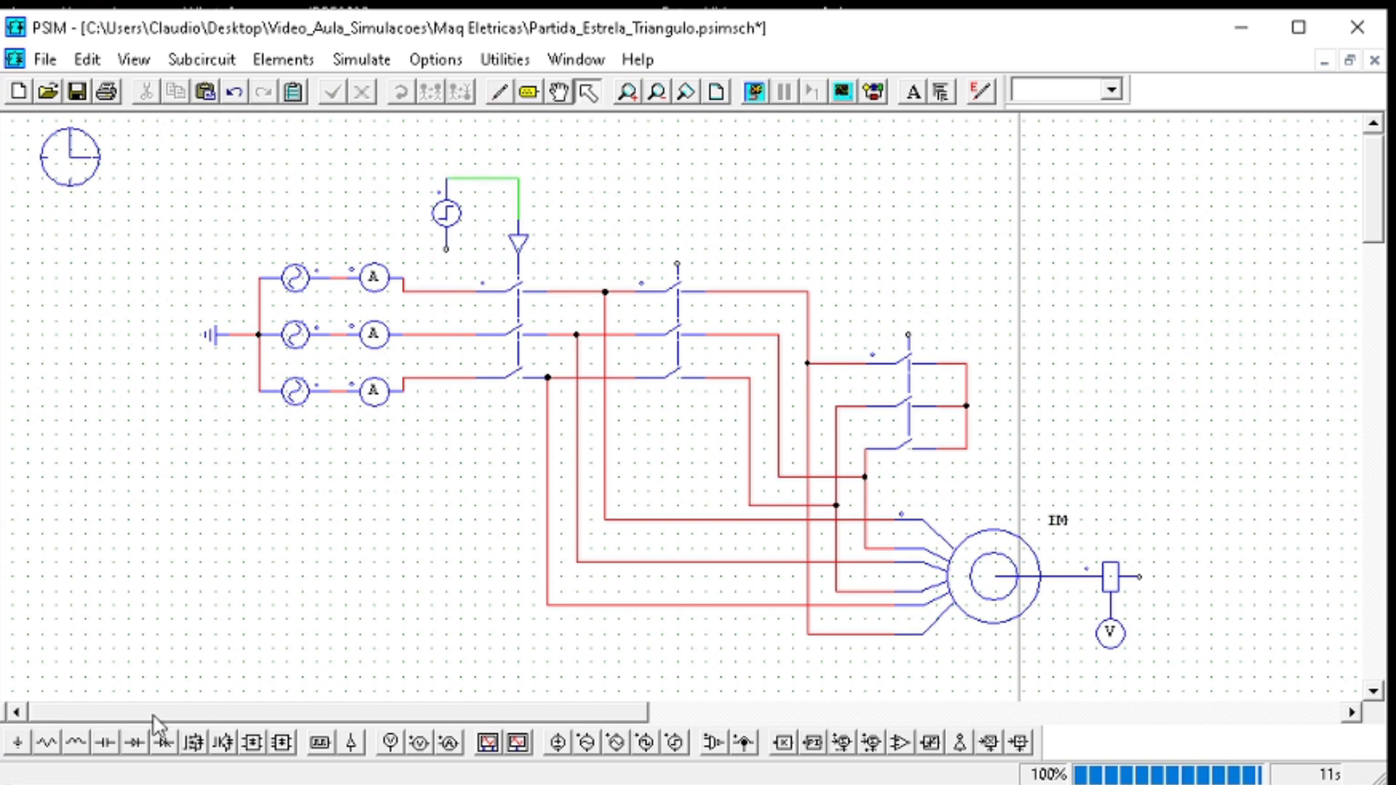
click(17, 743)
key(Escape)
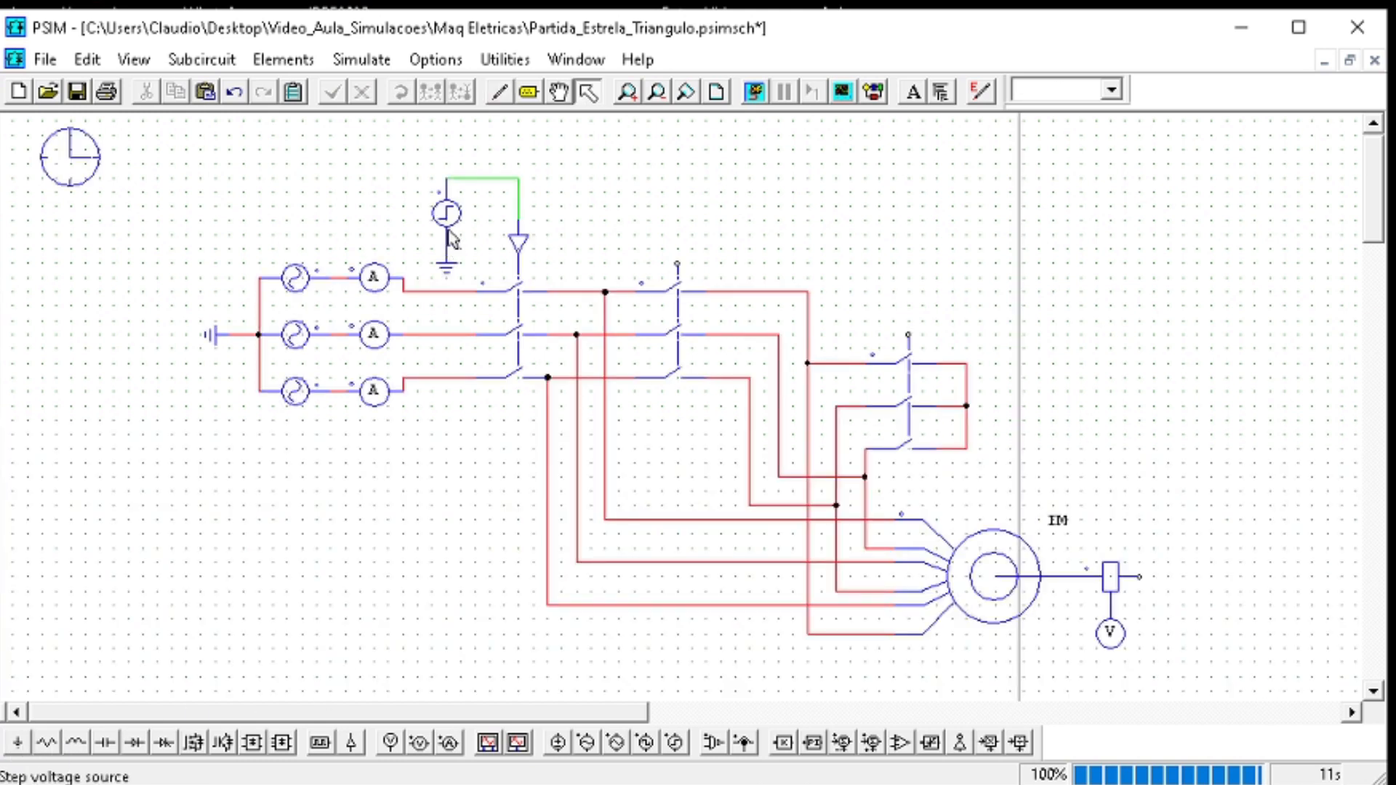
Review the name, Vstep and Tstep parameters of the first switch's step voltage source
double_click(446, 213)
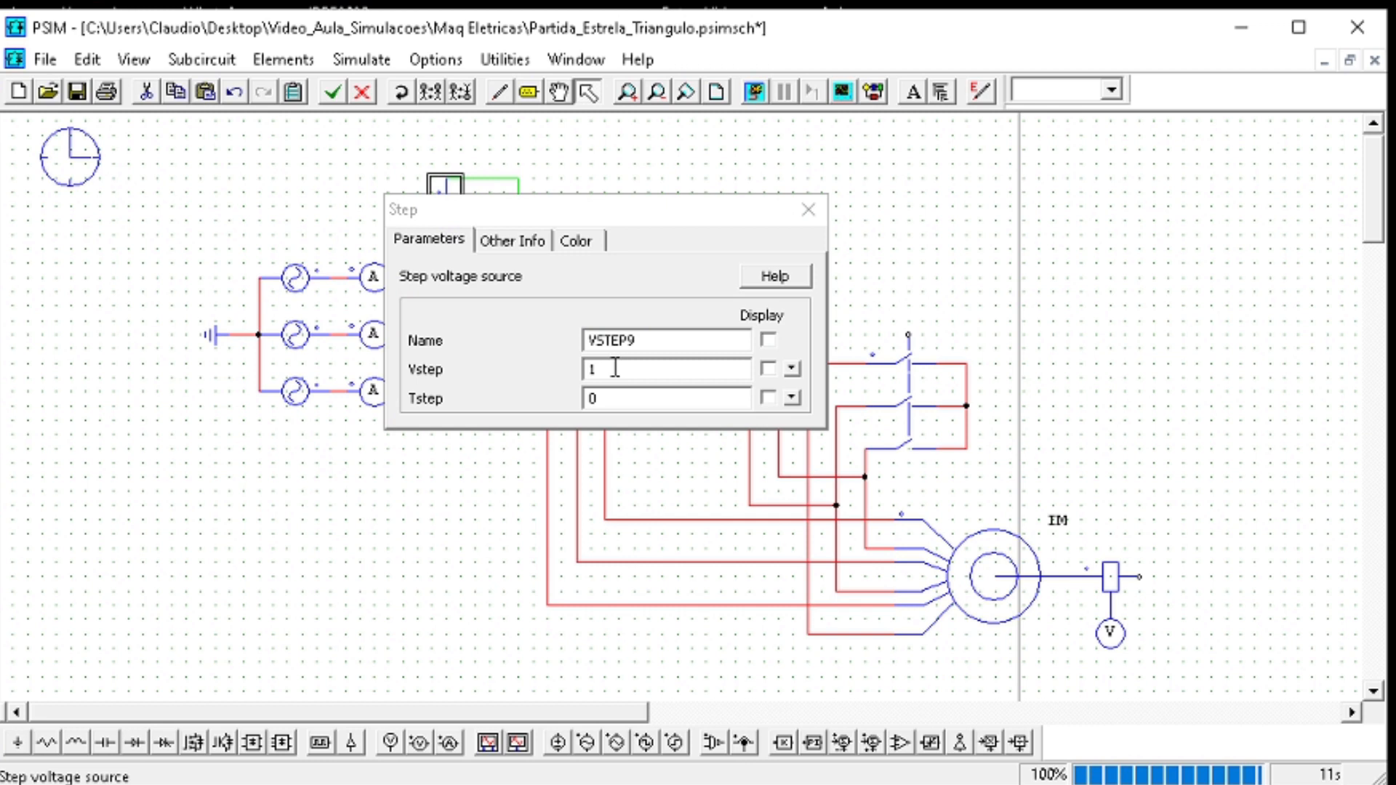
click(615, 368)
drag(634, 341, 572, 342)
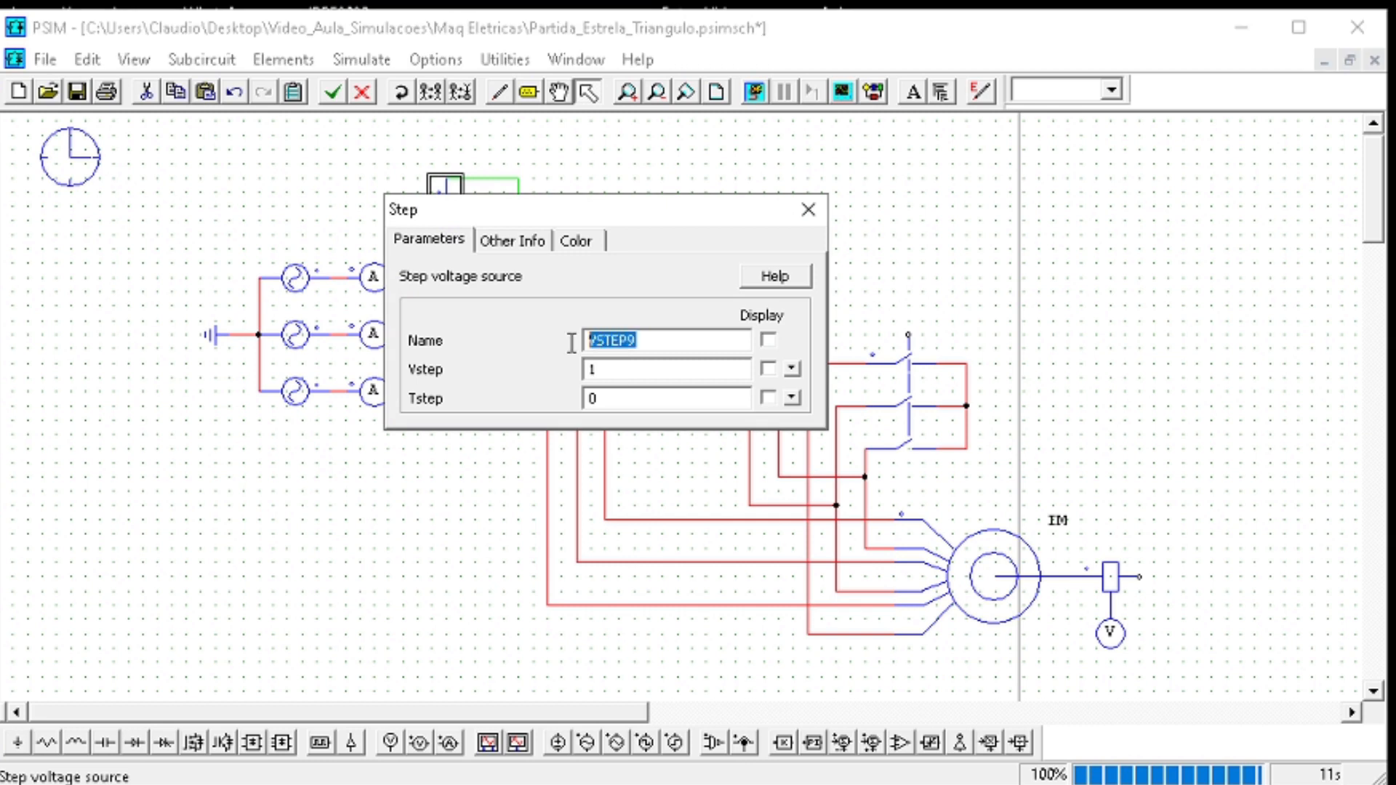
click(633, 368)
click(650, 401)
click(808, 210)
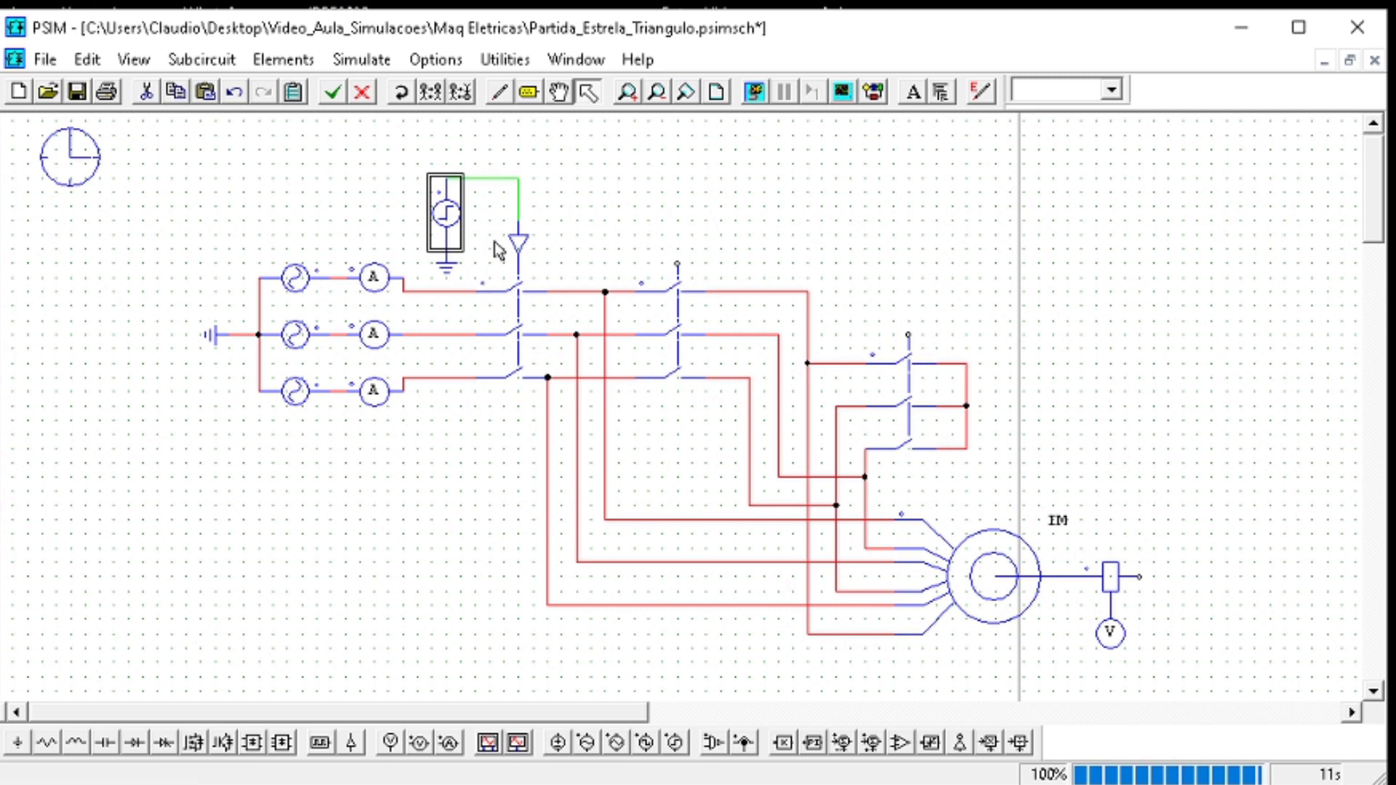
Copy the step source, ground, wire and on-off controller, and paste the duplicate onto the second switch's control node
drag(571, 285, 410, 164)
drag(560, 158, 420, 288)
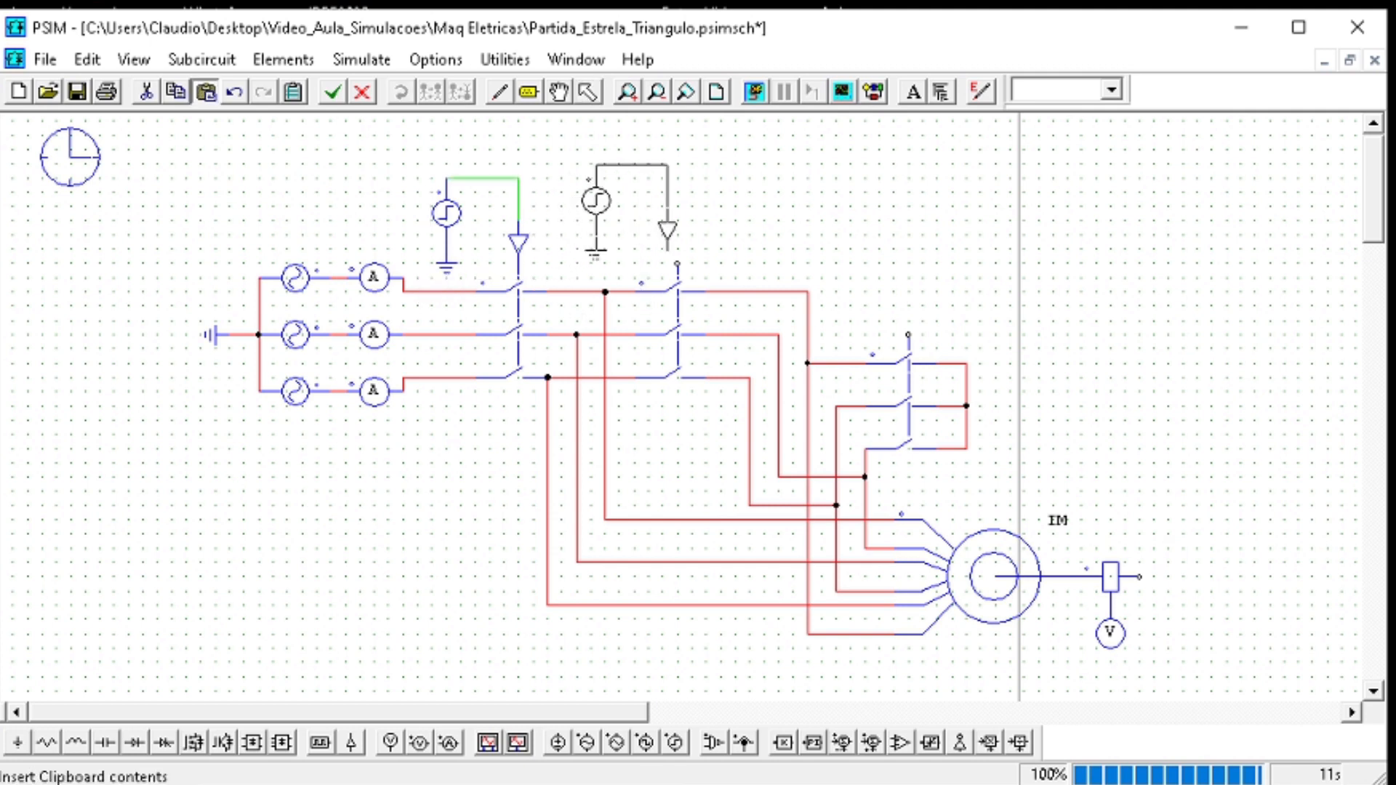
click(648, 211)
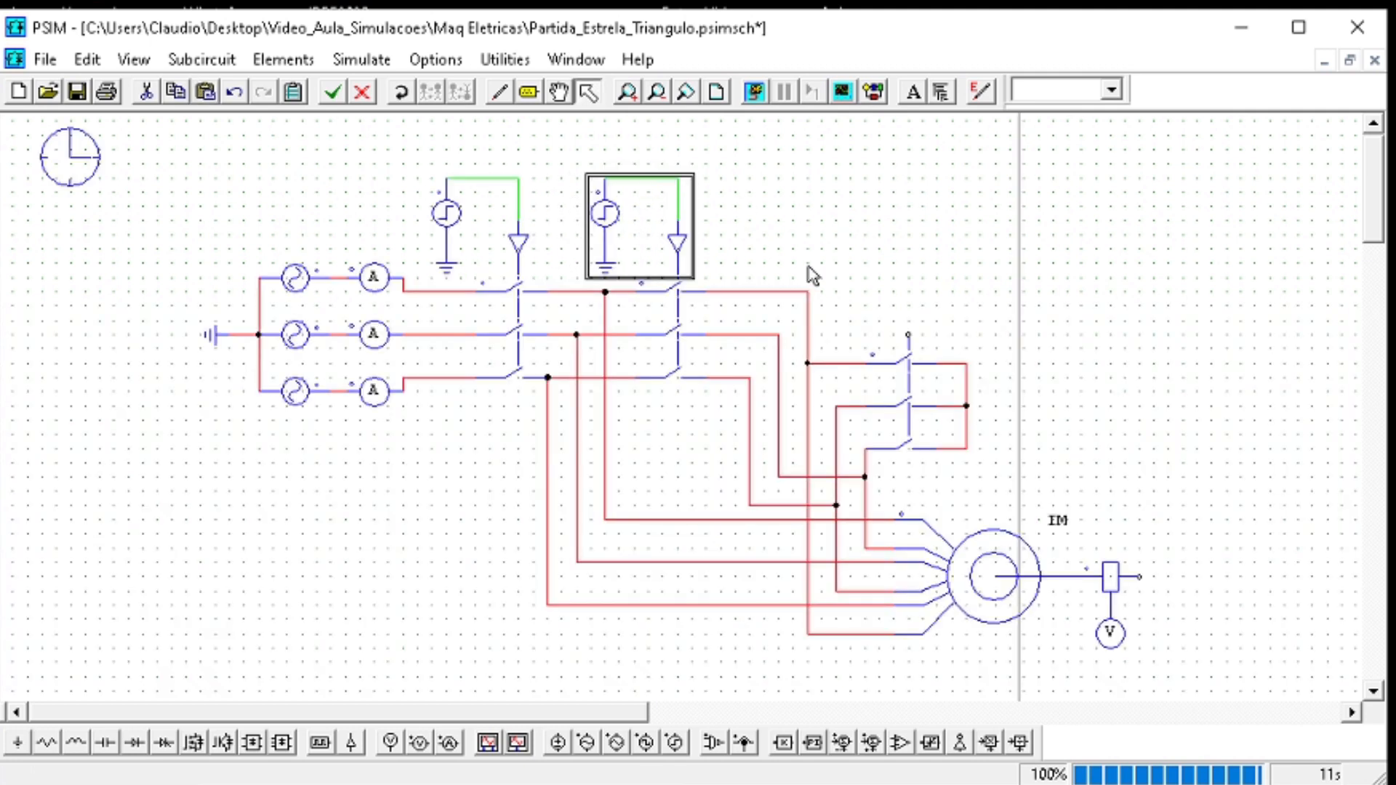
Paste the copied step source, ground, wire and on-off controller onto the third switch's control node
key(ctrl+v)
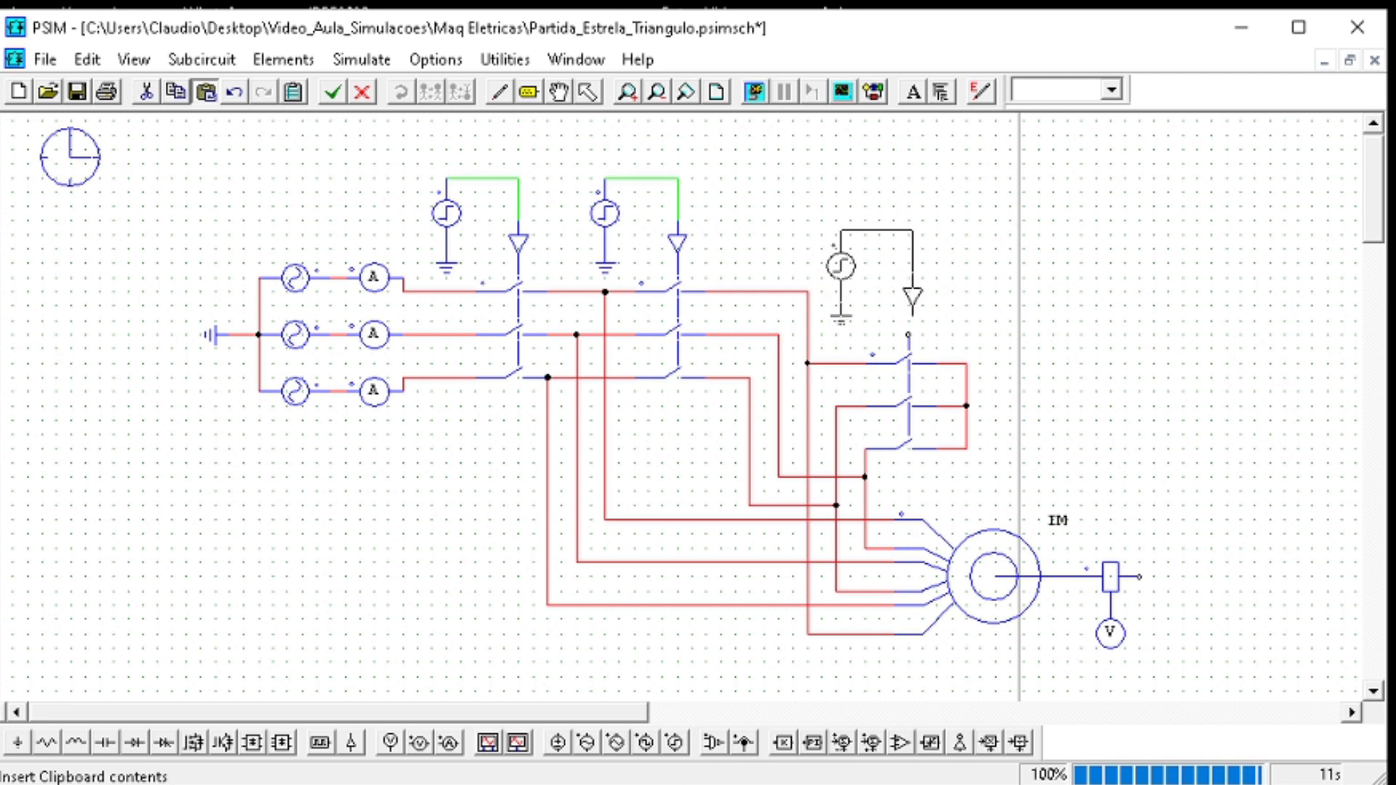
click(870, 291)
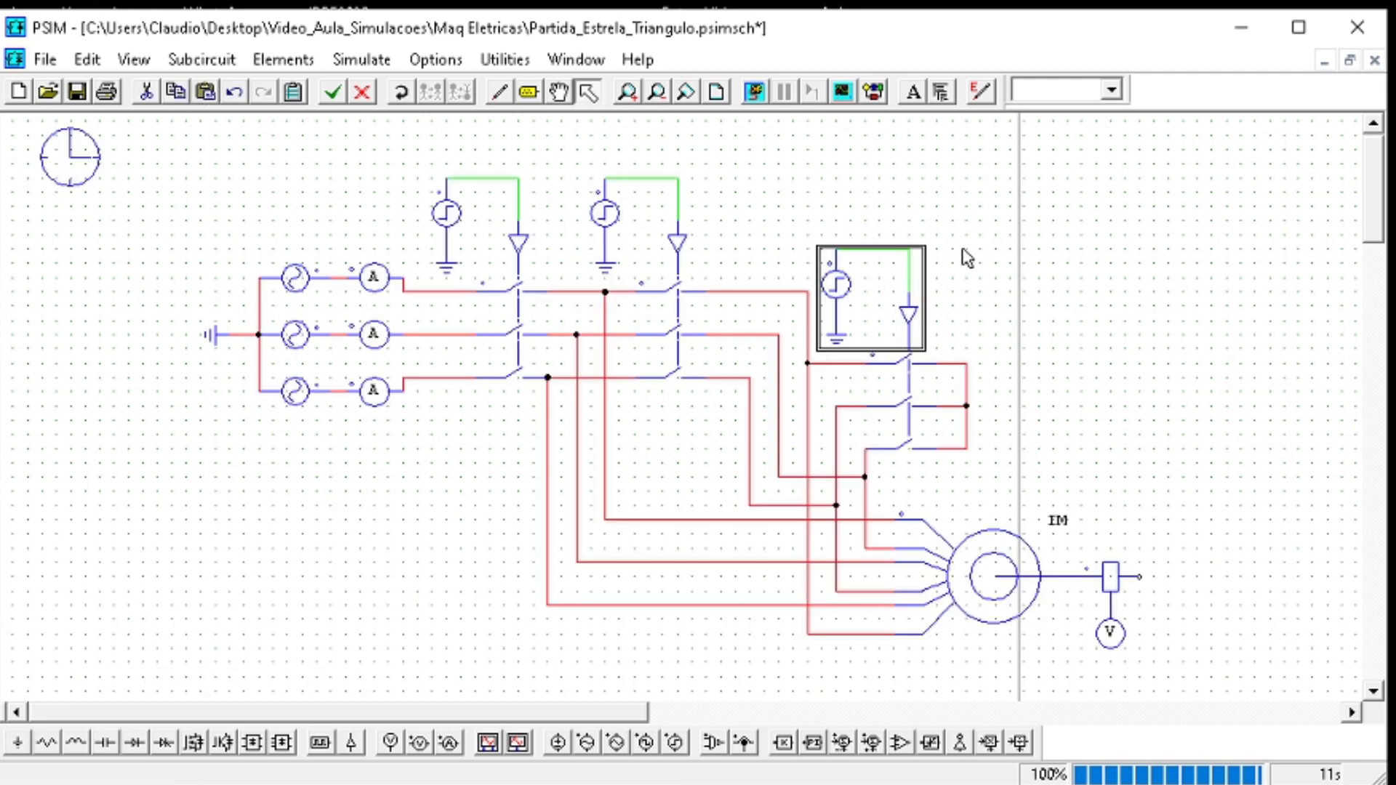
click(777, 245)
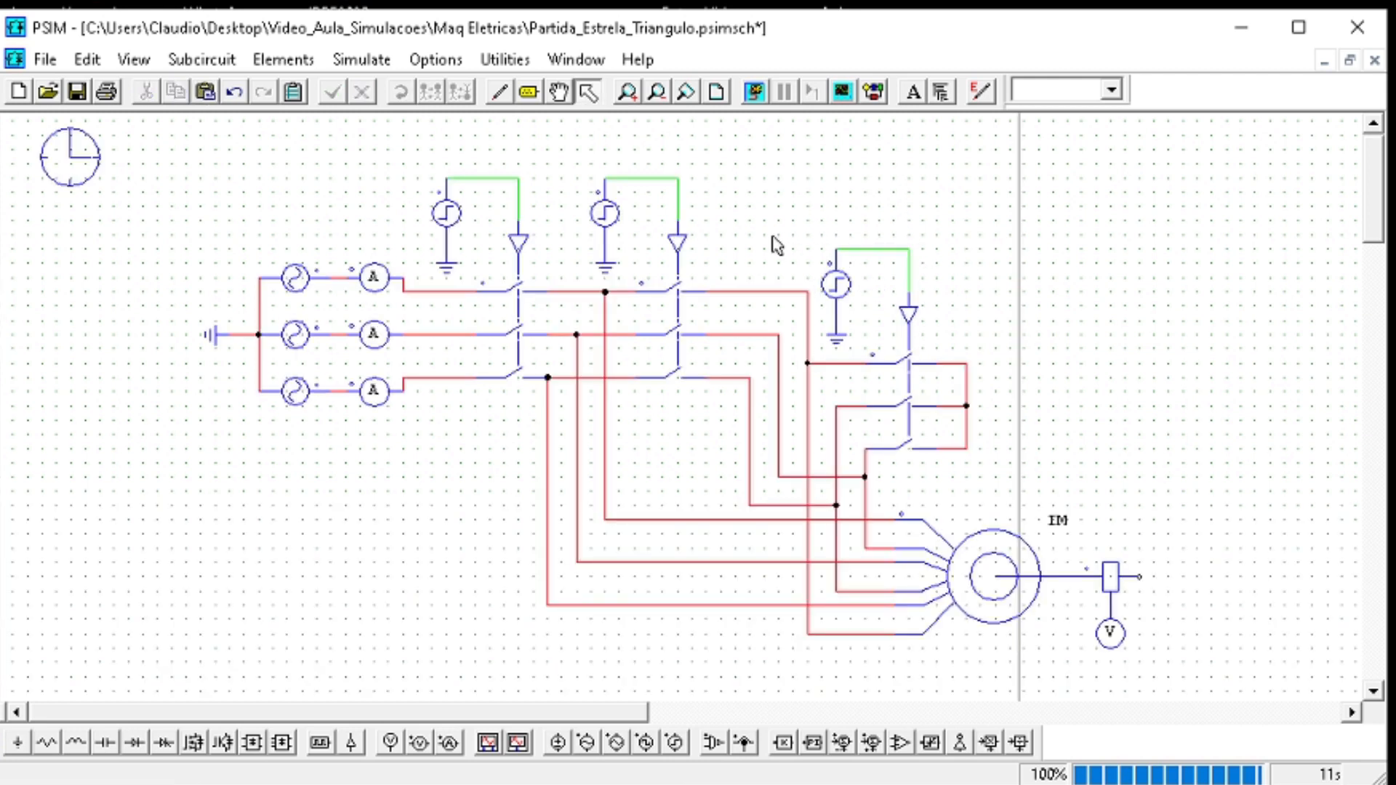
click(829, 301)
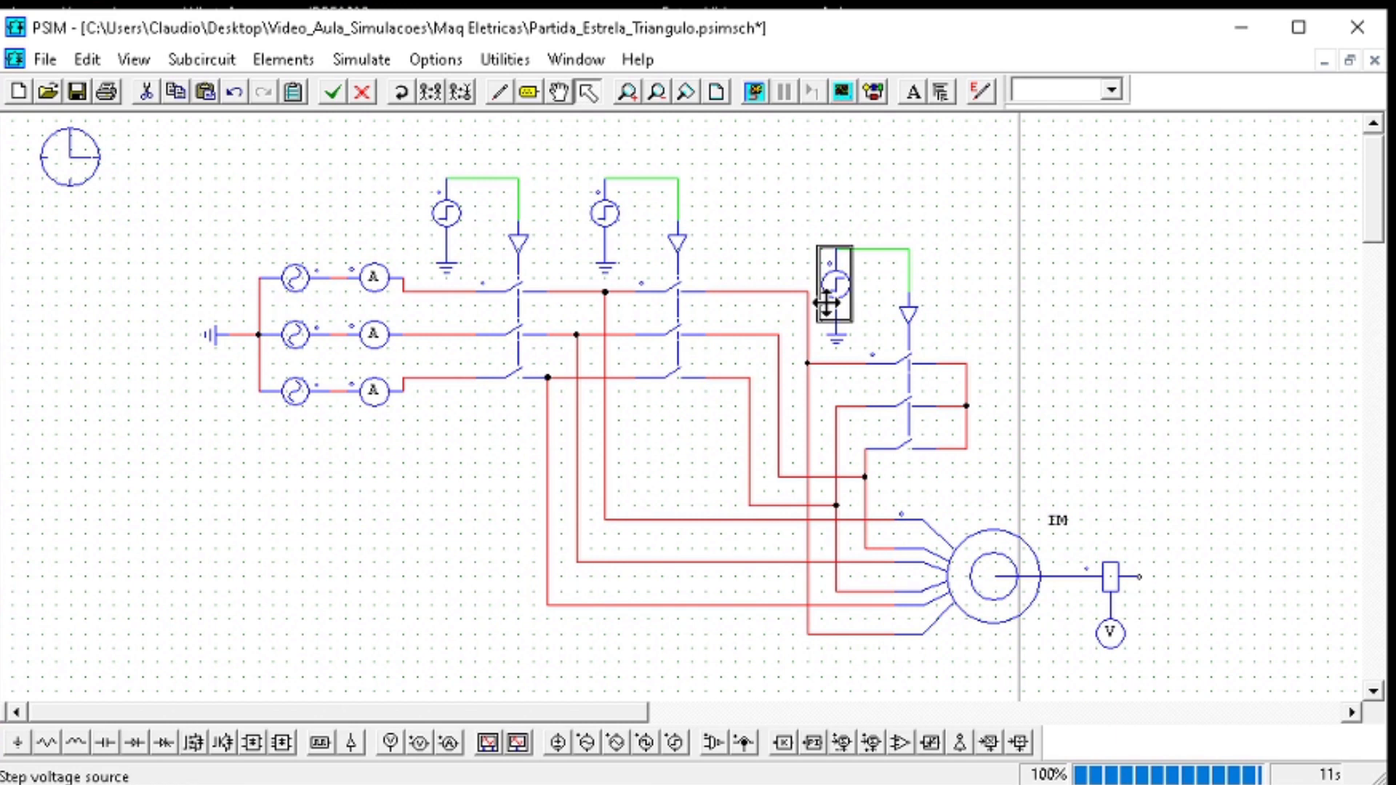
Set Tstep to 4 on the second switch's step voltage source
double_click(609, 211)
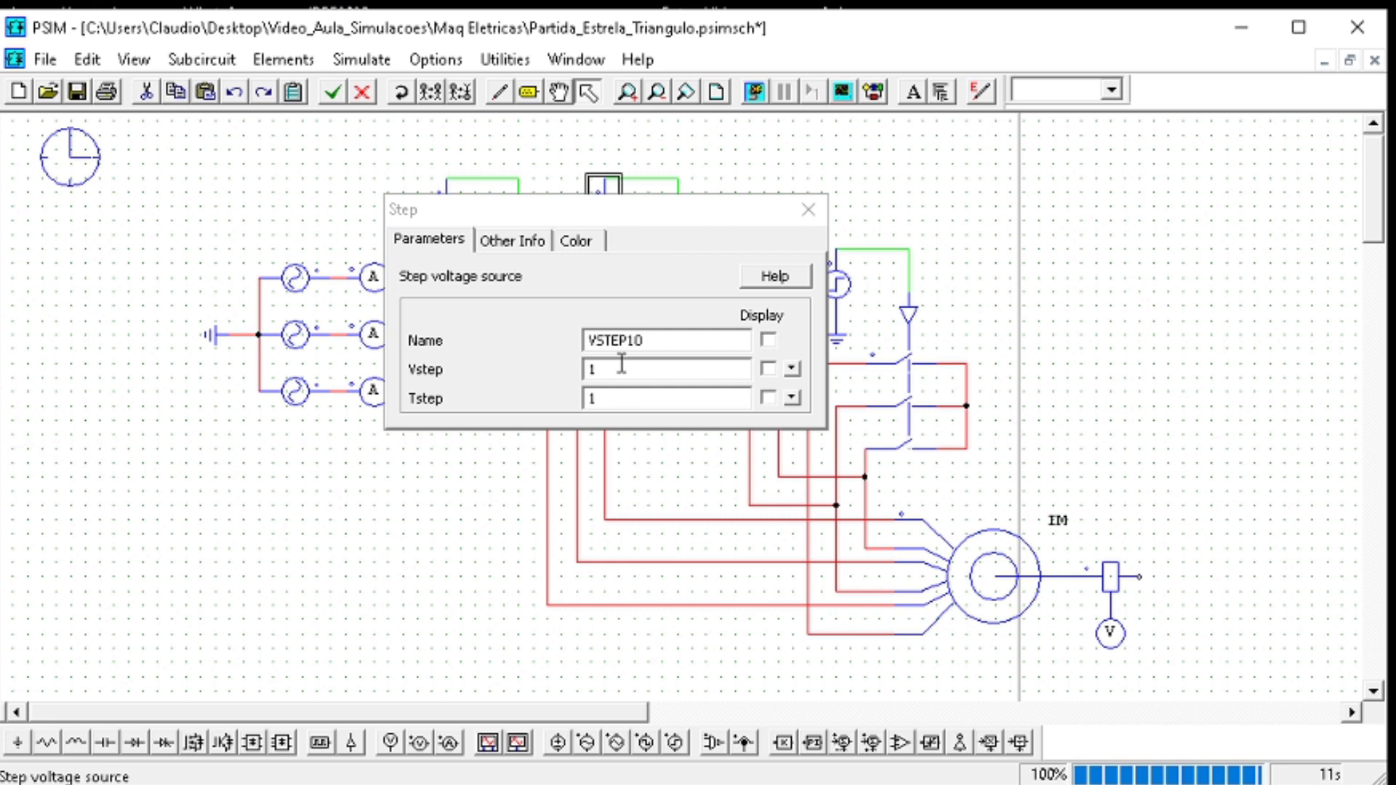
click(607, 395)
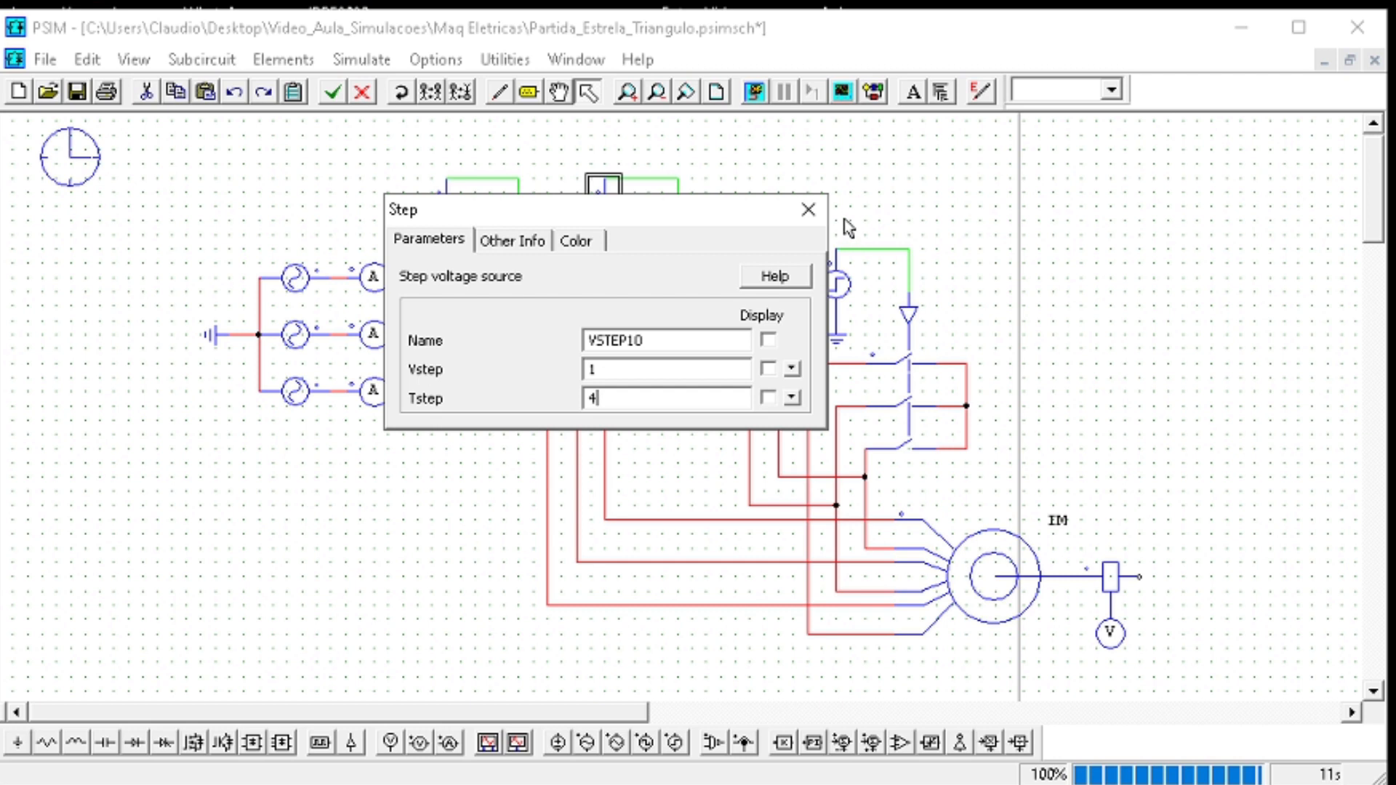
click(810, 210)
Check the third switch's step source parameters and delete that source with its ground and wire, keeping the on-off controller
double_click(842, 288)
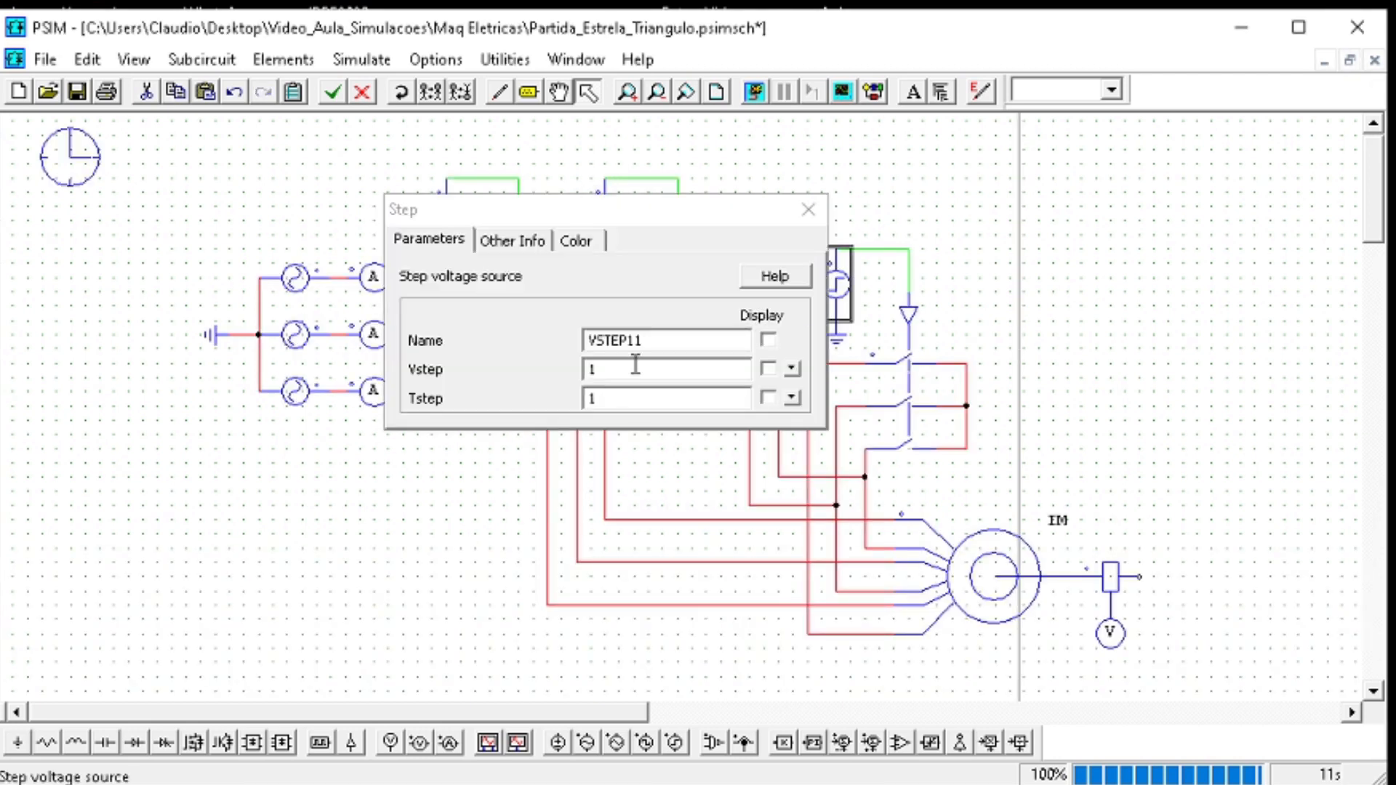
click(809, 210)
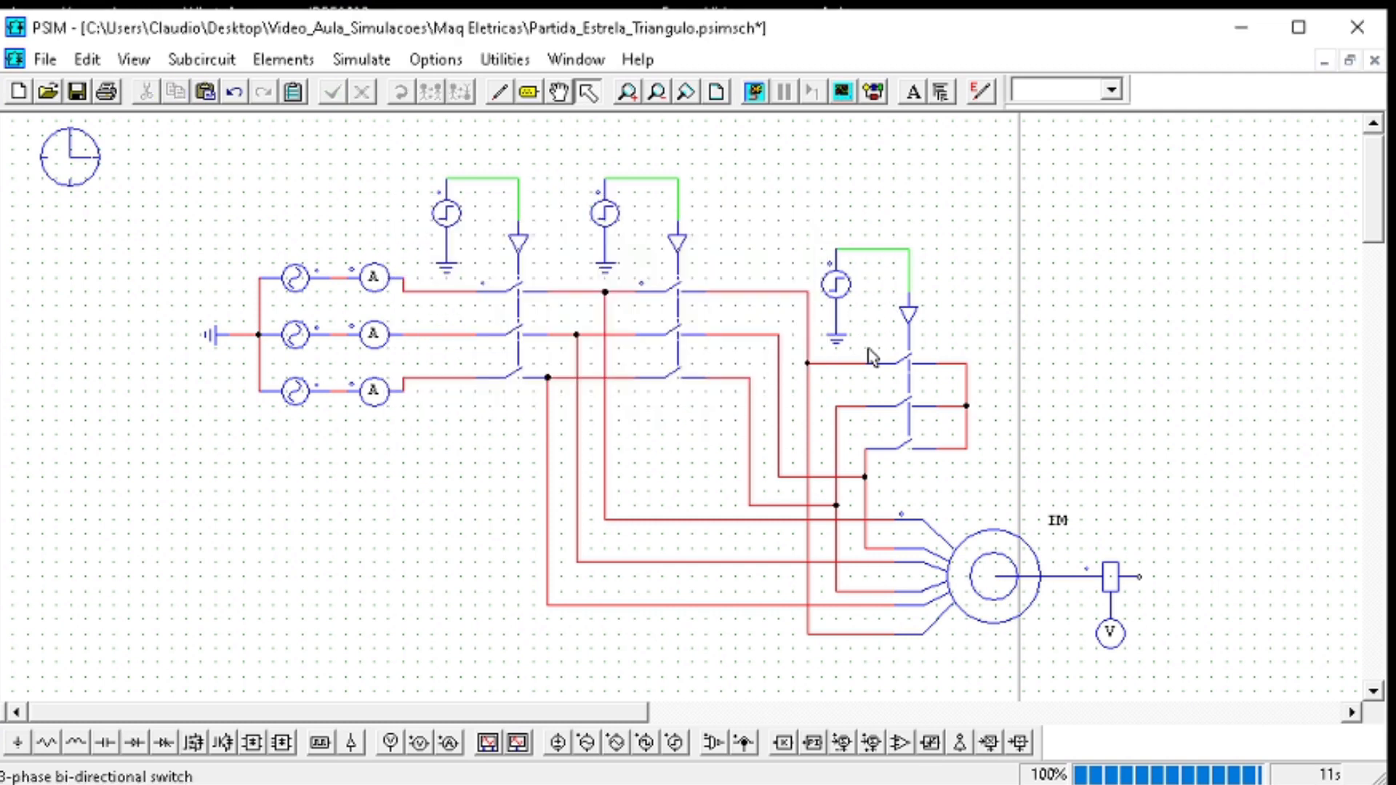
drag(859, 273, 907, 292)
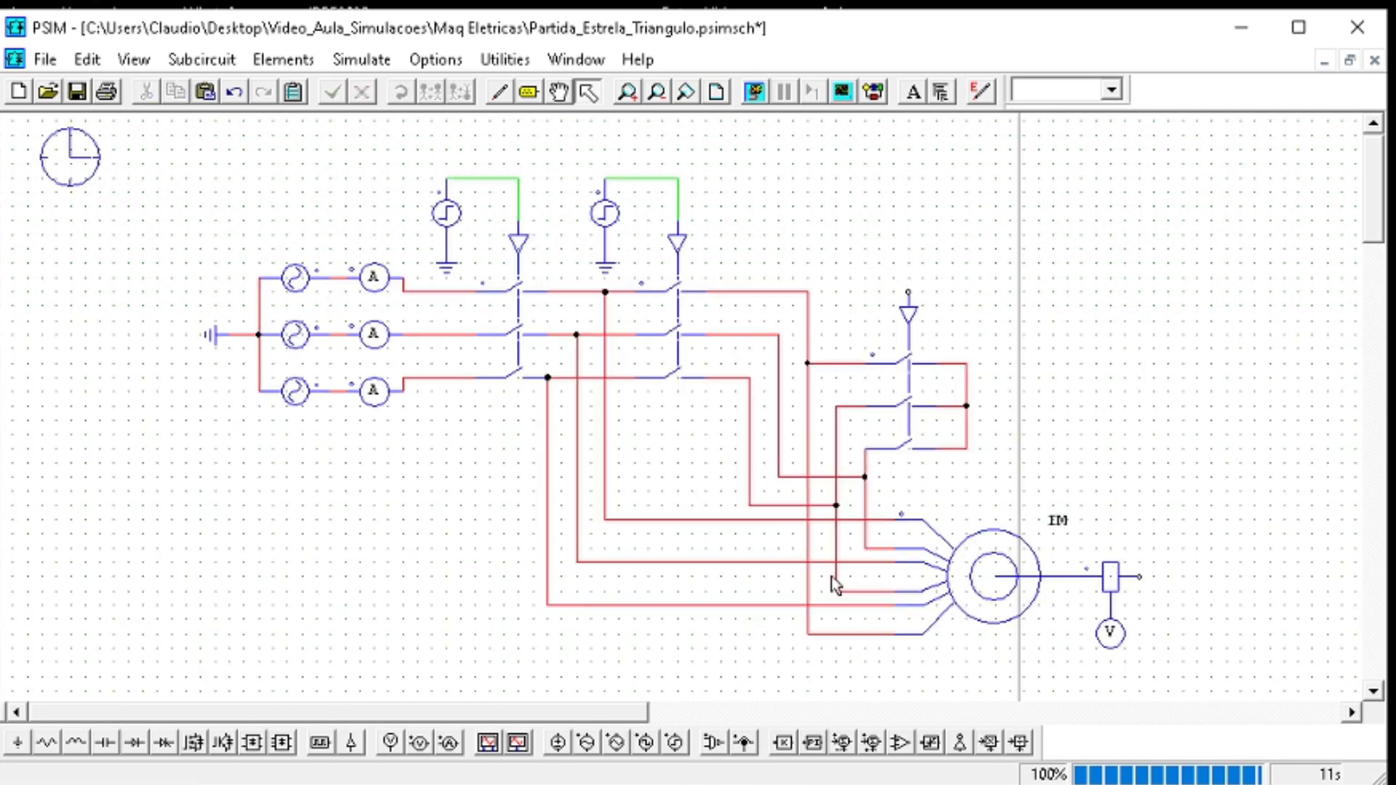
Place two step voltage sources above the third switch's on-off controller
click(674, 741)
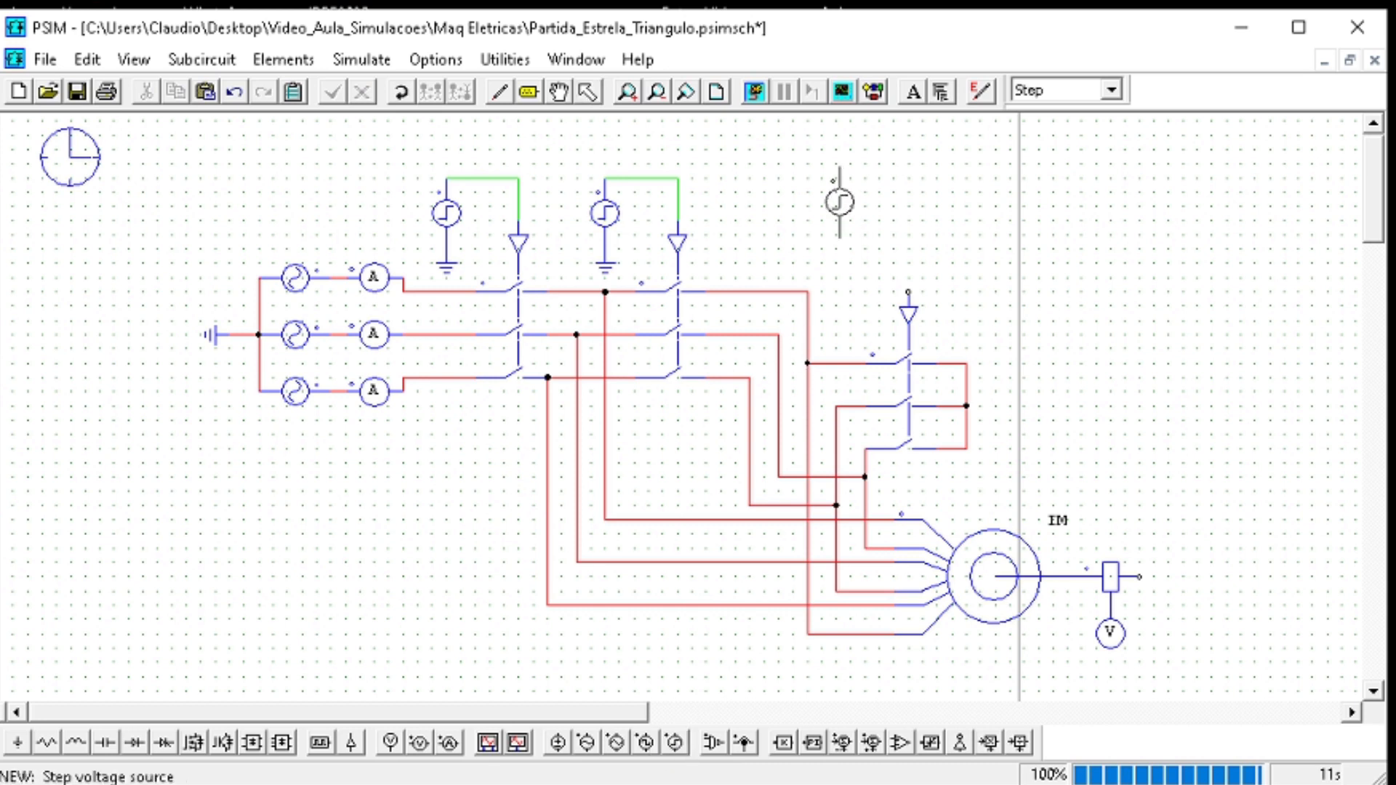
click(837, 200)
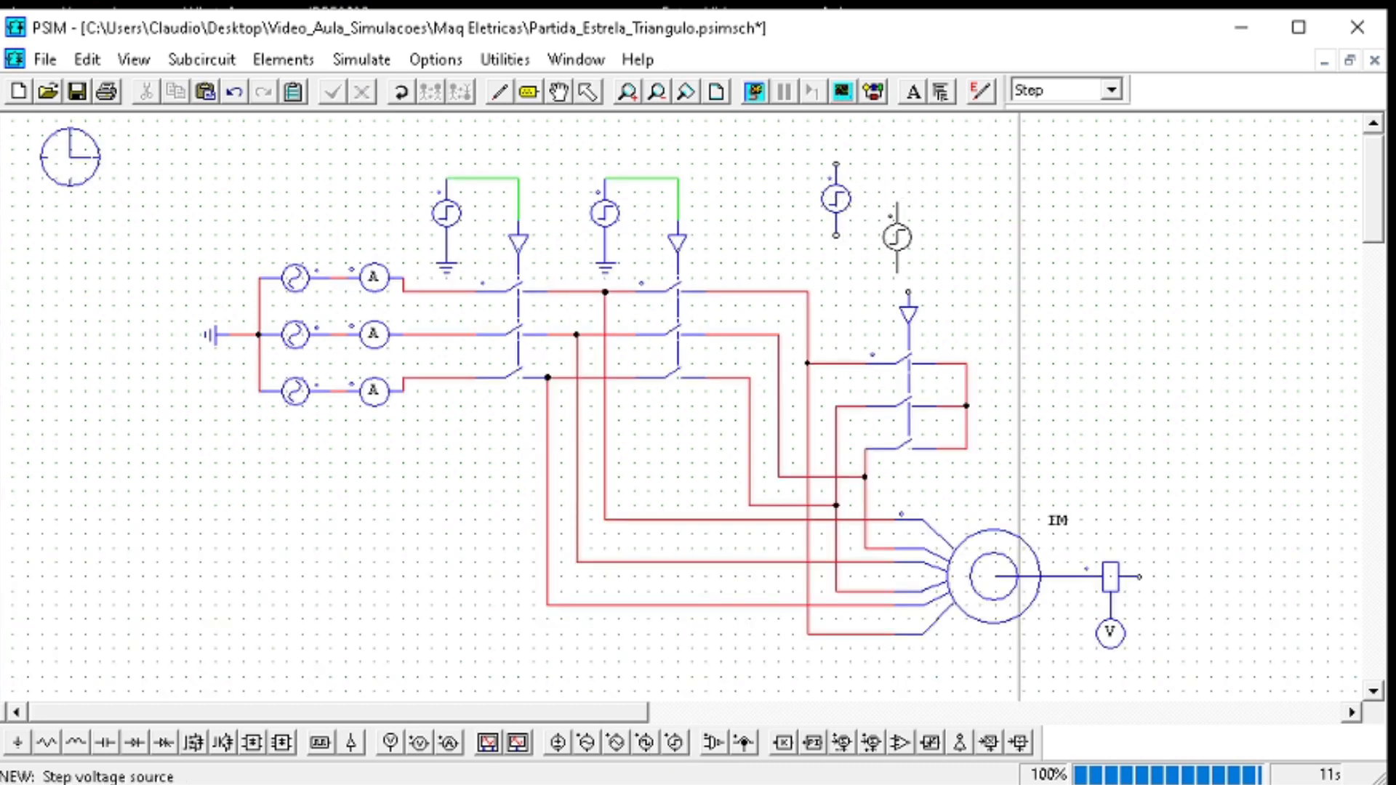
click(882, 253)
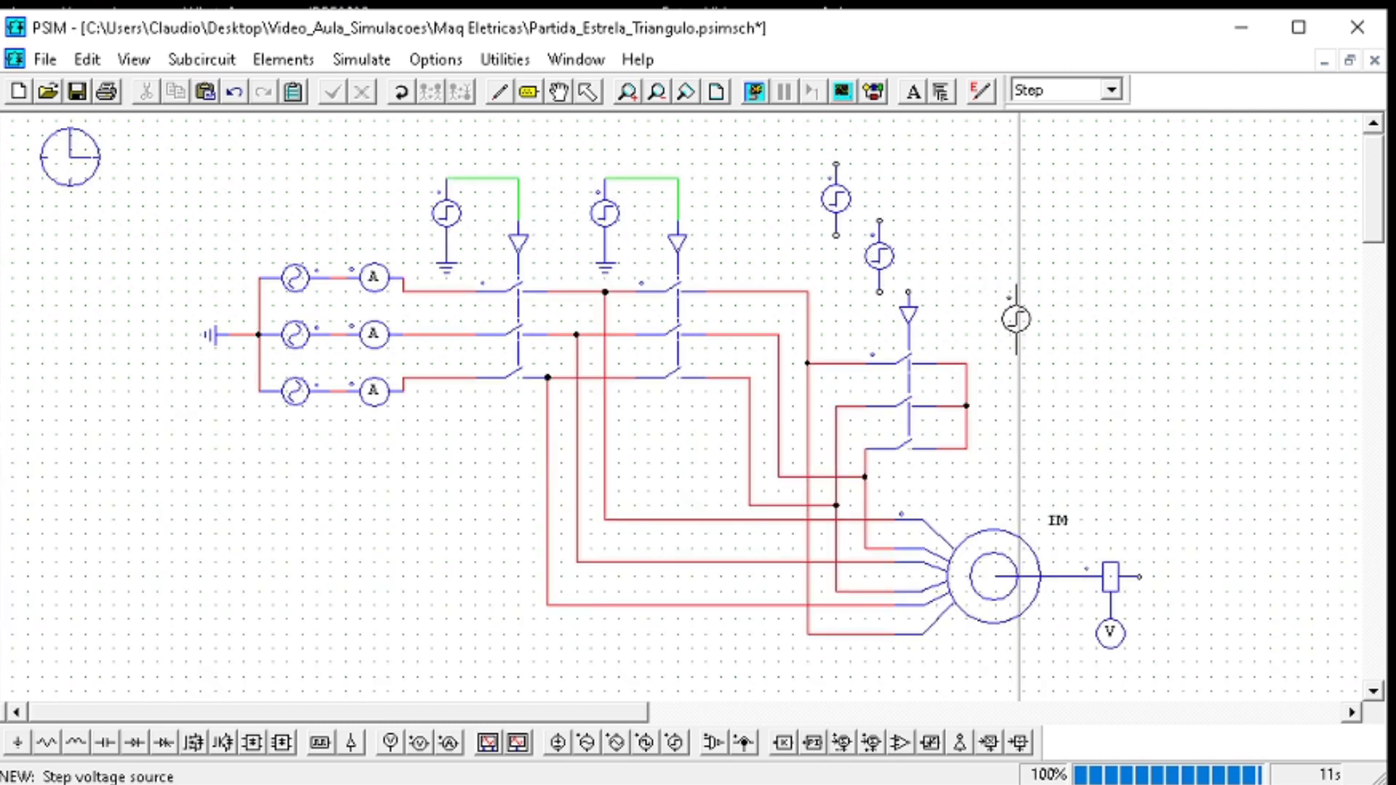
key(Escape)
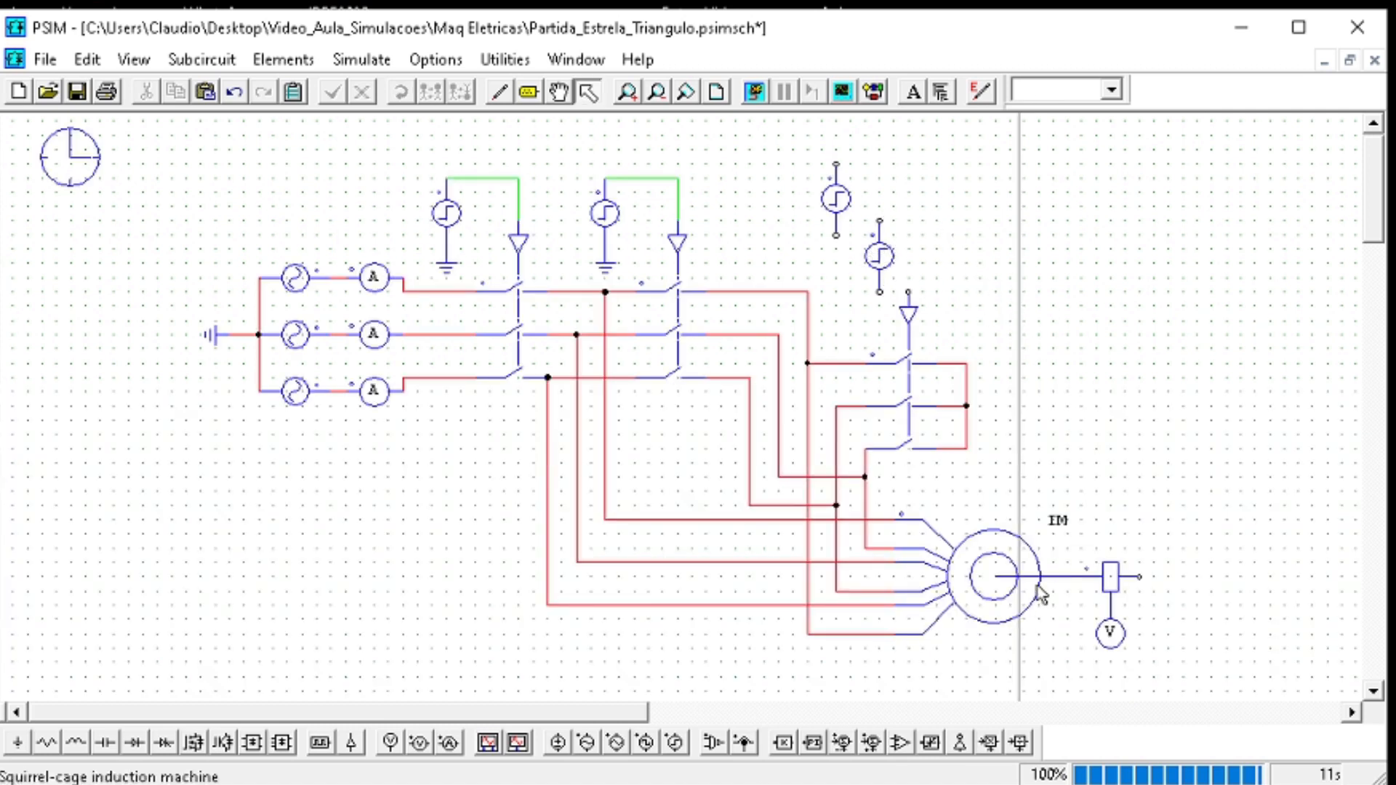
Place a two-input summer (+/-) above the third switch and move the two step sources onto its plus and minus inputs
click(843, 742)
click(865, 164)
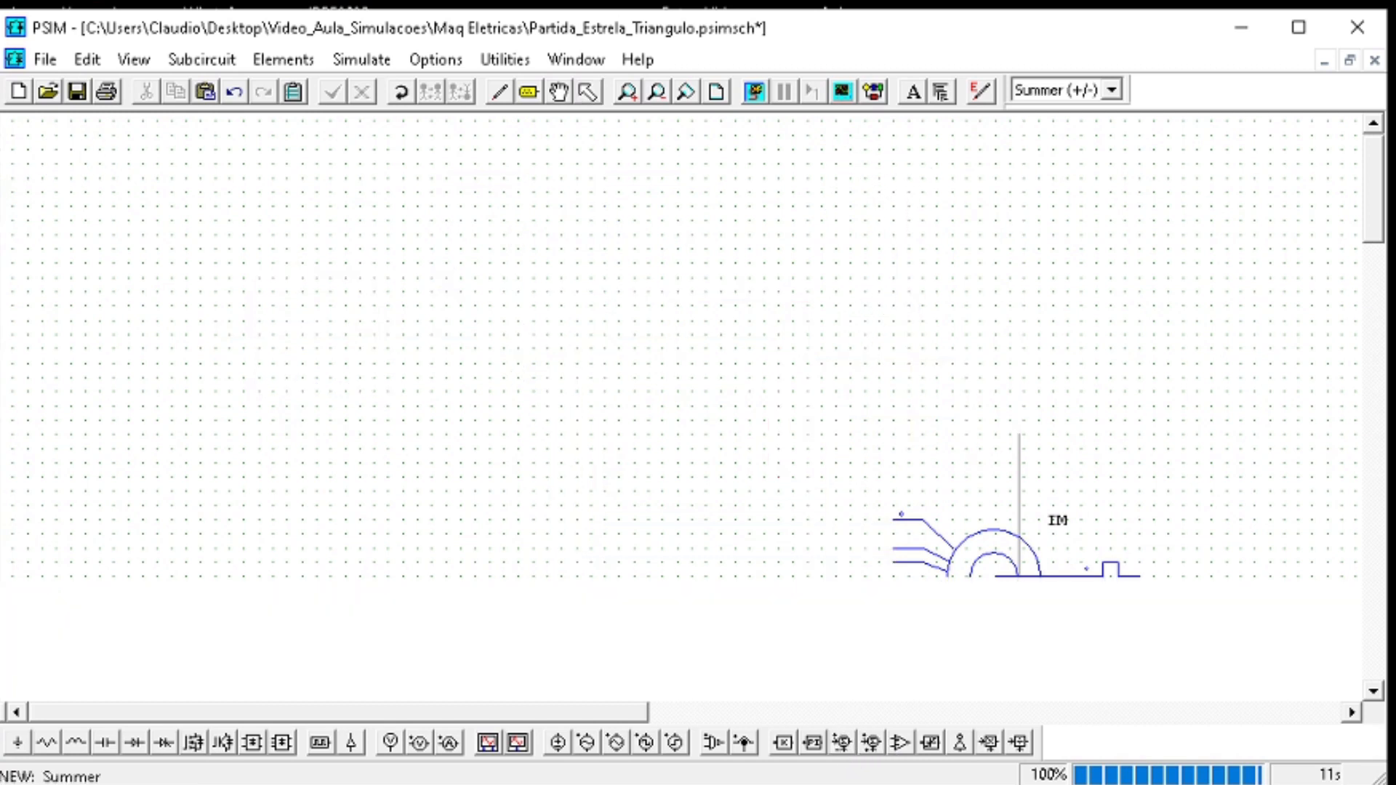
drag(837, 204, 822, 198)
drag(879, 255, 864, 226)
click(865, 320)
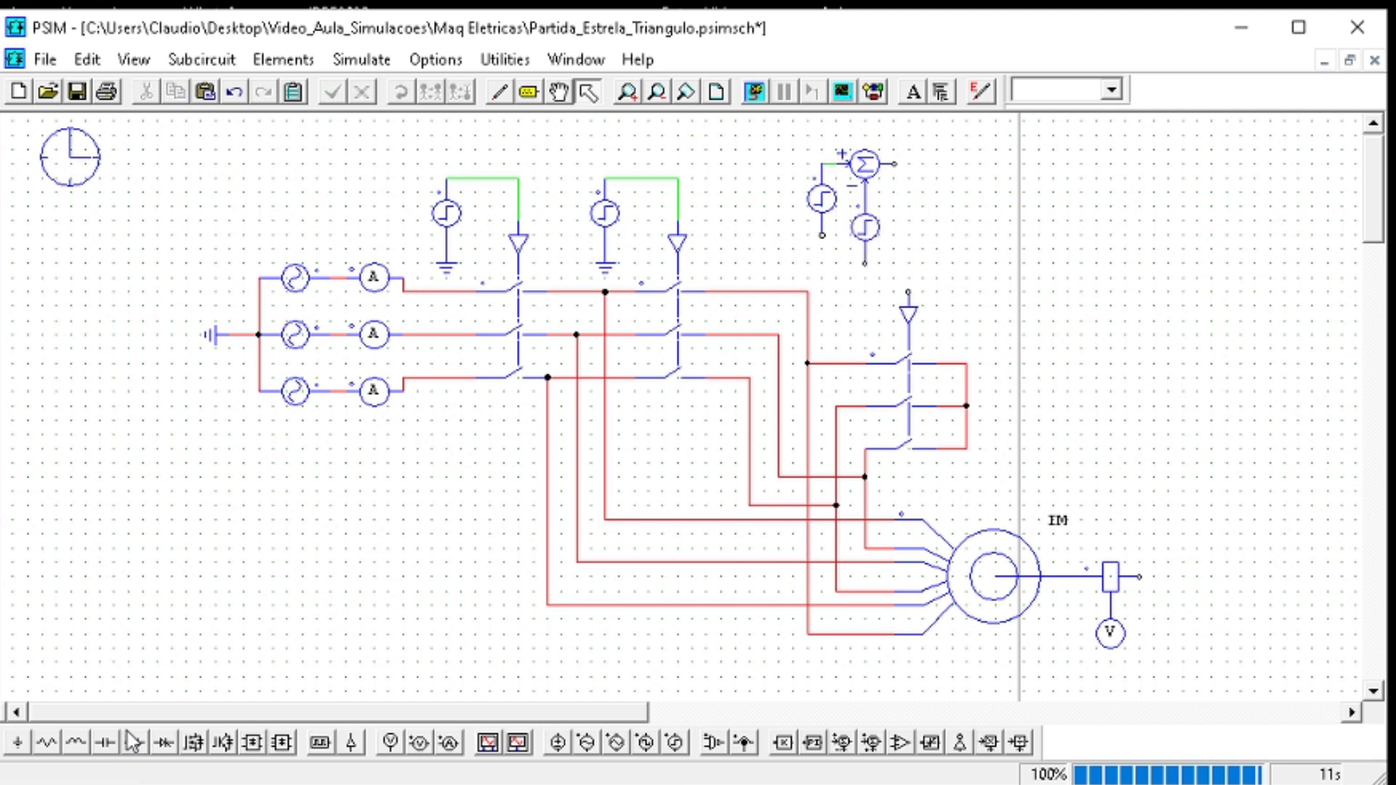
Attach a ground under the minus-input step source and wire the other step source's lower terminal to it
click(17, 741)
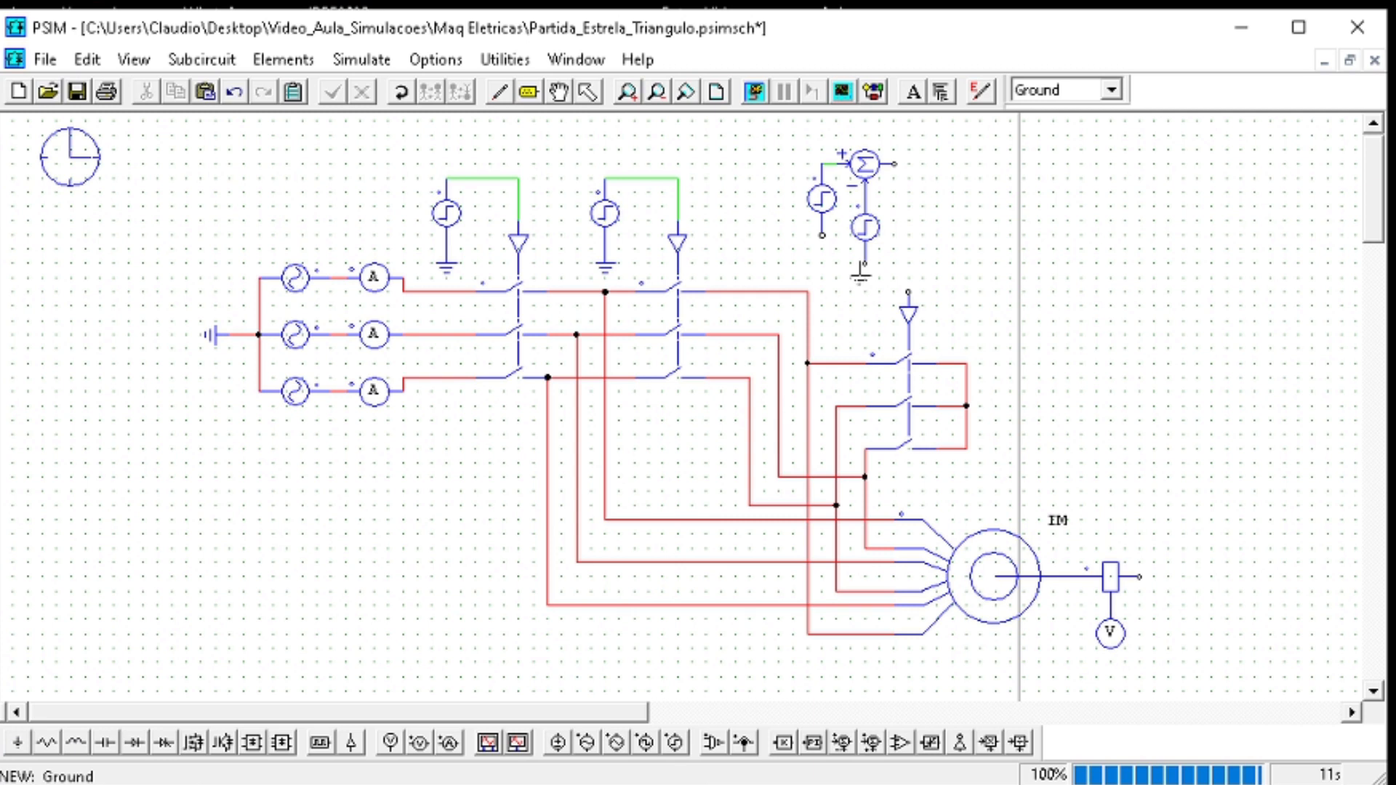
click(865, 269)
key(Escape)
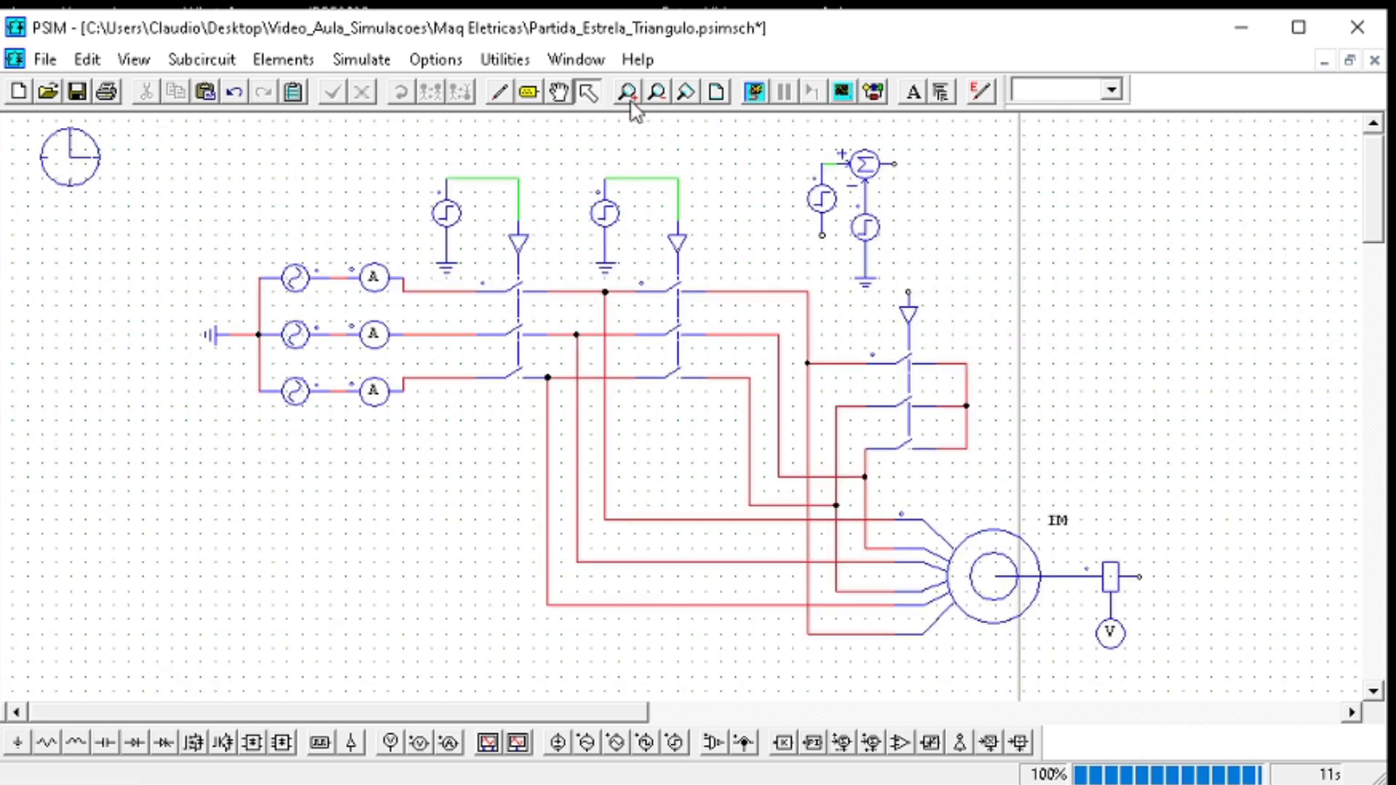
click(500, 93)
drag(863, 263, 822, 235)
key(Escape)
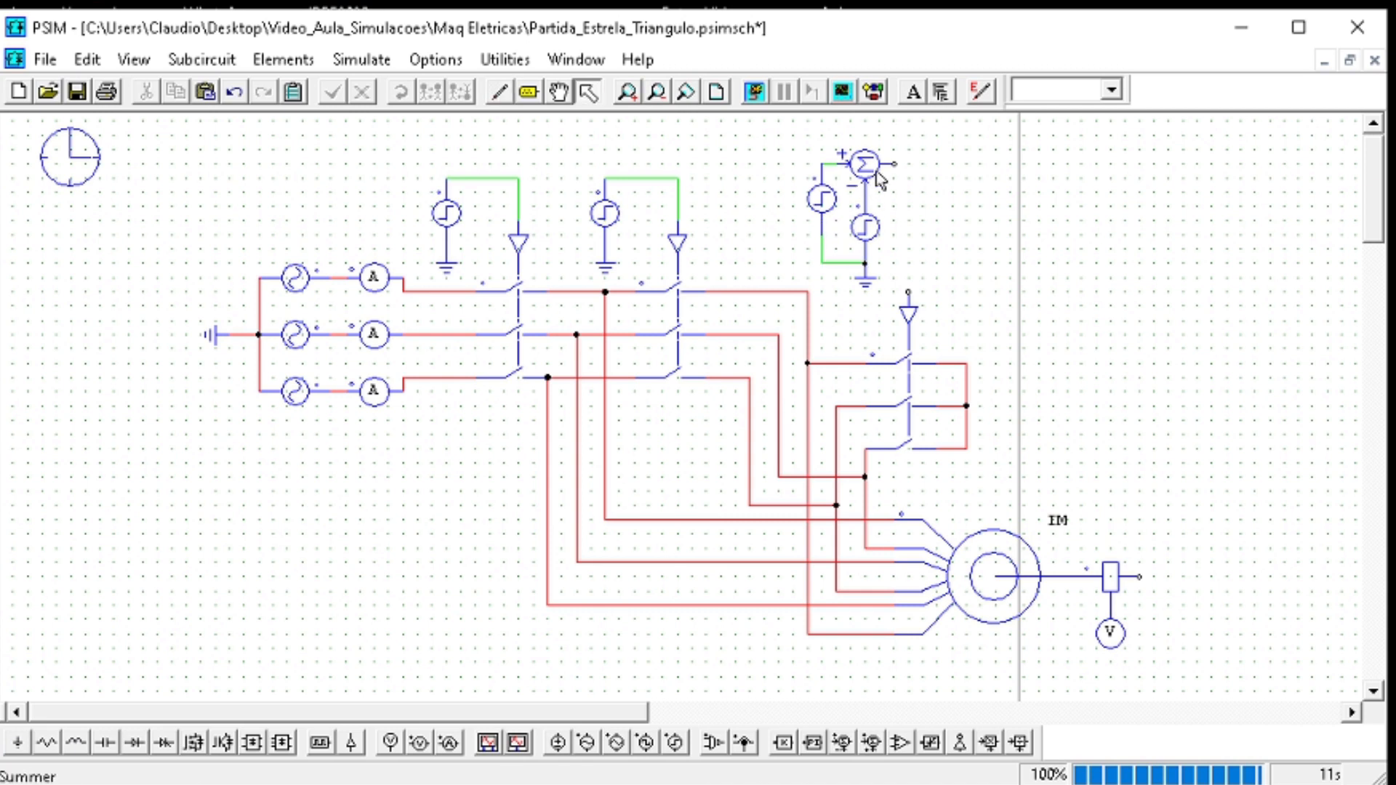
Wire the summer's output to the third switch's on-off controller and review the summer's gain parameters
click(499, 95)
mouse_move(895, 163)
mouse_down()
mouse_move(922, 219)
mouse_move(907, 247)
mouse_move(935, 156)
mouse_move(909, 309)
mouse_up()
key(Escape)
double_click(865, 165)
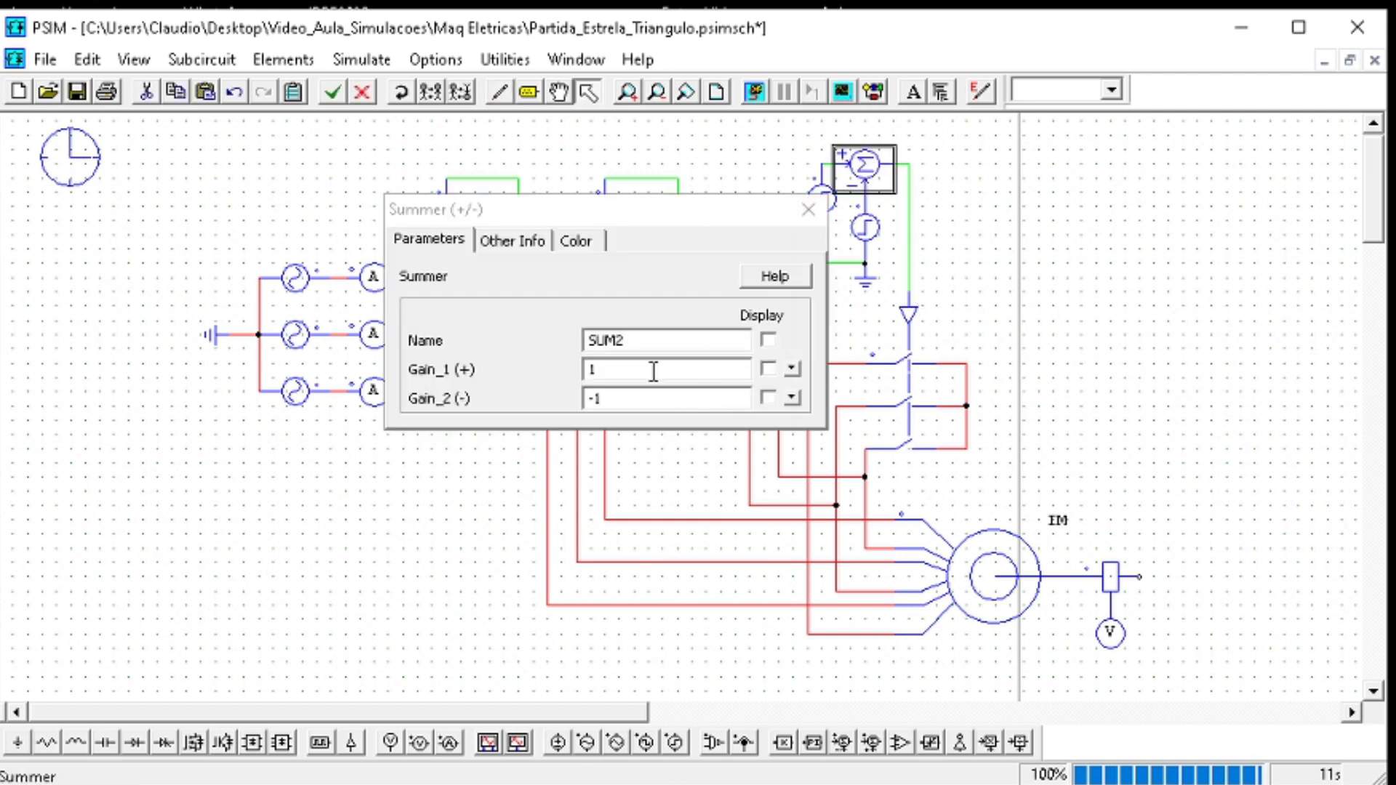
click(811, 208)
Set Tstep to 1 on the summer's plus-input step source and to 4 on its minus-input step source
double_click(814, 209)
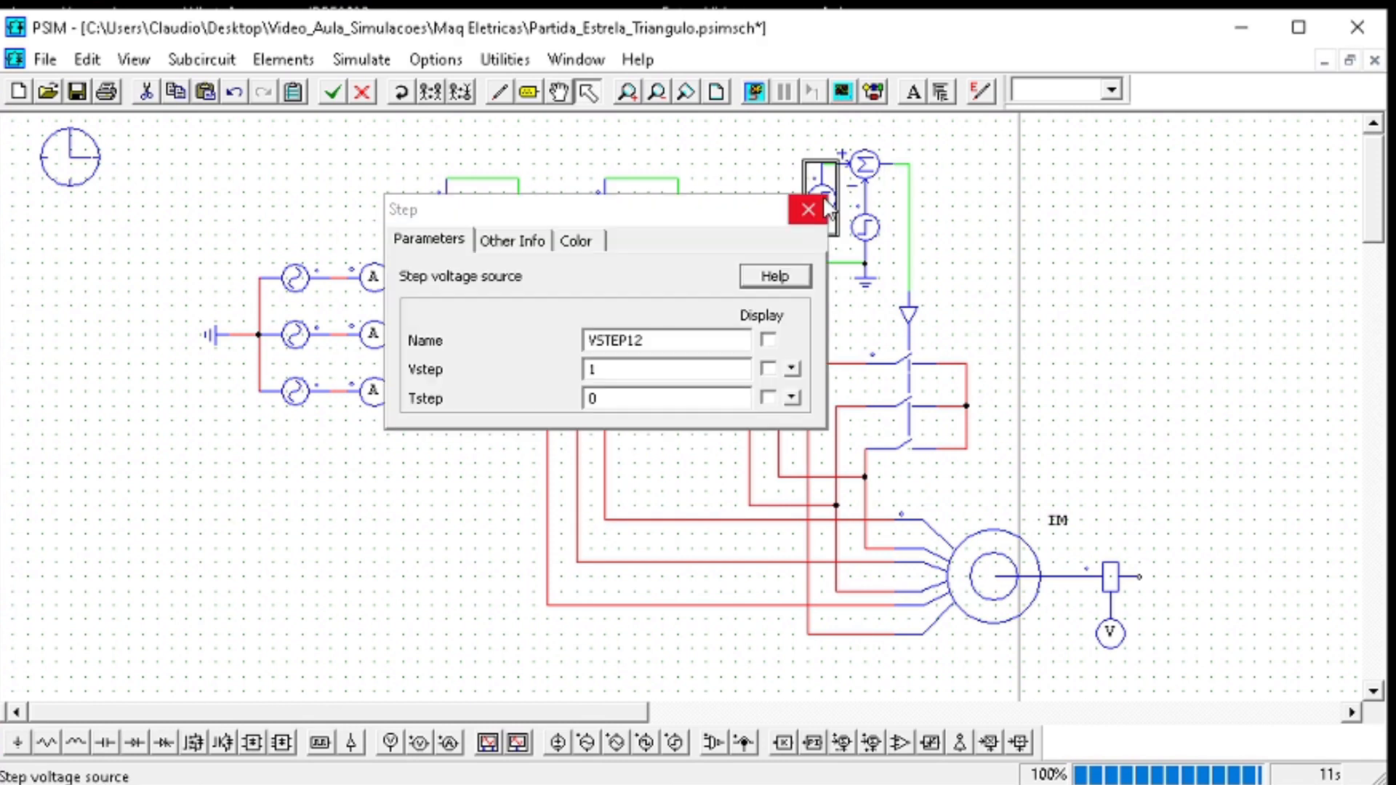
click(622, 373)
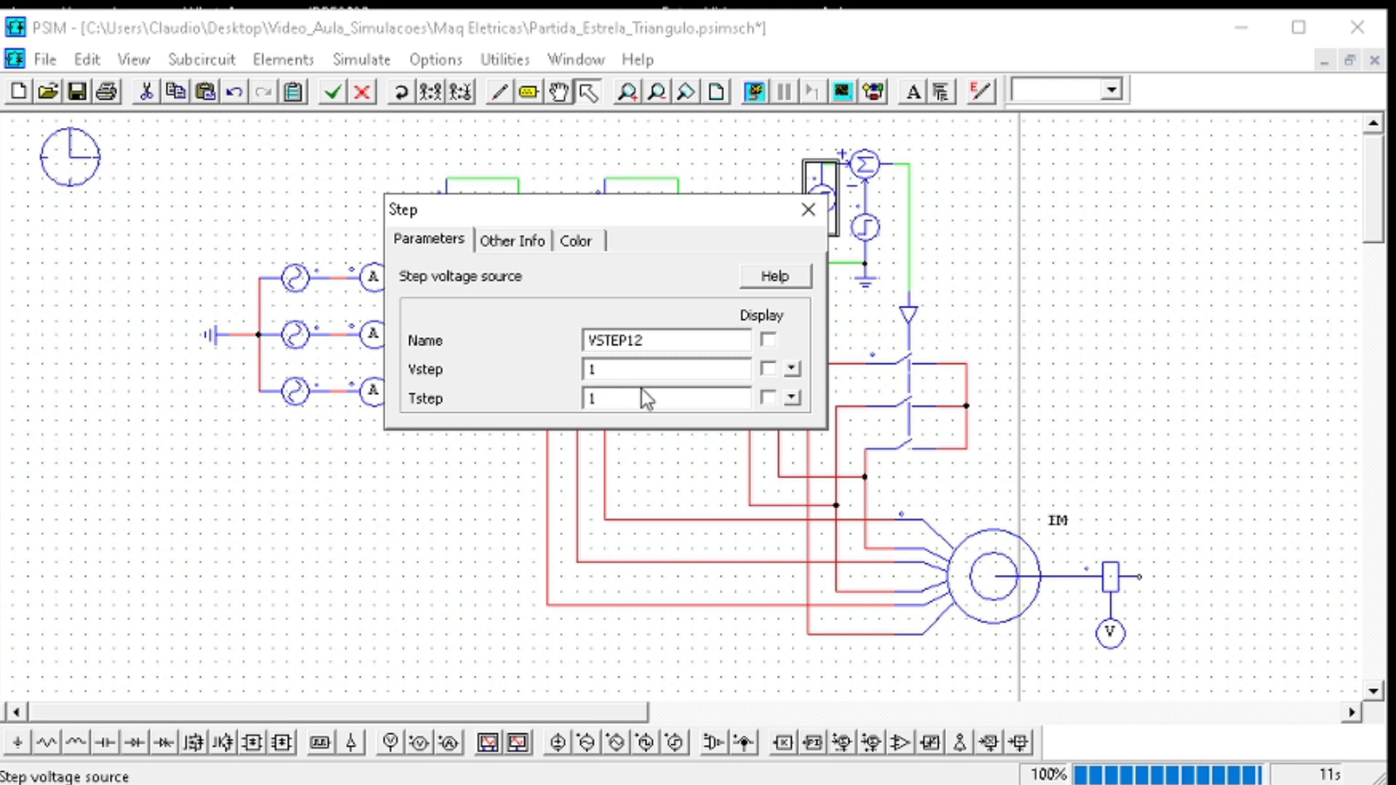
click(808, 210)
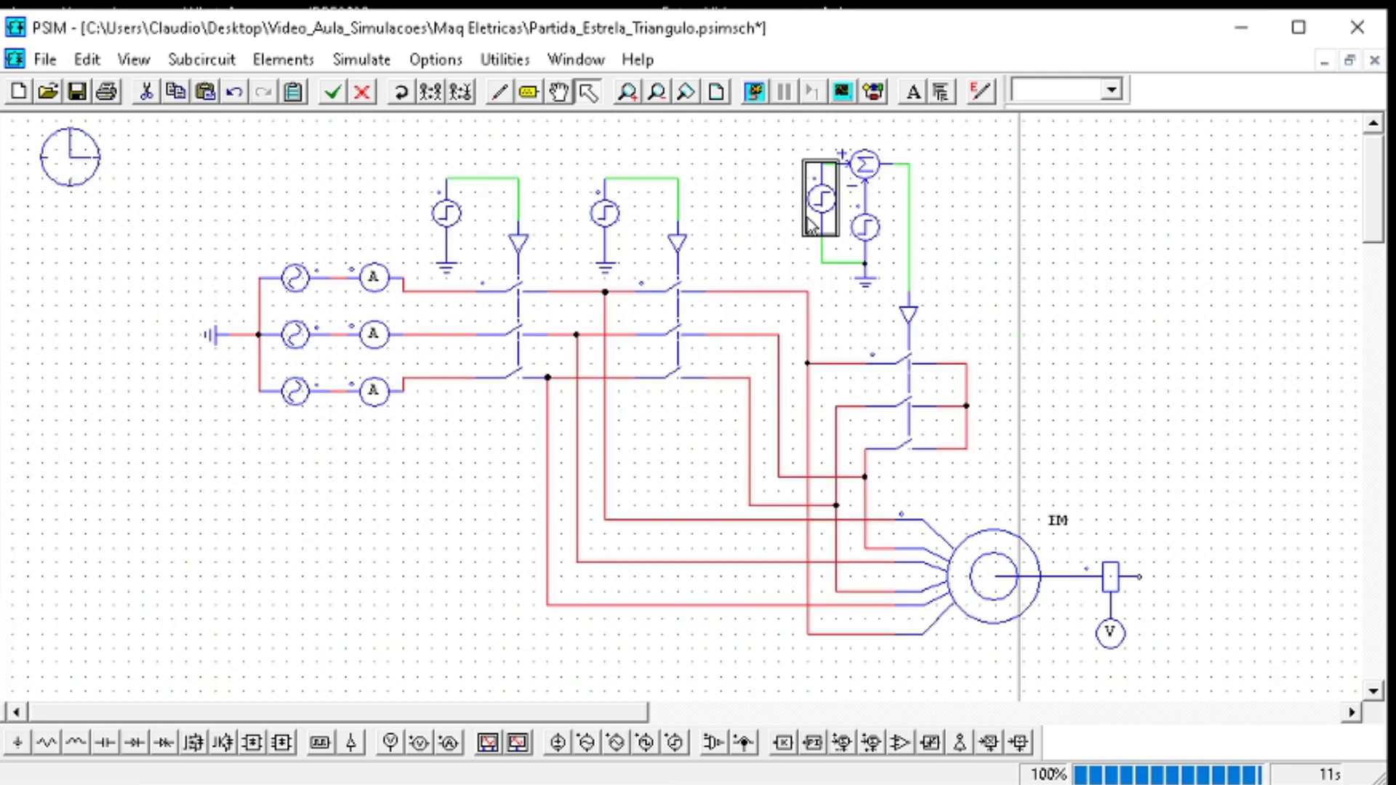
double_click(867, 232)
click(605, 400)
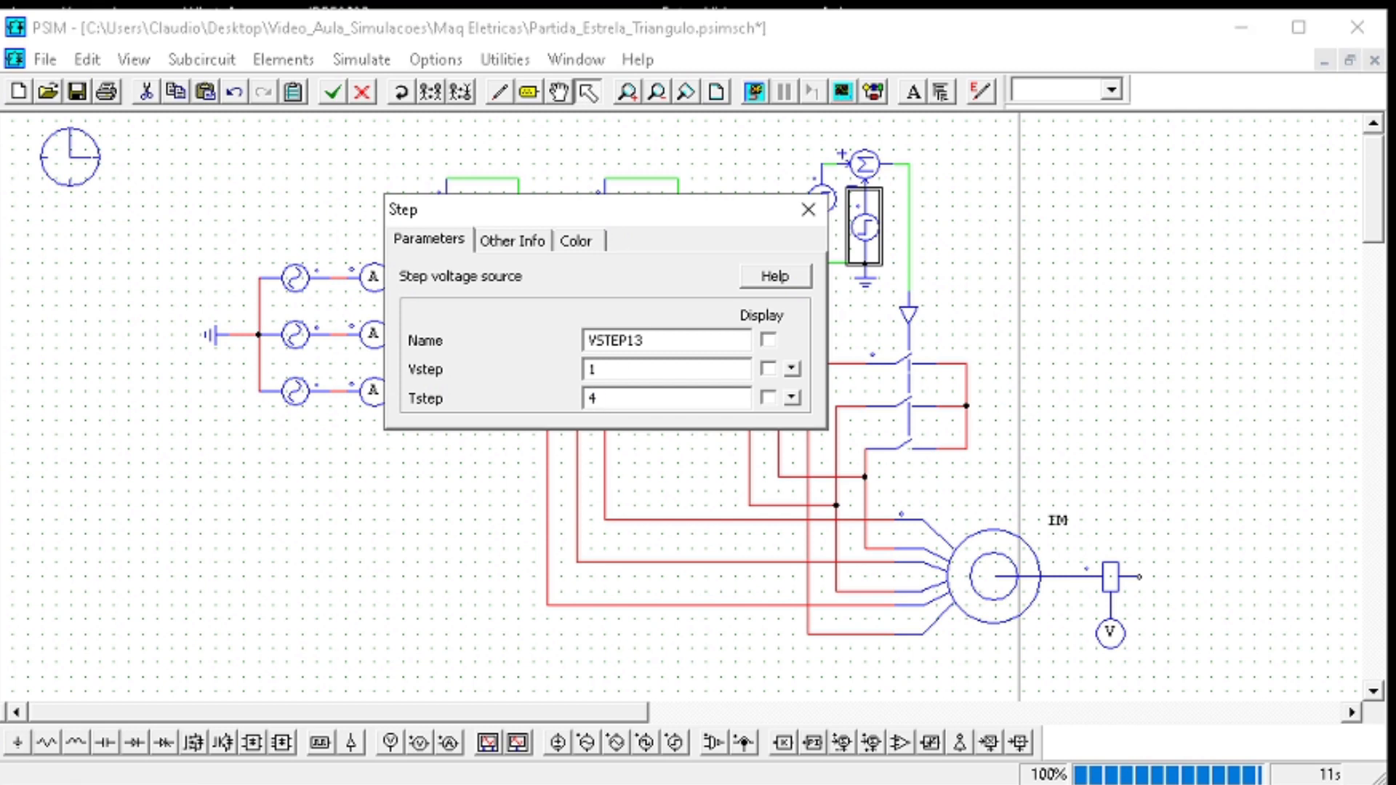
click(808, 210)
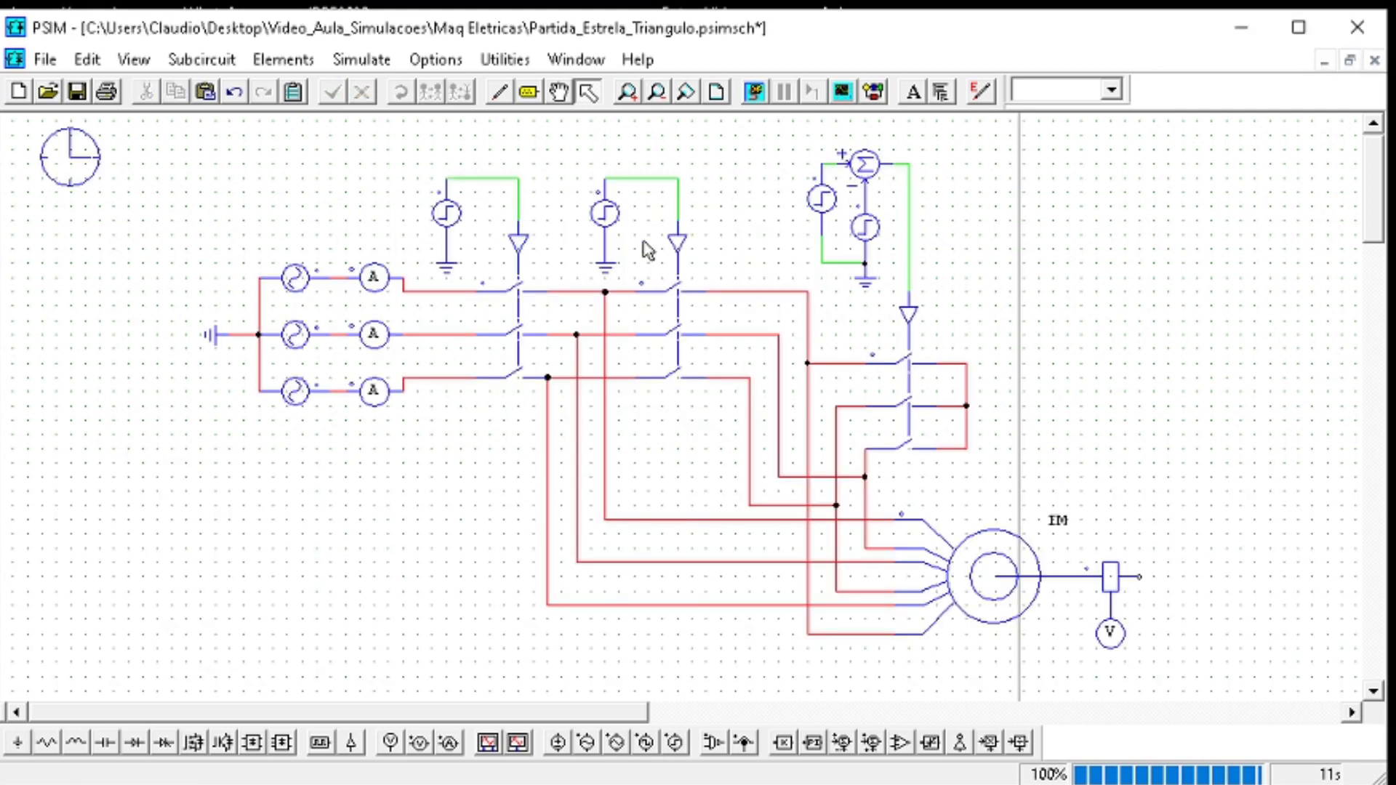
Set Tstep of the second switch's step voltage source to slightly more than 4
double_click(603, 214)
click(620, 396)
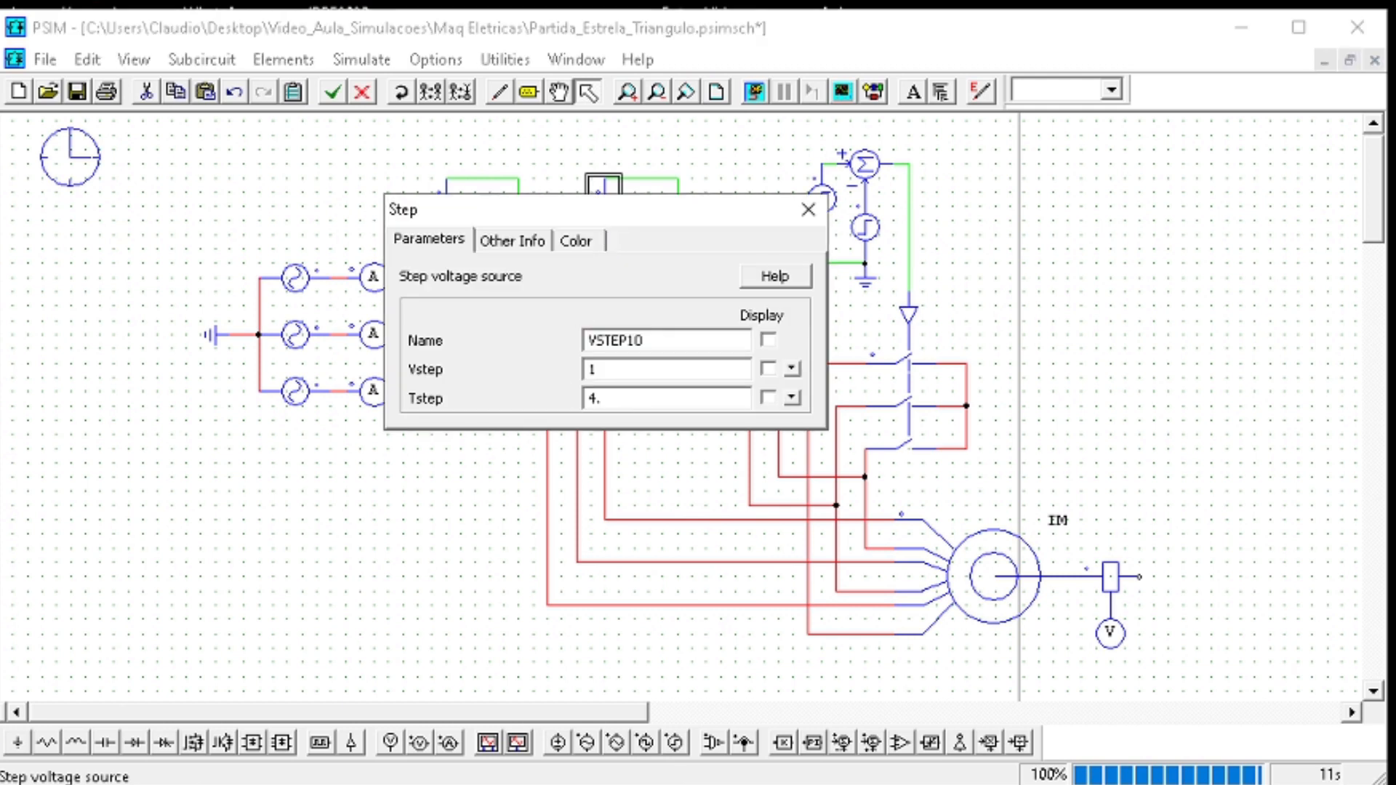
click(808, 210)
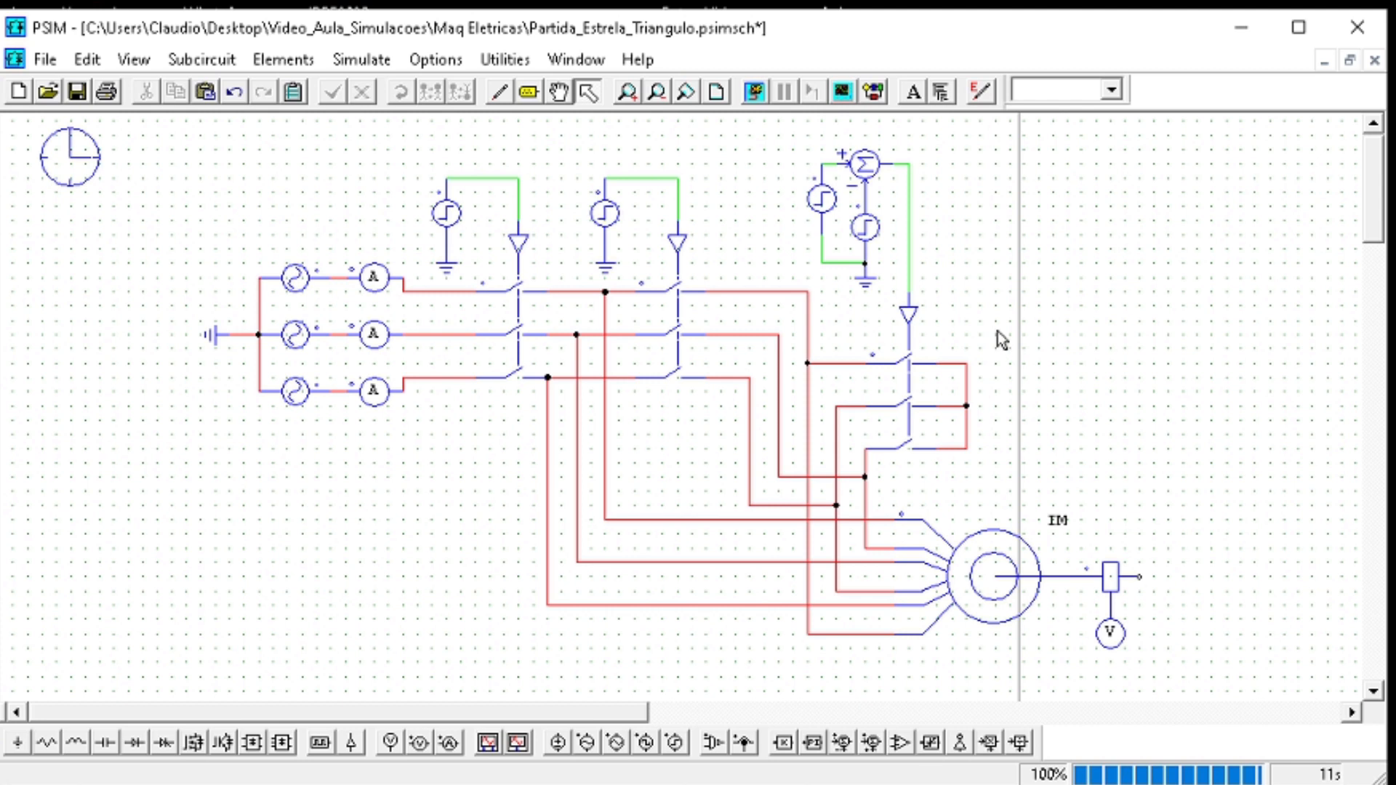
Save the schematic and run the simulation
click(76, 91)
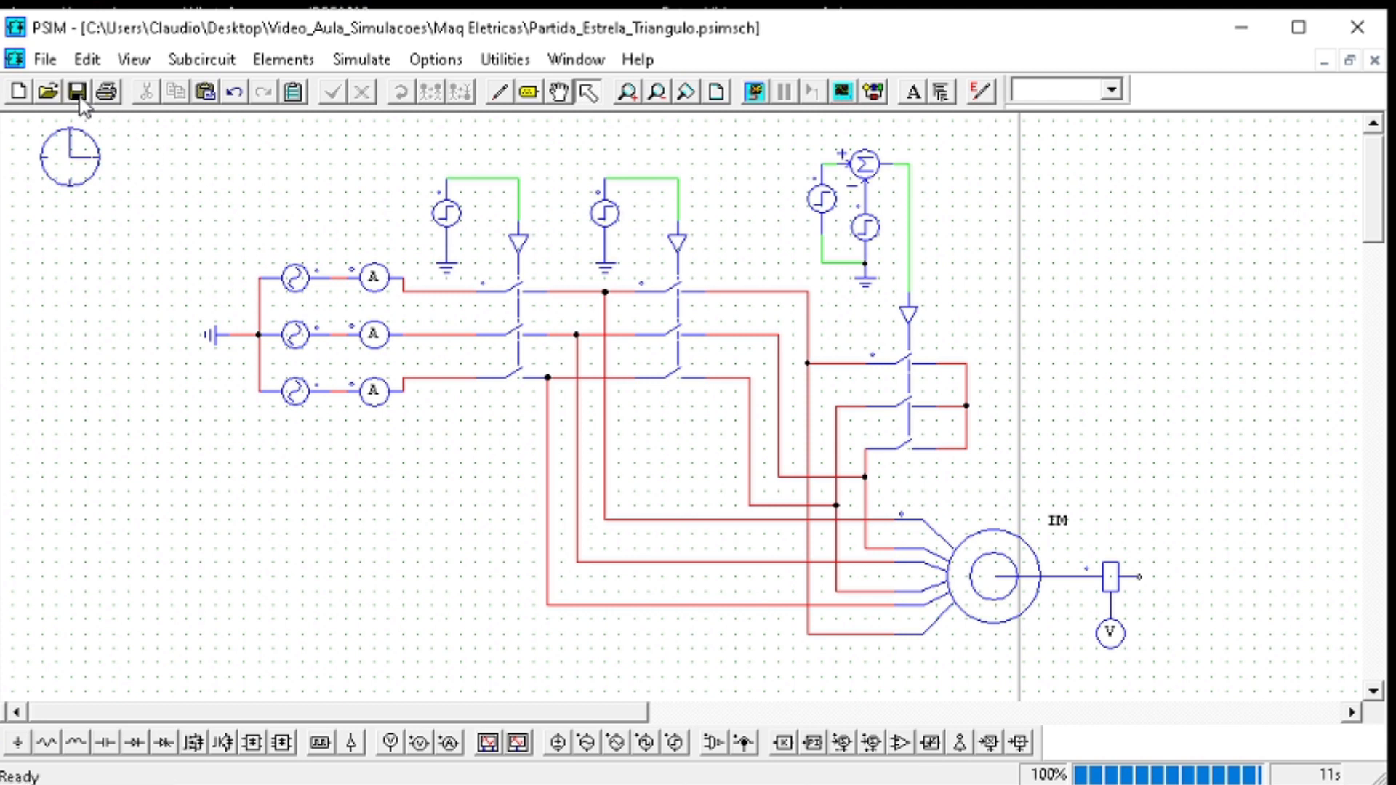
click(770, 97)
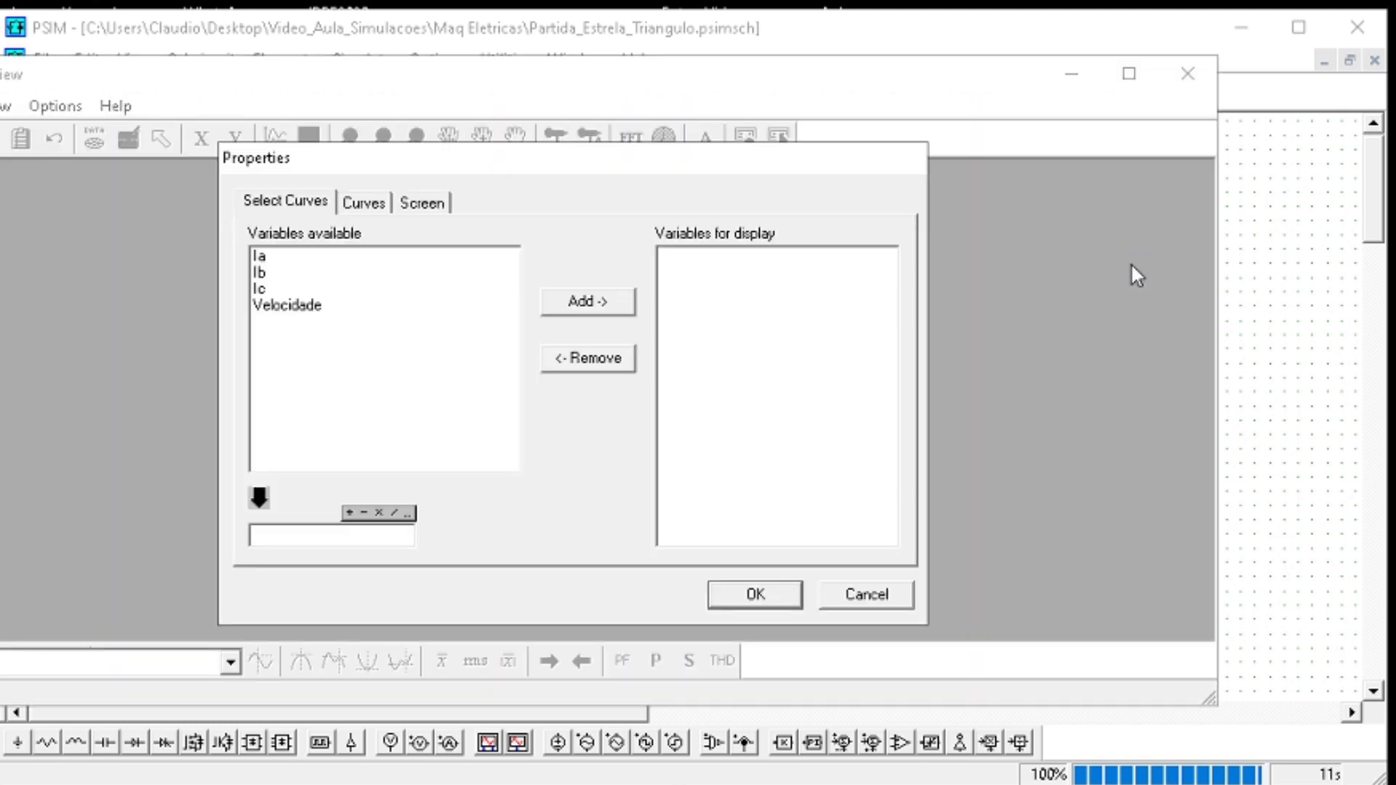
Plot the three phase currents Ia, Ib and Ic together in Simview
click(292, 256)
click(272, 273)
click(267, 278)
click(269, 276)
click(289, 291)
click(593, 312)
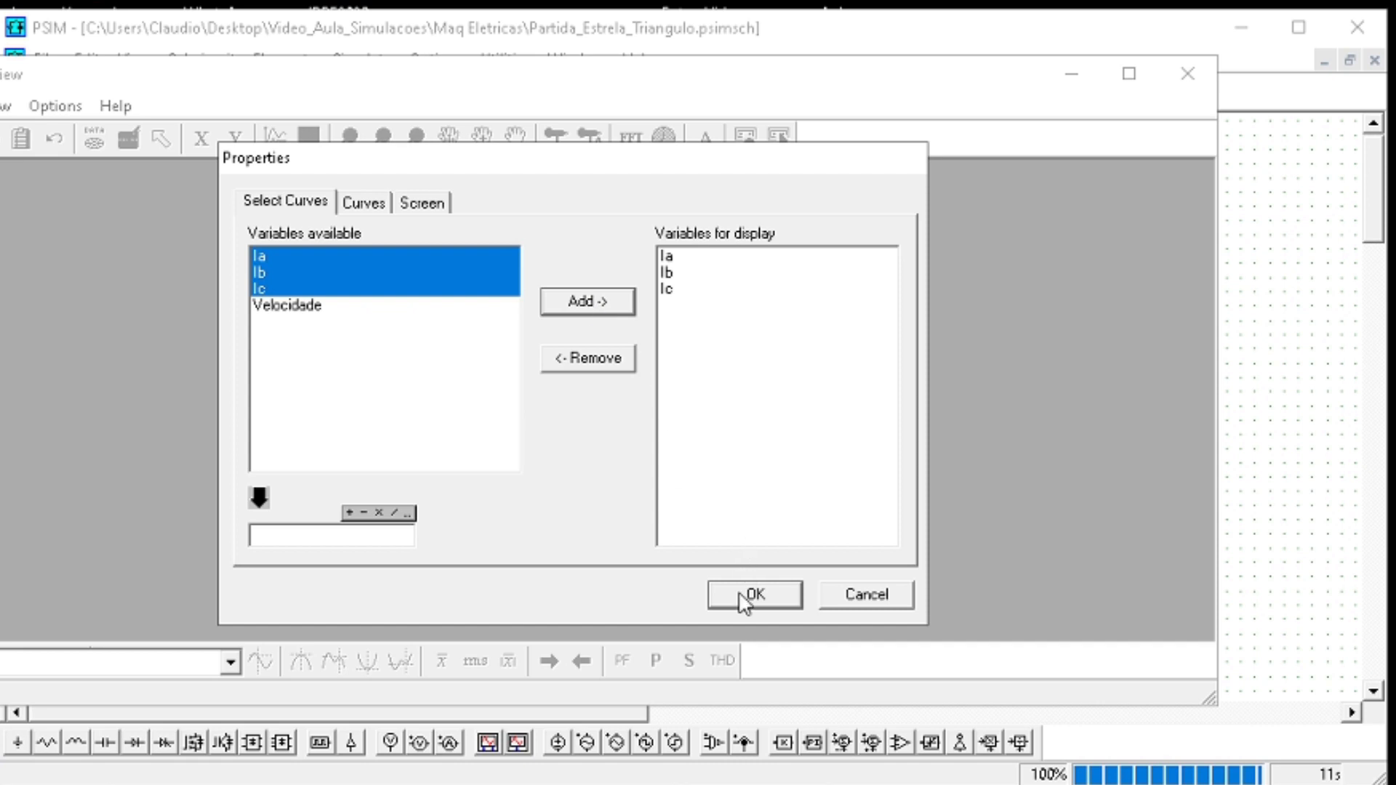
click(742, 597)
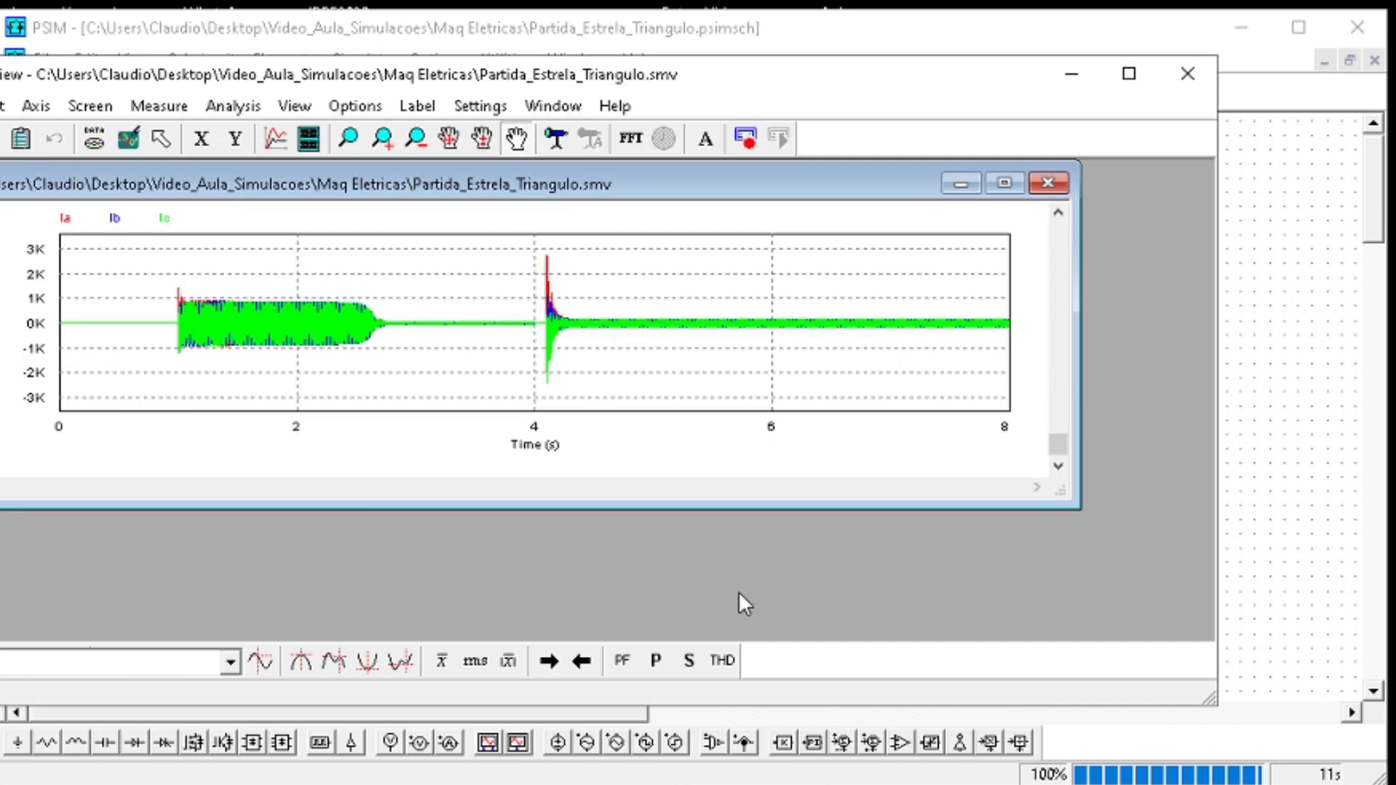
Maximize the current graph inside Simview and move the Simview window fully into view
click(1013, 187)
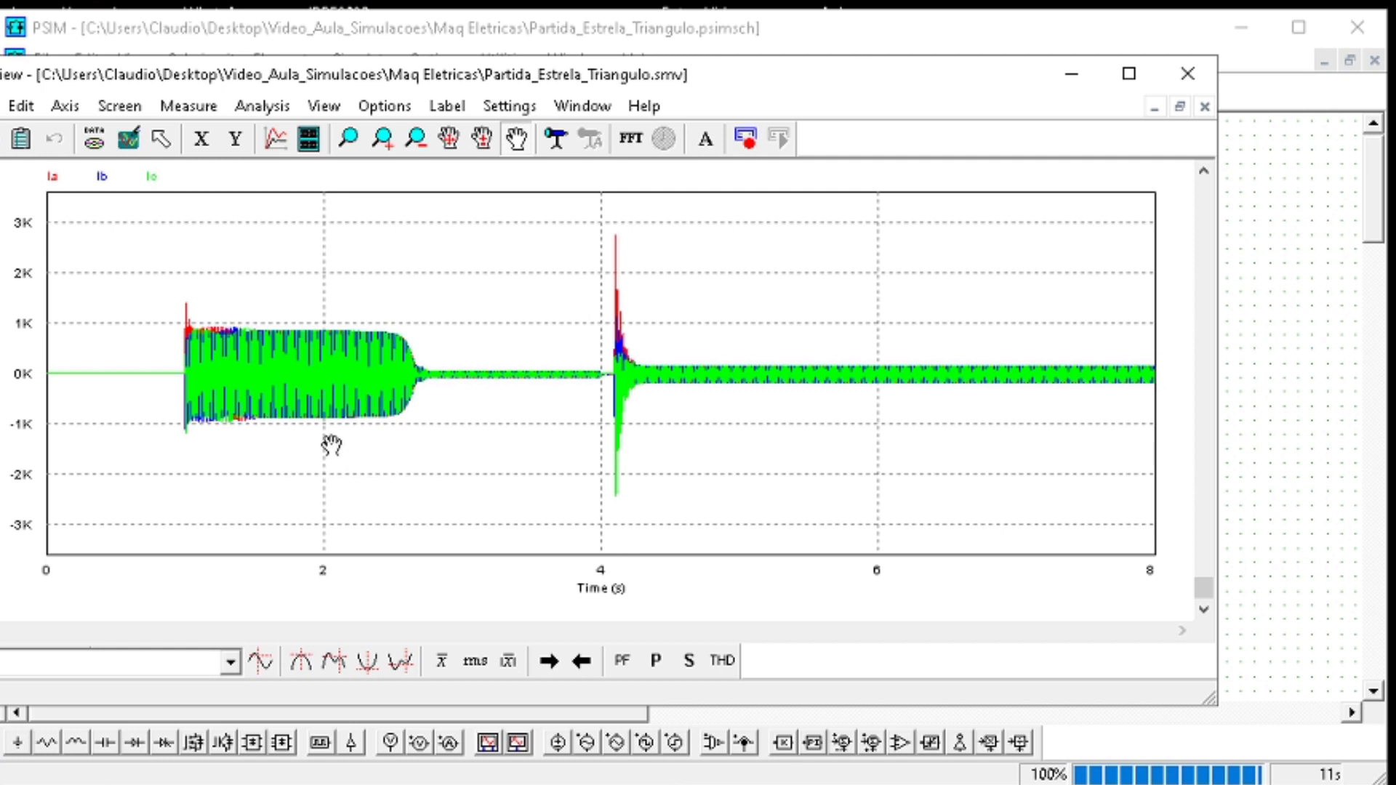
drag(778, 76, 895, 108)
click(1248, 102)
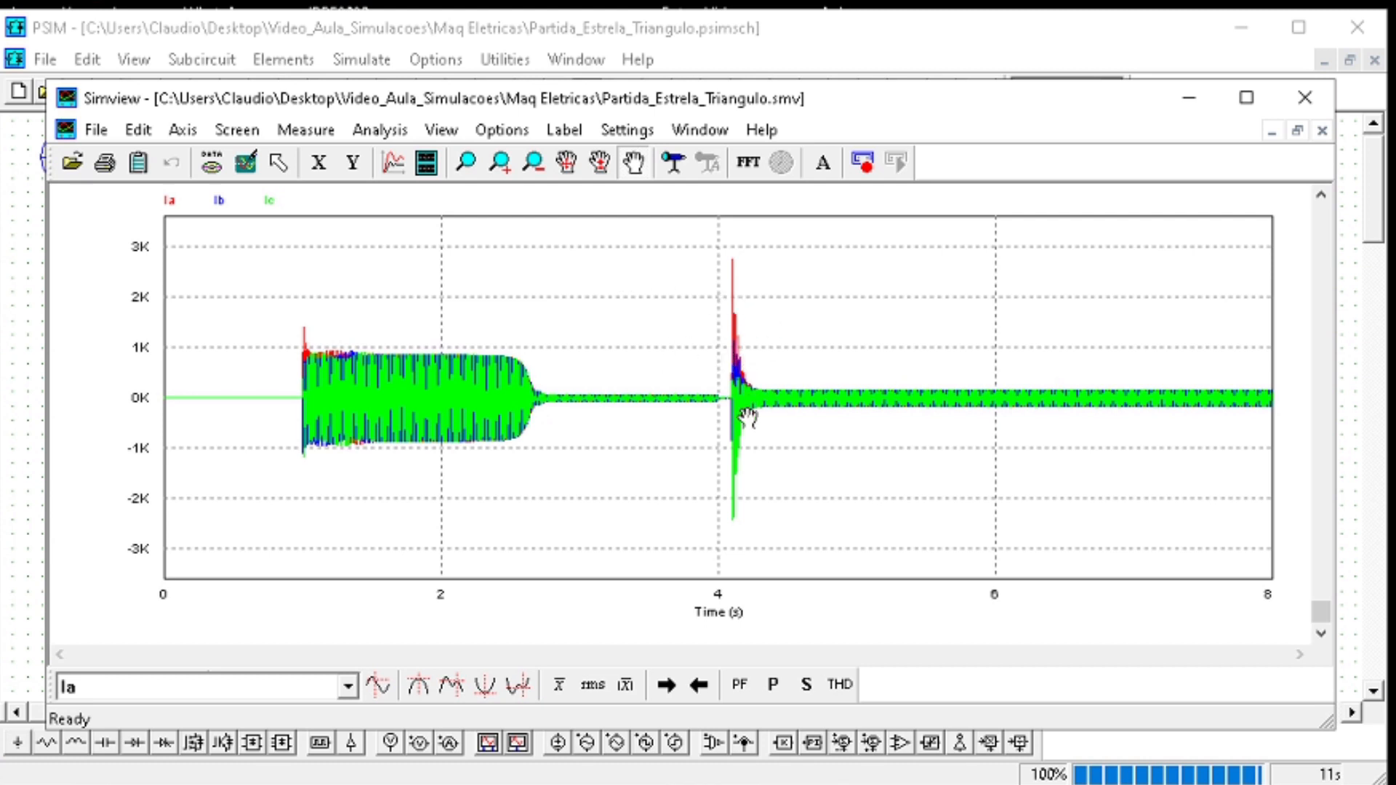
Zoom into the current transient just after 4 s, restore the full plot and enlarge the stretch covering both current peaks
click(466, 162)
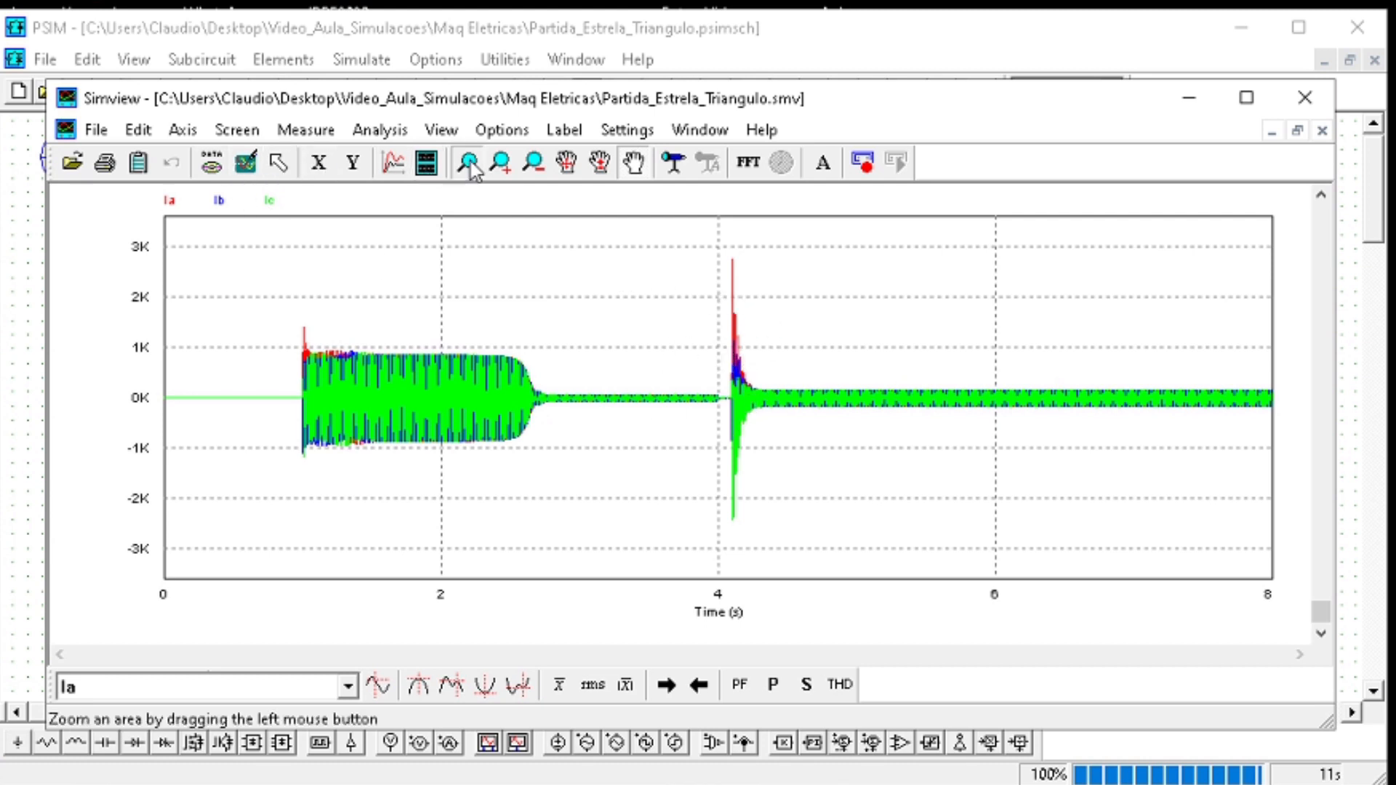
drag(706, 528, 1053, 225)
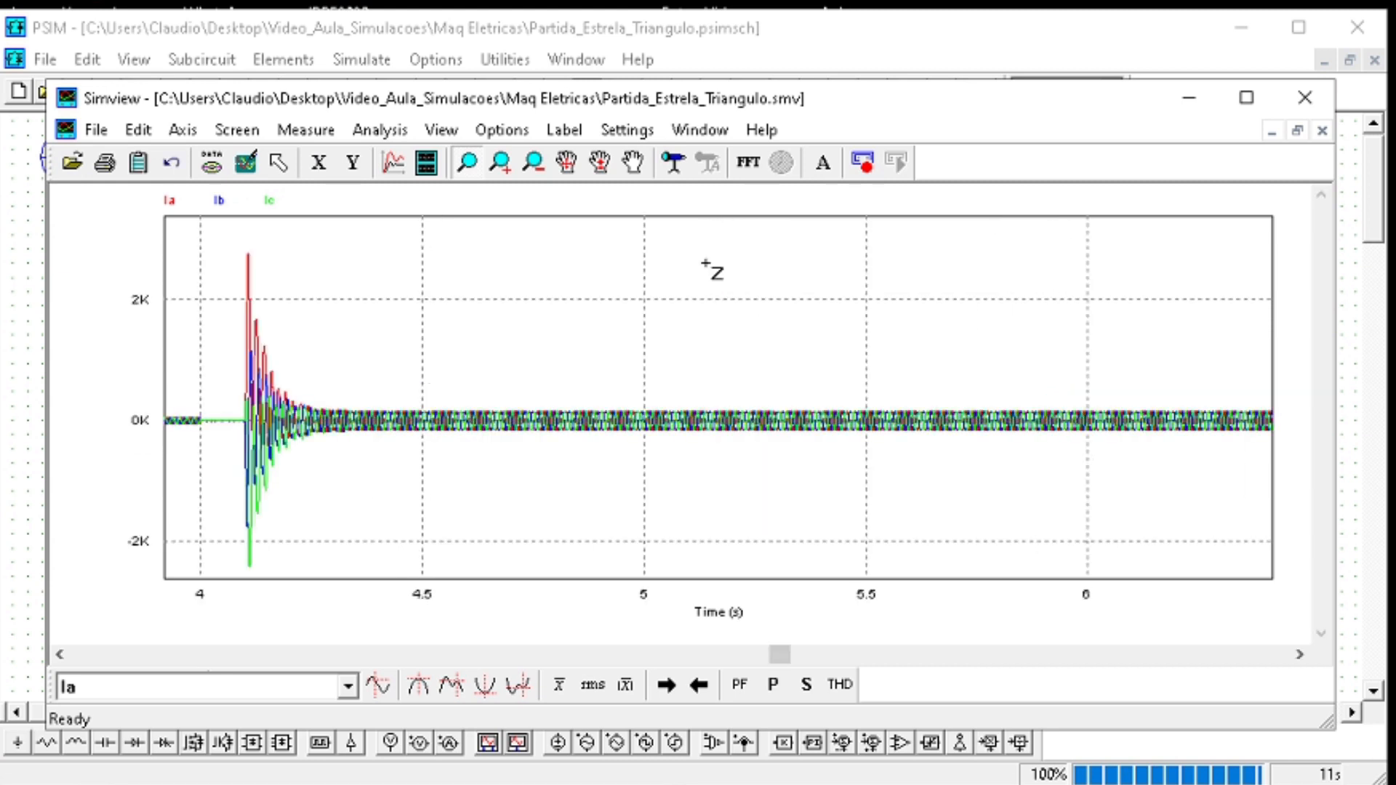
click(247, 165)
drag(1109, 420, 258, 249)
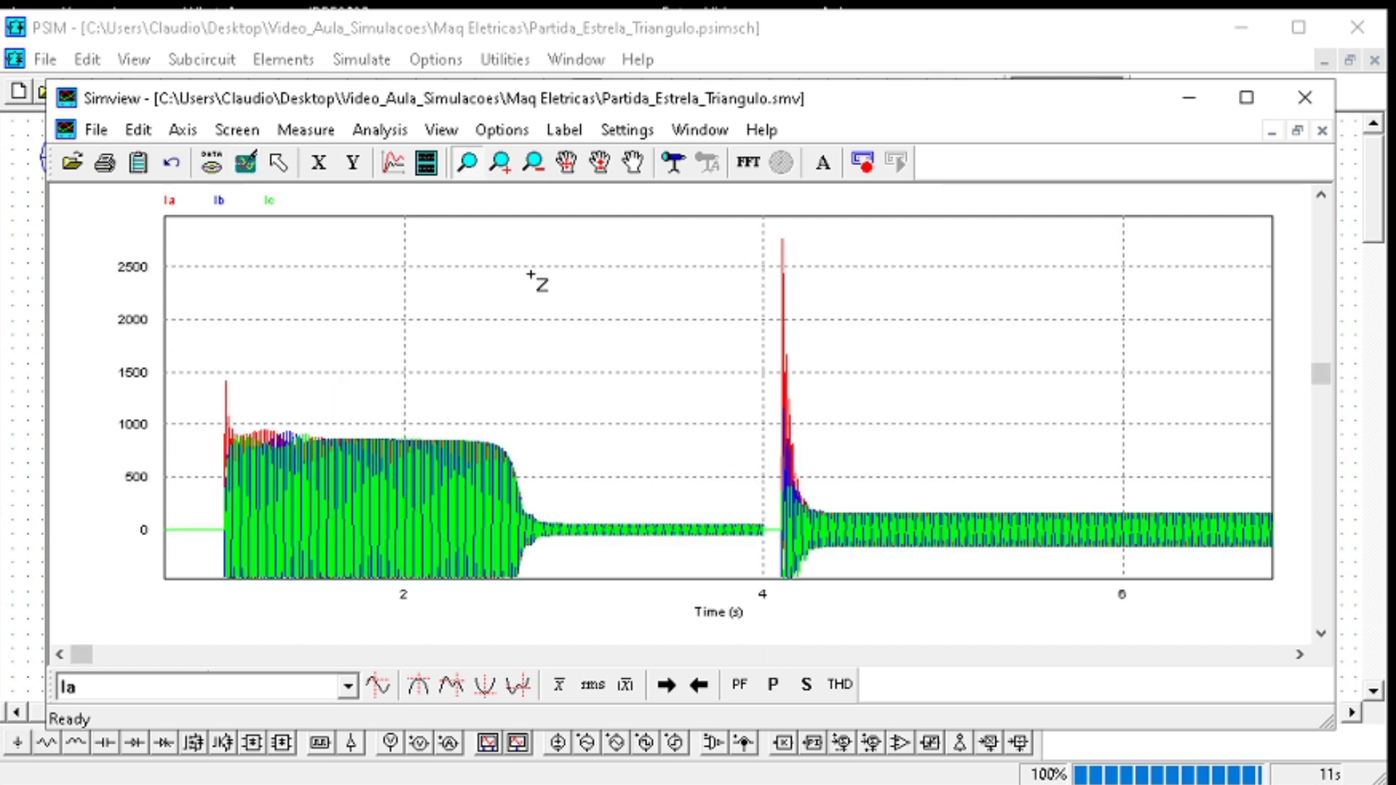
Enlarge the first starting-current stretch from about 1 s, then the transient after 4 s, restoring the full plot after each
click(246, 163)
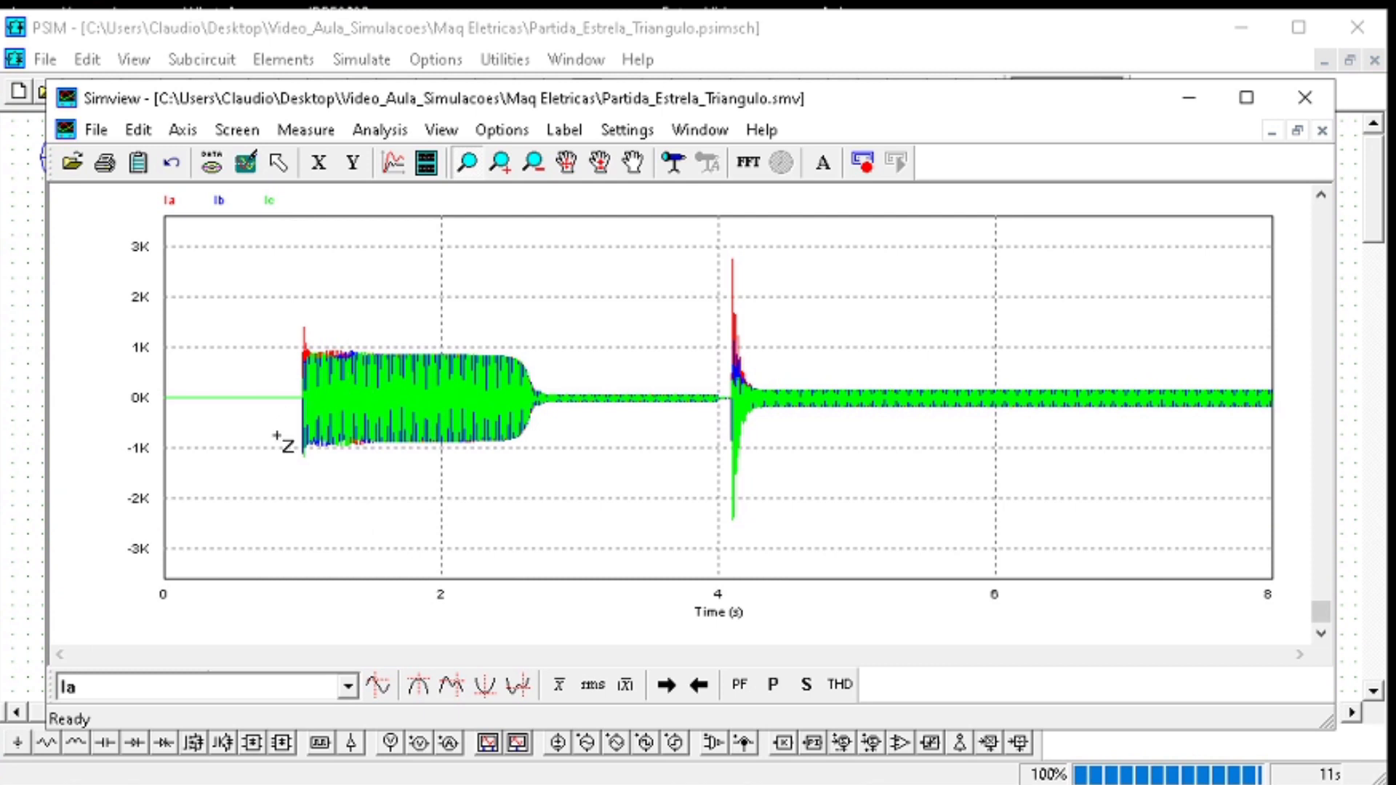
drag(258, 500, 656, 286)
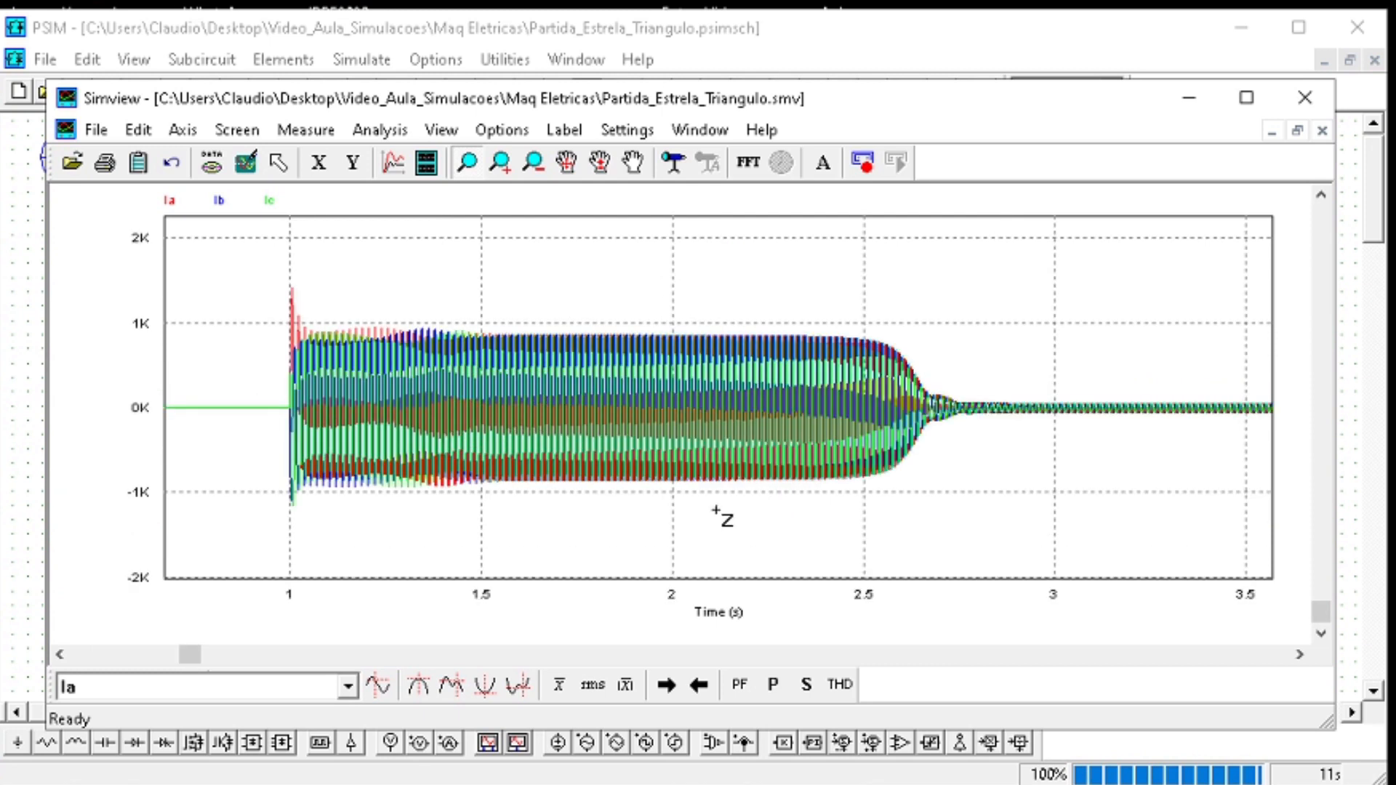
click(245, 163)
drag(632, 522, 1213, 251)
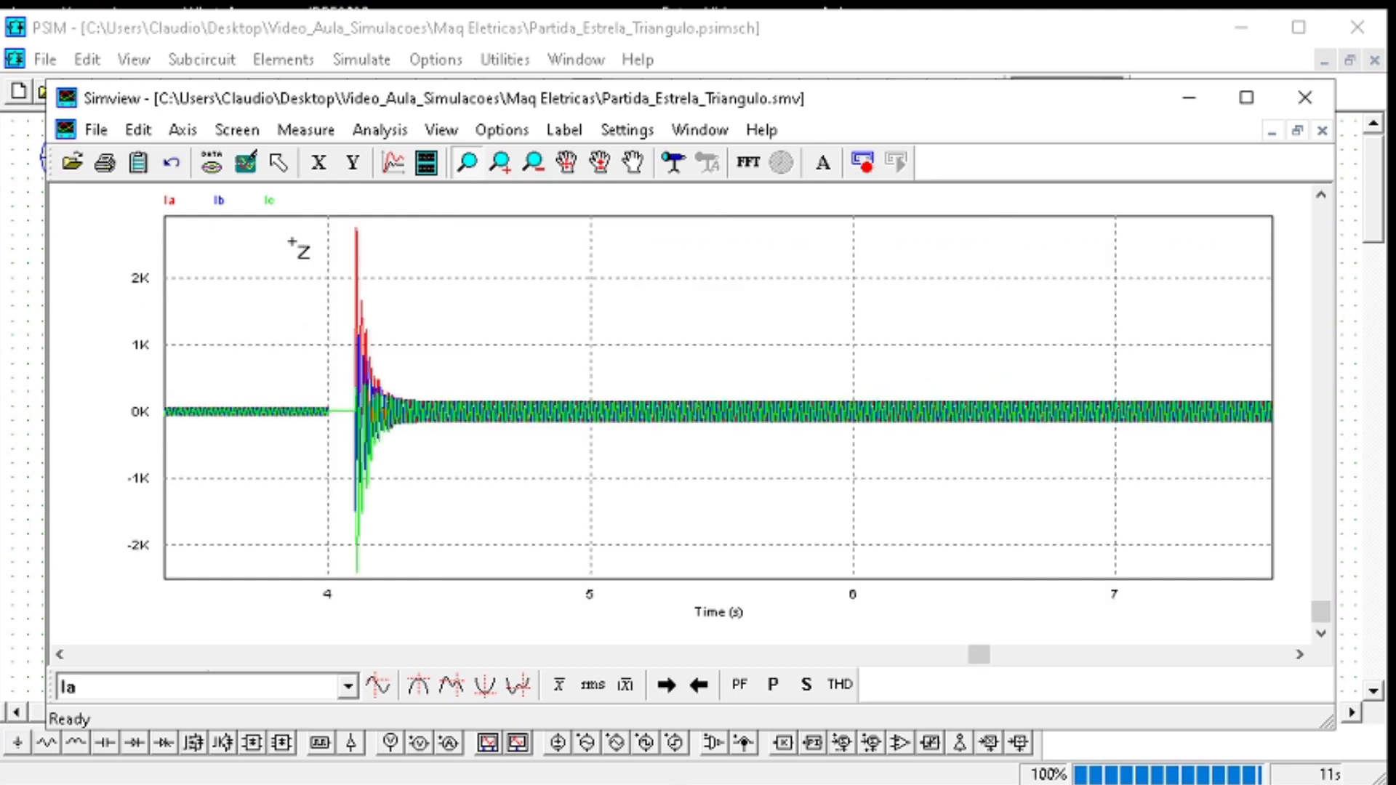
click(246, 163)
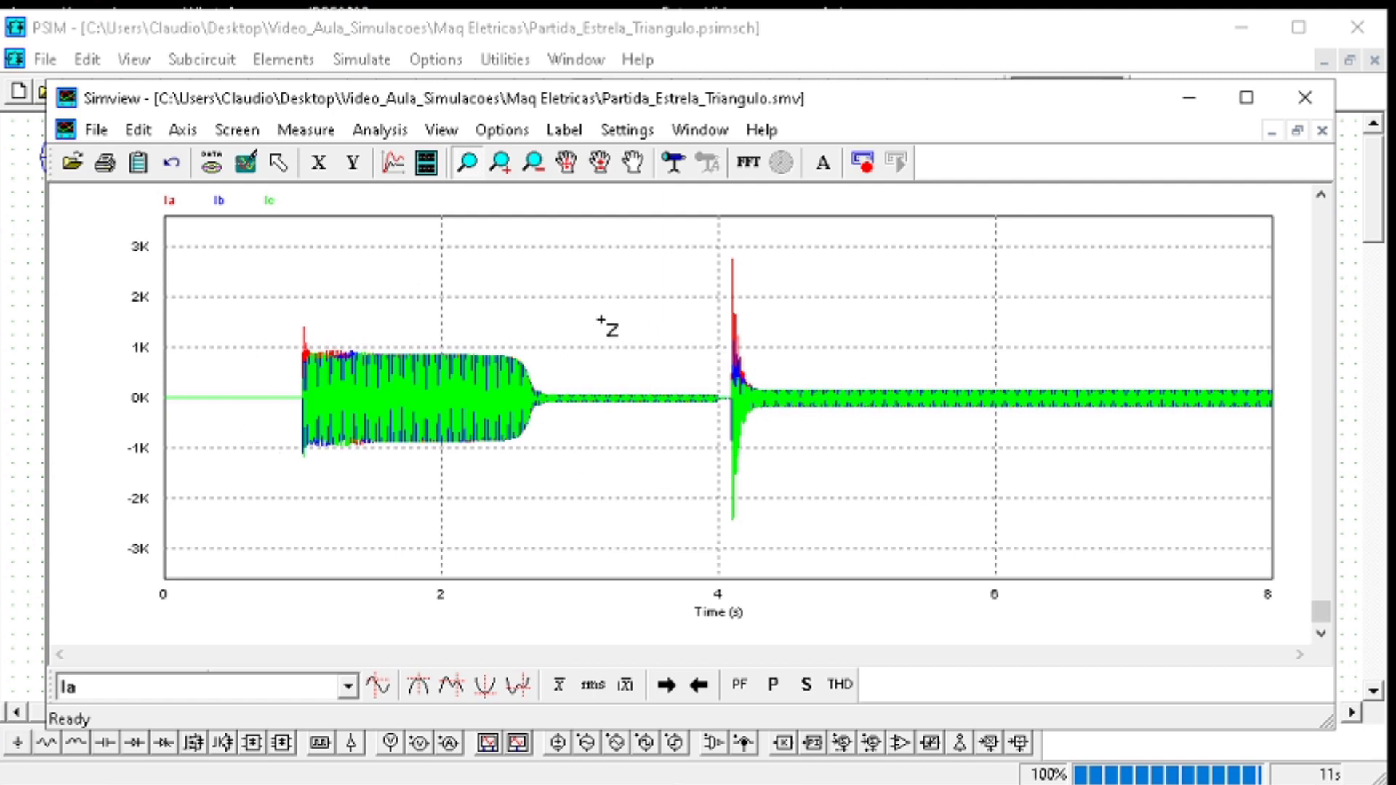
Close Simview and move the grounded three-phase source group away from the current probes, keeping its wires connected
click(1306, 99)
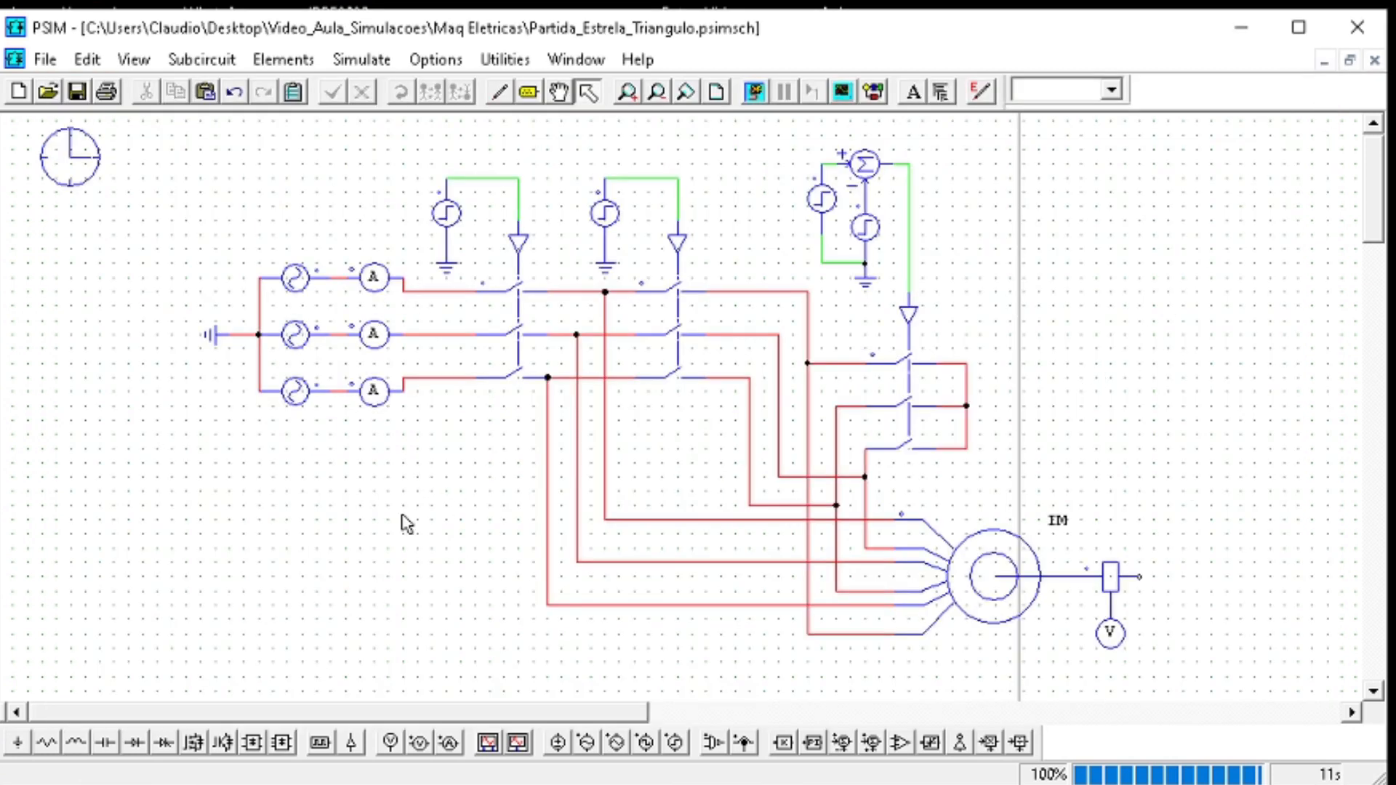
drag(359, 464, 120, 249)
drag(264, 284, 128, 293)
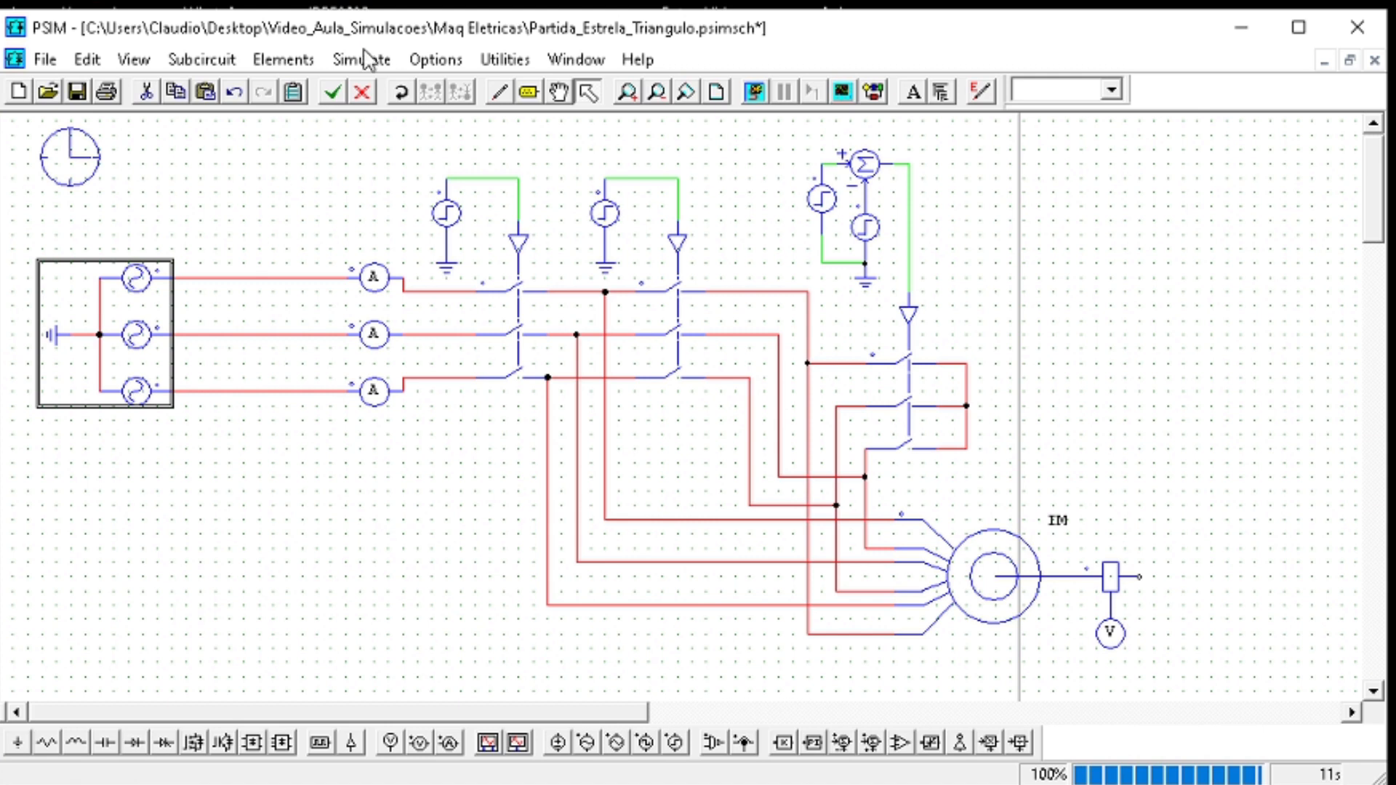
click(356, 59)
mouse_move(283, 60)
mouse_move(274, 97)
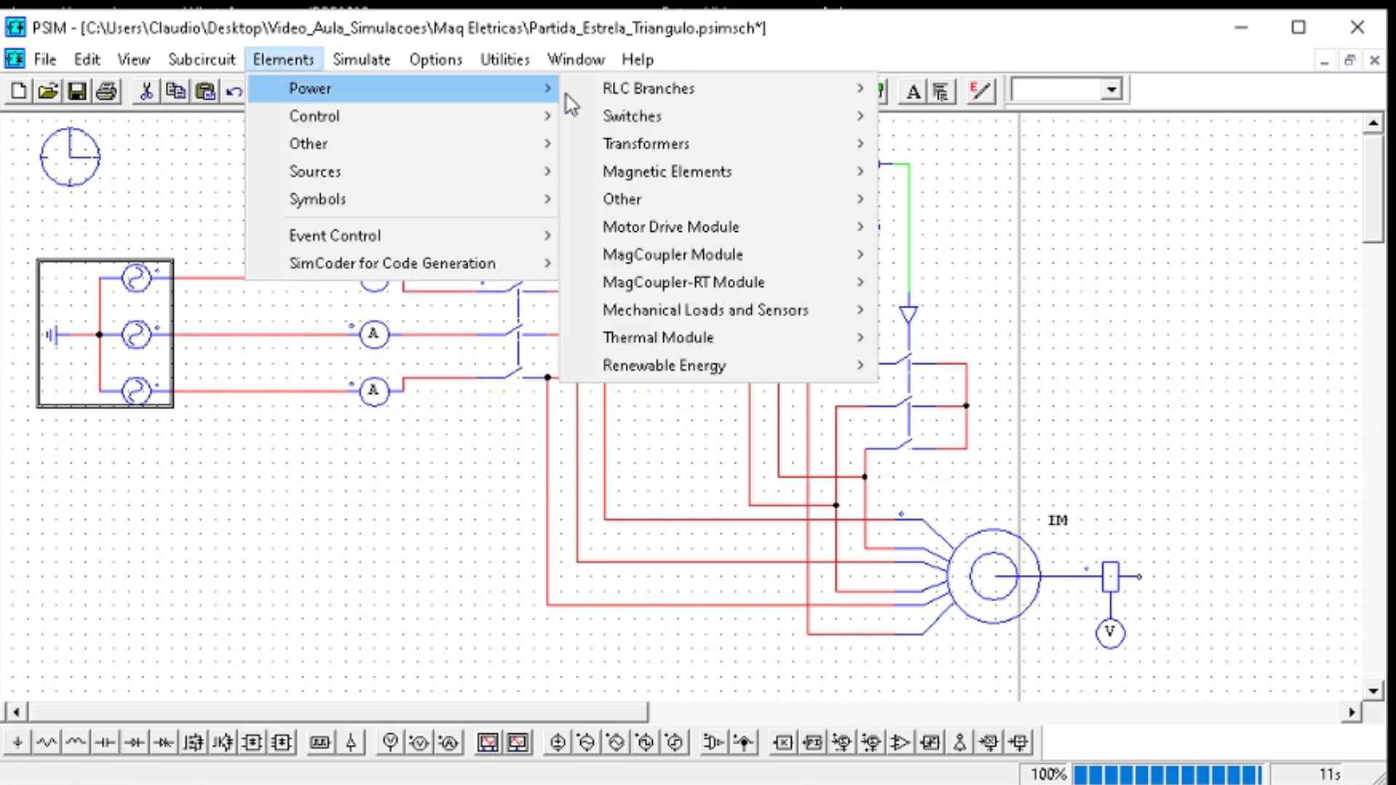
mouse_move(716, 143)
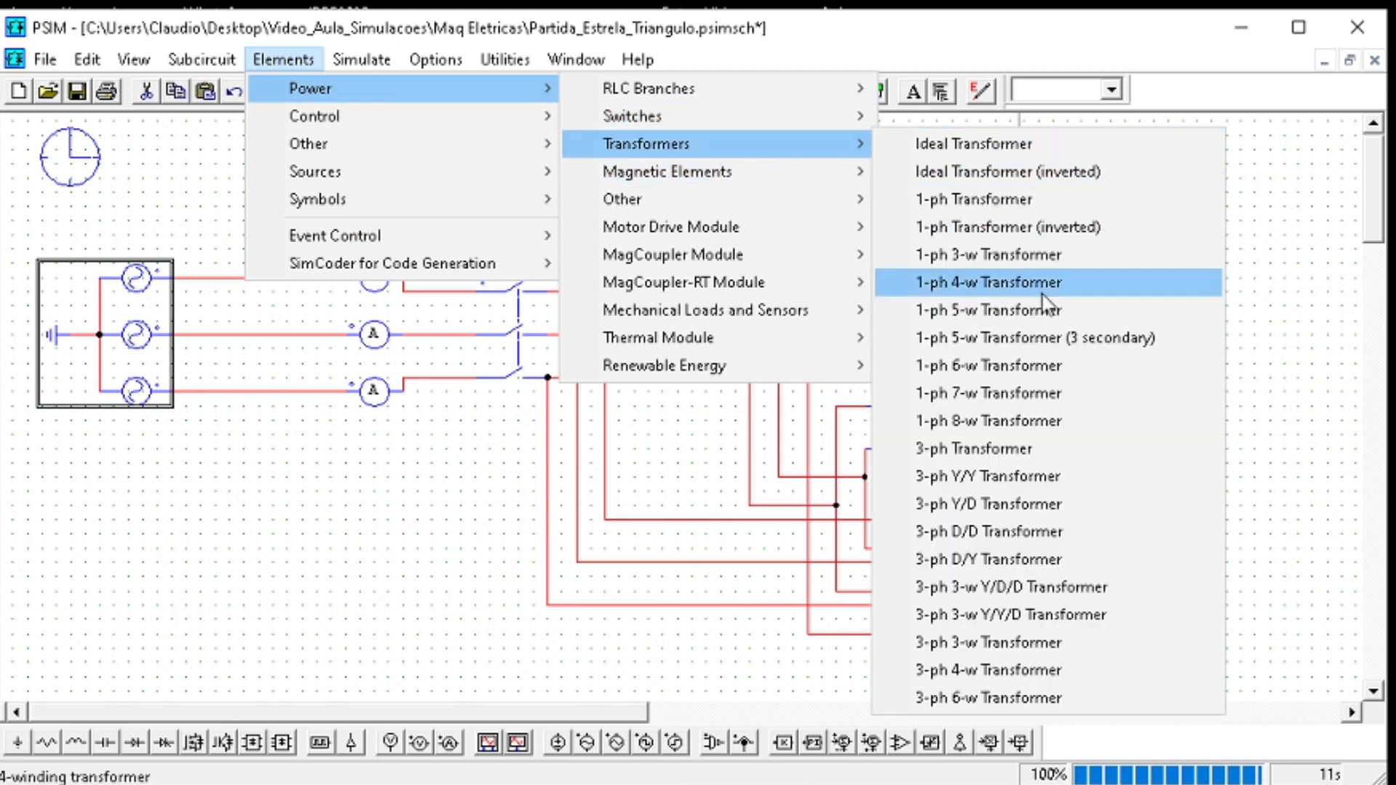
click(1045, 448)
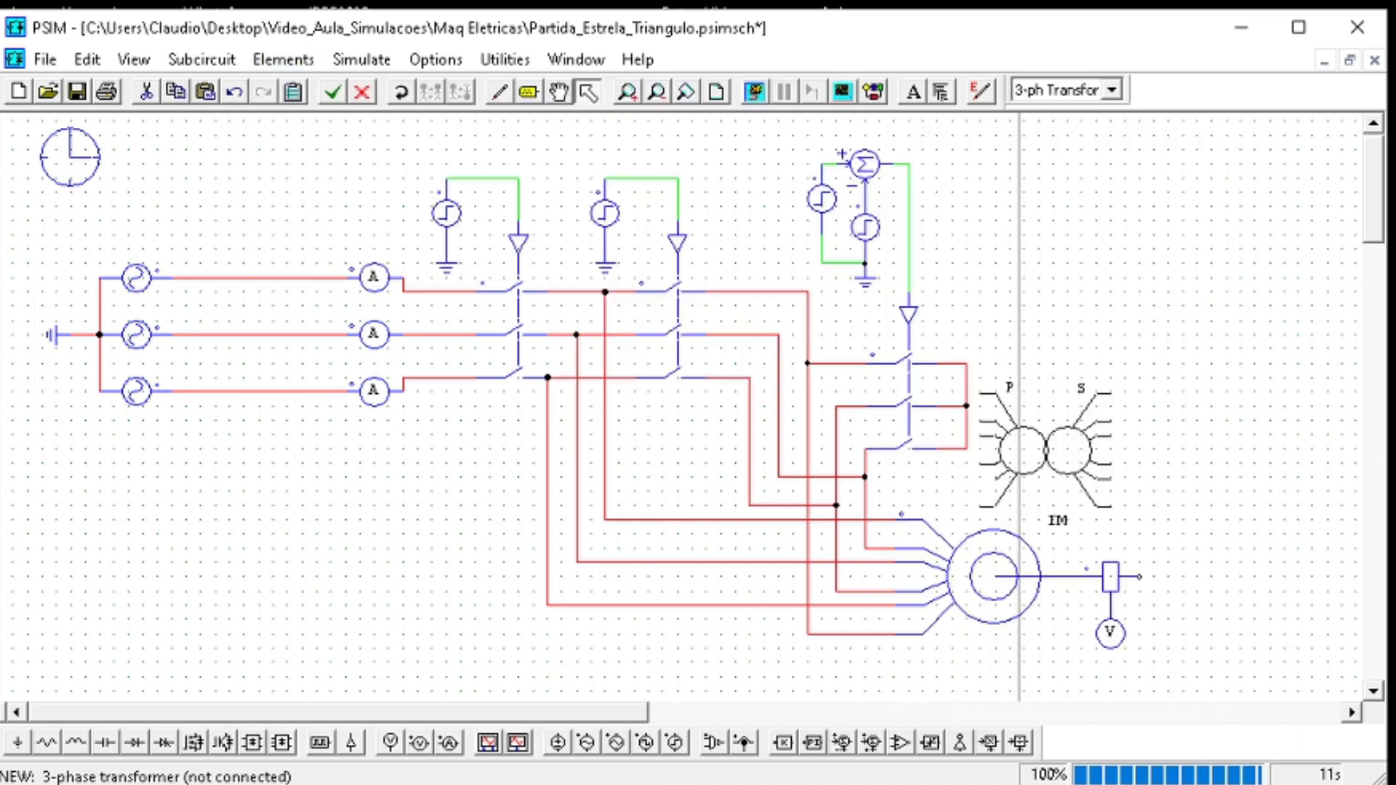
click(425, 505)
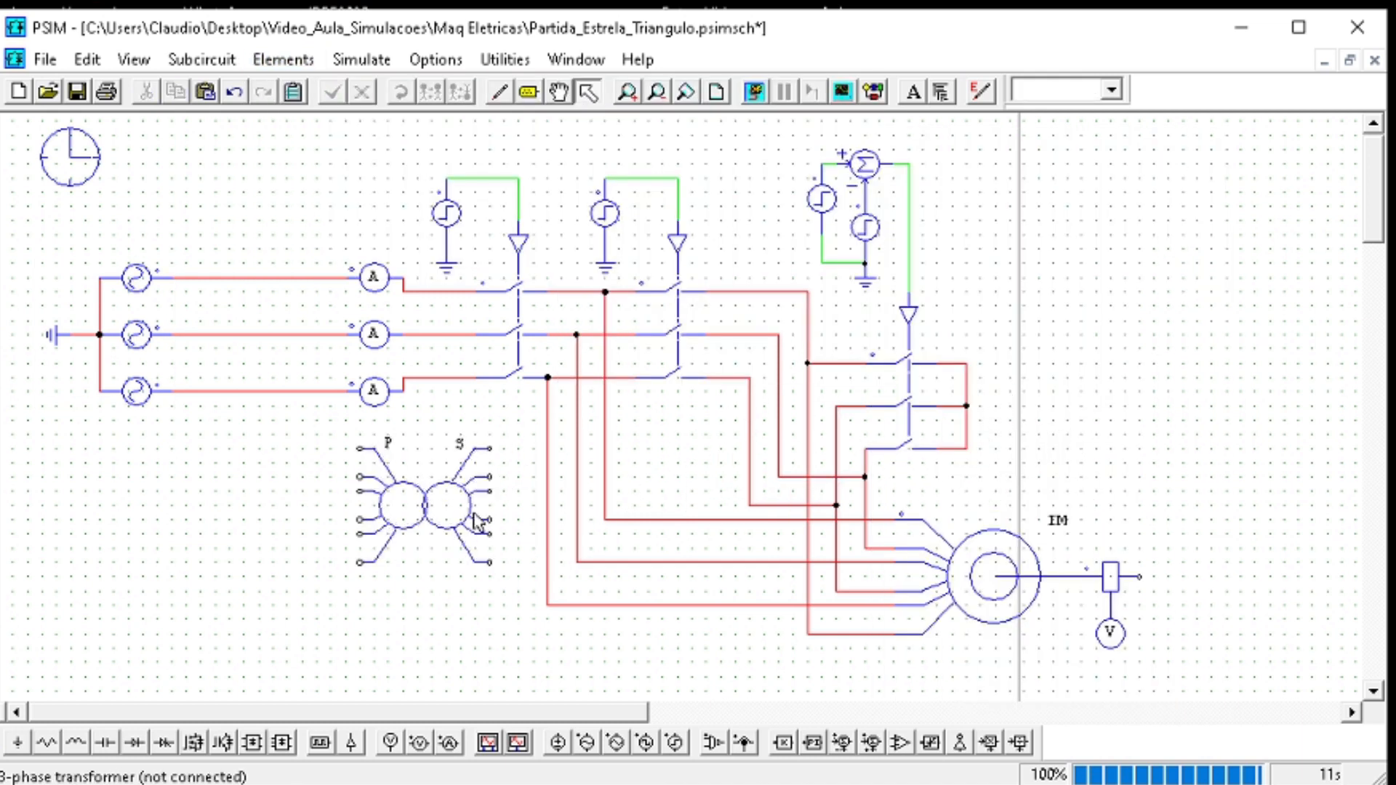
double_click(476, 520)
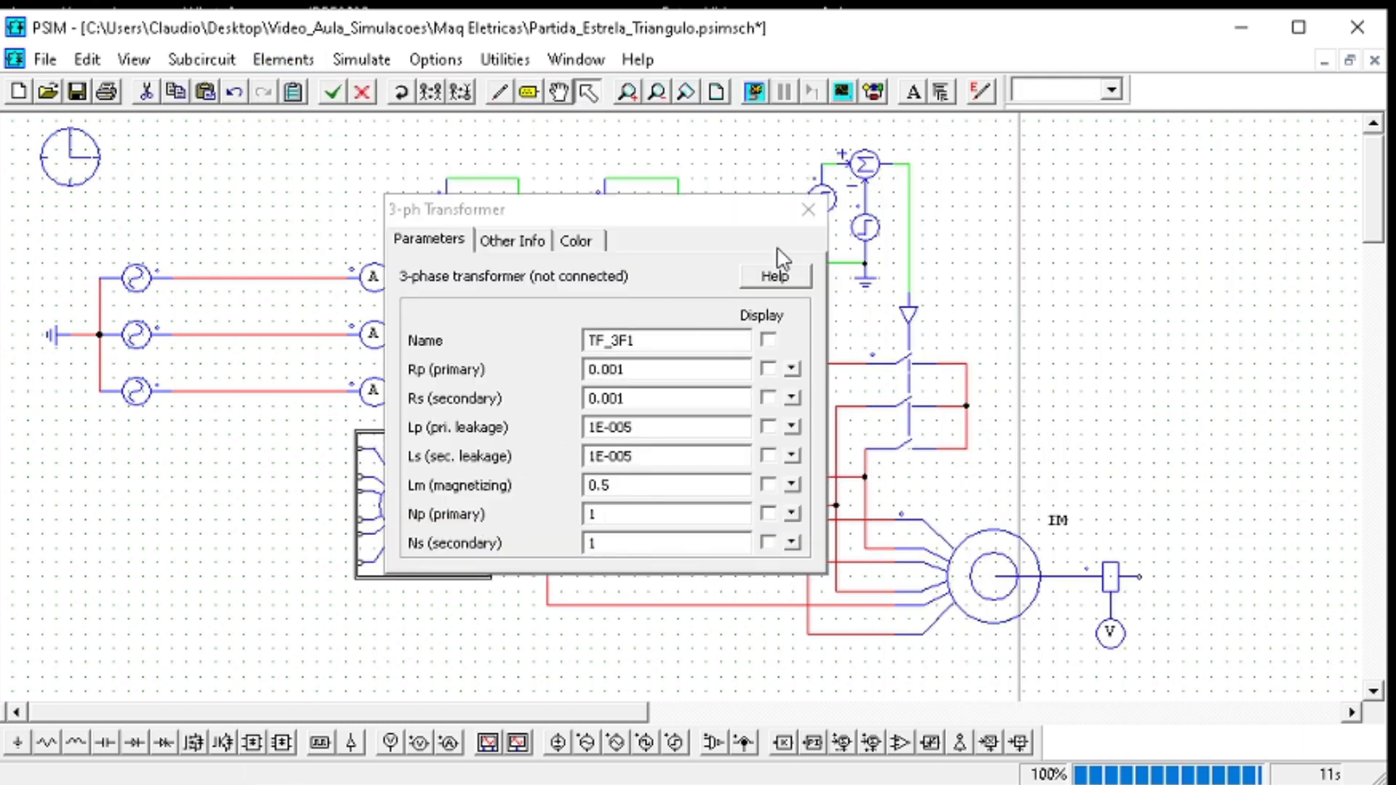
click(797, 219)
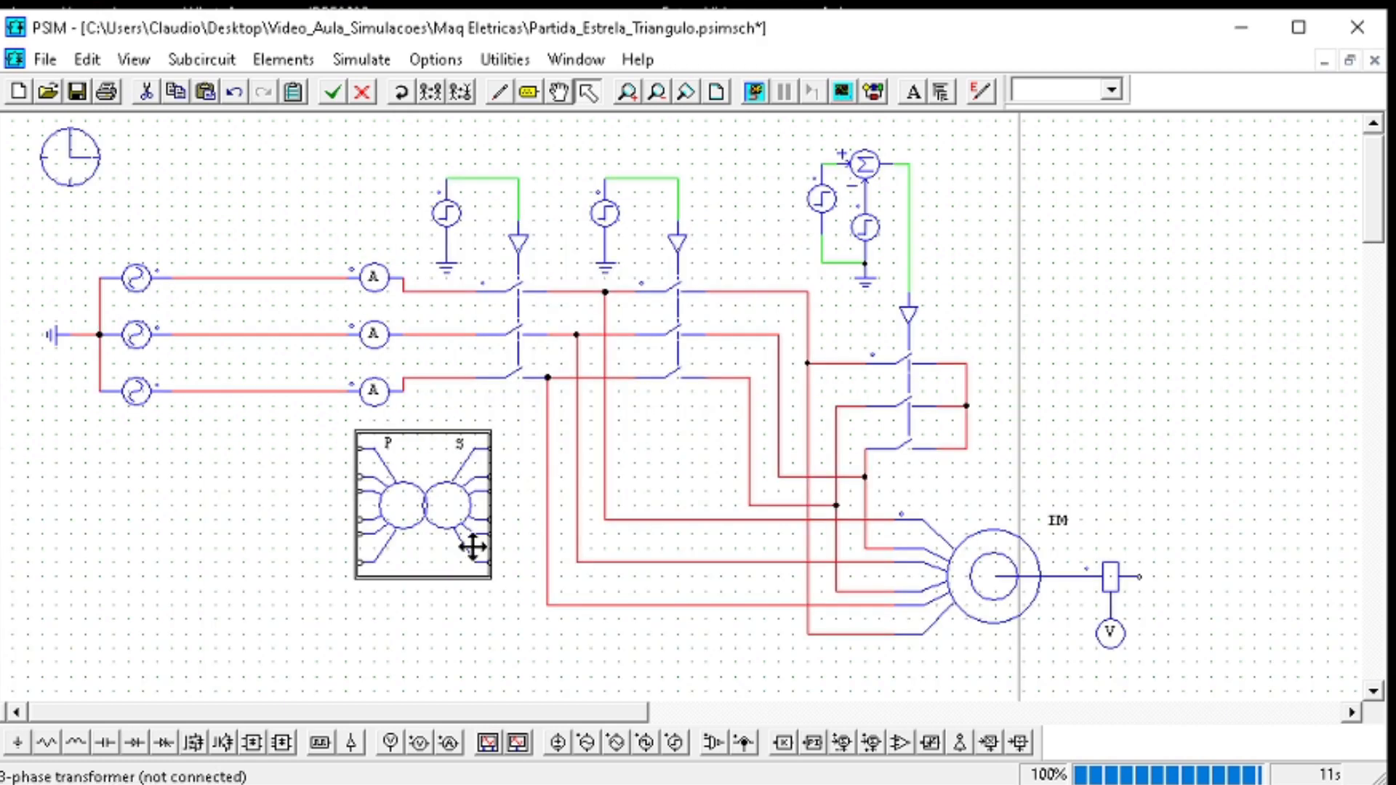
key(Delete)
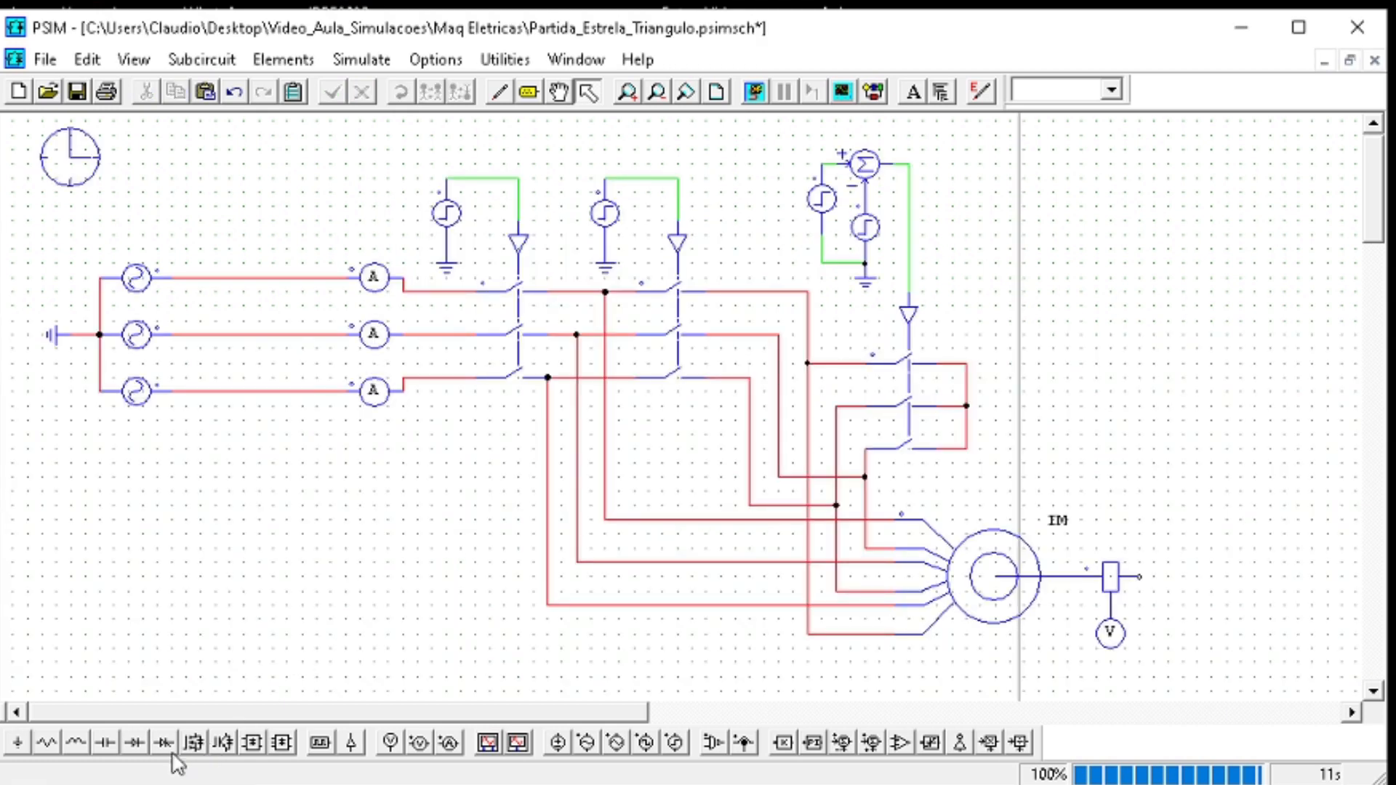
Insert an inductor in each phase line between the source and its current probe, aligning the third with the other two
click(75, 743)
click(262, 276)
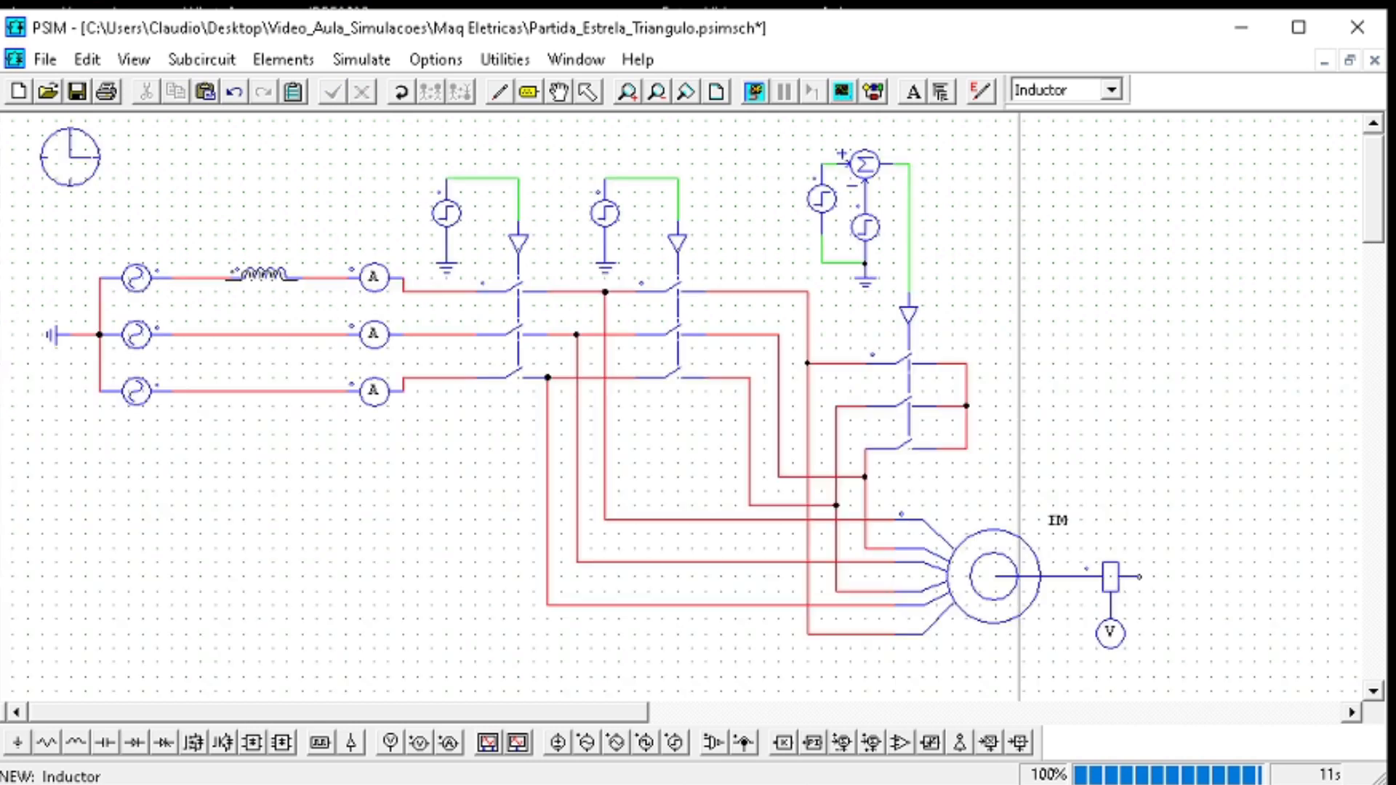
click(262, 333)
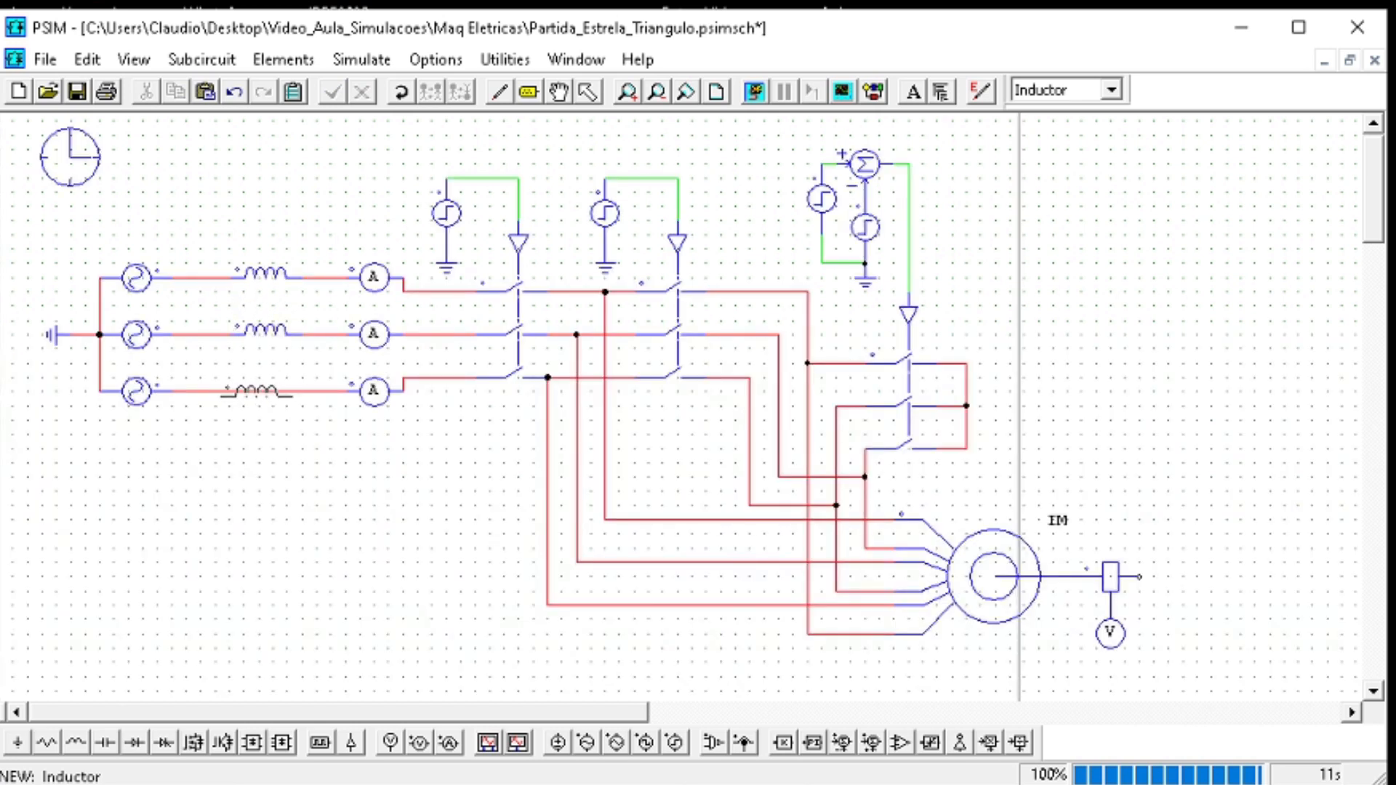
click(247, 386)
key(Escape)
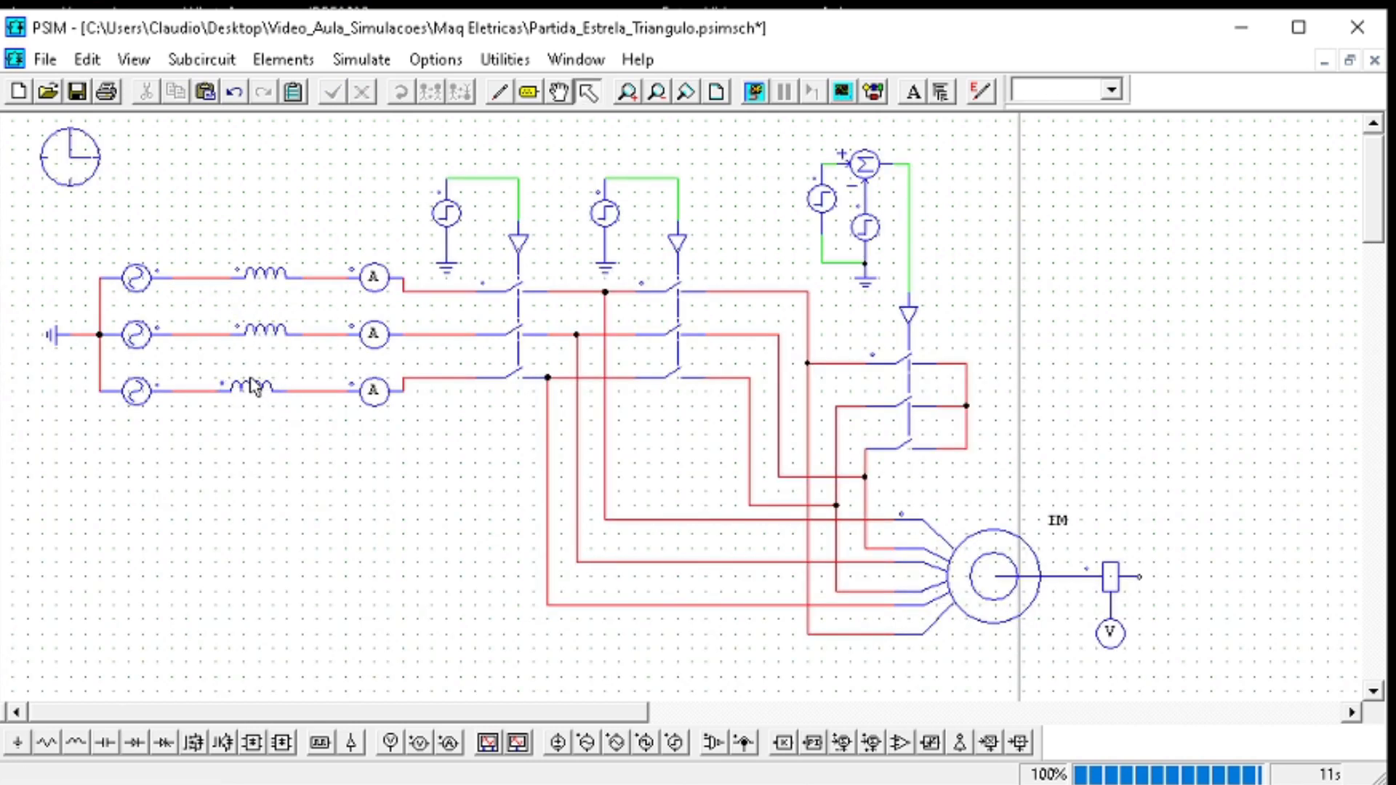
click(247, 384)
click(261, 383)
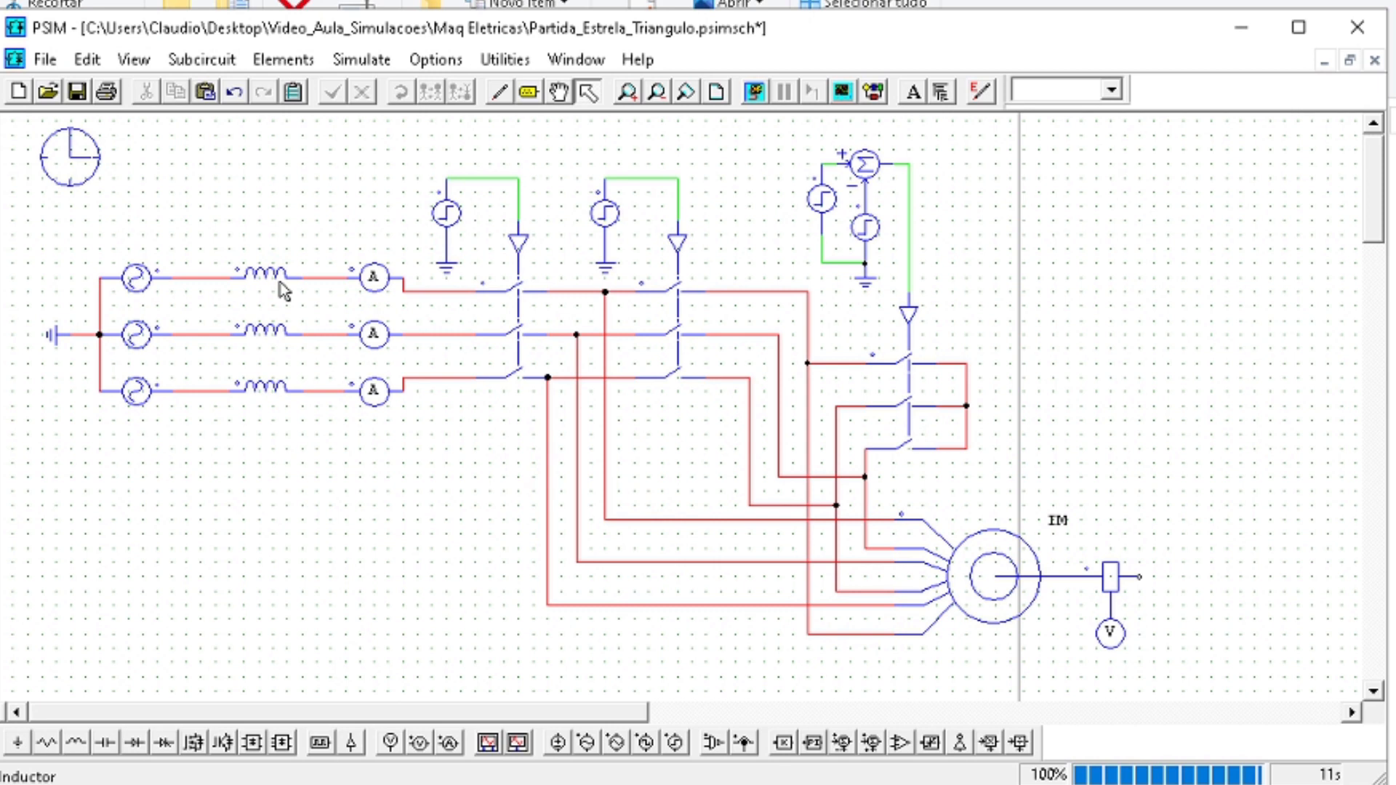
Set the inductance of each of the three phase-line inductors to 40u
double_click(279, 280)
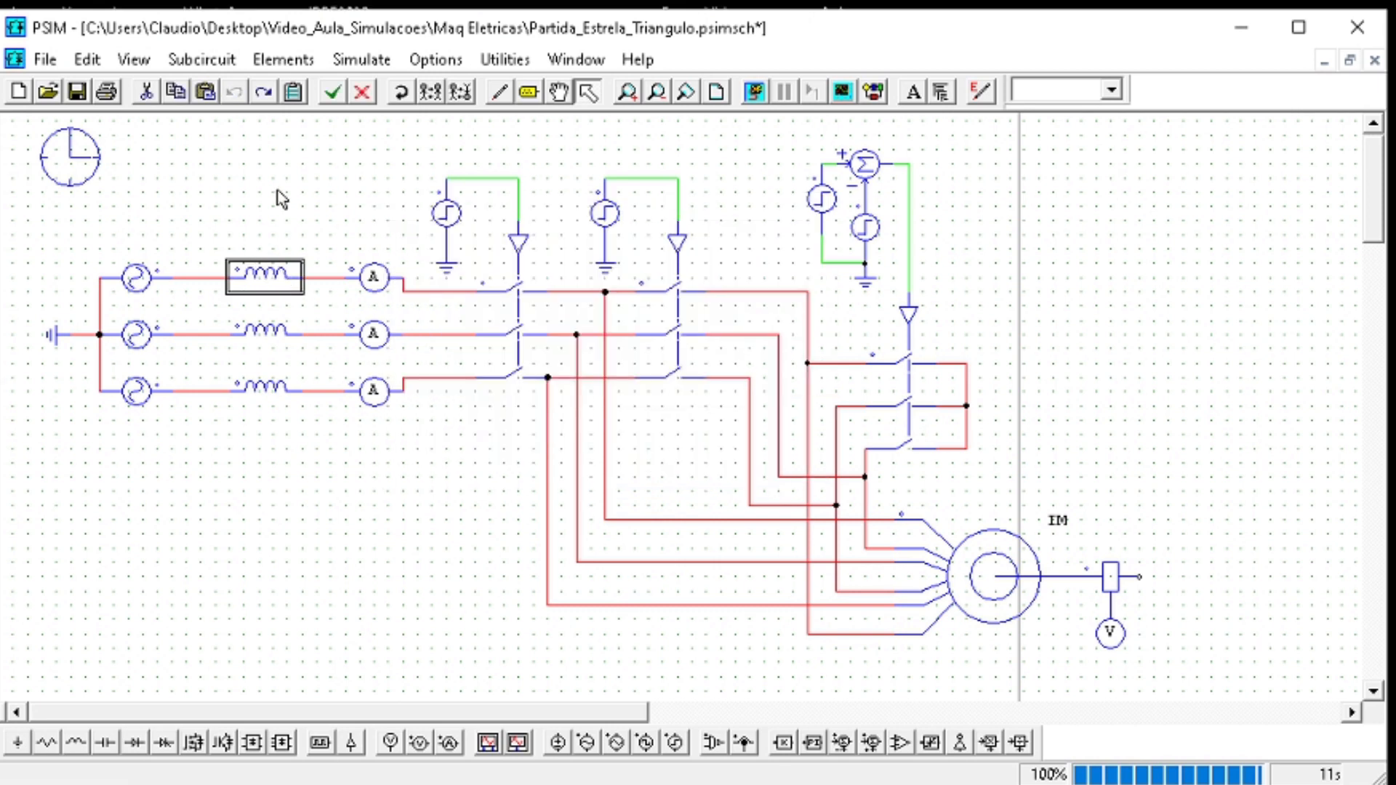
double_click(280, 278)
drag(605, 369, 578, 378)
text(40u)
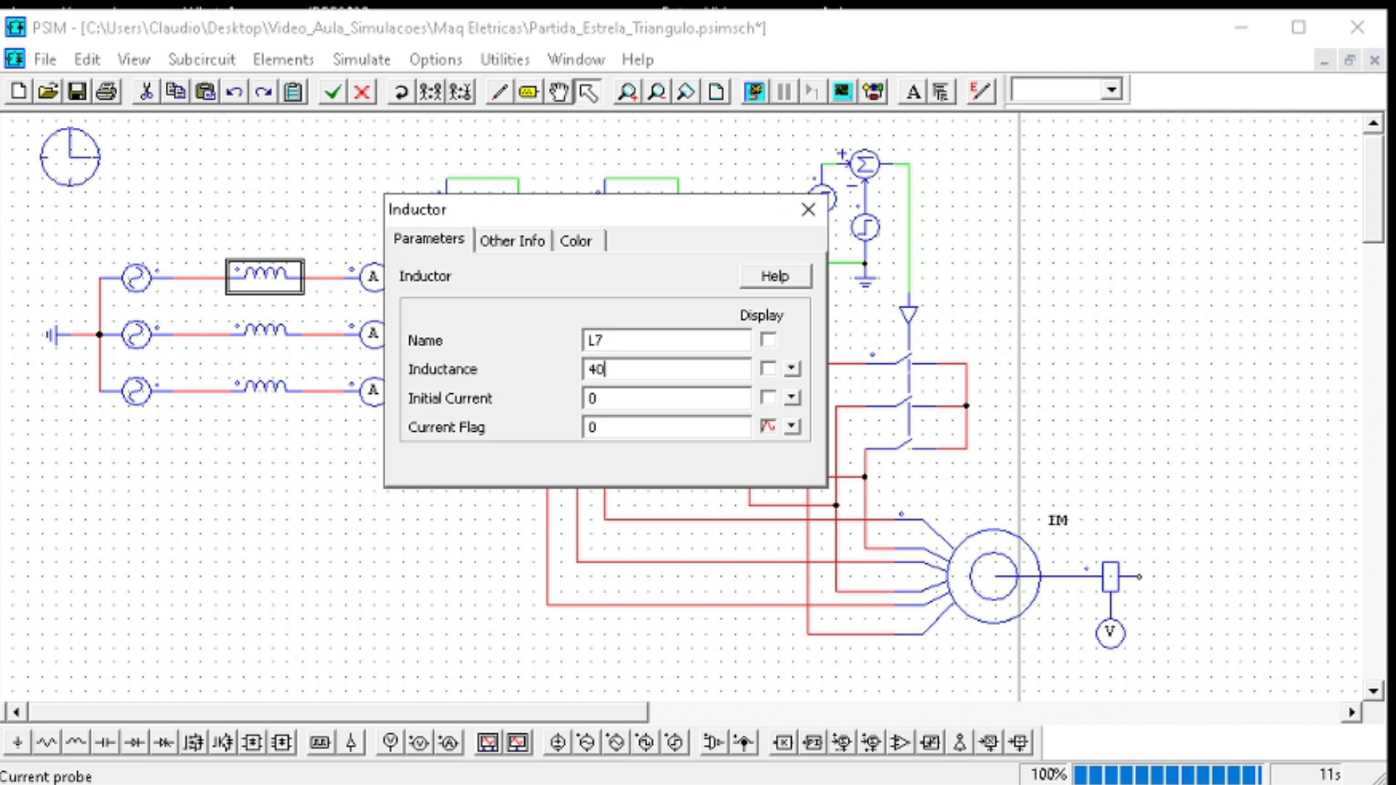
drag(631, 402, 589, 405)
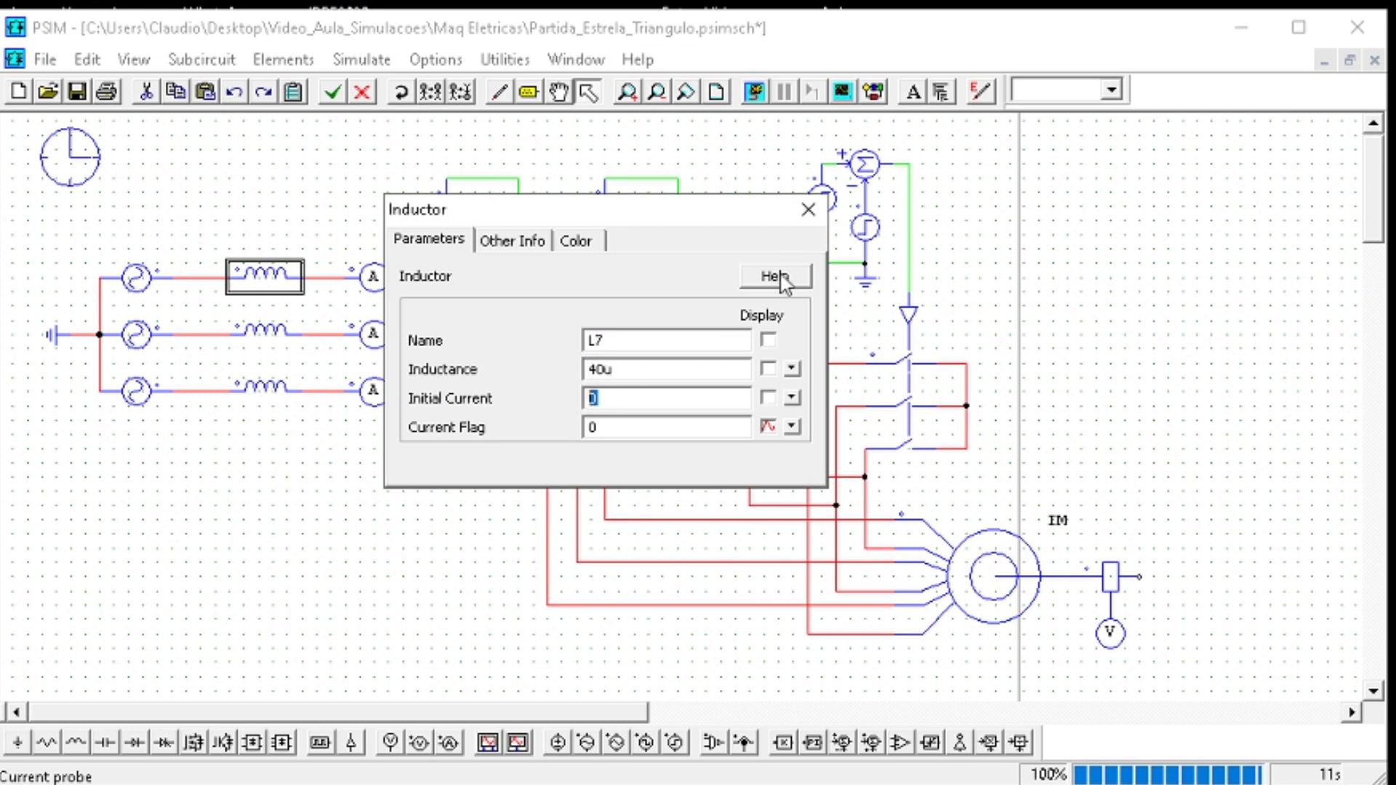
click(808, 209)
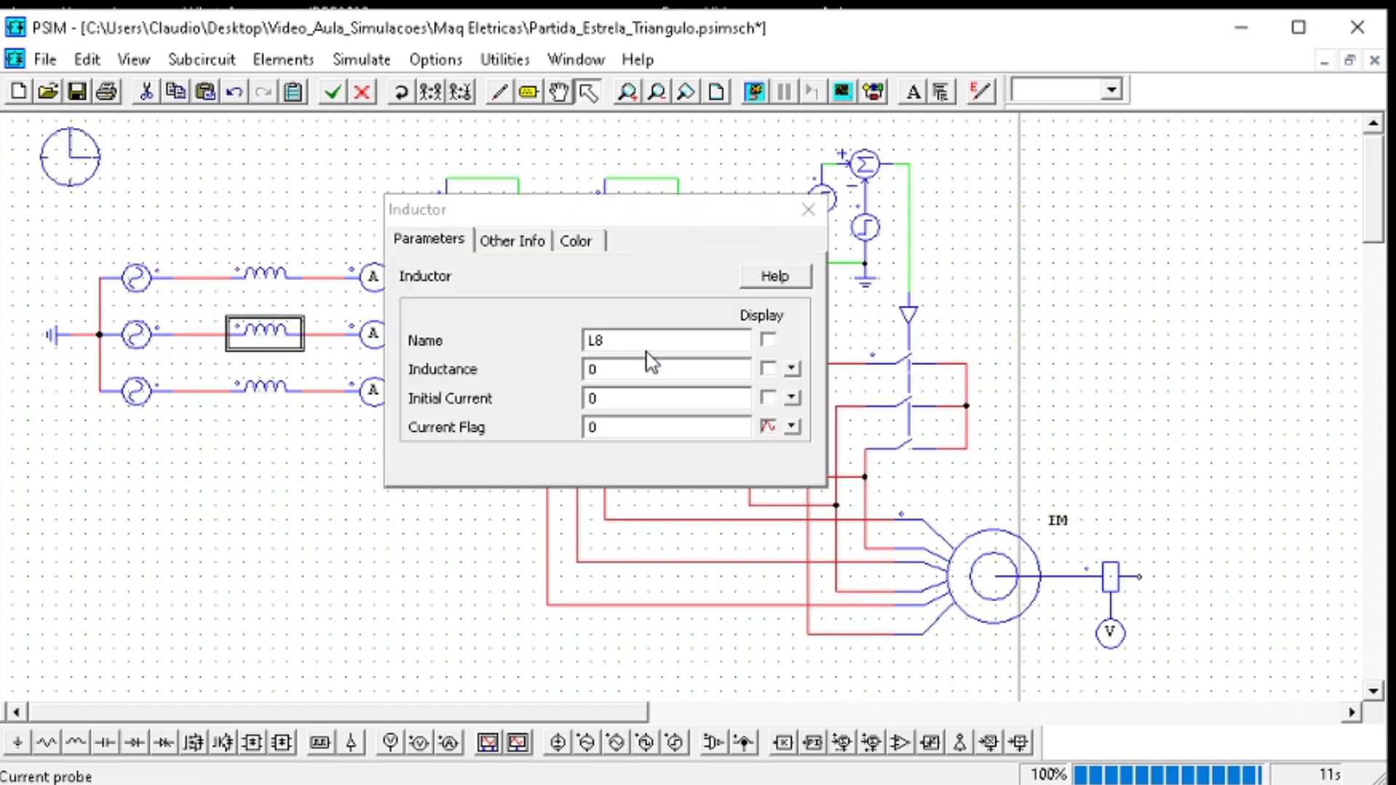
click(601, 367)
text(40u)
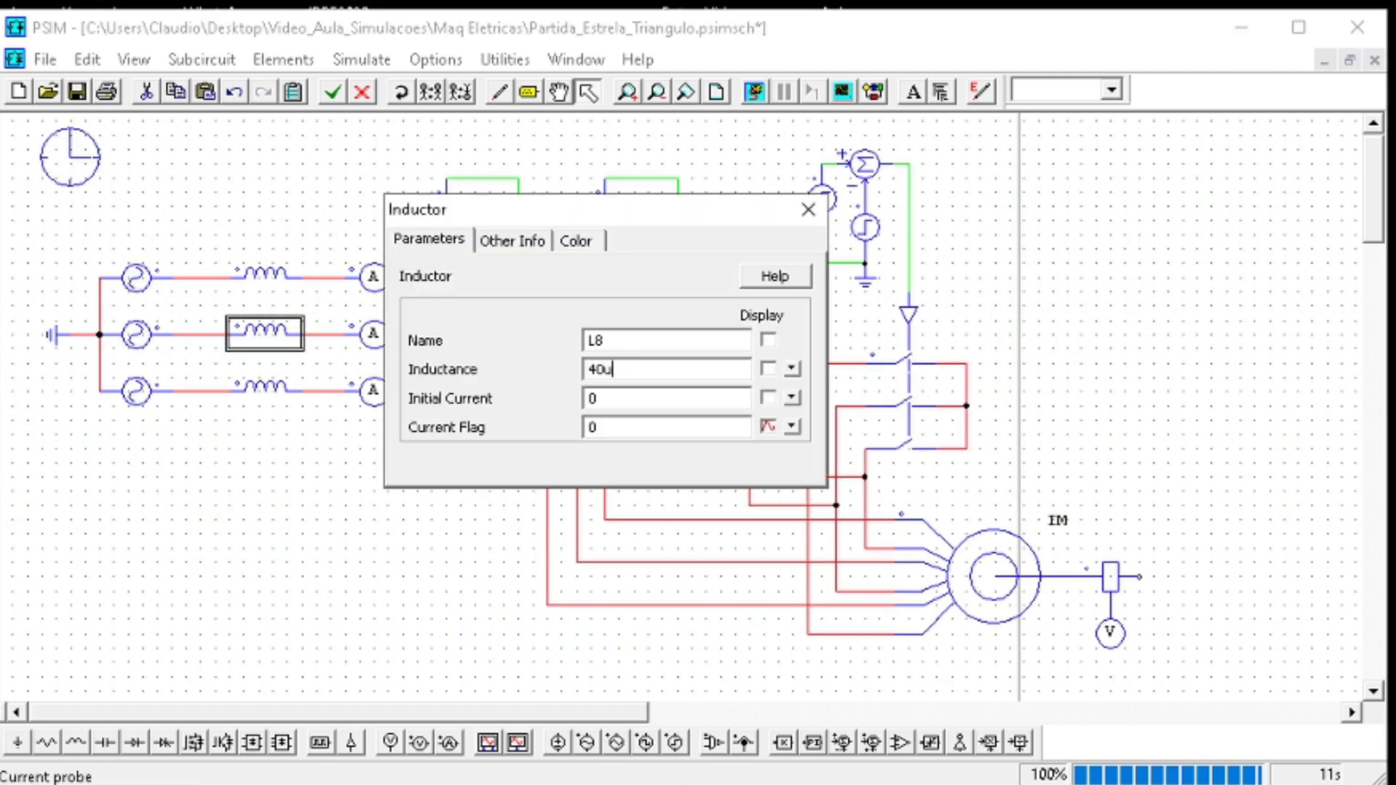
click(809, 210)
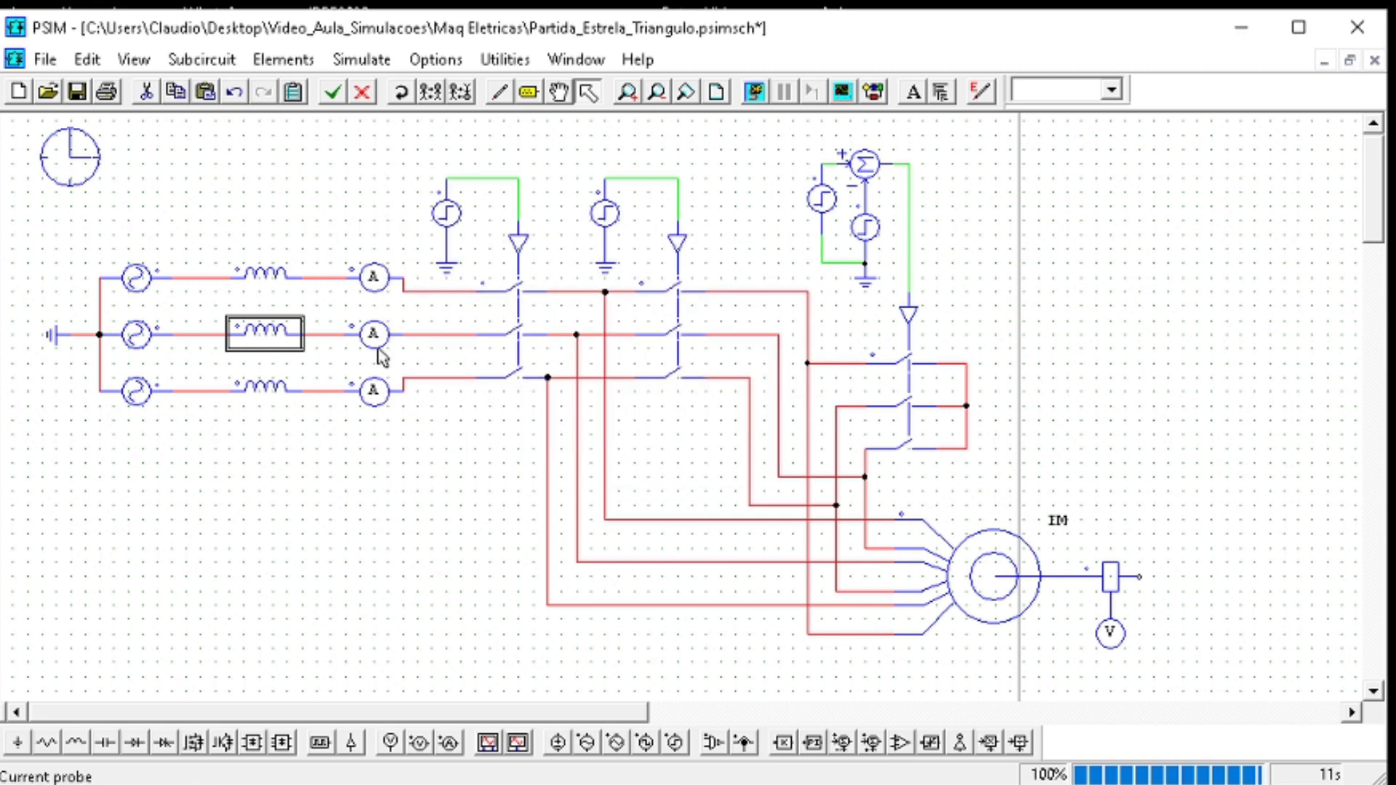
double_click(271, 393)
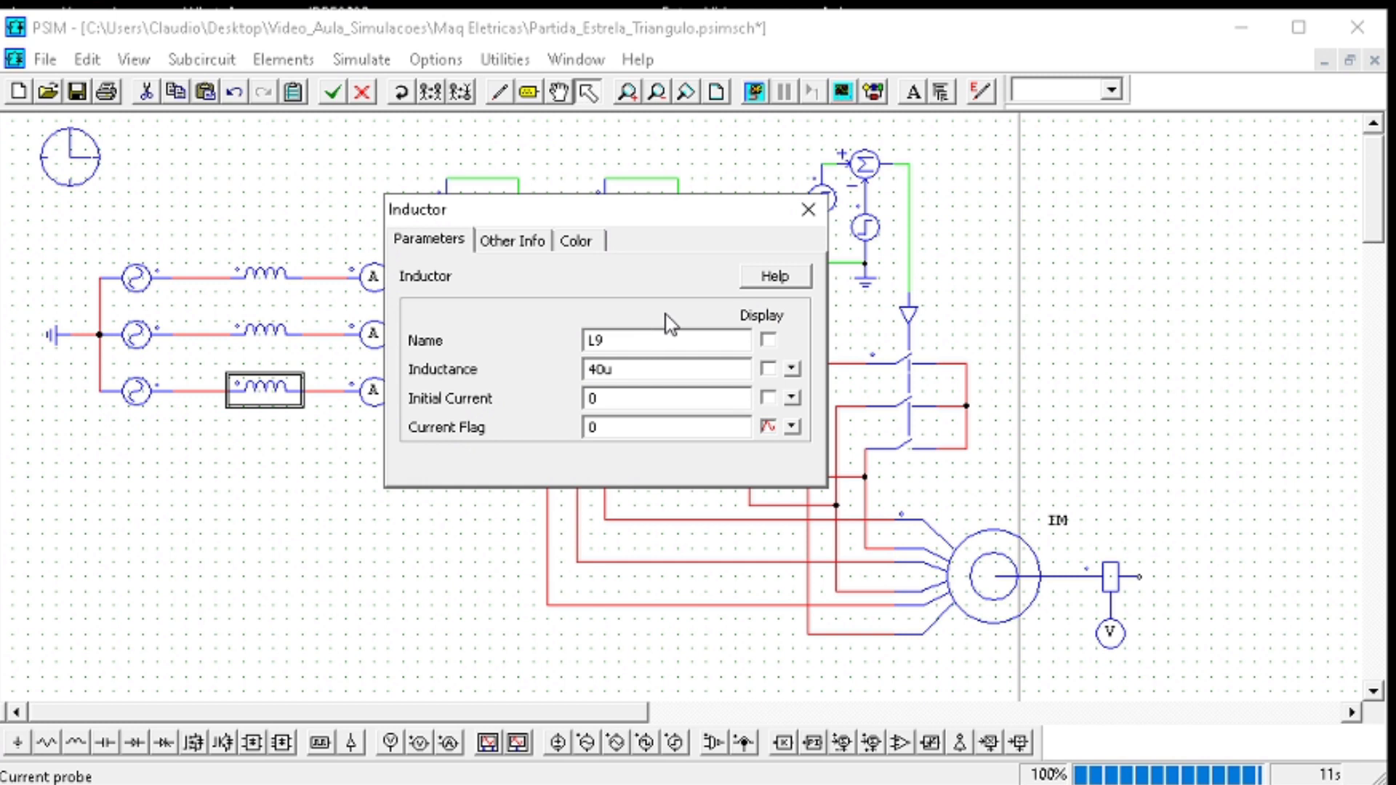
click(808, 210)
click(1077, 282)
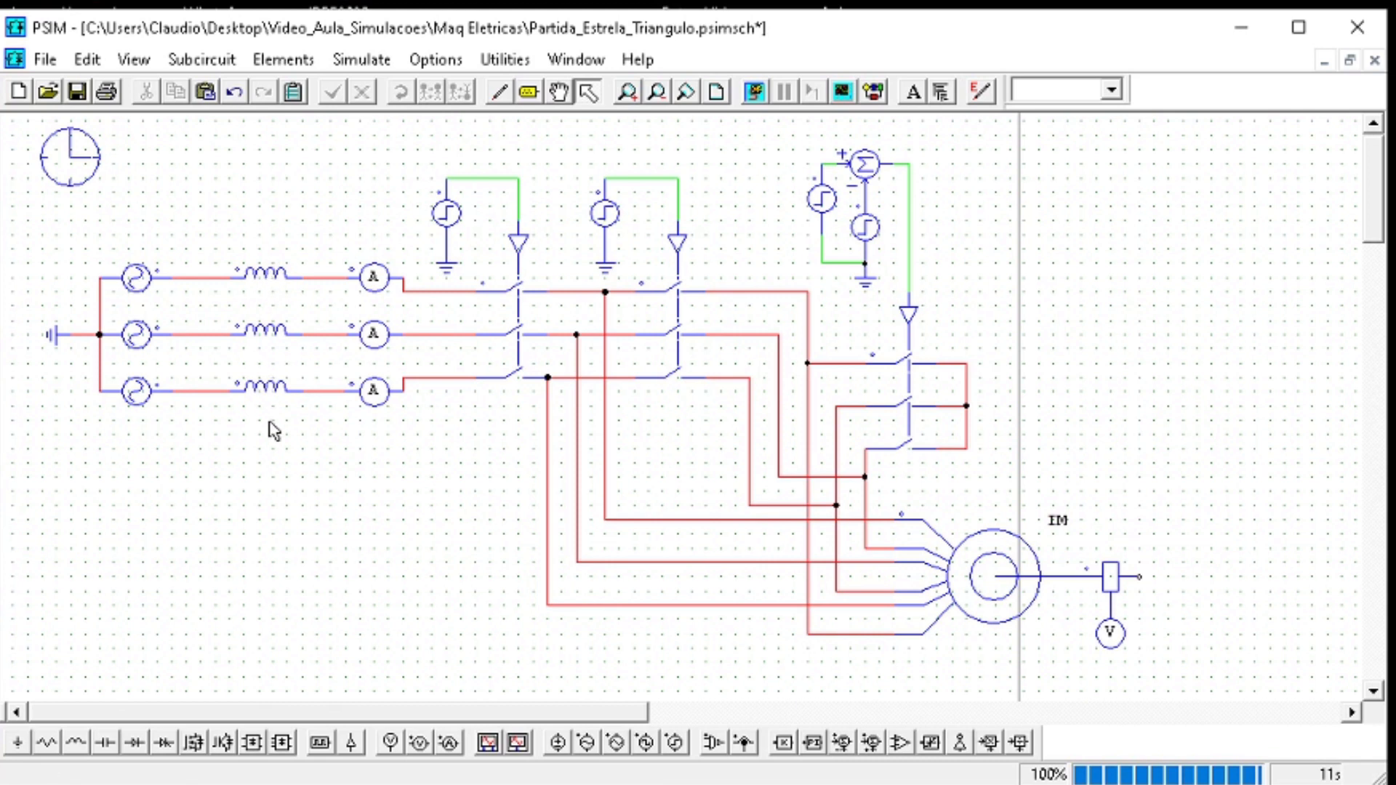
Save the schematic with the three line inductors in place
click(263, 288)
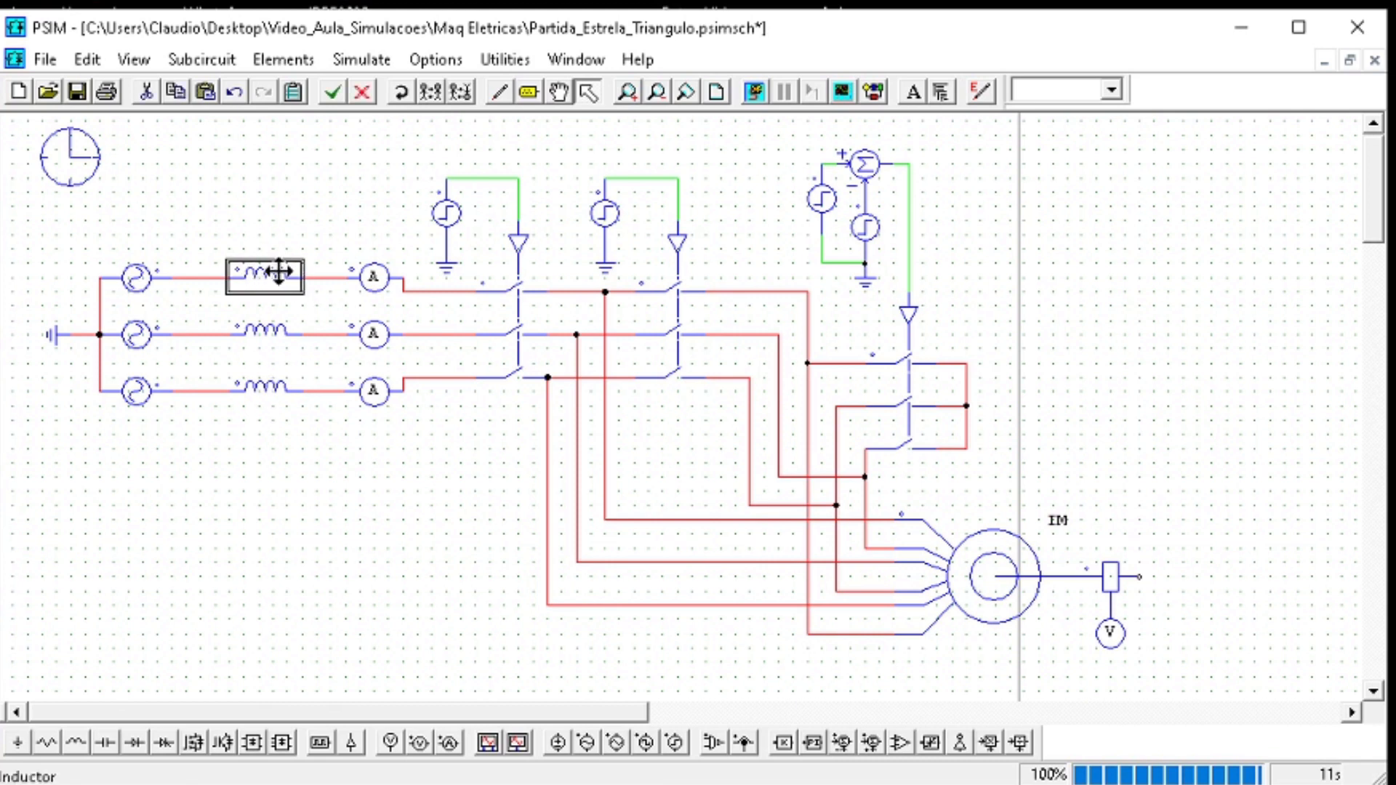
drag(342, 514, 184, 209)
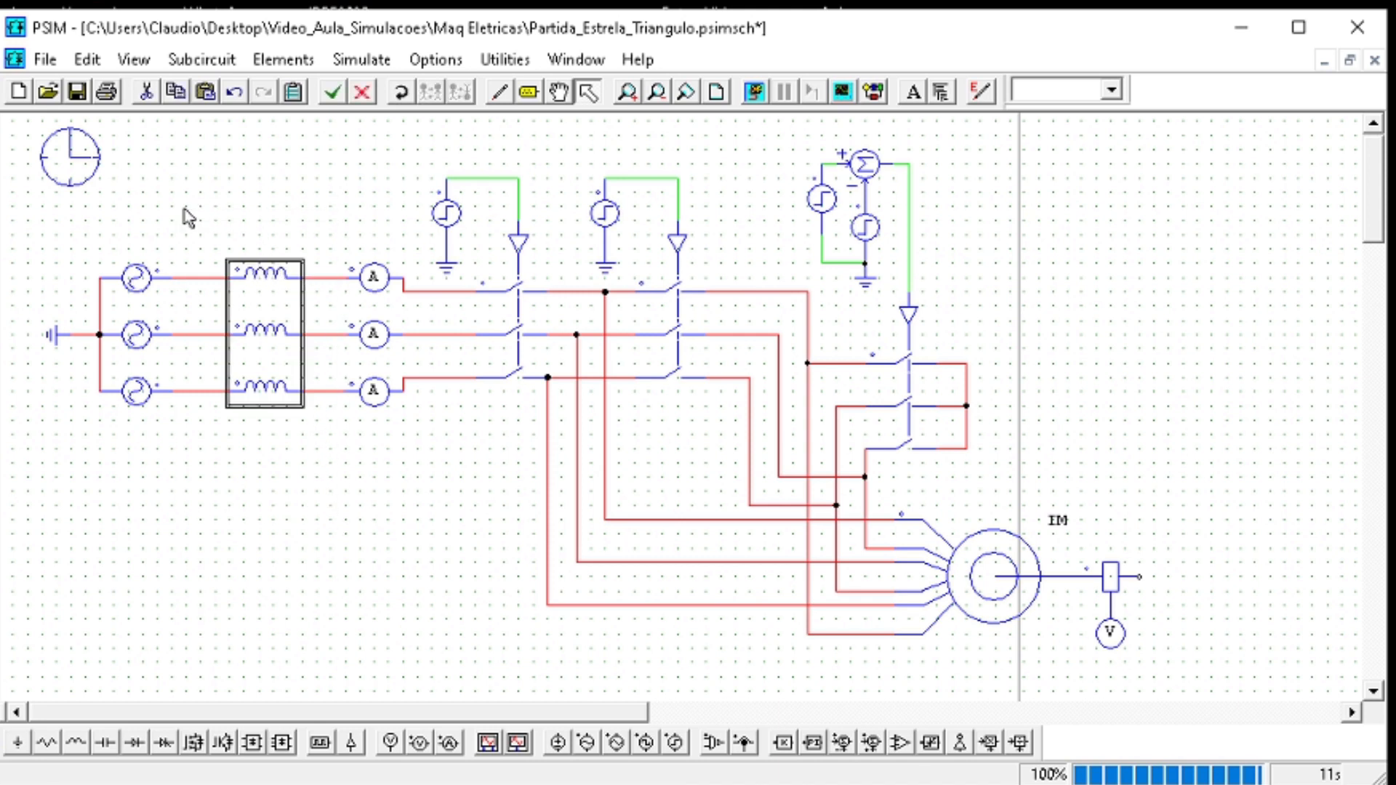
click(220, 210)
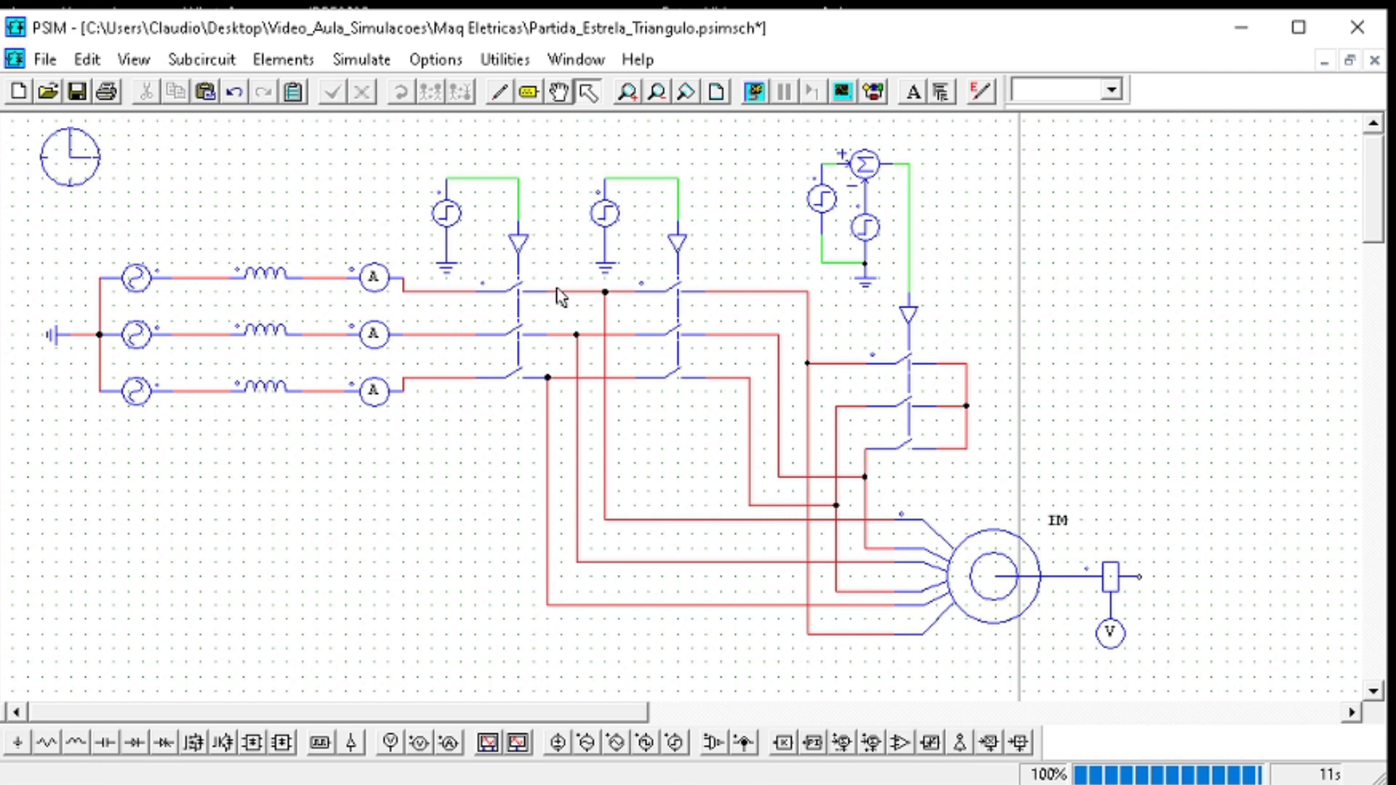
click(86, 94)
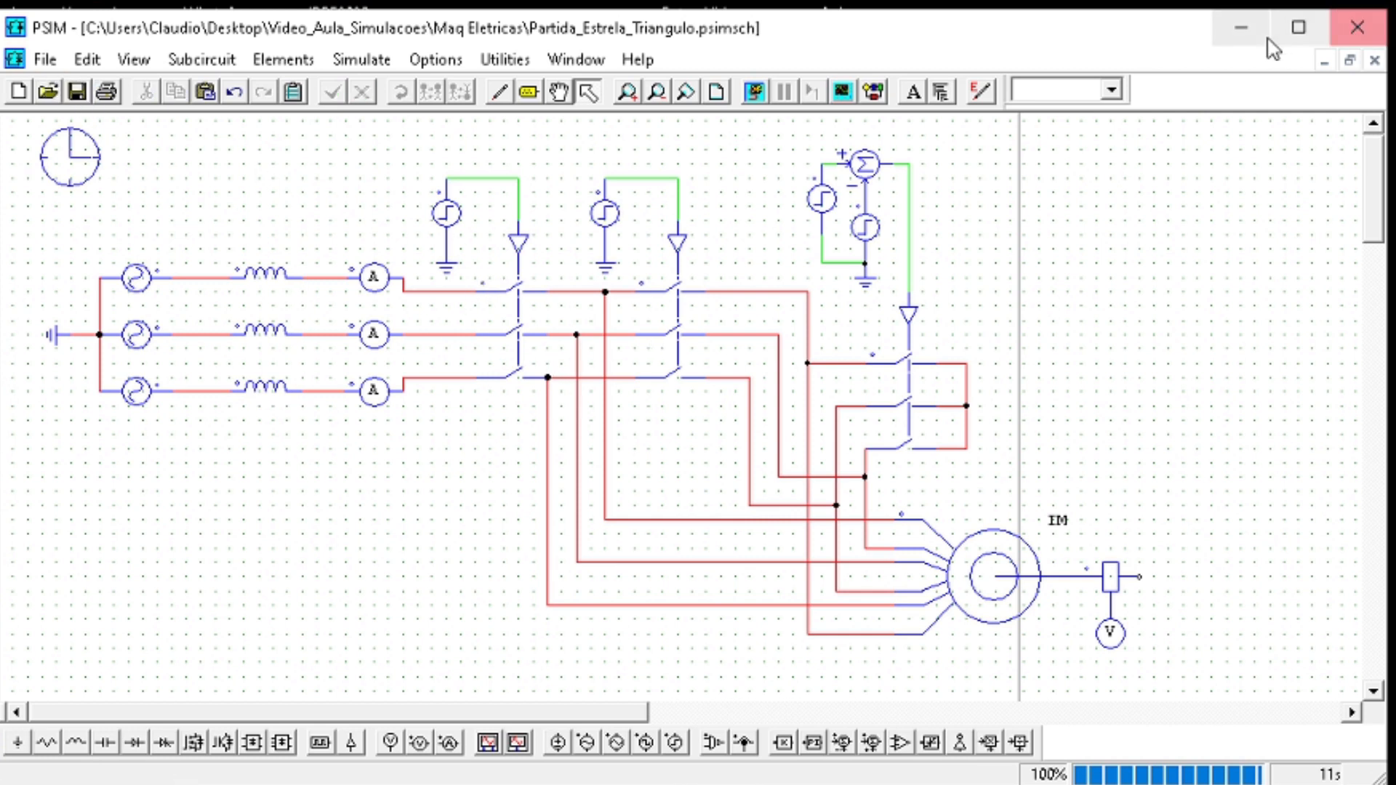
Duplicate the induction motor with its shaft sensor and voltage probe, and place the copy below the original circuit, aligned under it
drag(1194, 663, 875, 506)
drag(1171, 681, 883, 513)
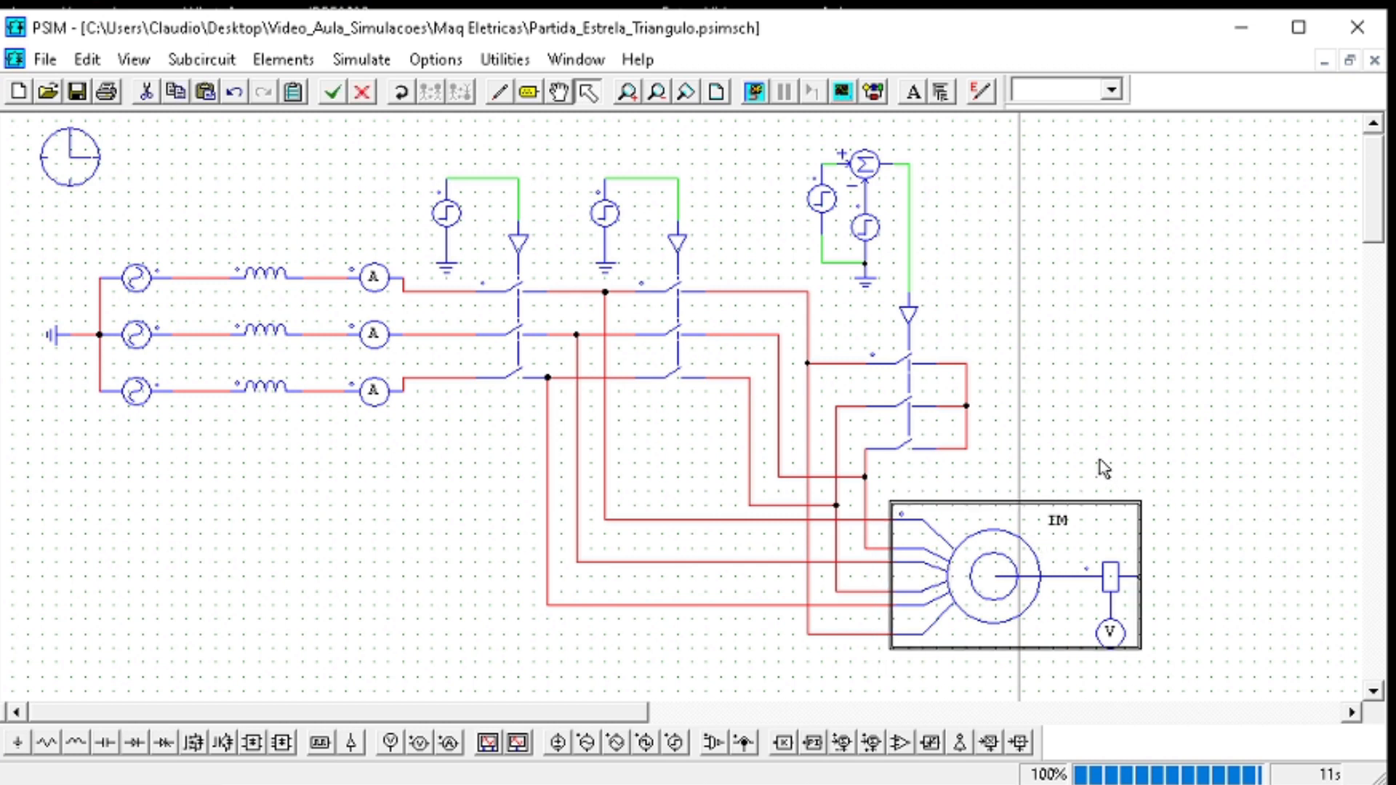
click(1090, 665)
scroll(910, 608, down, 5)
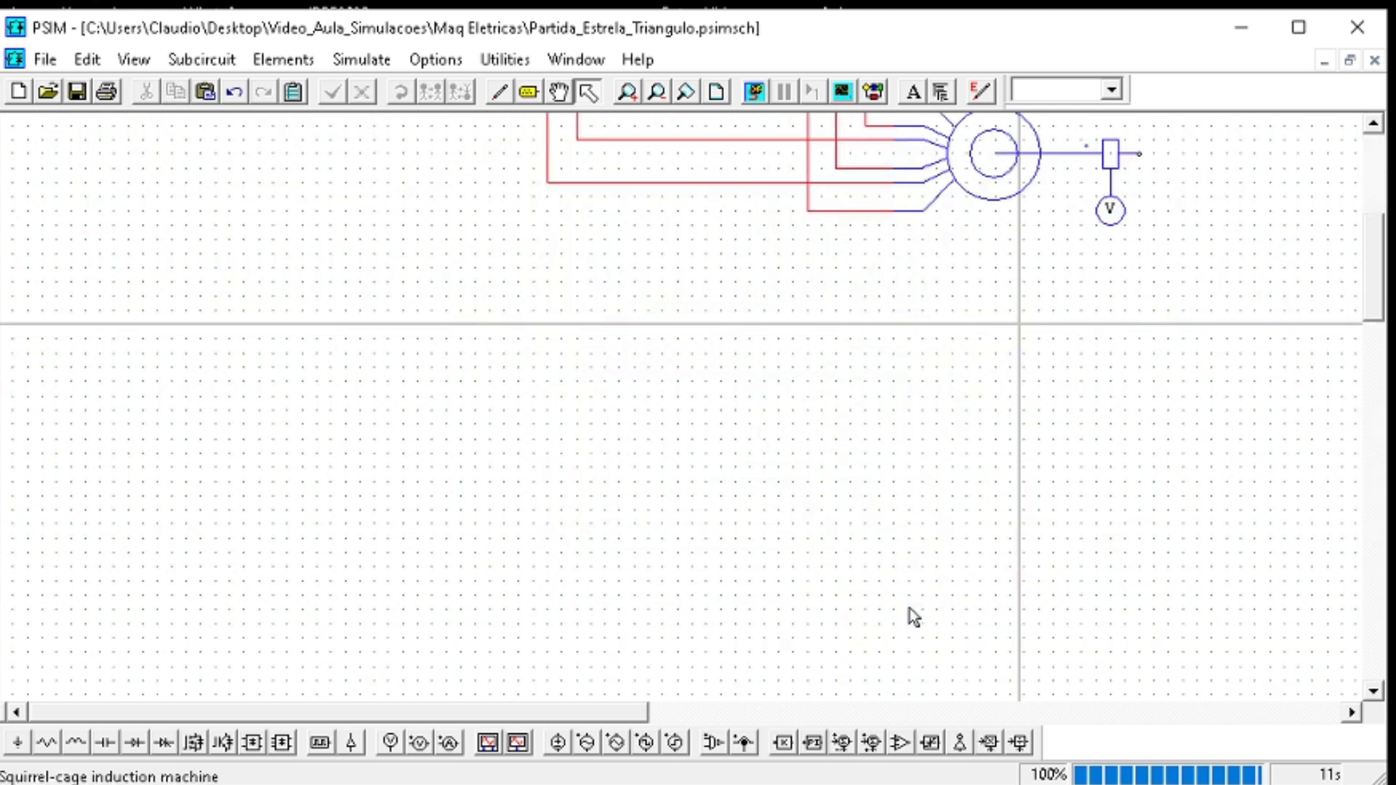
key(ctrl+v)
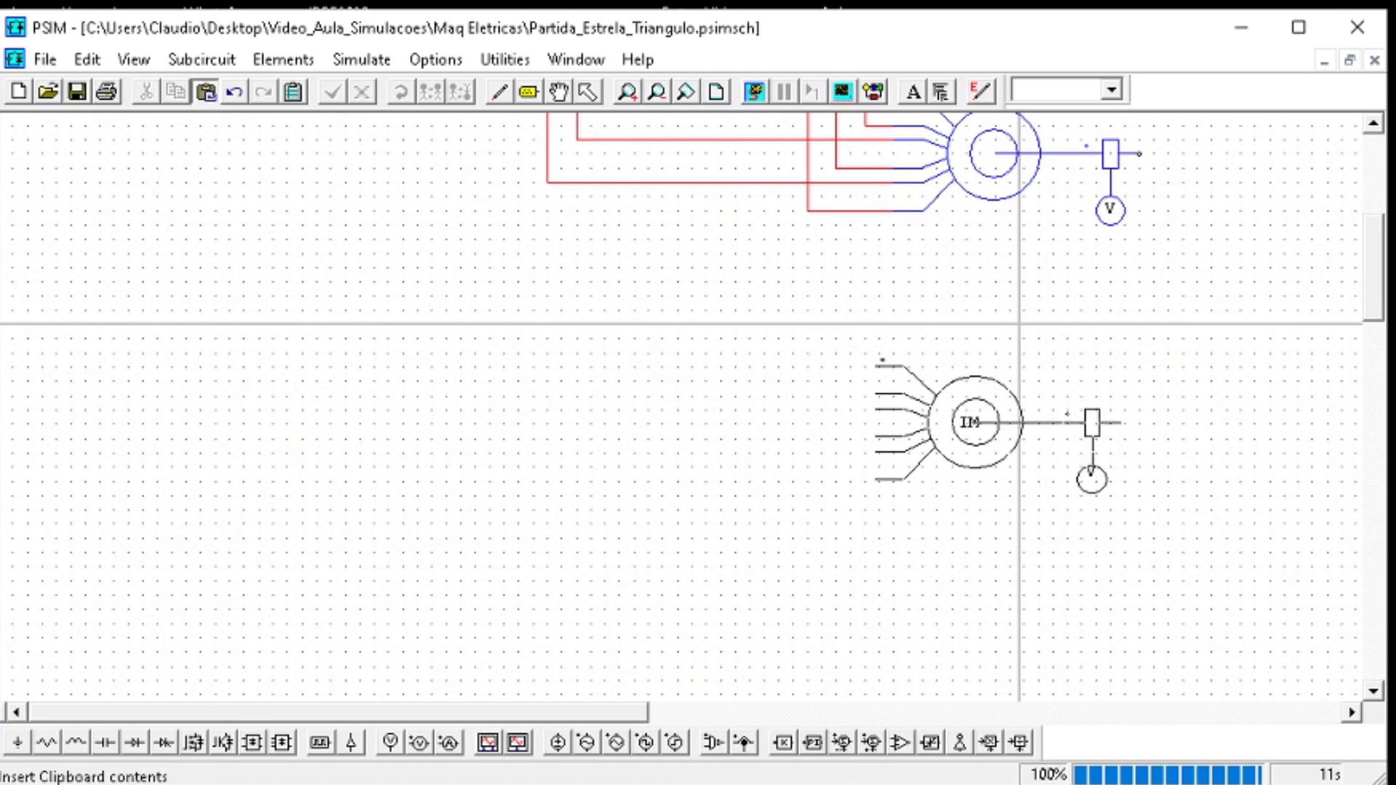
click(989, 418)
scroll(988, 397, up, 3)
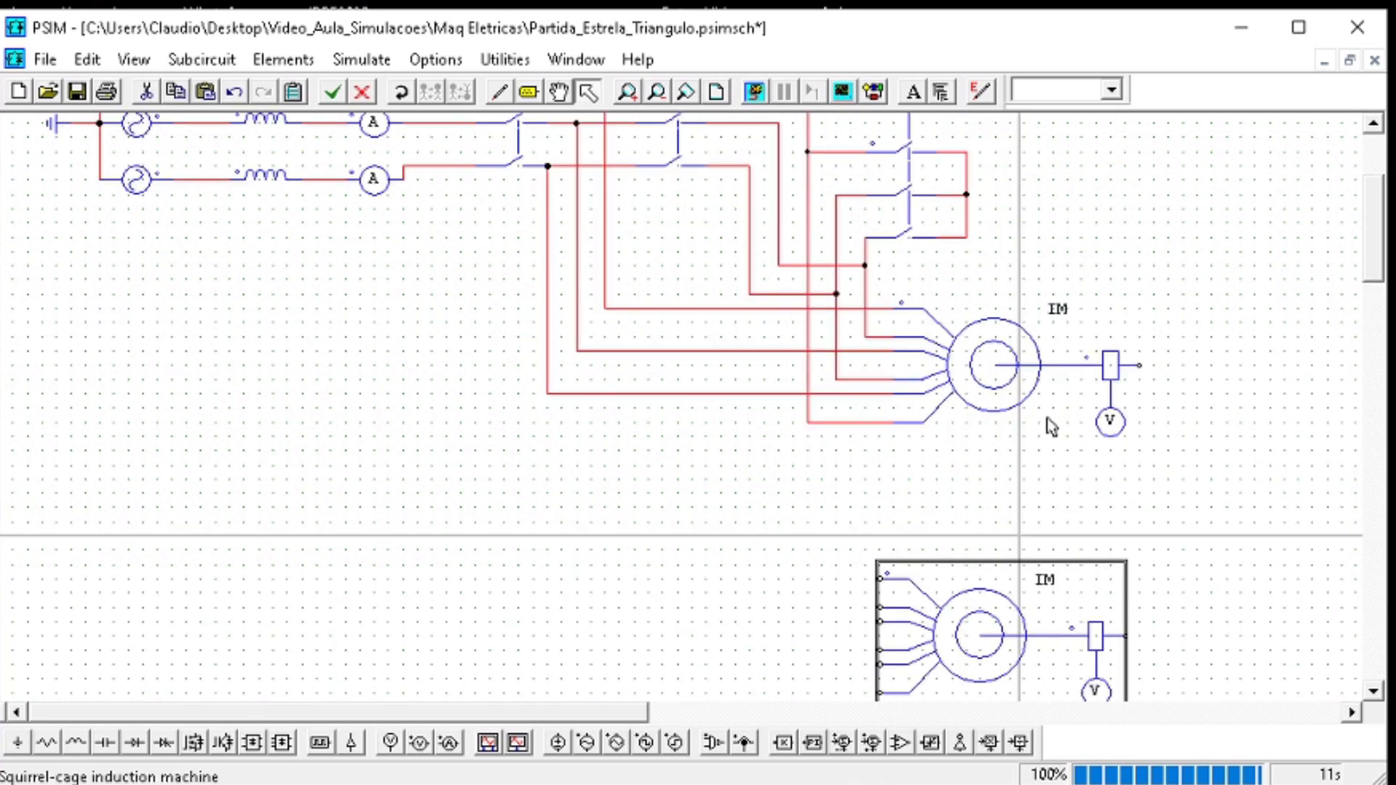
scroll(1018, 418, down, 3)
drag(966, 414, 975, 430)
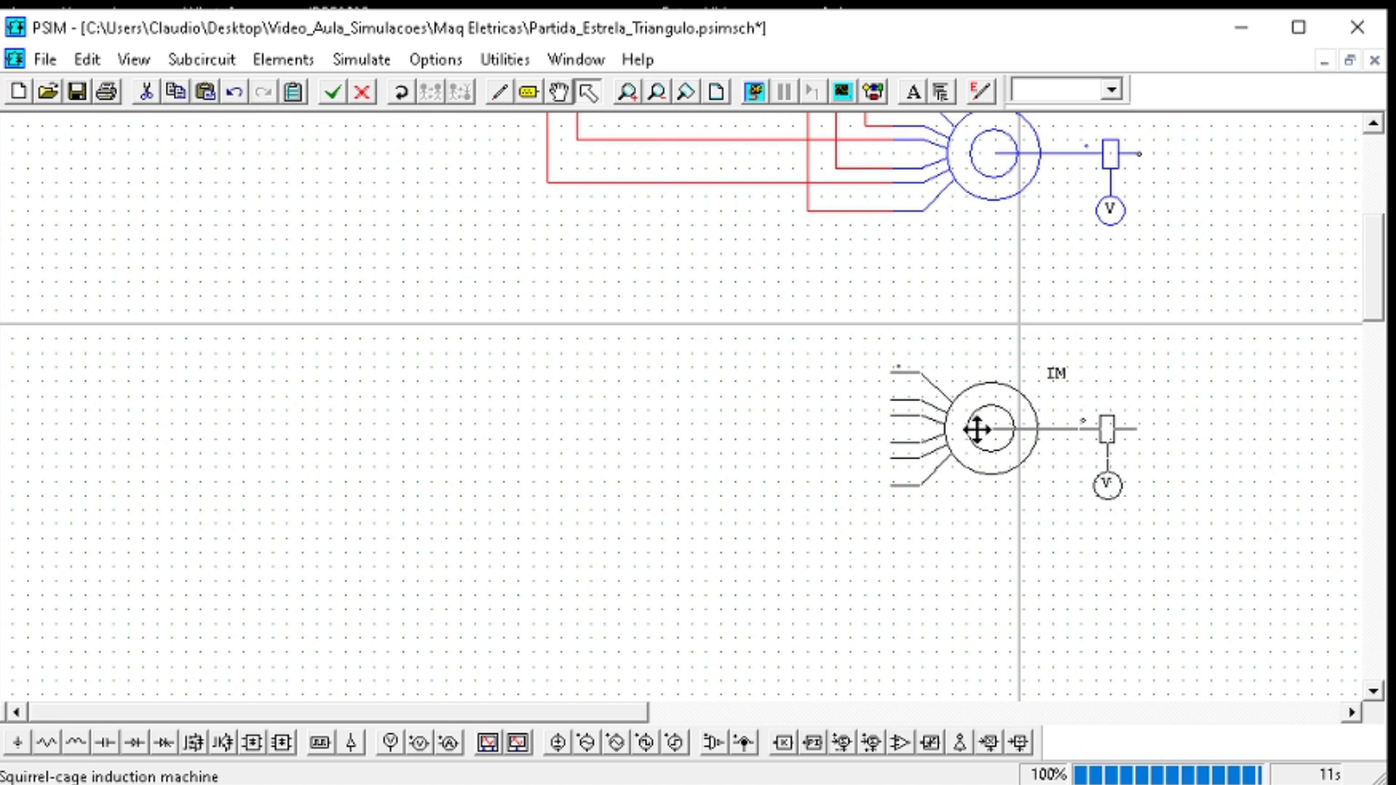
scroll(969, 299, up, 3)
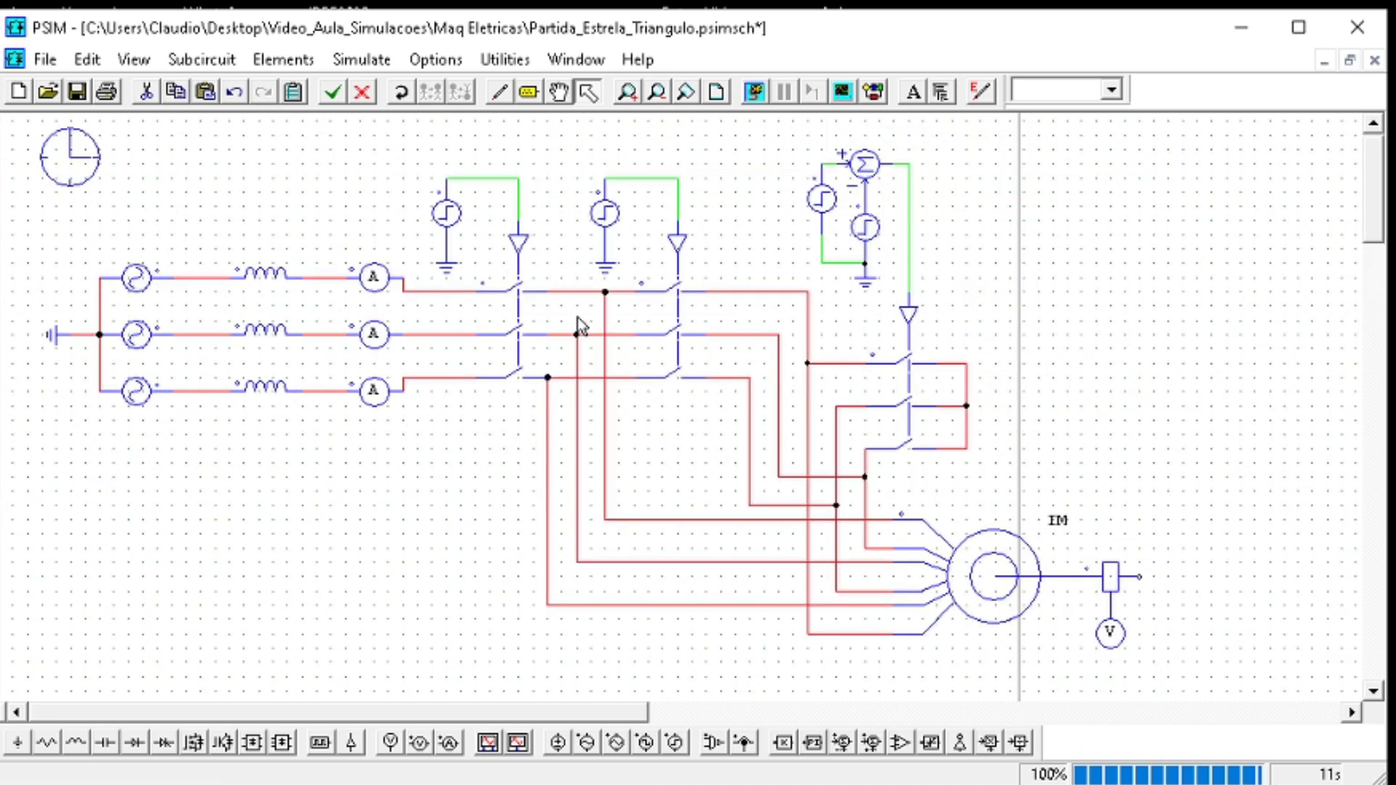
Copy the three-phase source with its ground, line inductors and current probes, and paste it beside the lower motor
drag(347, 435, 85, 244)
click(435, 462)
drag(406, 463, 28, 250)
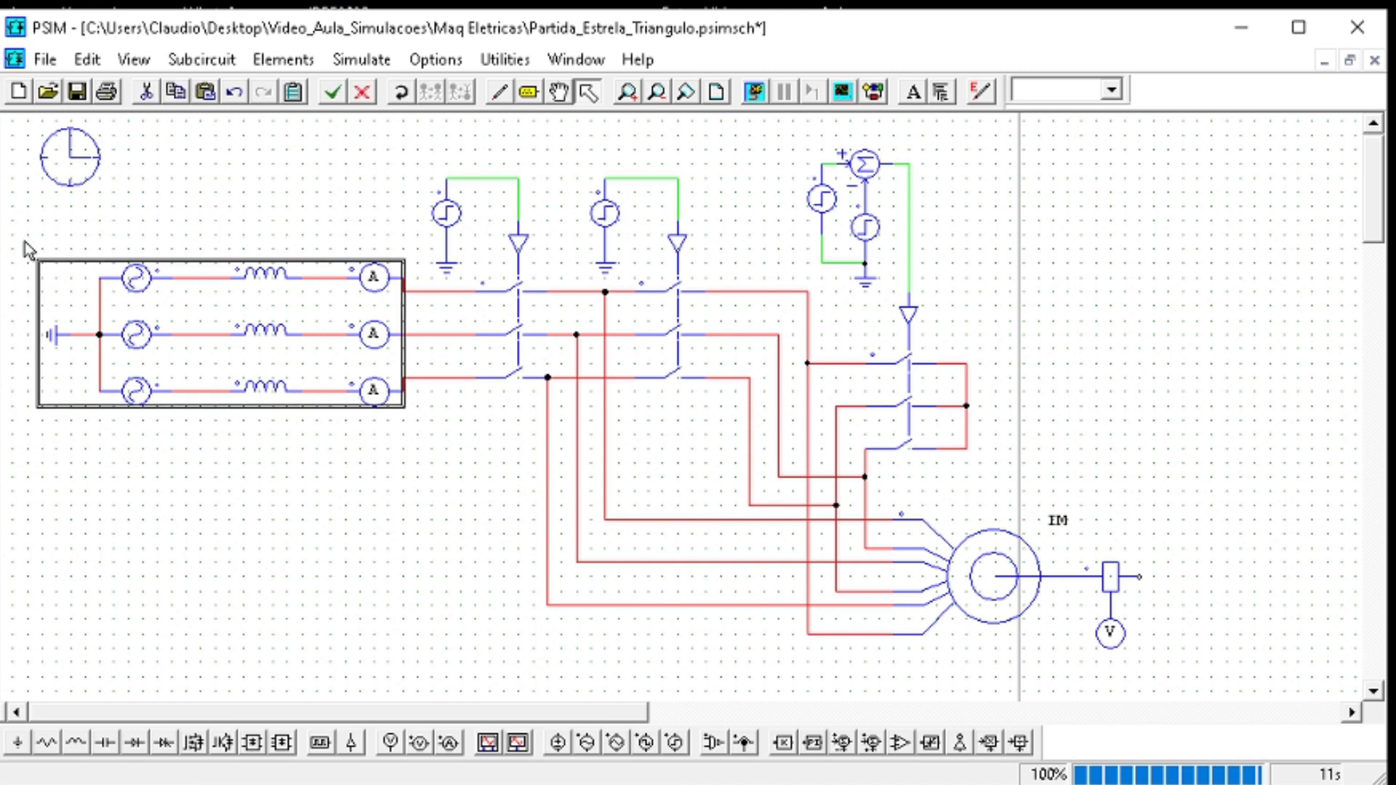
scroll(426, 390, down, 5)
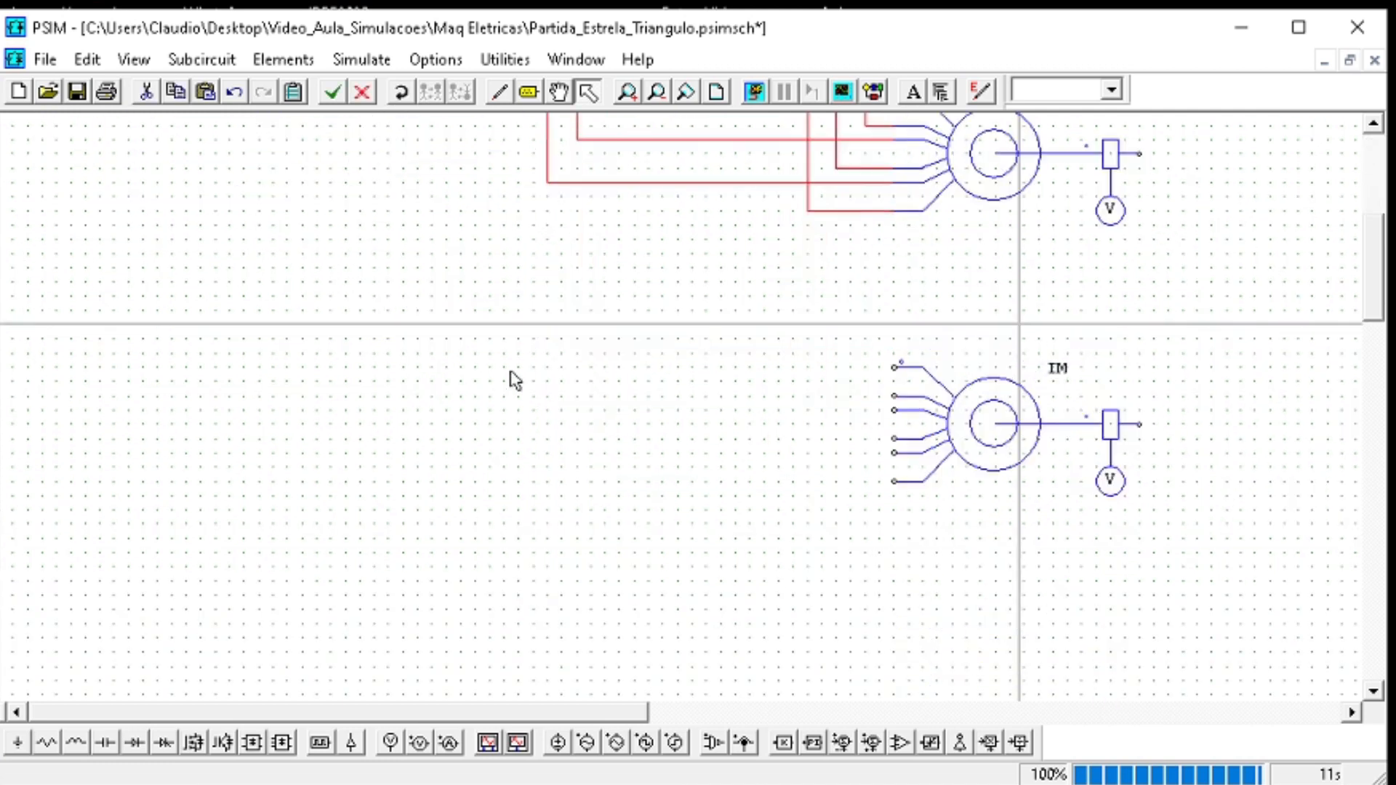
key(ctrl+v)
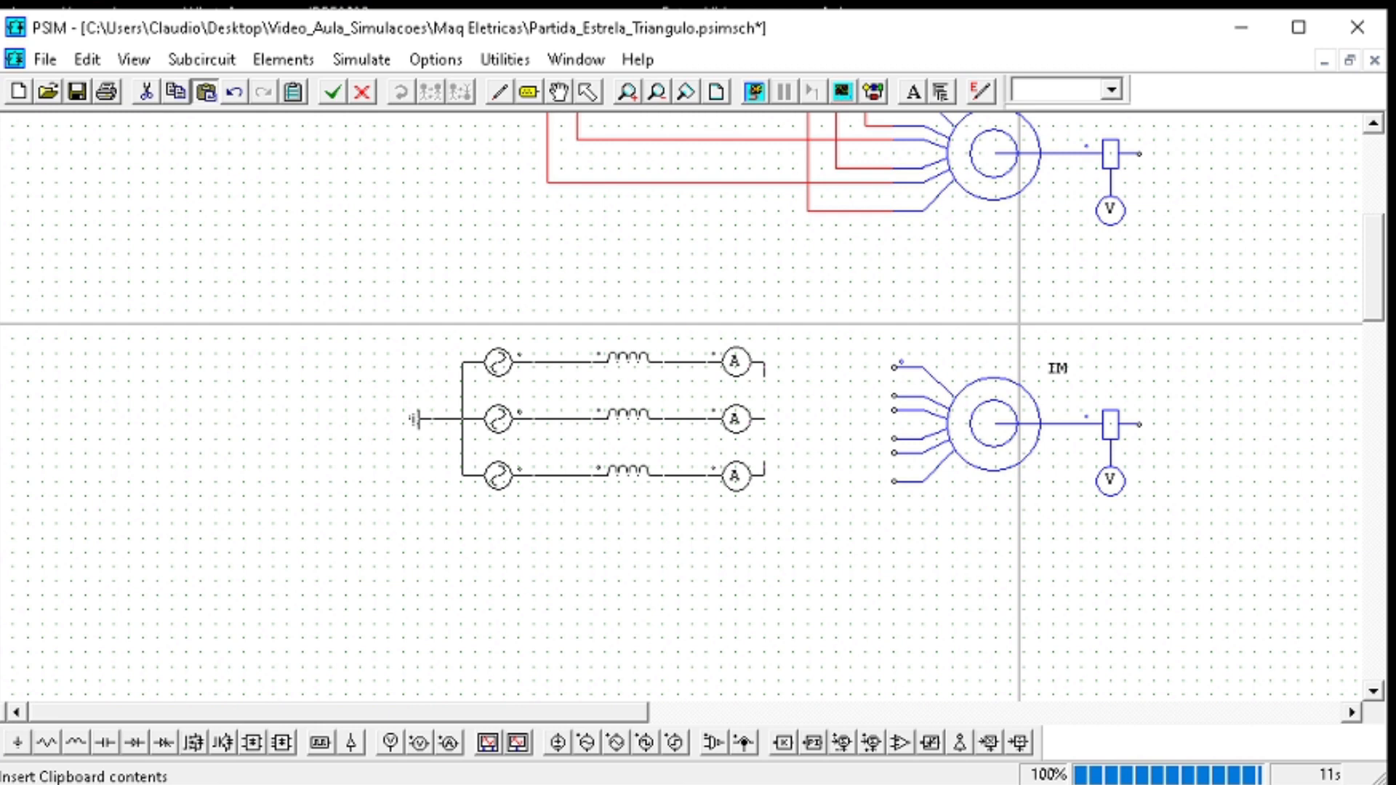
click(463, 422)
Delete the leftover wire stubs after the copied current probes and shift the source block into line with the lower motor's terminals
click(853, 530)
drag(814, 510, 756, 339)
click(756, 339)
drag(817, 539, 342, 290)
drag(636, 397, 665, 410)
click(871, 545)
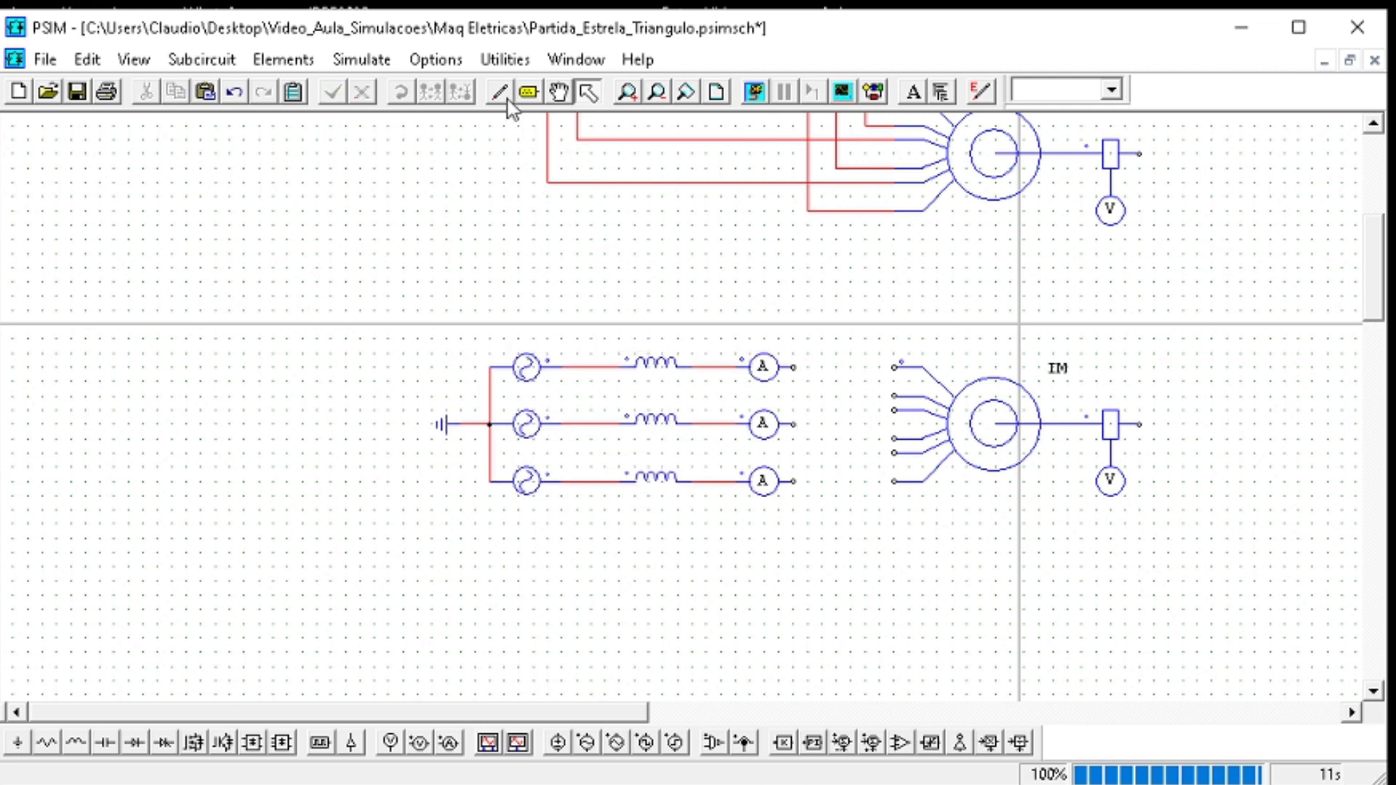
Wire the lower motor in delta: upper probe to the first and sixth terminals, middle to second and third, lower to fourth and fifth
click(502, 93)
drag(896, 367, 794, 368)
drag(895, 396, 793, 423)
drag(889, 411, 797, 480)
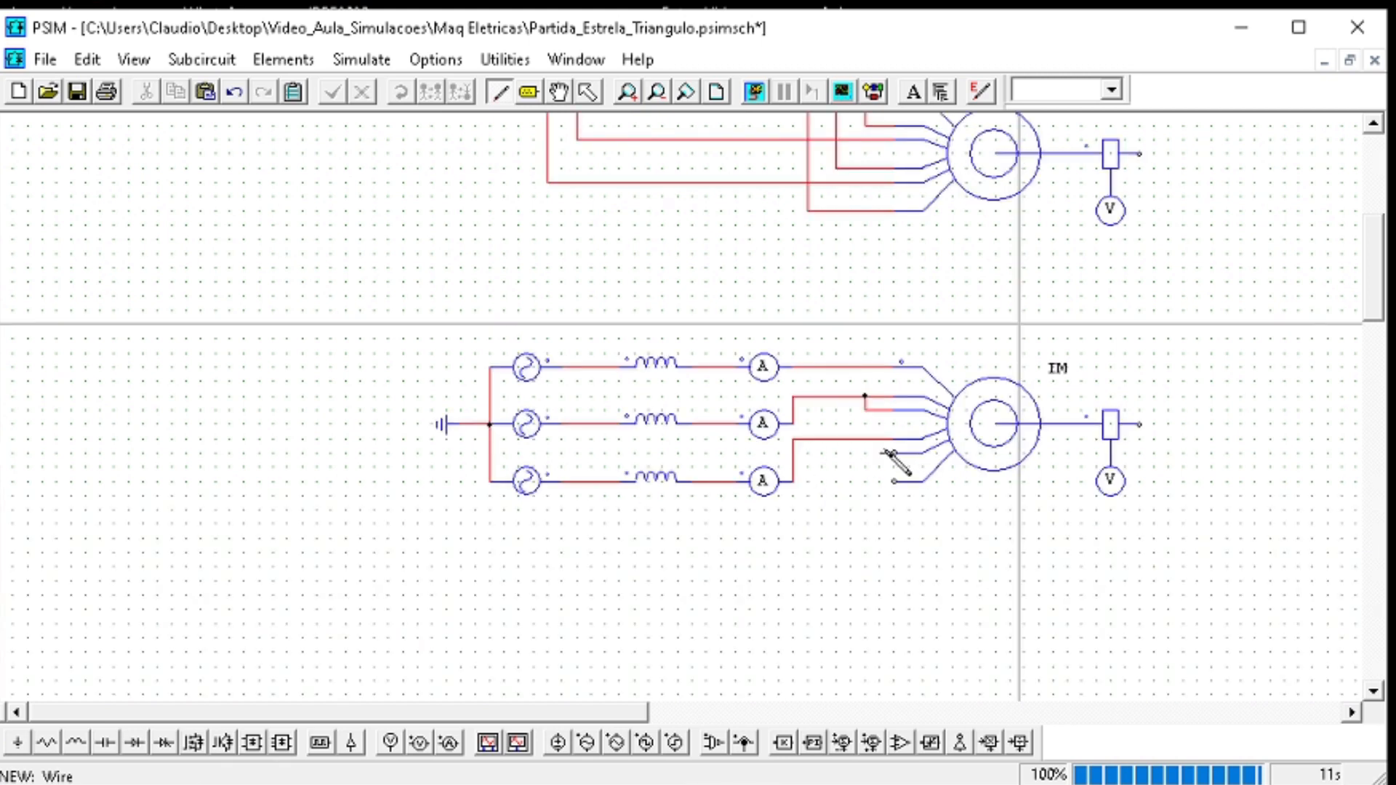
drag(894, 482, 836, 368)
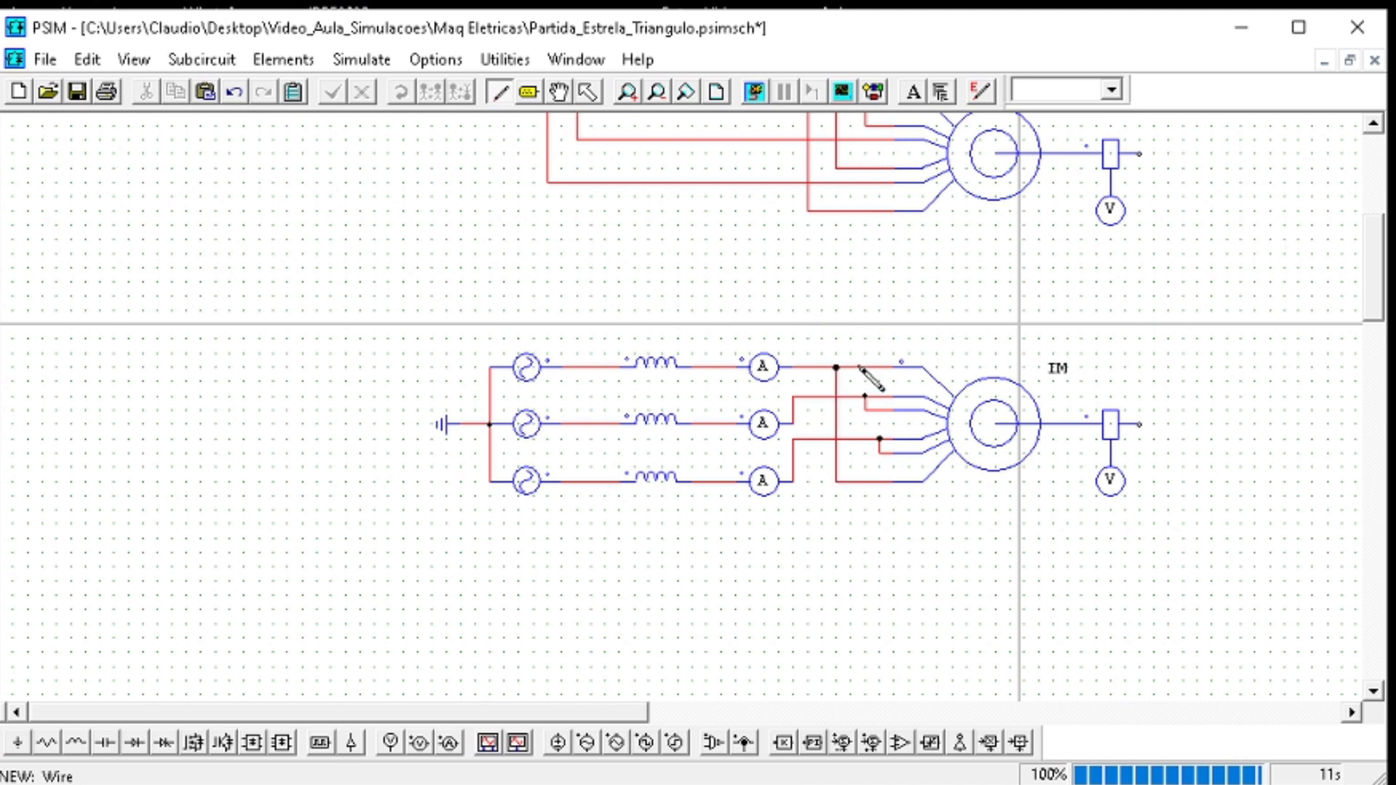
key(Escape)
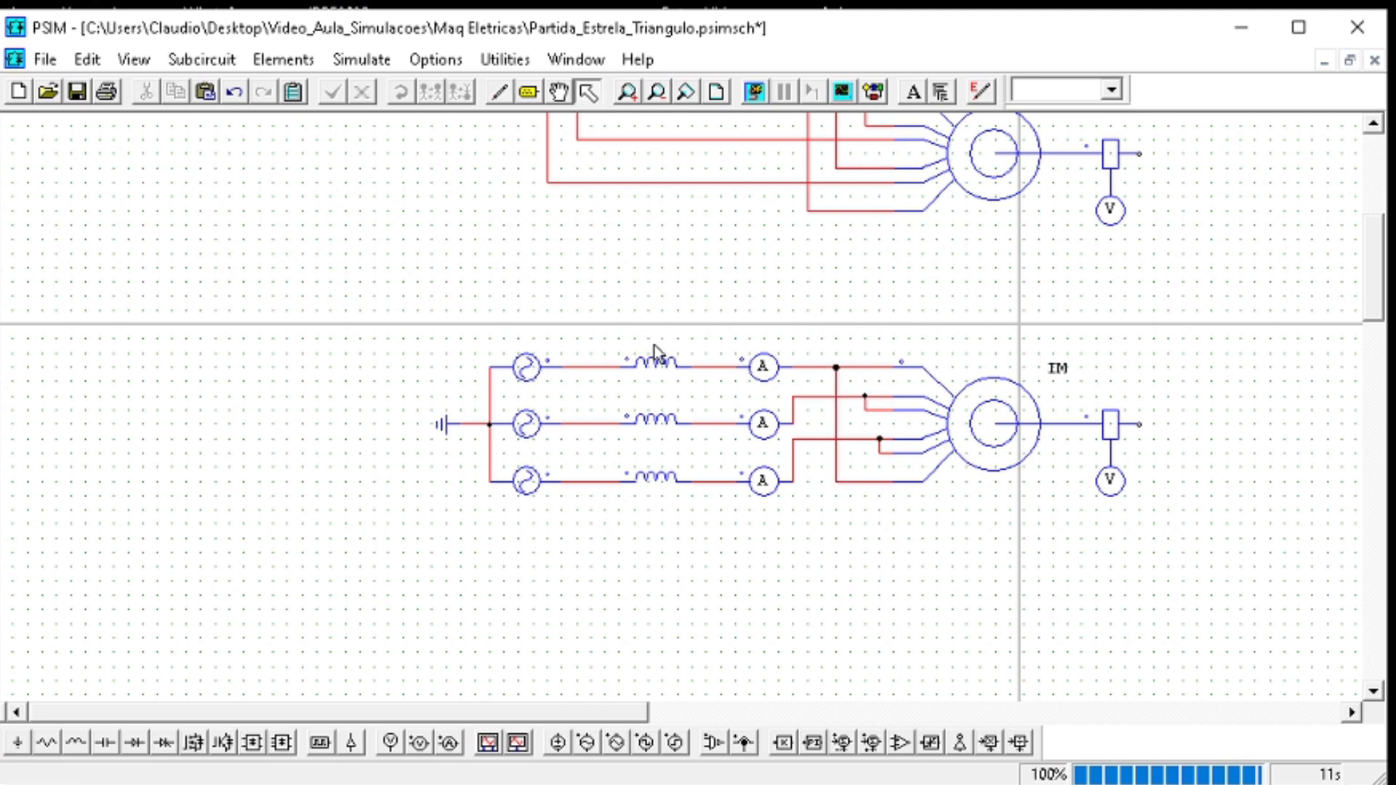
Check the parameters of the lower squirrel-cage induction machine
click(654, 362)
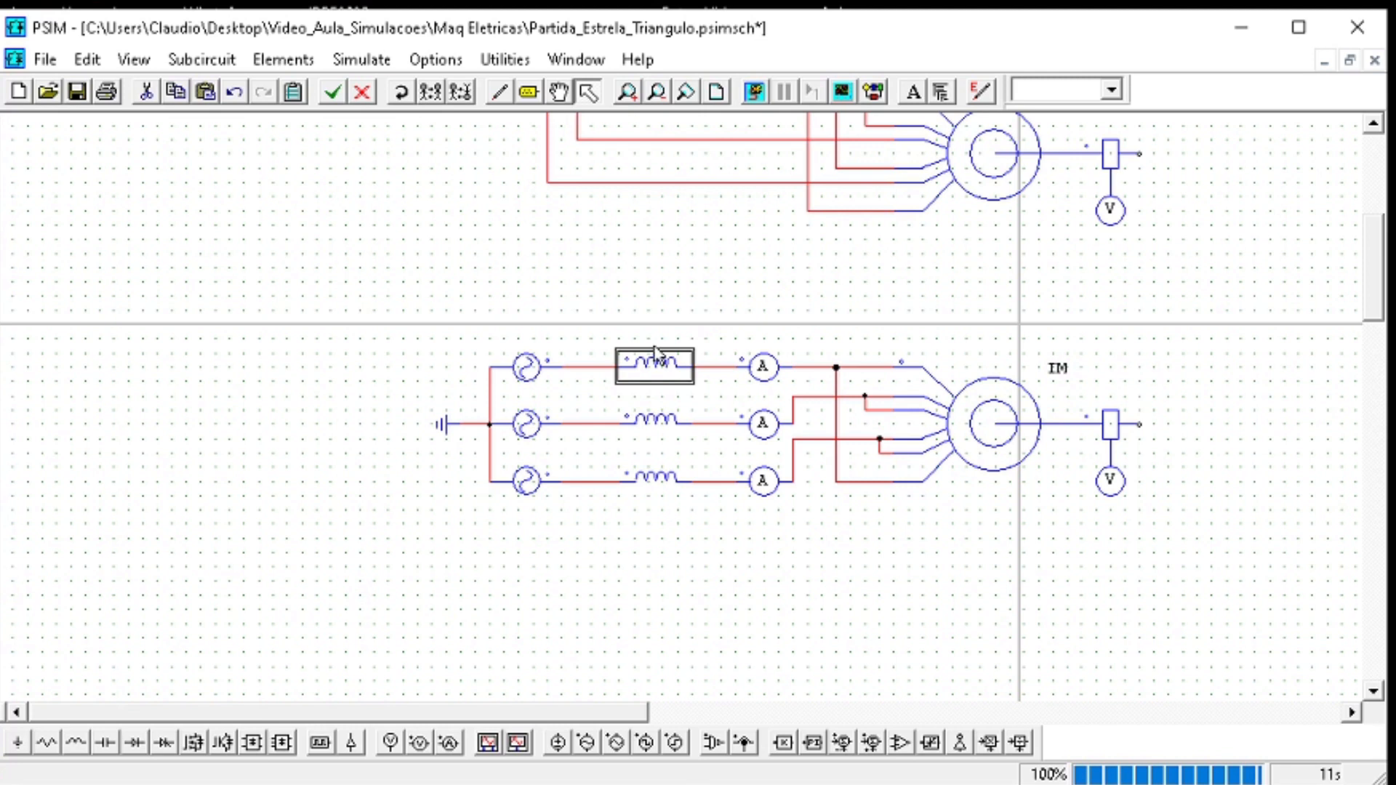
double_click(985, 436)
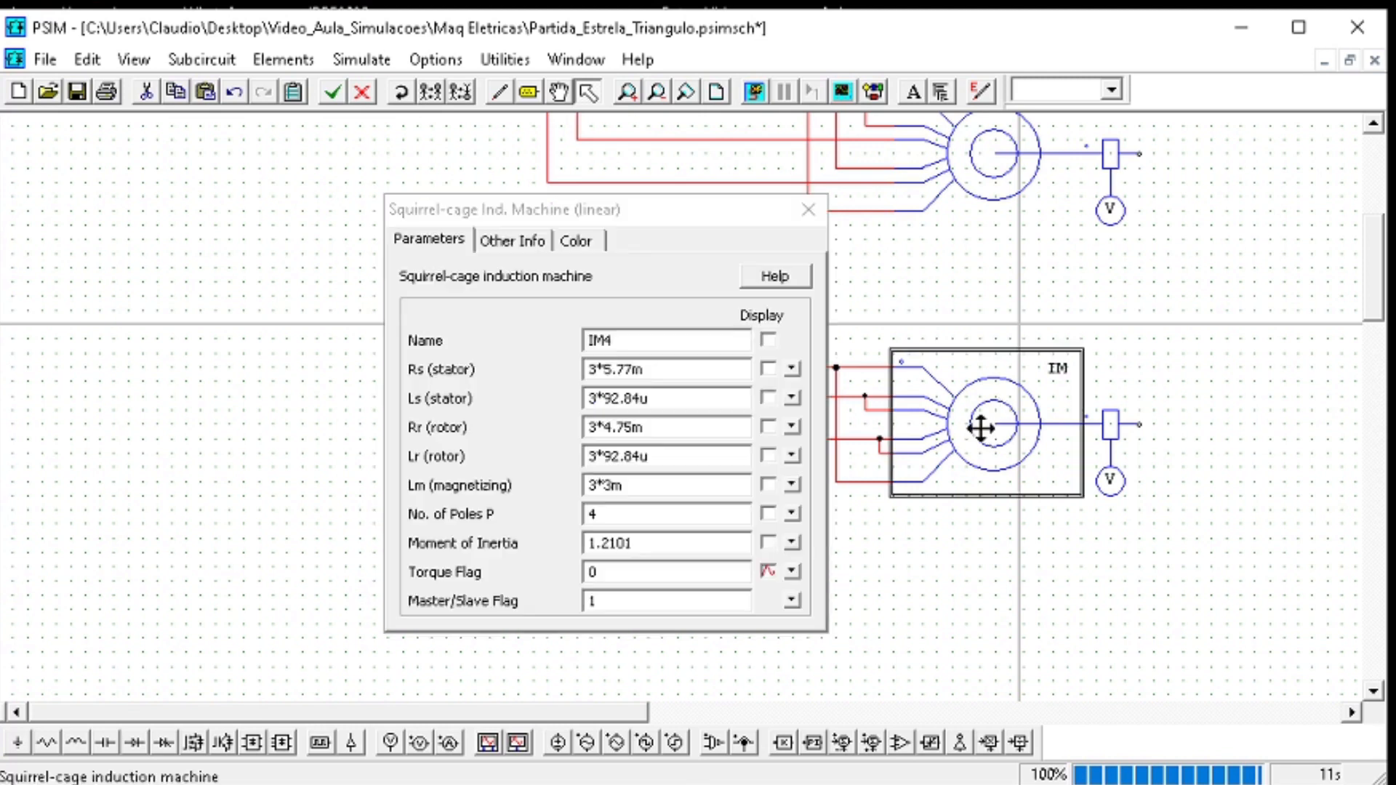
click(808, 211)
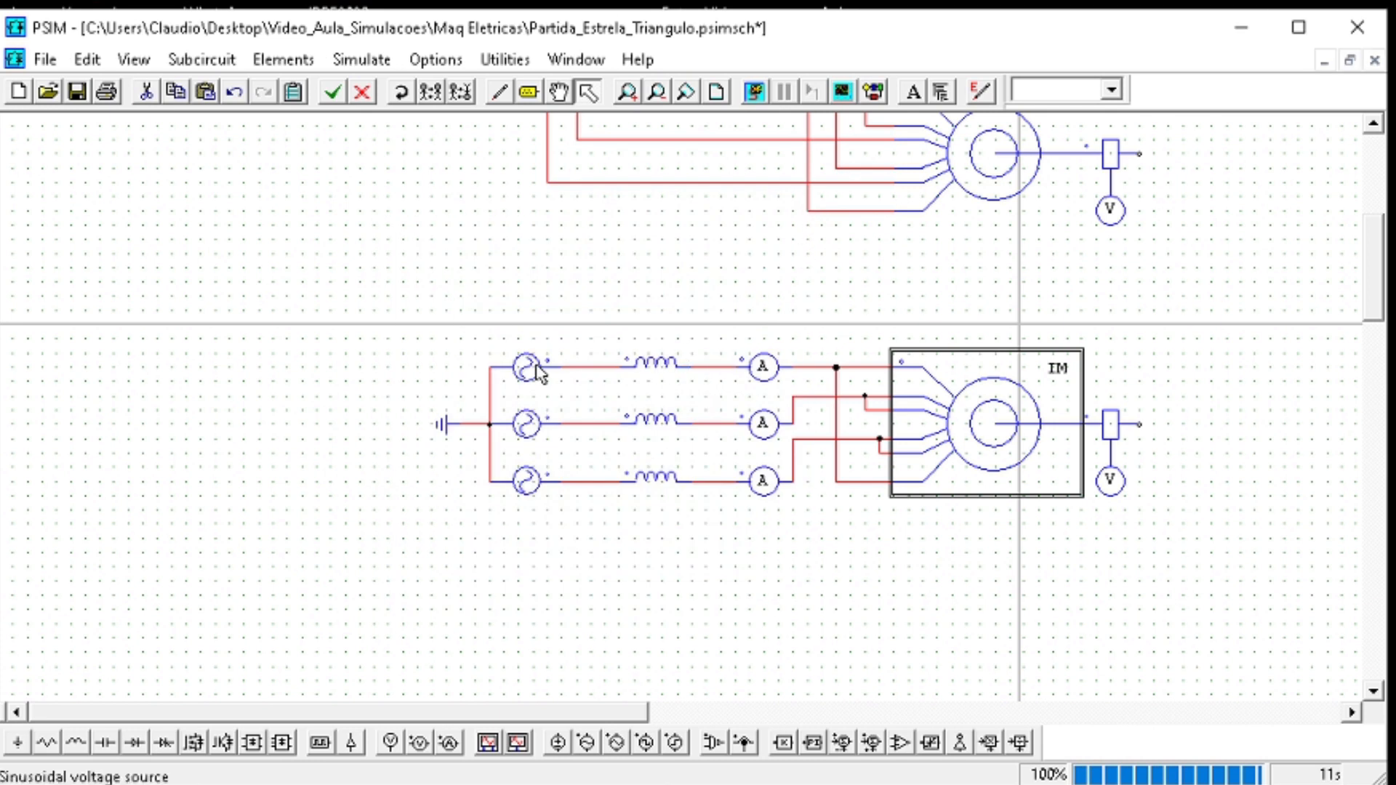
Name the lower circuit's three current probes Iad, Ibd and Icd, from the upper phase to the lower one
double_click(771, 377)
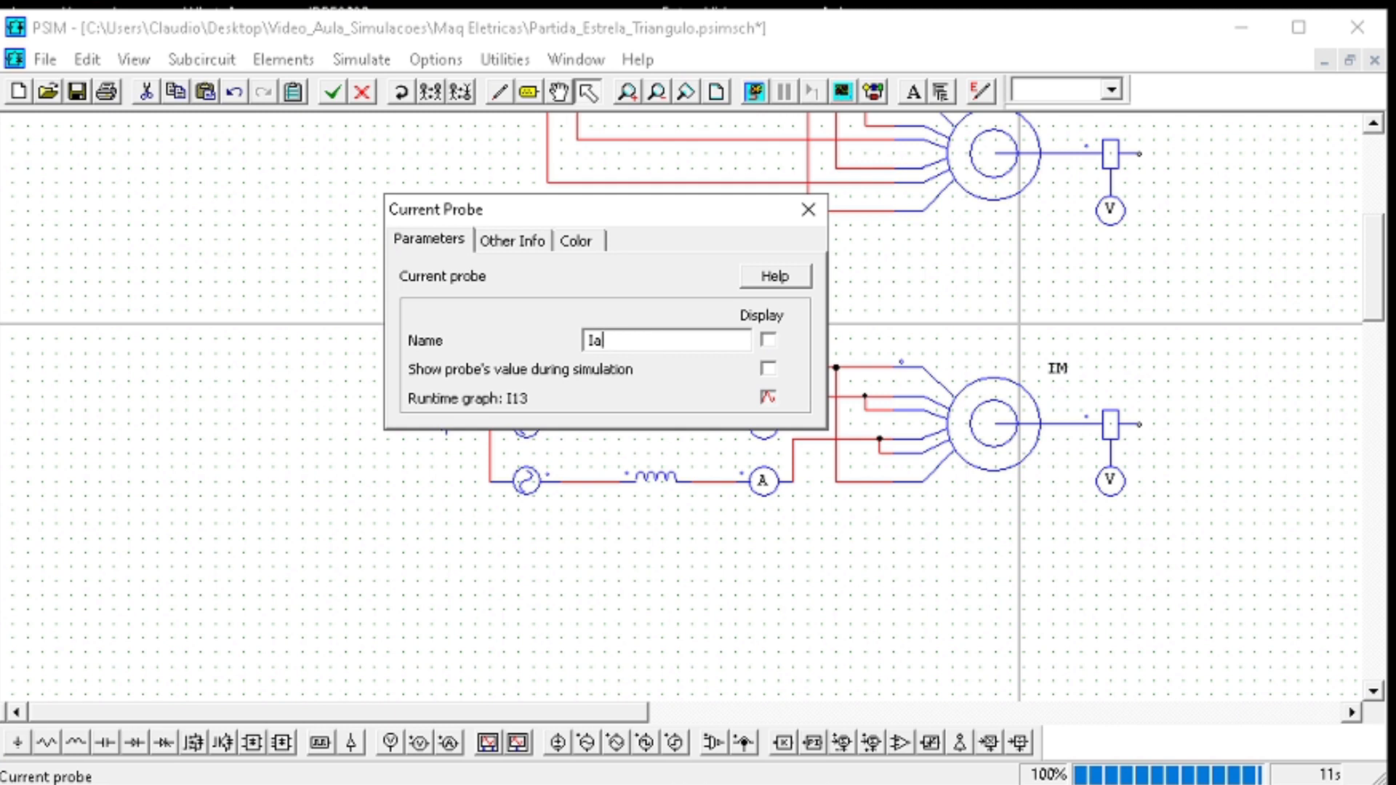
text(Iad)
key(Return)
click(776, 429)
double_click(777, 429)
click(808, 209)
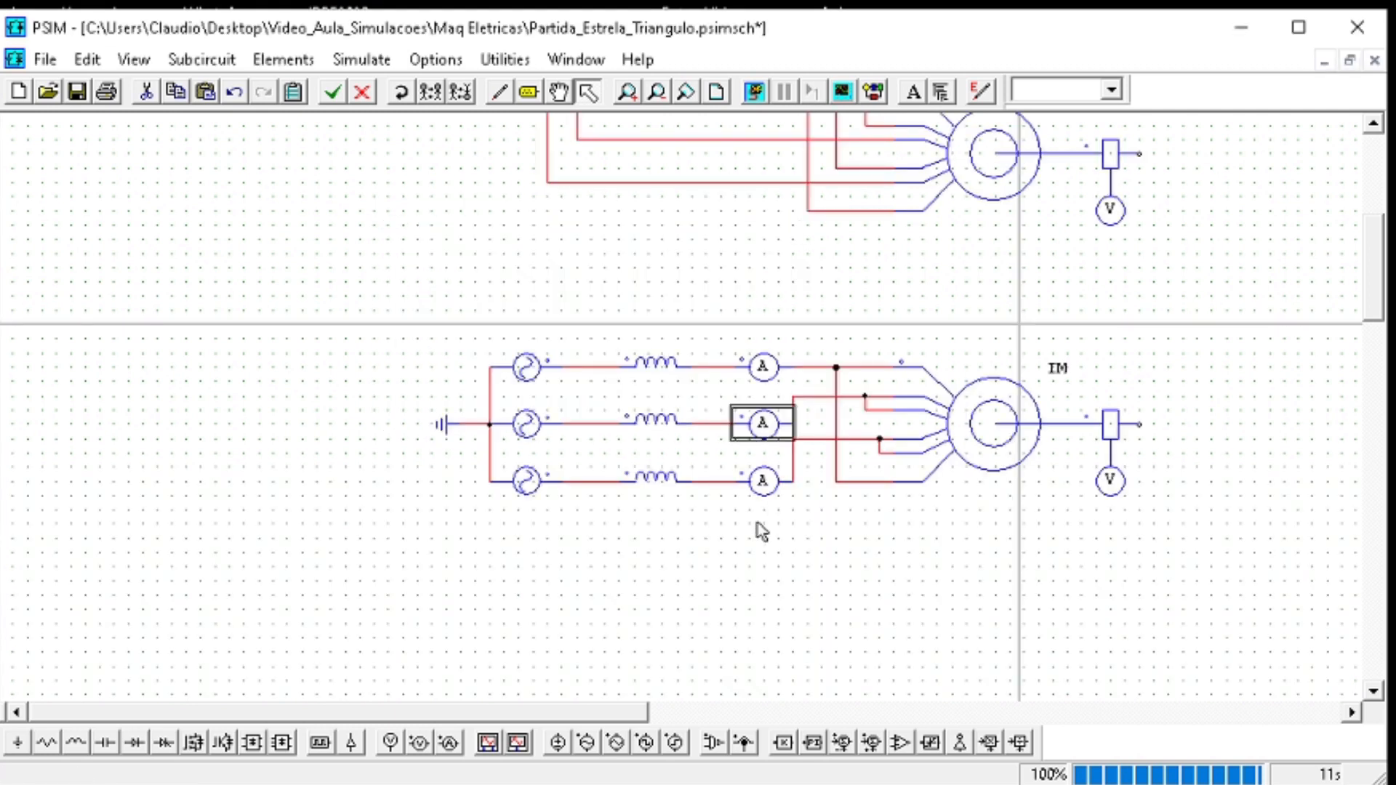
double_click(767, 480)
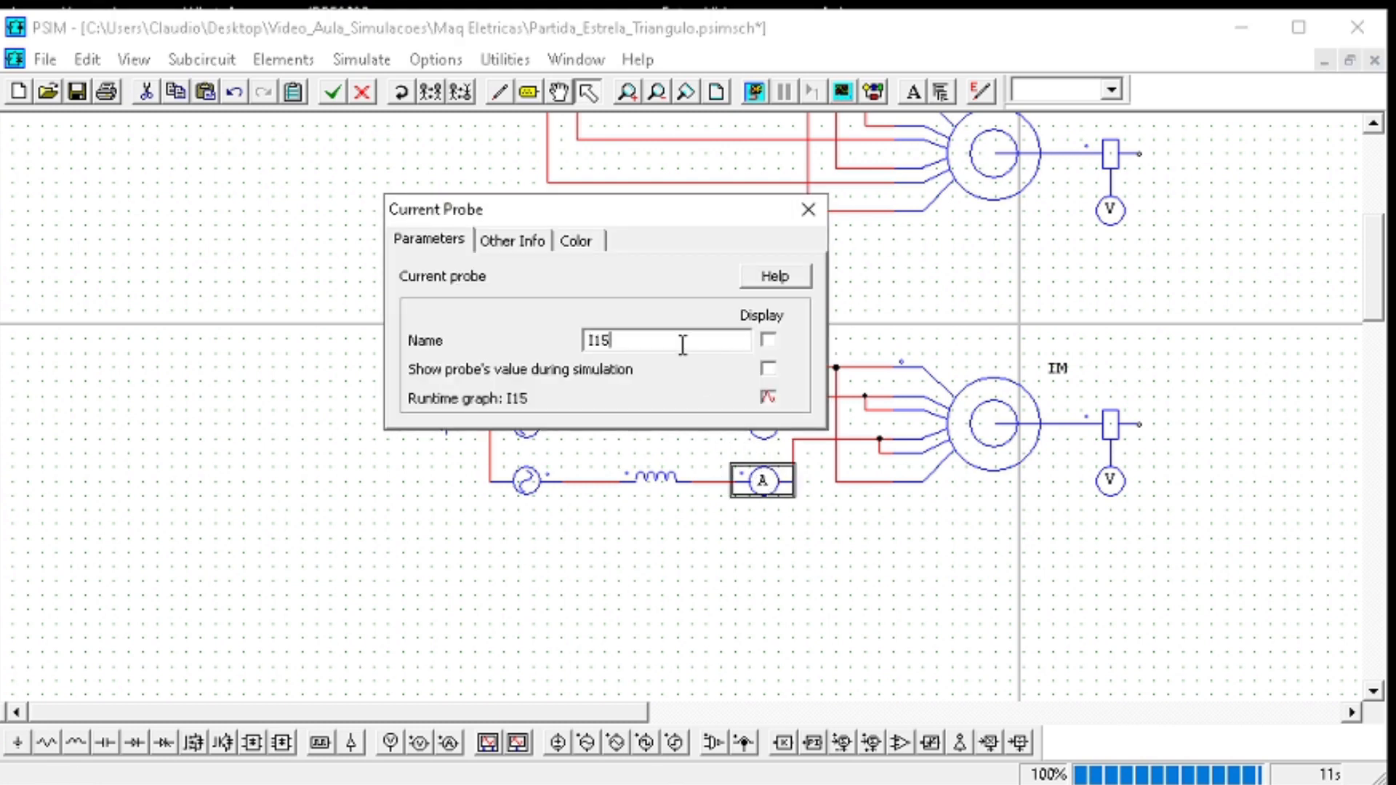
click(794, 211)
click(794, 282)
Save the schematic, then start the simulation and stop it early, dismissing the curve selection without choosing any variables
click(76, 92)
click(755, 92)
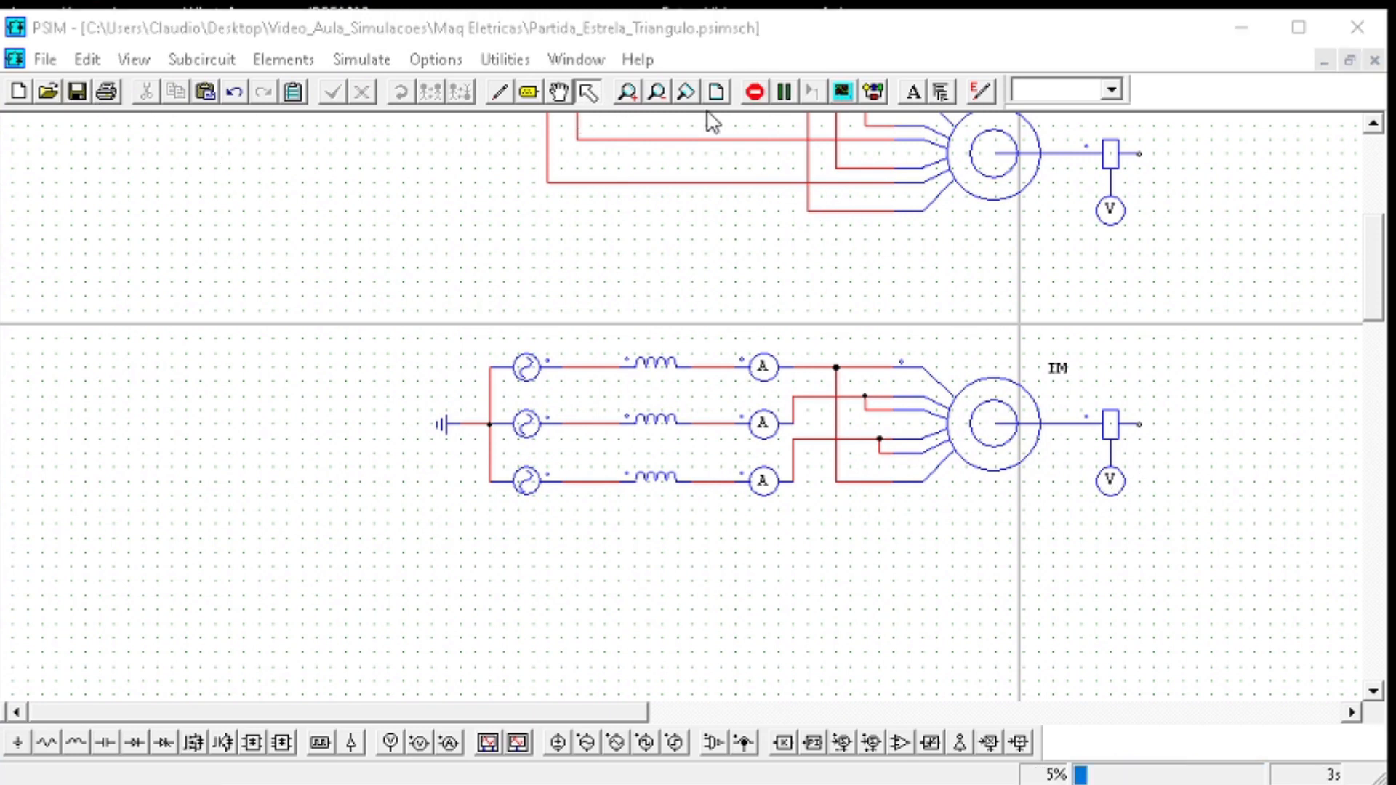
click(755, 93)
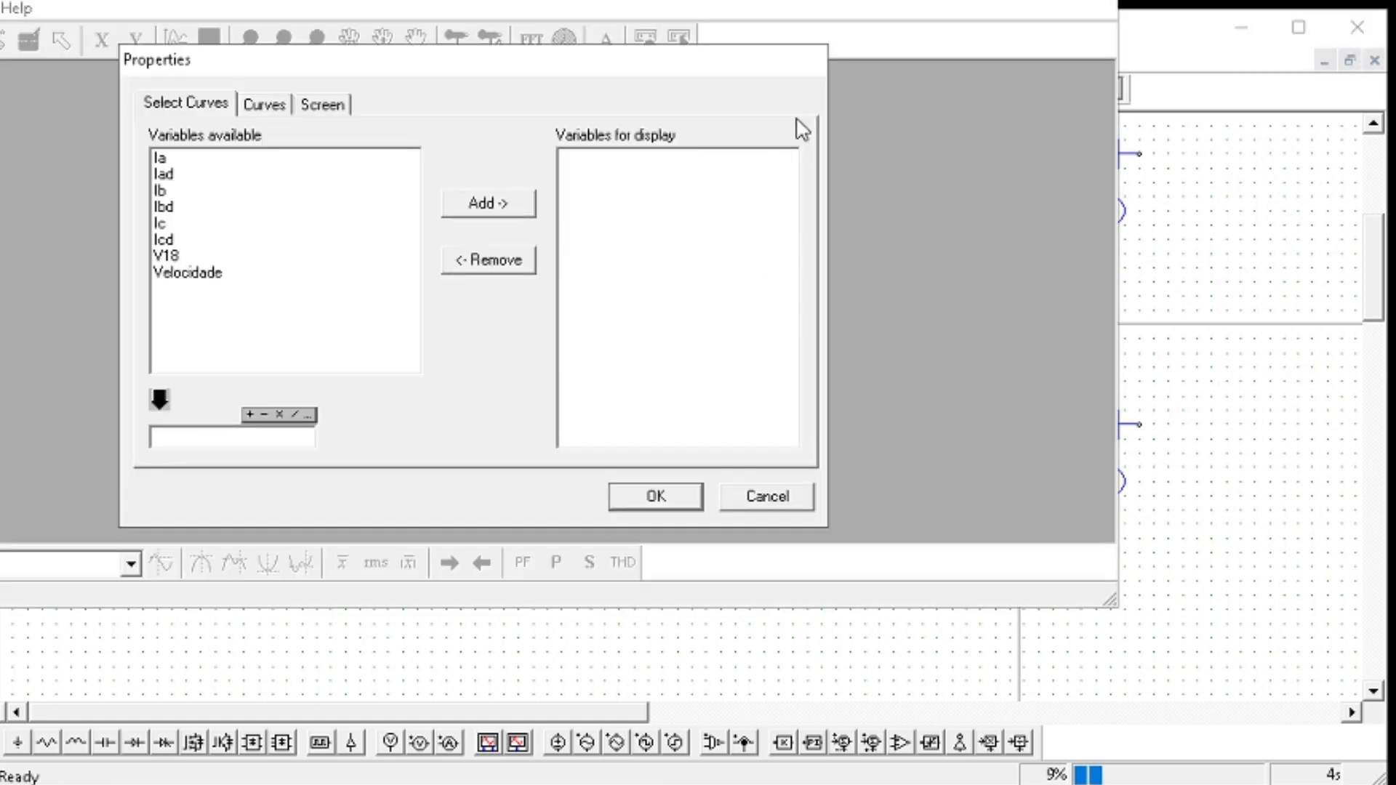
click(800, 485)
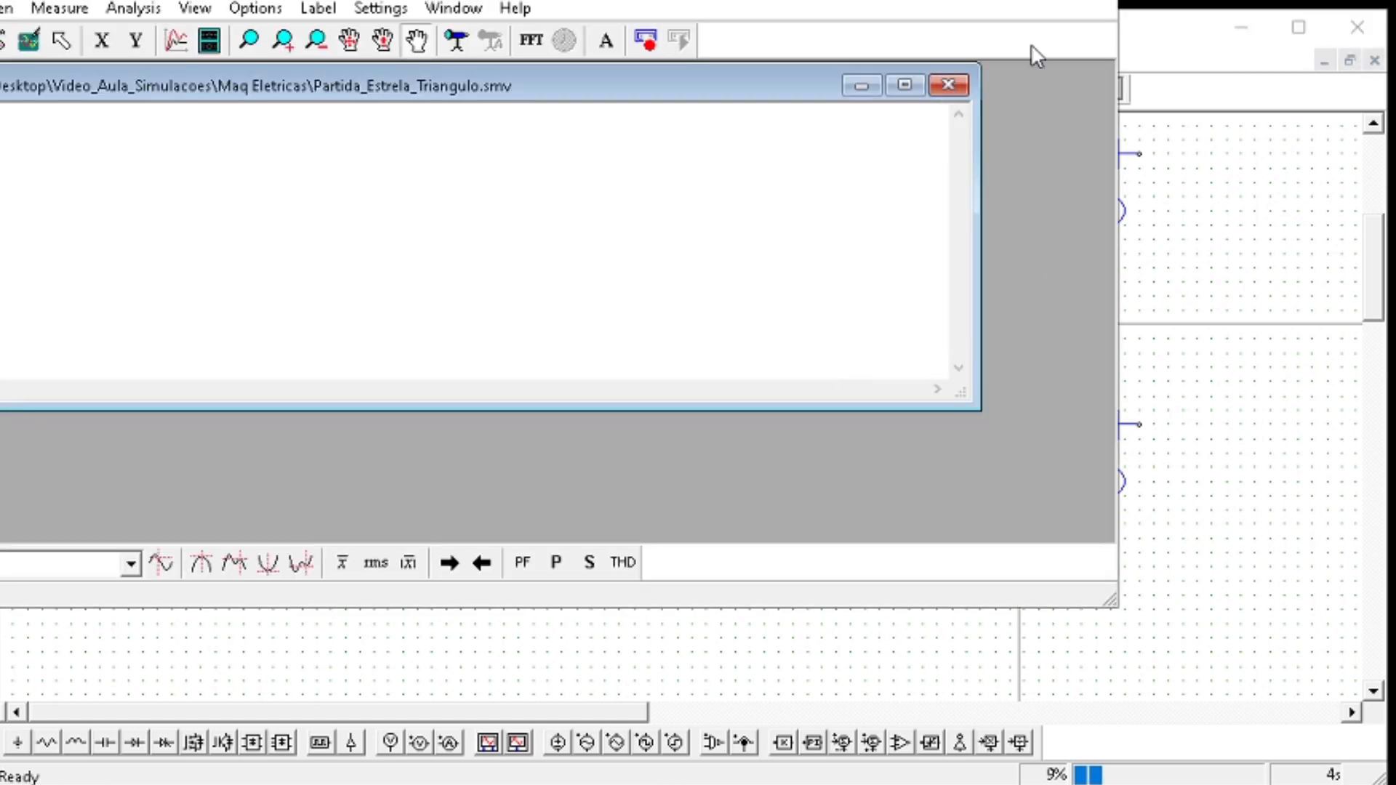
Return to the schematic, select the entire upper star-delta circuit and bring up the actions available for the selection
click(1191, 346)
scroll(1141, 320, up, 6)
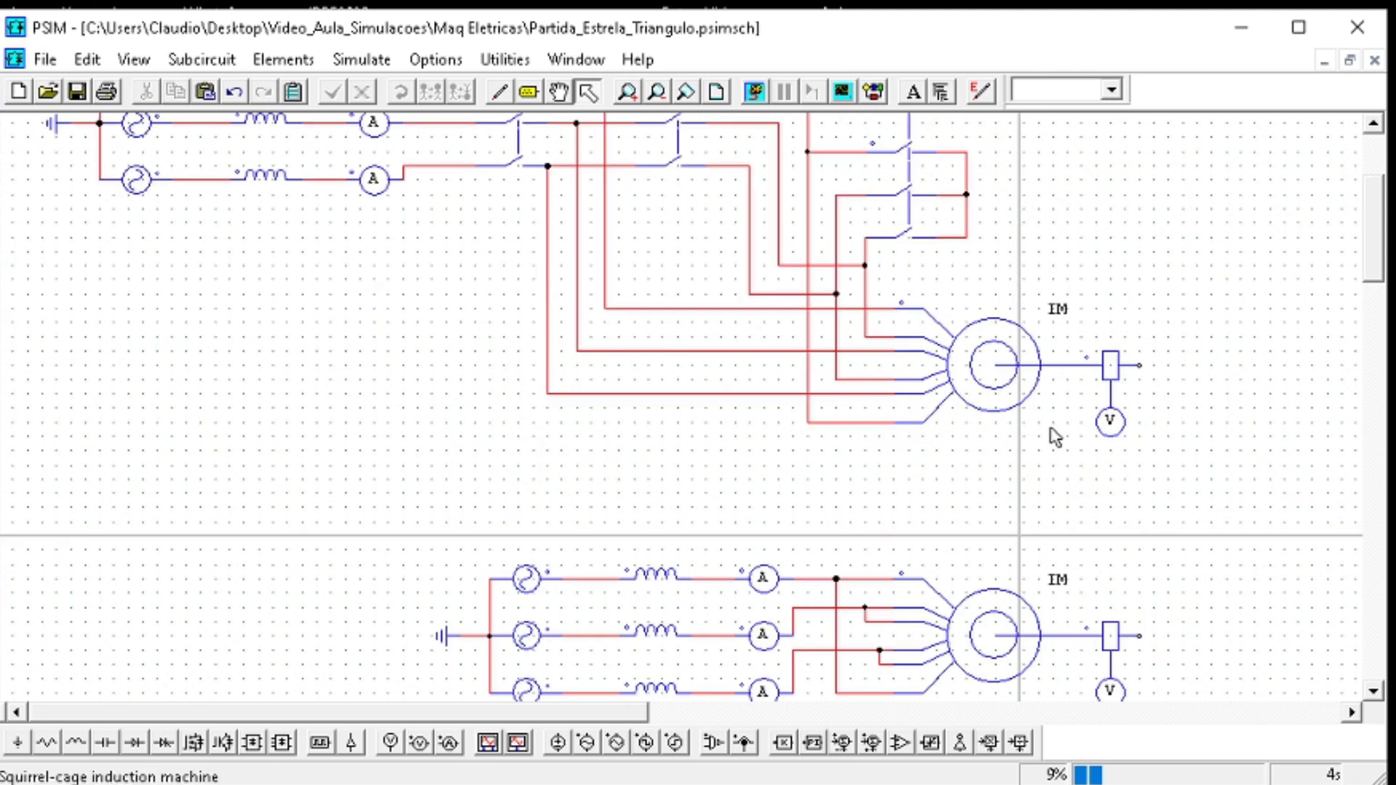
drag(1204, 681, 13, 125)
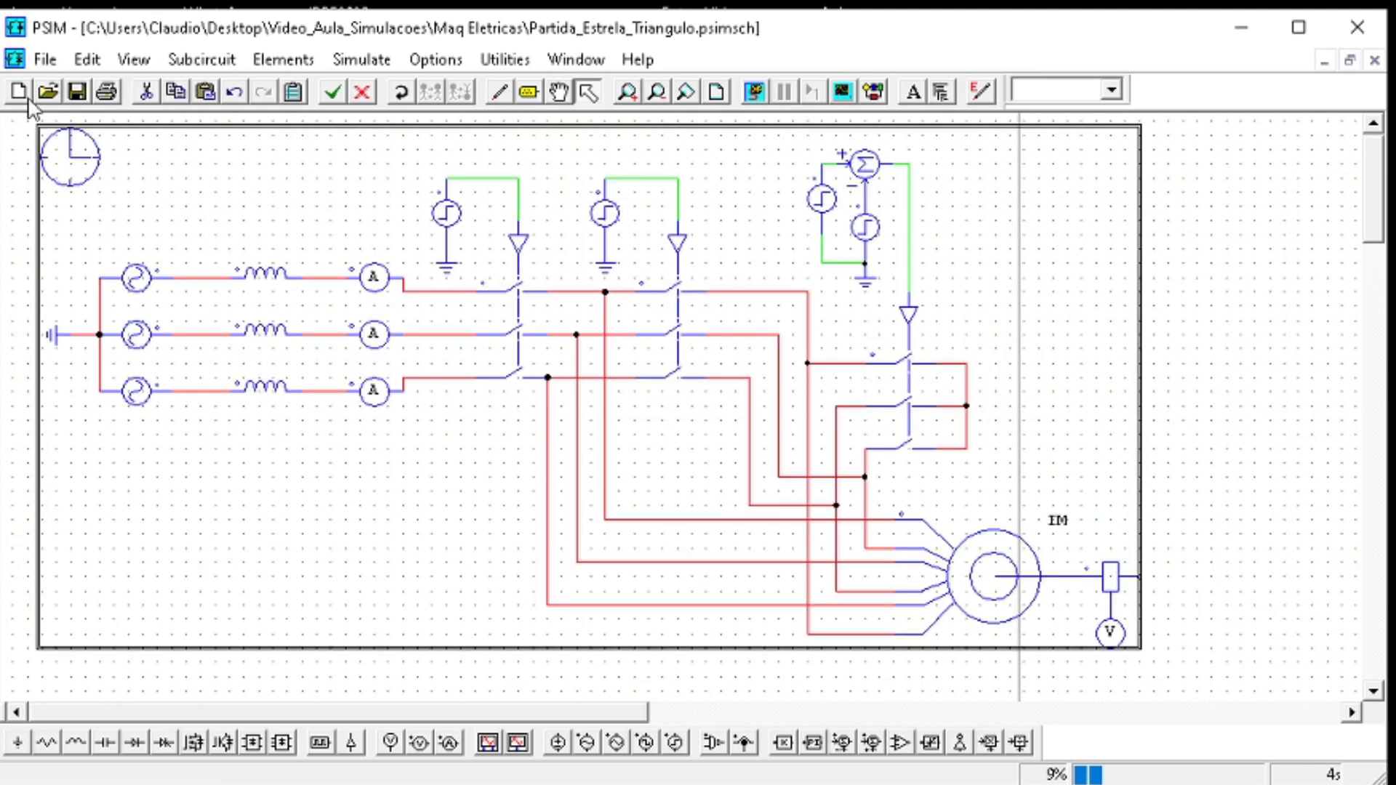
right_click(186, 270)
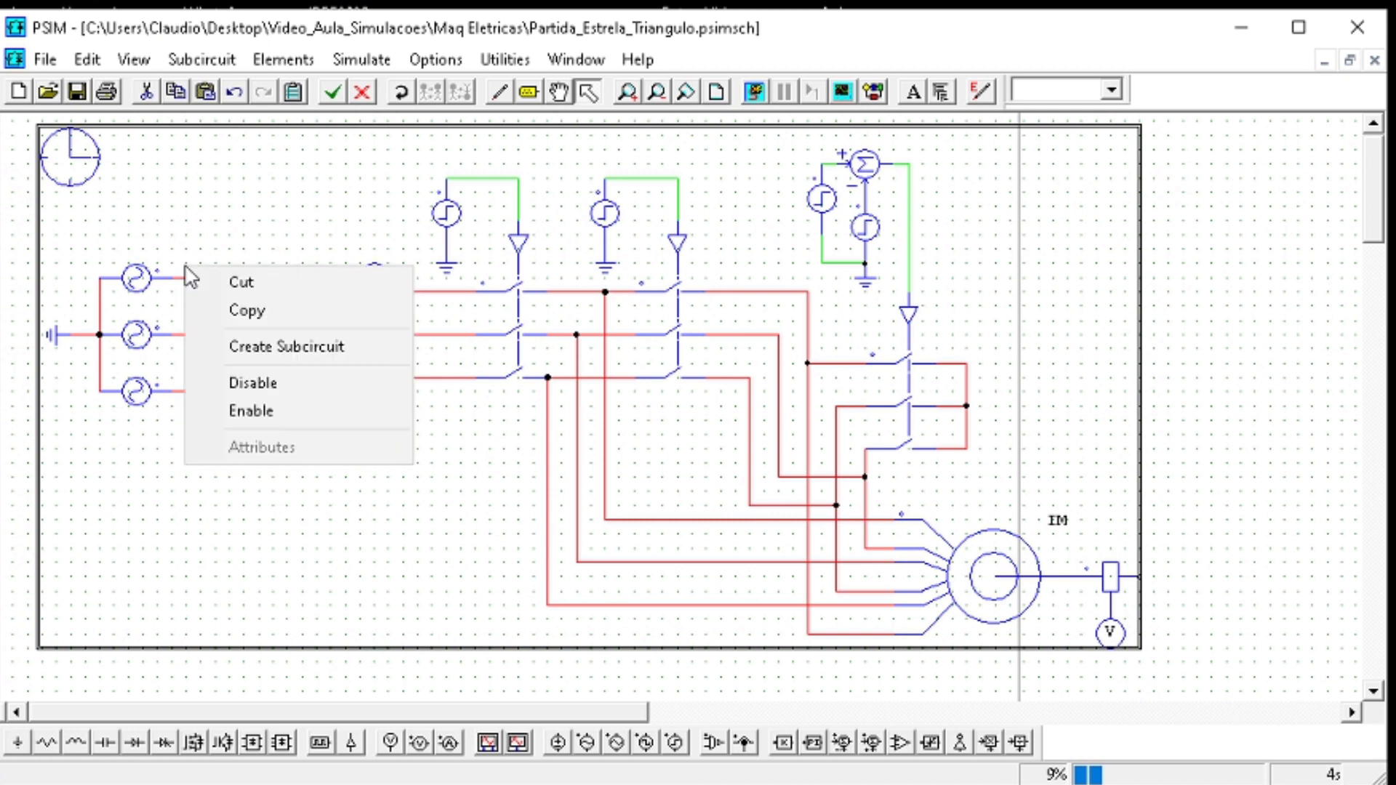
Disable the entire star-delta starting circuit, leaving the separate delta-connected motor circuit below it active
click(266, 383)
click(31, 224)
click(69, 167)
right_click(77, 167)
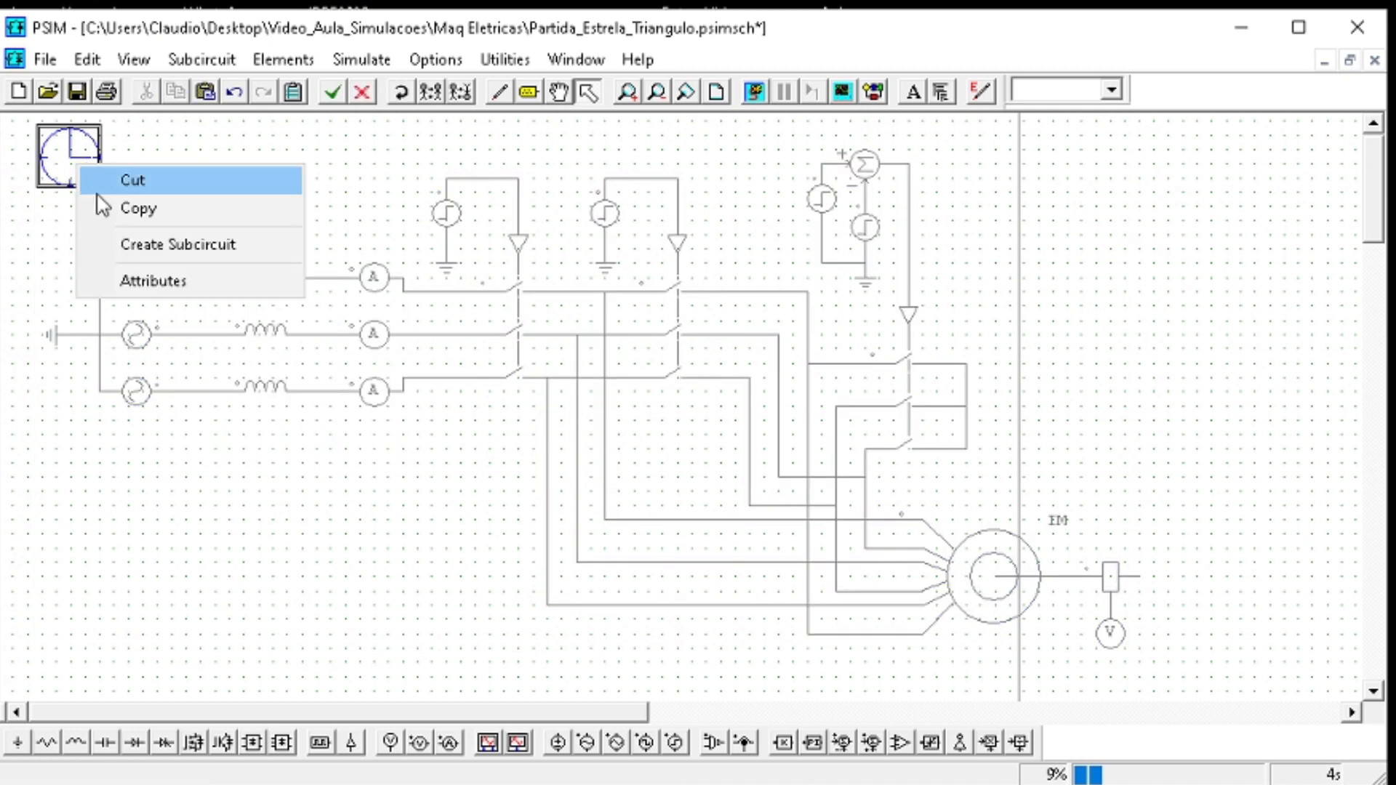
click(287, 517)
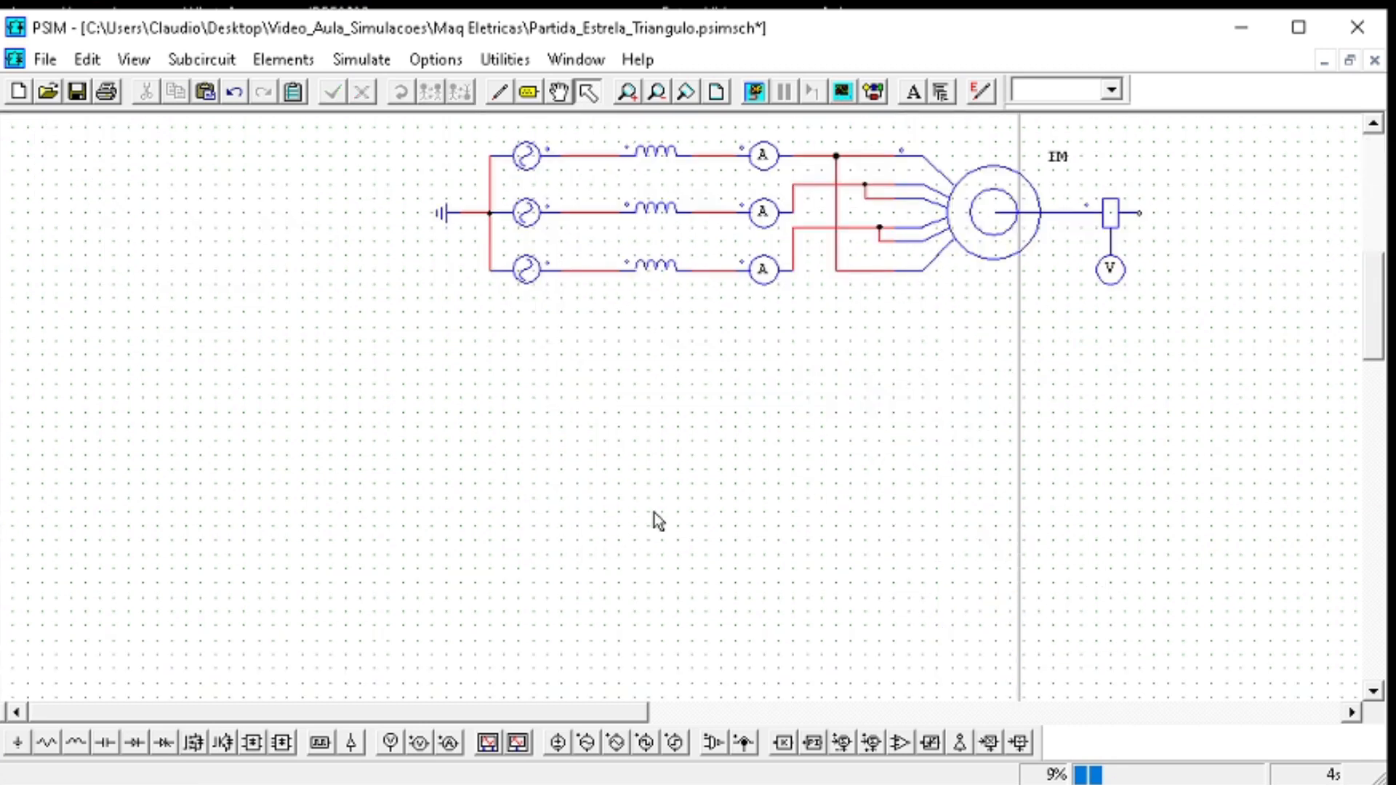
Run the simulation of the delta-connected motor circuit and plot the currents Iad, Ibd and Icd
scroll(713, 473, up, 3)
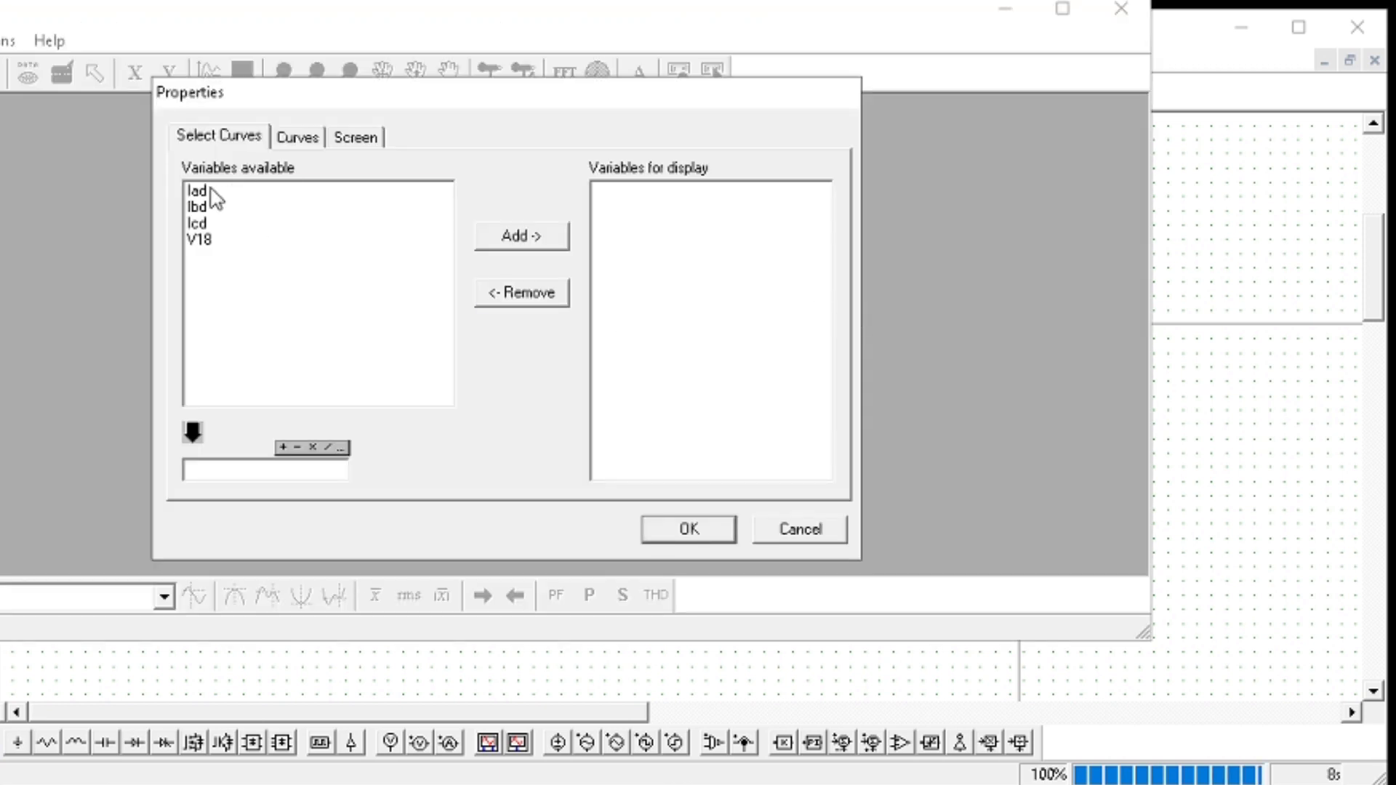
drag(211, 191, 207, 227)
click(507, 246)
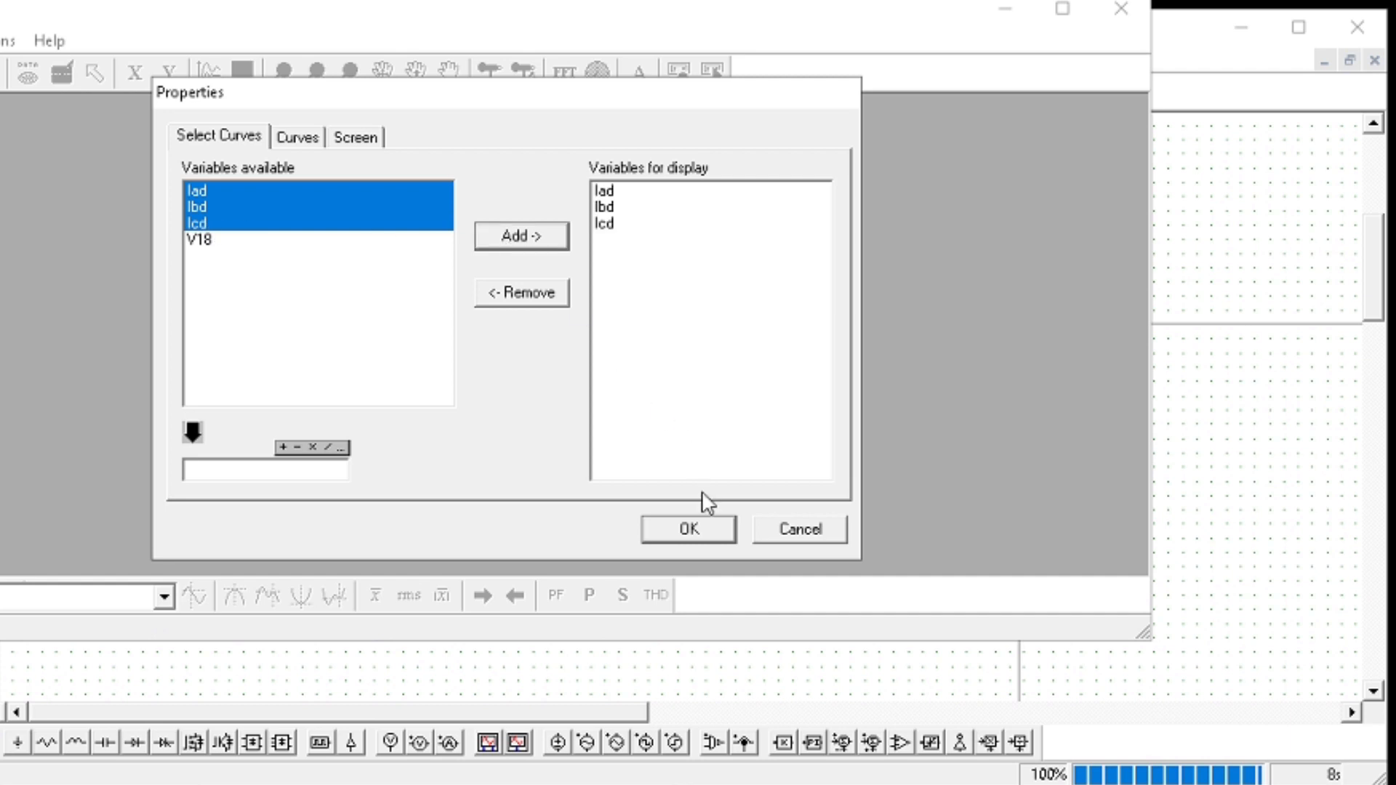
click(686, 529)
Maximize the current graph inside Simview and move the Simview window fully into view
drag(613, 129, 851, 275)
click(1009, 15)
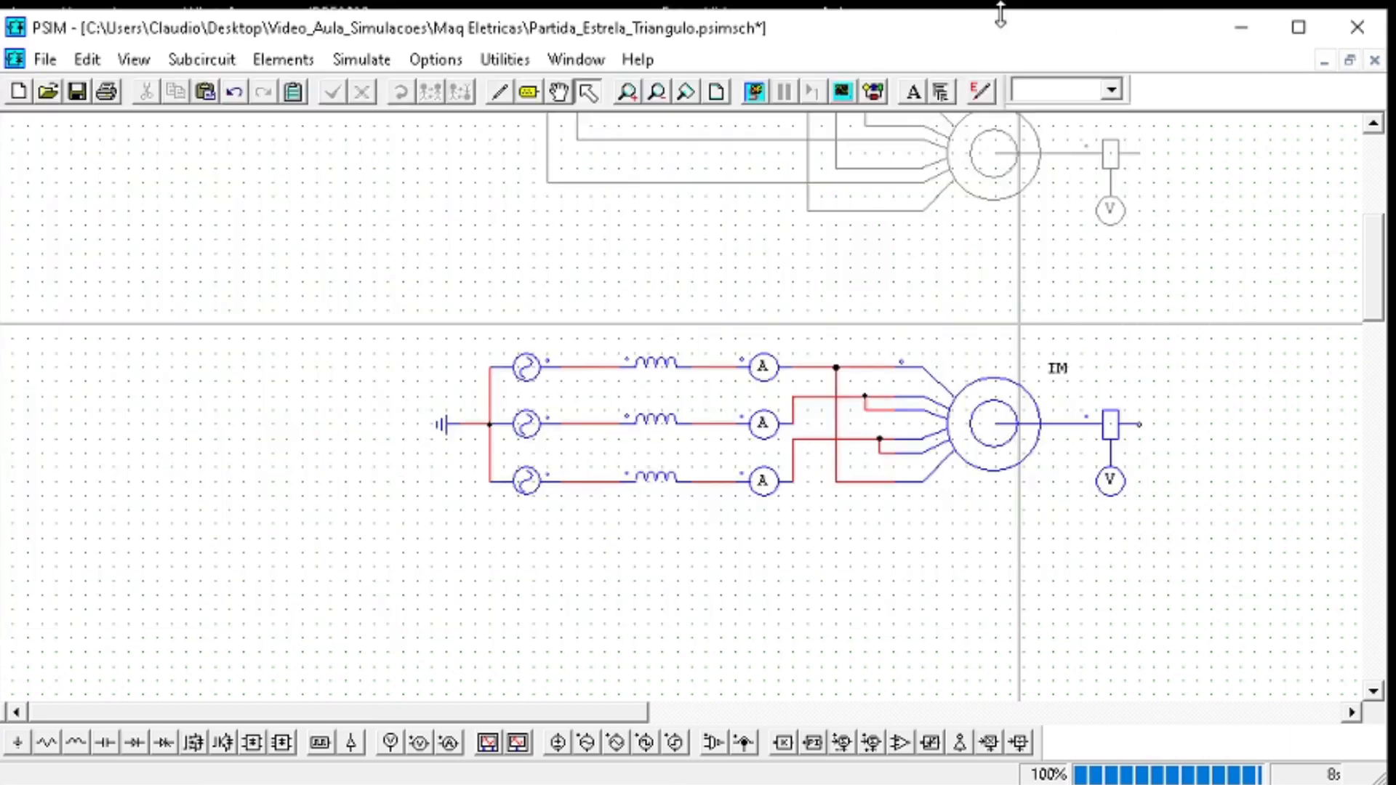
click(822, 783)
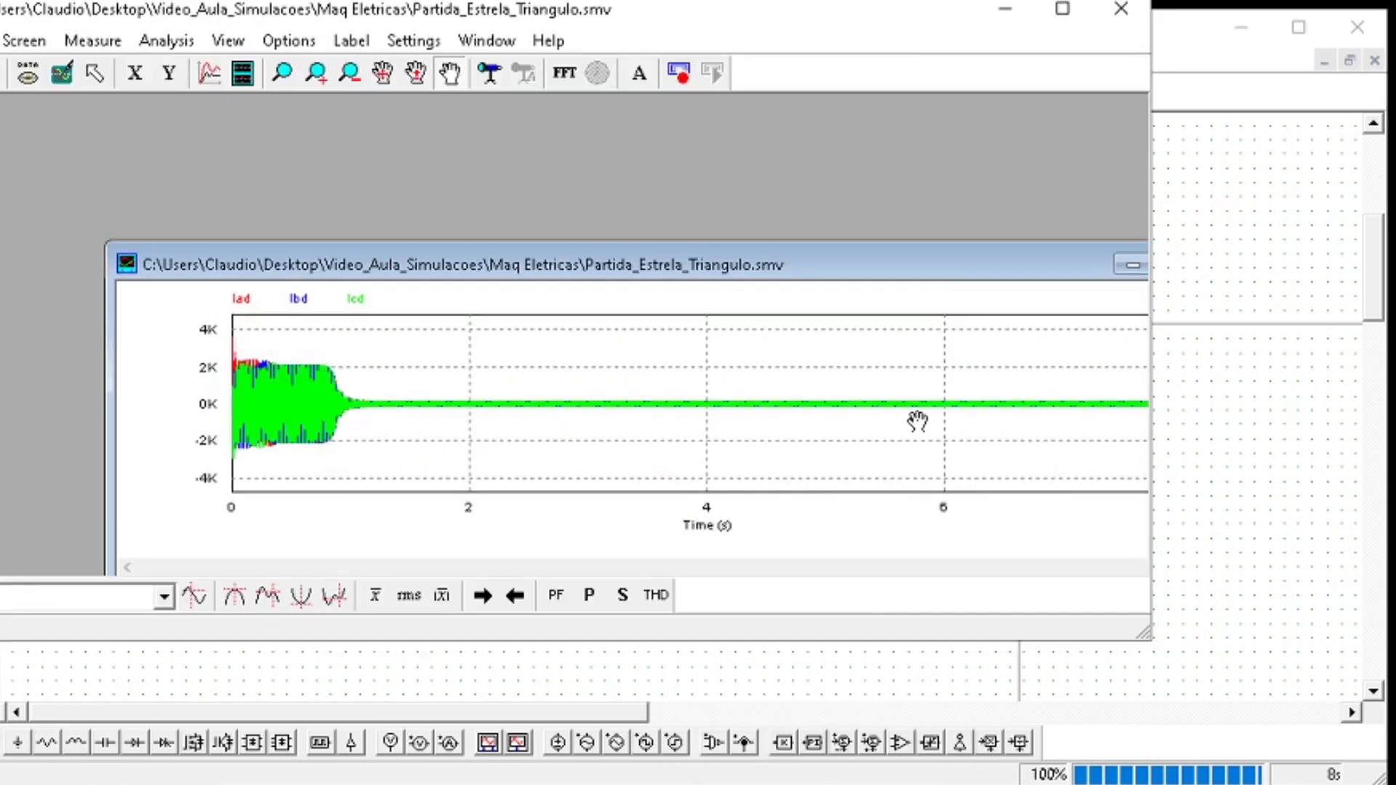
drag(988, 273, 843, 187)
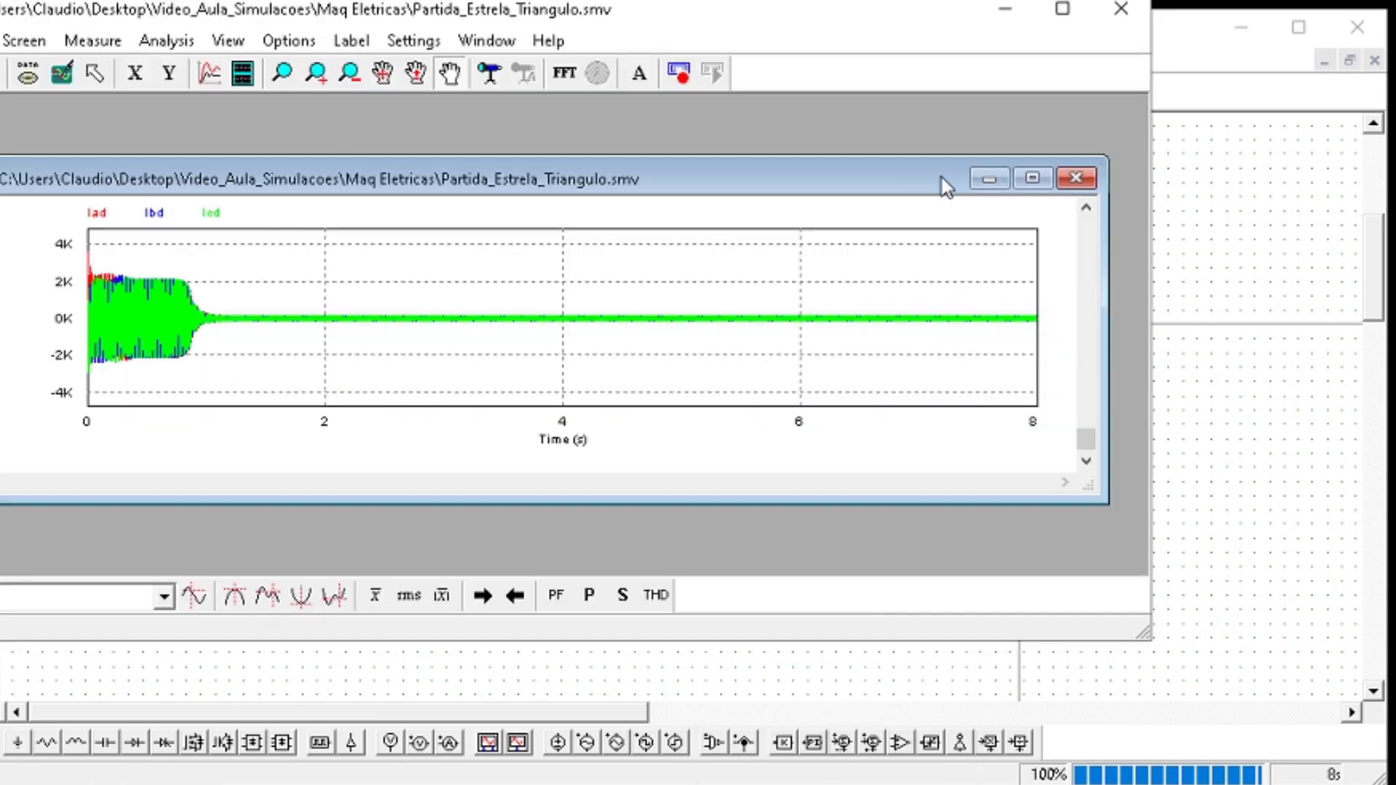
click(1046, 180)
drag(945, 16, 1125, 111)
Zoom into the motor's starting currents over about the first 2 s and examine how they decay
click(460, 173)
drag(436, 489, 155, 244)
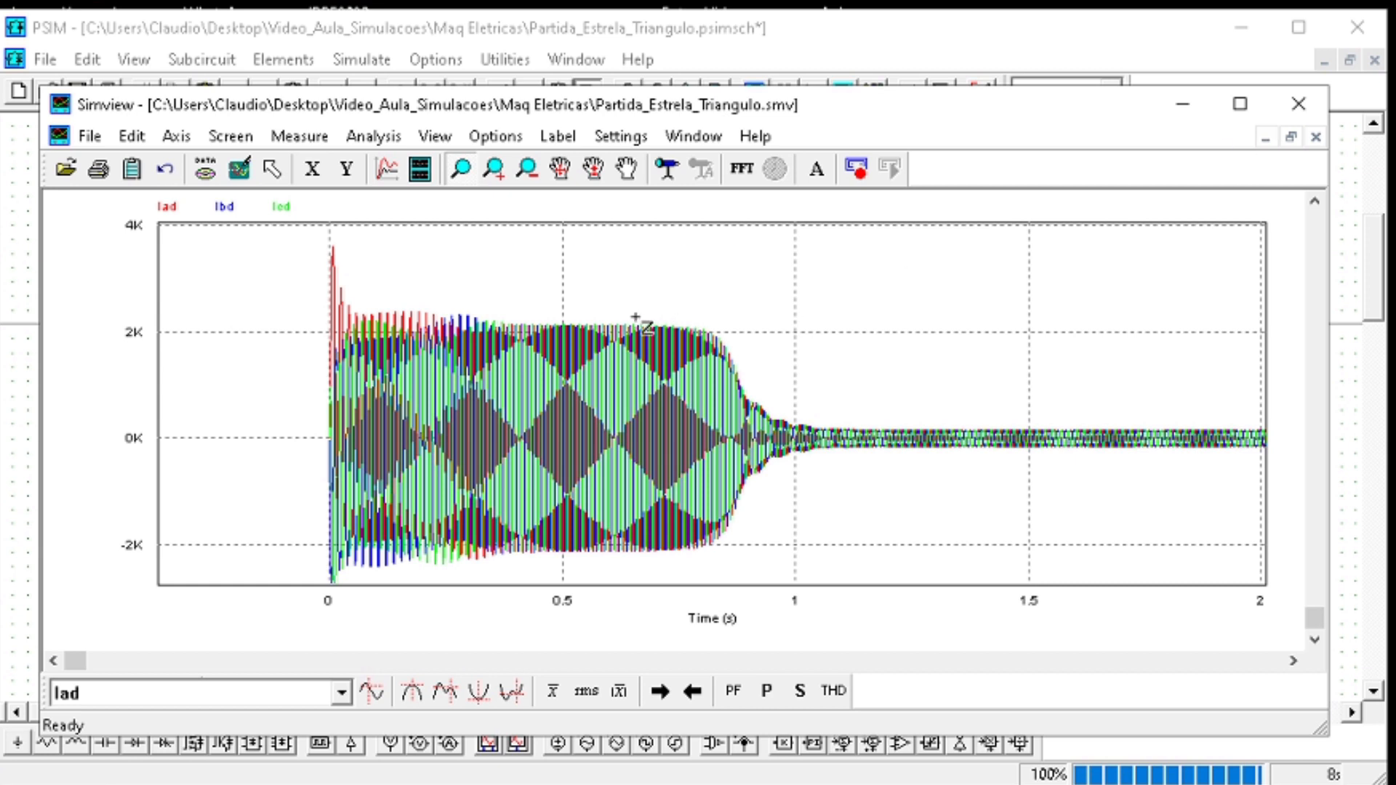
click(1182, 106)
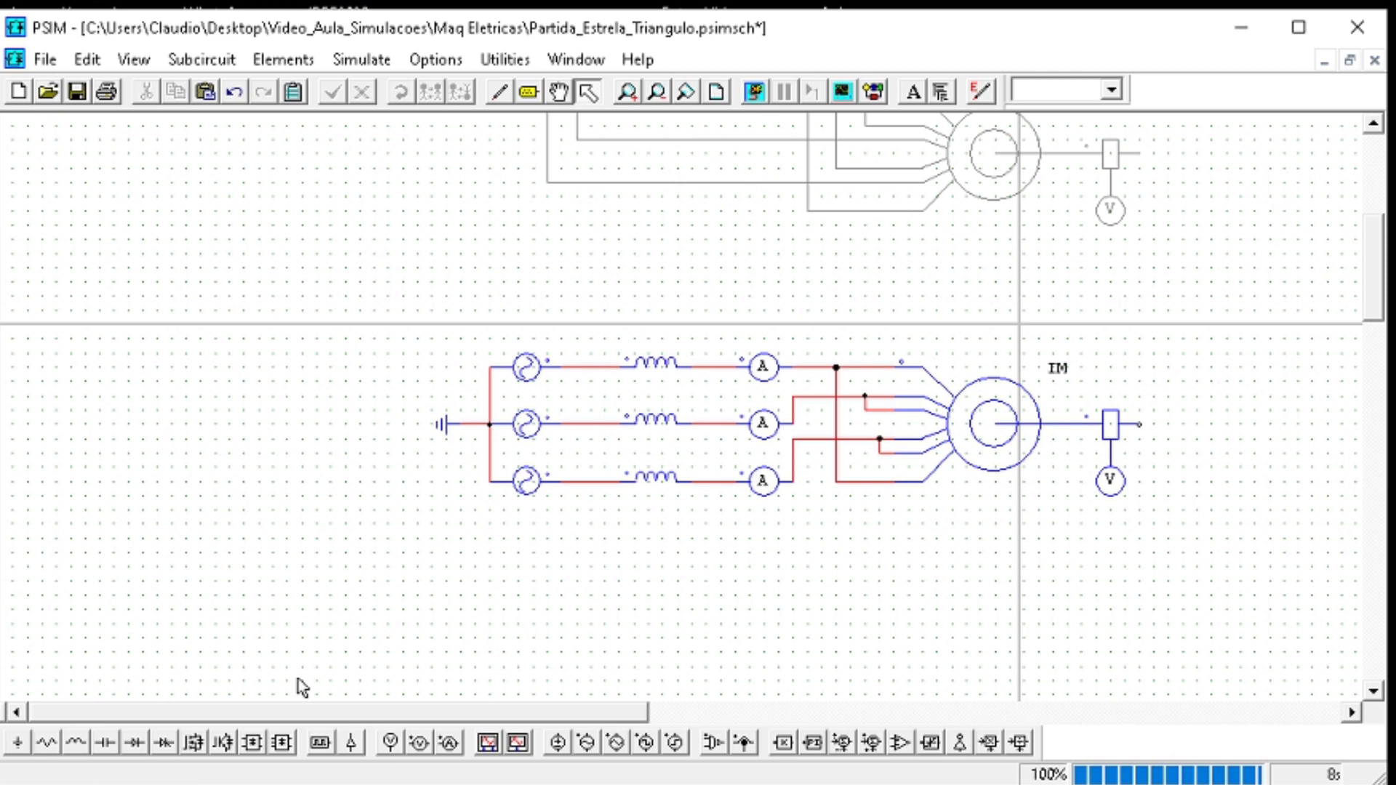
Place a voltage probe between the first phase's source and inductor, and a copy between that inductor and the ammeter
click(390, 742)
click(576, 365)
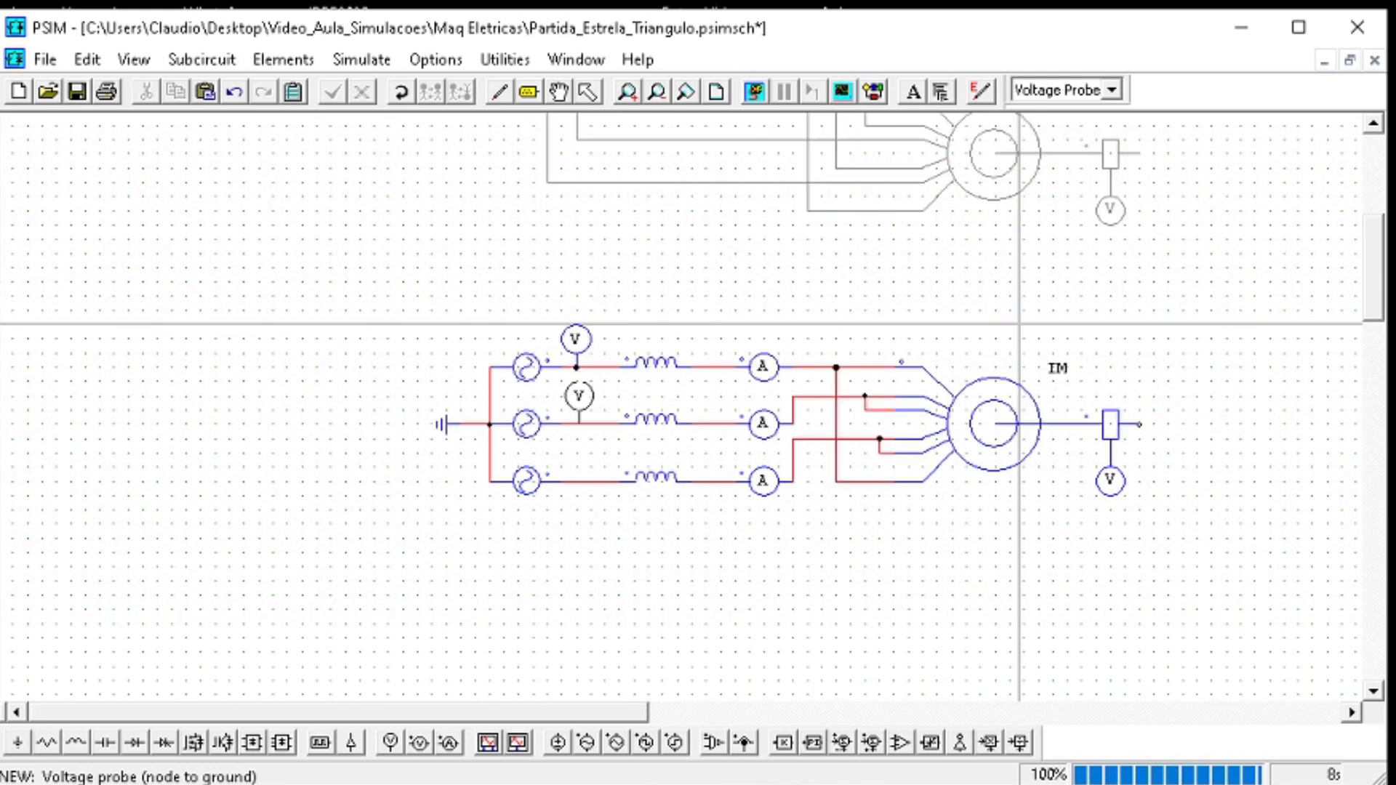
key(Escape)
click(588, 338)
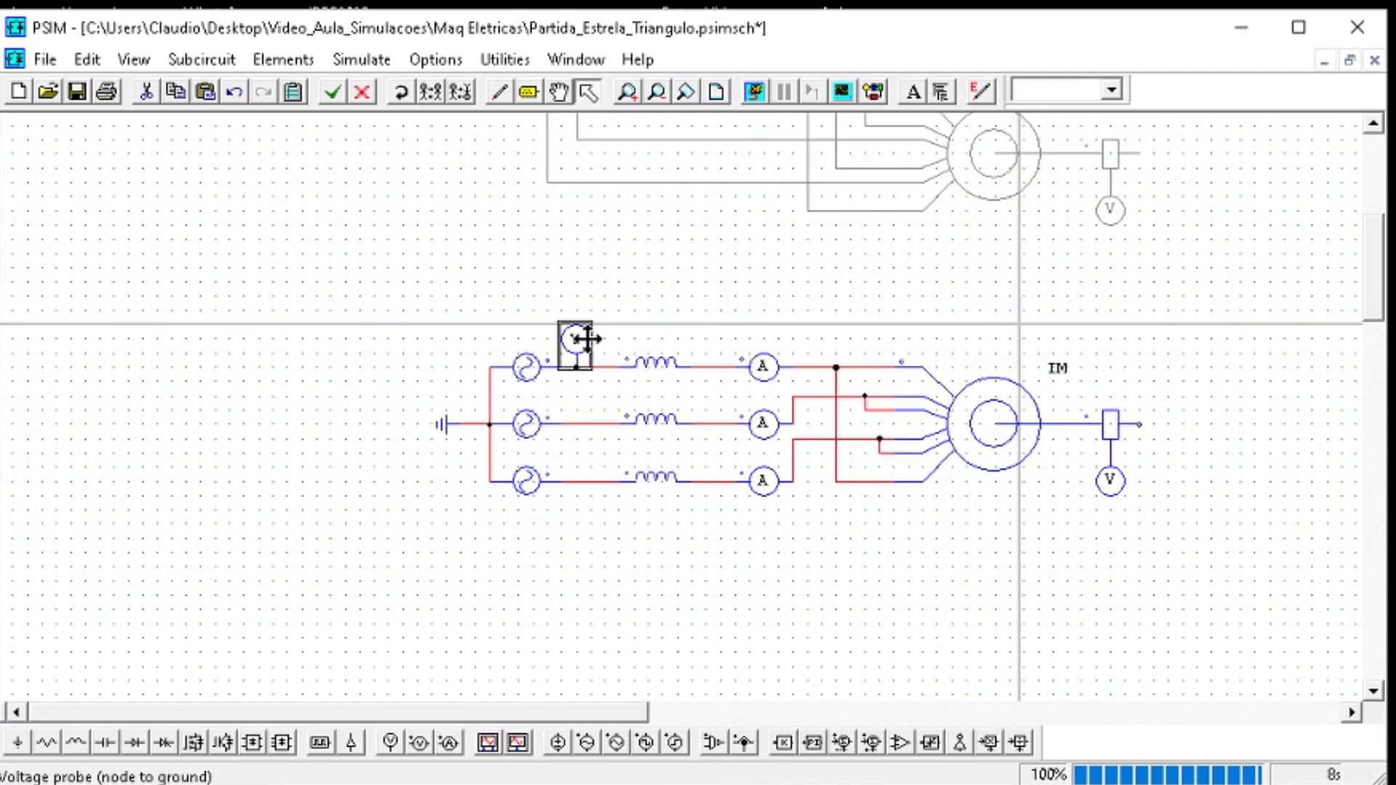
key(ctrl+c)
key(ctrl+v)
click(707, 343)
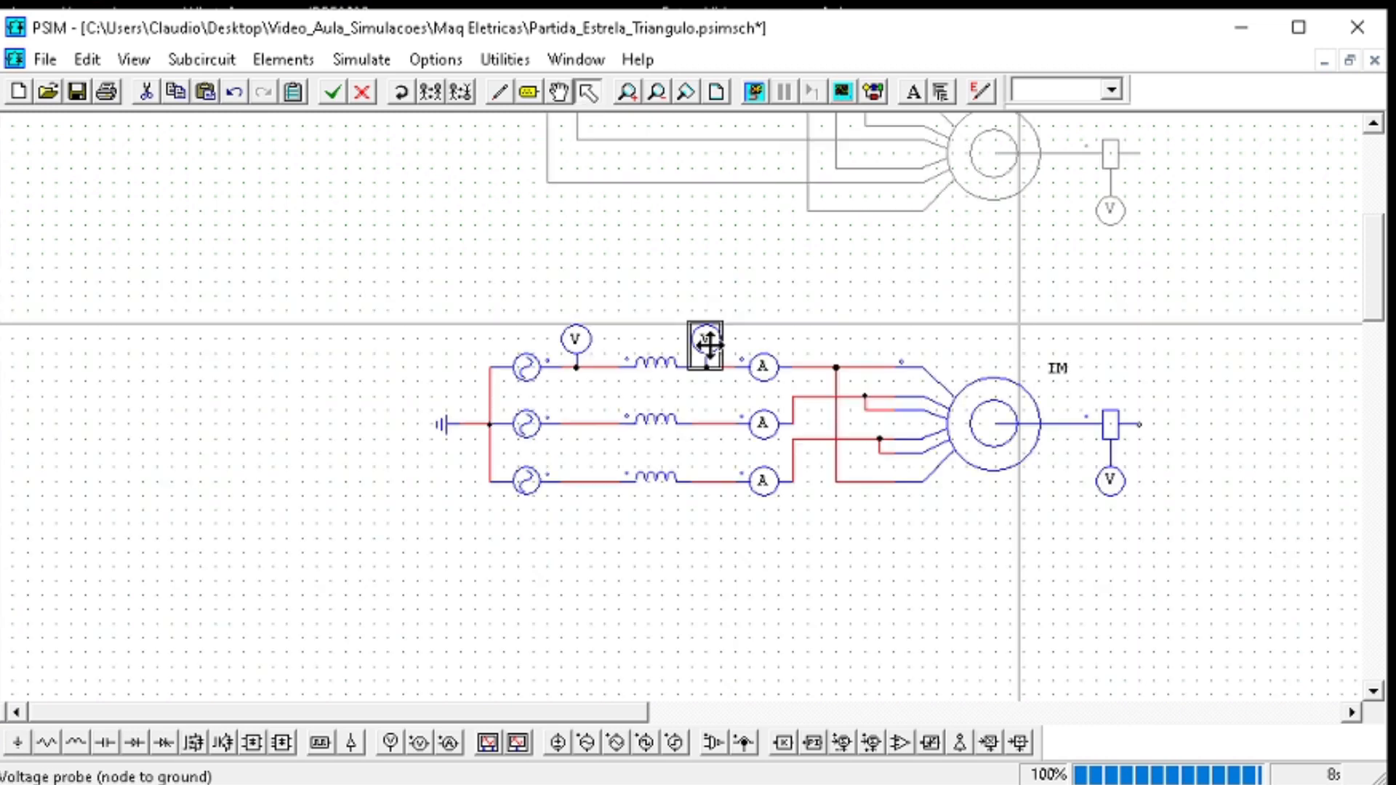
Name the source-side voltage probe Vs and the probe after the inductor Vt
double_click(585, 337)
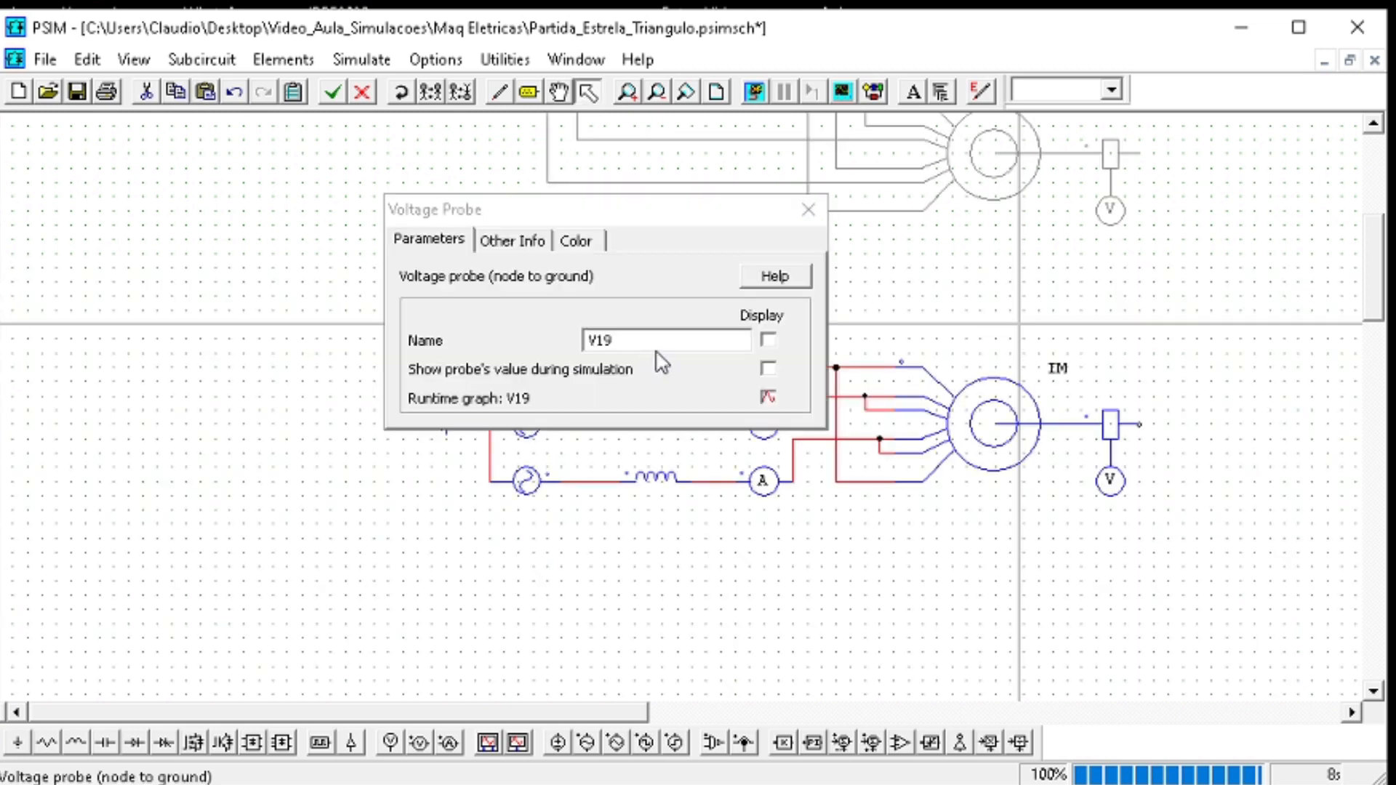
text(s)
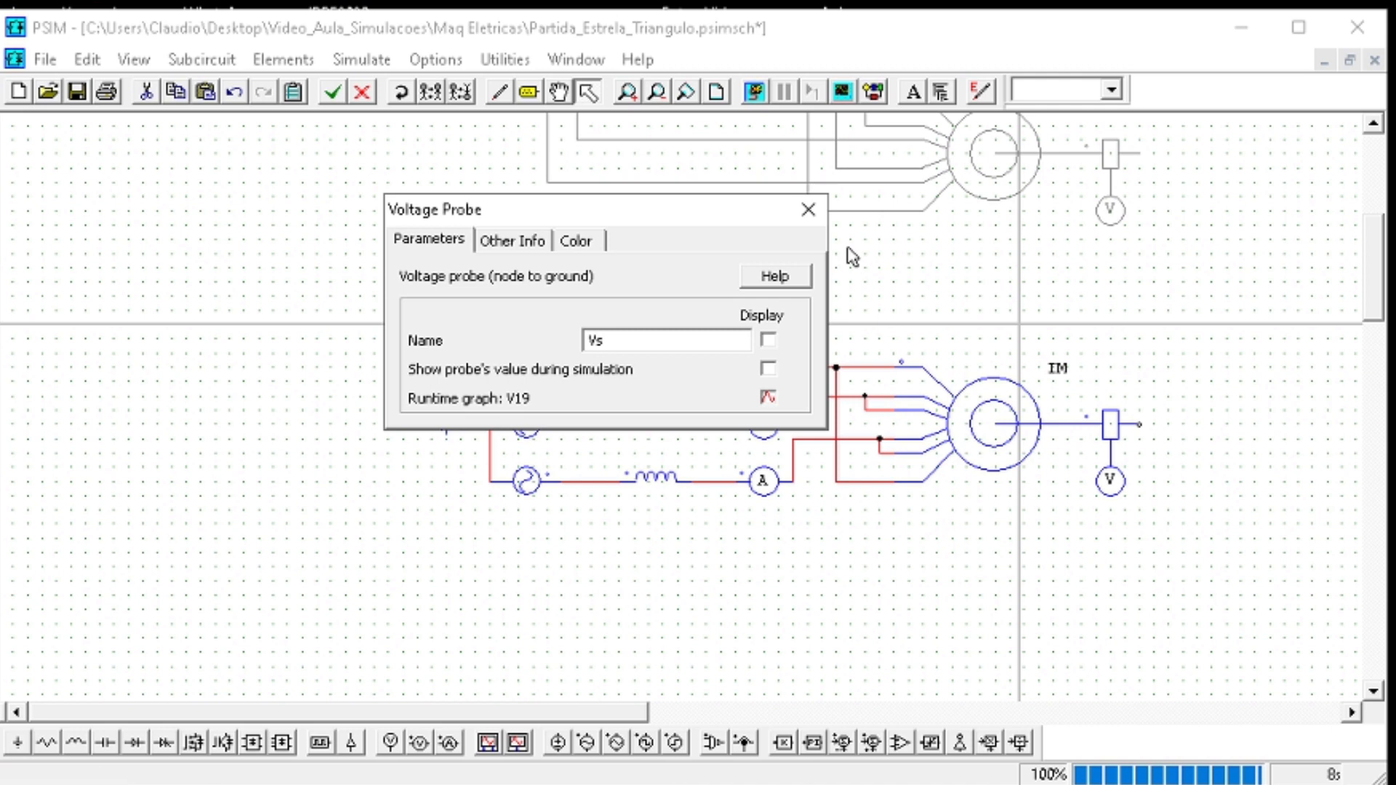
click(808, 210)
double_click(706, 339)
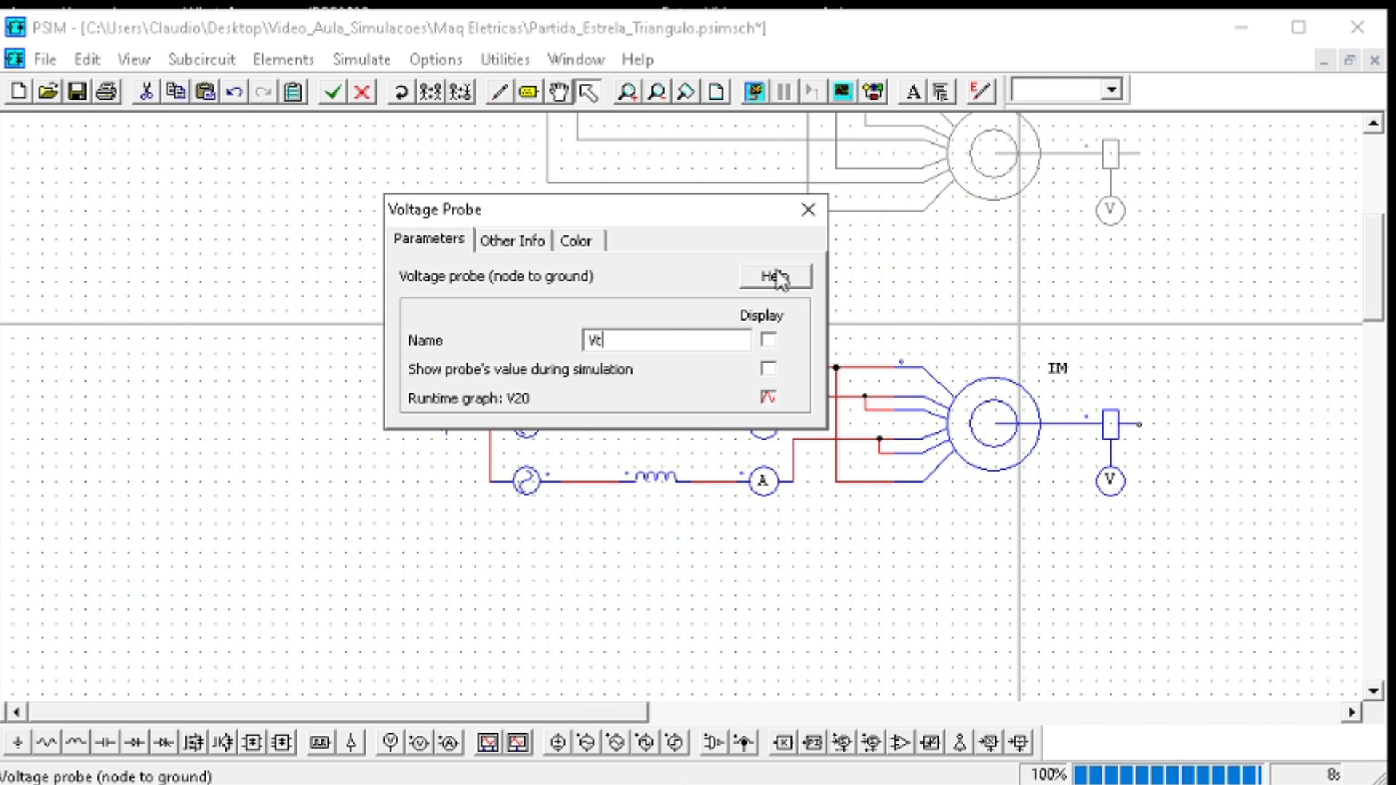
click(808, 210)
mouse_move(836, 778)
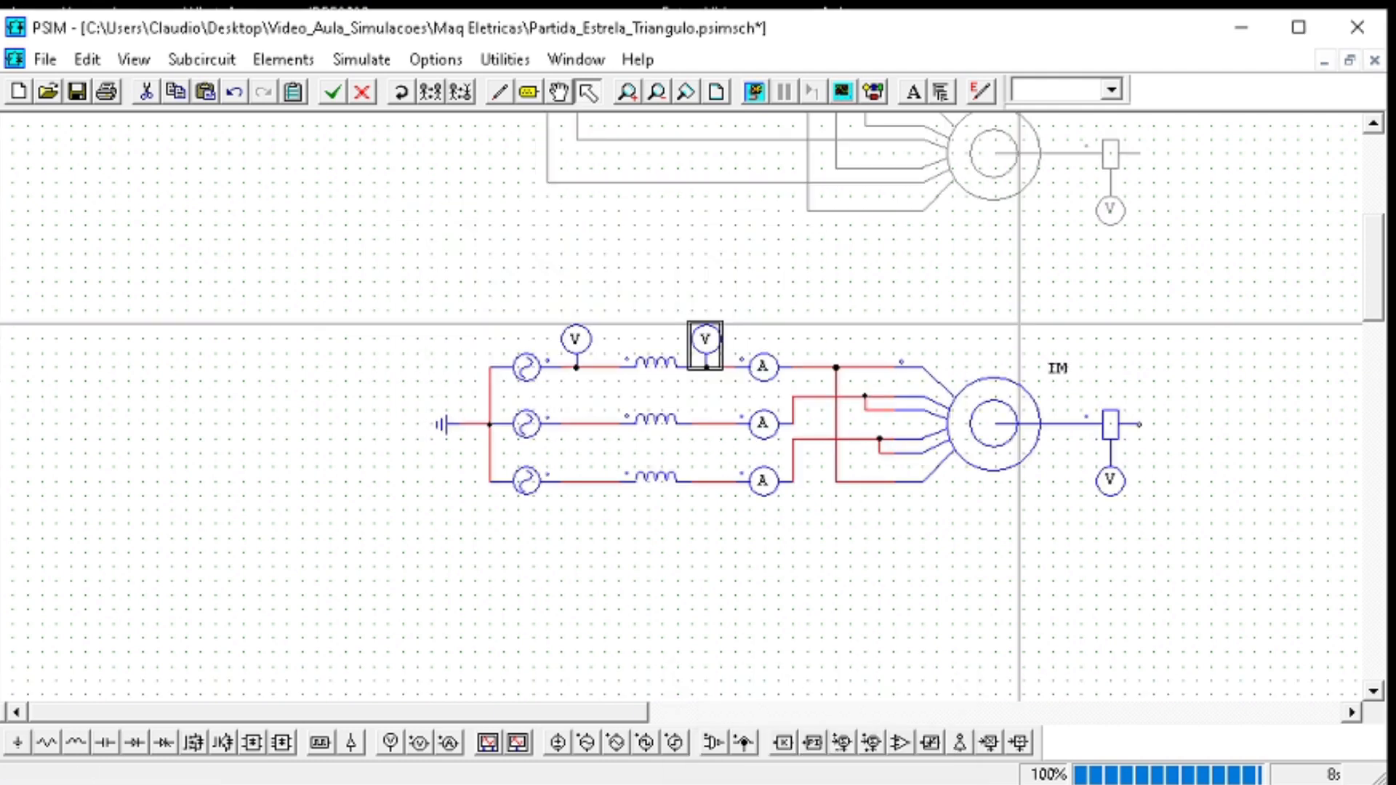
click(835, 778)
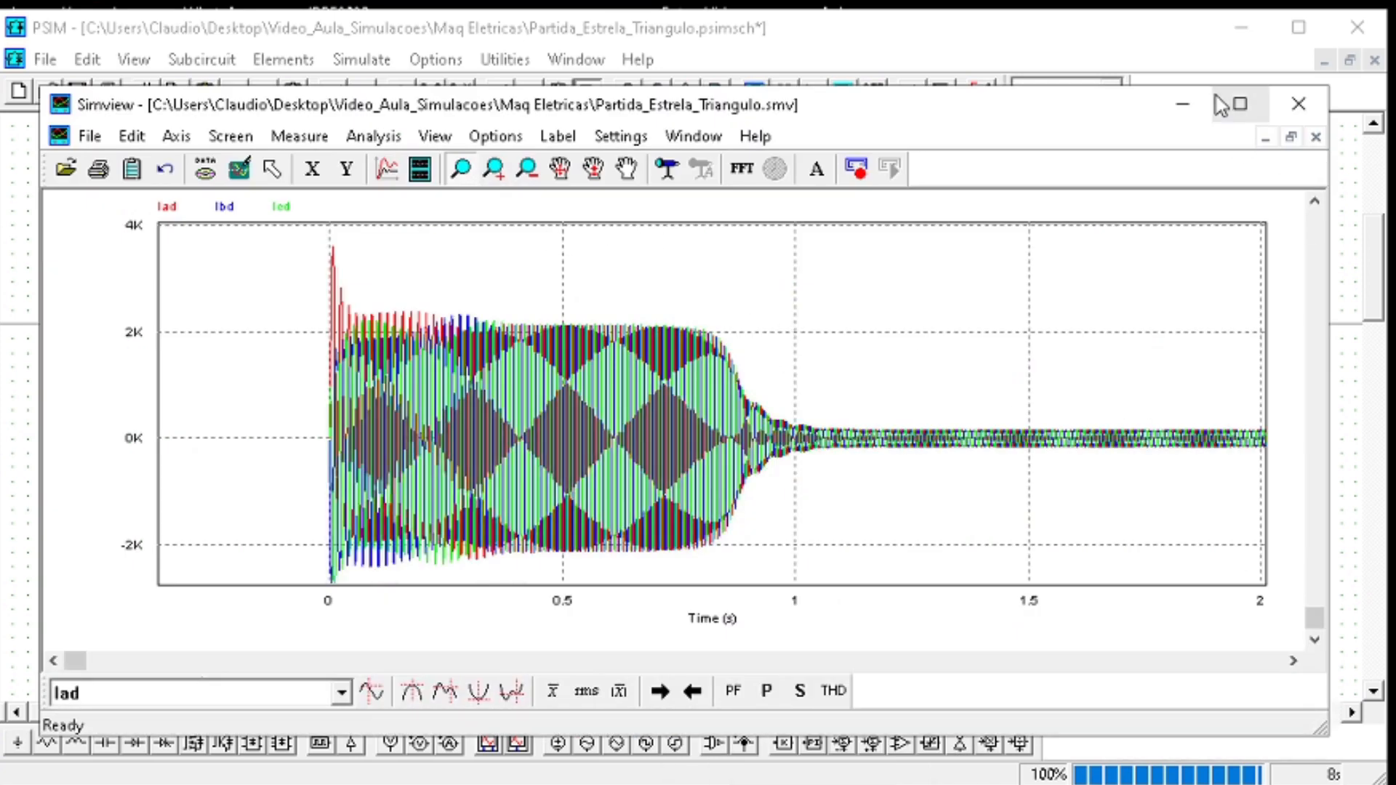
click(1183, 104)
Delete the speed sensor and its voltage probe from the shaft of the active induction motor
double_click(1113, 485)
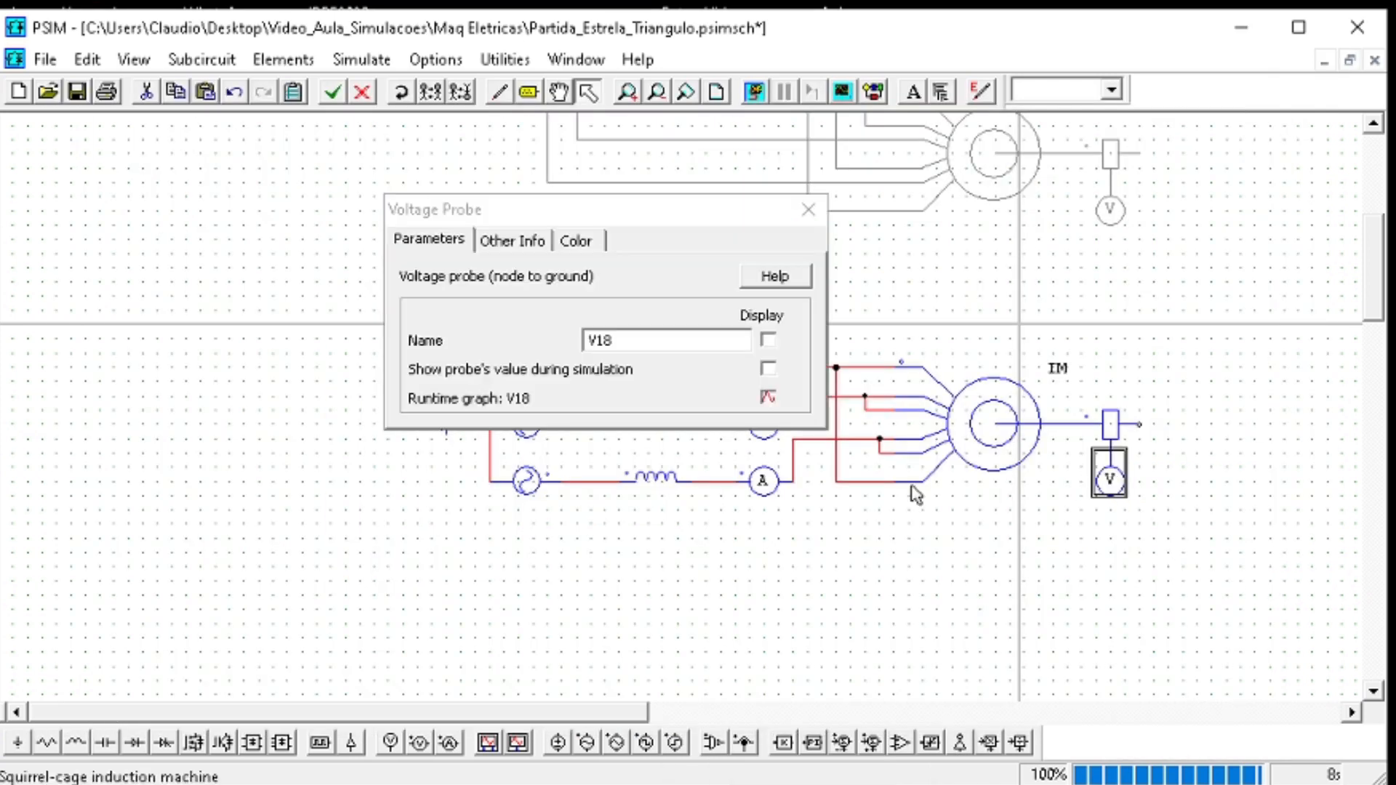
click(659, 348)
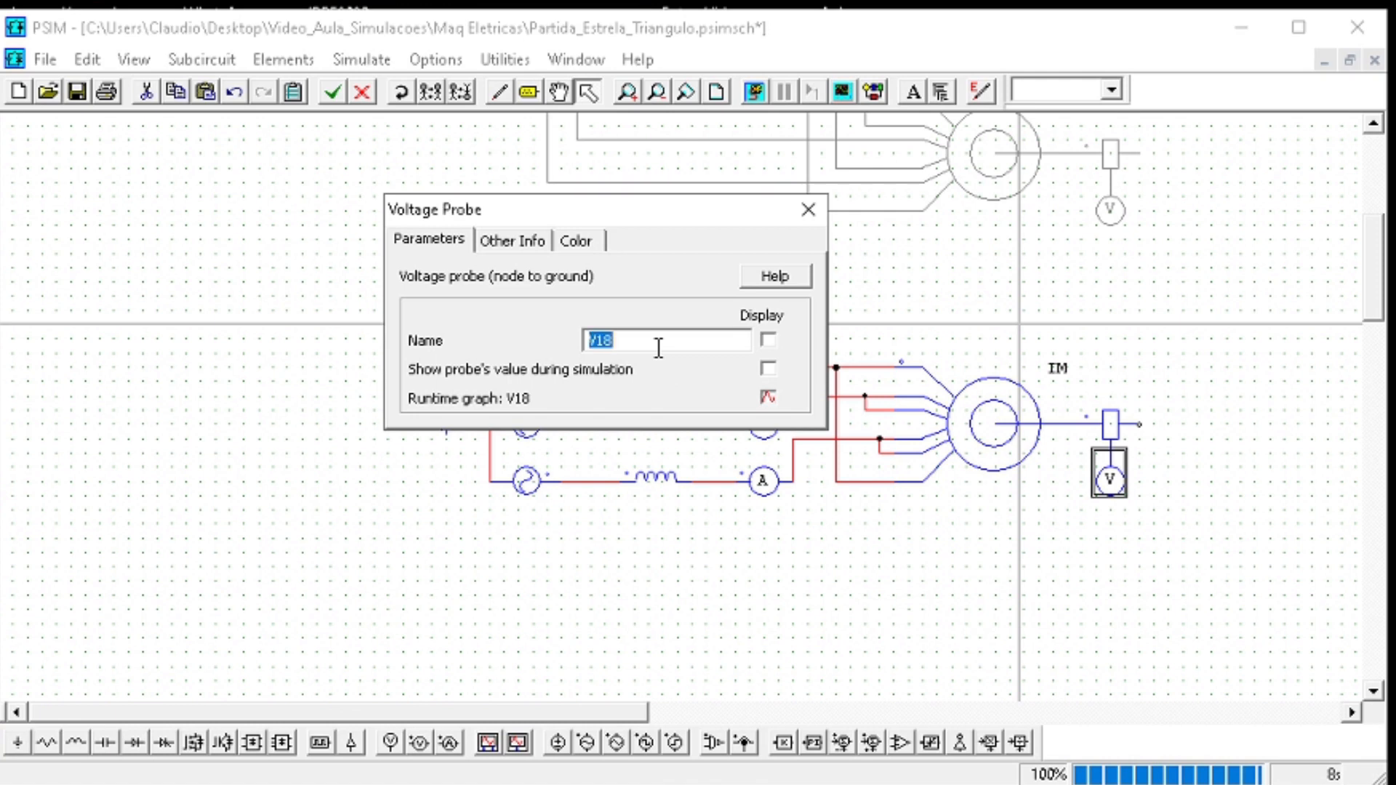
mouse_move(1138, 537)
mouse_down()
mouse_move(1089, 435)
mouse_move(1094, 358)
mouse_move(1067, 369)
mouse_up()
mouse_move(1201, 572)
mouse_down()
mouse_move(1049, 381)
mouse_move(1065, 364)
mouse_up()
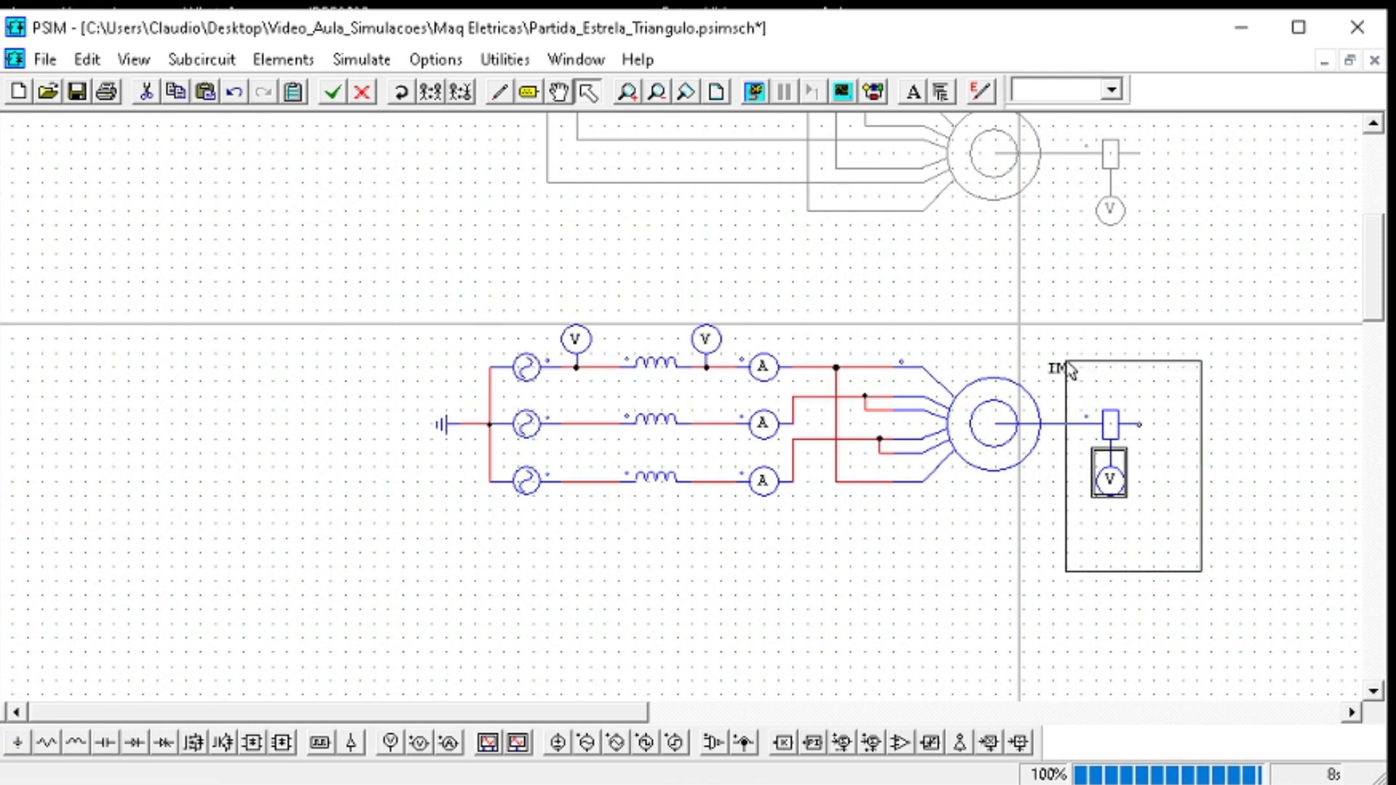
key(Delete)
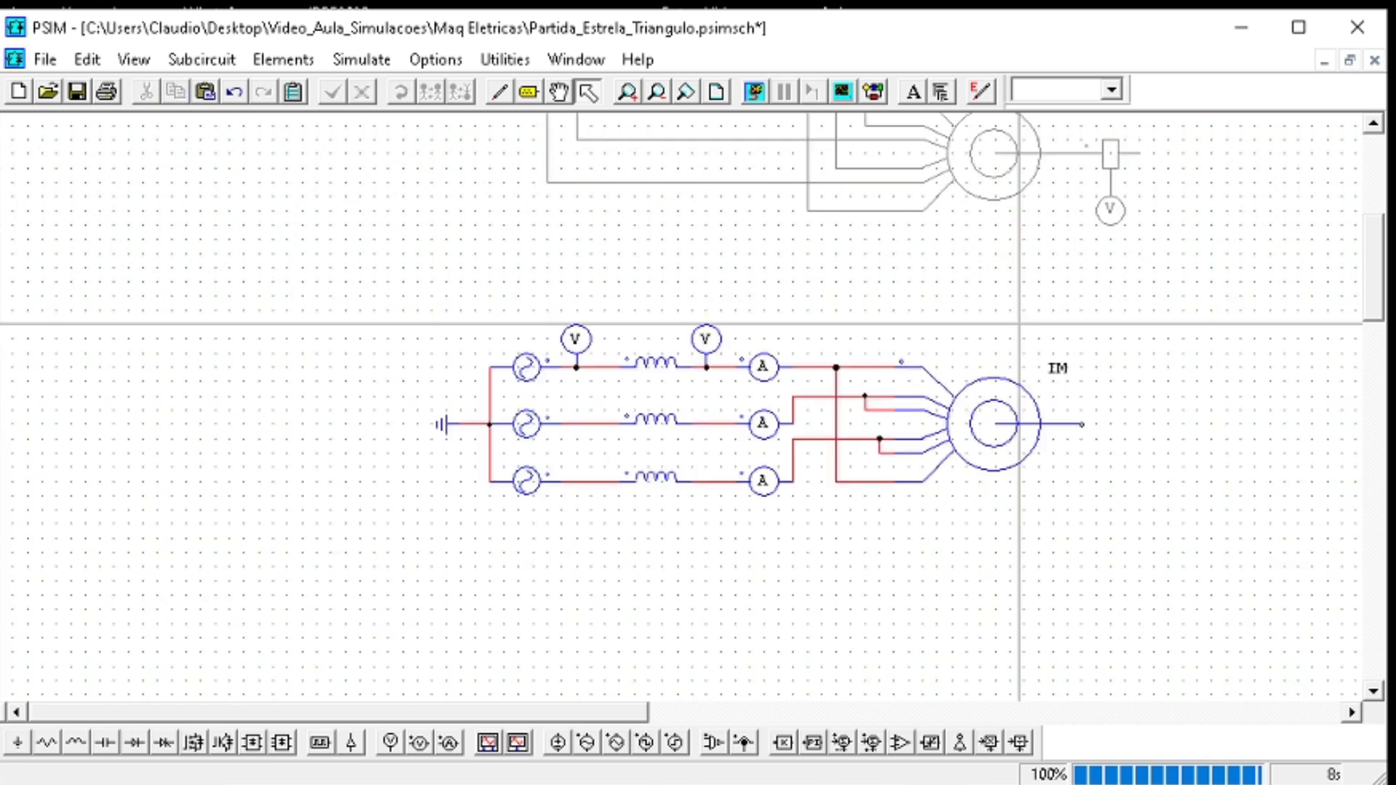
Switch to Simview, adjust its window's position and size, and restore the current graph to the full time range
key(alt+Tab)
drag(1089, 105, 1093, 60)
drag(1320, 686, 1326, 706)
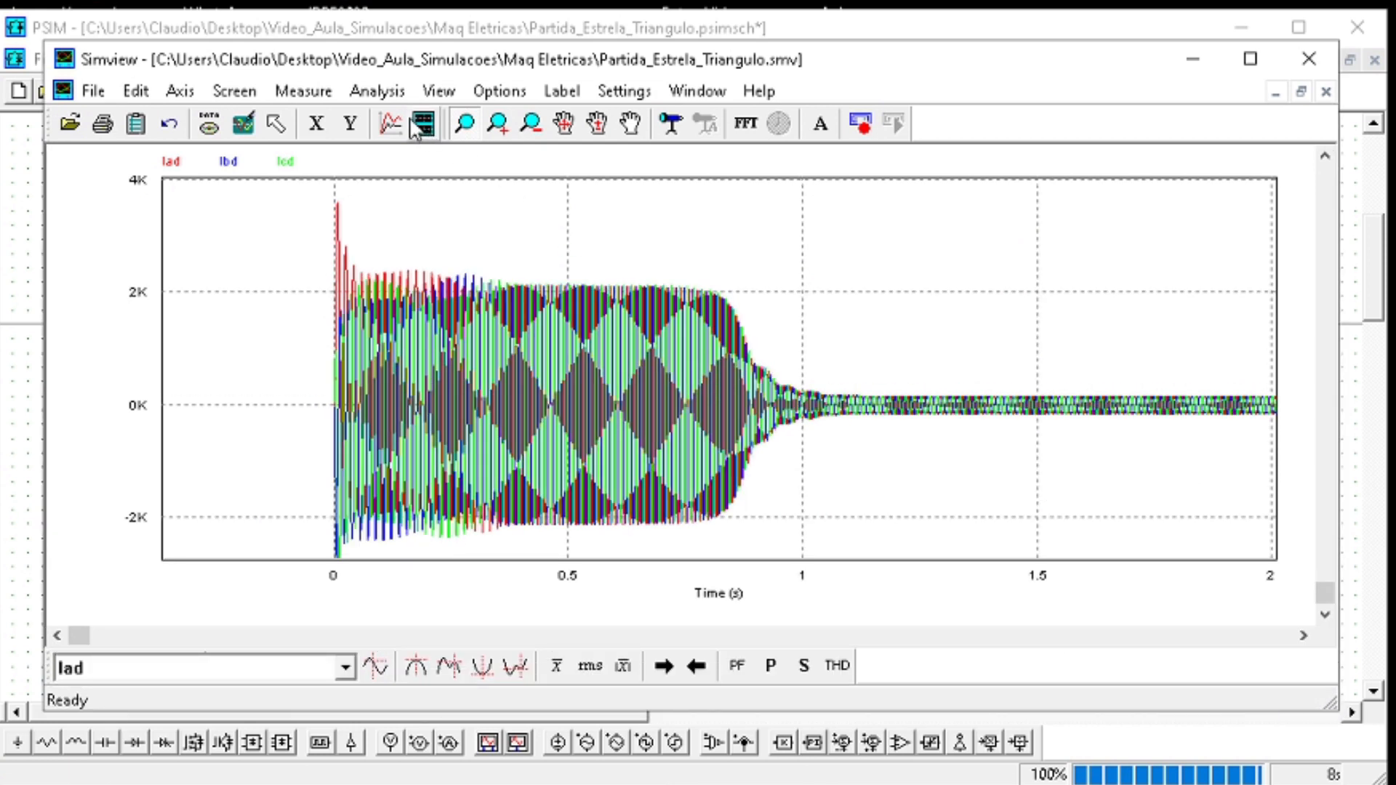
click(244, 124)
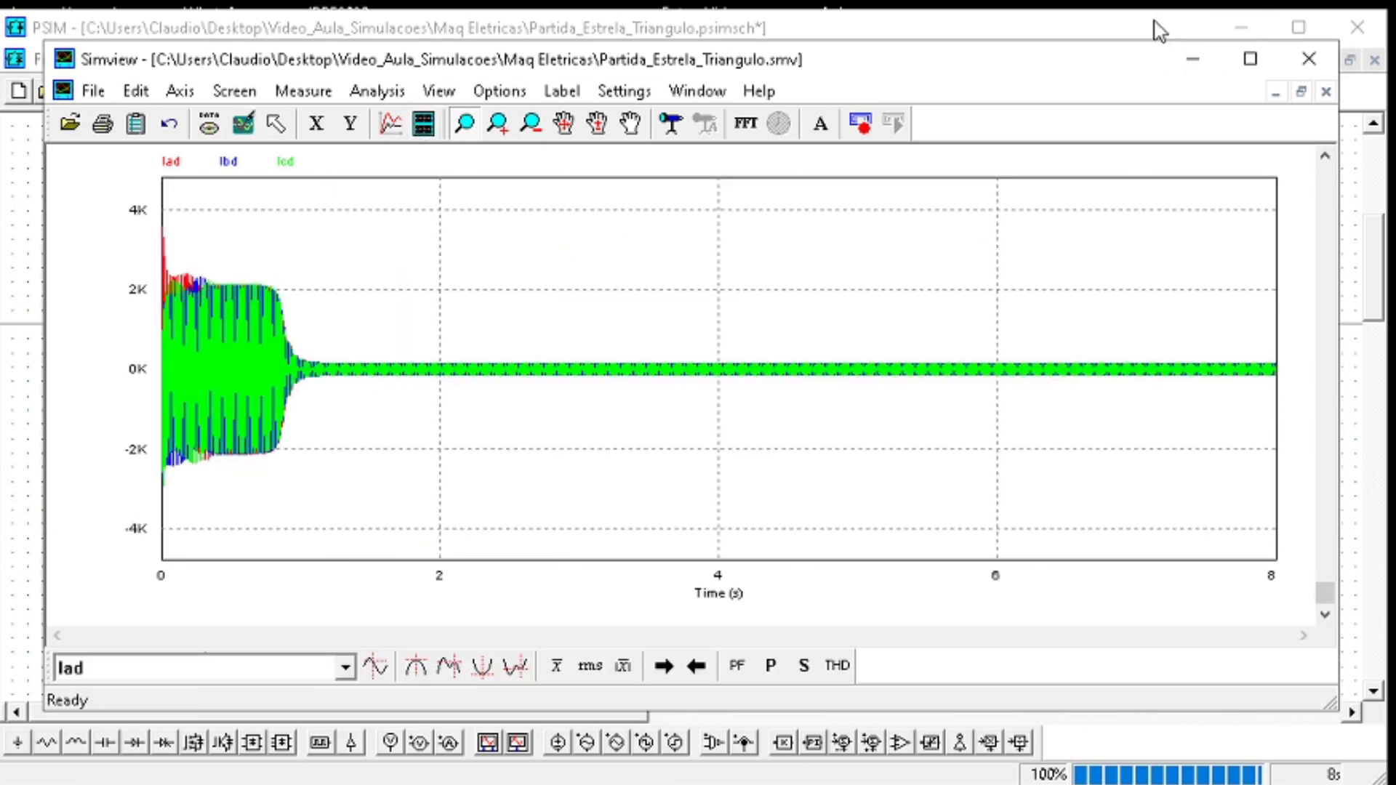
click(1191, 61)
Rerun the simulation with the new voltage probes and bring up the updated results in Simview
click(754, 91)
mouse_move(818, 784)
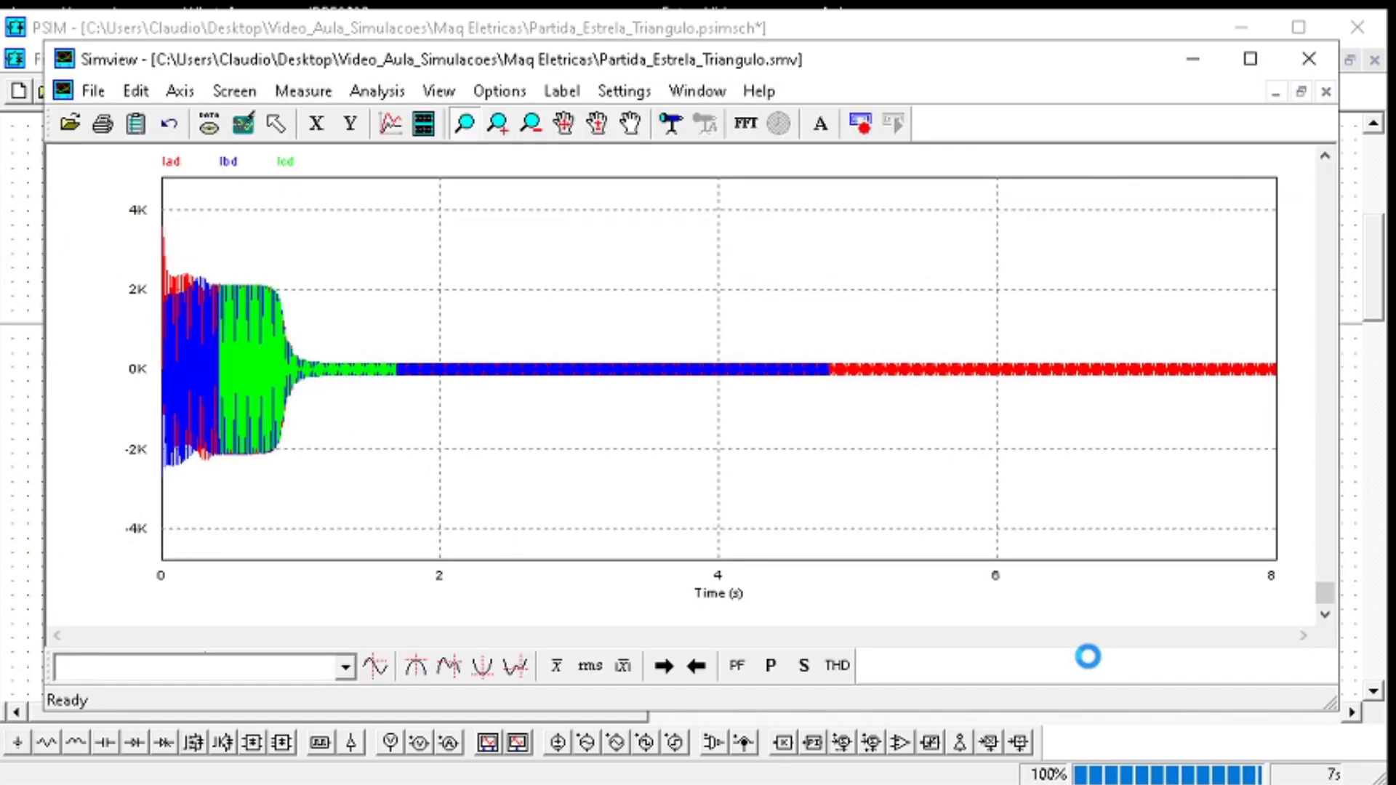
click(819, 784)
click(820, 784)
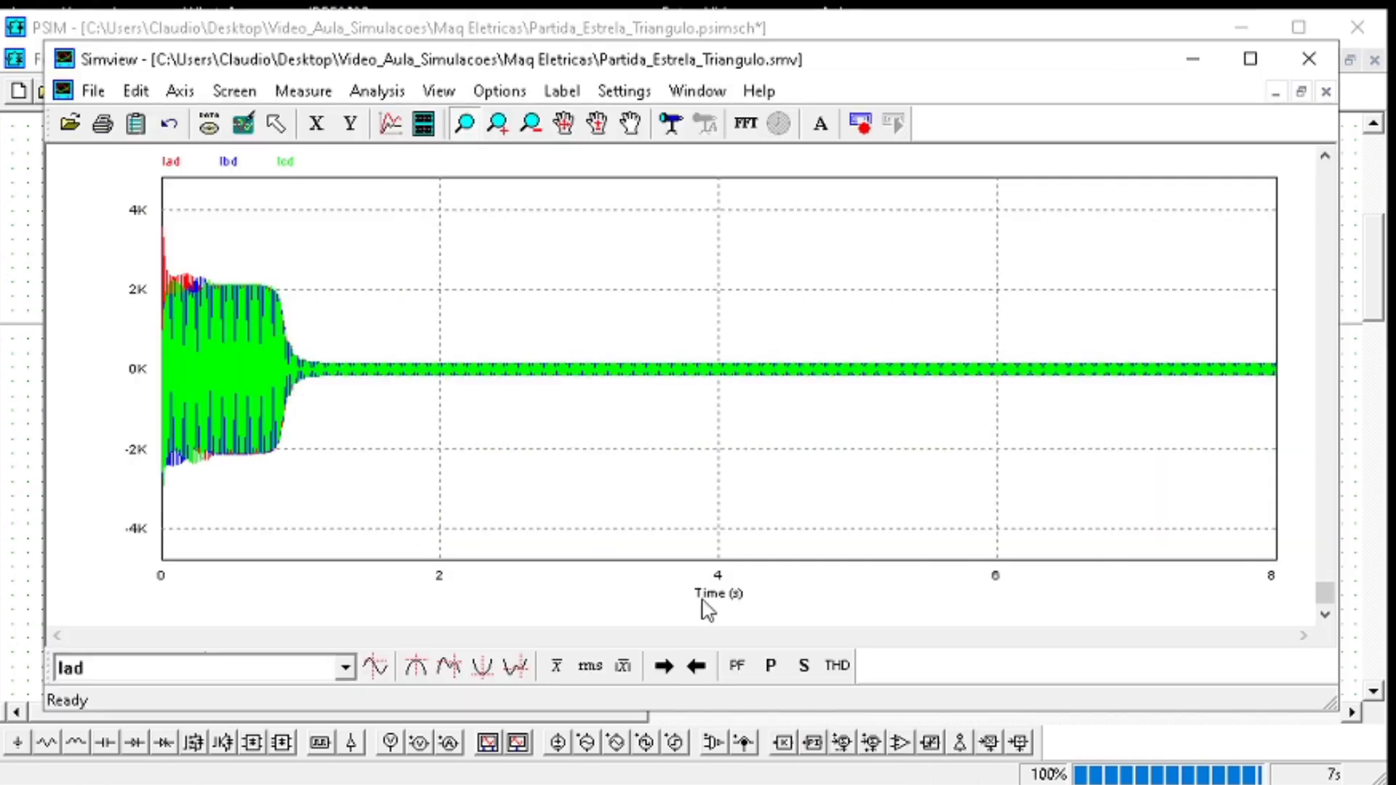
Add a second graph below the currents showing the voltages Vs and Vt
click(423, 124)
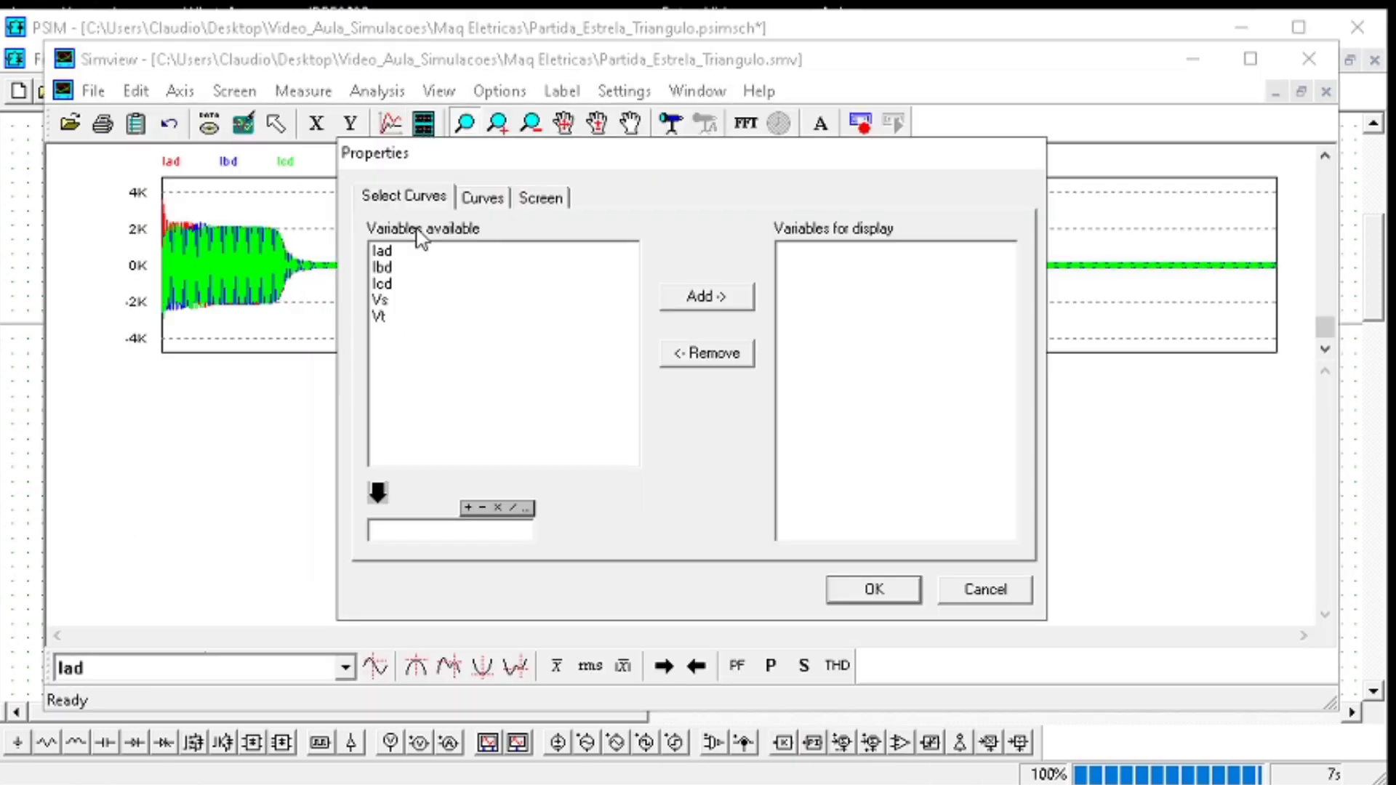
click(393, 300)
shift+click(389, 318)
click(731, 298)
click(879, 588)
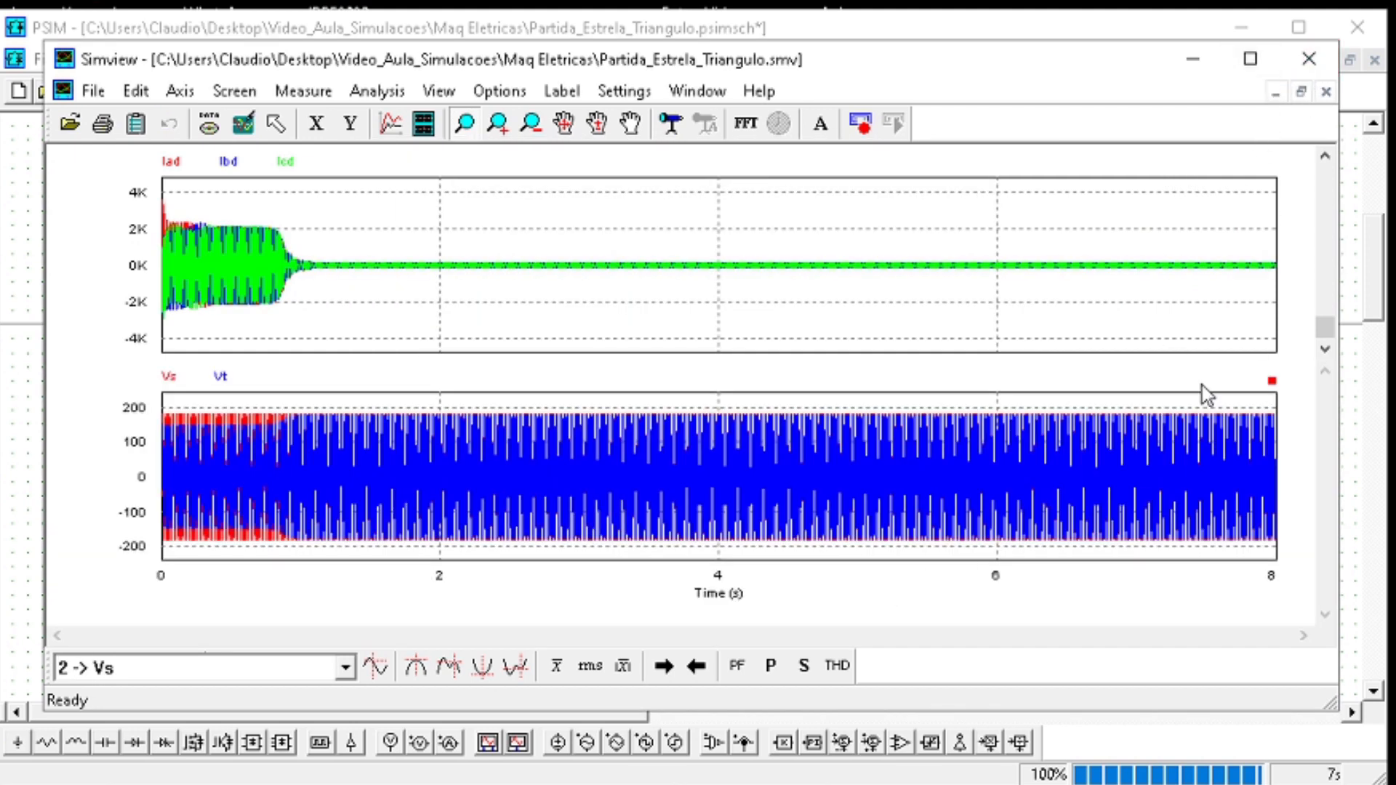
Zoom into the start-up interval of the currents and the peaks of Vs and Vt to compare the voltage drop
click(464, 125)
drag(342, 320, 142, 170)
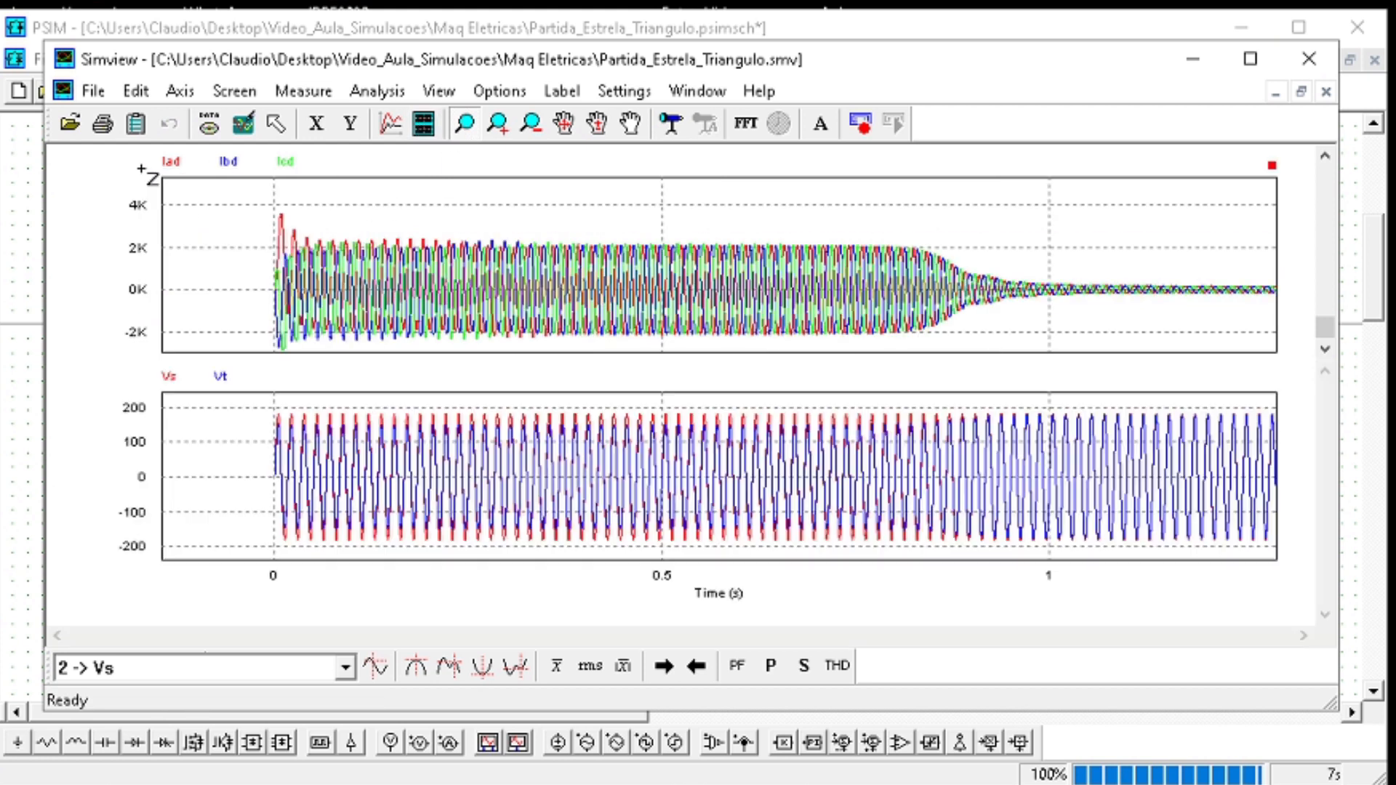
click(243, 123)
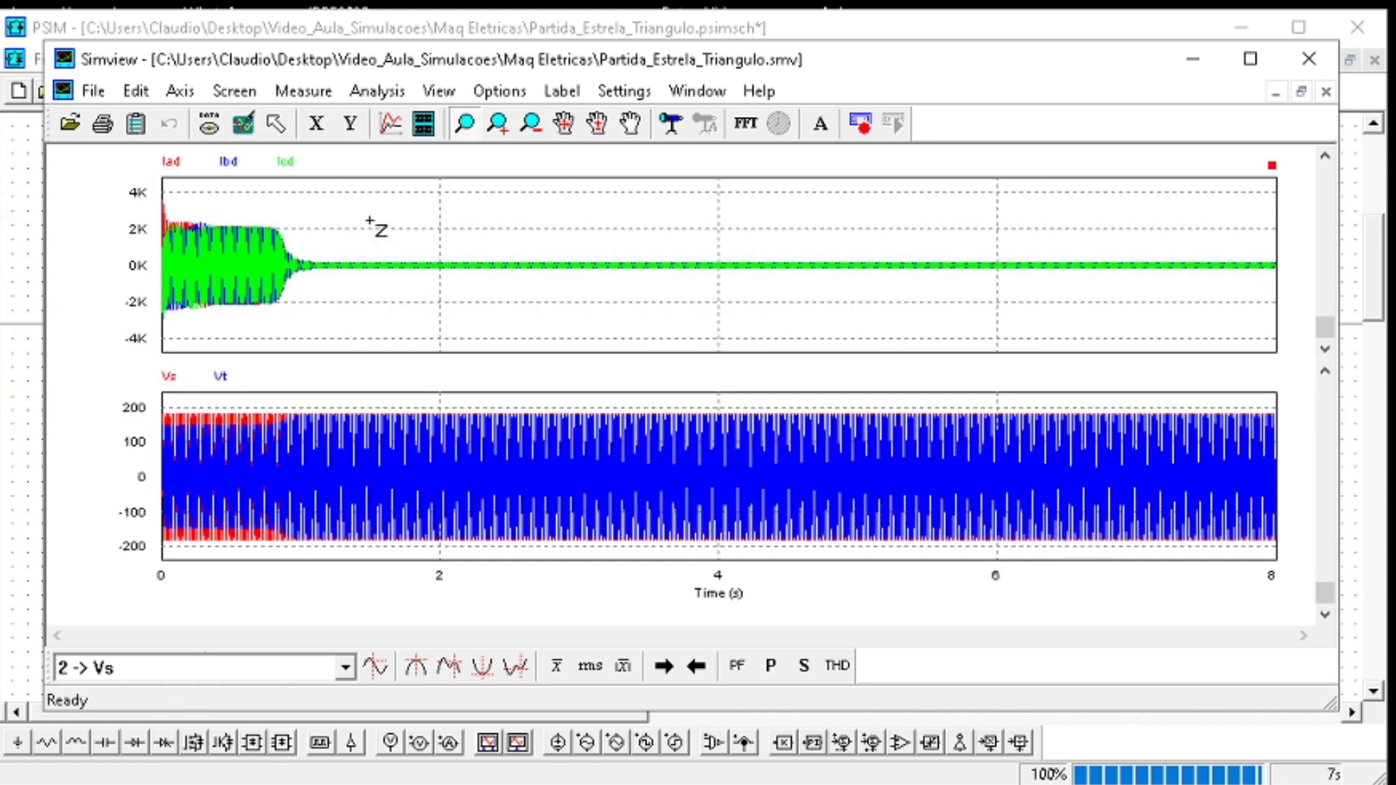
drag(477, 182, 148, 304)
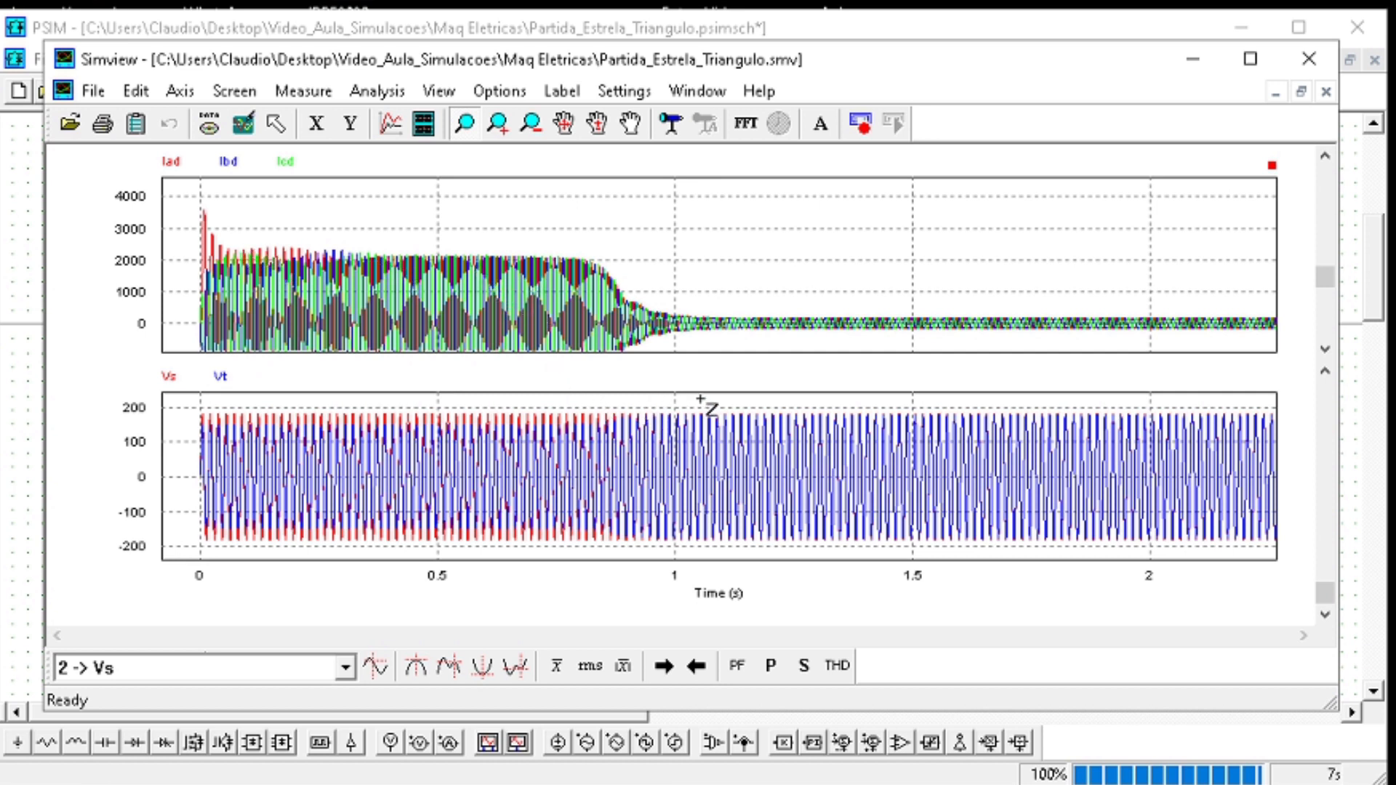
drag(884, 405, 197, 447)
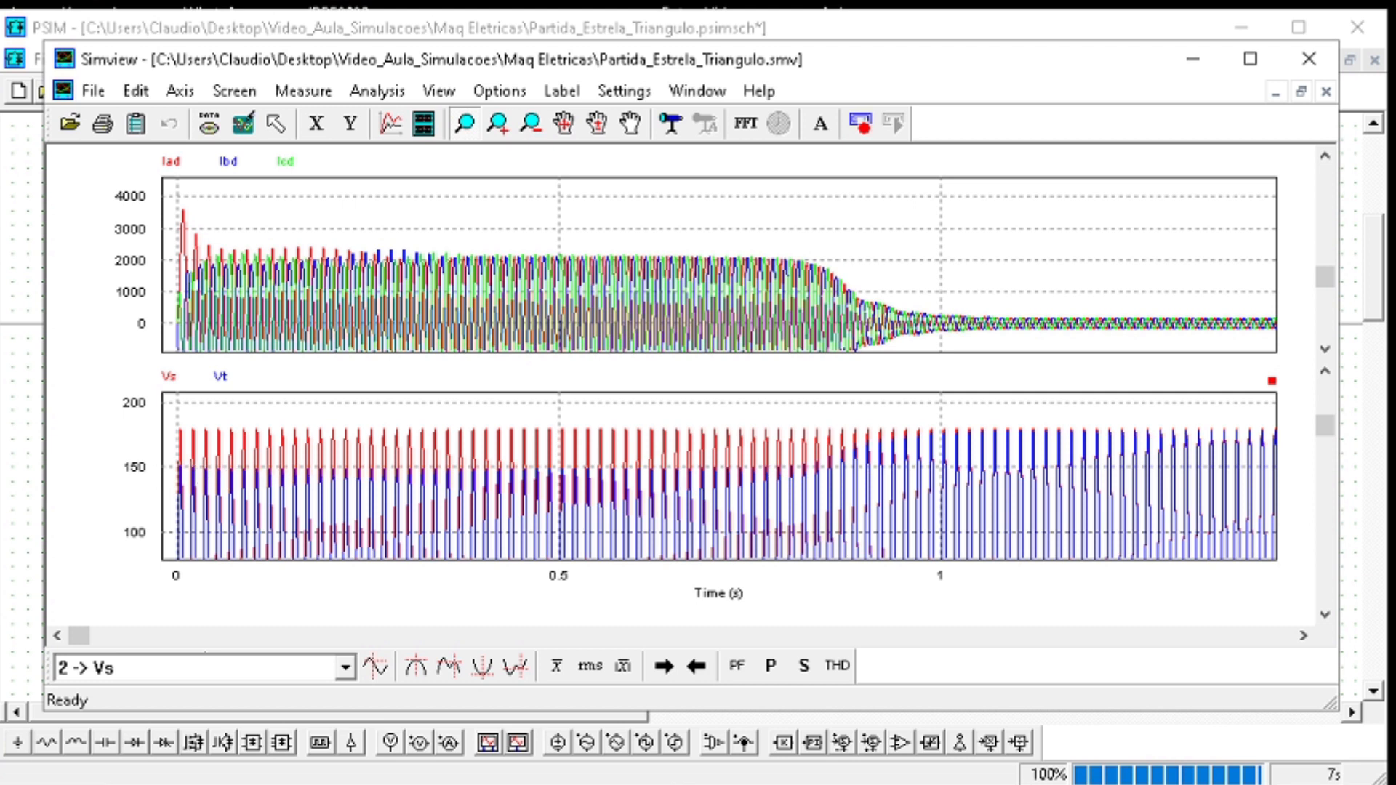
click(1193, 59)
Move the three sources with their ground and the Vs probe farther from the inductors, stretching the phase wires
drag(613, 539, 355, 275)
drag(492, 430, 333, 418)
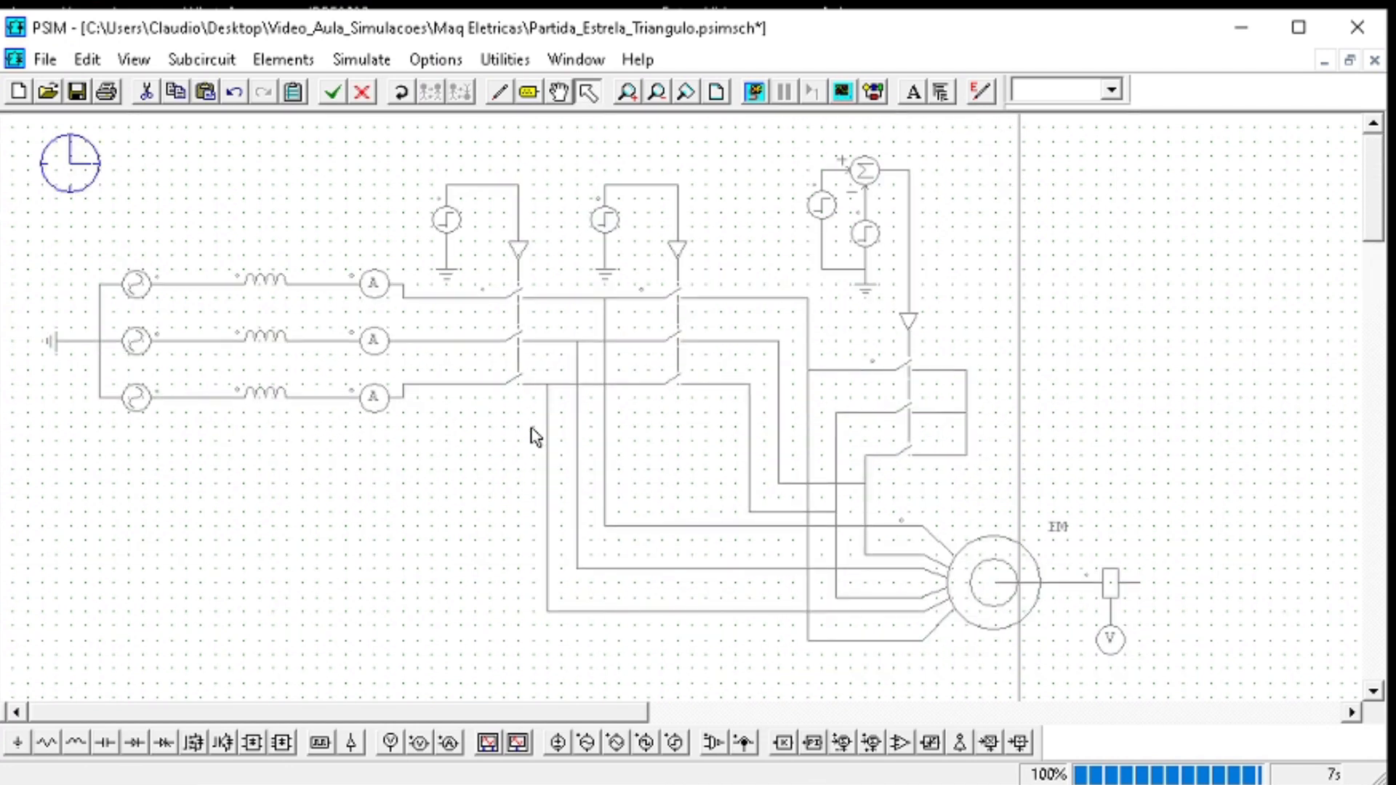
Copy the first three-phase switch with its step-source control from the disabled circuit and paste it between the sources and inductors
drag(537, 457, 566, 442)
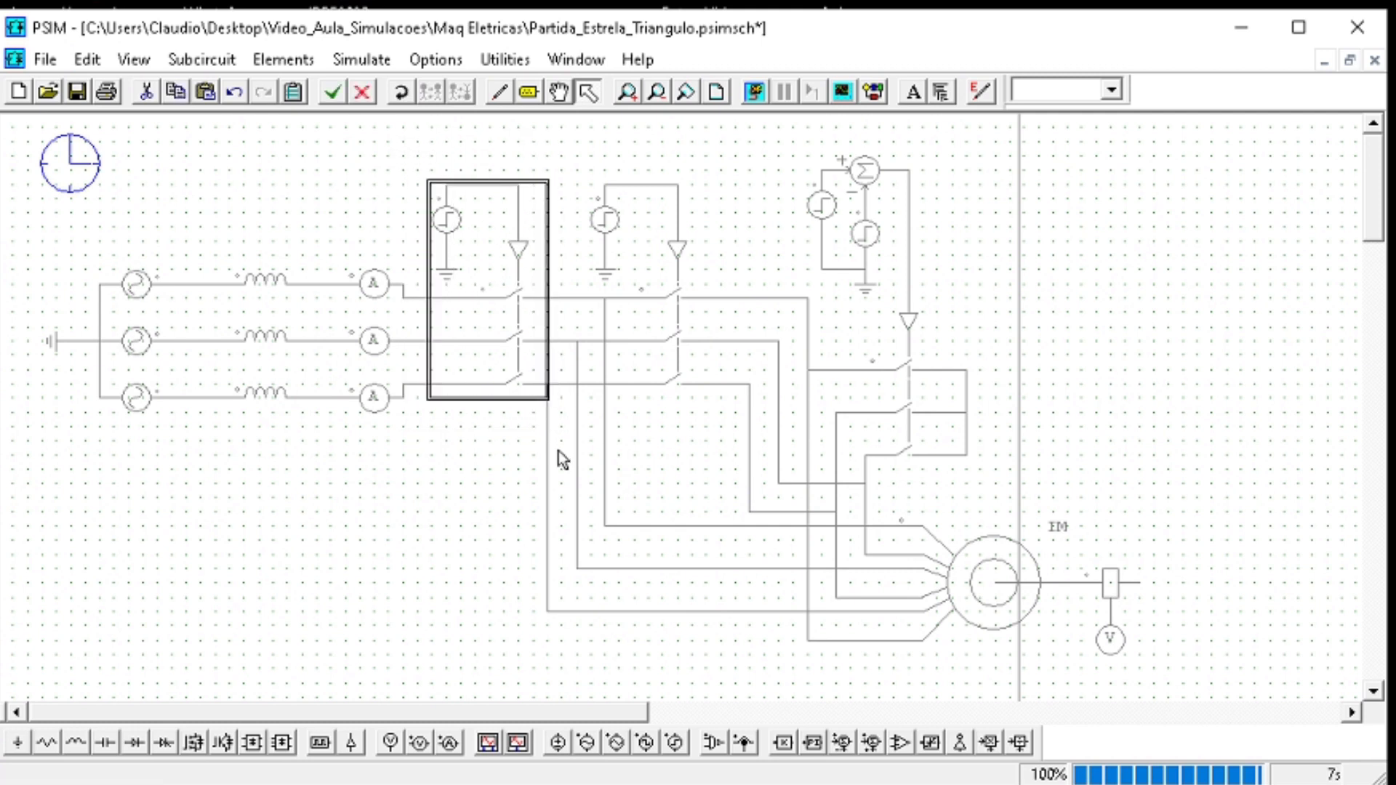
scroll(559, 451, down, 6)
scroll(548, 499, up, 2)
key(ctrl+v)
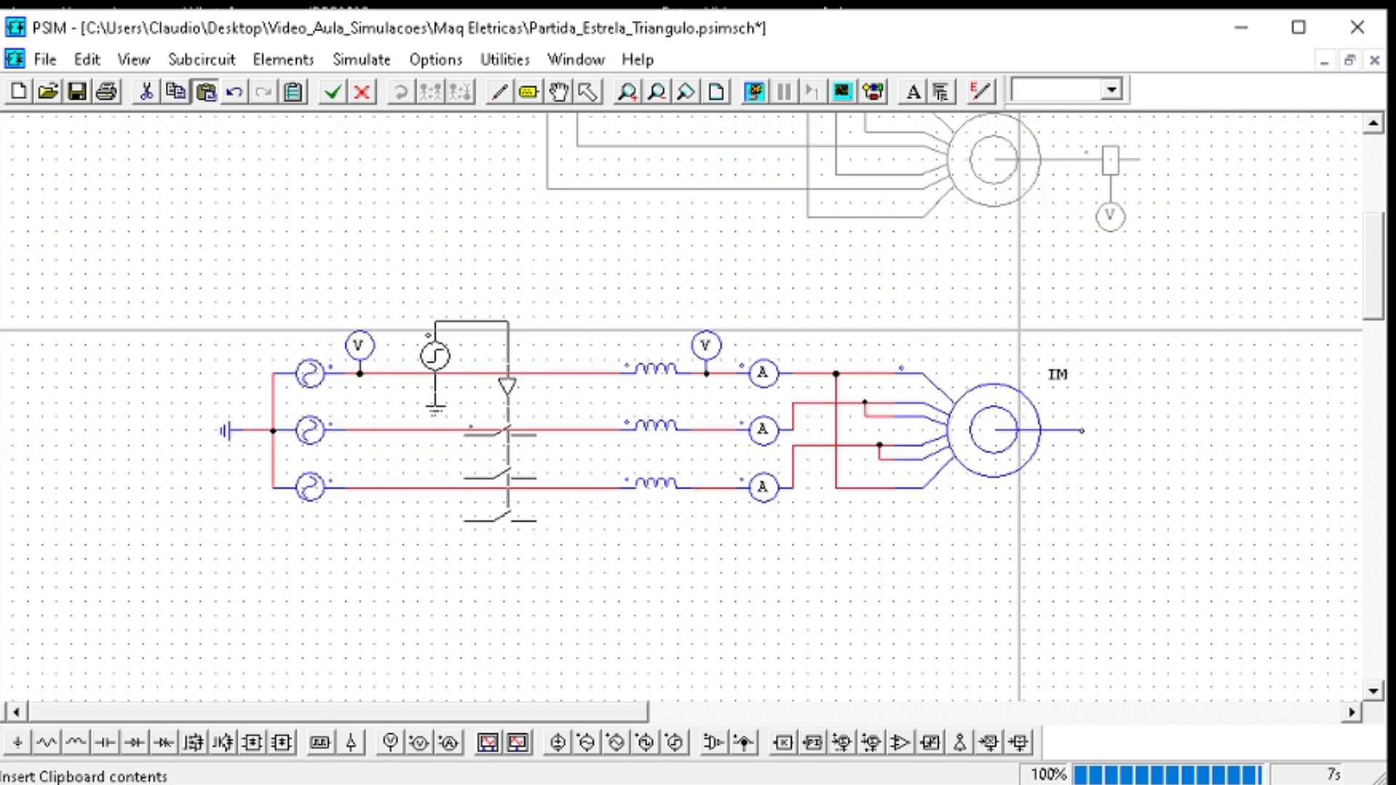
click(479, 384)
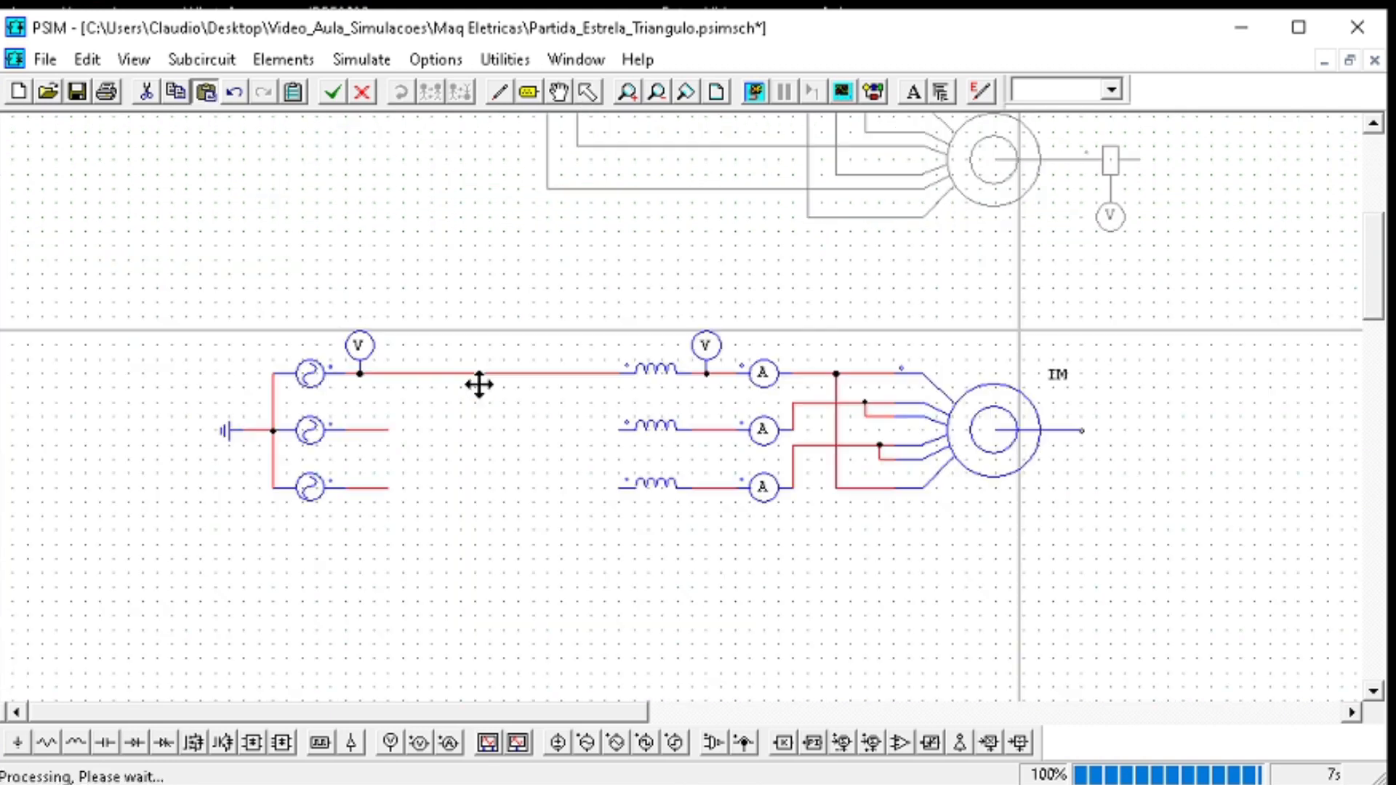
Enable the pasted three-phase switch together with its step source, ground and on-off controller
click(582, 308)
click(486, 431)
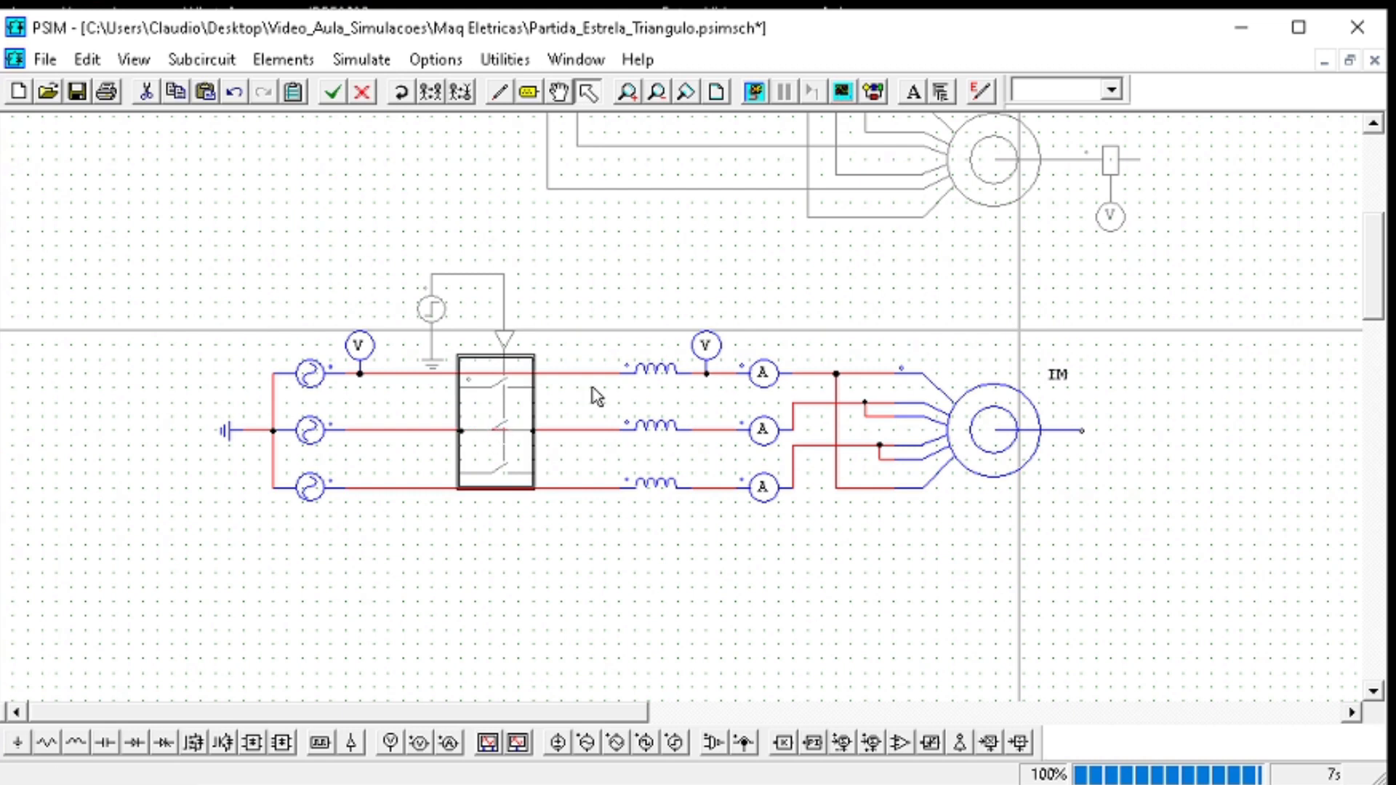
click(573, 398)
click(501, 440)
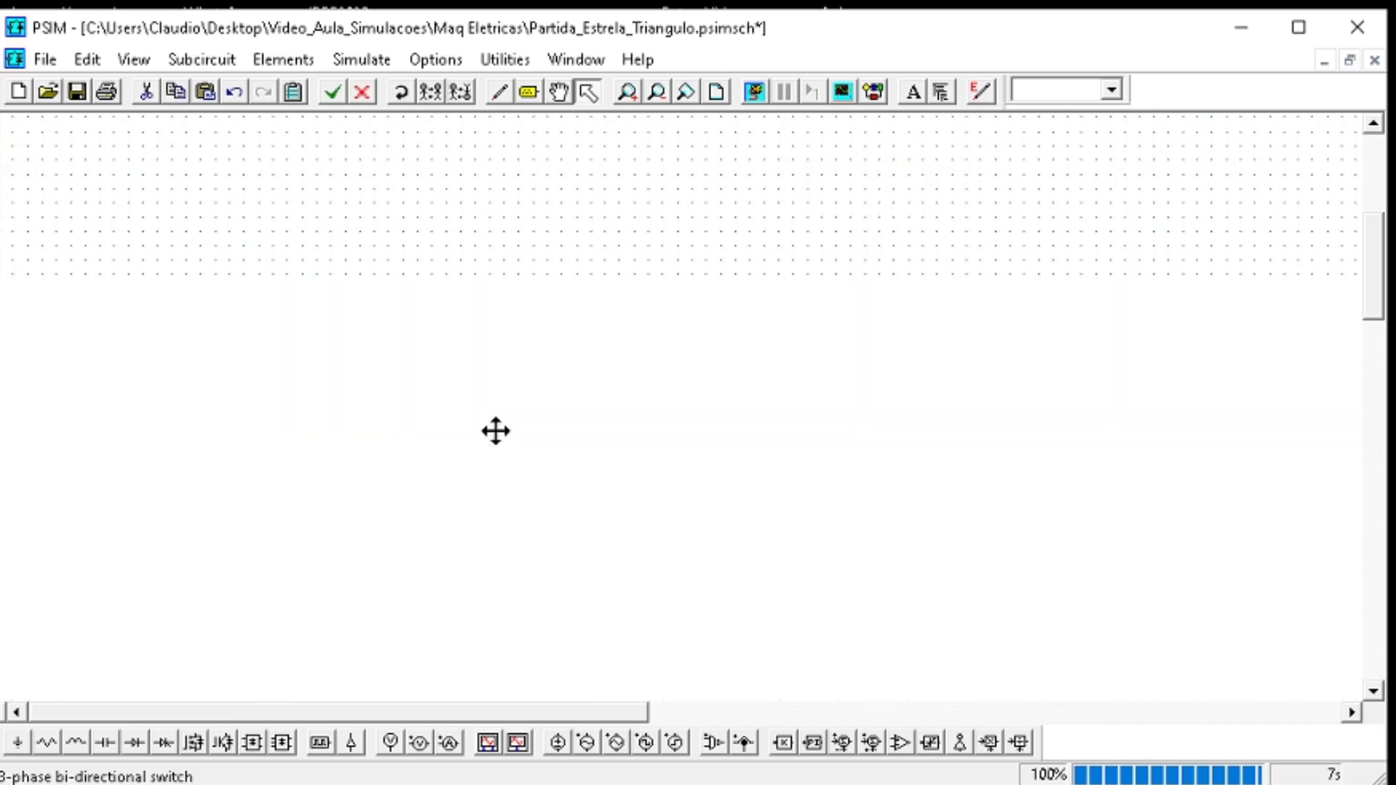
click(545, 394)
drag(563, 571, 386, 232)
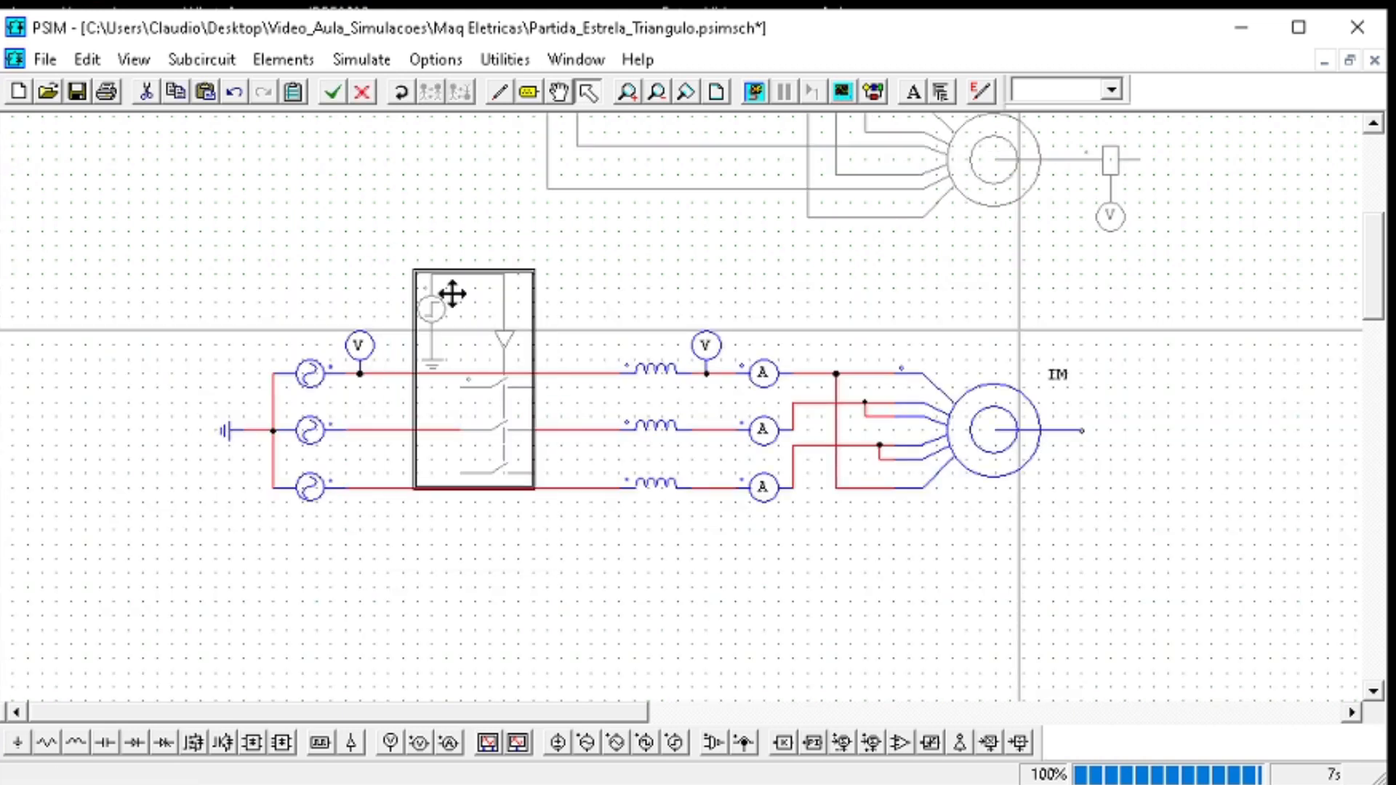
right_click(469, 320)
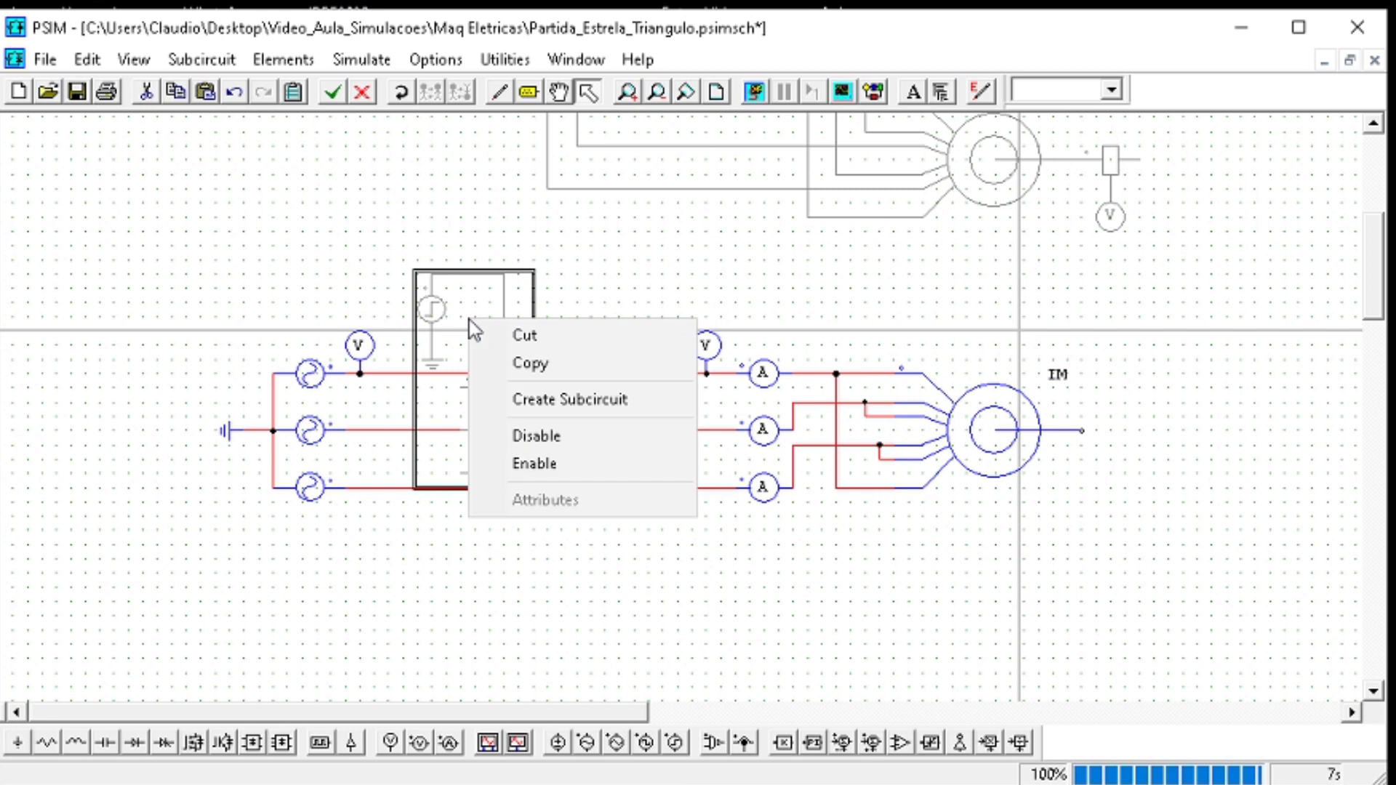
click(535, 464)
click(566, 336)
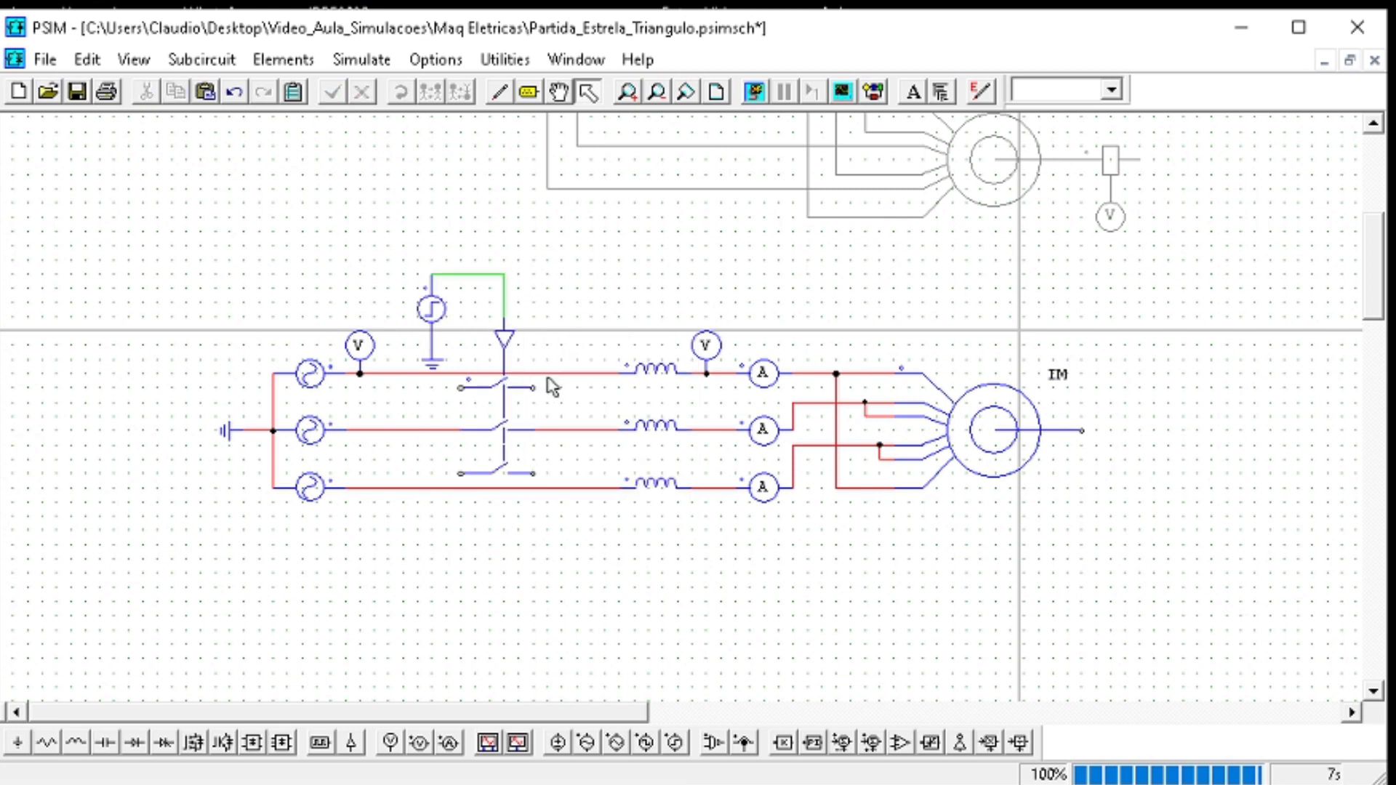
Delete the straight first-phase and third-phase wires that run past the switch between the sources and inductors
click(547, 374)
key(Delete)
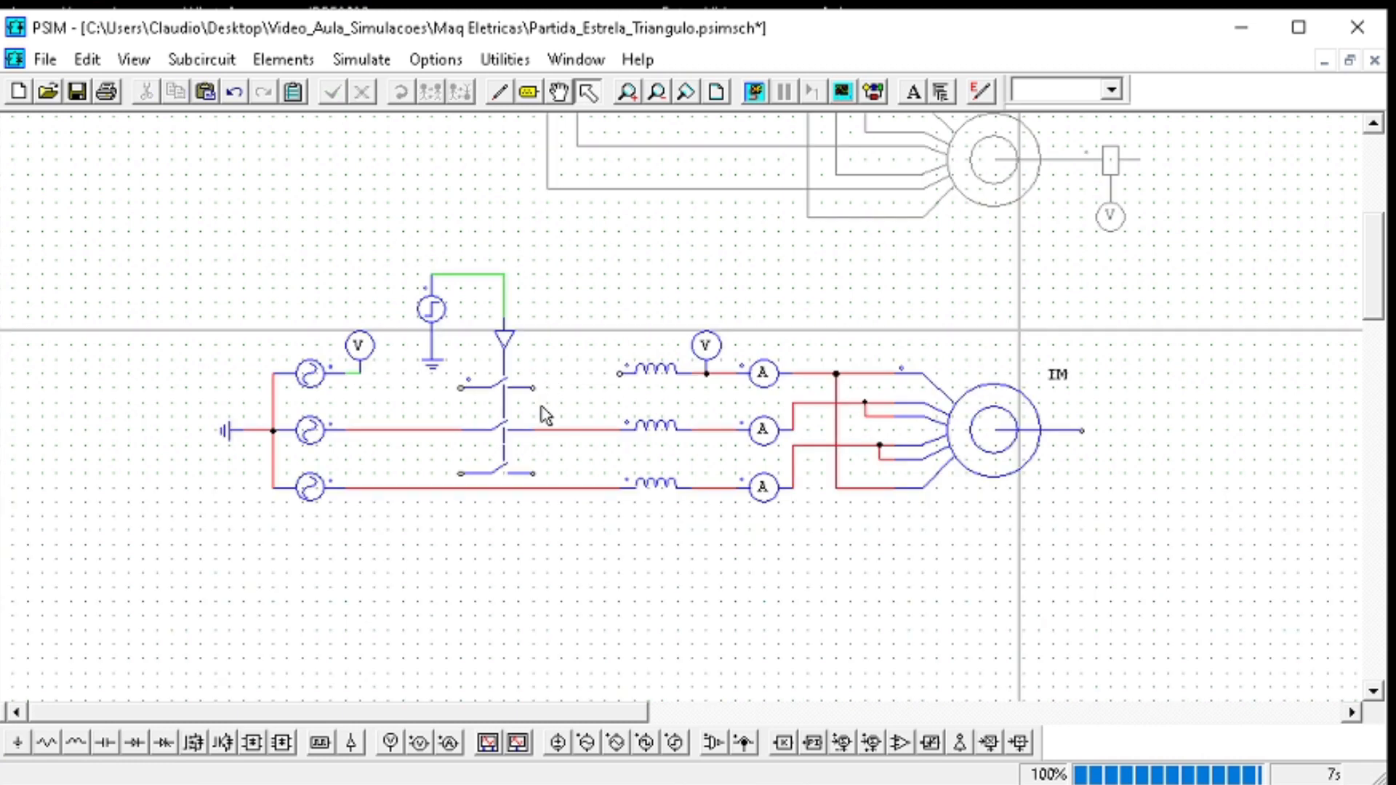
click(552, 489)
key(Delete)
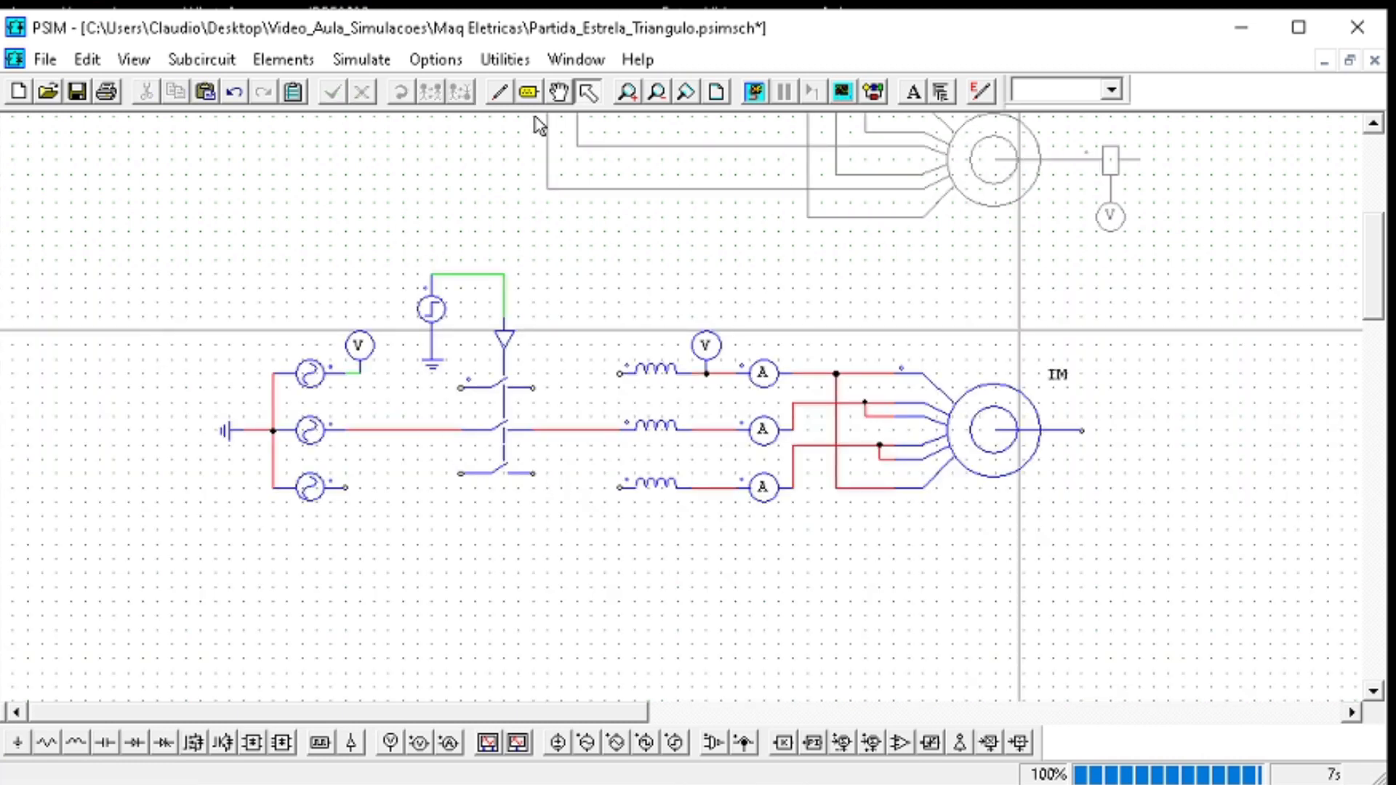
Wire the first and third switch poles to their sources on one side and their inductors on the other
click(499, 92)
drag(346, 487, 460, 474)
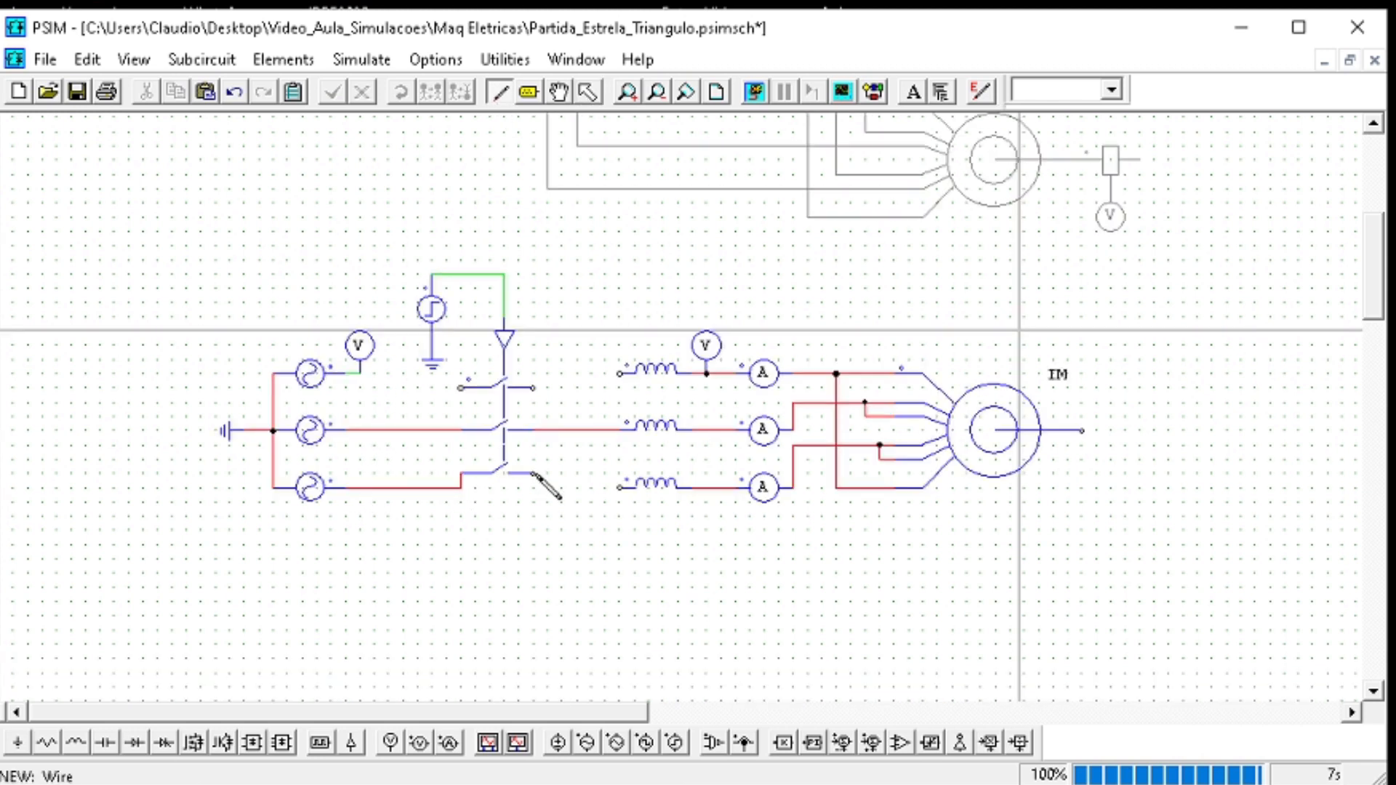
drag(546, 489, 620, 488)
drag(533, 387, 619, 374)
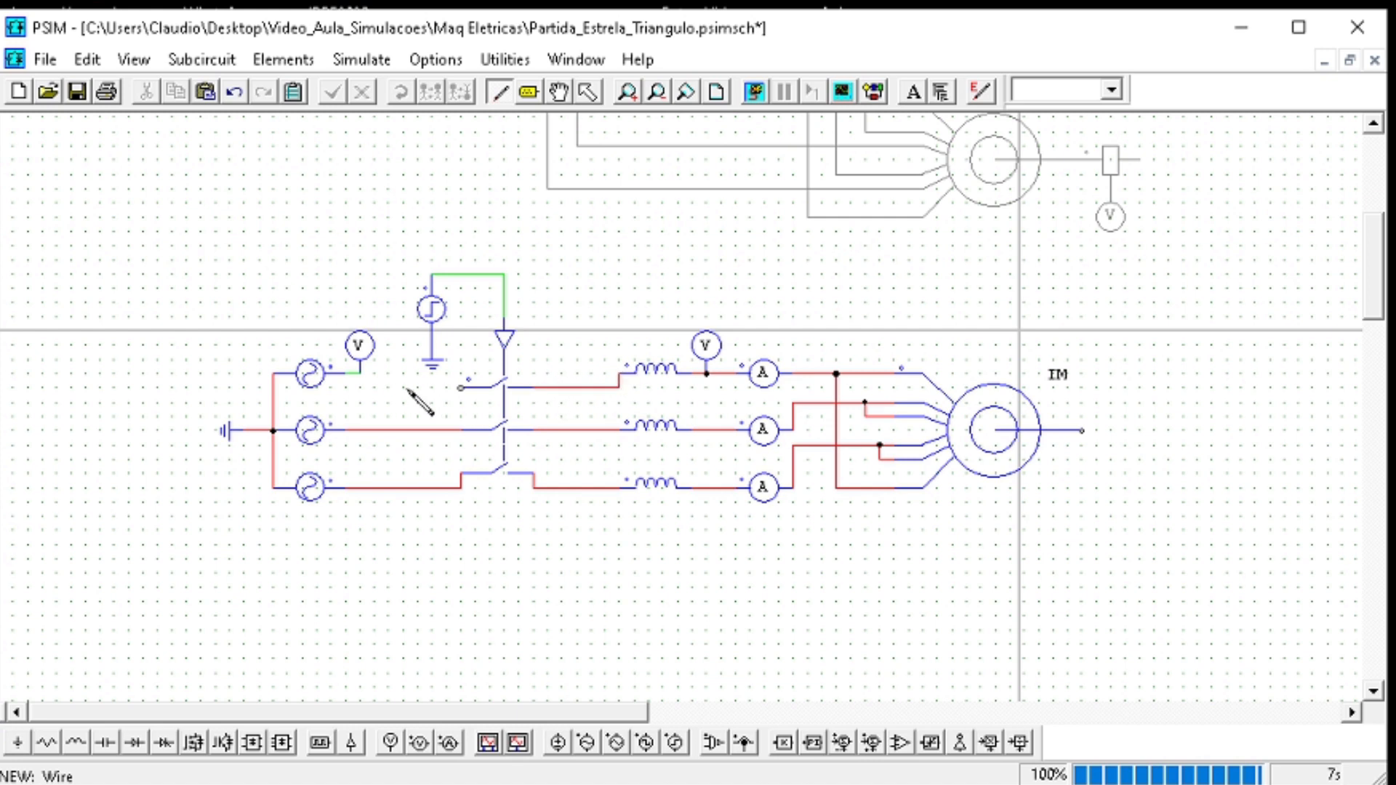
drag(460, 387, 362, 374)
drag(445, 388, 460, 388)
key(Escape)
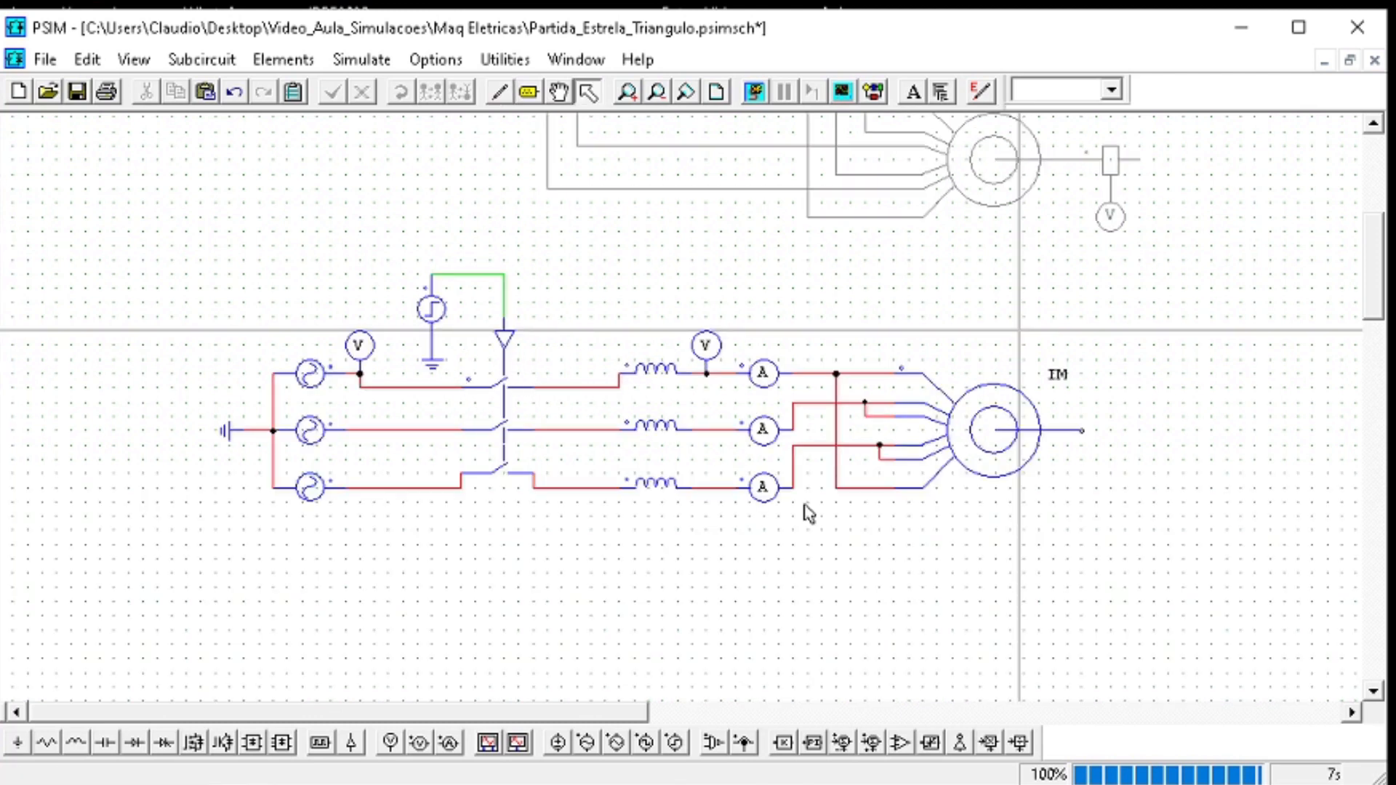
Run the simulation of the switched direct start and bring up its current and voltage graphs
click(754, 91)
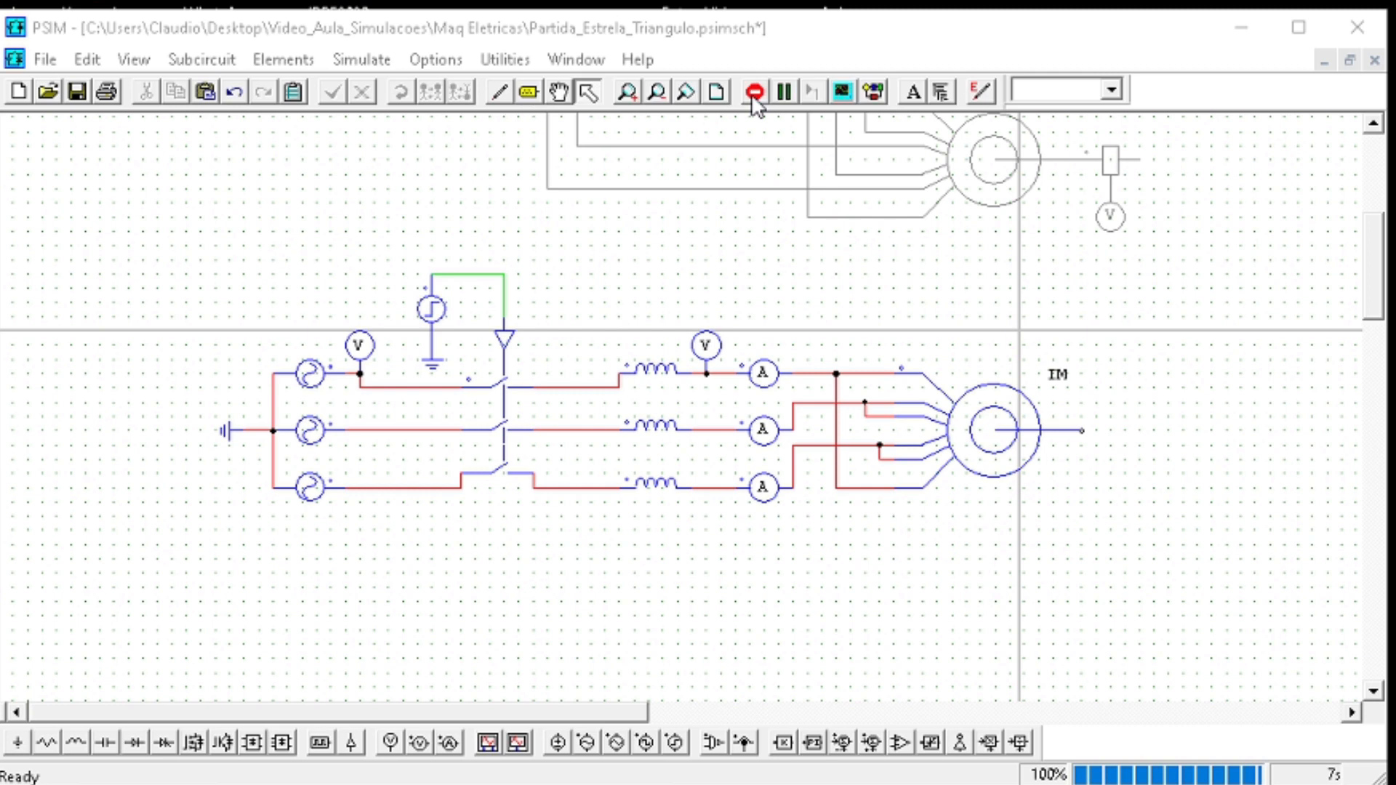
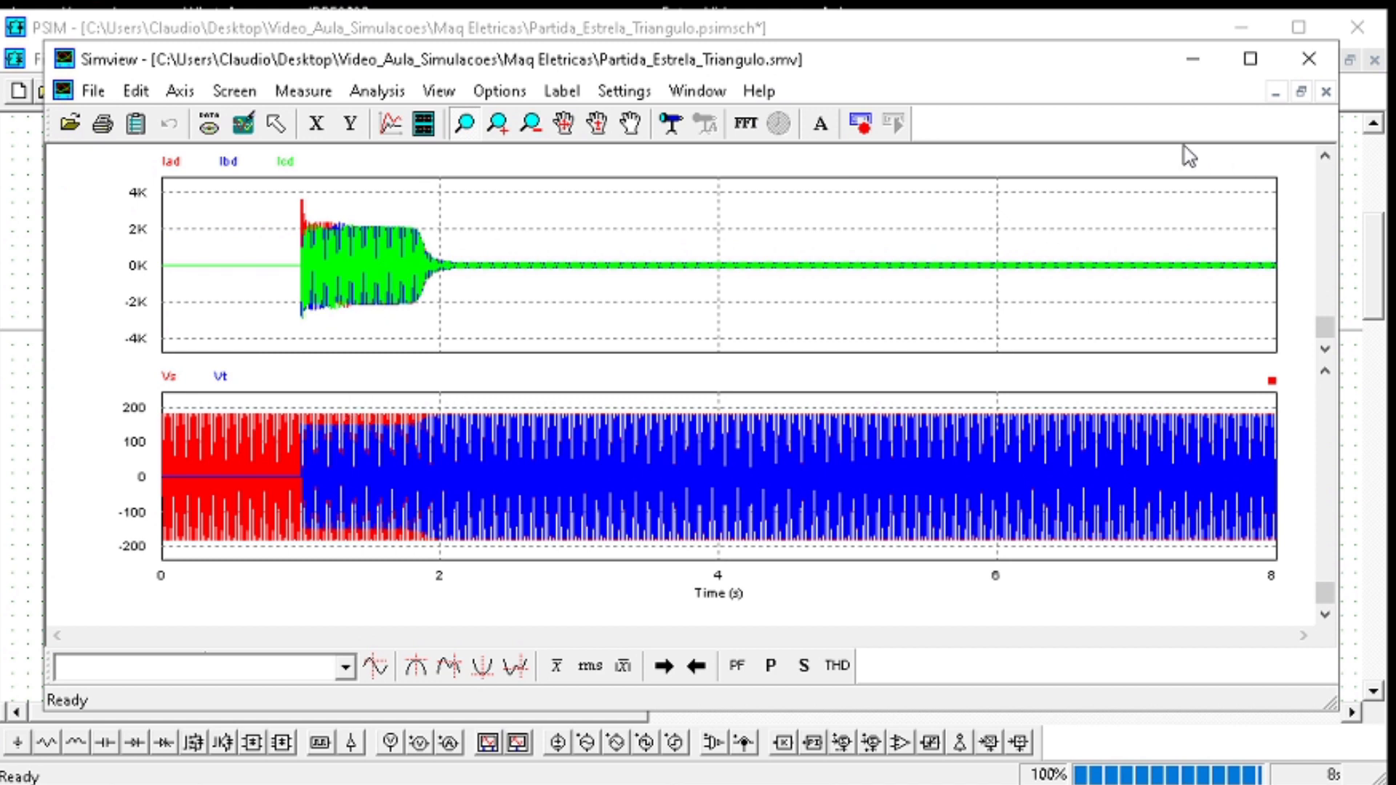
click(1192, 65)
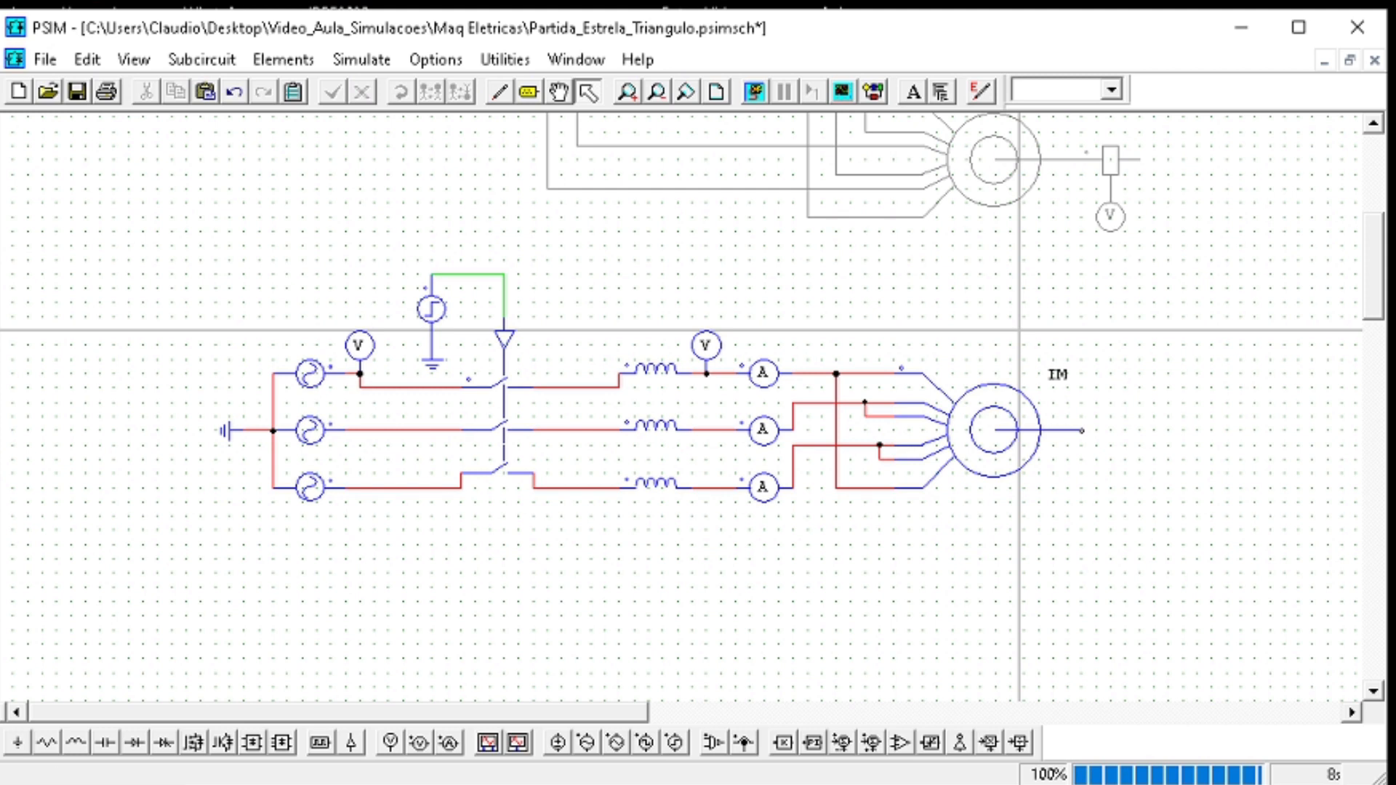
click(822, 784)
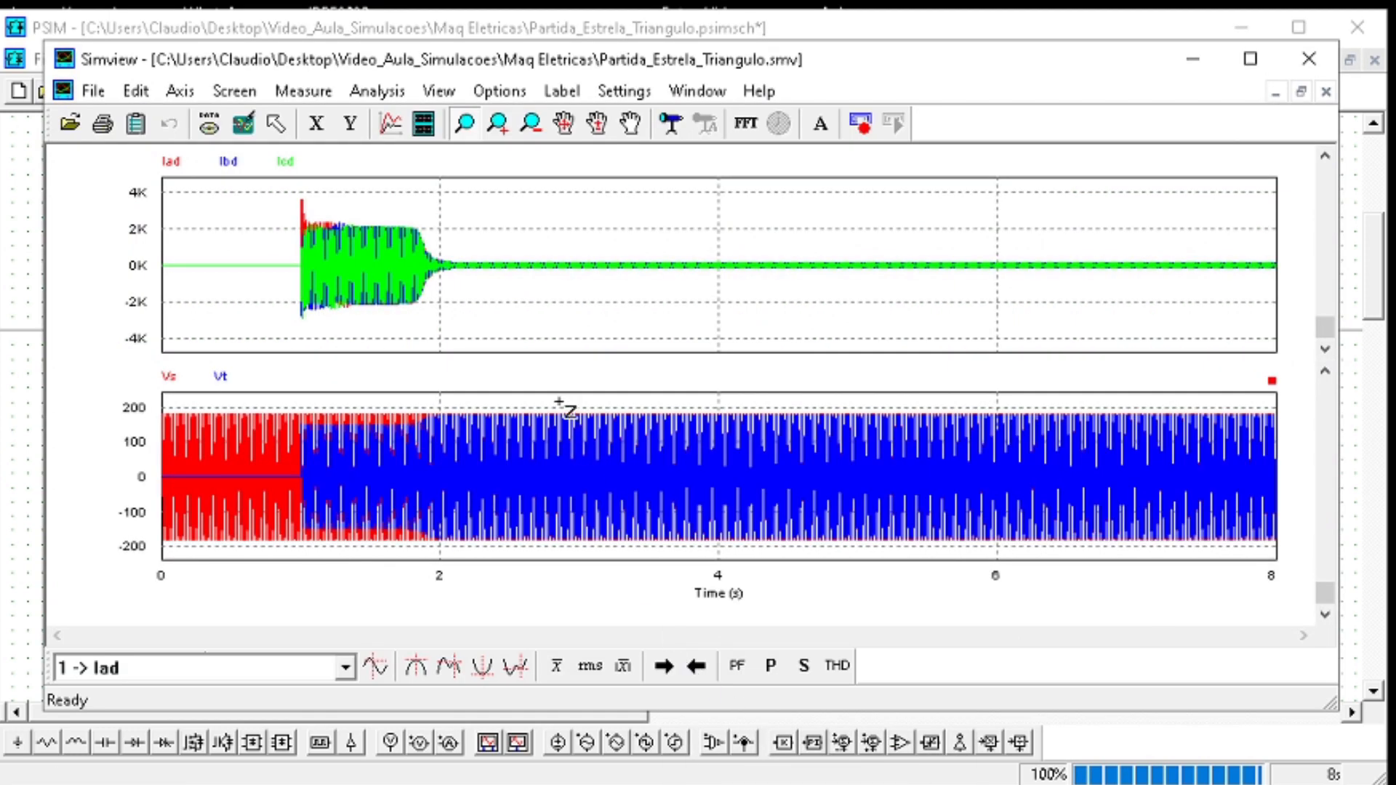
Zoom into the start-up currents and the Vs and Vt peaks to examine the voltage drop, then restore the full view
click(575, 307)
drag(594, 332, 161, 191)
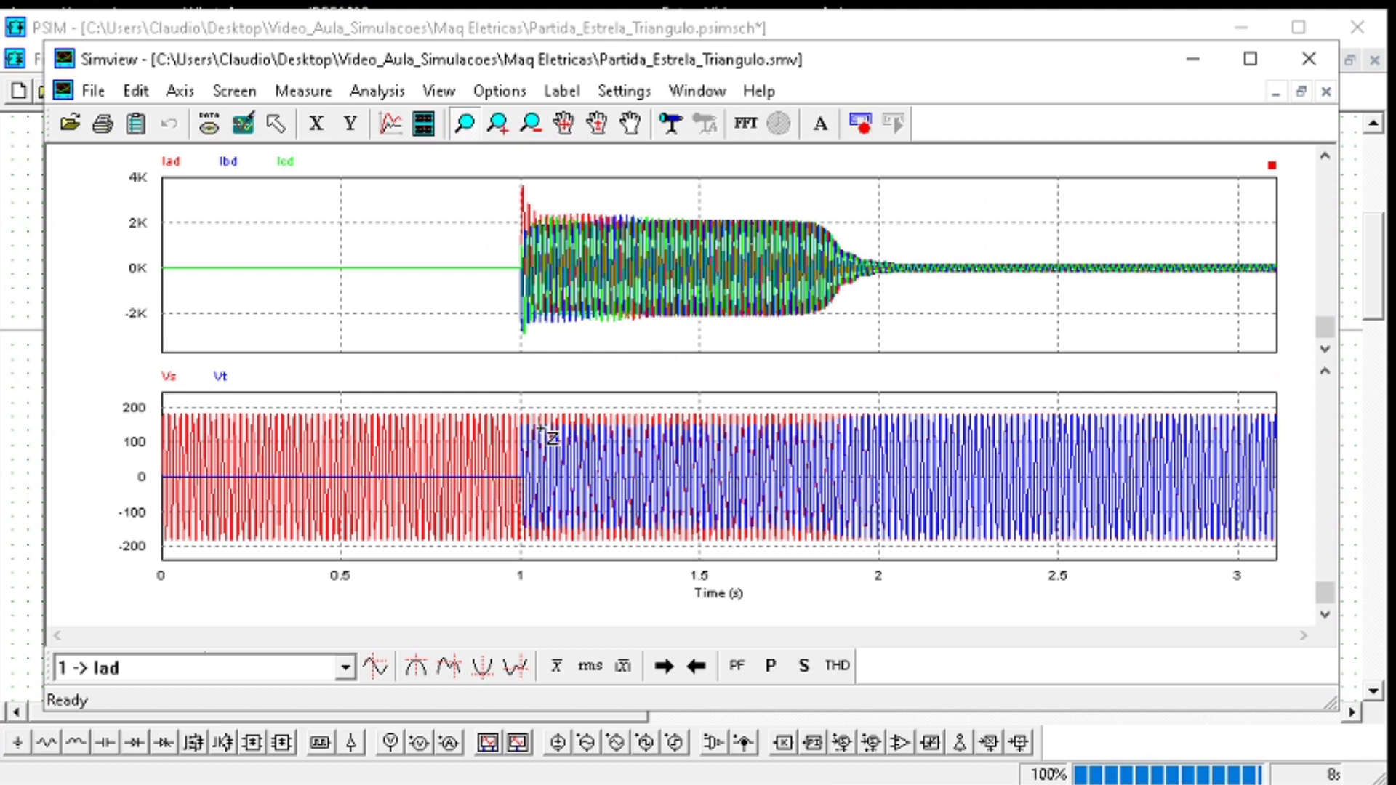
click(507, 403)
drag(929, 400, 501, 453)
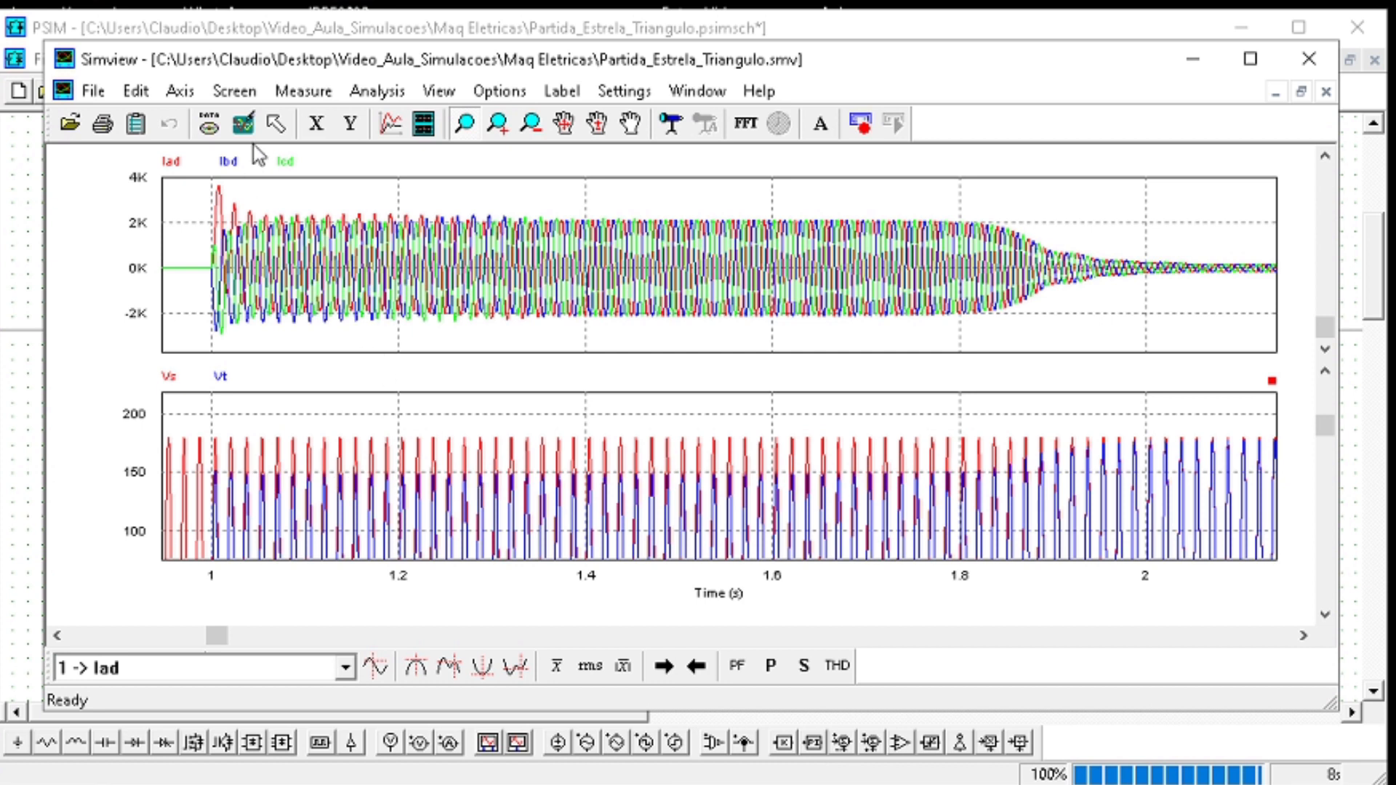
click(242, 125)
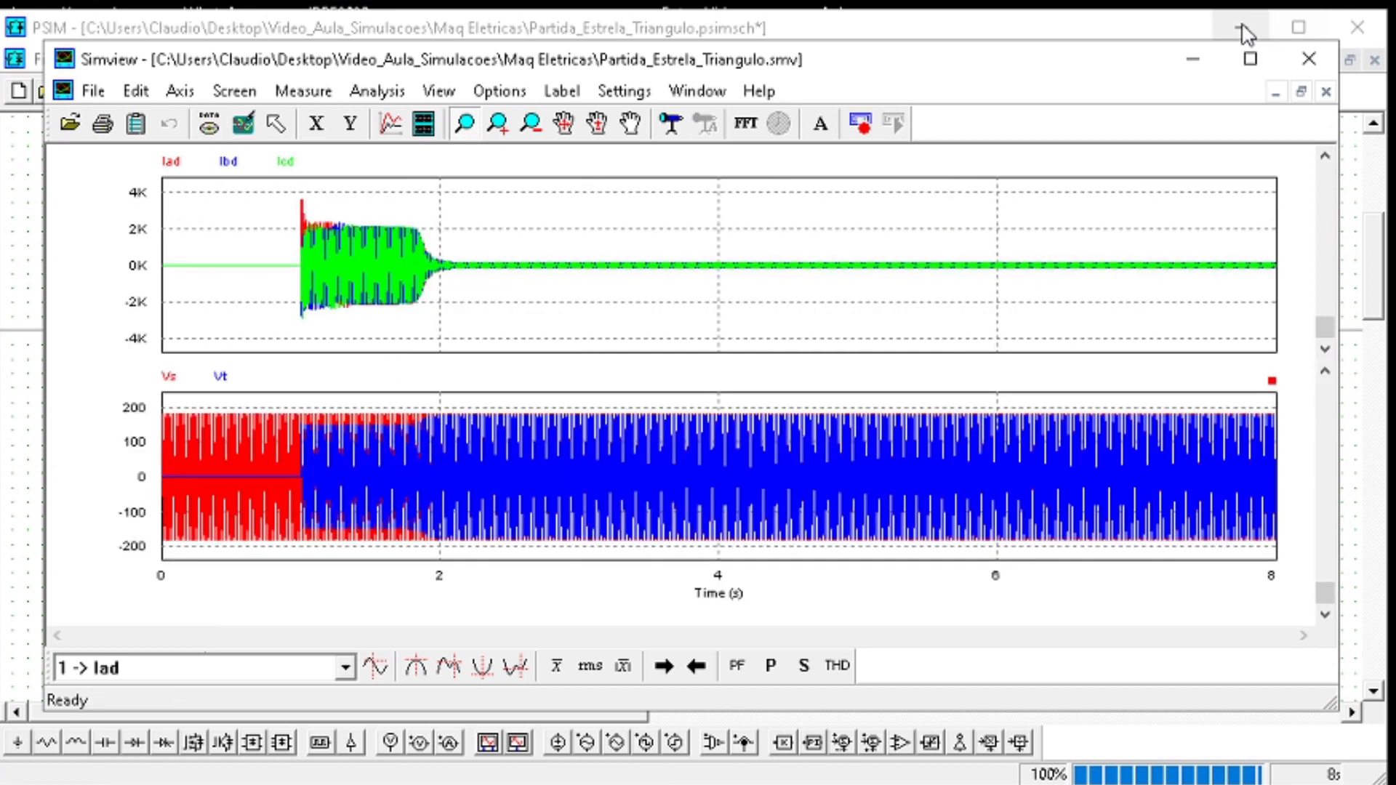
click(1193, 59)
Move the complete active motor circuit down, away from the disabled circuit
scroll(635, 470, up, 3)
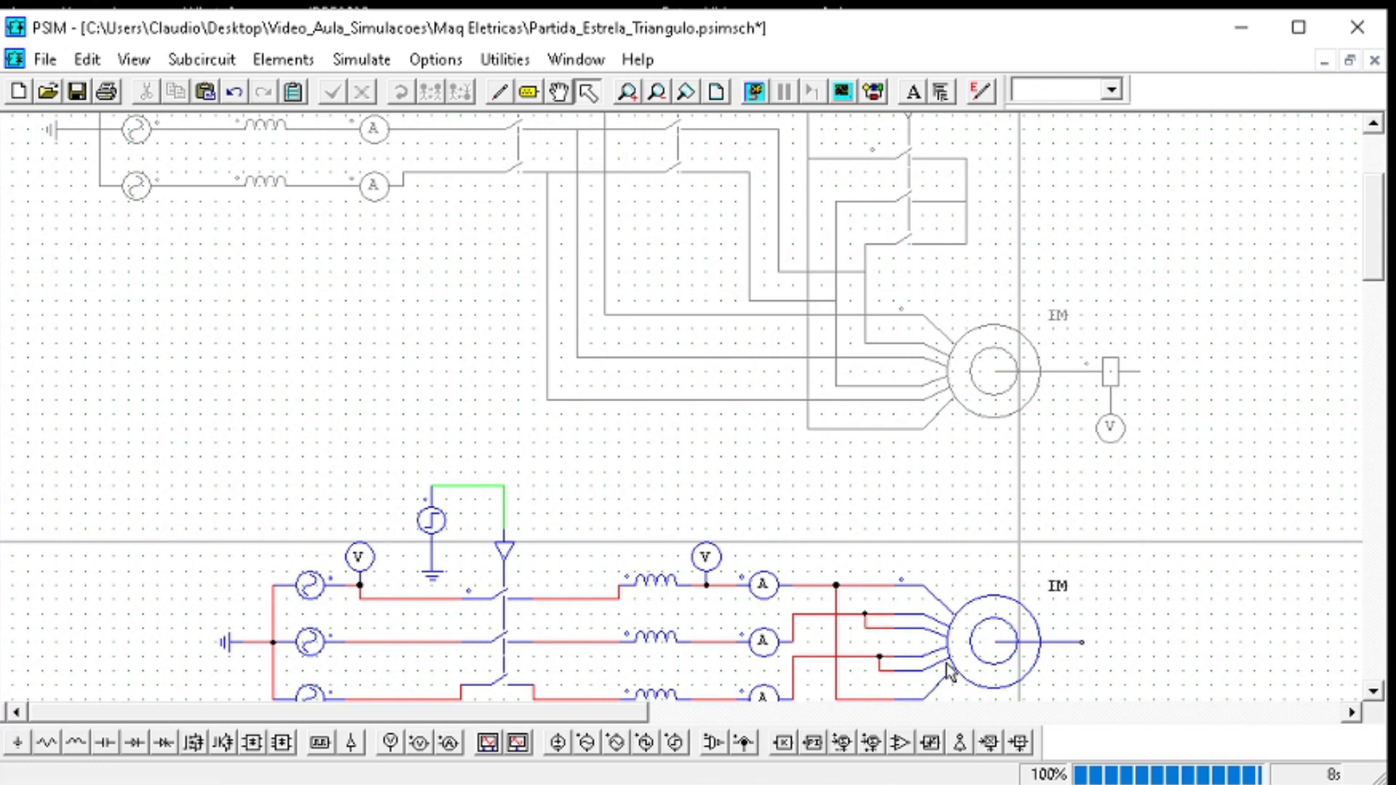
scroll(1019, 618, down, 6)
scroll(1147, 552, up, 3)
drag(1147, 588, 146, 271)
drag(658, 399, 661, 508)
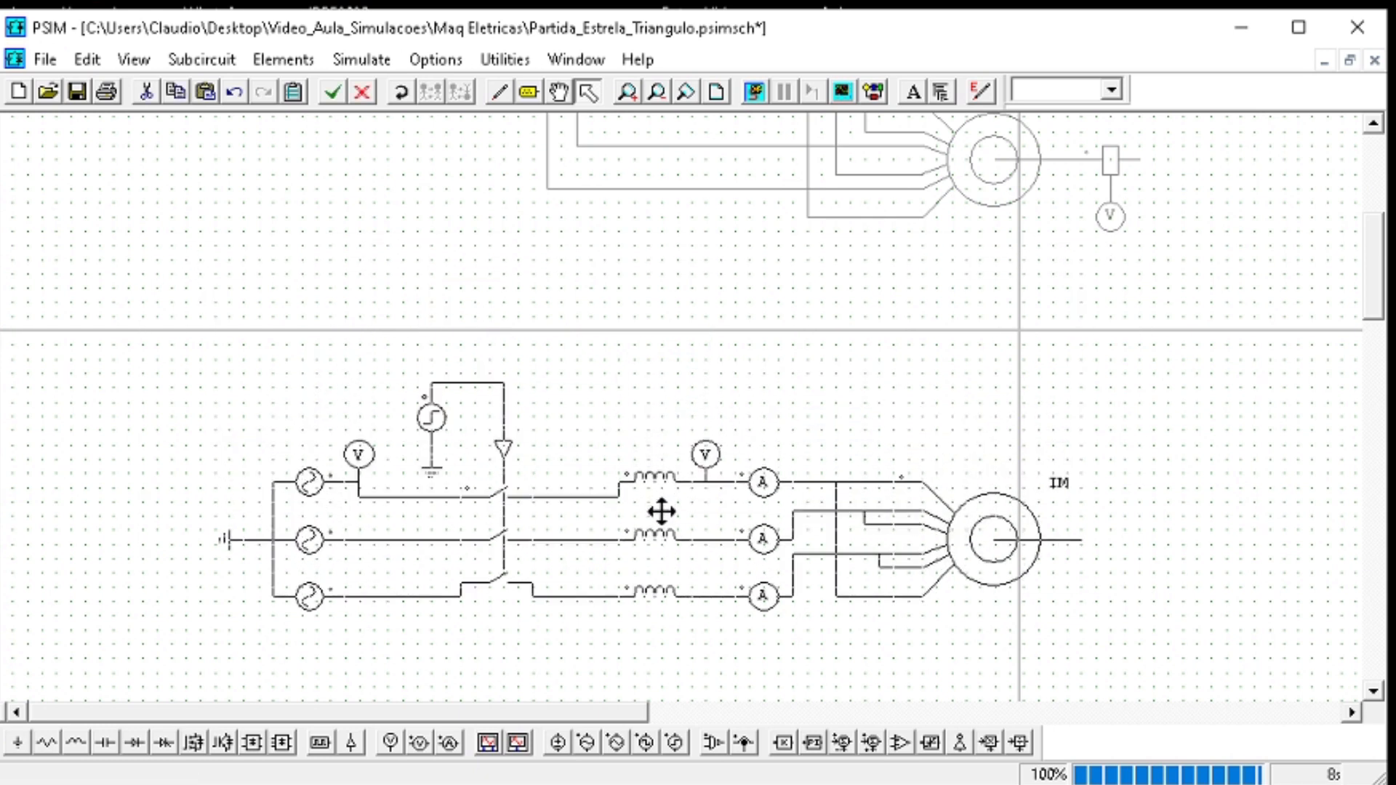
click(629, 379)
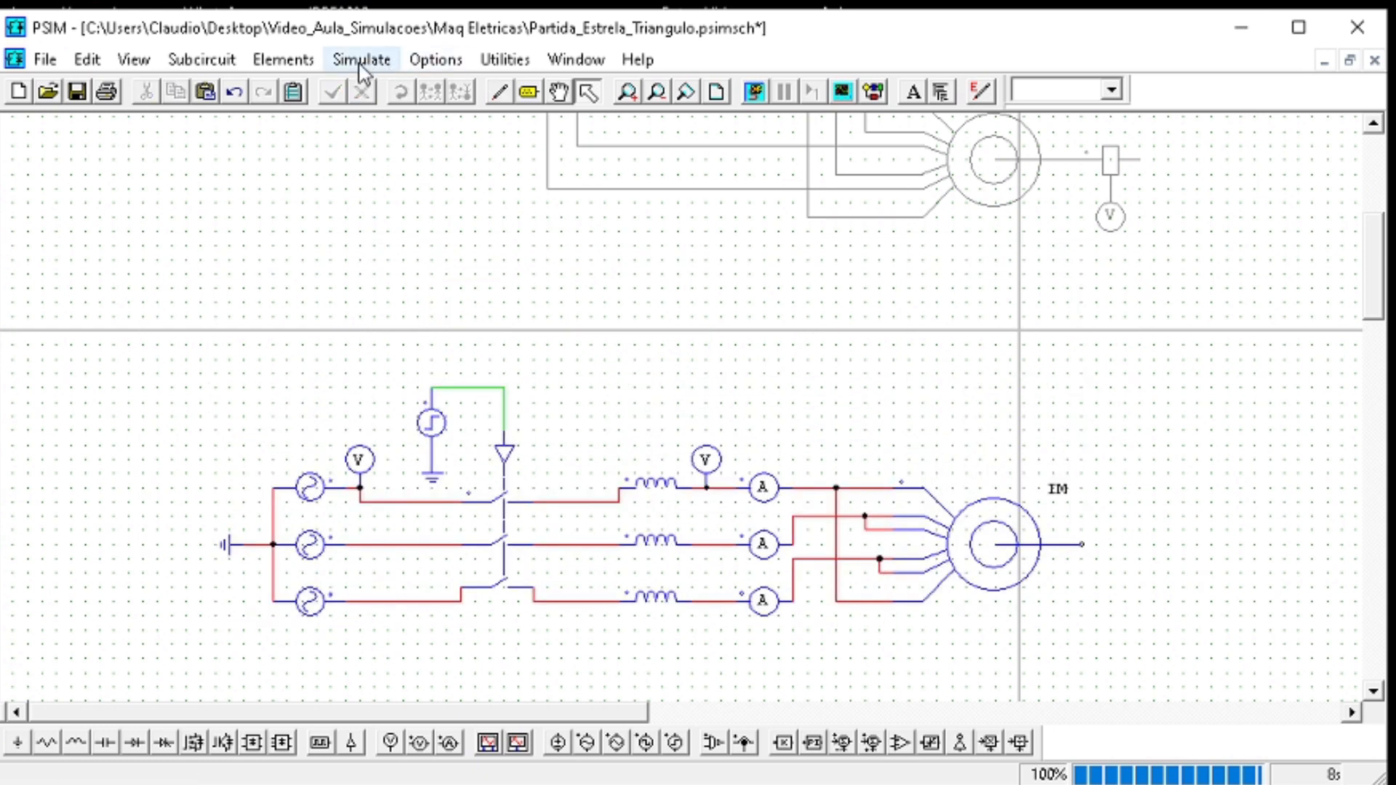
Move the complete active motor circuit partway back up toward the disabled circuit
click(303, 59)
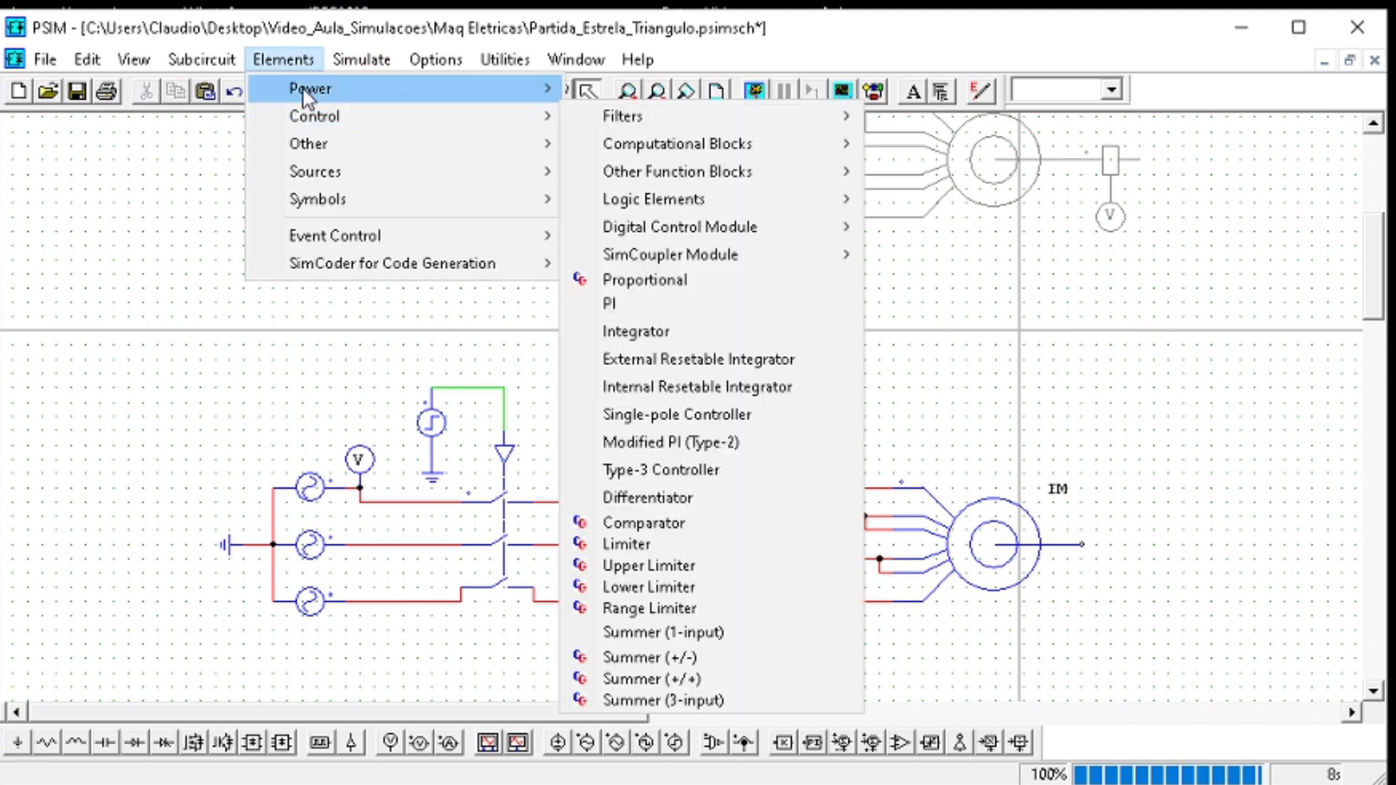
mouse_move(427, 169)
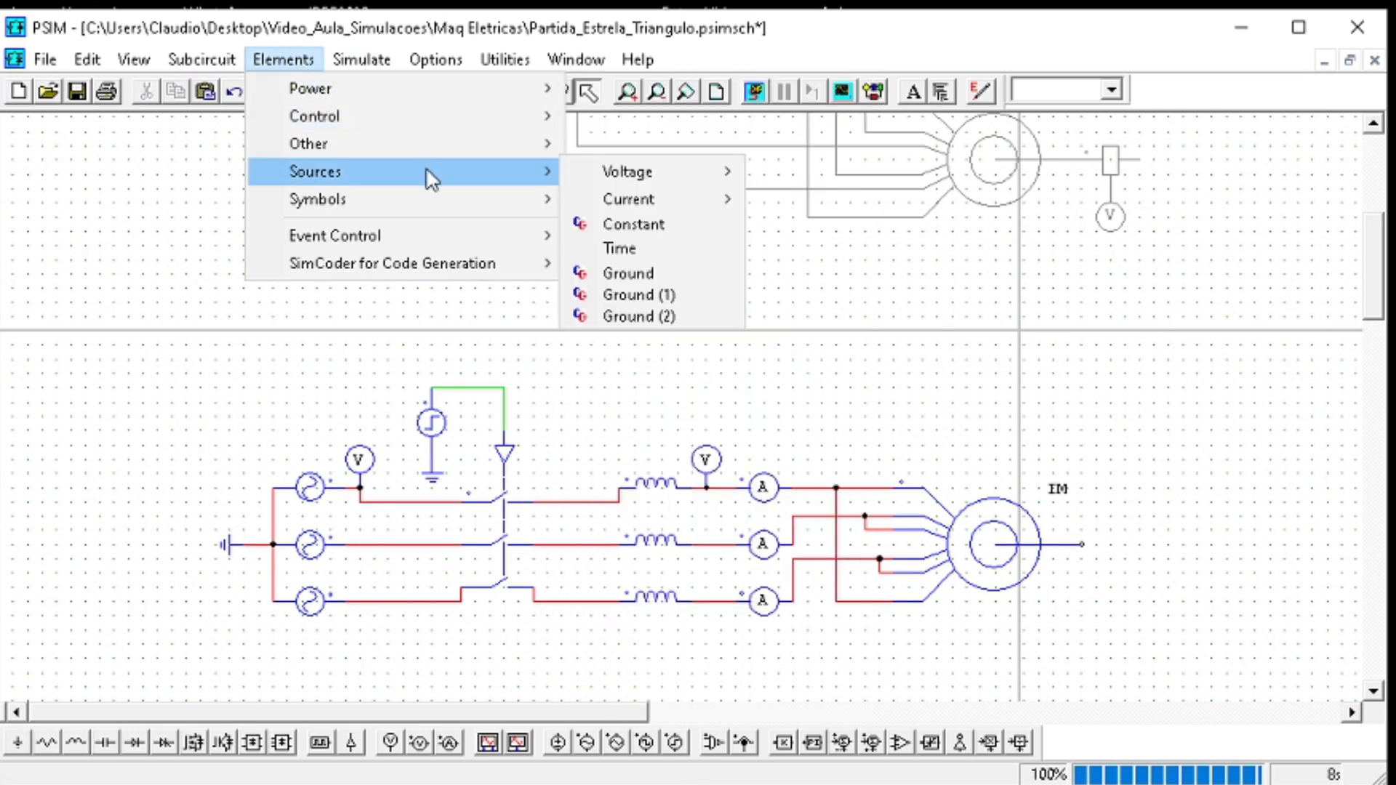
click(972, 380)
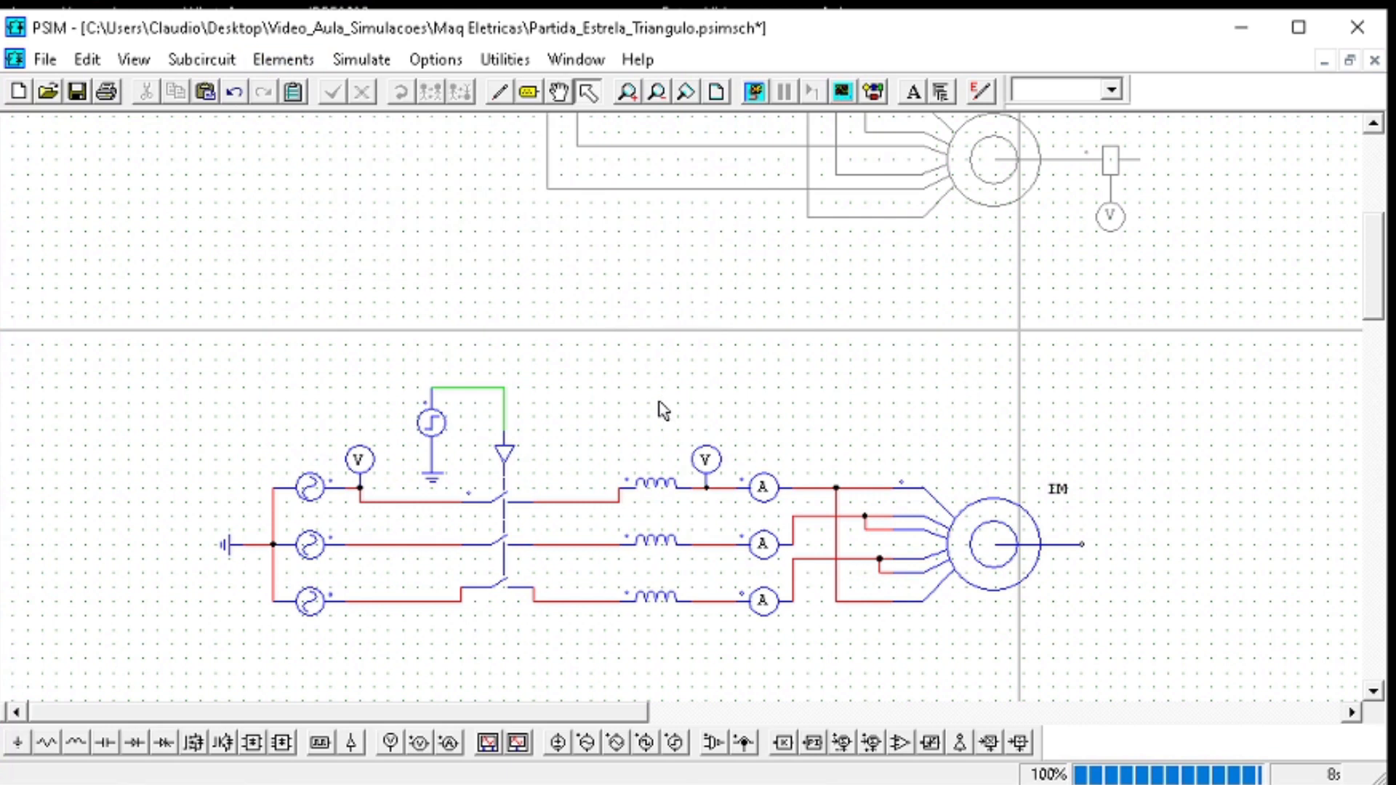
drag(1124, 674, 175, 346)
drag(657, 502, 662, 416)
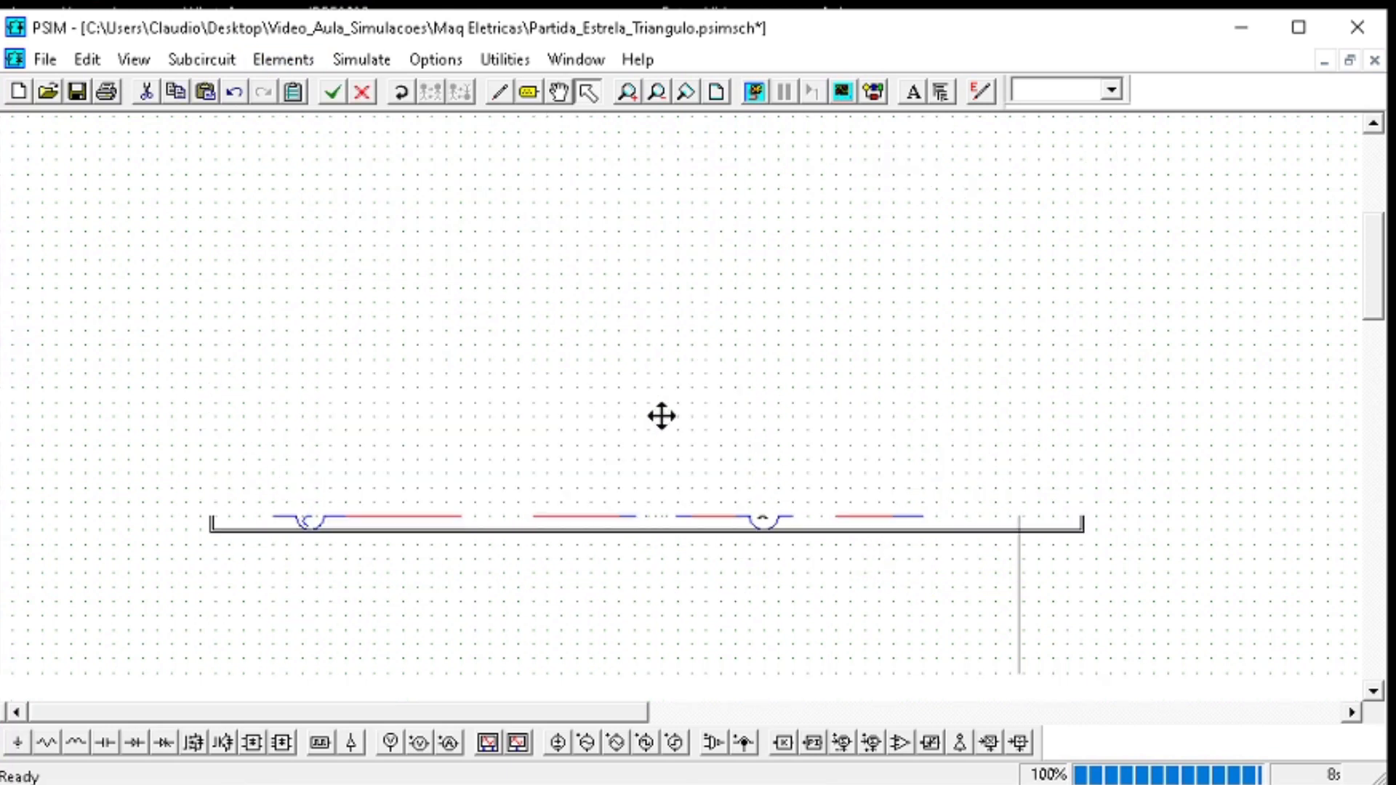
Bring up the simulation graphs again and zoom into the Vs and Vt peaks around the motor start
click(754, 91)
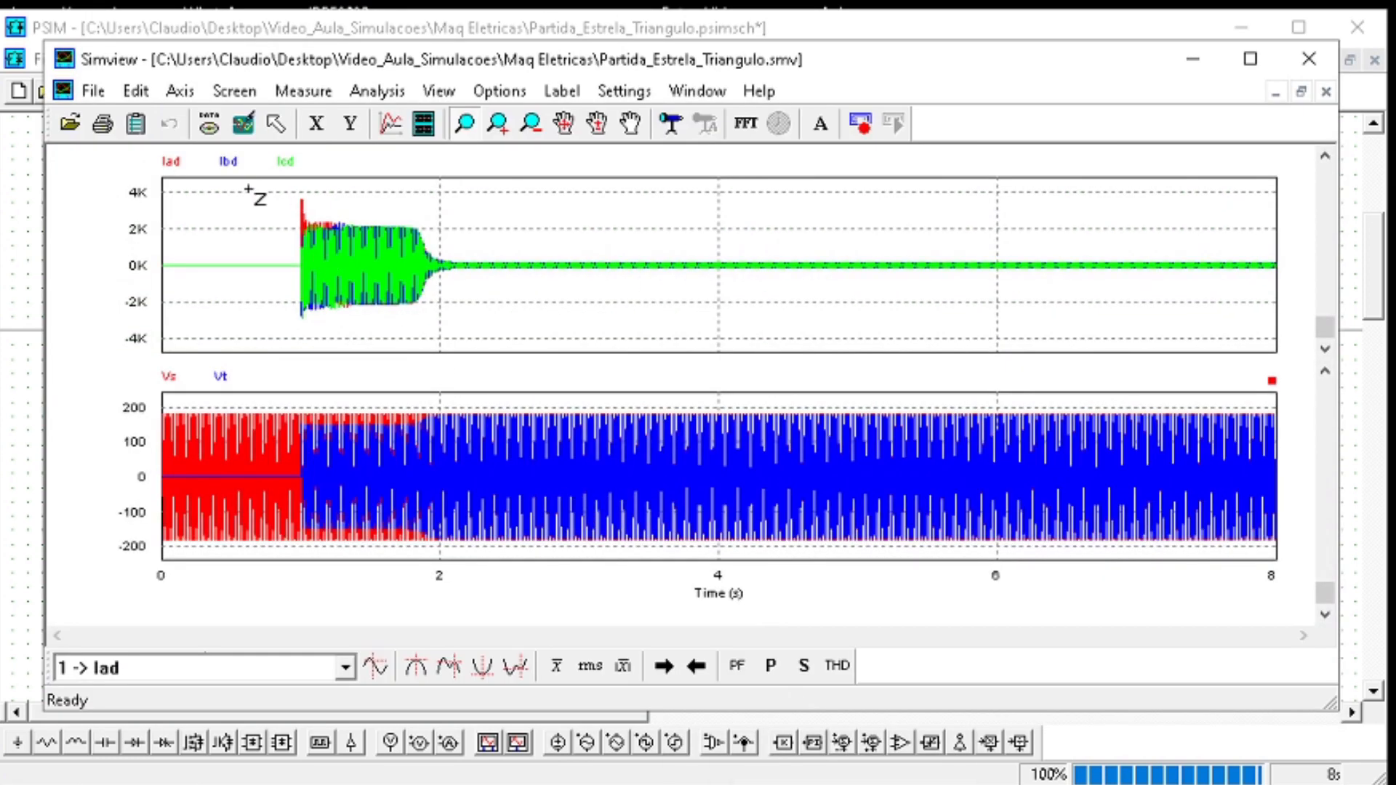
drag(274, 396, 461, 448)
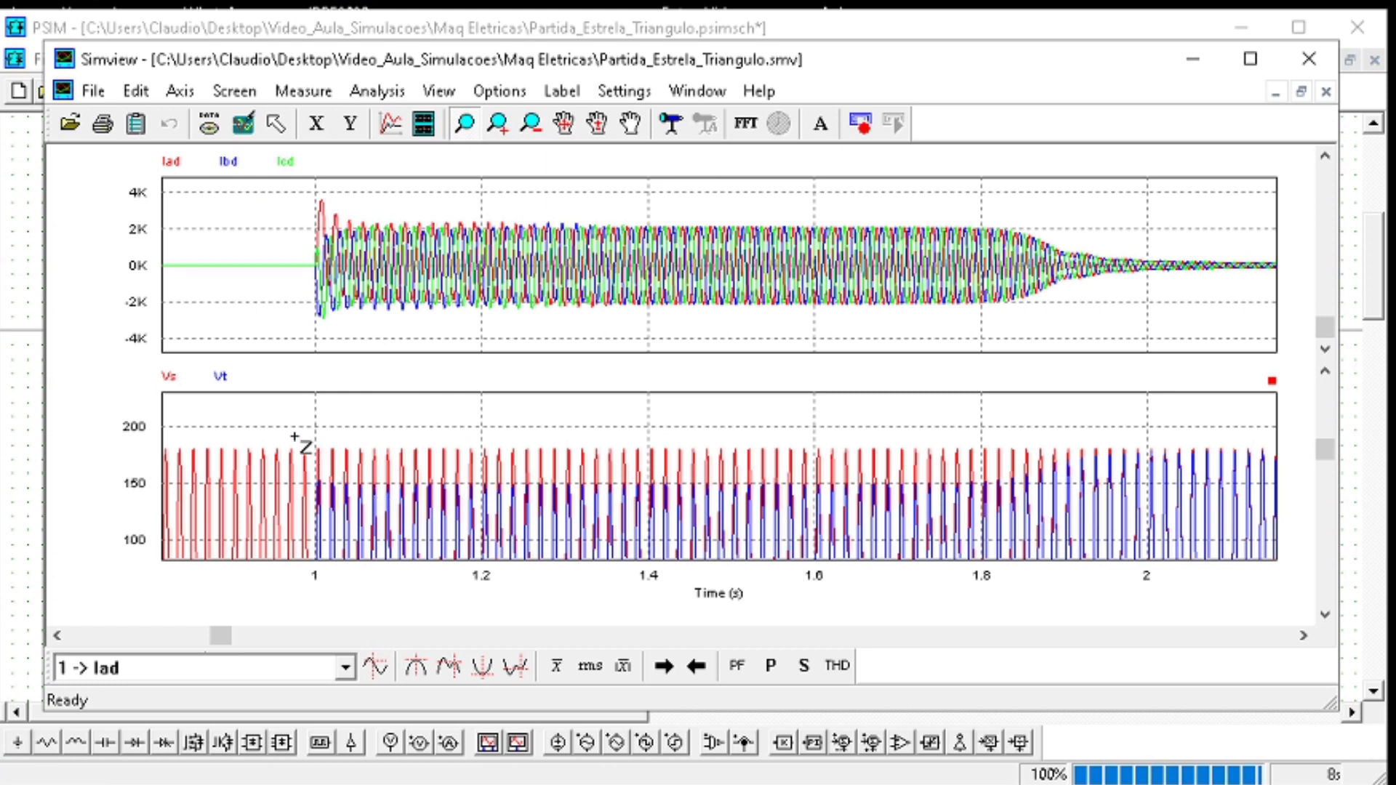
click(1193, 66)
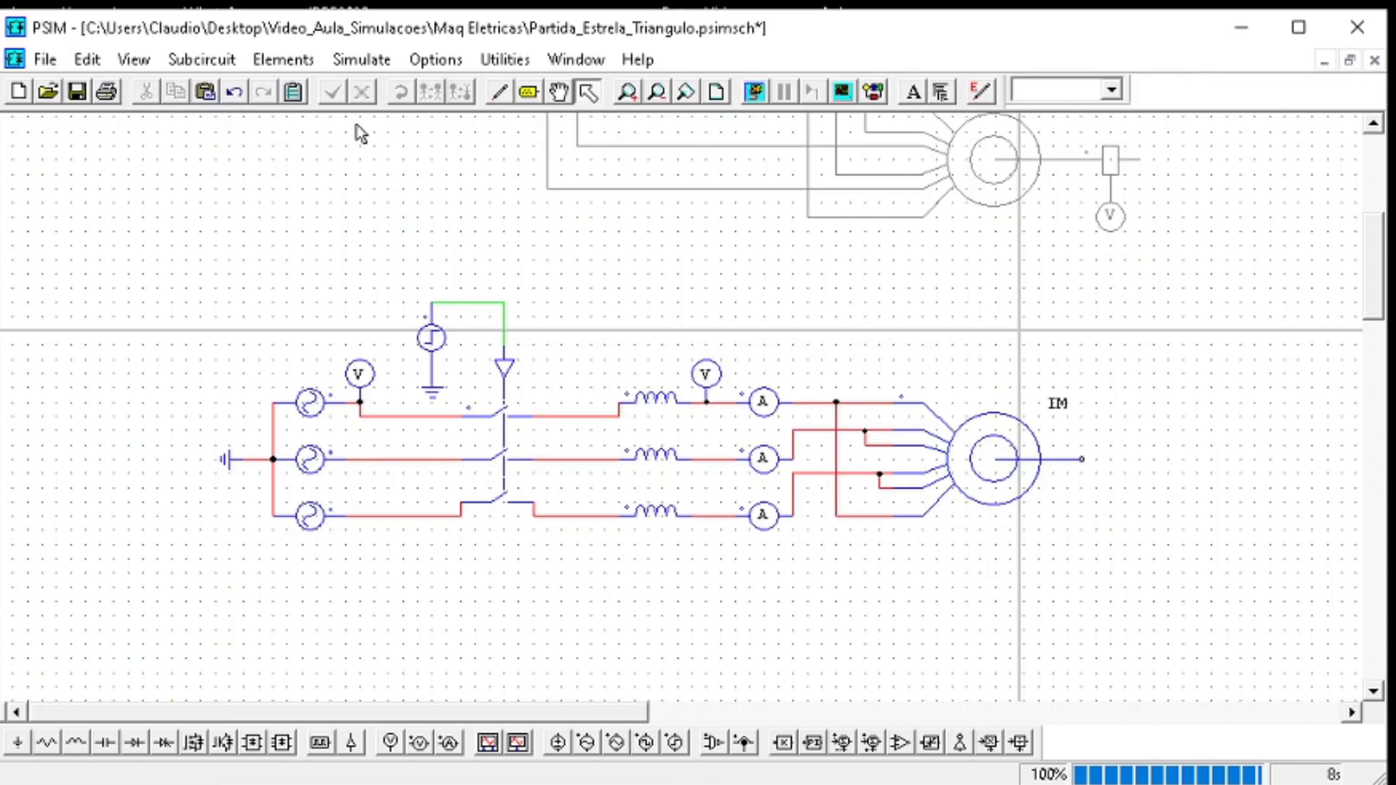
Place two voltage sensors, one above the source-side voltage probe and one above the terminal-side probe
click(285, 60)
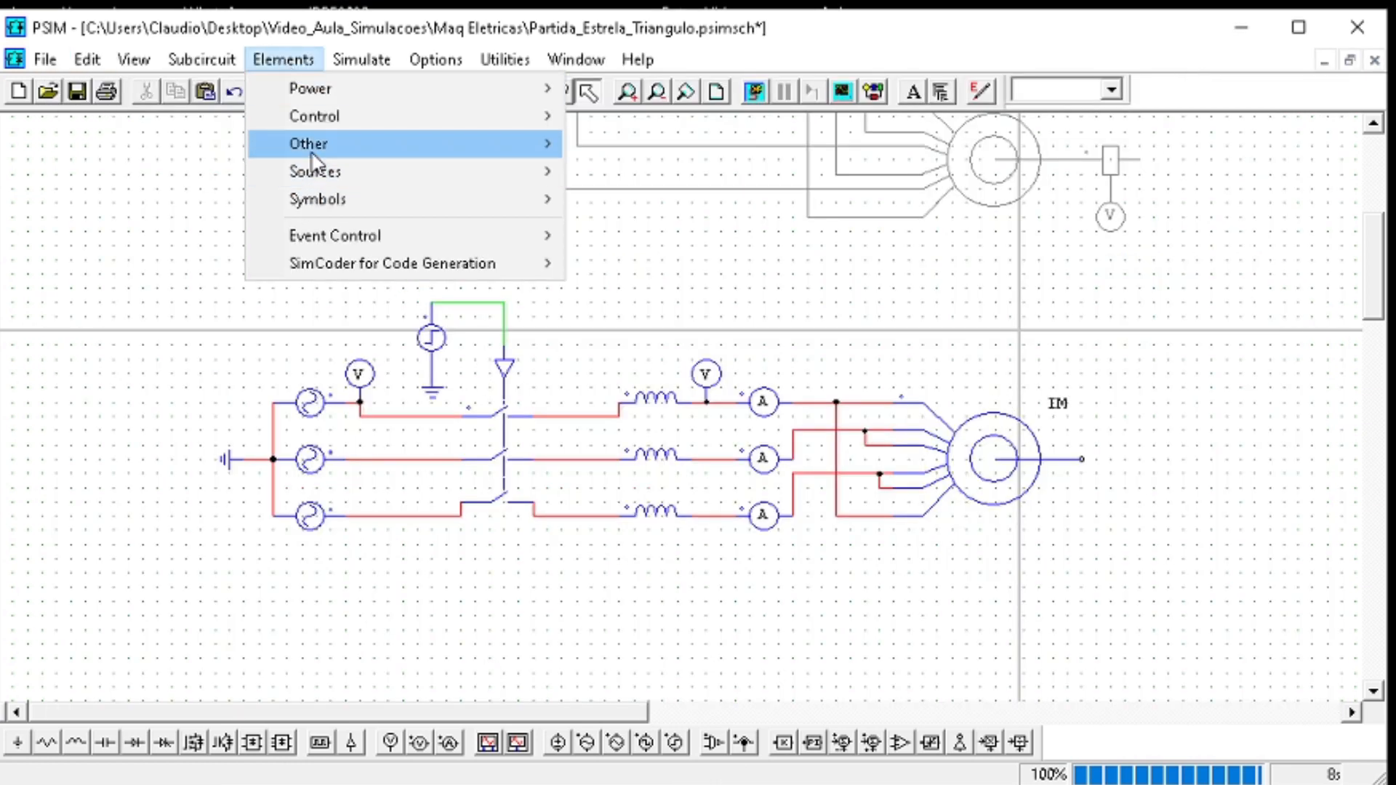
mouse_move(496, 115)
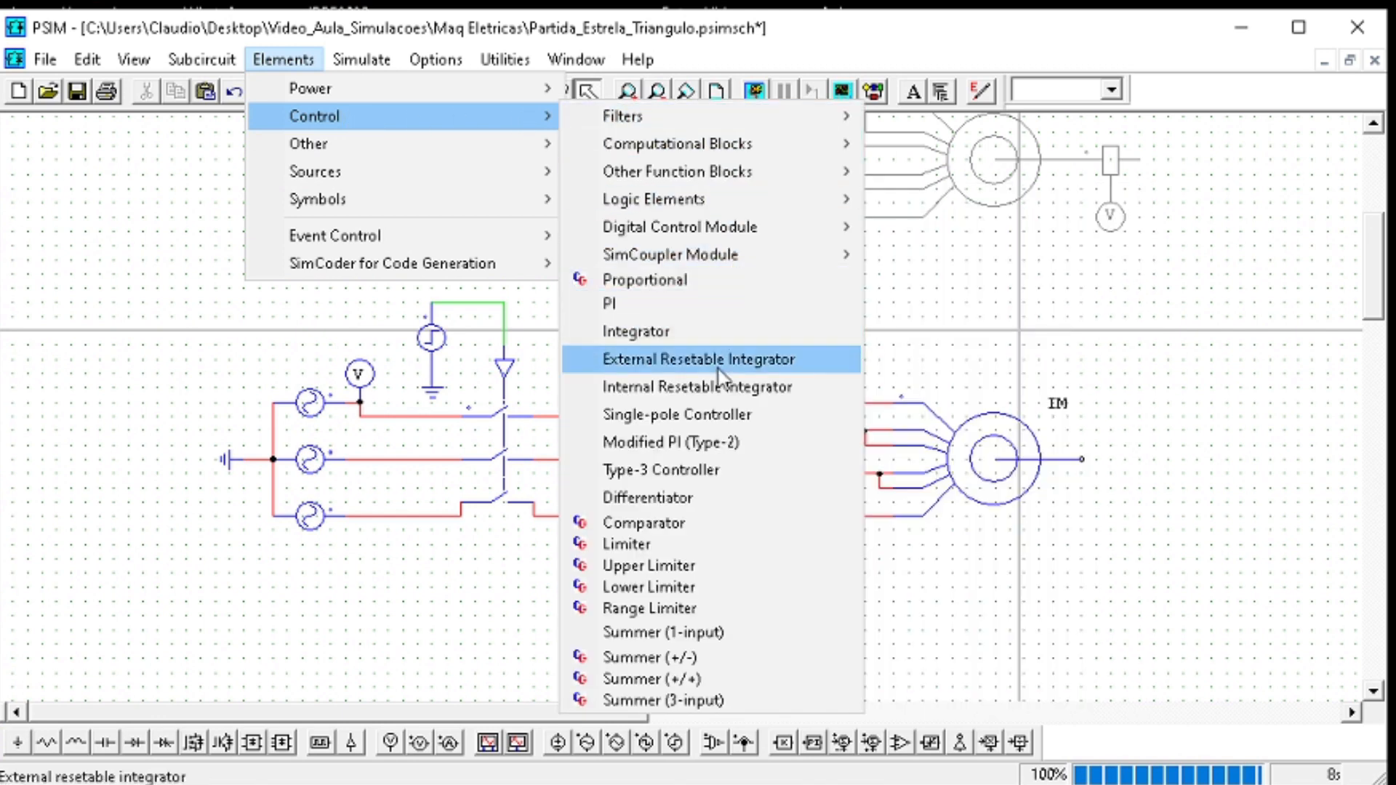
click(1080, 681)
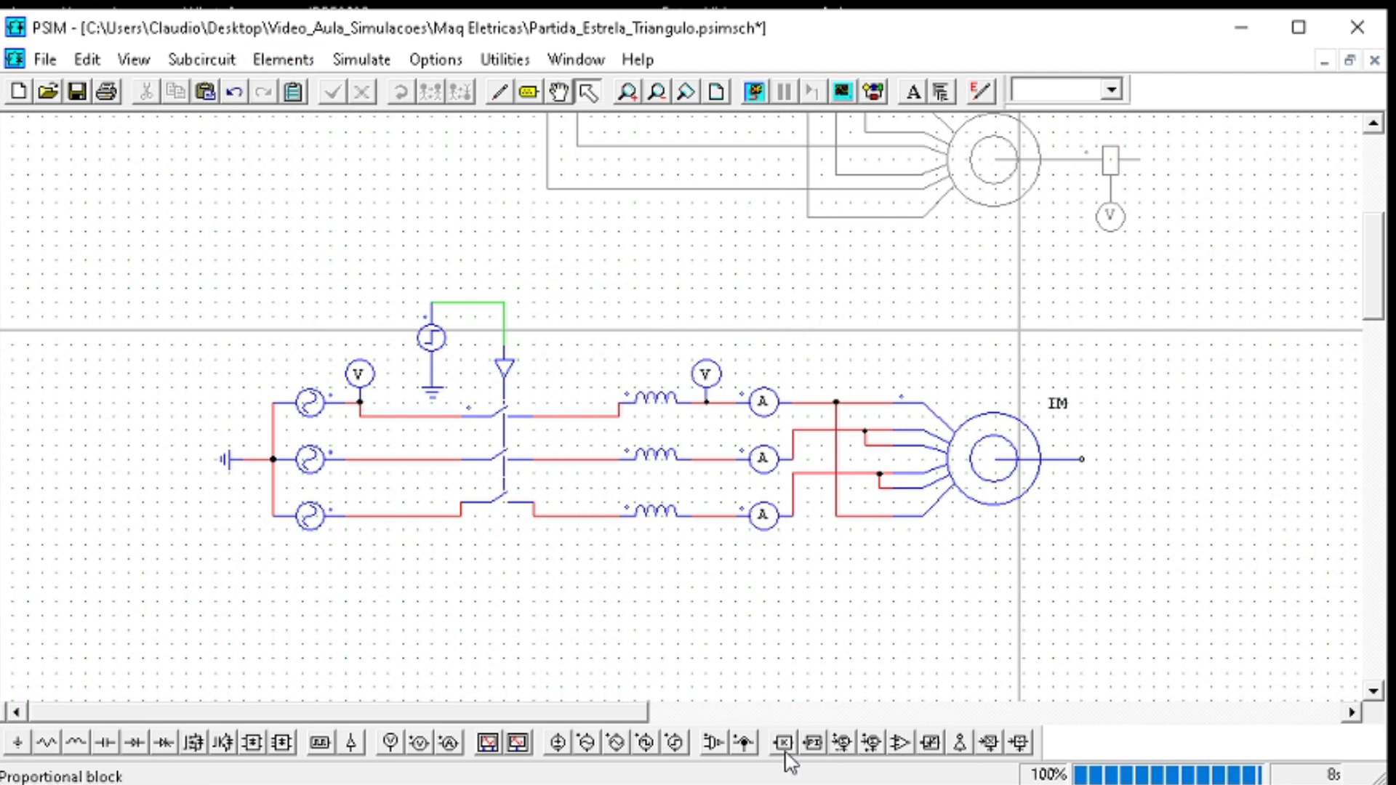
click(713, 743)
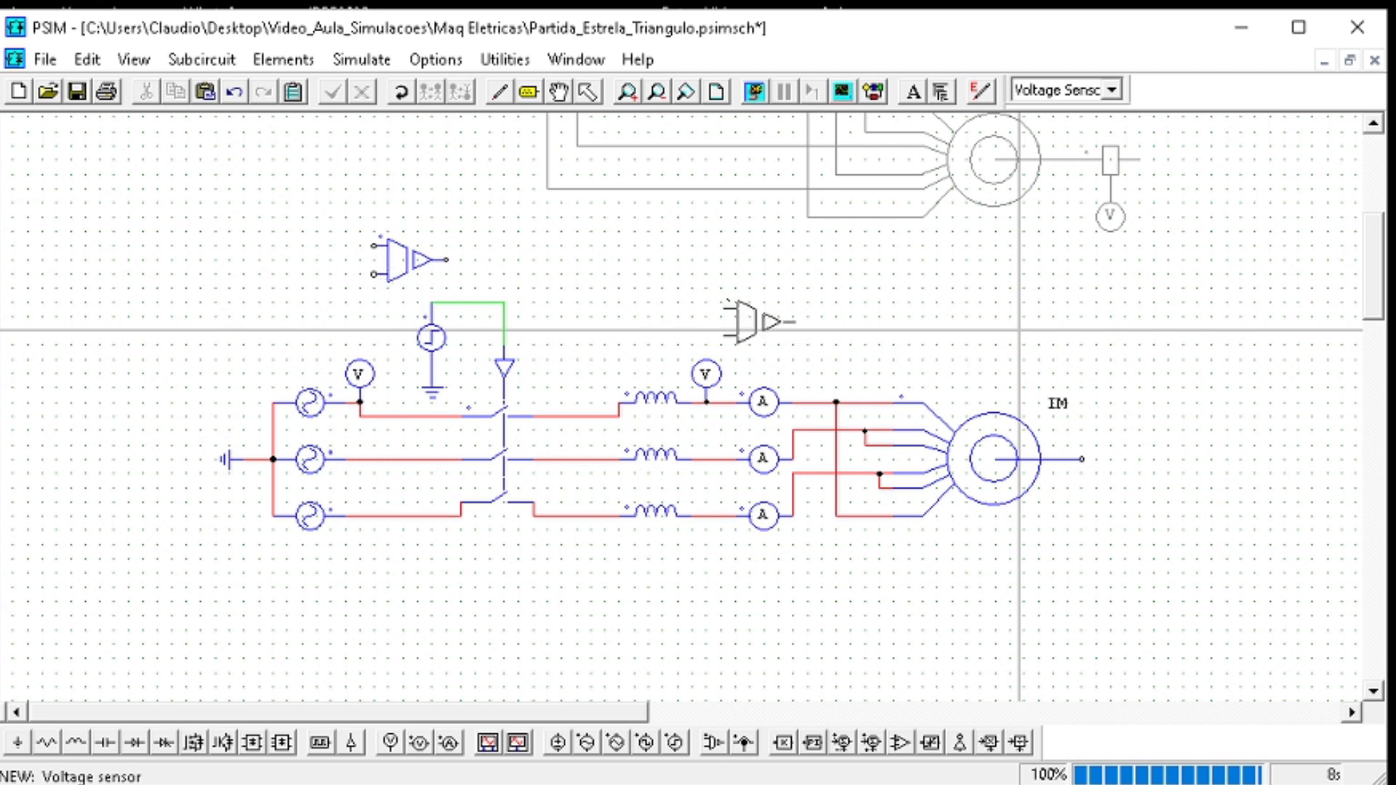
click(771, 288)
key(Escape)
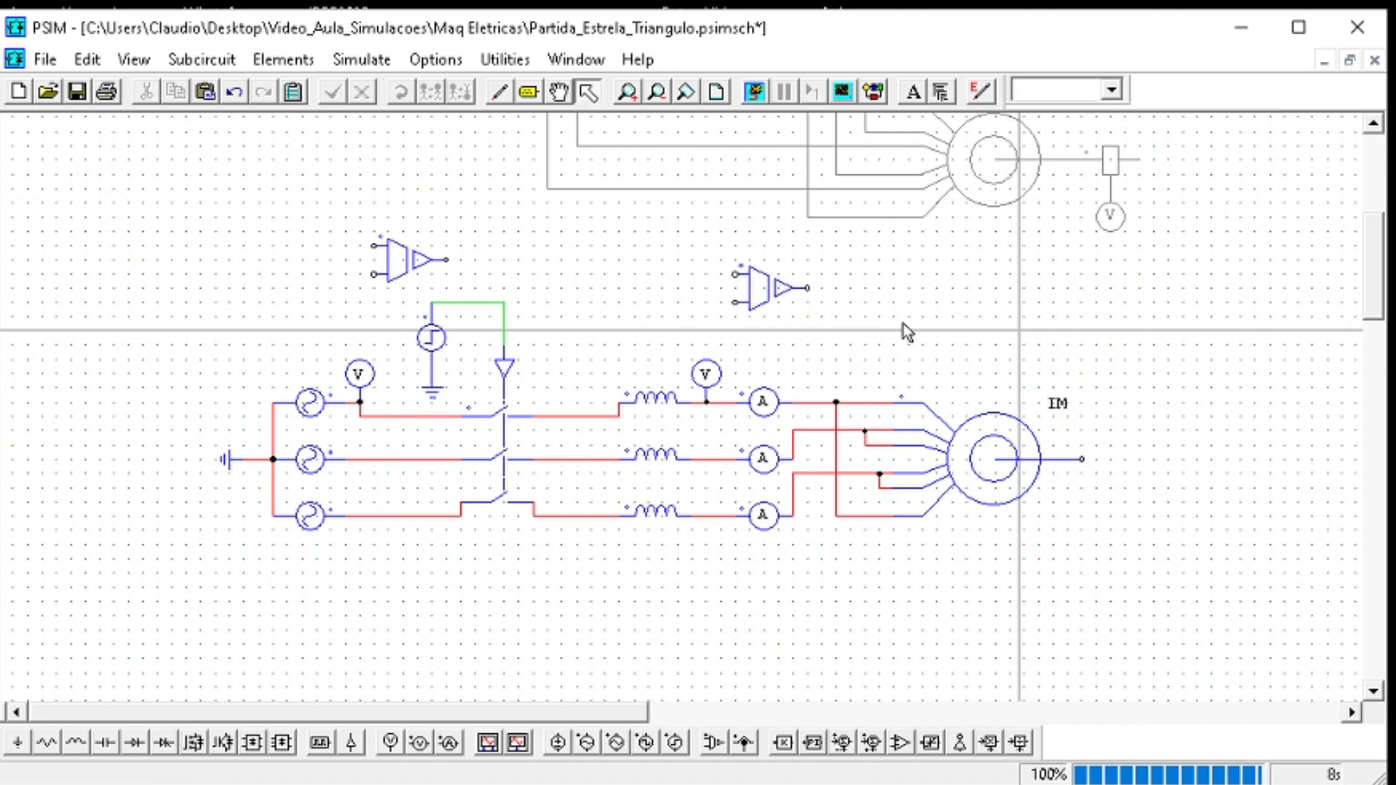
Attach a ground to the lower input of each of the two voltage sensors
click(17, 743)
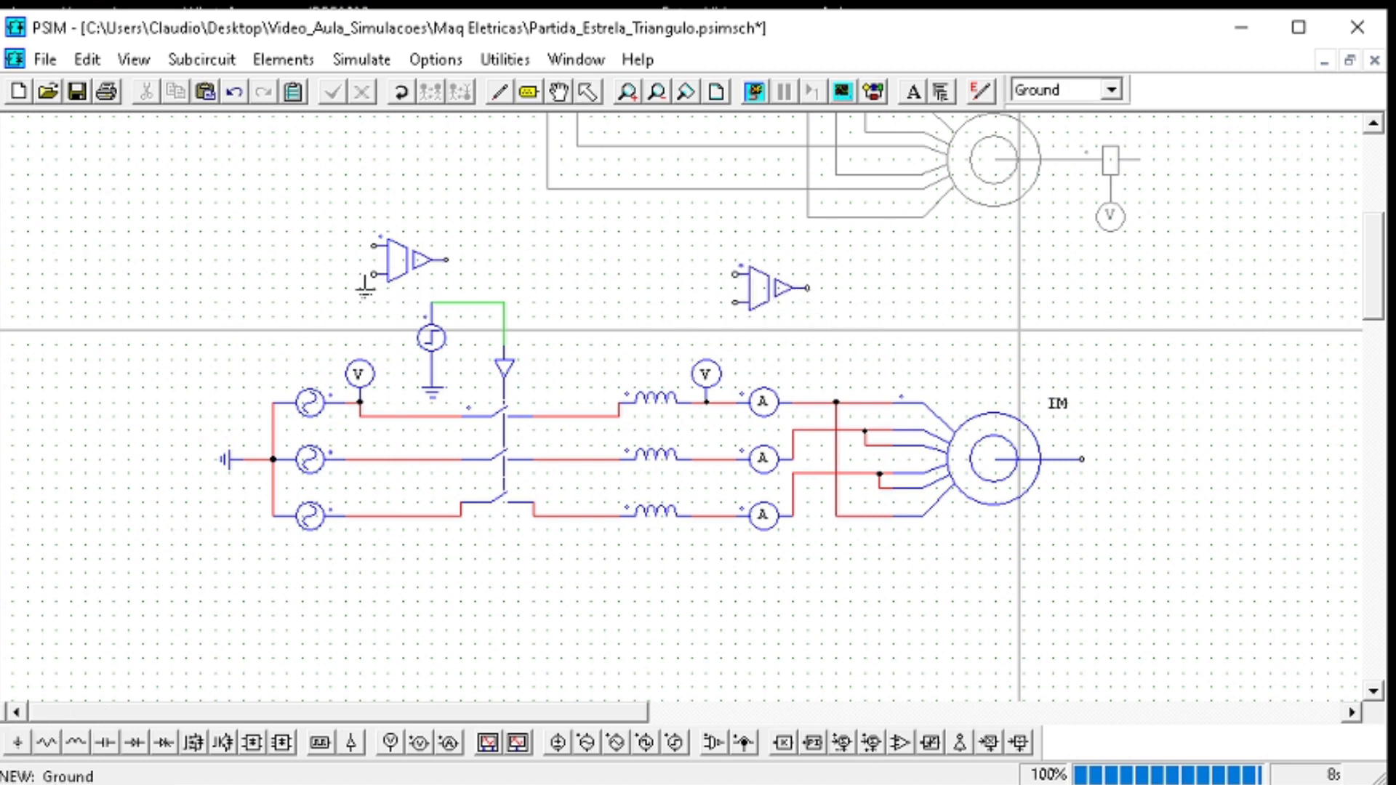
click(736, 320)
key(Escape)
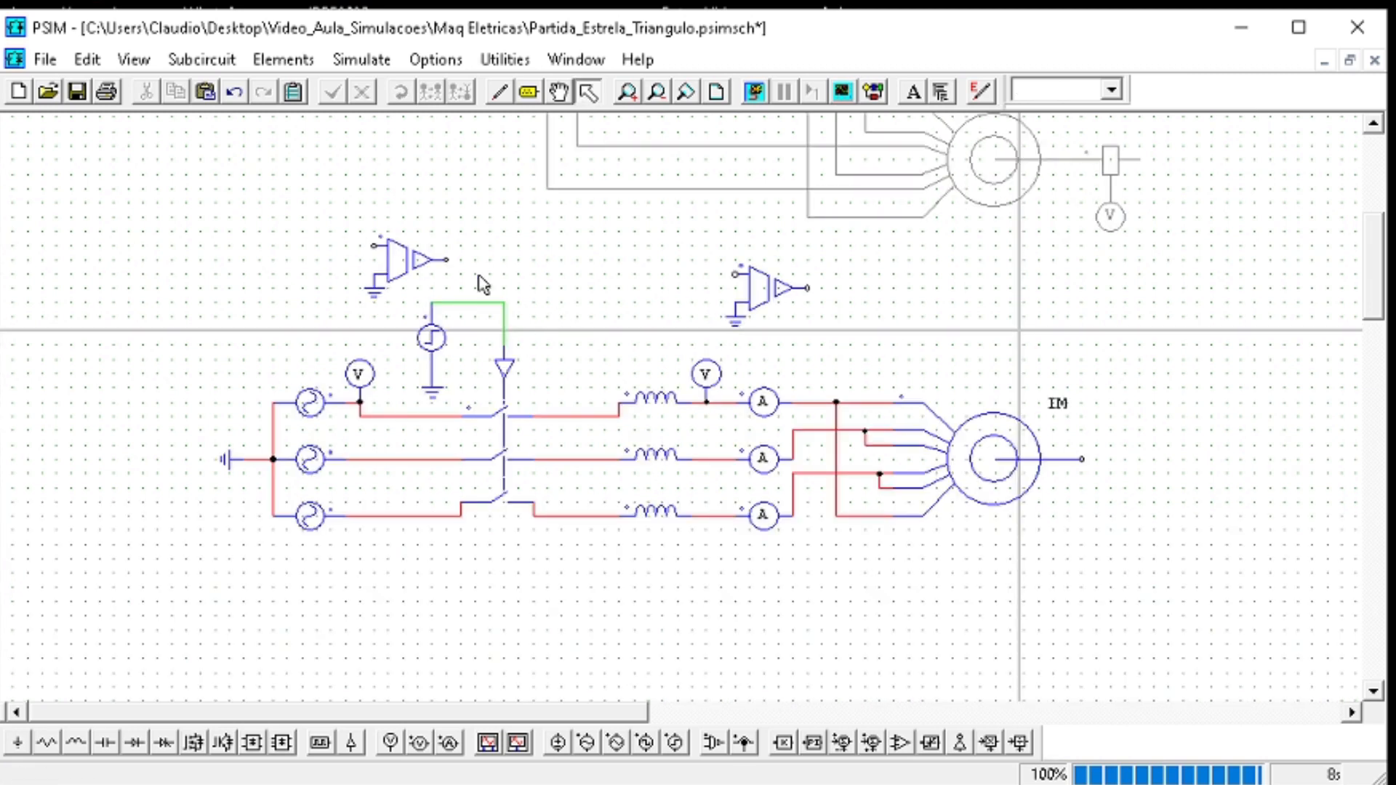
Wire the upper input of each voltage sensor to the probed phase node below it, on the source and terminal sides
click(499, 92)
drag(360, 248, 364, 403)
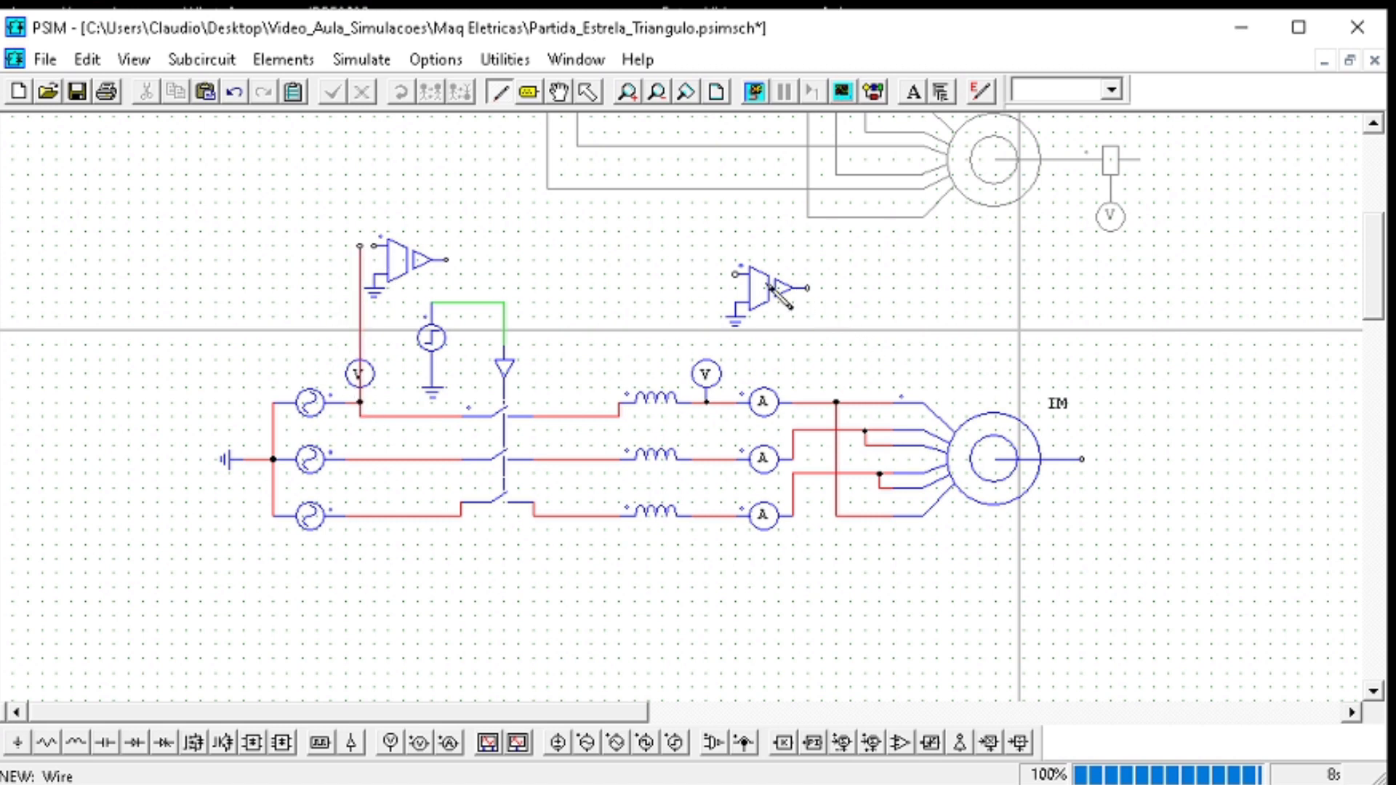
drag(736, 275, 705, 402)
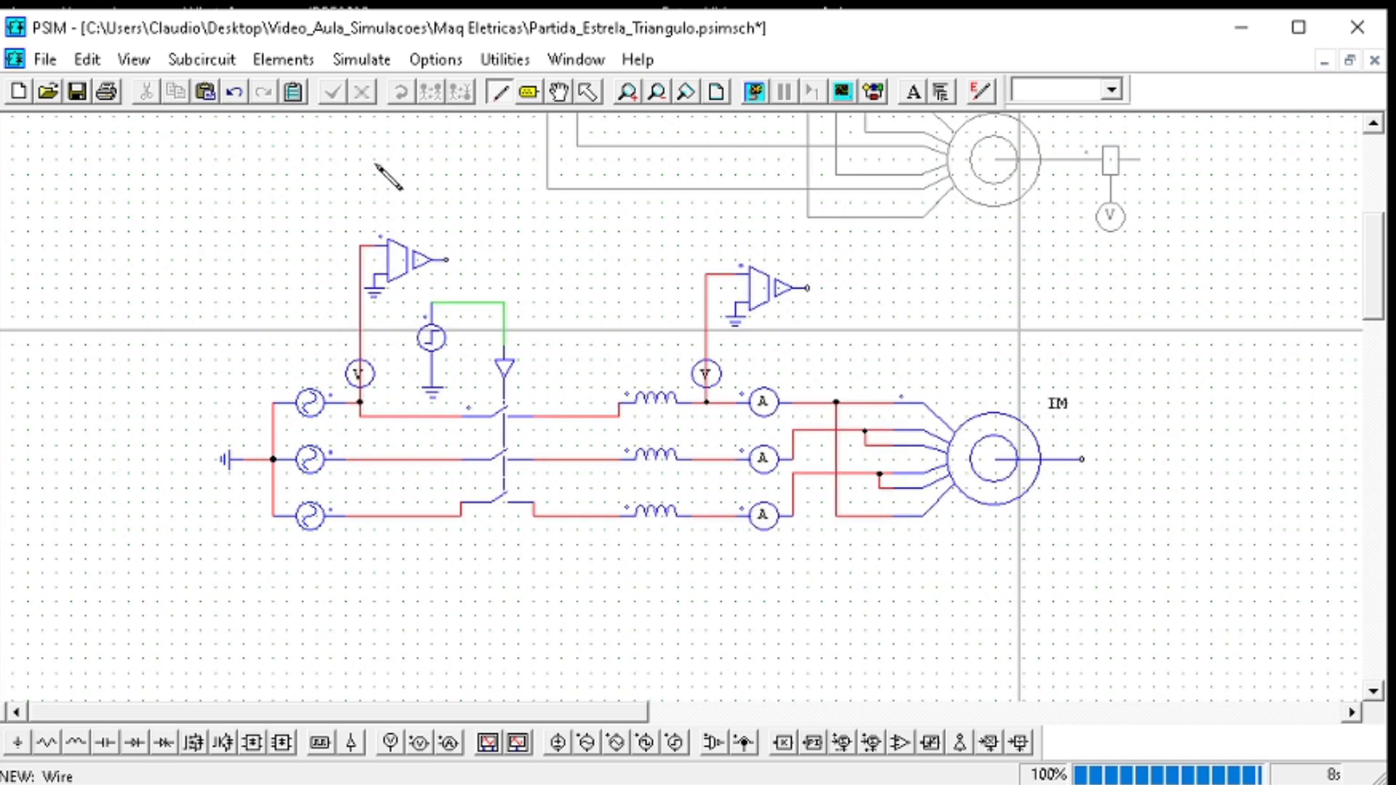
Place an RMS block at the output of each of the two voltage sensors
click(291, 60)
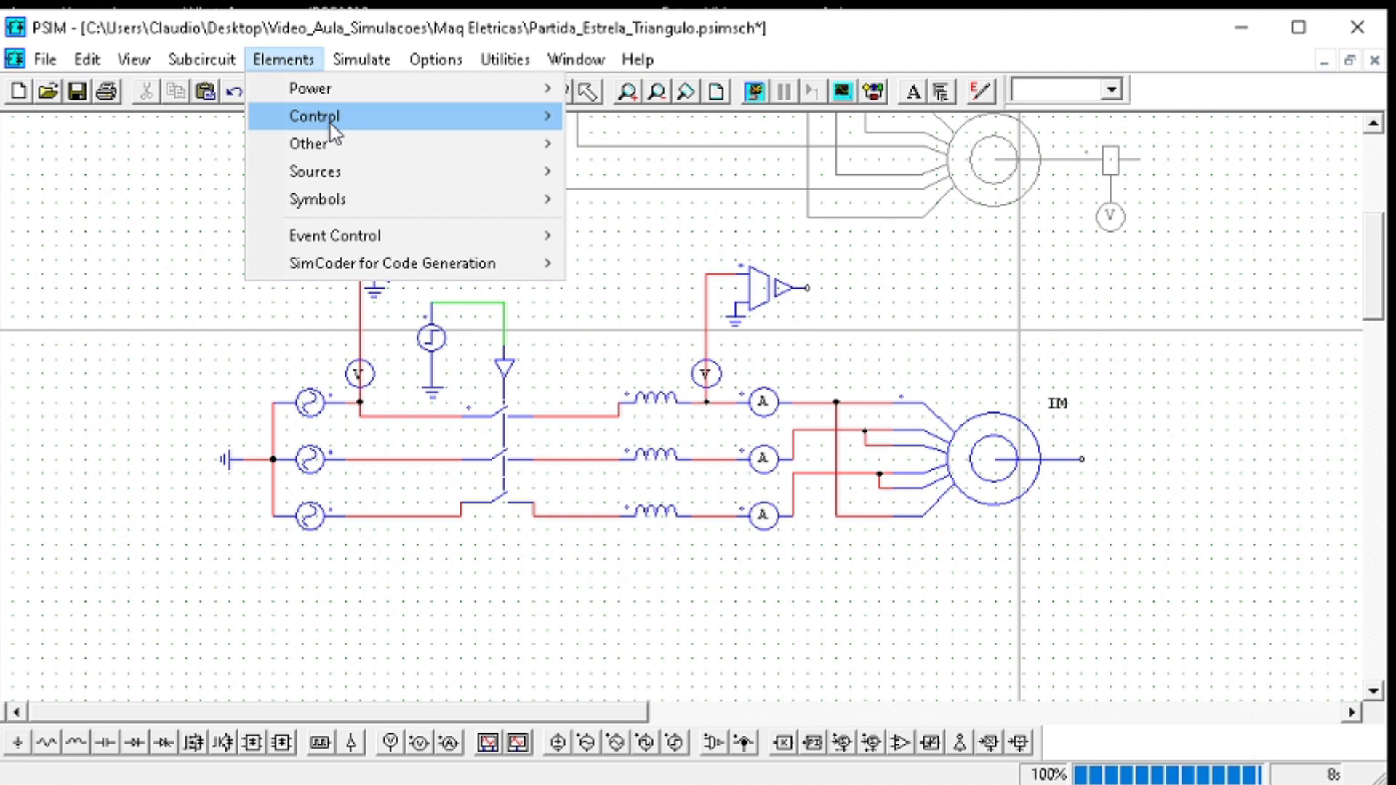
mouse_move(327, 120)
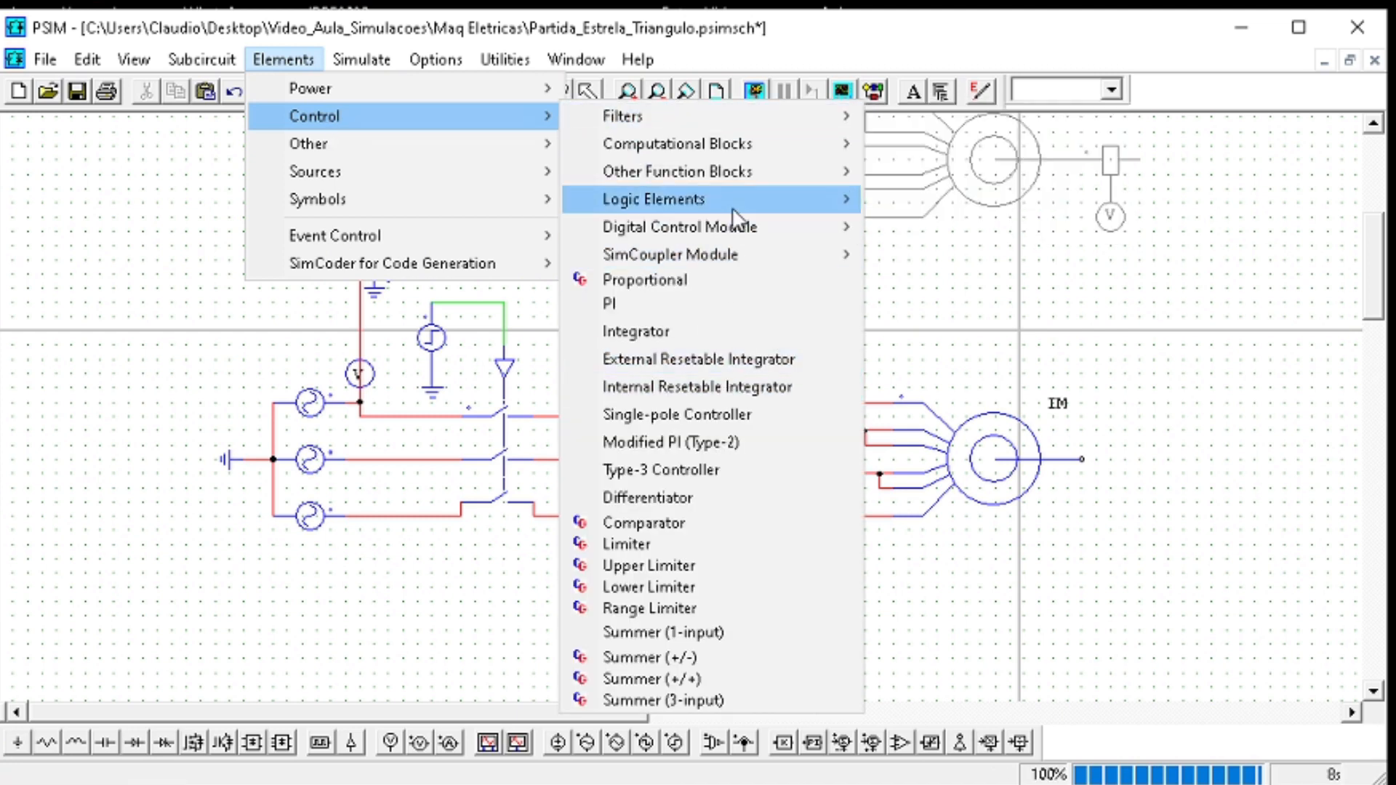
mouse_move(769, 149)
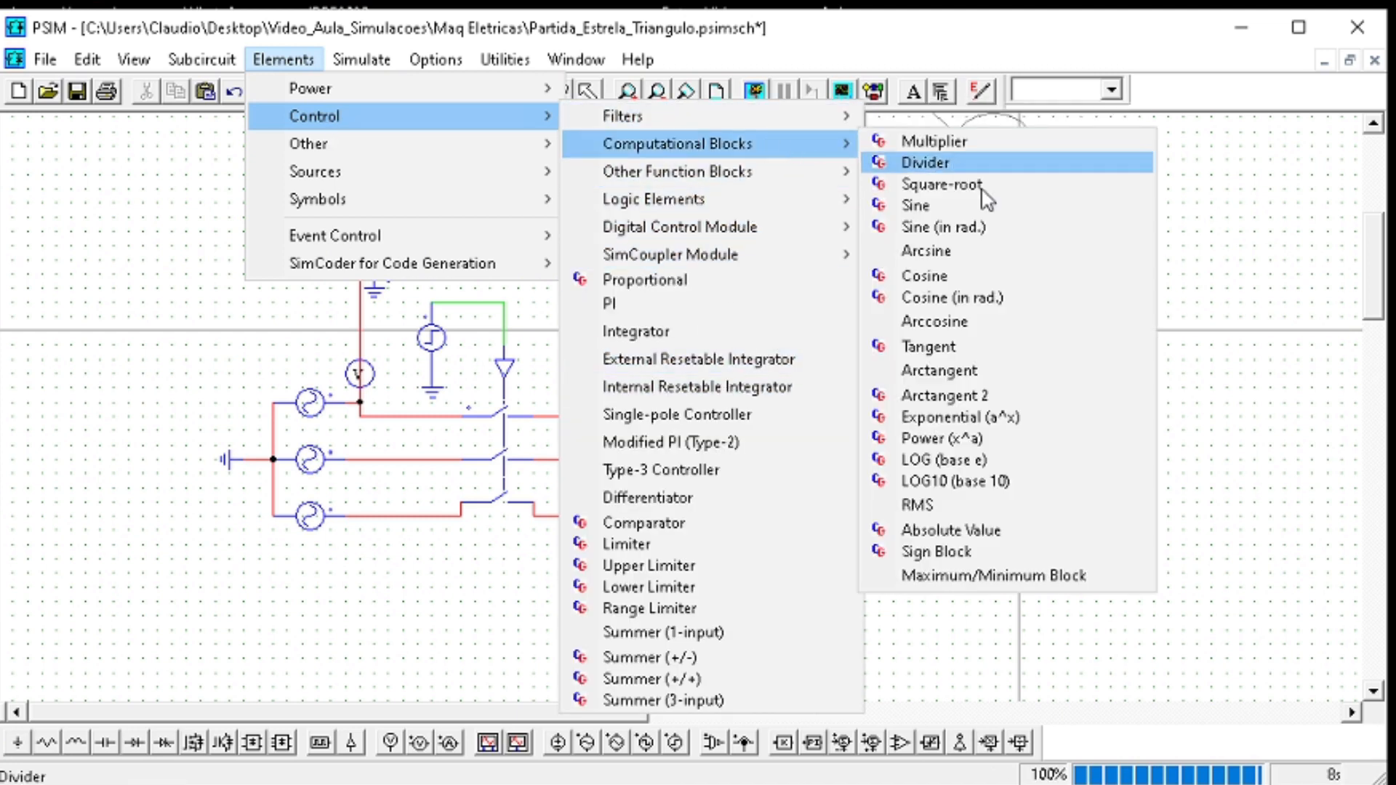
click(917, 505)
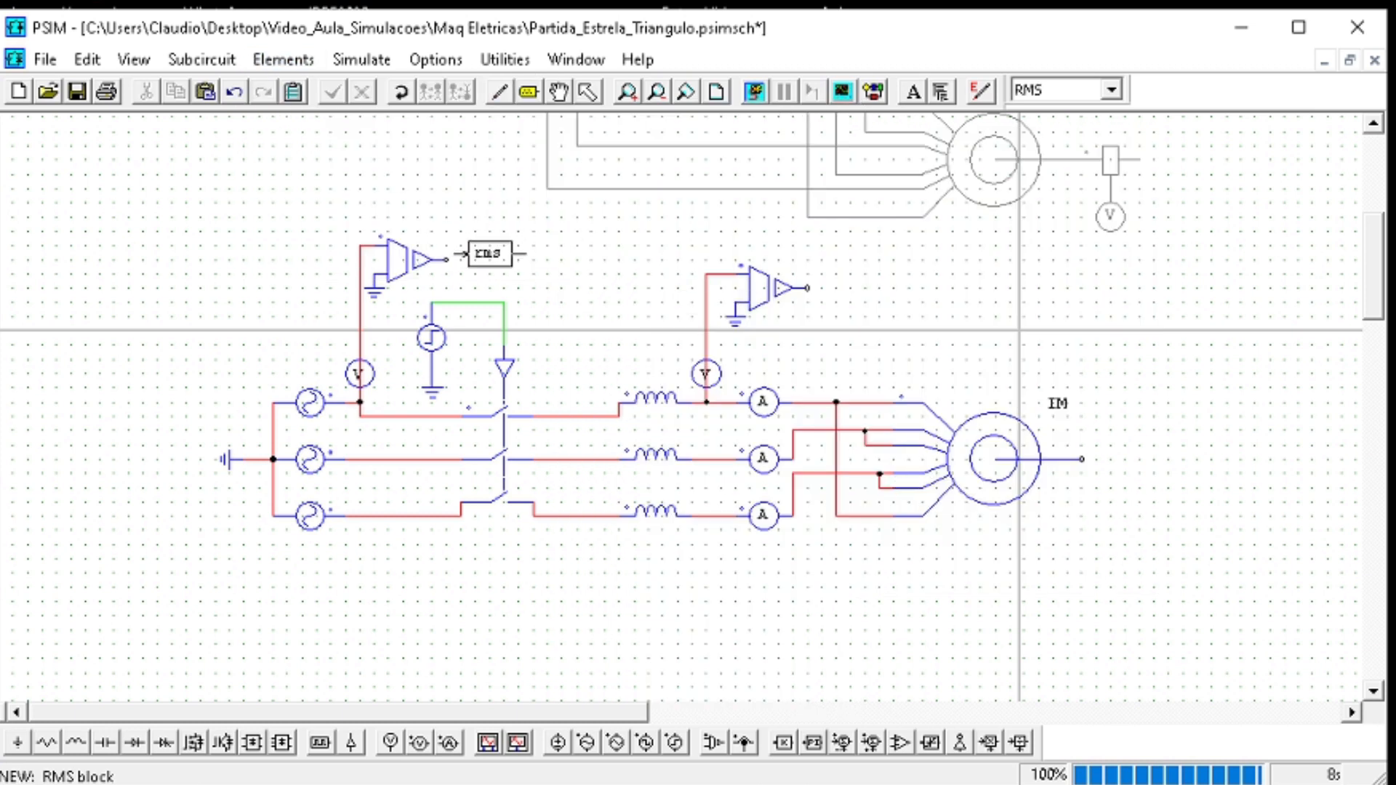
click(481, 259)
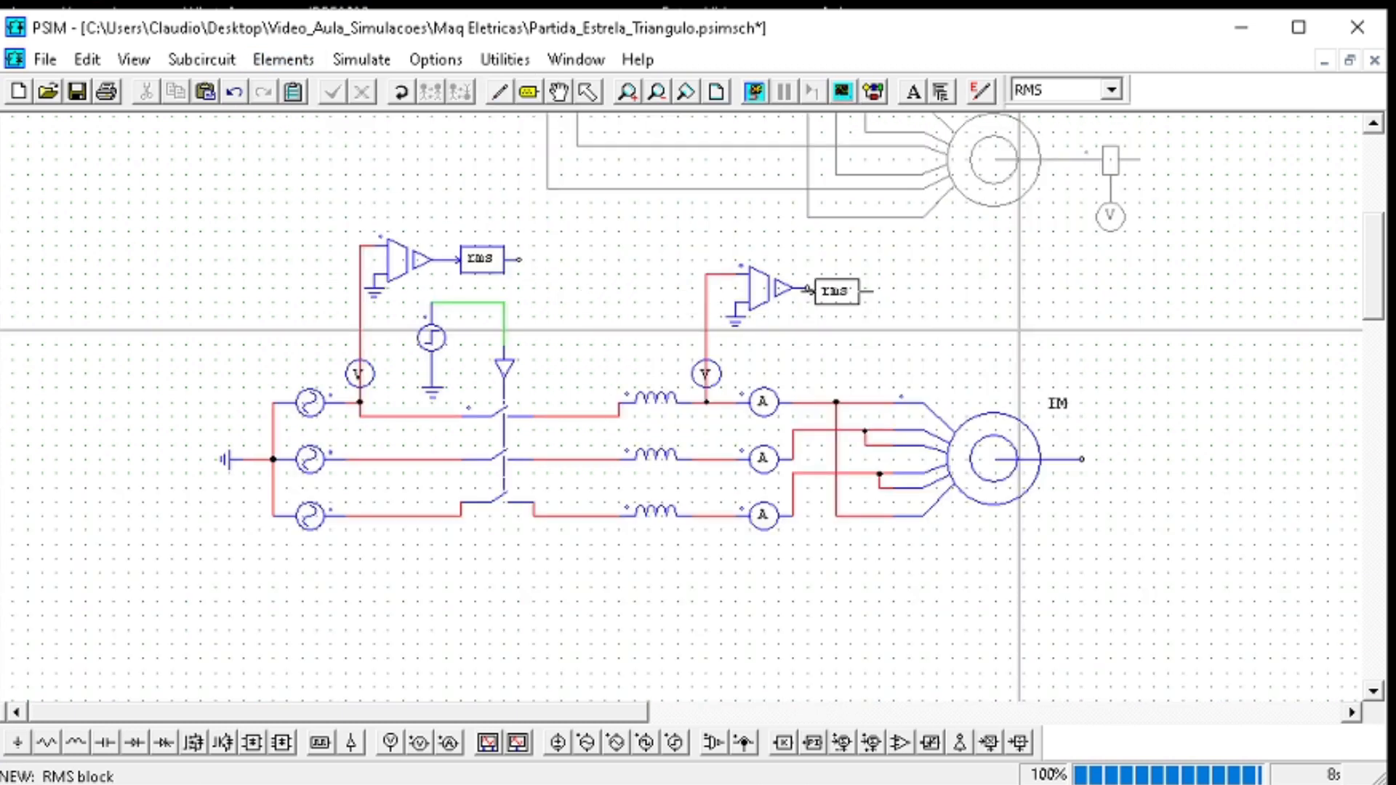
click(842, 289)
key(Escape)
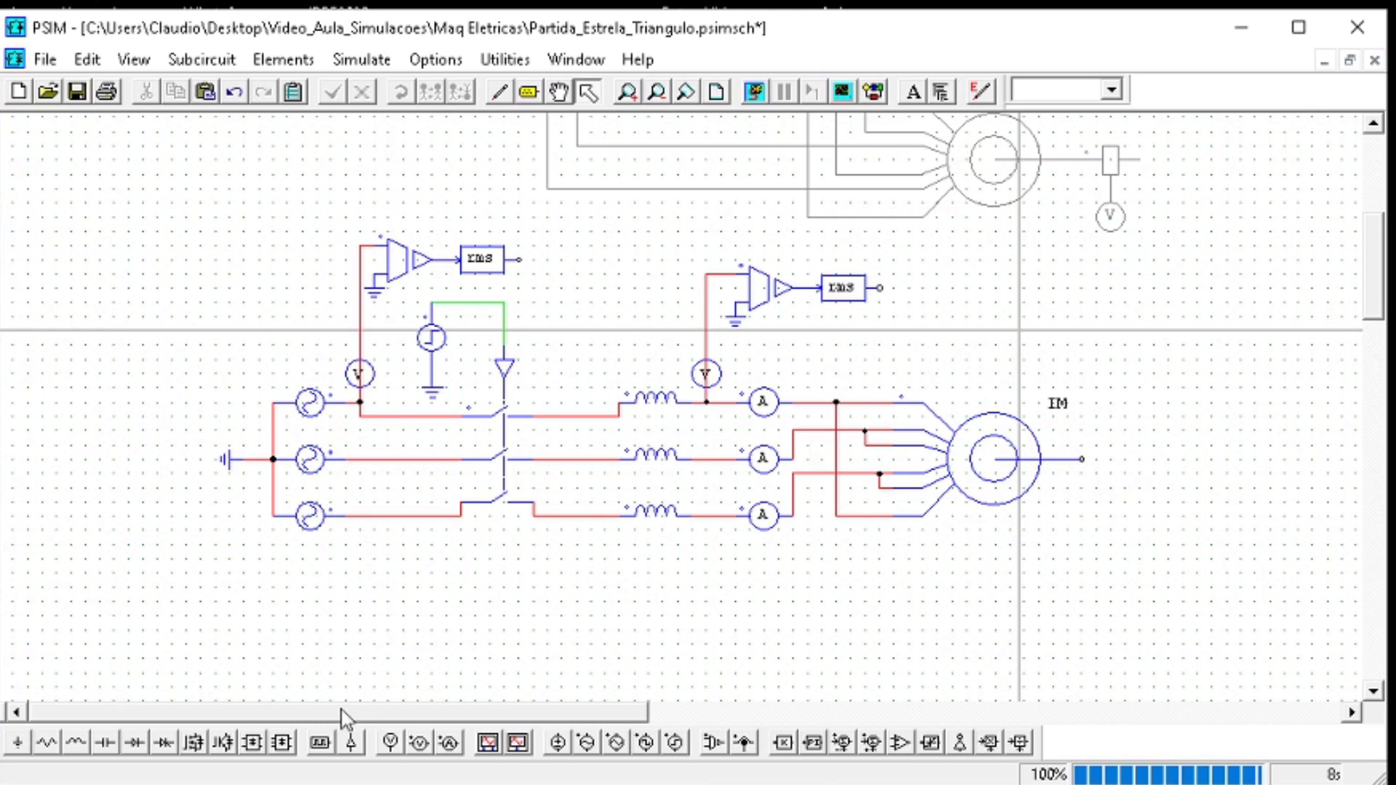
Attach a node-to-ground voltage probe to the output of each RMS block
click(391, 742)
click(519, 259)
click(880, 288)
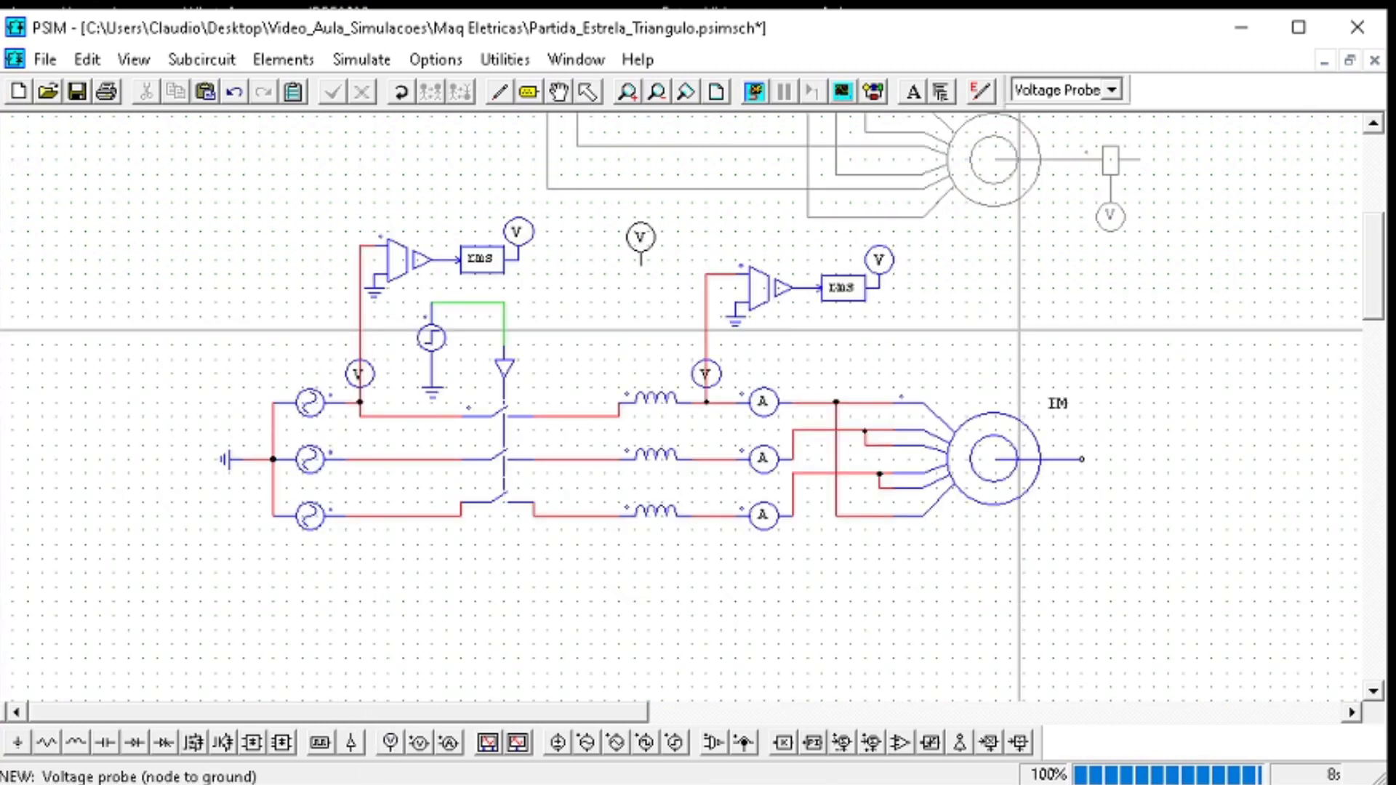
key(Escape)
Name the source-side RMS probe Vs_rms and the terminal-side RMS probe Vt_rms
double_click(531, 244)
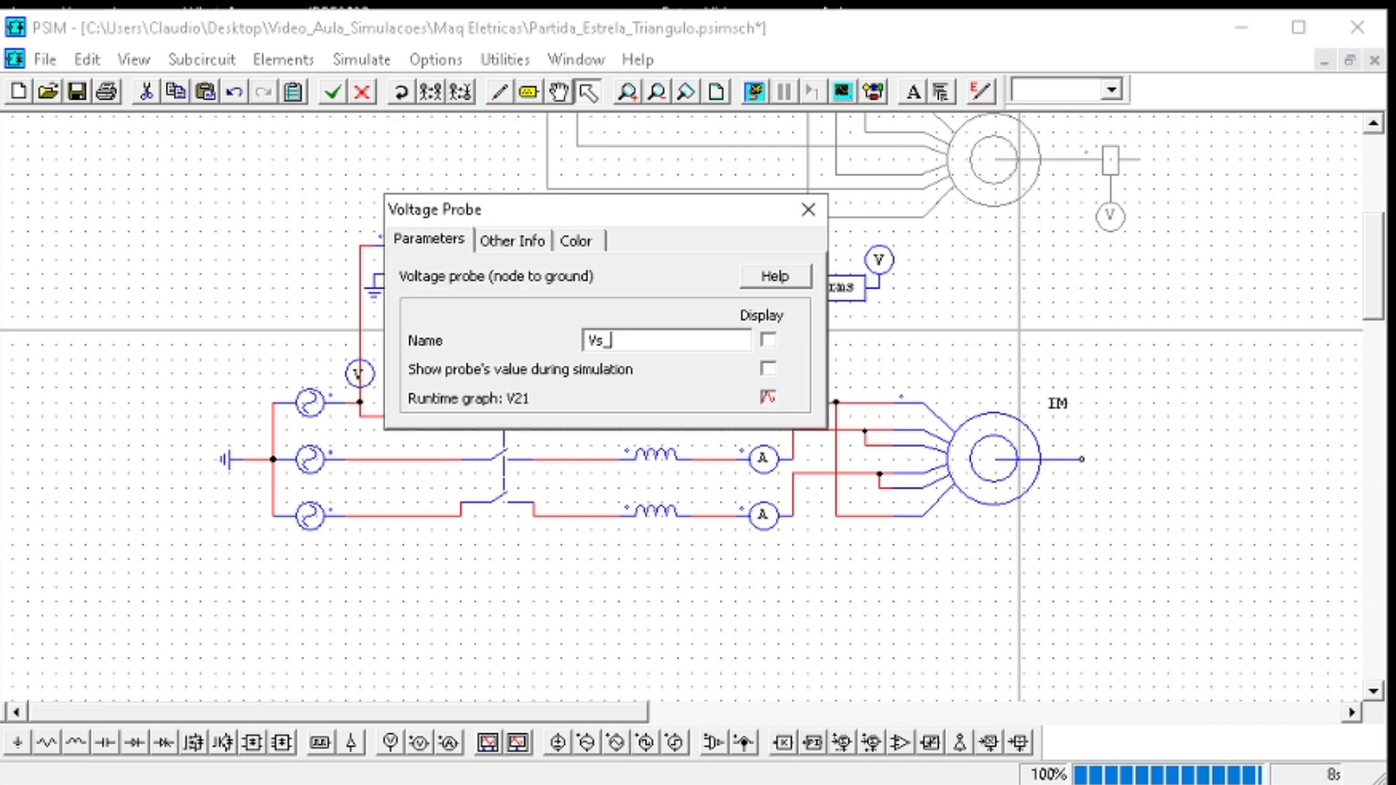
click(798, 205)
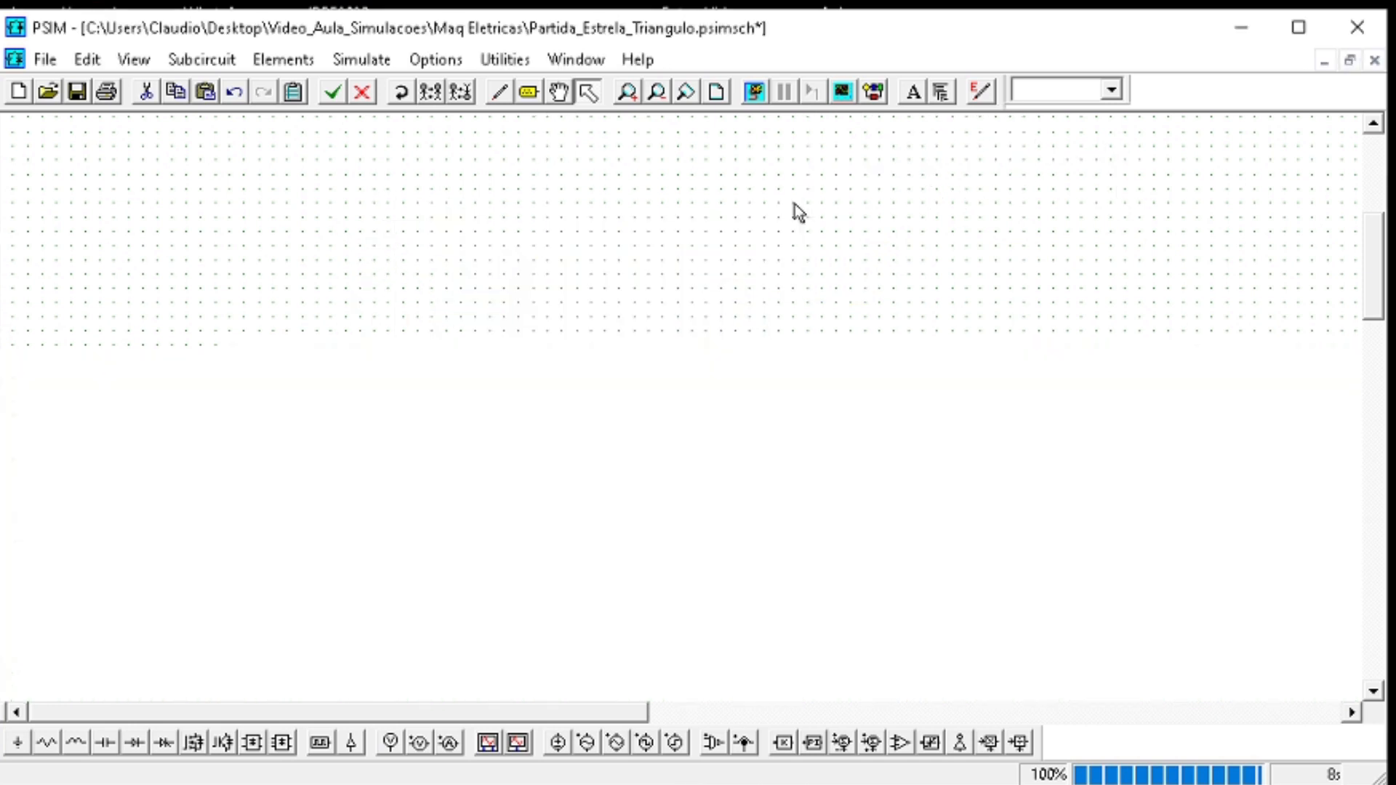
double_click(882, 259)
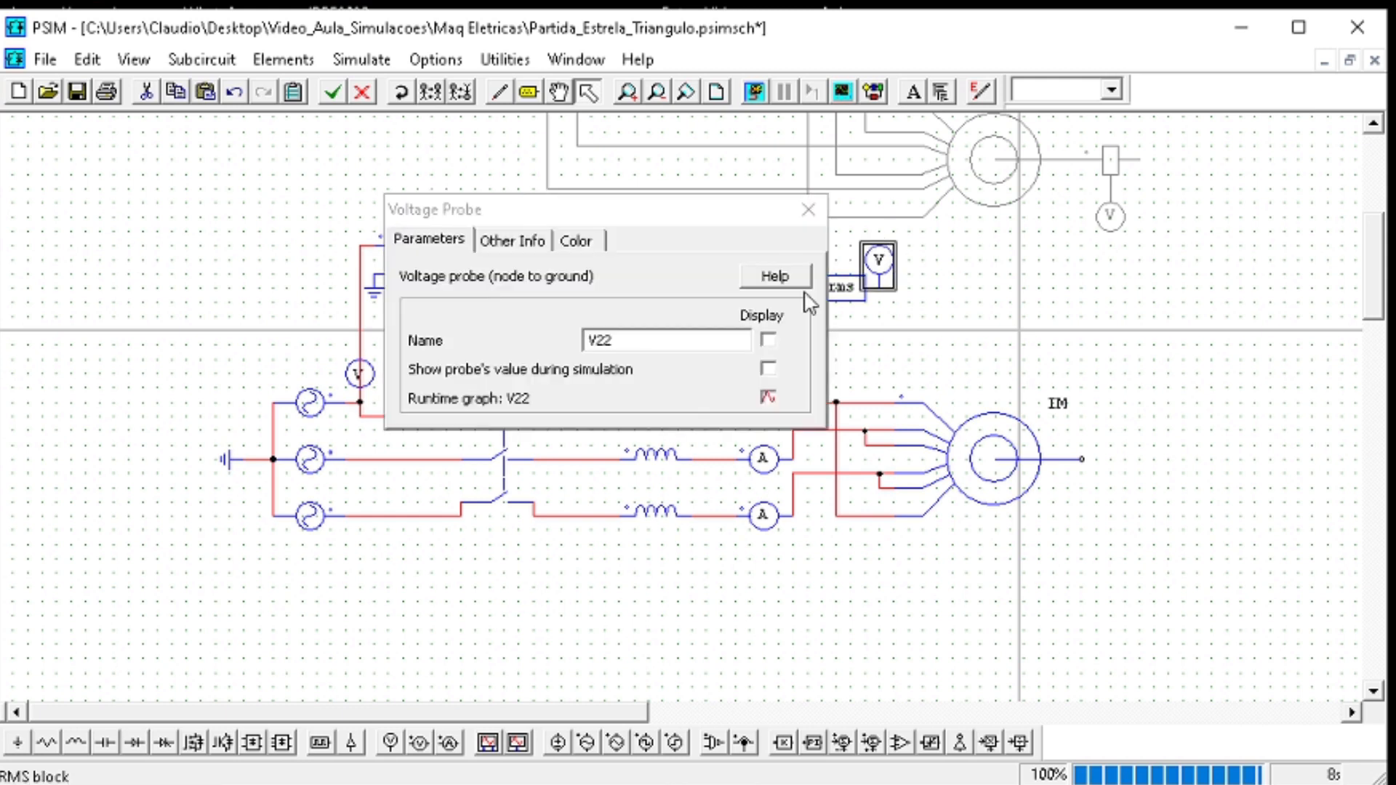
click(658, 345)
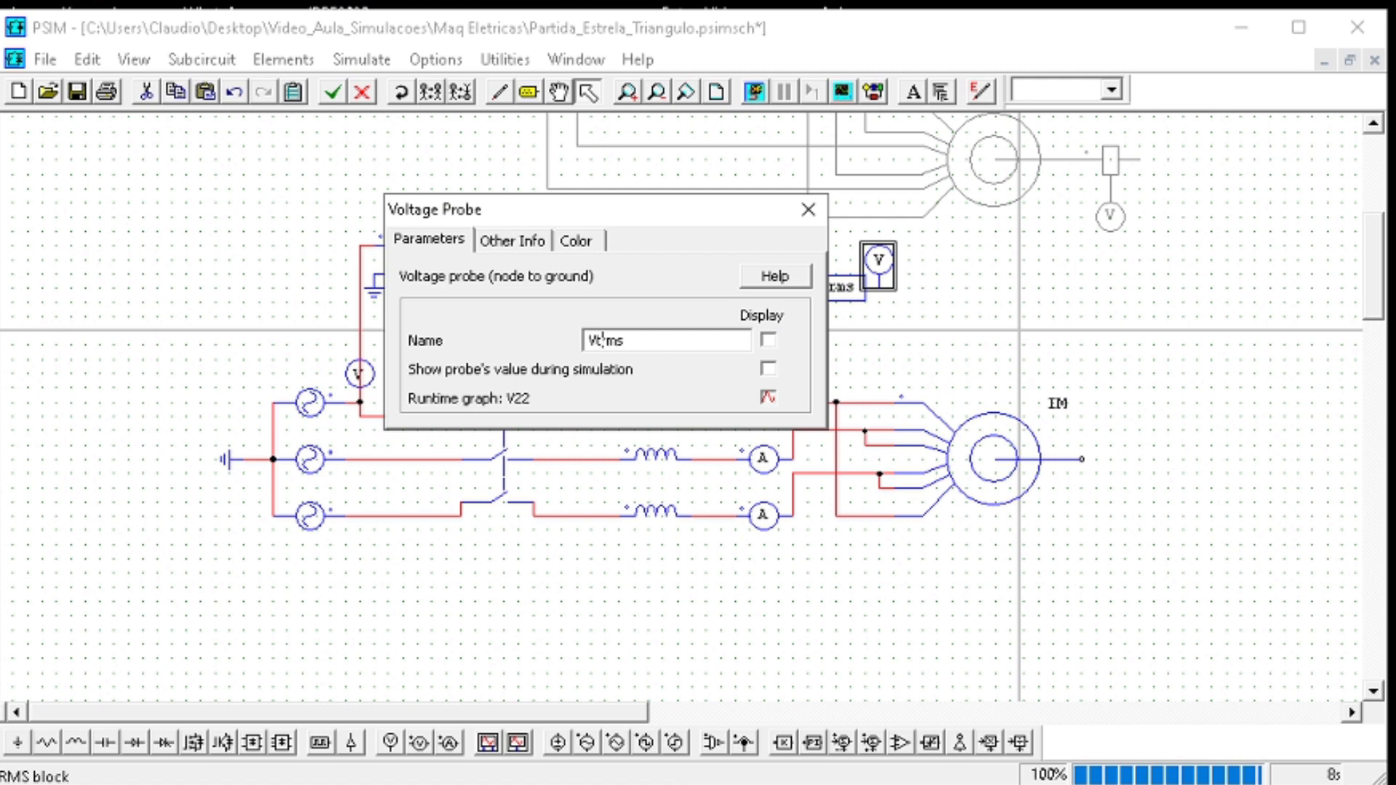
click(808, 209)
Run the simulation and replace Vs and Vt with Vs_rms and Vt_rms in the lower graph
click(756, 93)
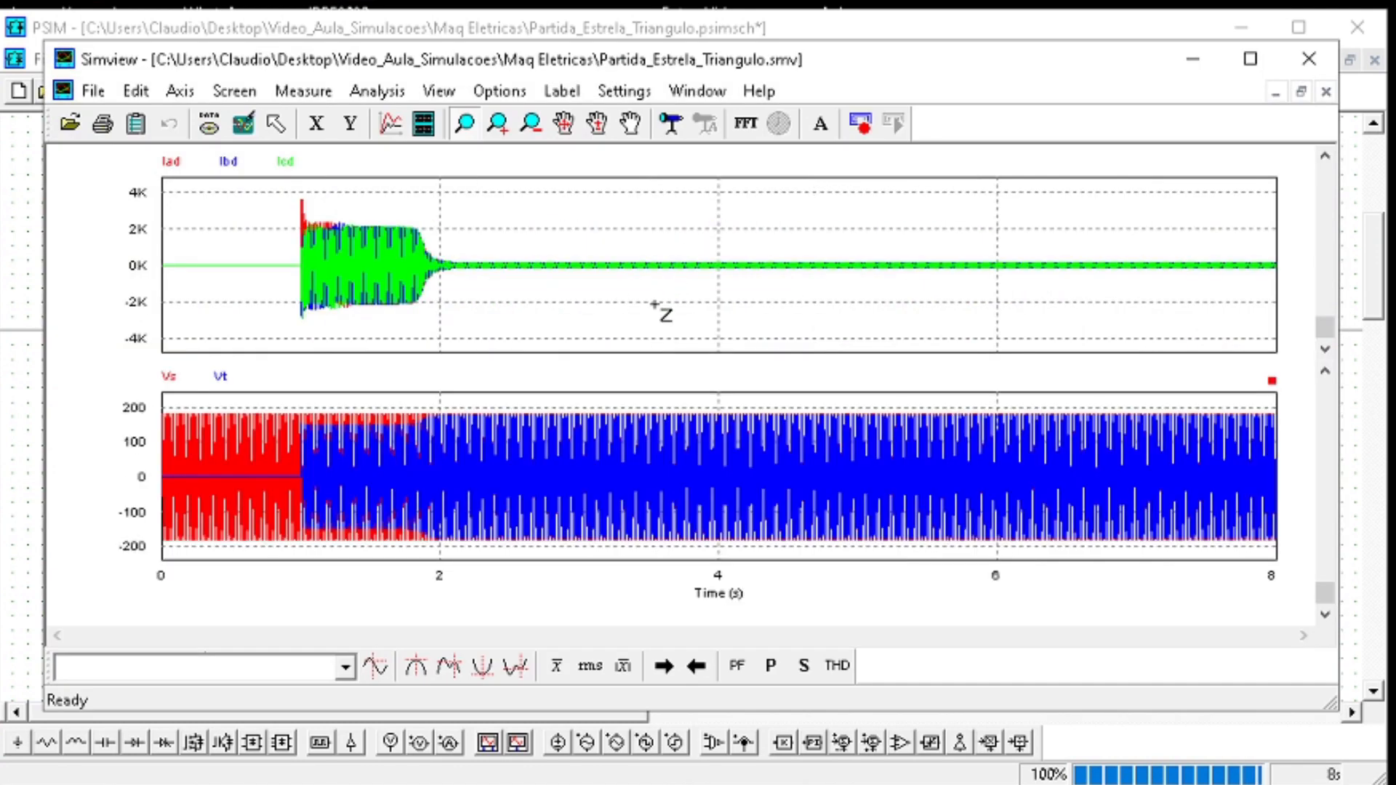
double_click(420, 416)
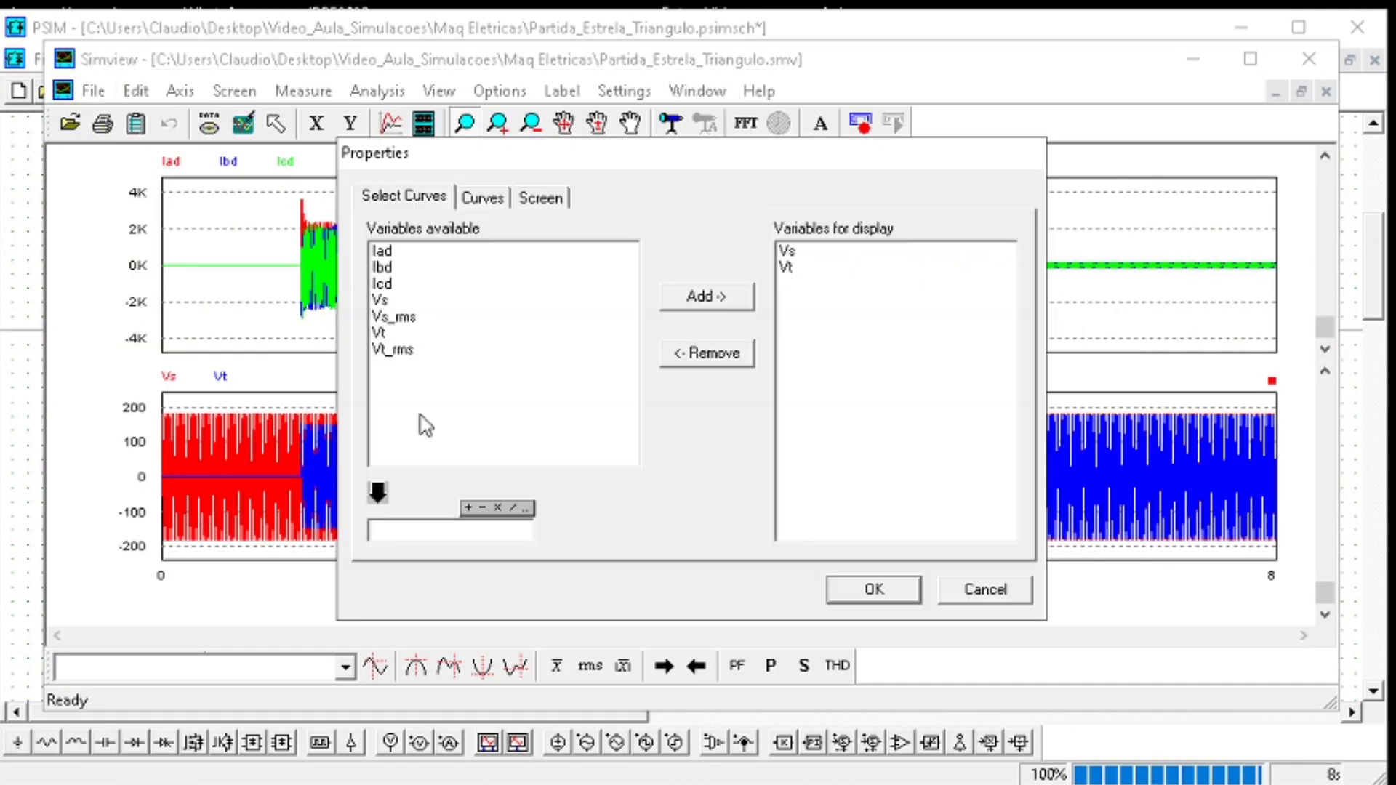
drag(789, 268, 789, 251)
click(731, 354)
click(419, 320)
ctrl+click(416, 351)
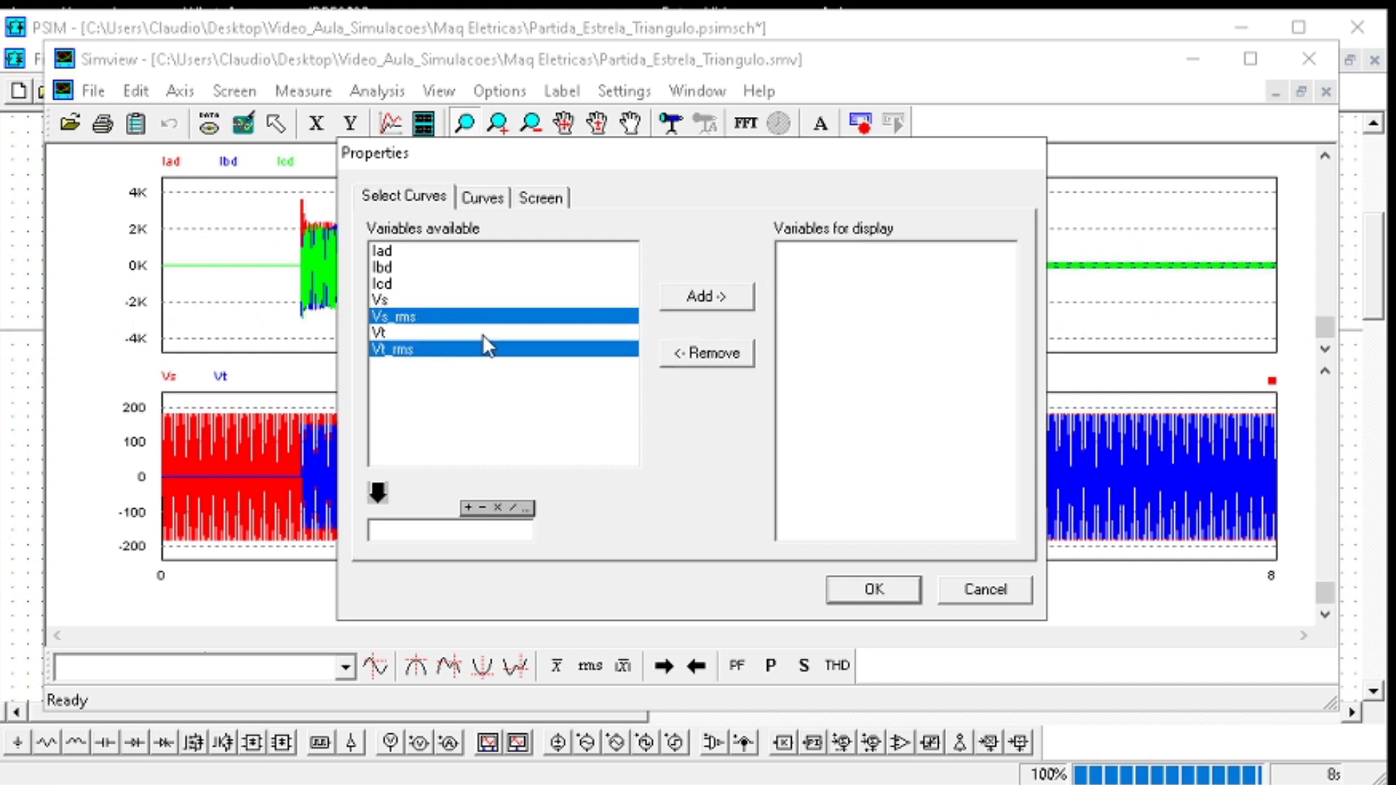
click(688, 299)
click(867, 589)
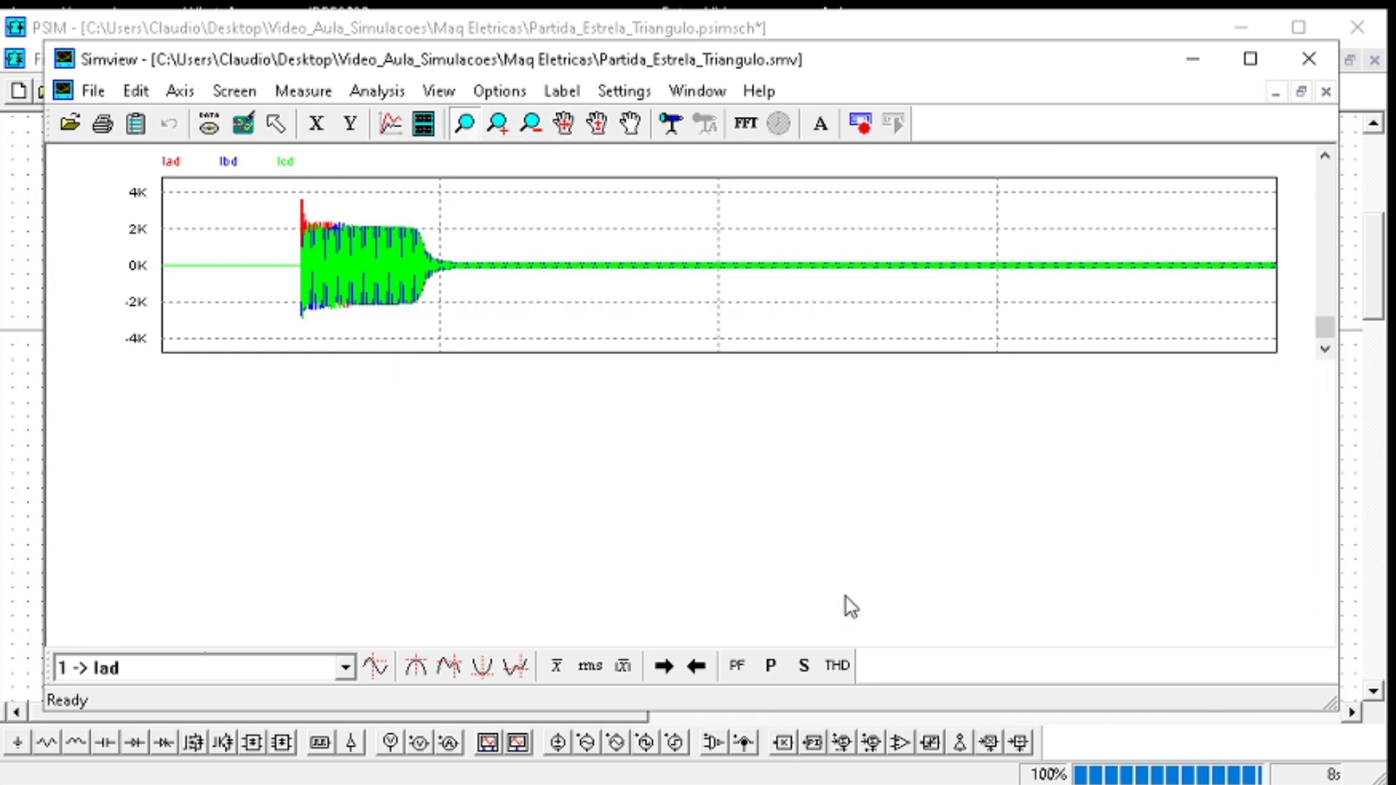
Zoom into the RMS voltage curves around the motor start at 1 s, then return to the schematic
drag(282, 402, 640, 467)
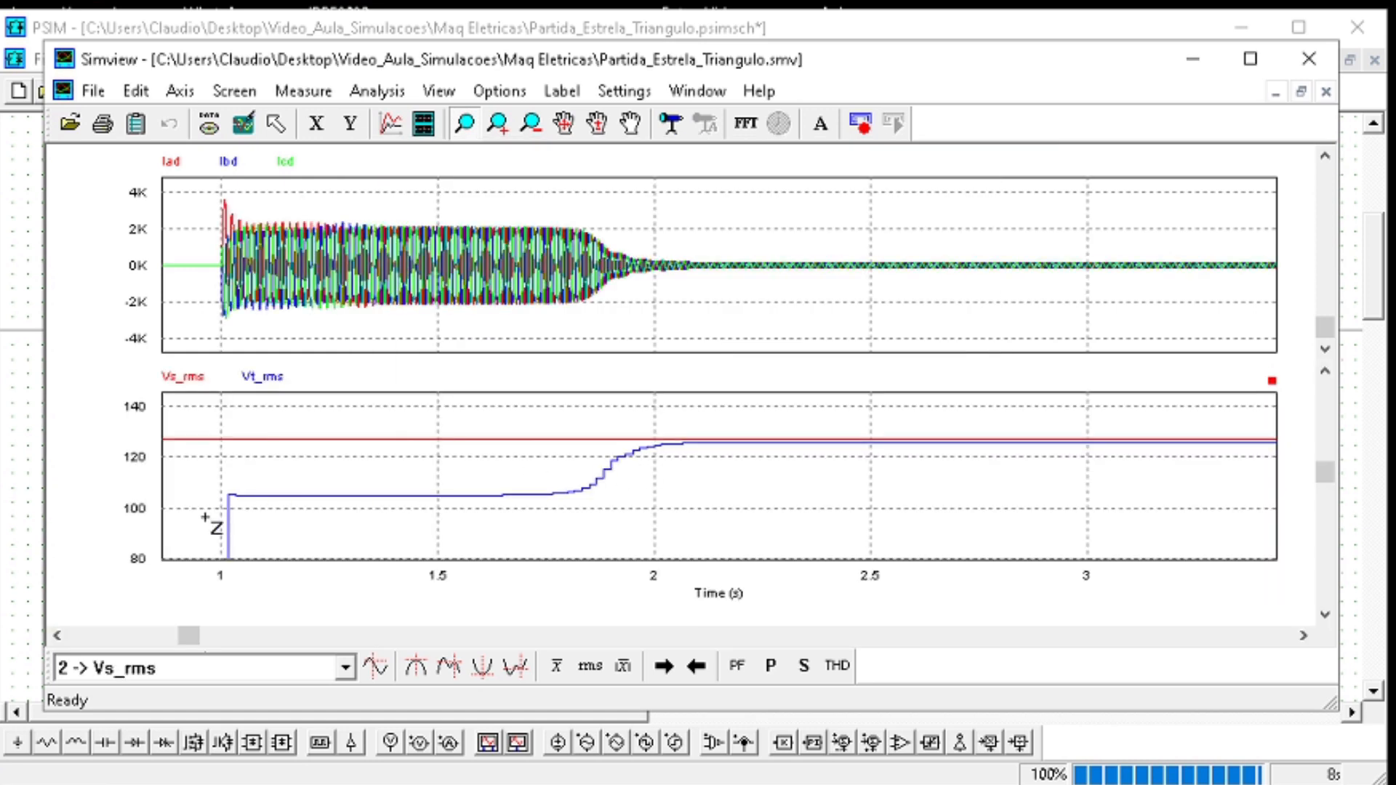
drag(219, 493, 284, 505)
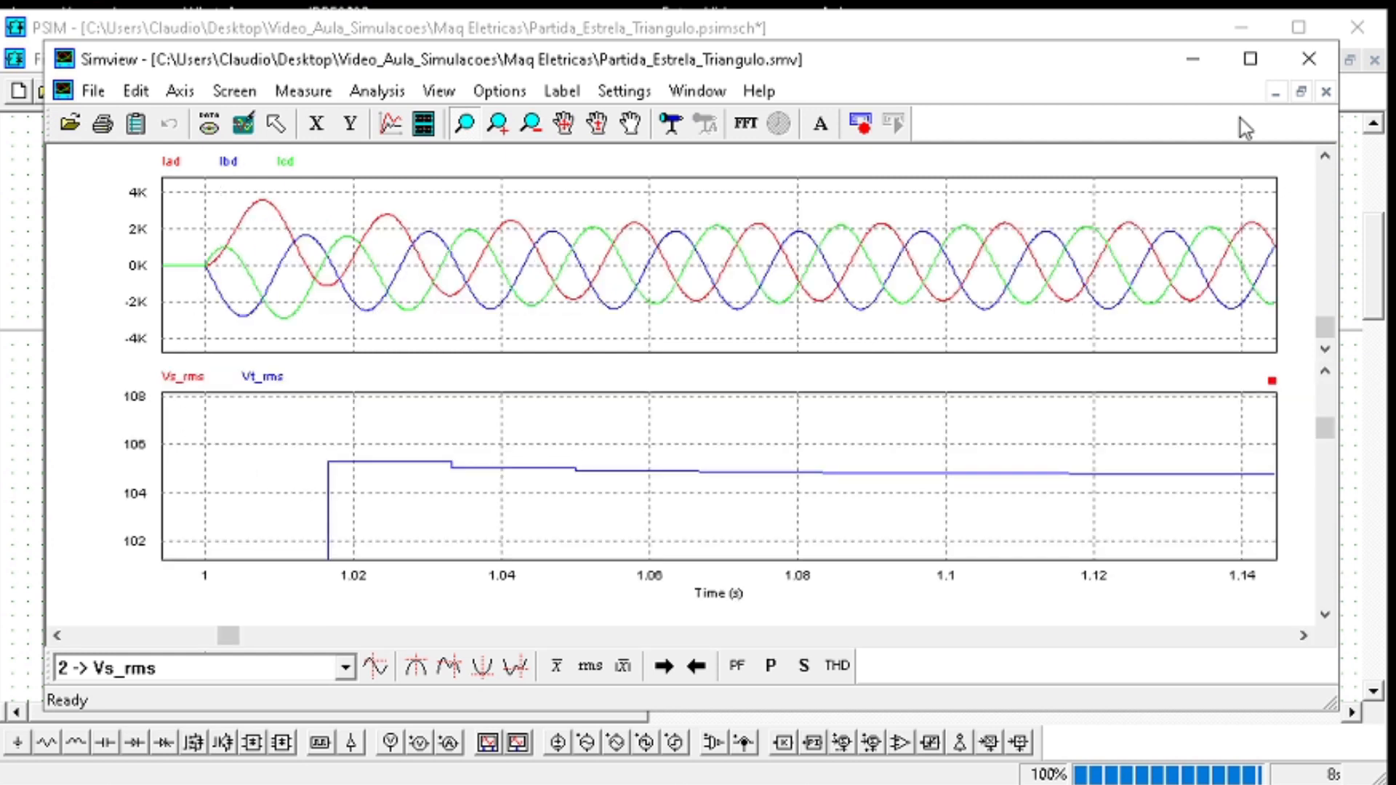
click(1193, 59)
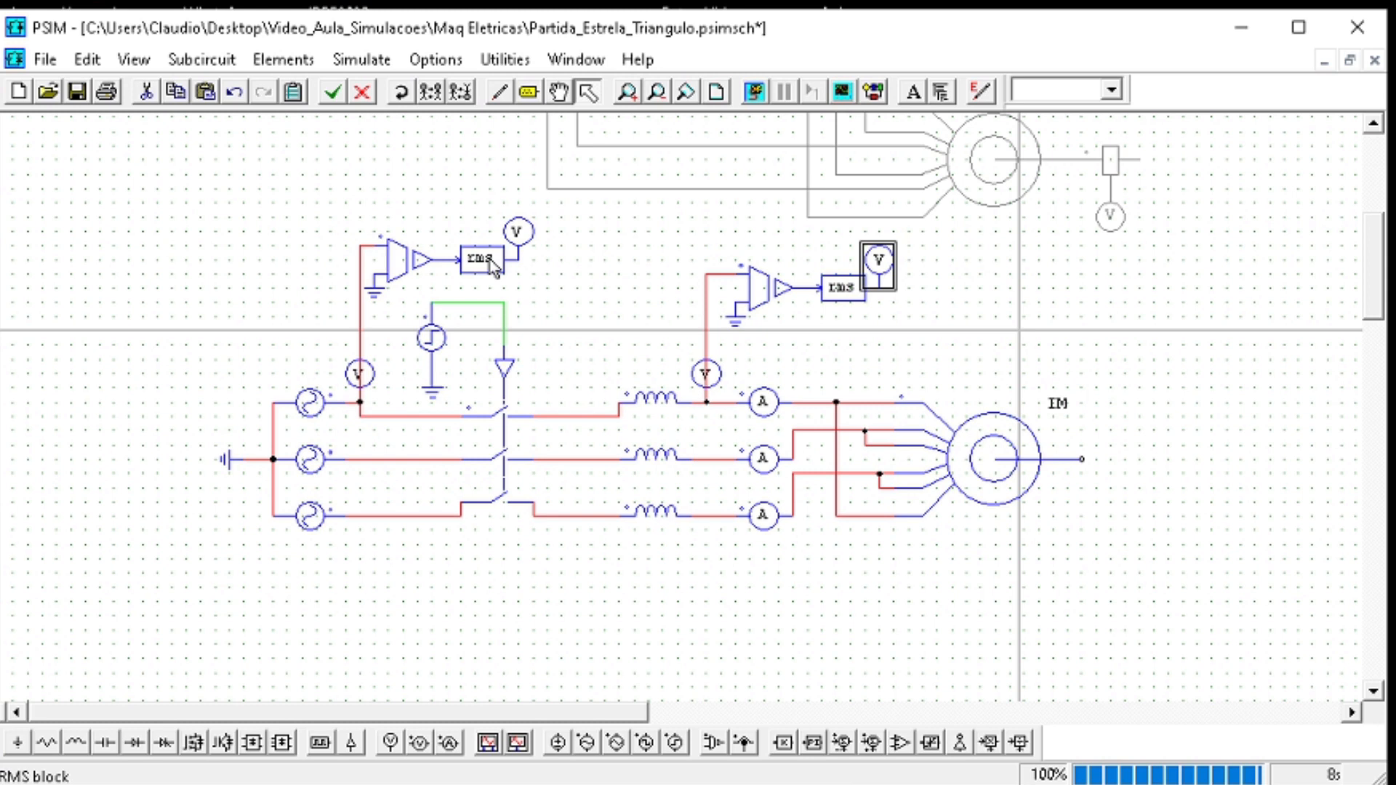
Move both RMS probes farther from their RMS blocks on extended wires and insert a proportional block in each connection
double_click(518, 234)
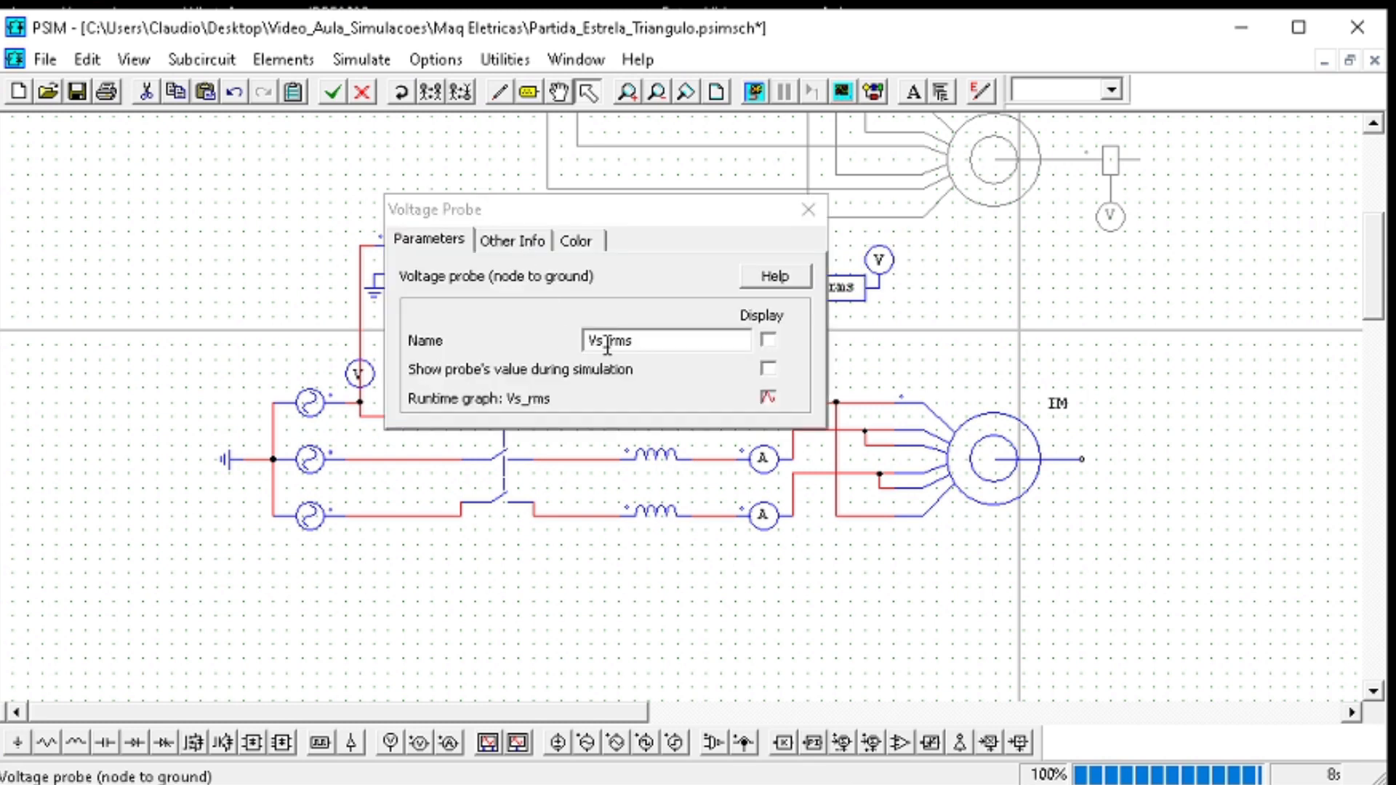
click(806, 211)
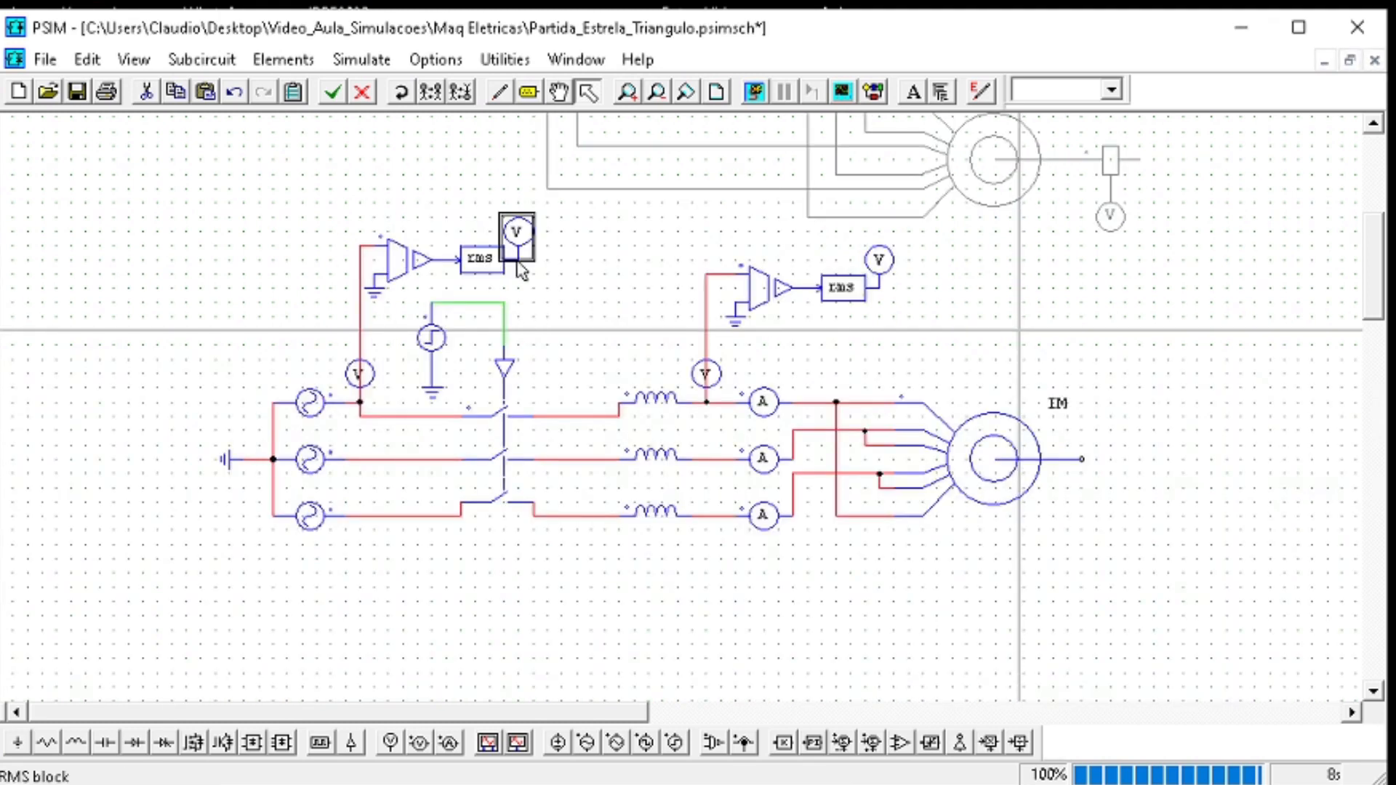
drag(878, 259, 1023, 272)
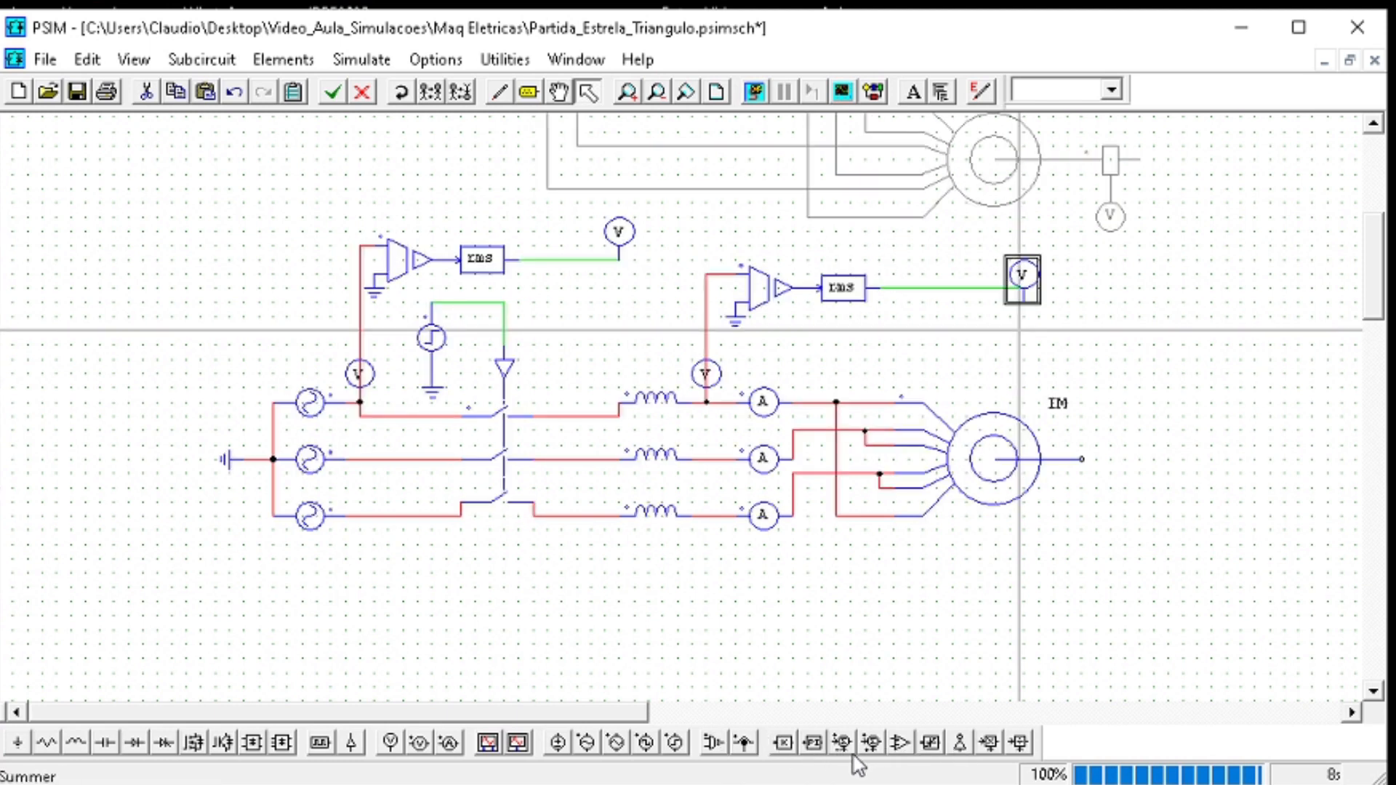
click(783, 742)
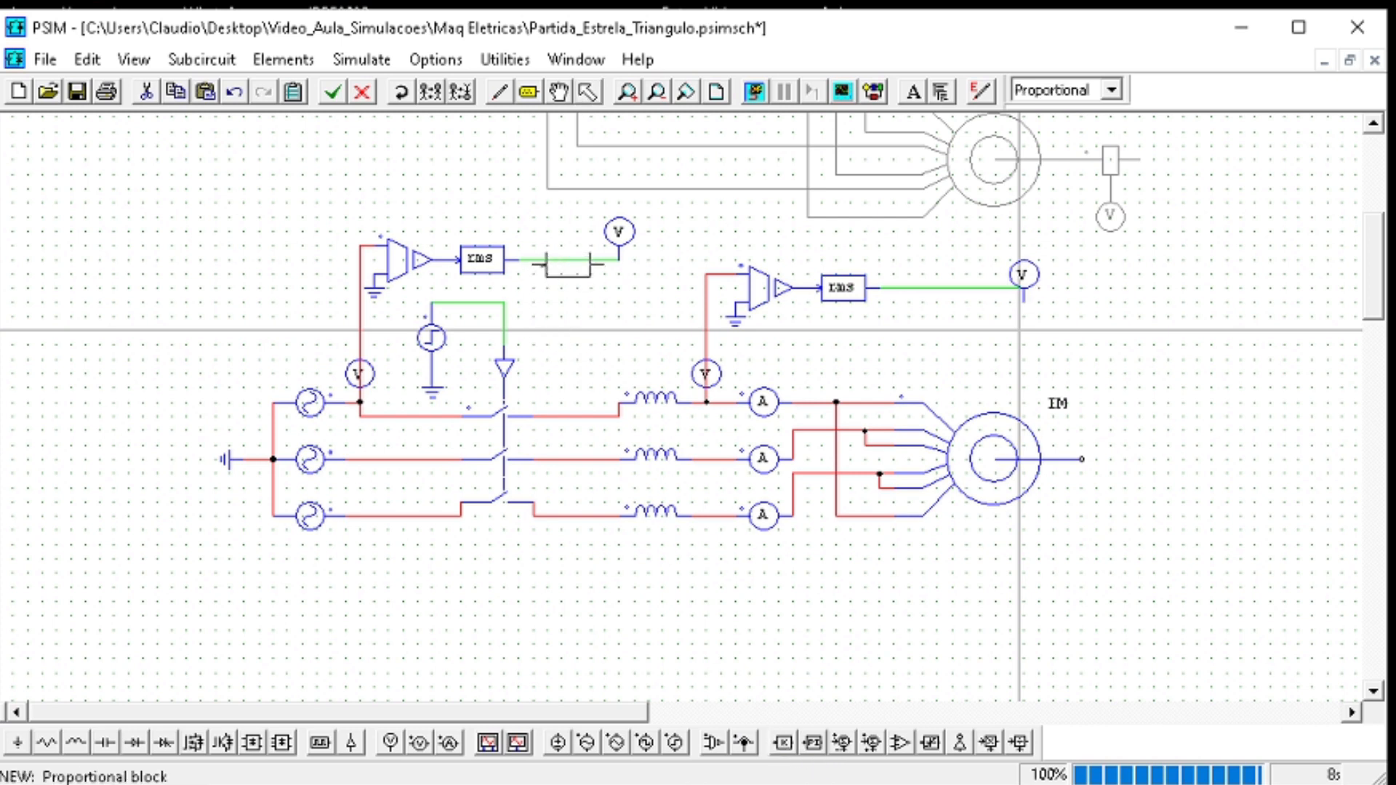
click(568, 260)
click(959, 289)
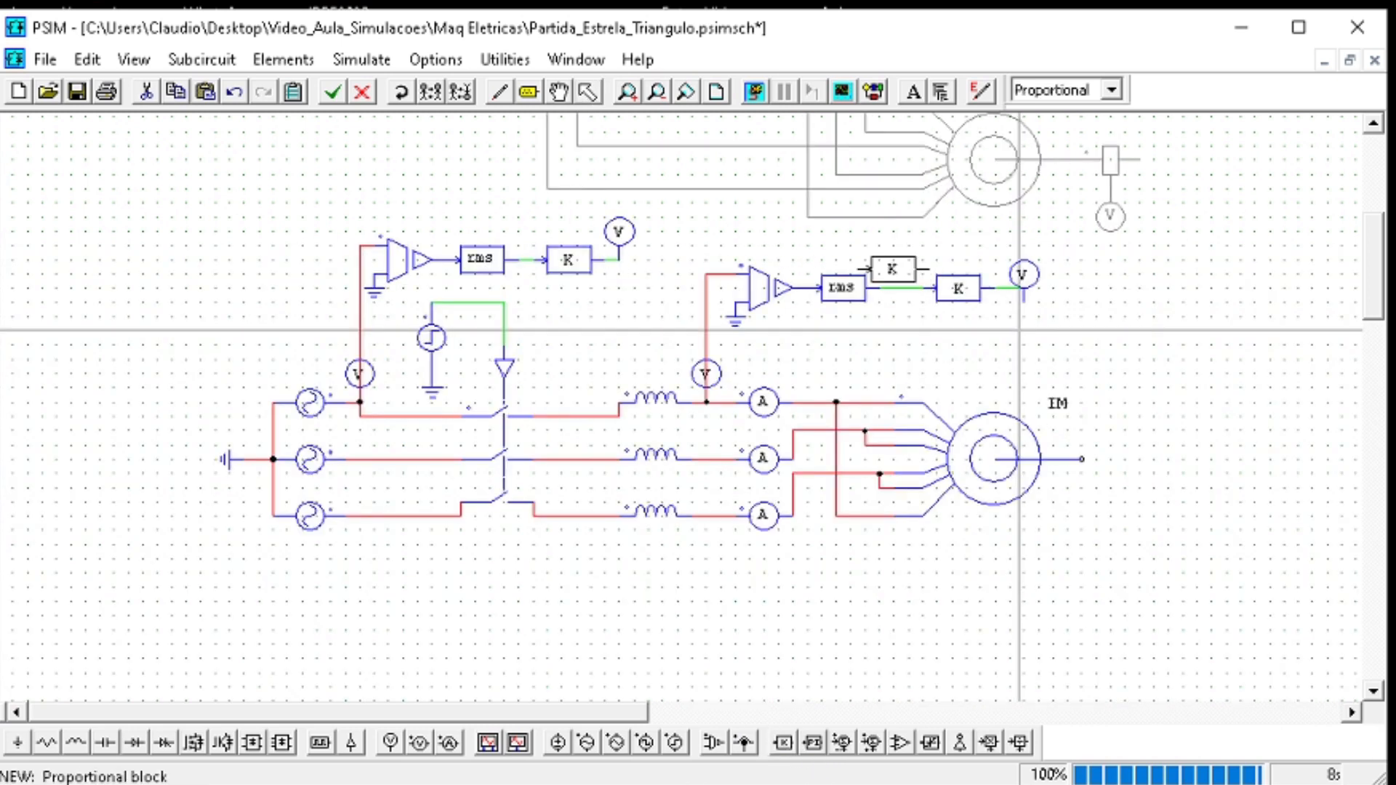
key(Escape)
Set the gain of both proportional blocks to 1/127
double_click(580, 260)
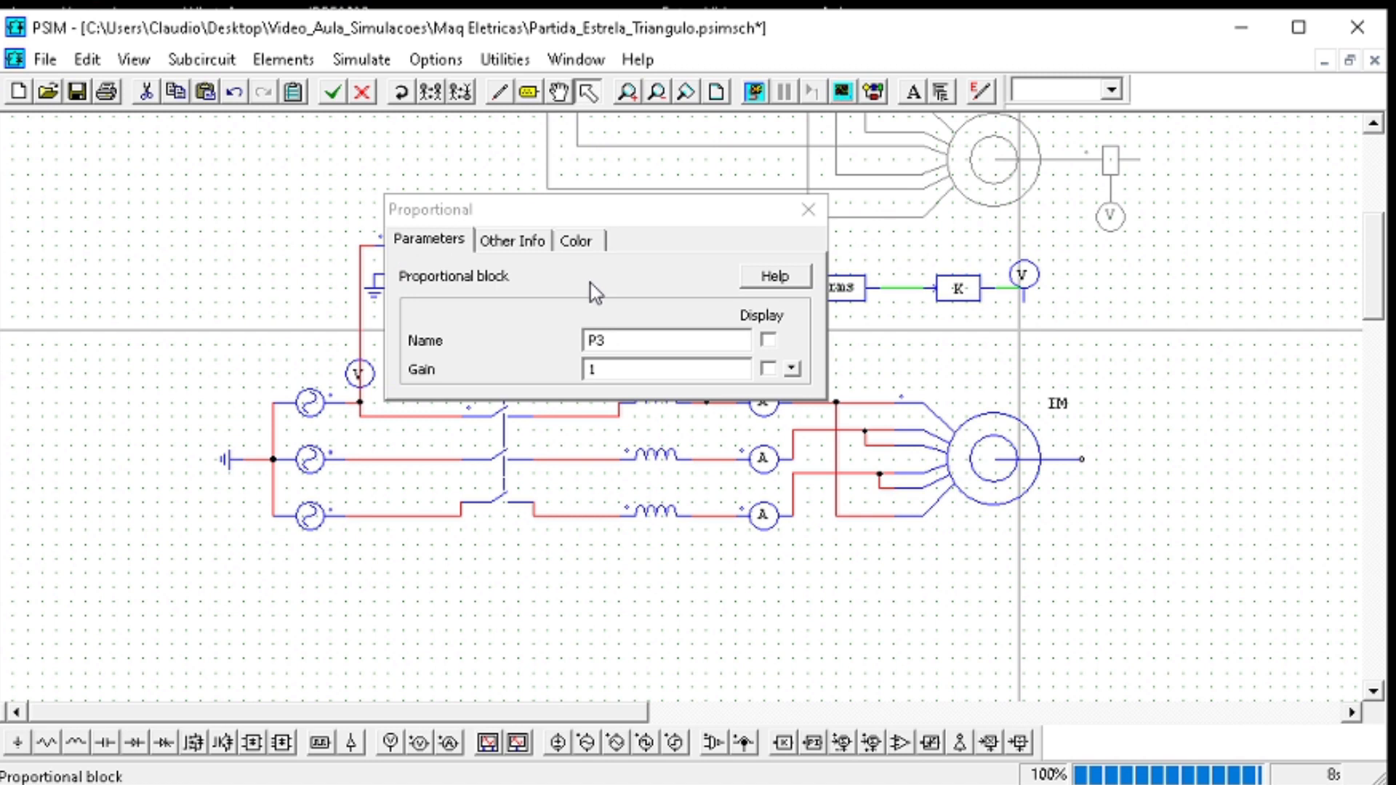
click(622, 369)
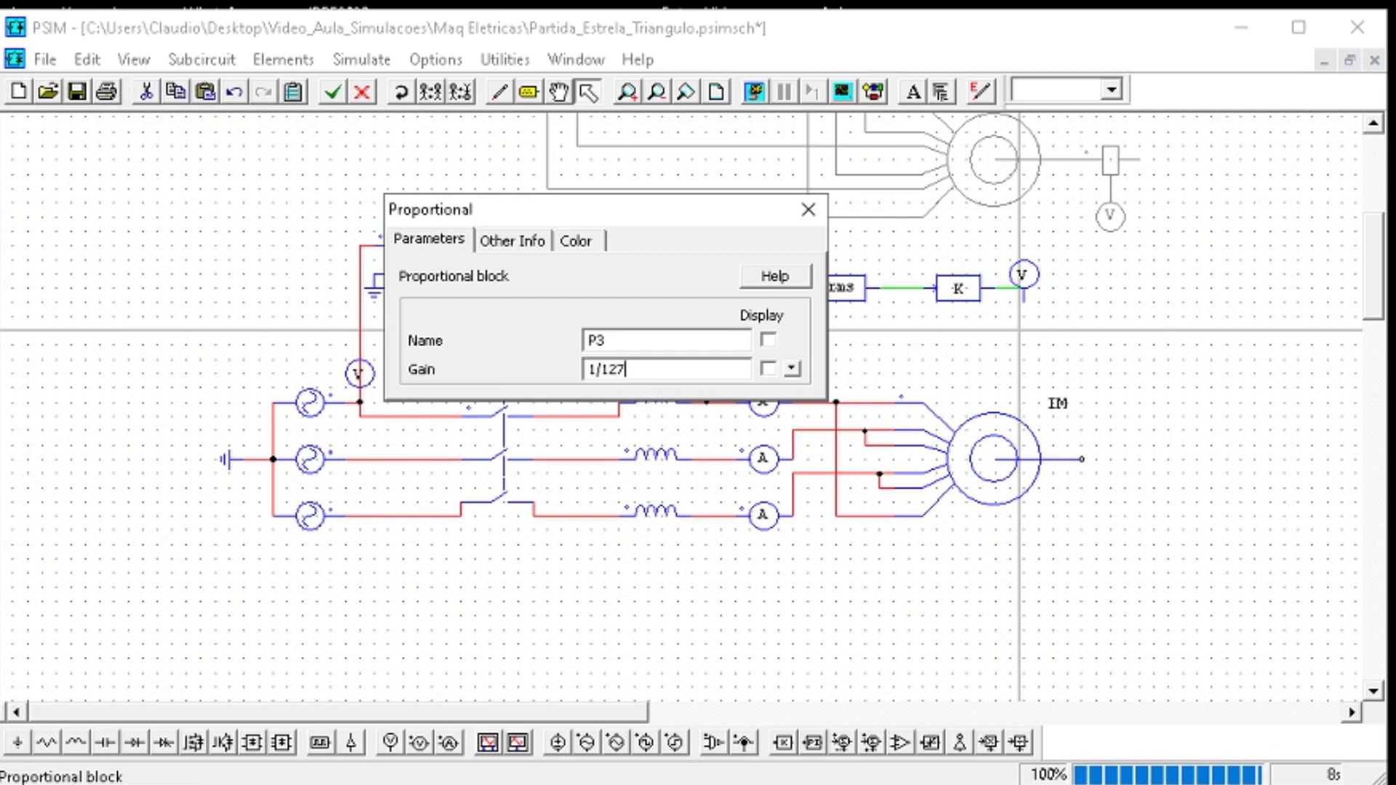
click(808, 210)
double_click(958, 289)
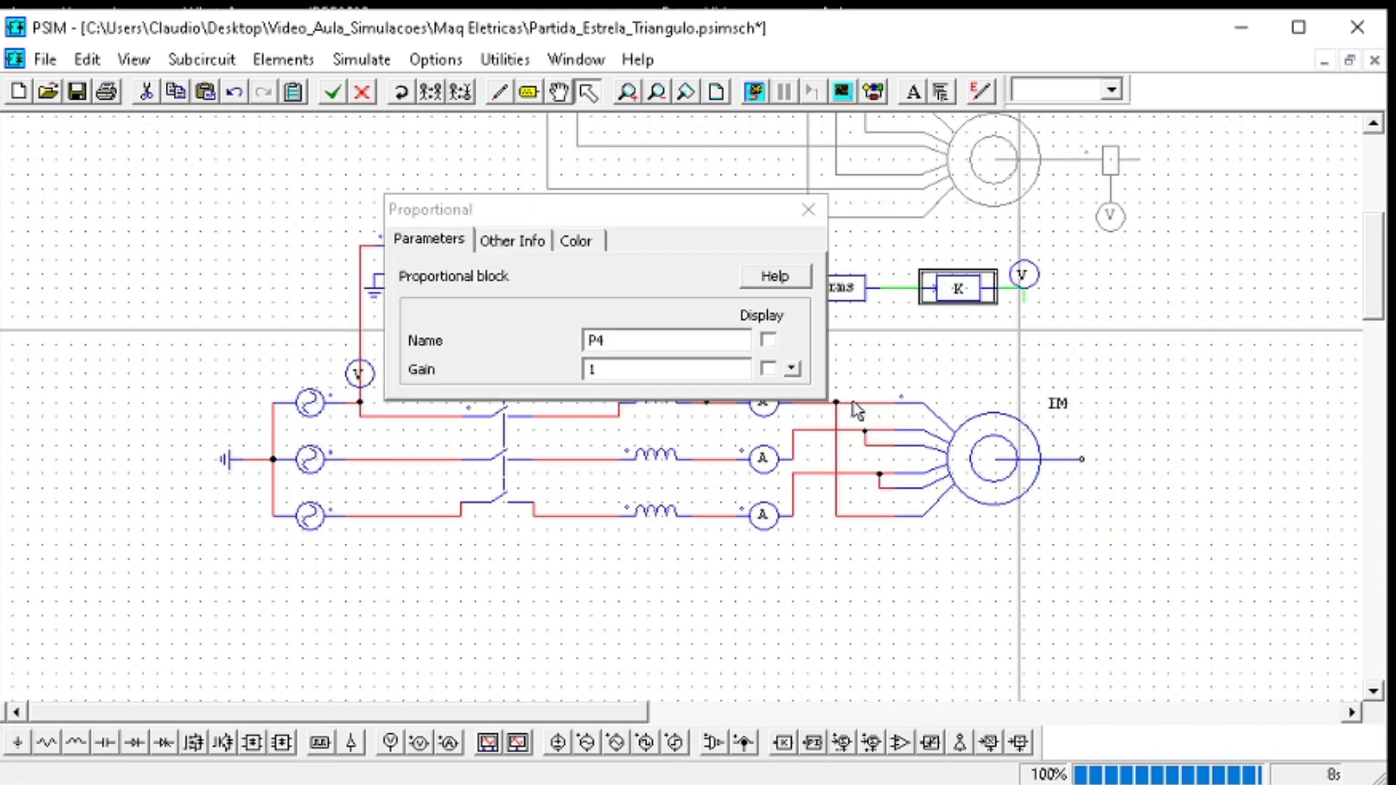
click(808, 209)
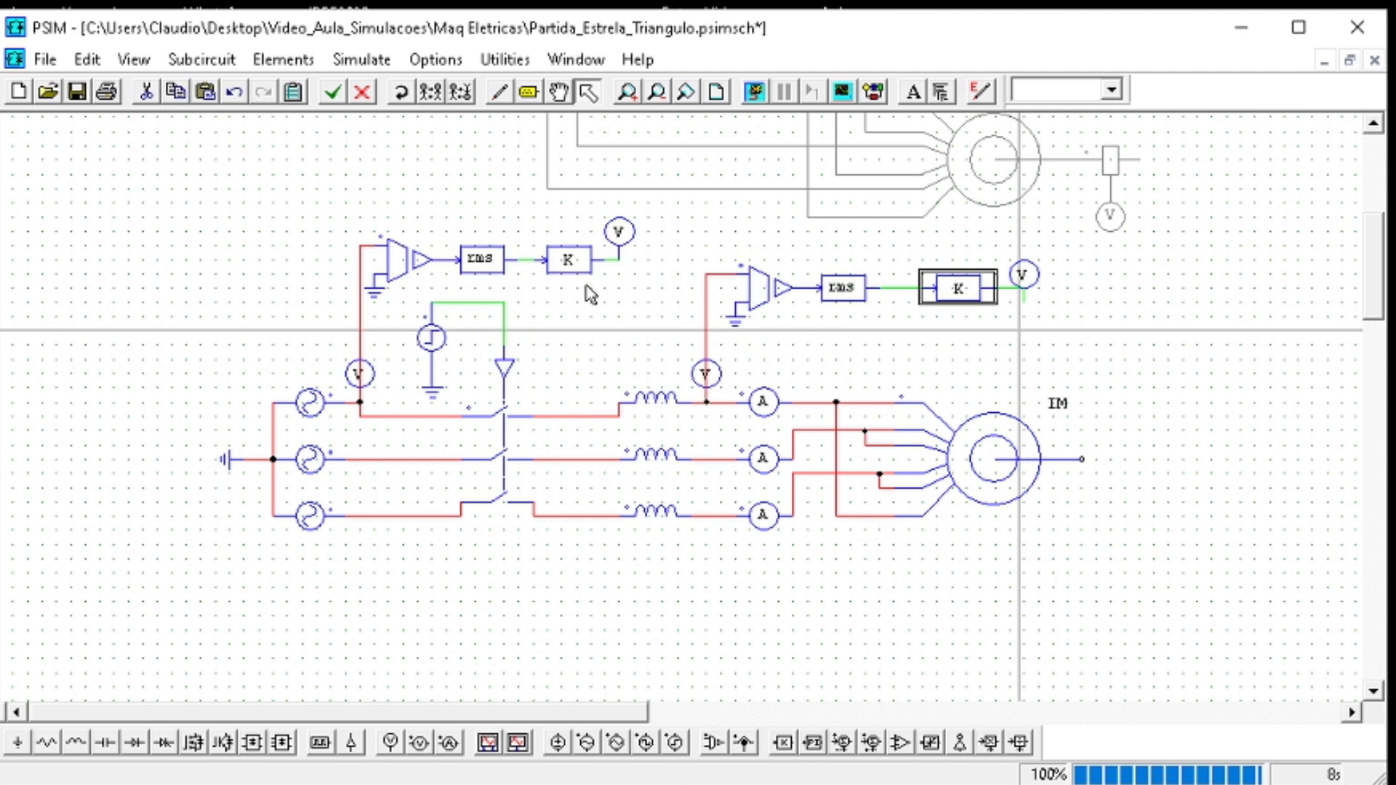
double_click(960, 287)
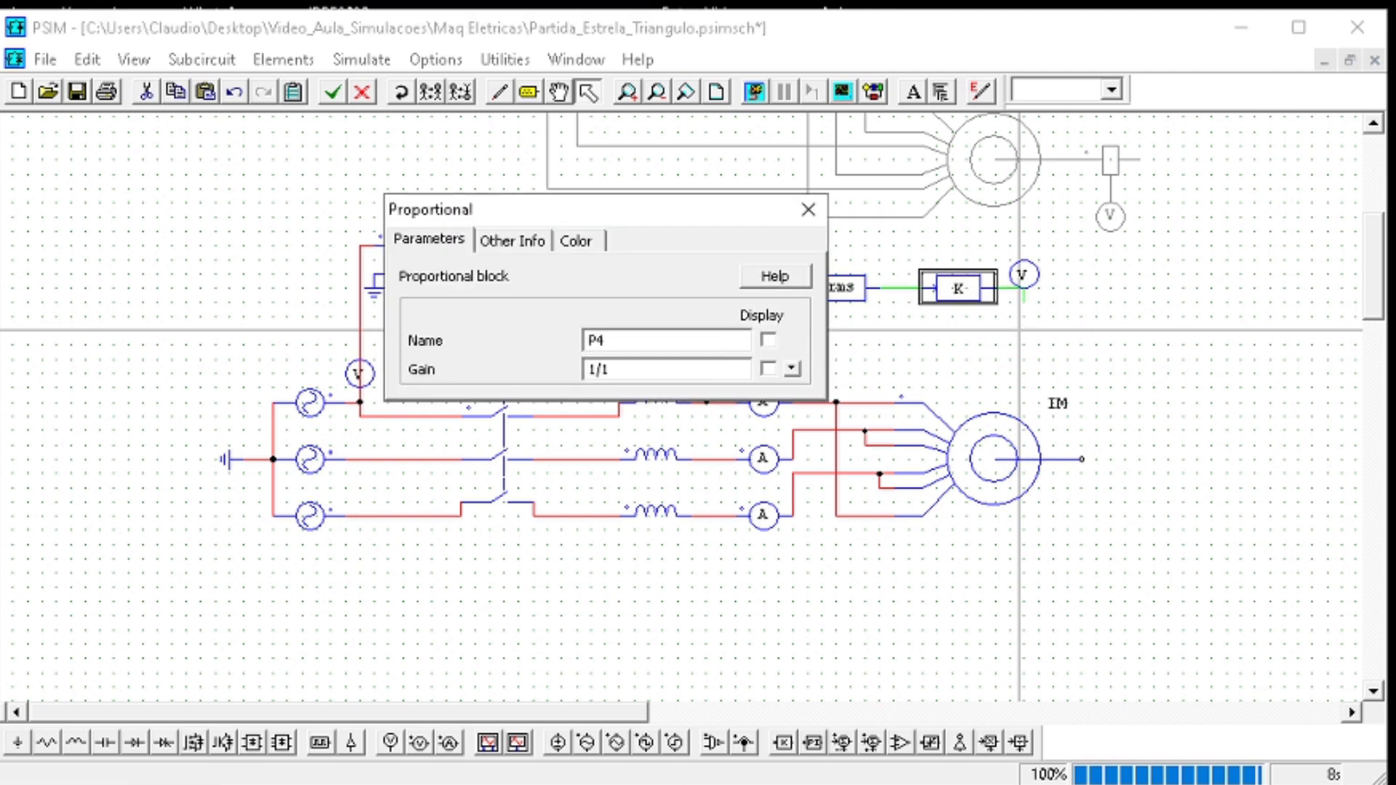
click(808, 210)
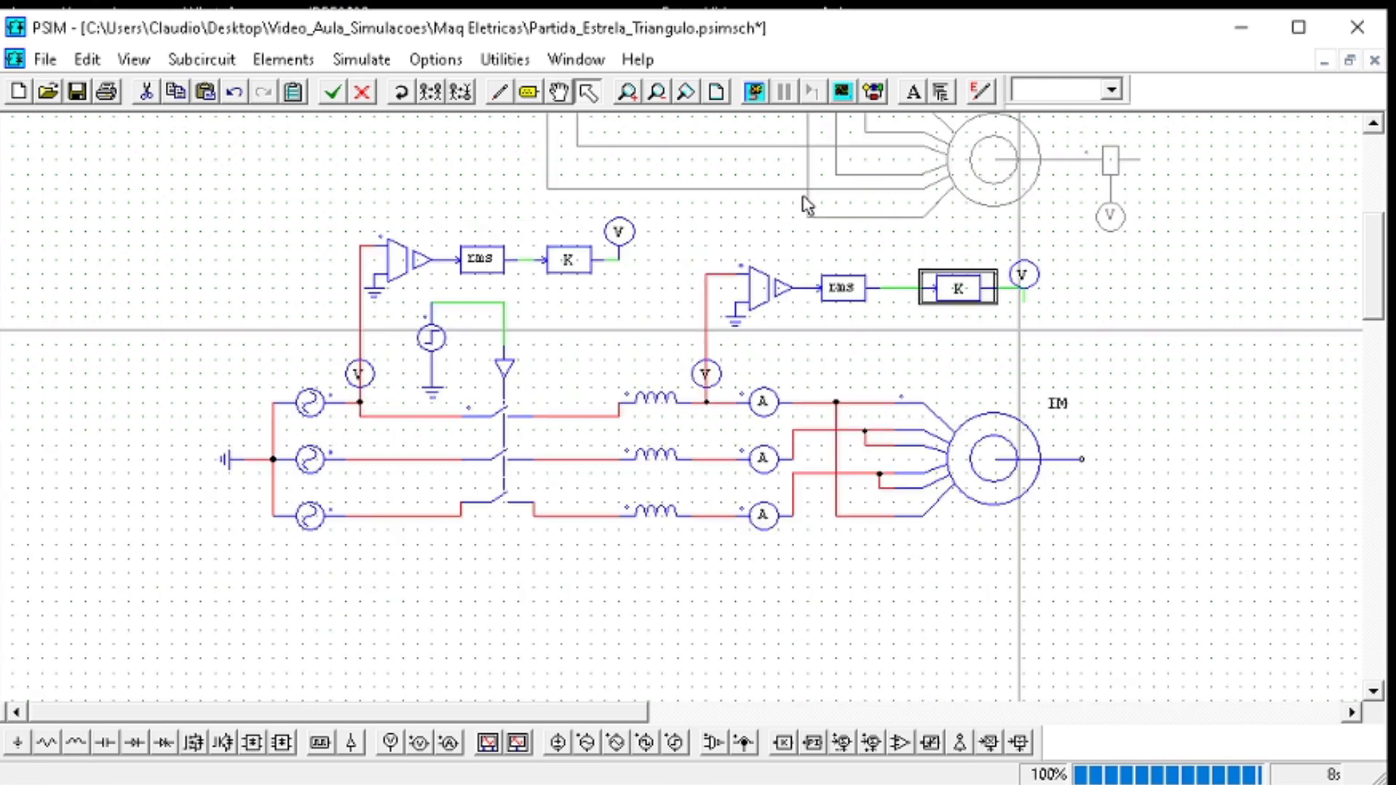
Rerun the simulation, refresh the graphs and zoom into the Vt_rms curve around the motor start at 1 s
click(756, 93)
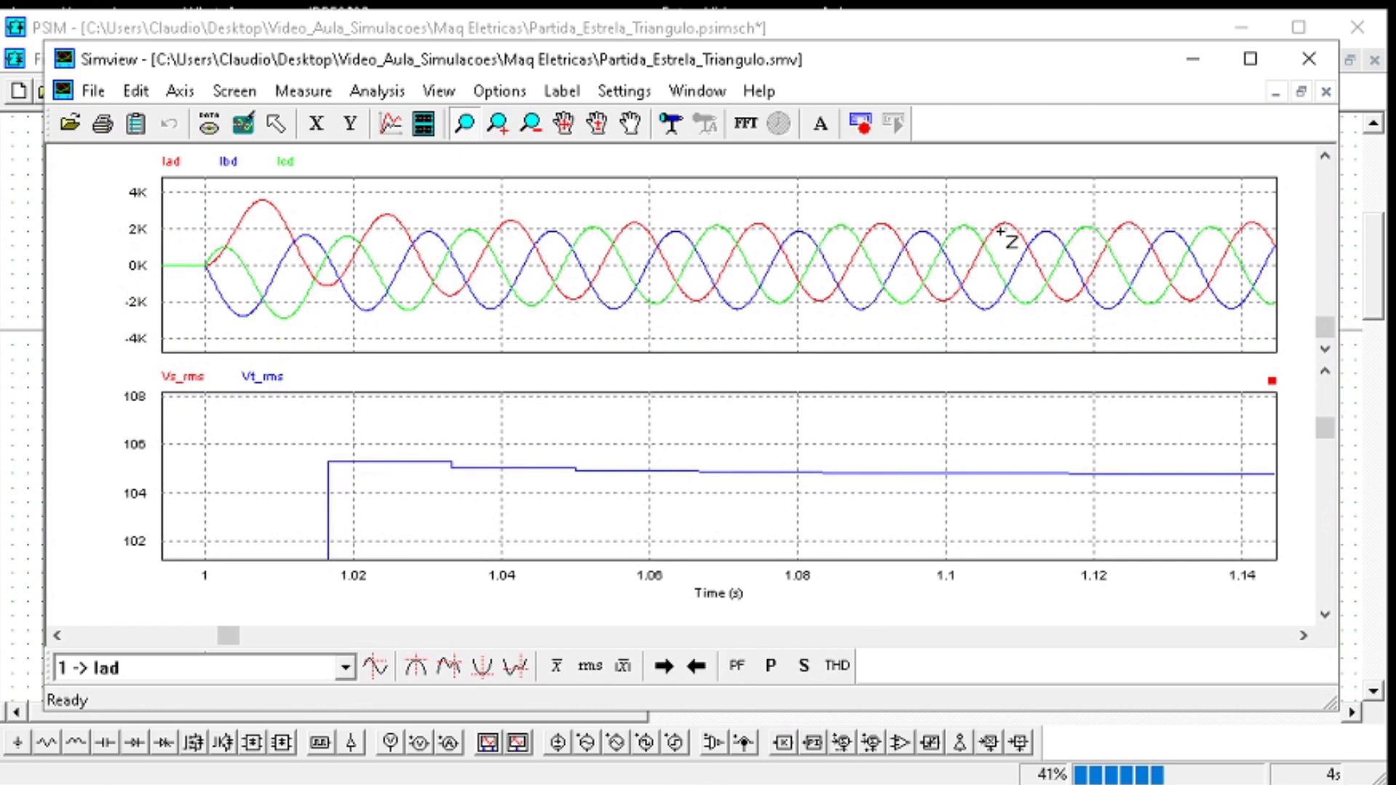
click(243, 127)
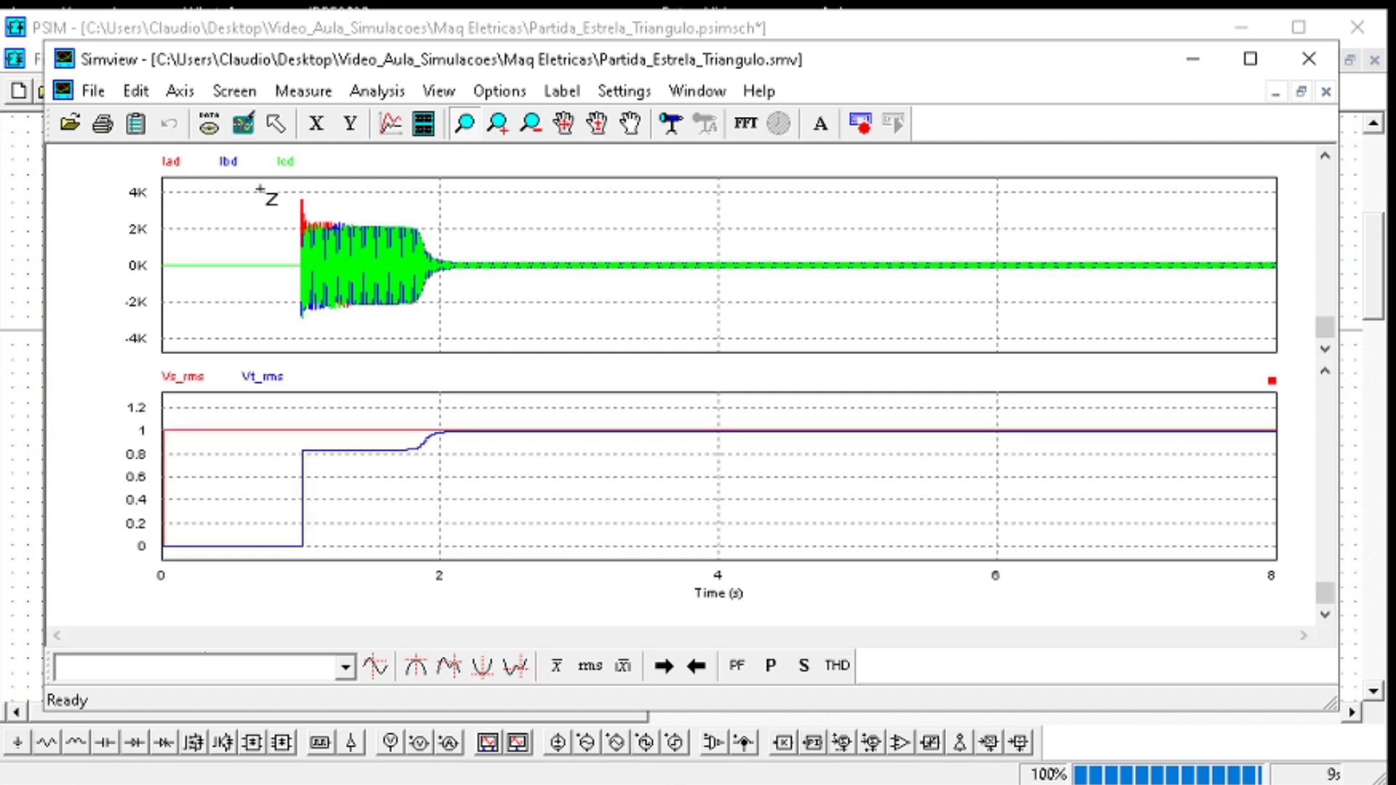
drag(451, 416, 287, 457)
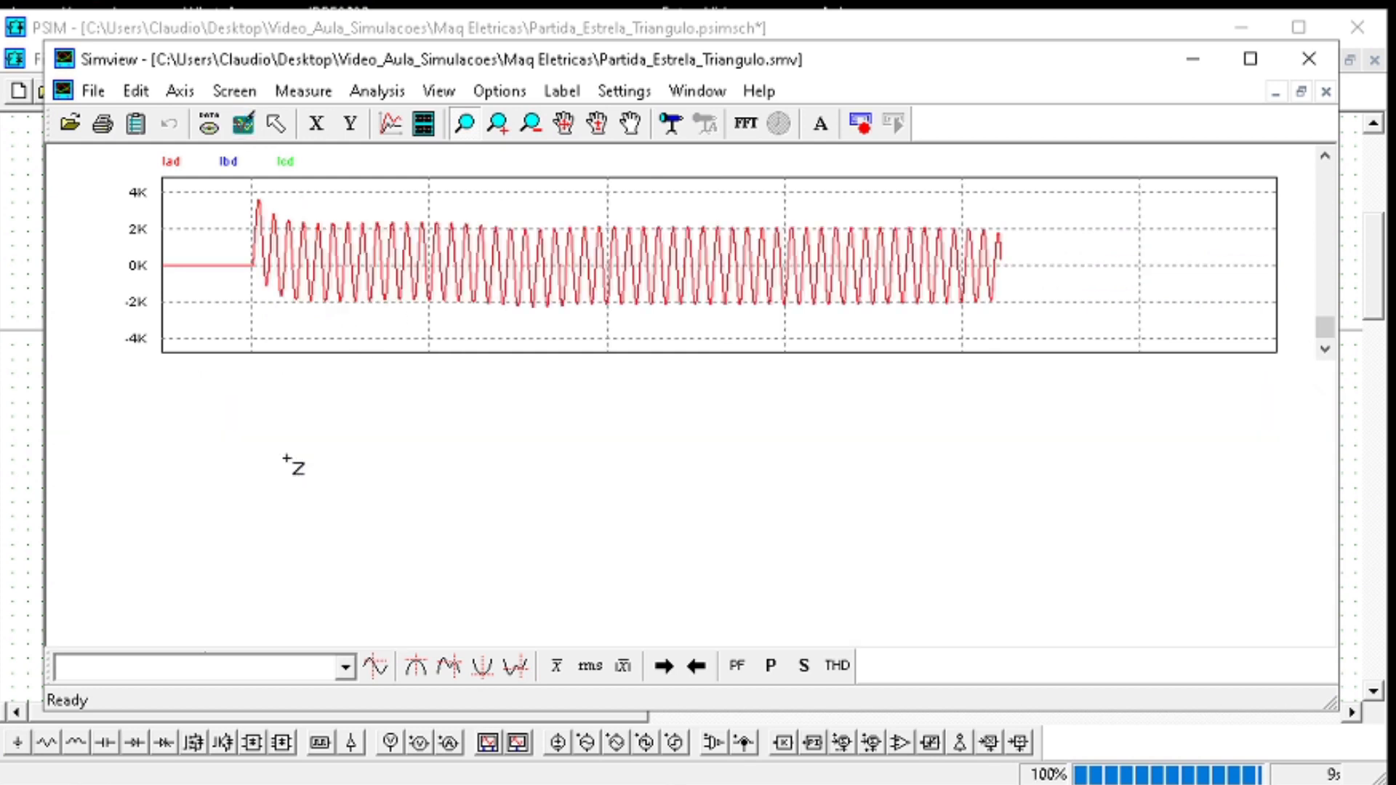
drag(253, 511, 340, 553)
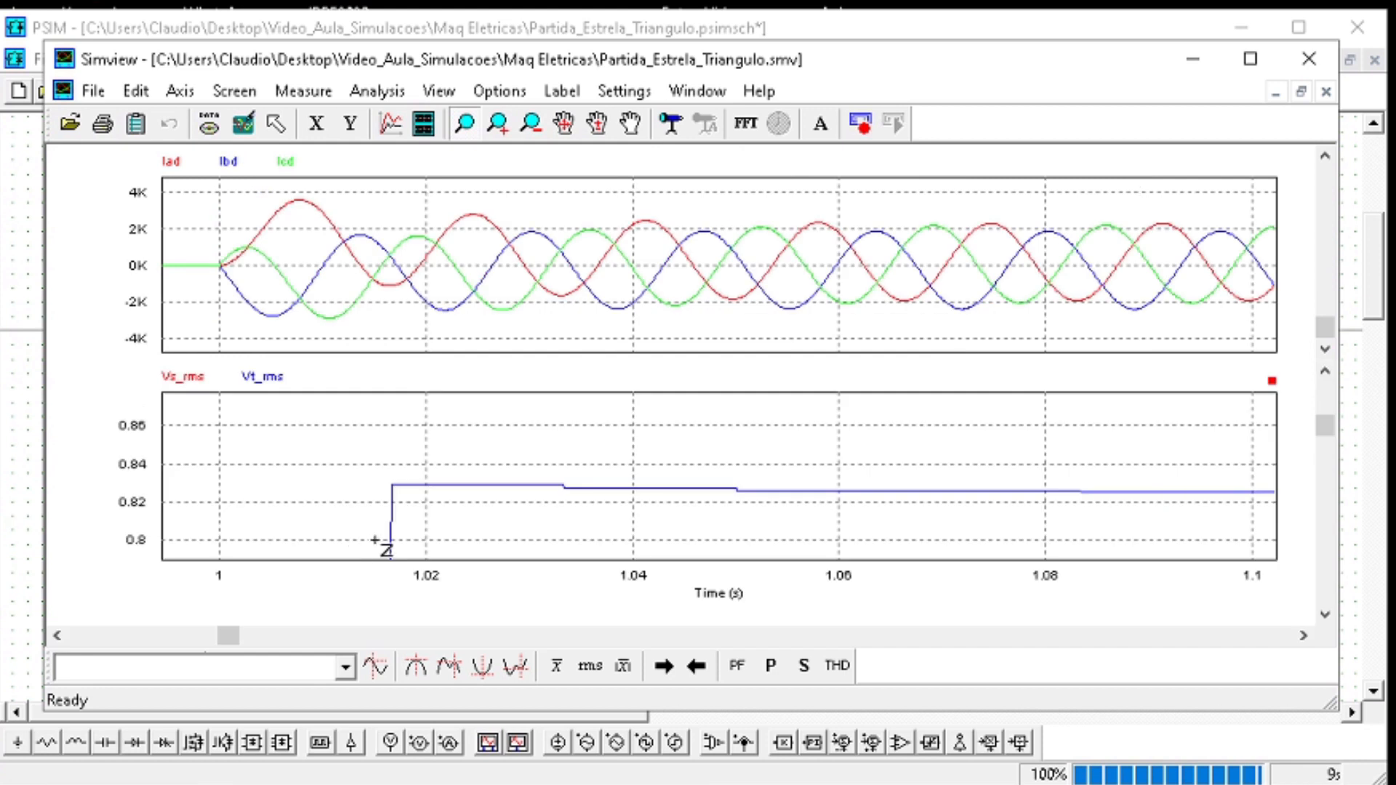
Examine the Vs_rms and Vt_rms curves during motor start-up and in steady state near 3.4 s, restoring the full view each time
click(243, 123)
drag(476, 470, 275, 417)
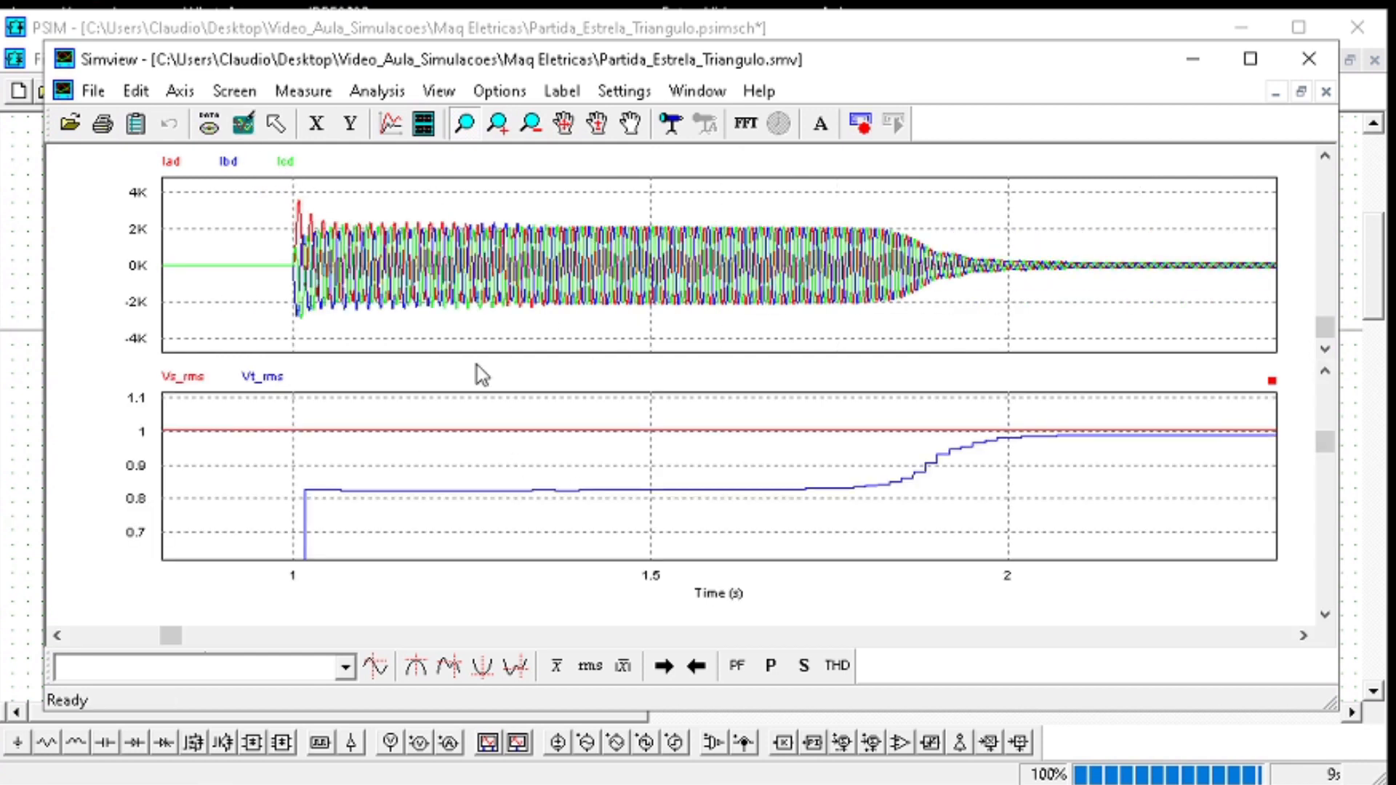
click(243, 124)
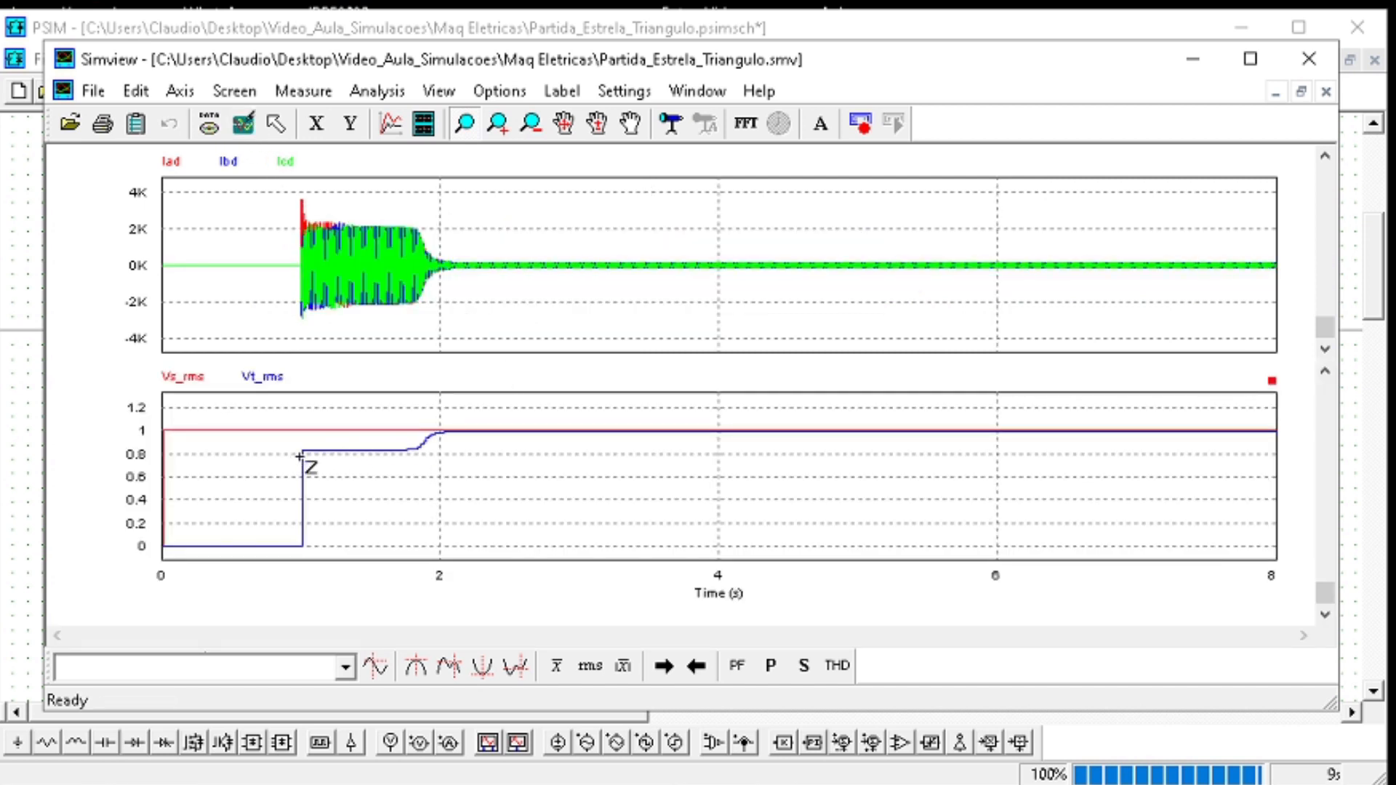
drag(551, 430, 579, 445)
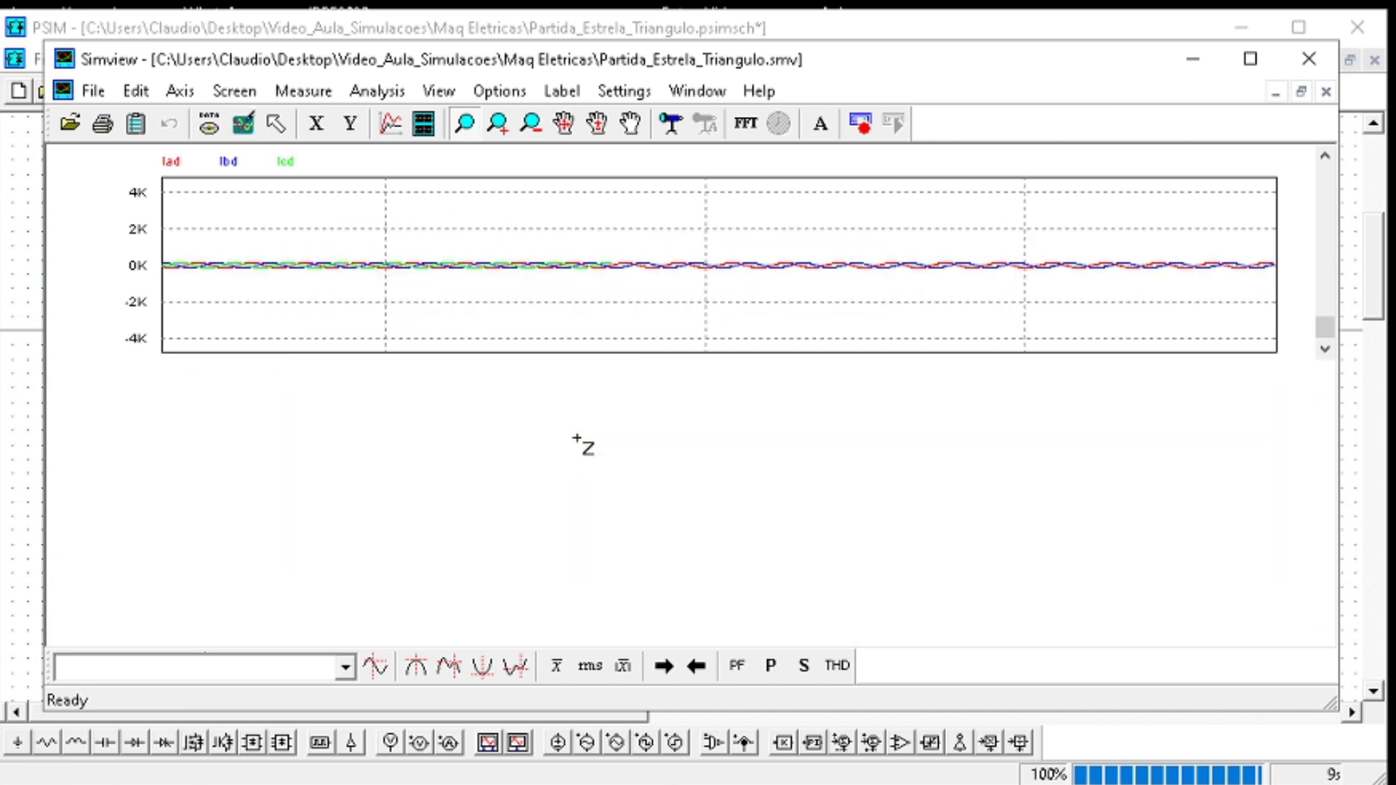
click(243, 124)
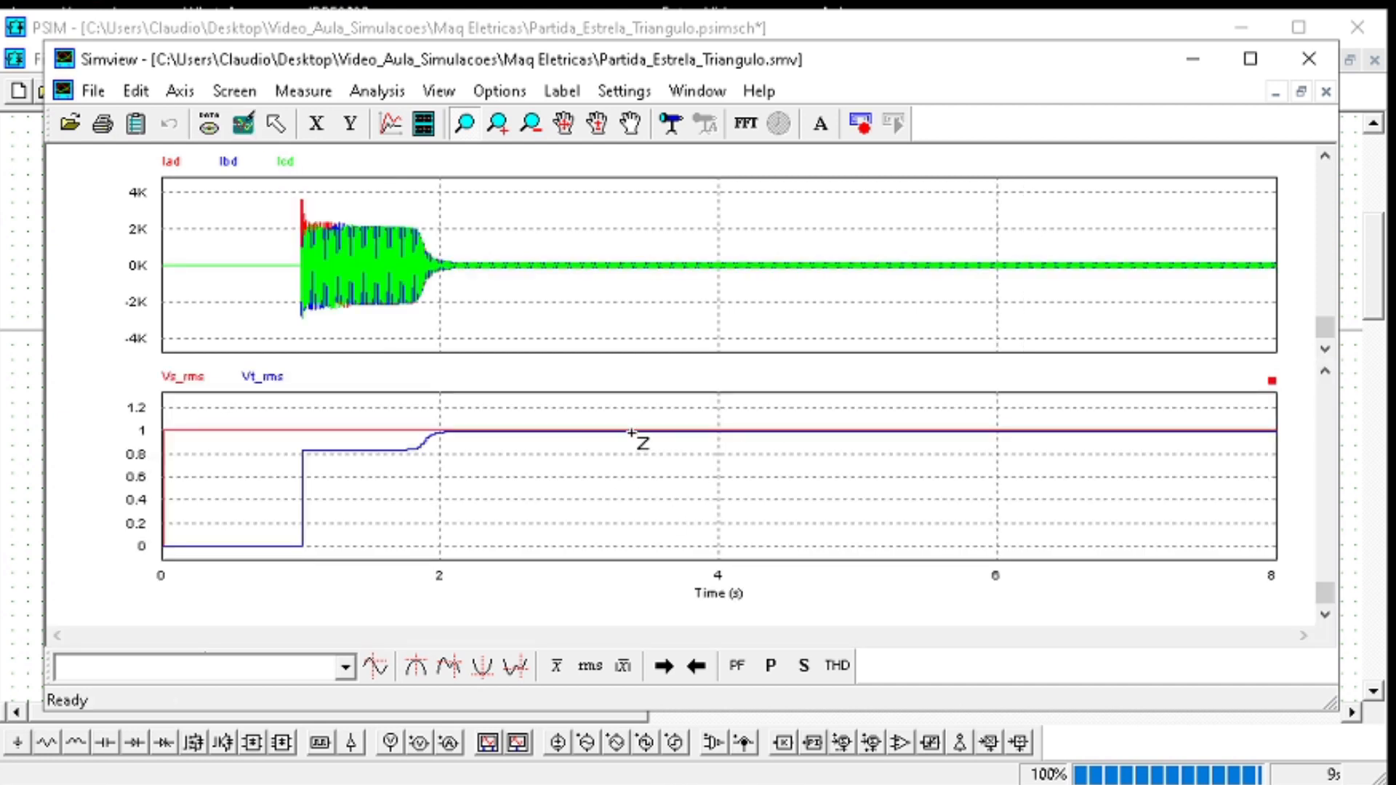
drag(618, 419, 509, 432)
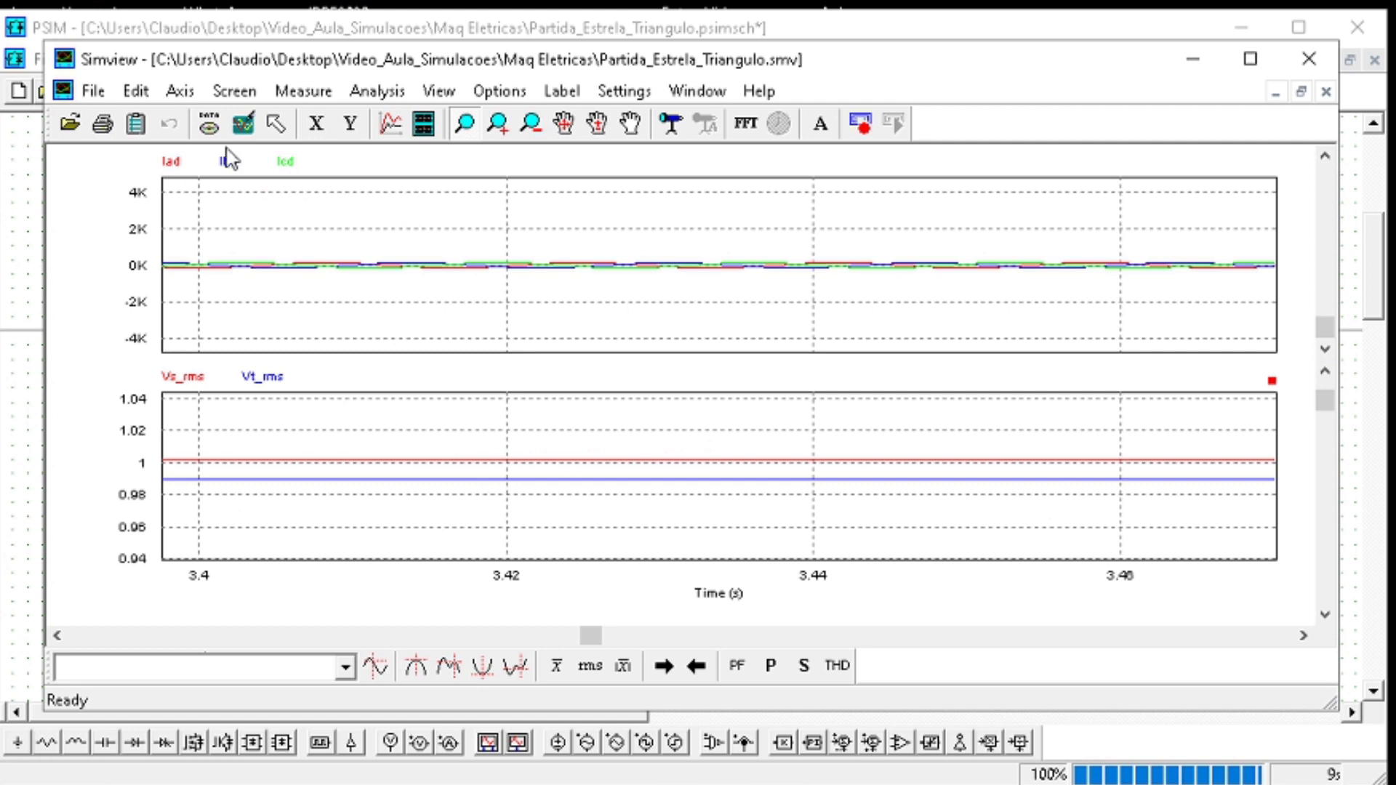
click(242, 123)
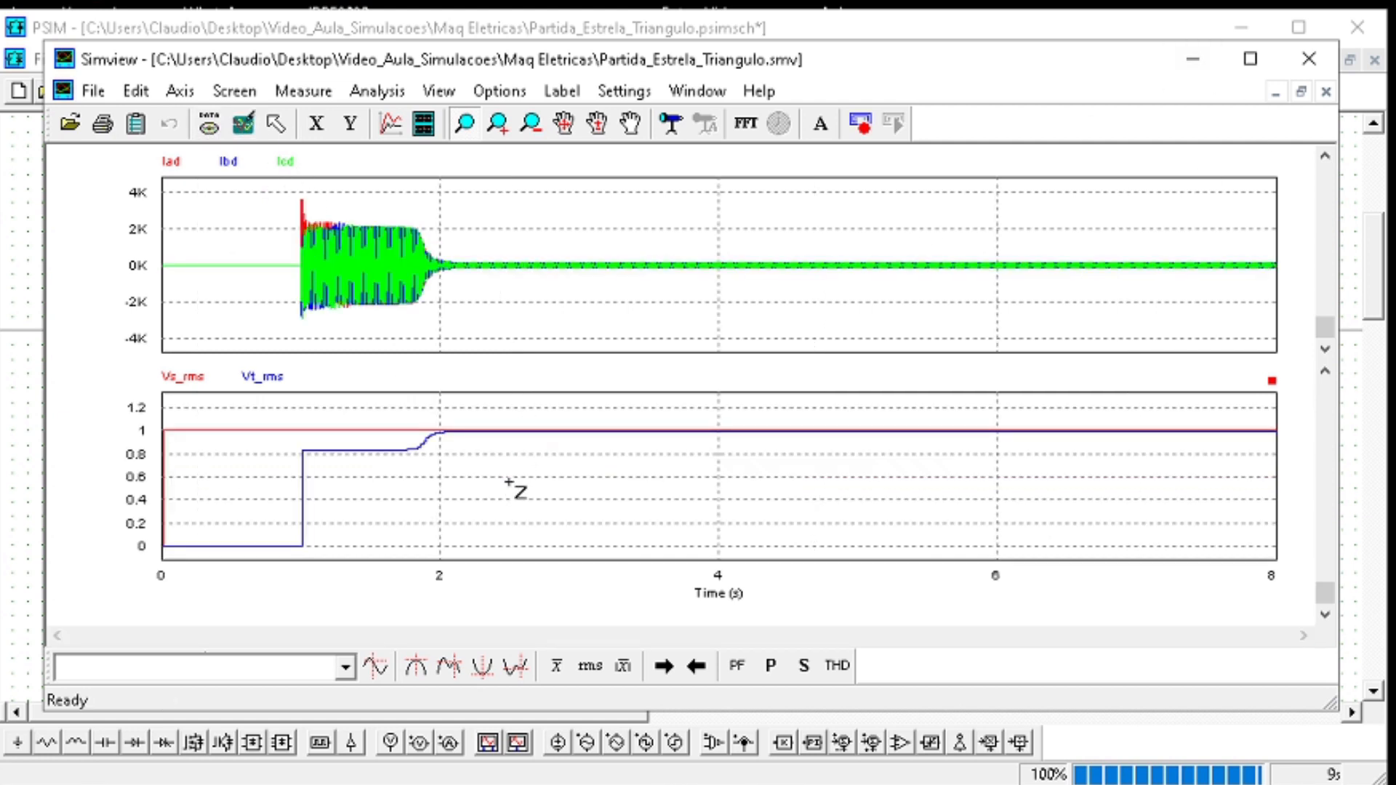
Zoom into the RMS voltages and motor currents around 2 s, restore the full view and close the graph window
drag(412, 365, 472, 488)
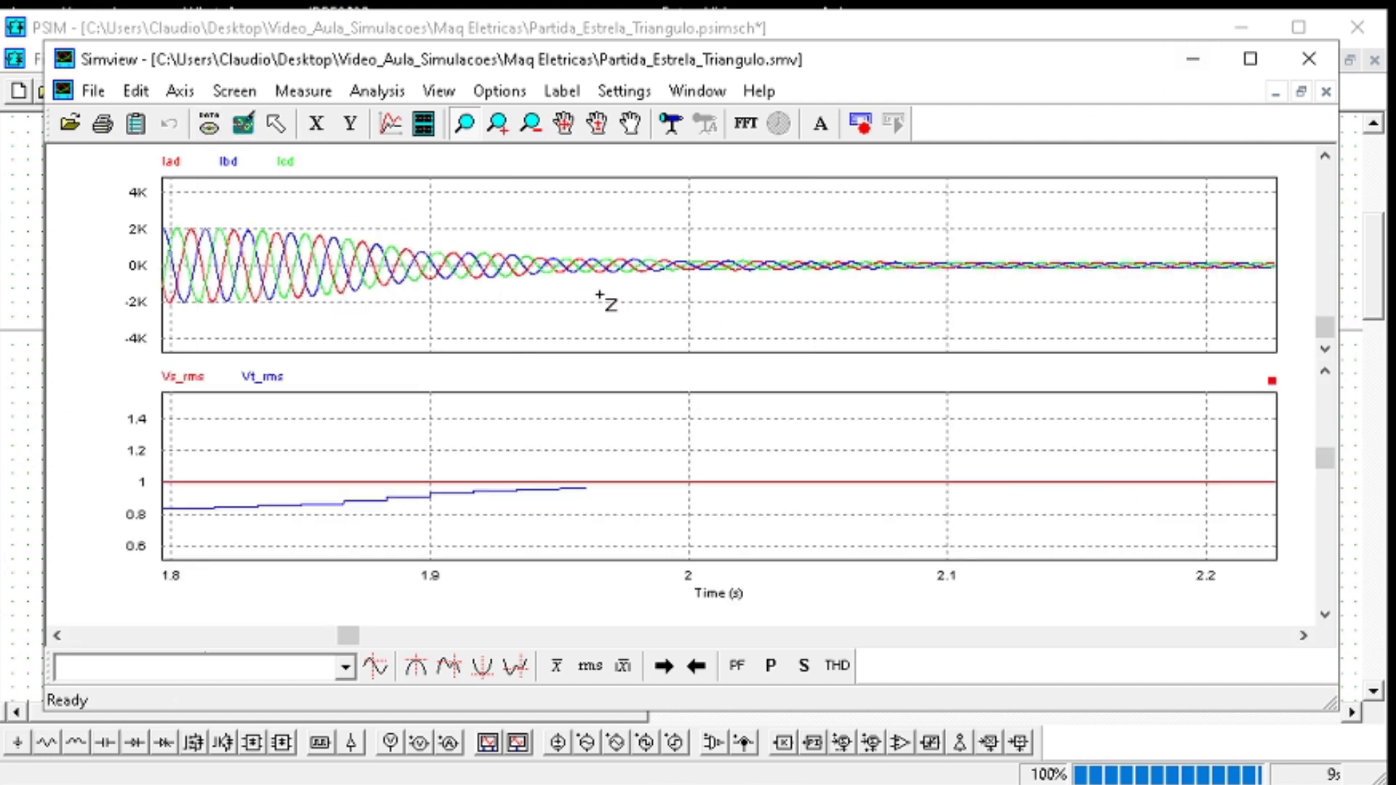
click(244, 127)
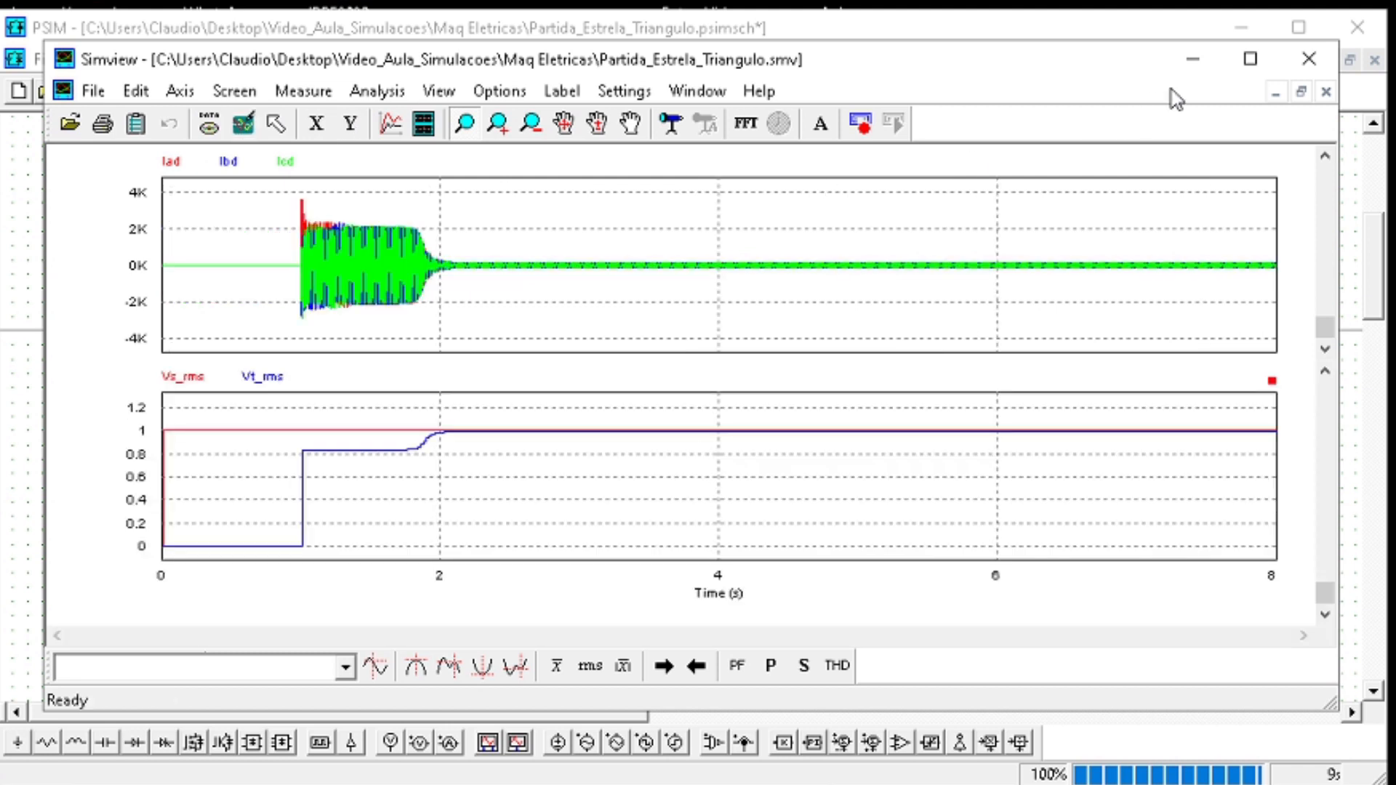
click(1310, 59)
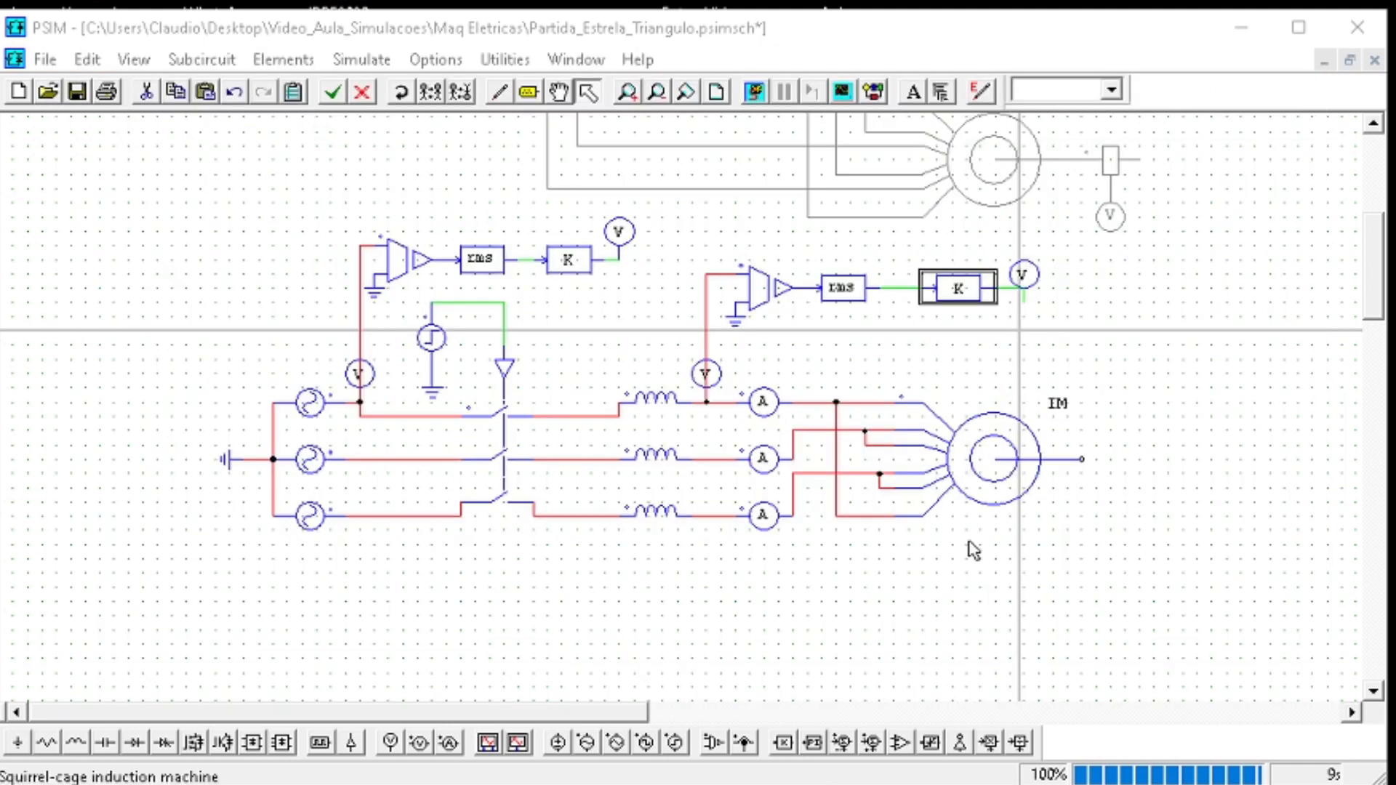
Cut both RMS measurement chains, from voltage sensor to probe, out of the direct-start circuit
scroll(583, 368, up, 3)
scroll(618, 486, down, 3)
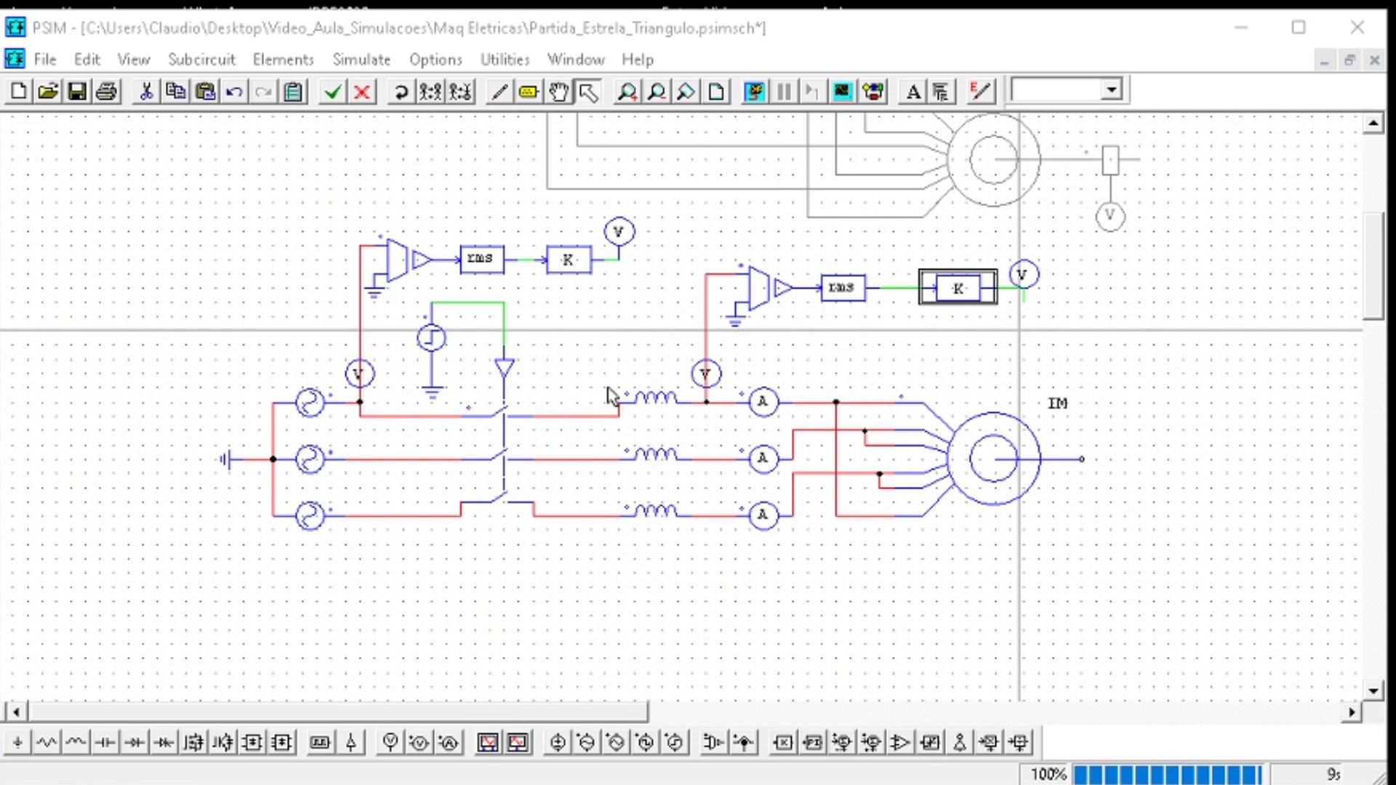
scroll(947, 368, up, 5)
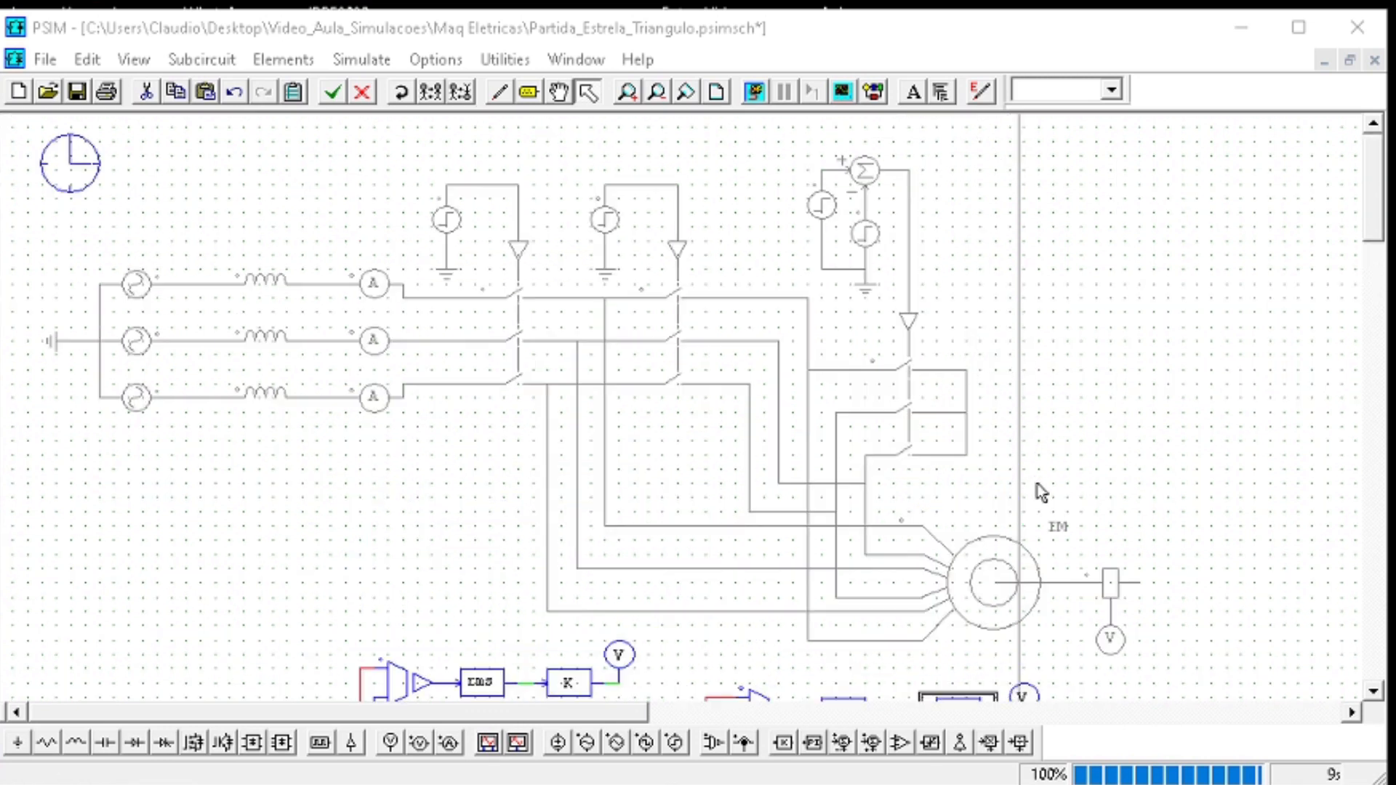
scroll(1042, 491, down, 3)
drag(1047, 555, 260, 426)
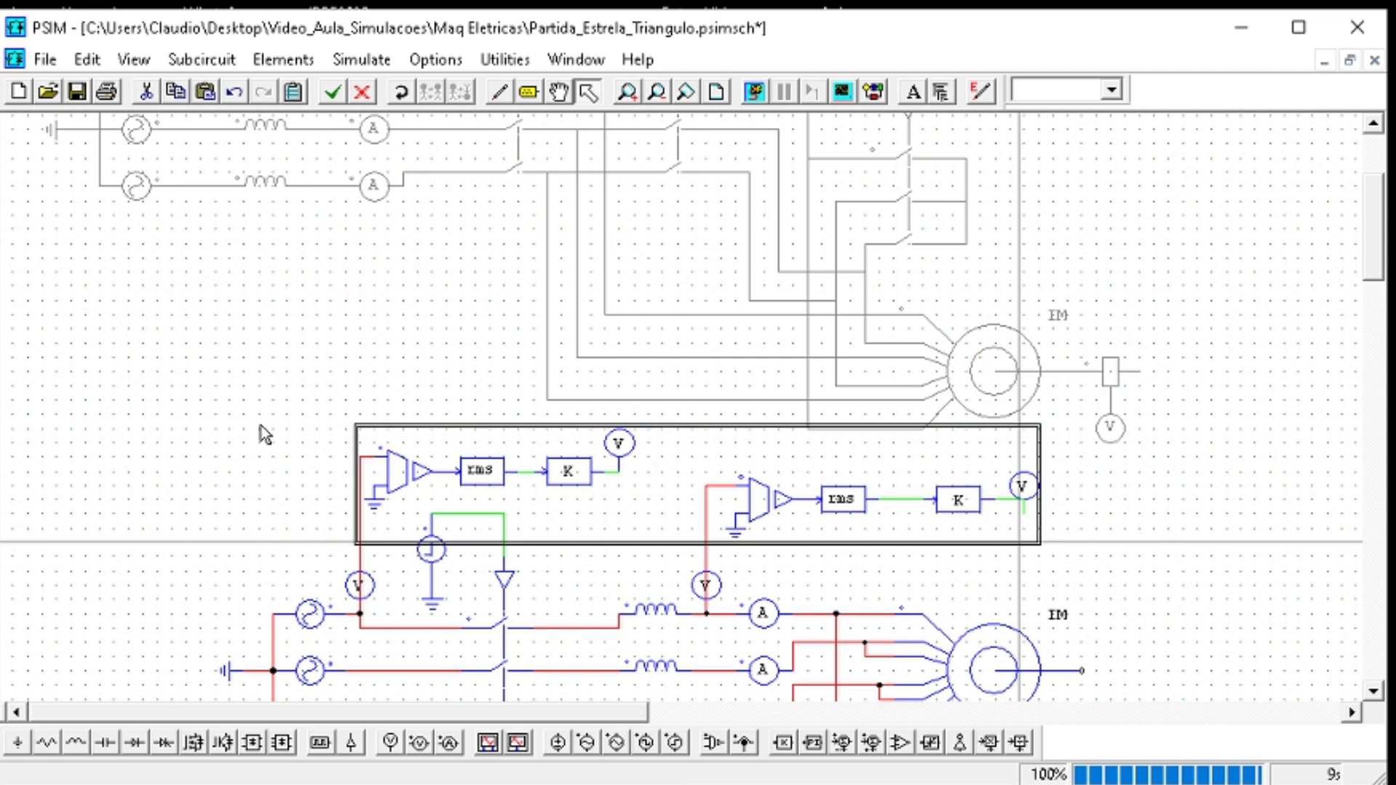
key(Delete)
Disable the entire remaining direct-start circuit with its sources, switch, inductors and motor
scroll(582, 513, down, 3)
drag(1164, 579, 178, 225)
right_click(739, 406)
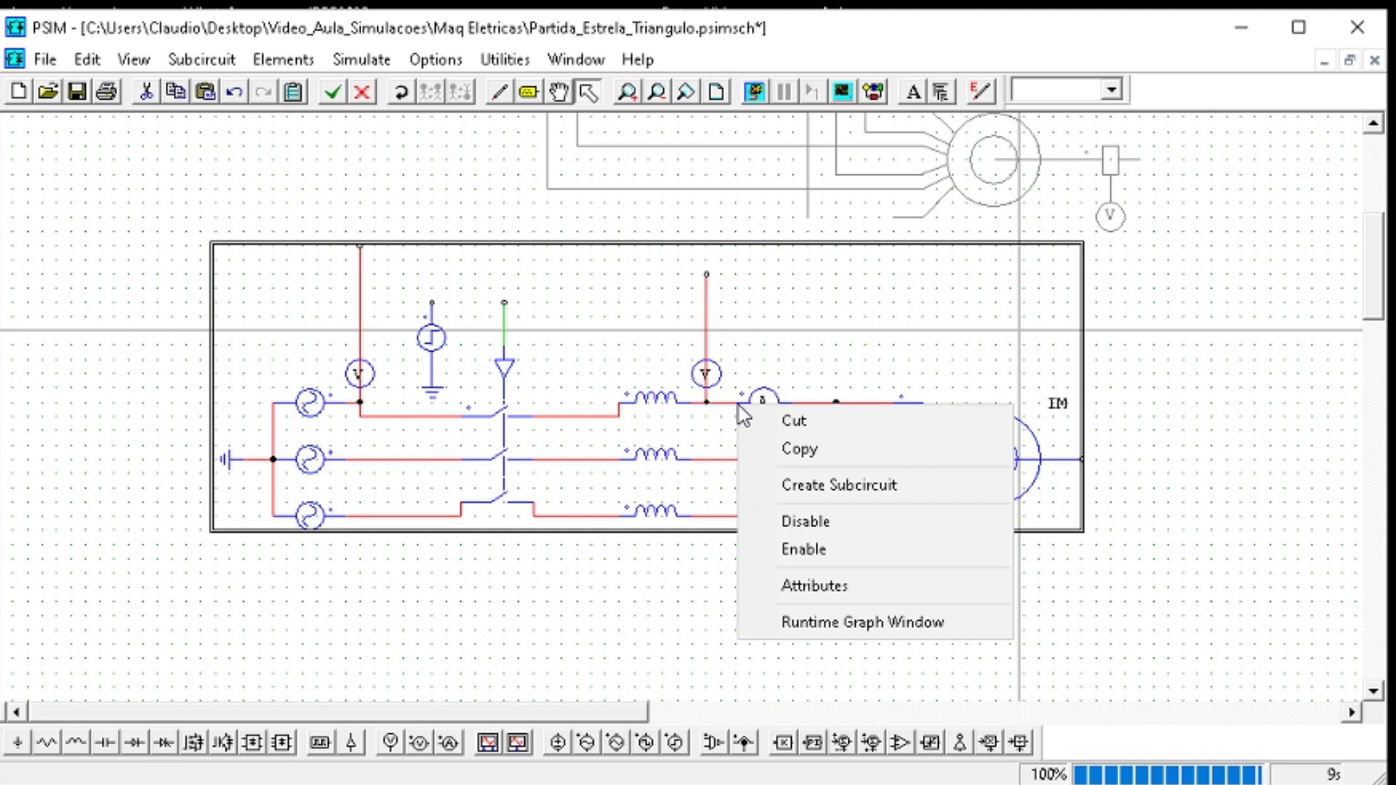
click(813, 522)
Paste the cut RMS measurement chains in the empty area beside the star-delta starting circuit
scroll(836, 483, up, 3)
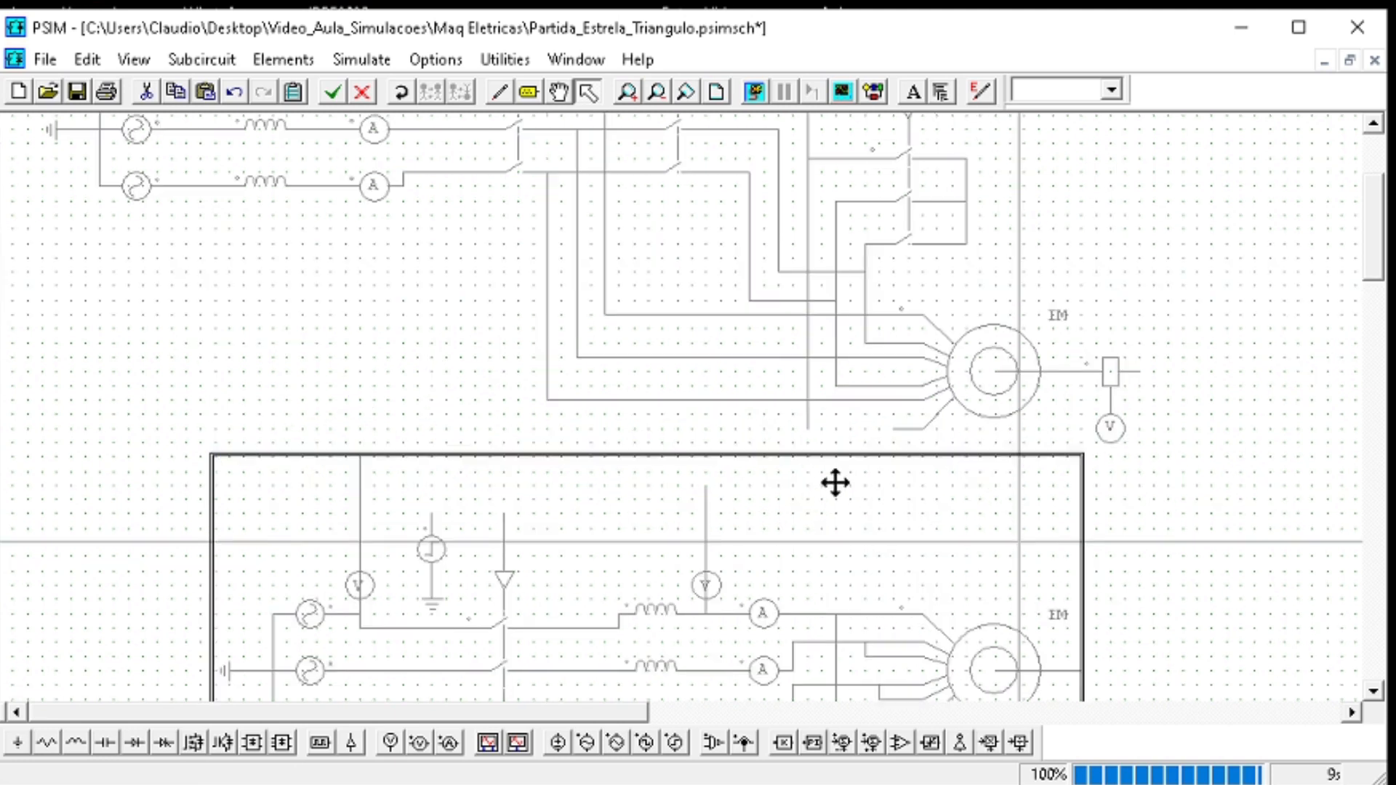
scroll(835, 483, up, 3)
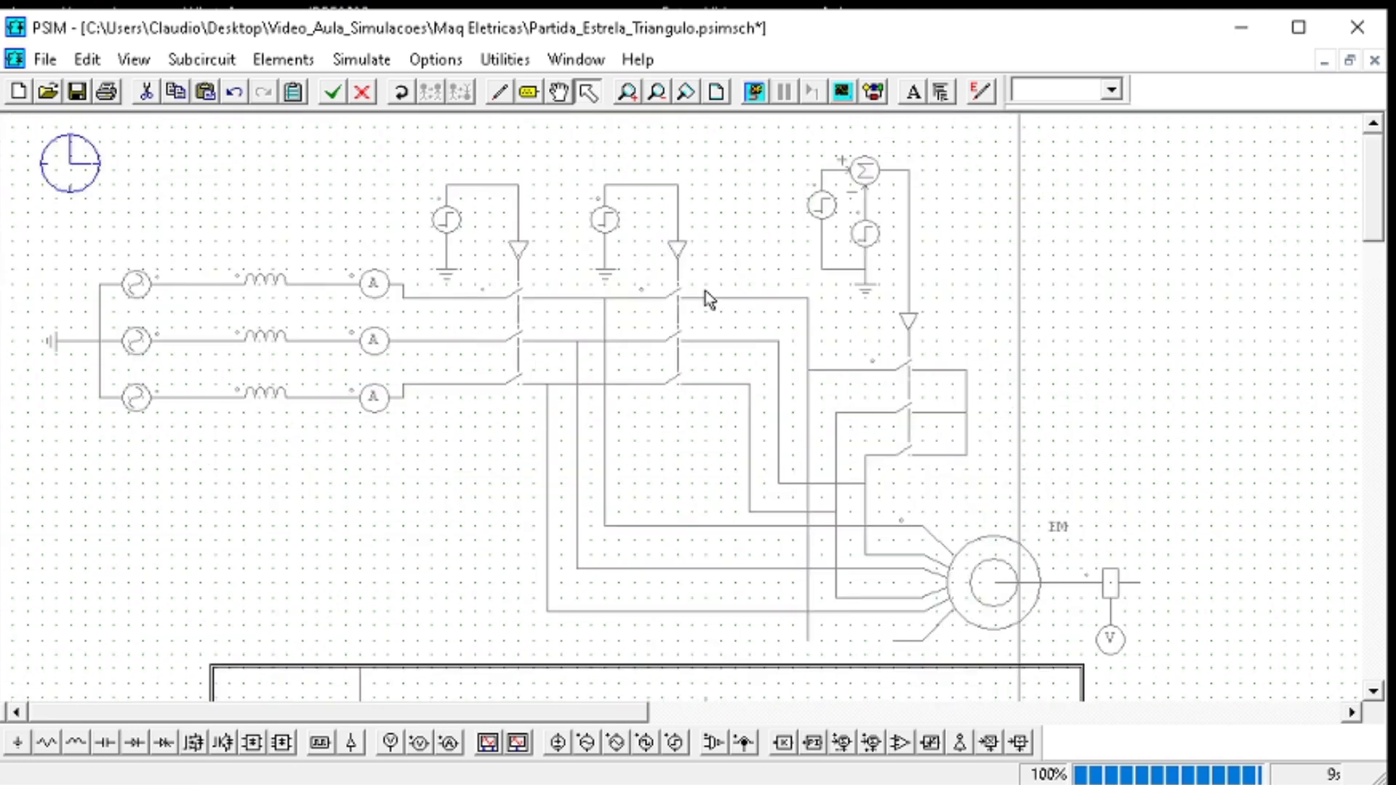
click(983, 272)
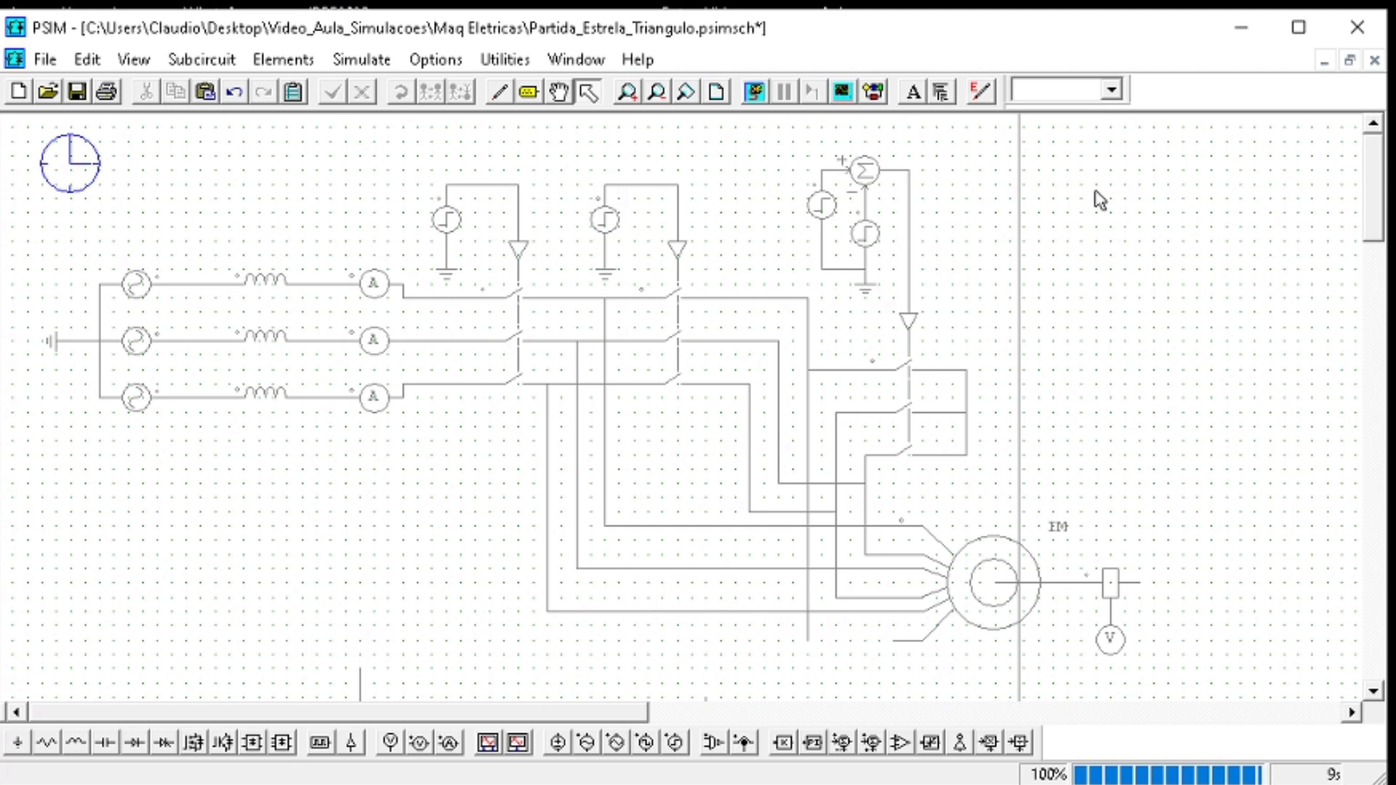
key(ctrl+v)
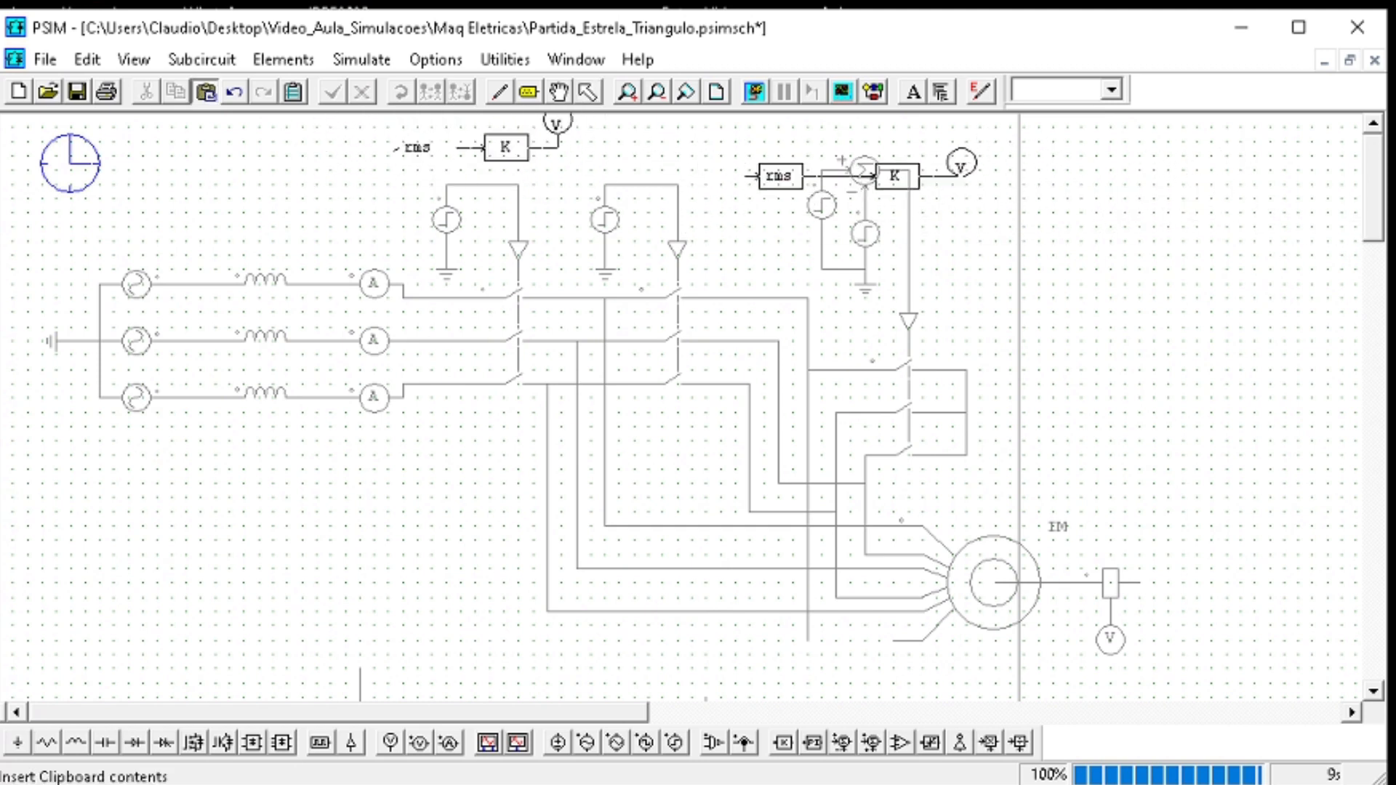
click(1313, 227)
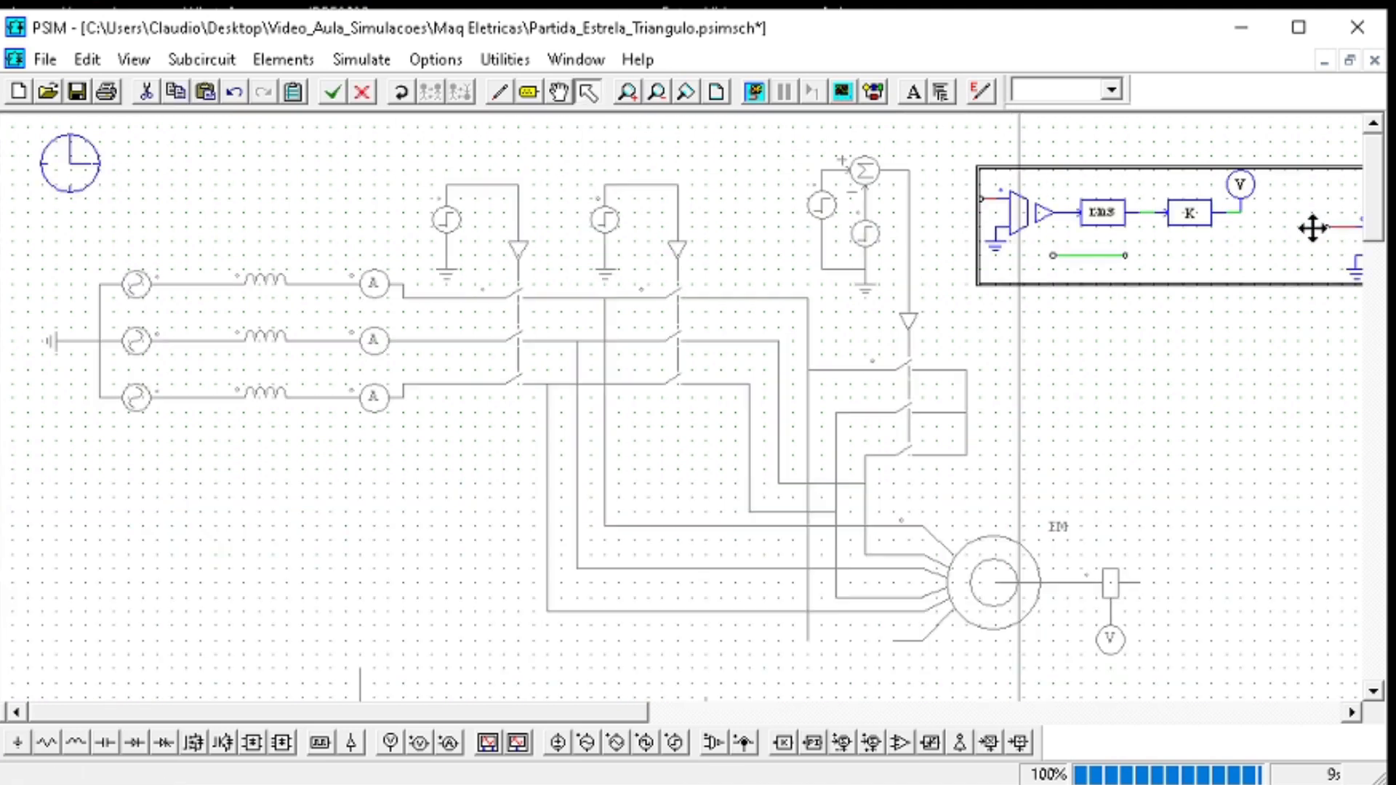
scroll(1127, 426, down, 3)
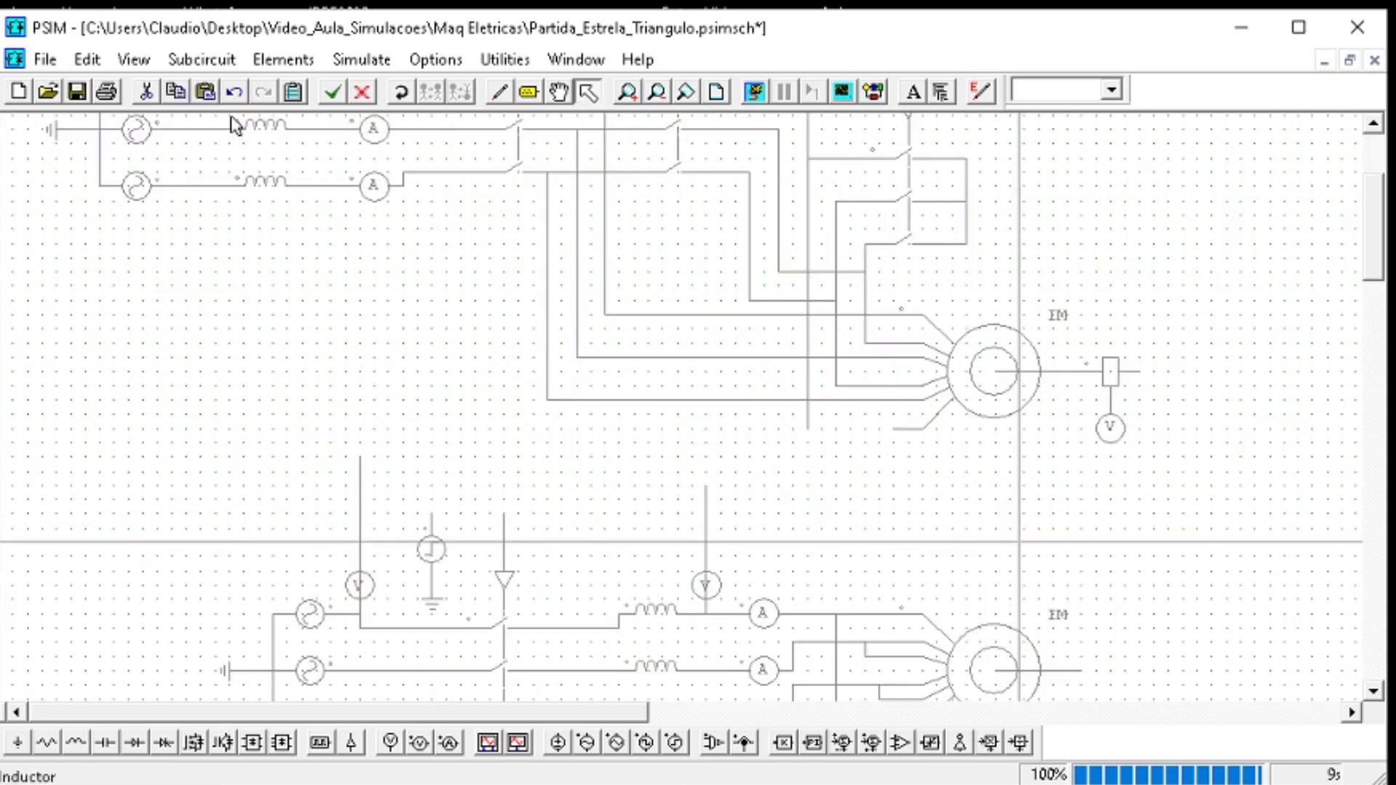
scroll(1084, 436, up, 3)
click(1174, 695)
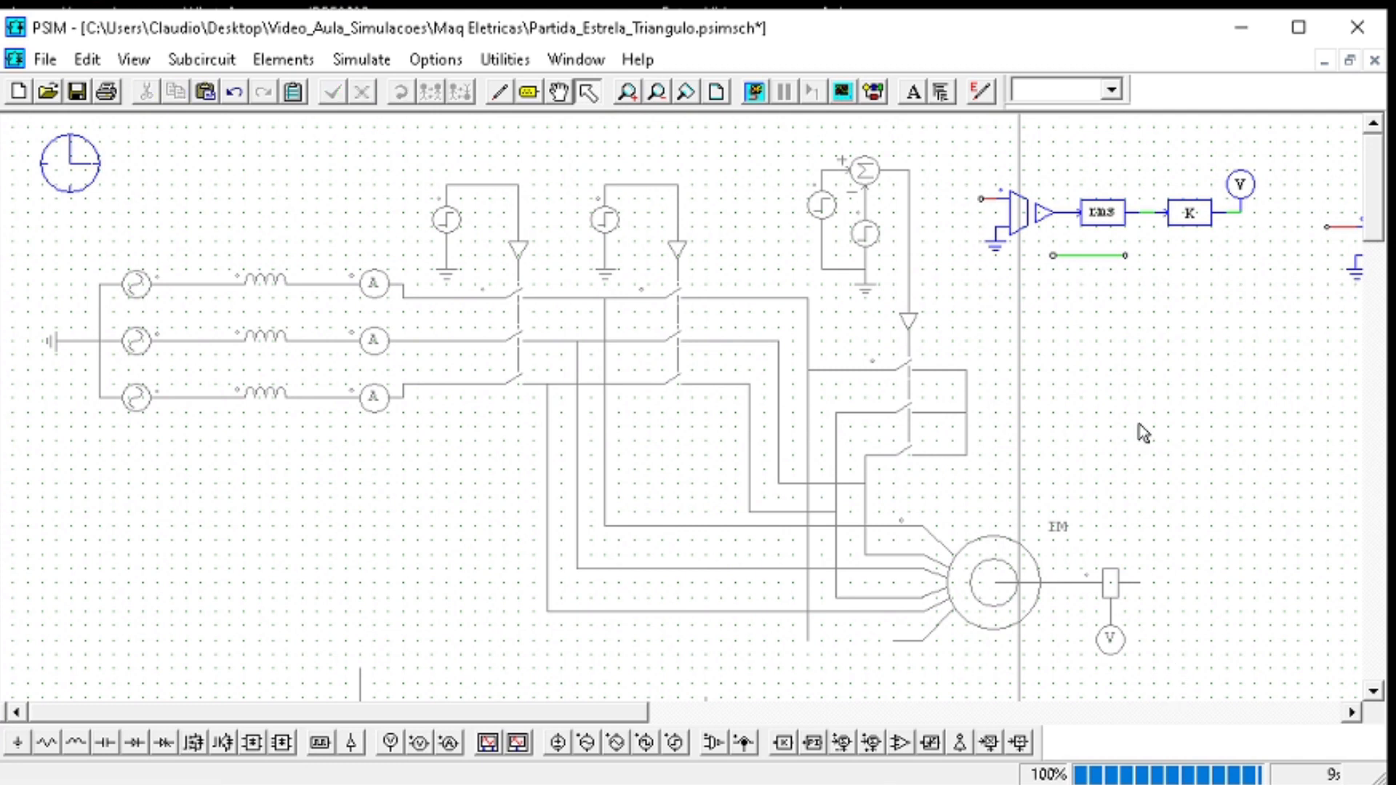
Shift the whole star-delta circuit down a little to free space above its sources
drag(1197, 683, 15, 115)
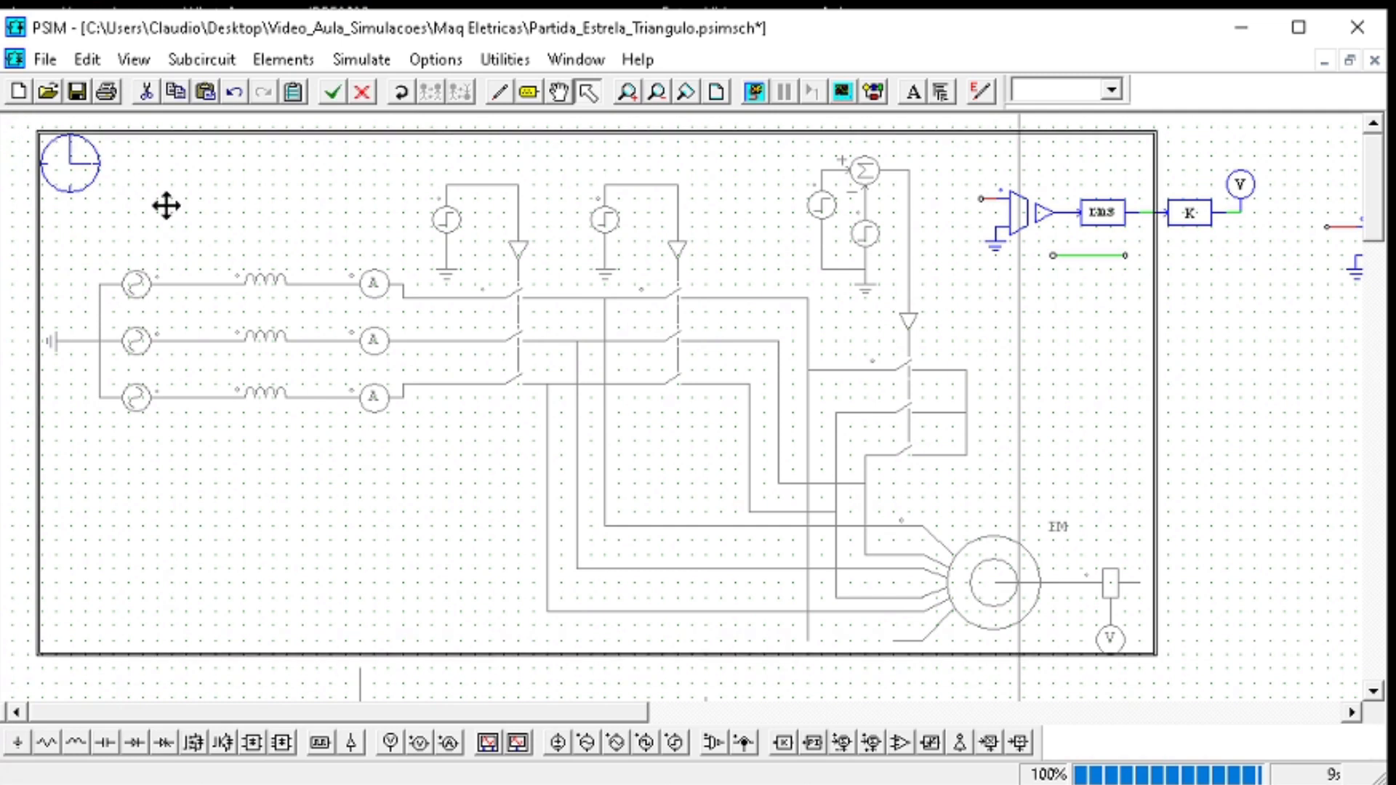
drag(527, 271, 511, 324)
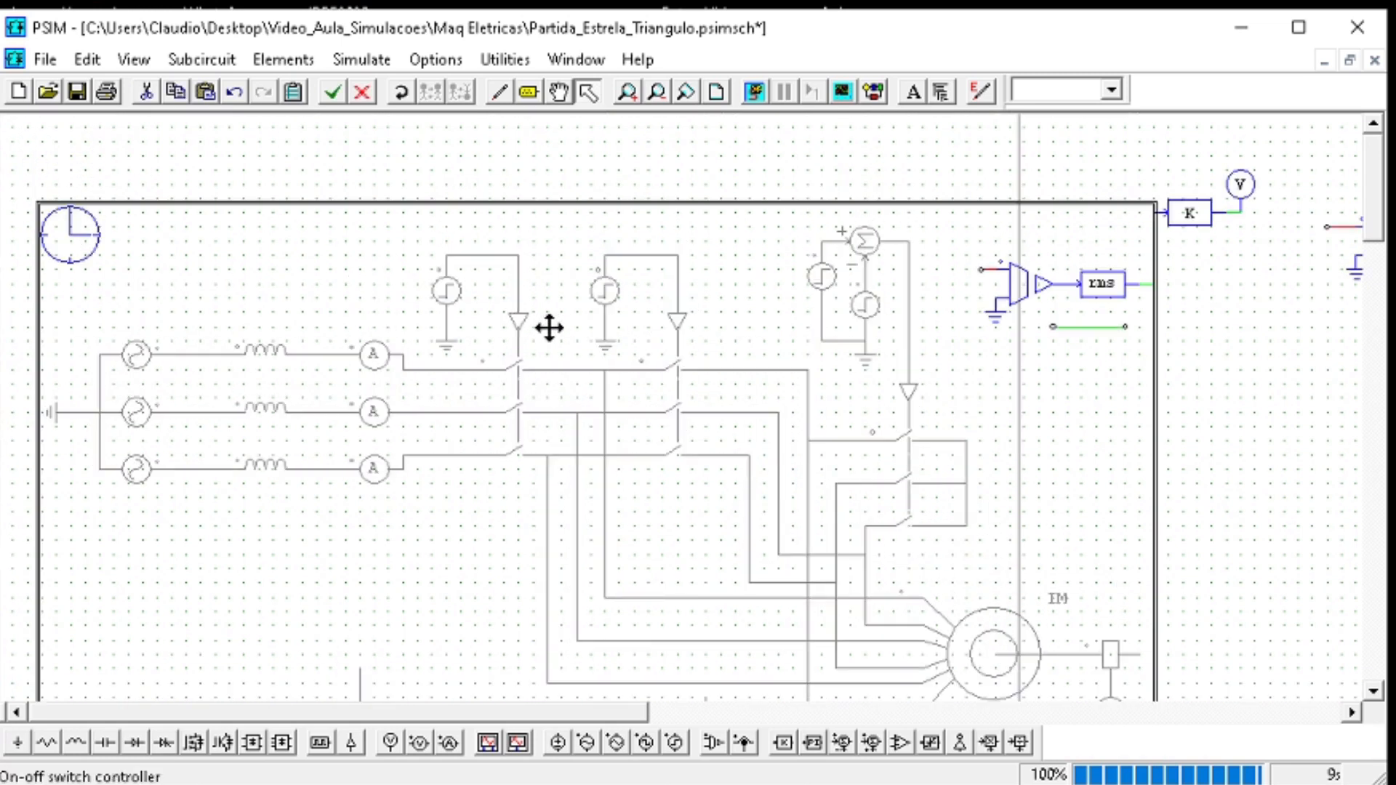
click(1165, 368)
Realign the displaced part of the first RMS chain with its proportional block and move the whole chain above the star-delta circuit's line inductors
drag(974, 251, 1157, 328)
drag(1100, 287, 1097, 212)
click(1251, 293)
drag(1277, 272, 944, 146)
drag(1088, 212, 373, 204)
Draw the missing wire between the outer vertical line and the lowest winding terminal of the star-delta circuit's motor
click(499, 92)
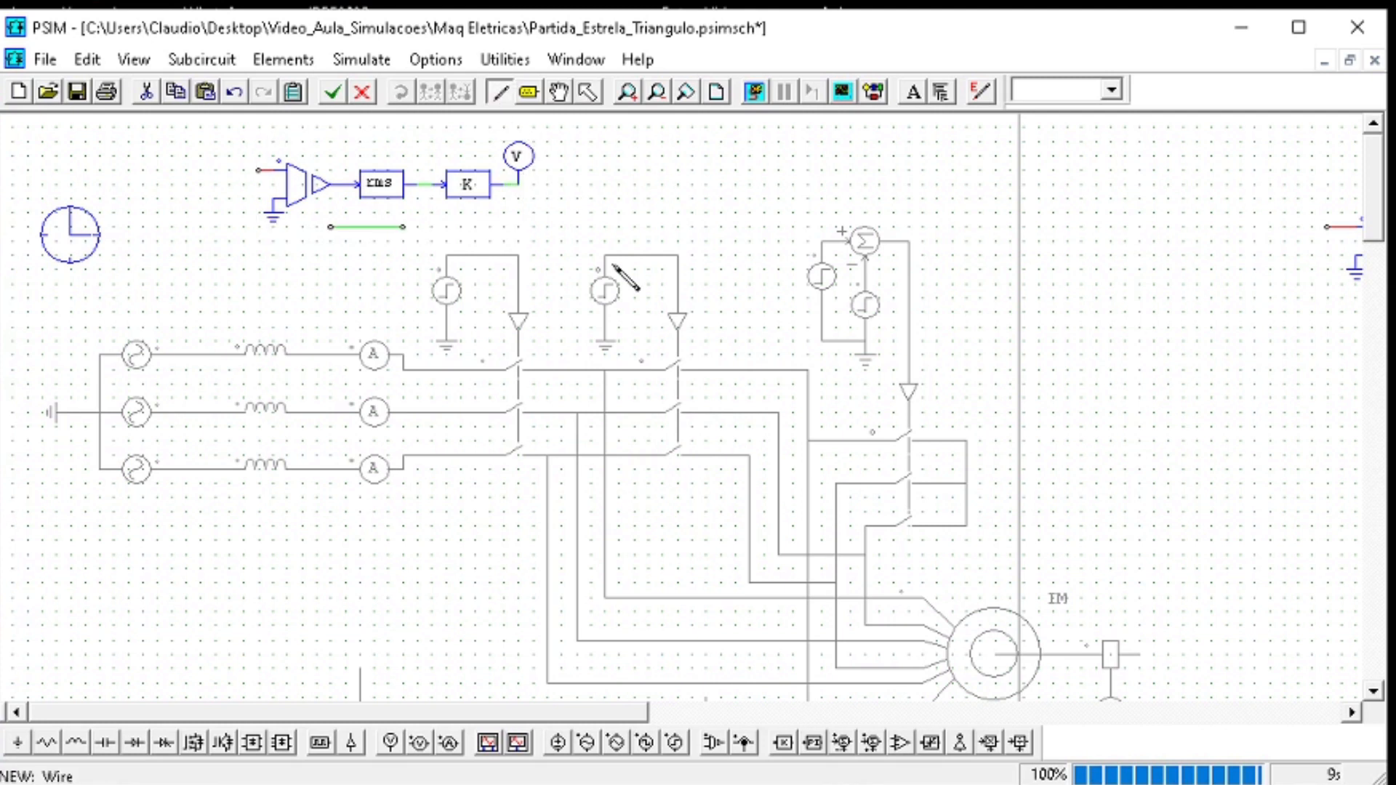
scroll(772, 552, down, 3)
drag(809, 499, 889, 500)
key(Escape)
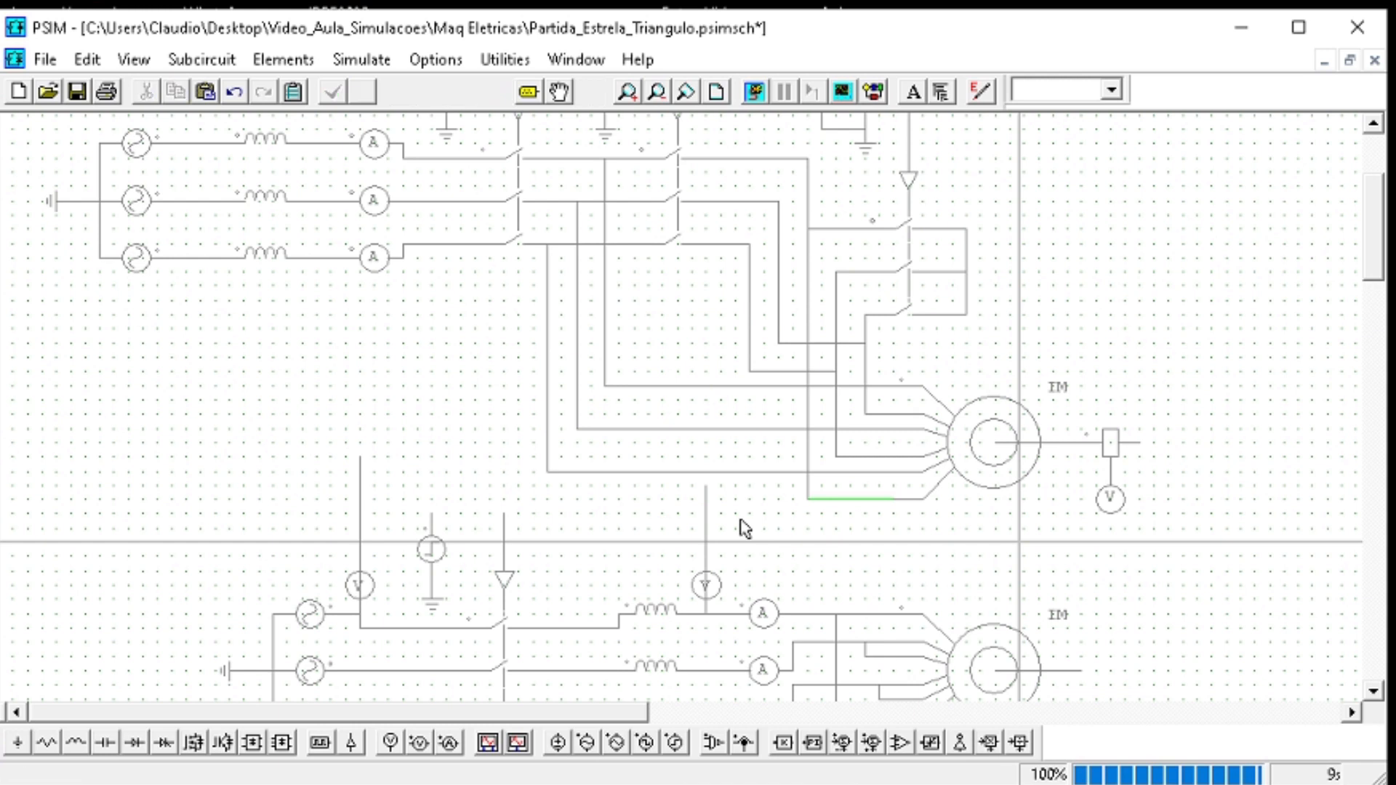
Enable the motor section of the star-delta circuit, including the star switch, its connecting wires, the shaft load and speed probe
scroll(742, 526, up, 3)
scroll(893, 646, down, 3)
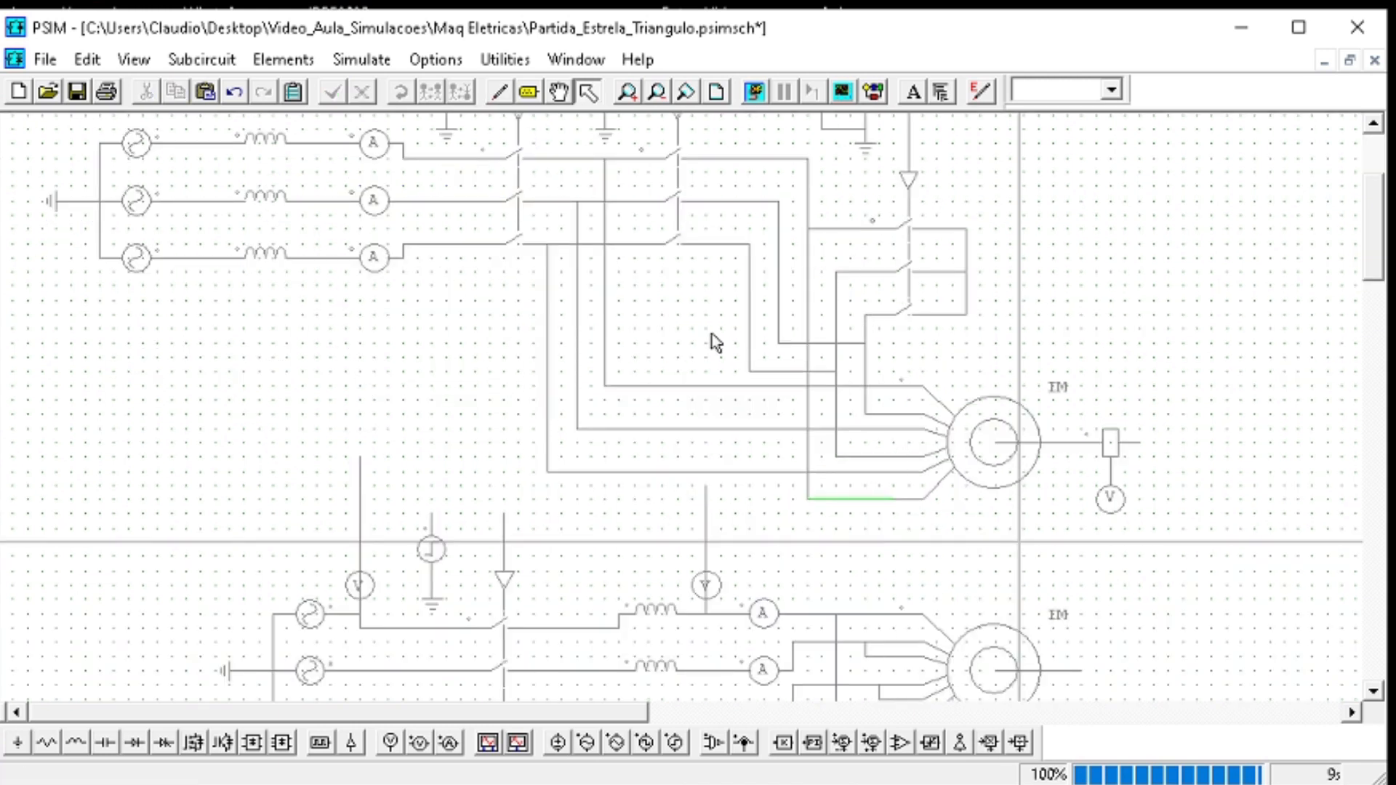
scroll(1302, 553, up, 3)
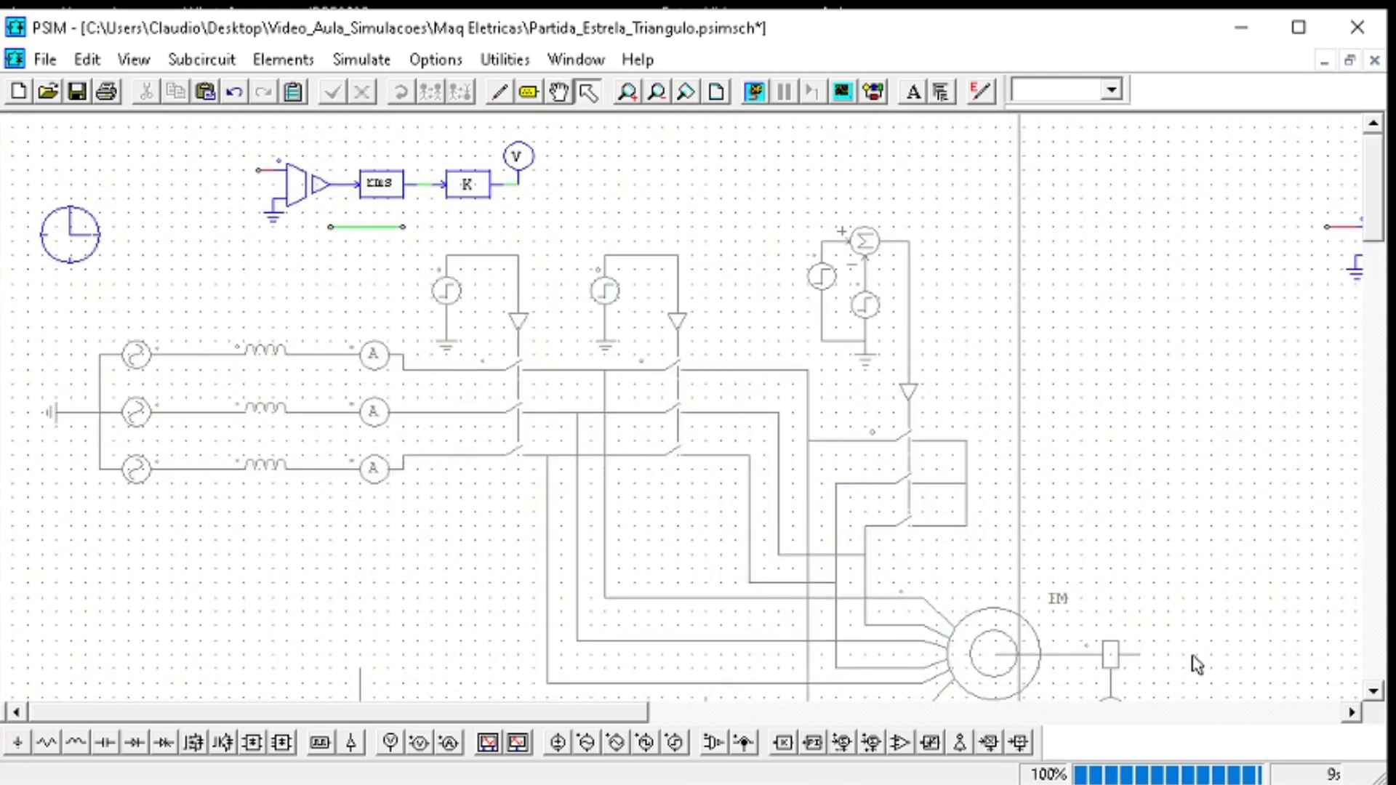
scroll(1203, 654, down, 3)
drag(1193, 530, 505, 146)
right_click(801, 405)
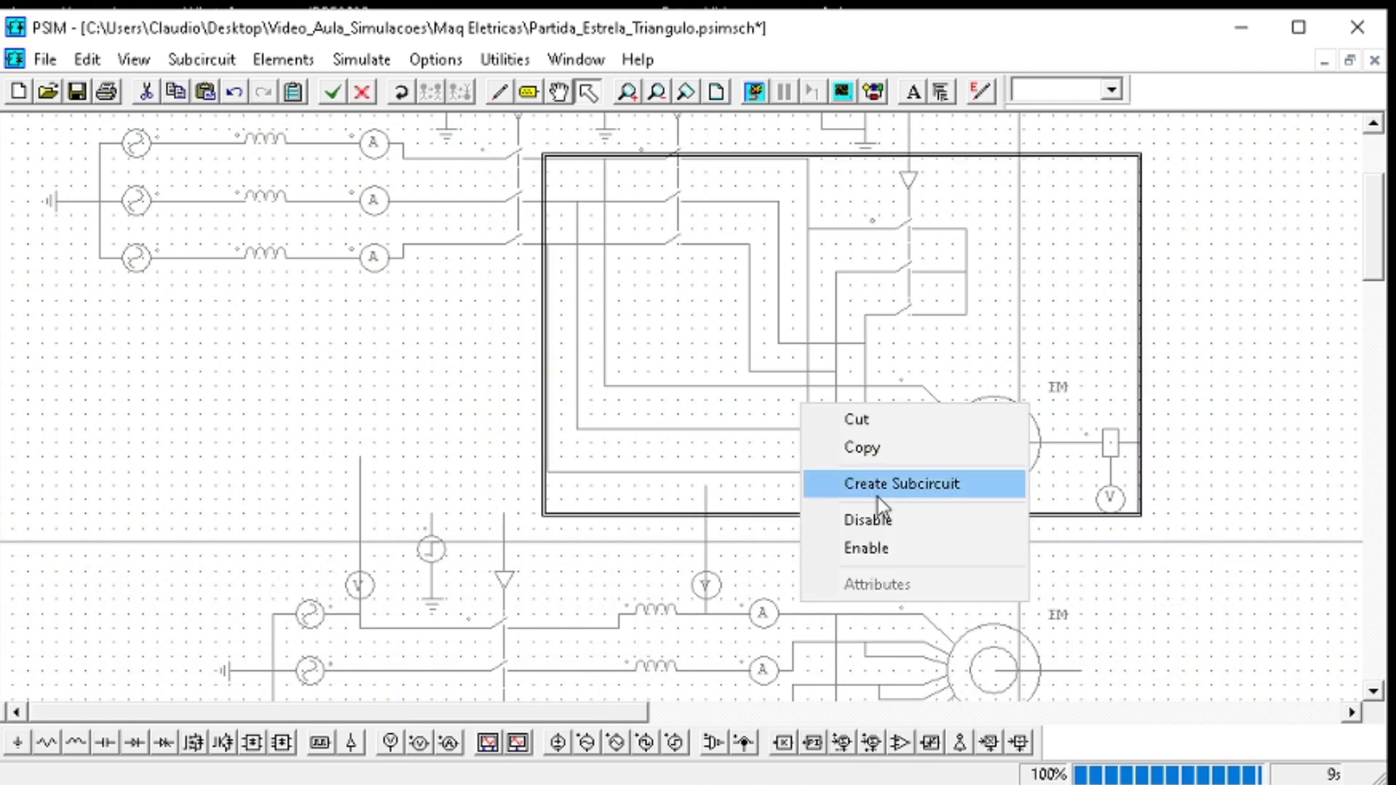
click(886, 551)
Enable the second three-phase switch in the star-delta circuit's line
scroll(905, 521, up, 3)
drag(981, 206, 548, 473)
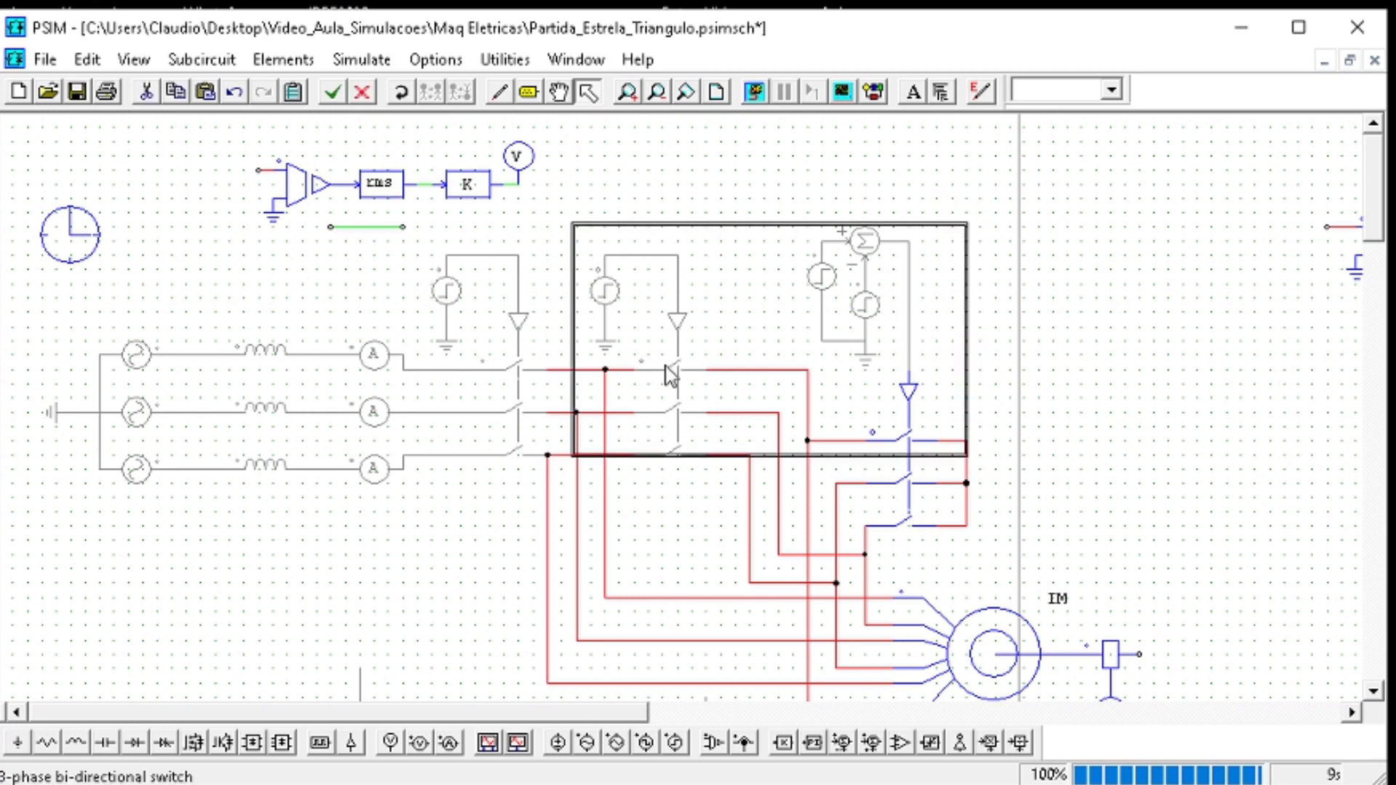
right_click(670, 377)
click(754, 513)
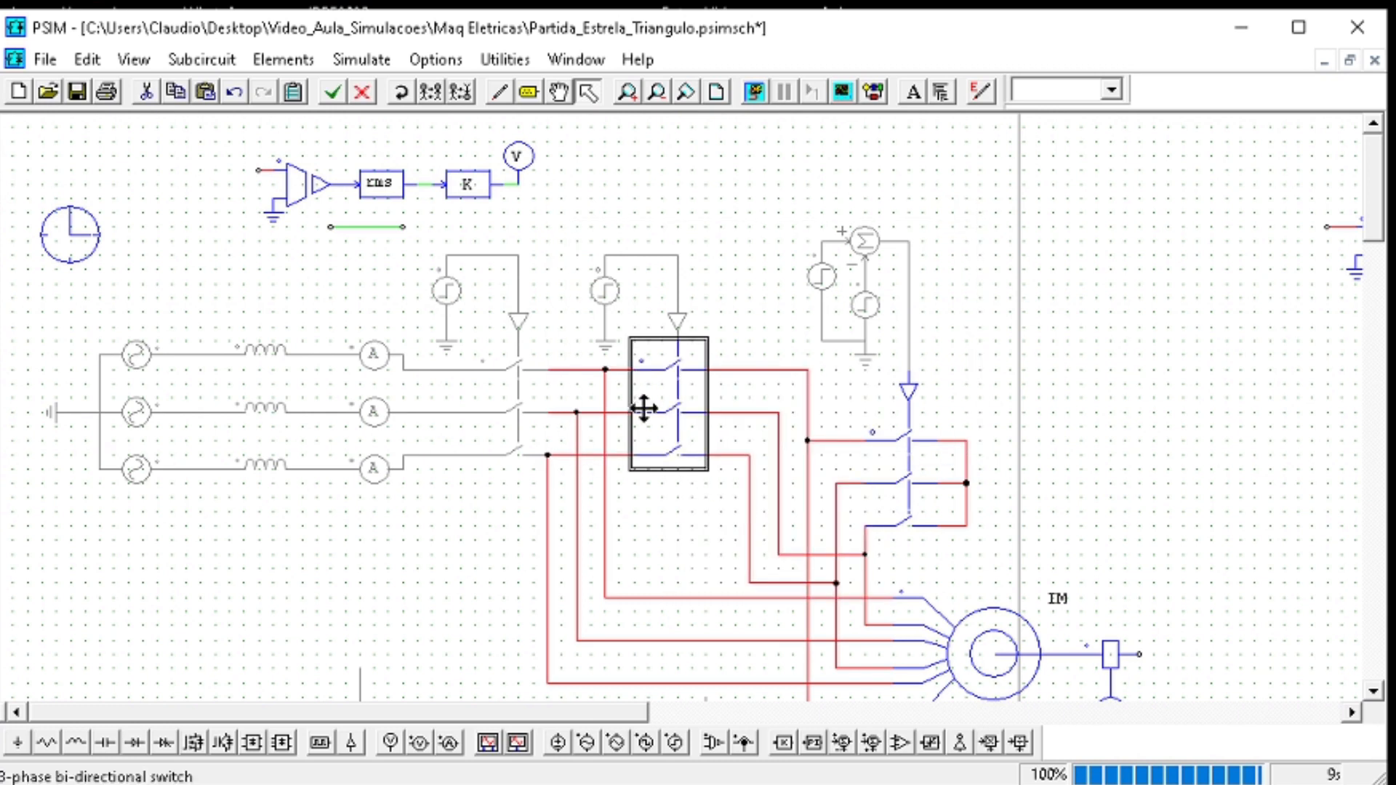
Enable the star switch's step sources and summer, and the second three-phase switch's step source and controller
drag(951, 387, 785, 200)
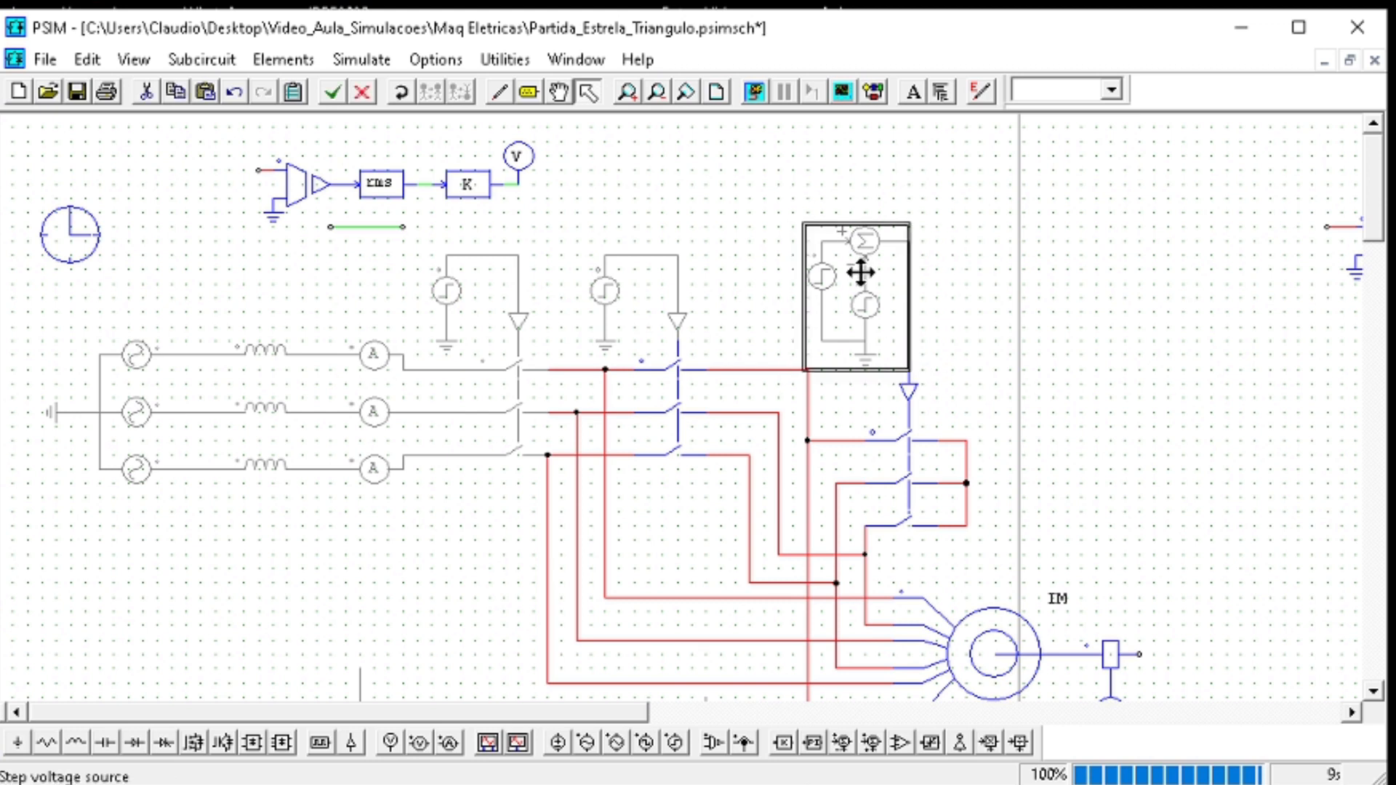
right_click(860, 272)
click(907, 418)
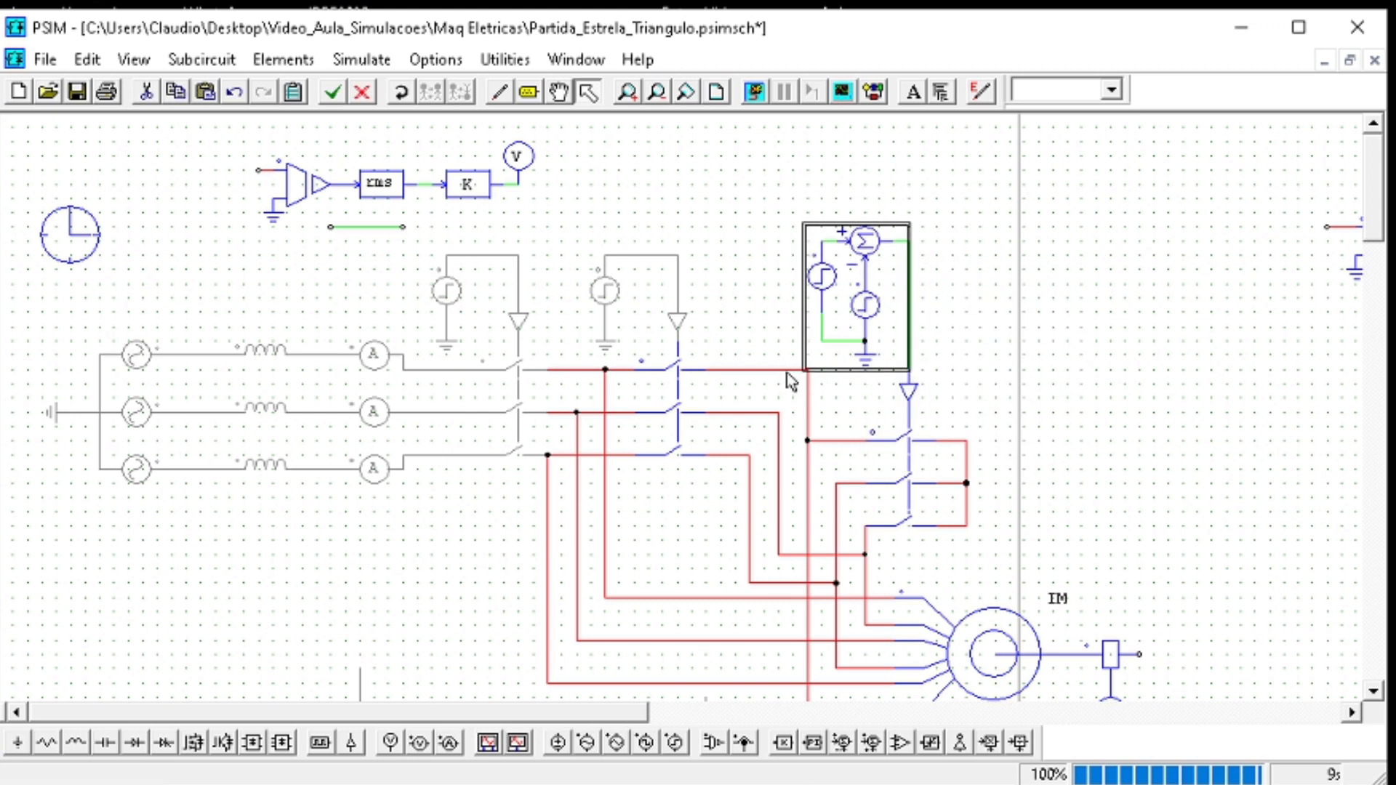
drag(719, 213, 570, 377)
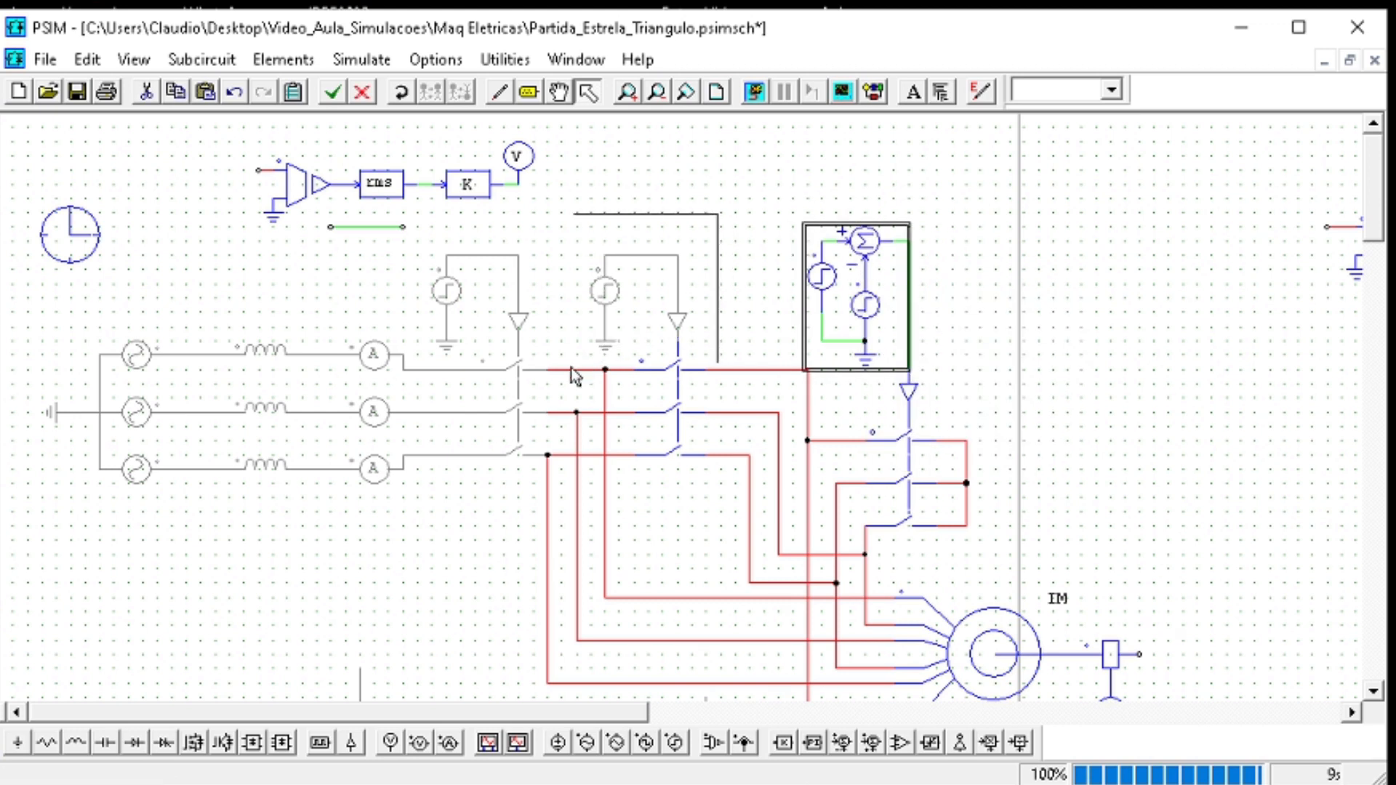
right_click(602, 308)
click(662, 450)
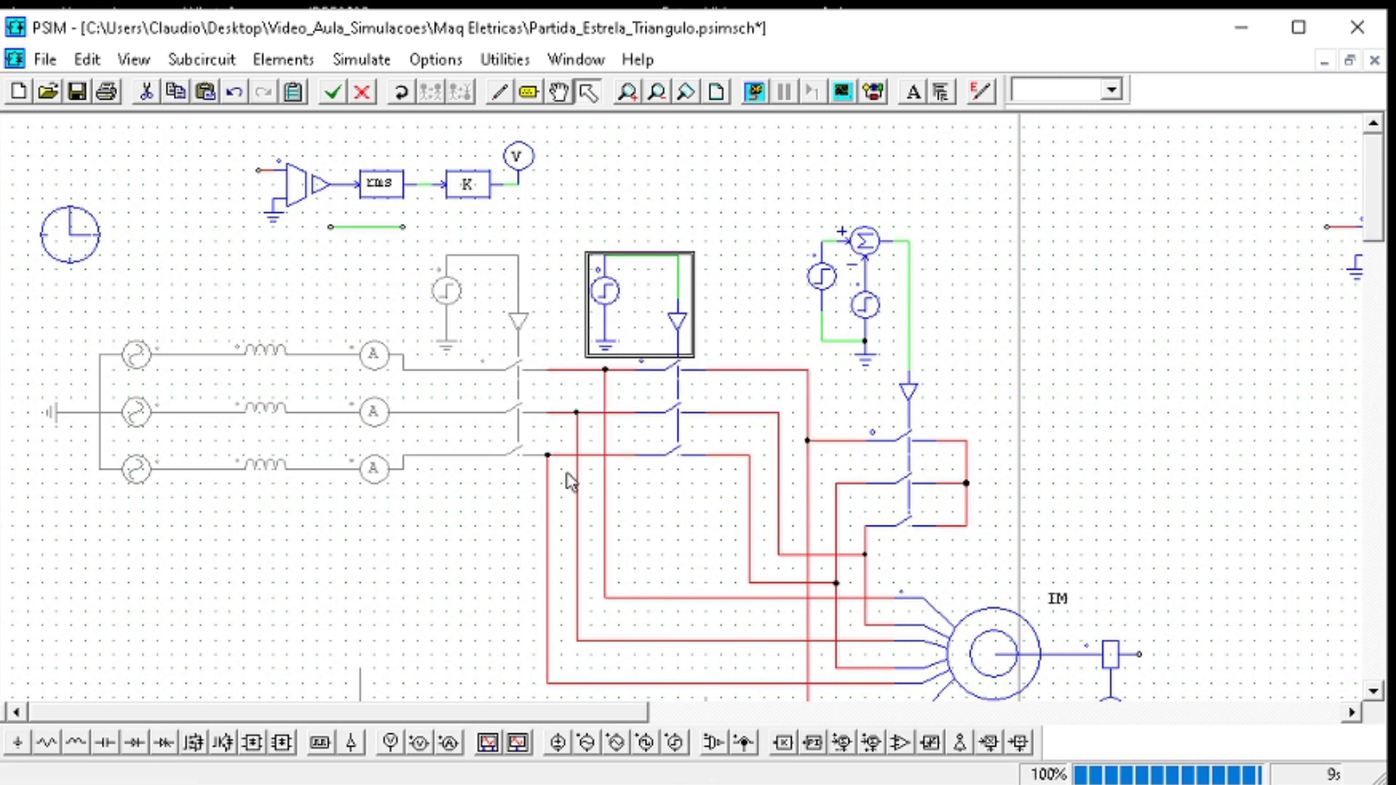
Enable the three-phase source section with its inductors, ammeters, first three-phase switch and step control
drag(565, 486, 21, 244)
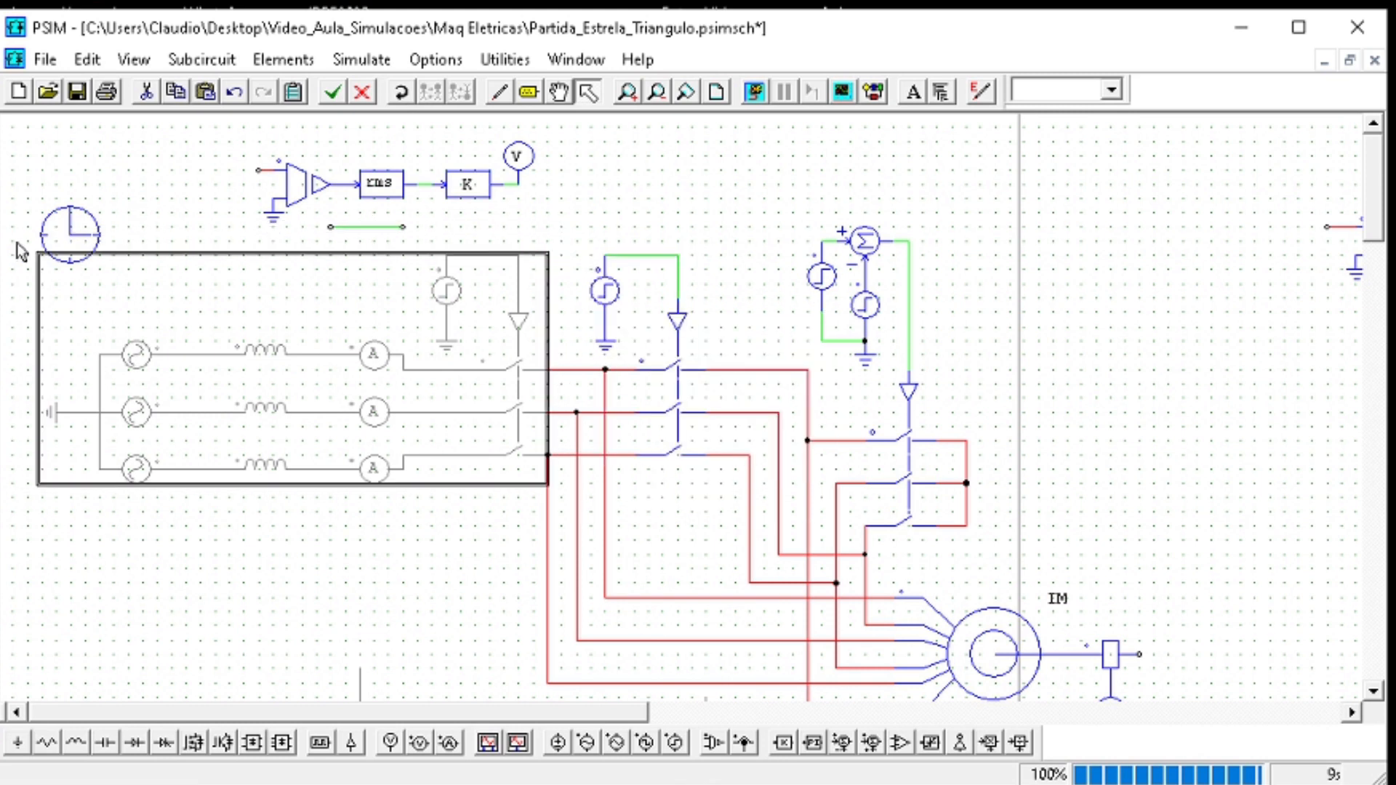
right_click(483, 355)
click(555, 502)
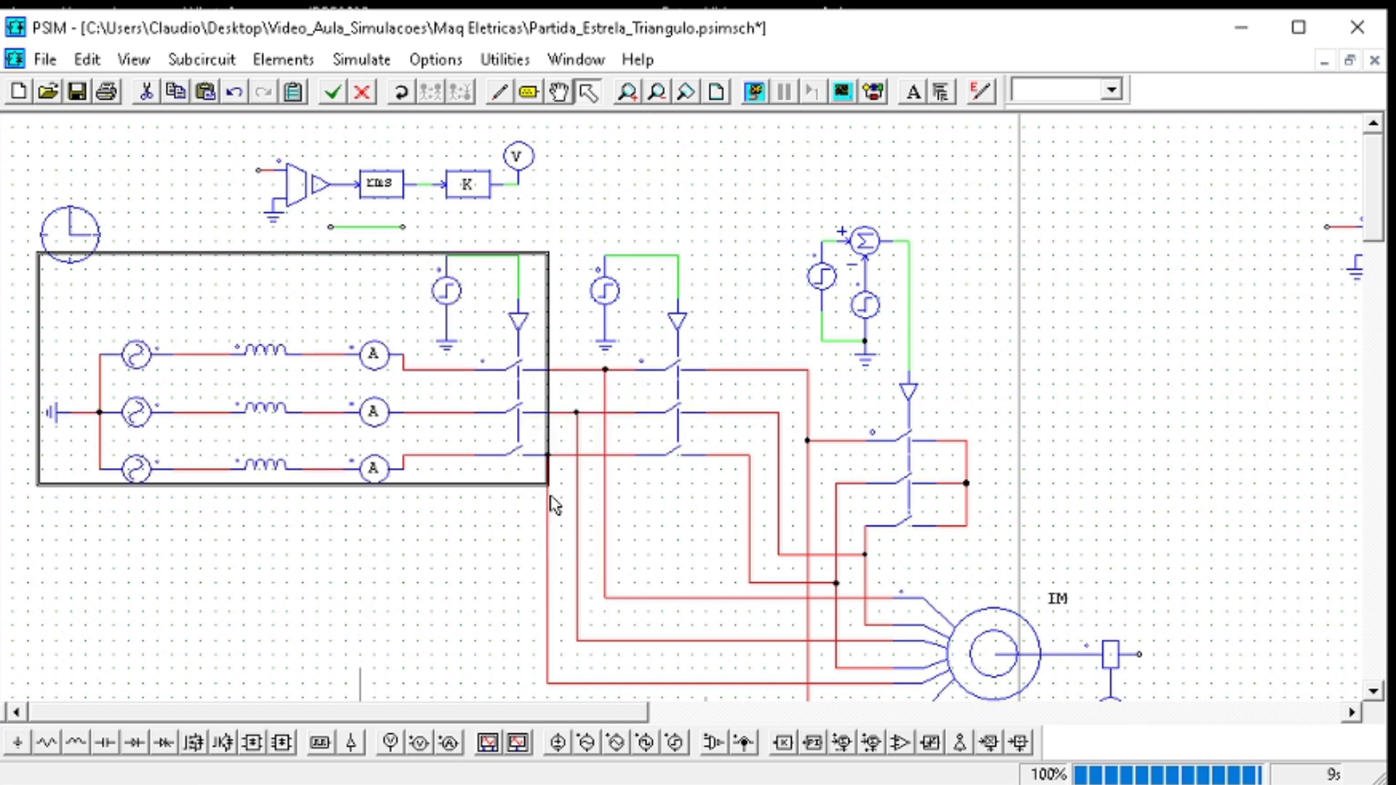
Delete the stray wire below the source RMS chain and wire its voltage sensor to phase A between source and inductor
click(471, 216)
click(390, 228)
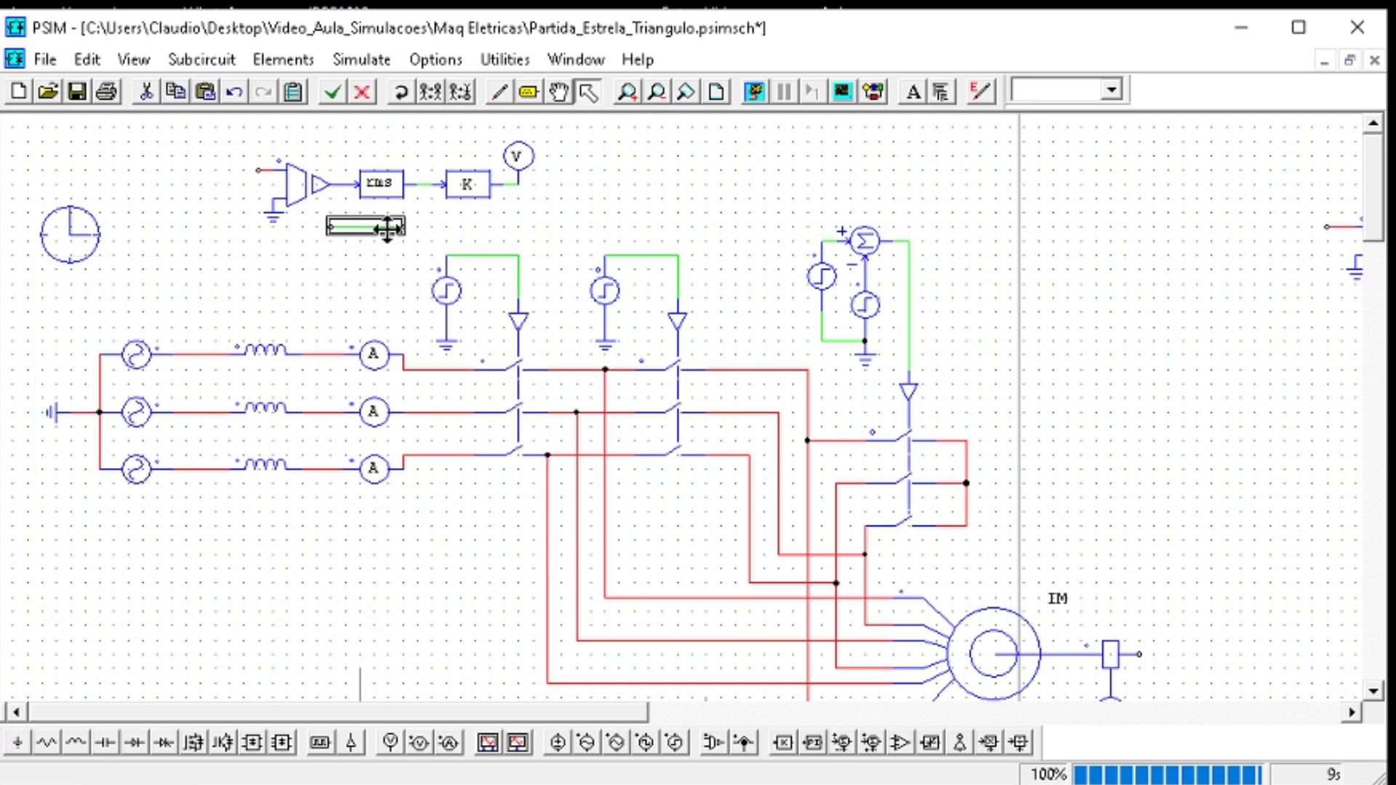
key(Delete)
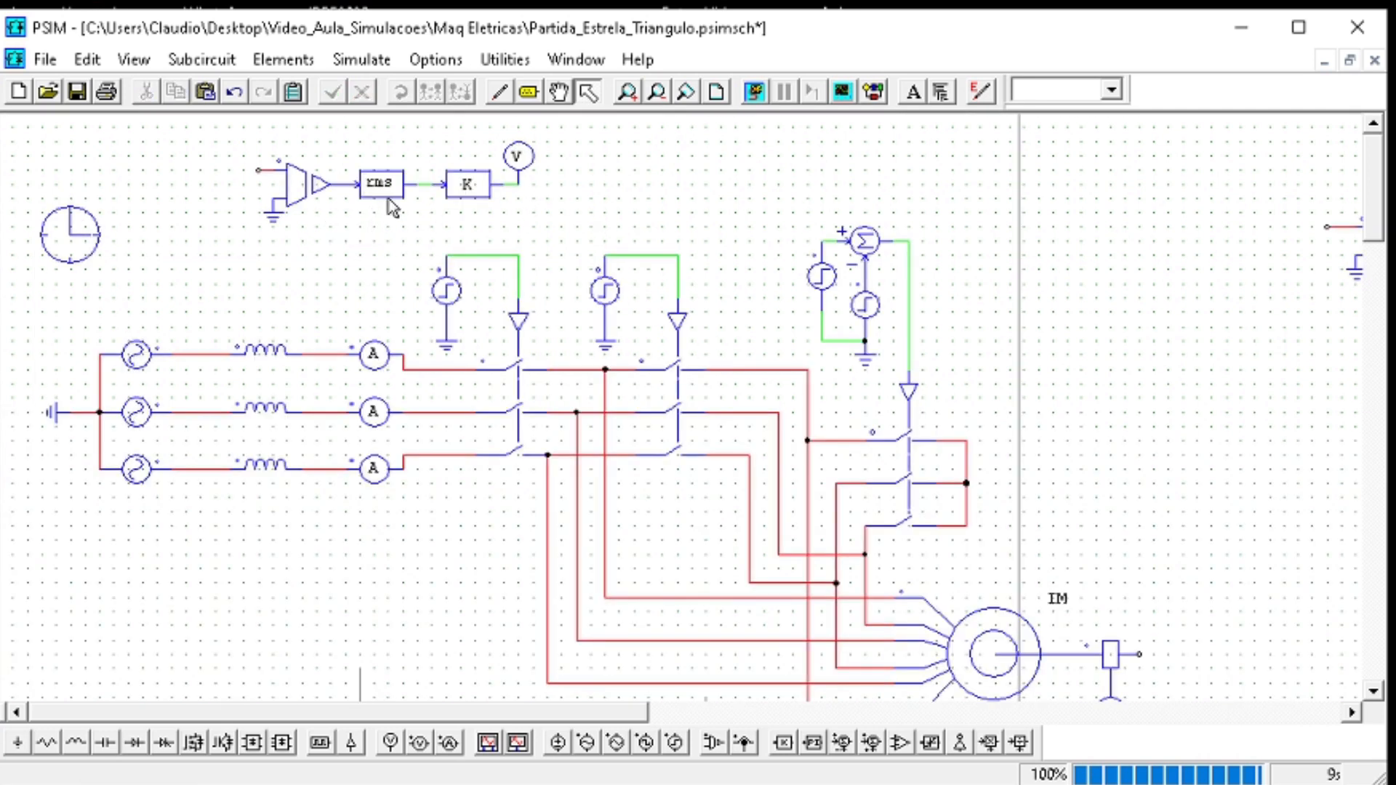
click(500, 93)
mouse_move(257, 170)
mouse_down()
mouse_move(207, 285)
mouse_move(218, 350)
mouse_move(204, 356)
mouse_up()
key(Escape)
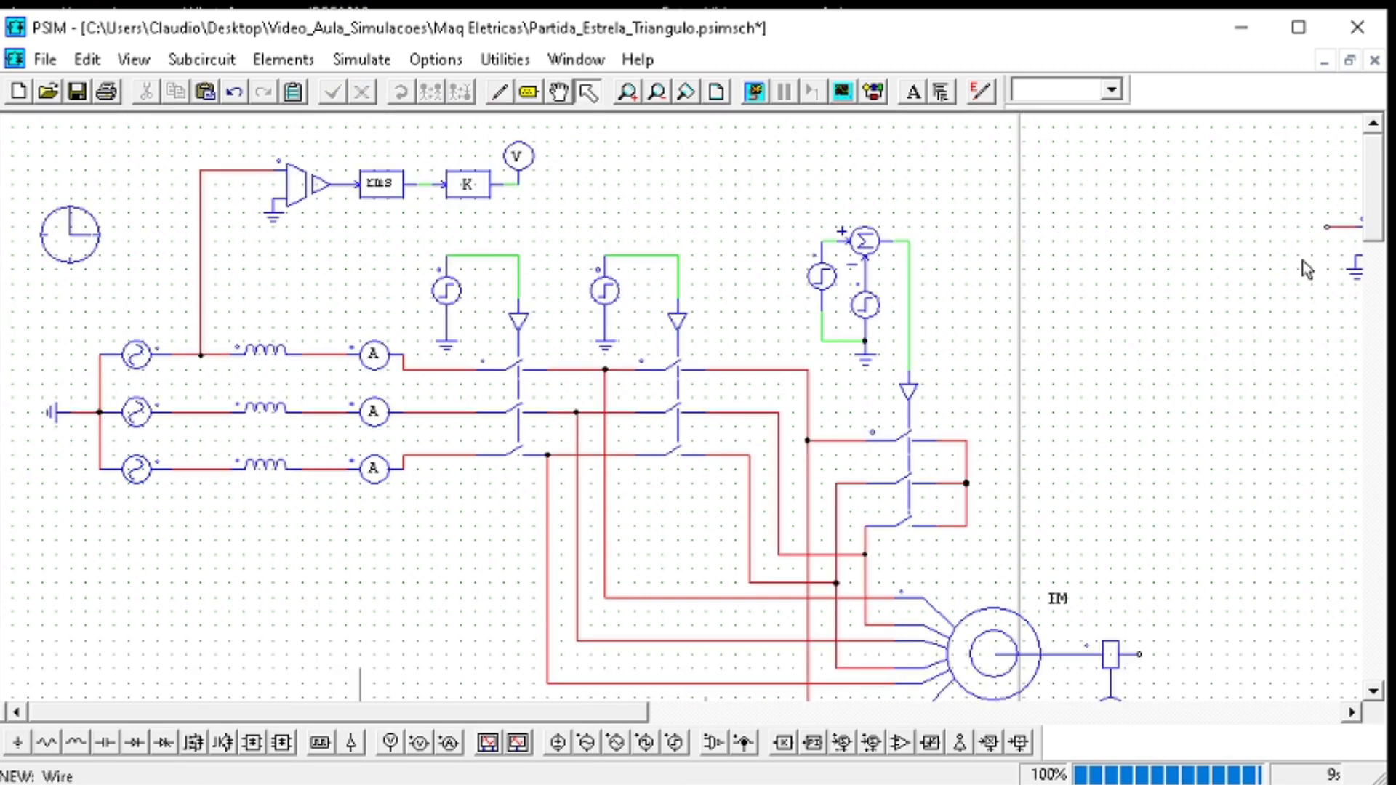
Delete the leftover line above the terminal RMS chain and move the chain directly above the star switch's summer
scroll(1153, 246, down, 3)
scroll(899, 683, up, 3)
drag(452, 713, 669, 713)
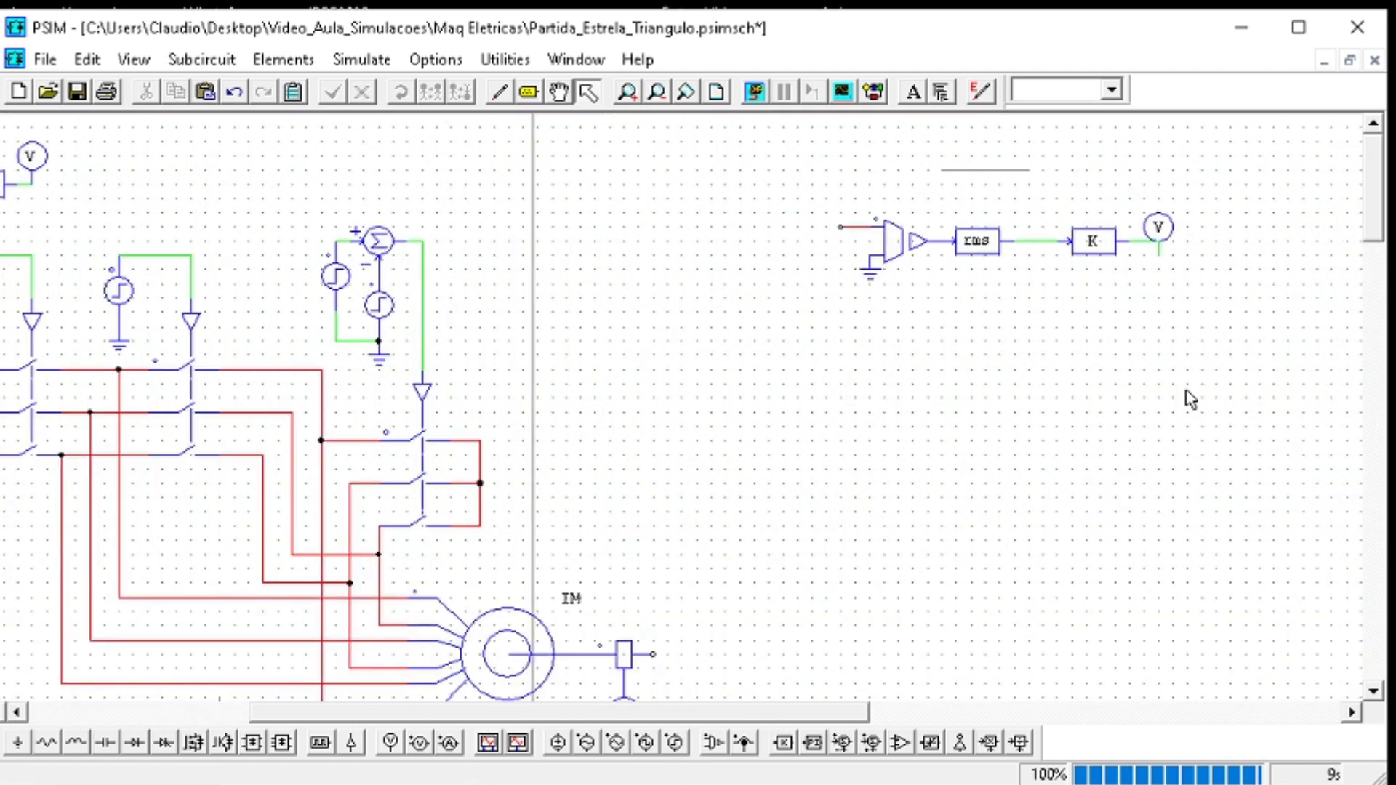
click(1004, 171)
key(Delete)
drag(1261, 314, 842, 158)
drag(957, 243, 350, 170)
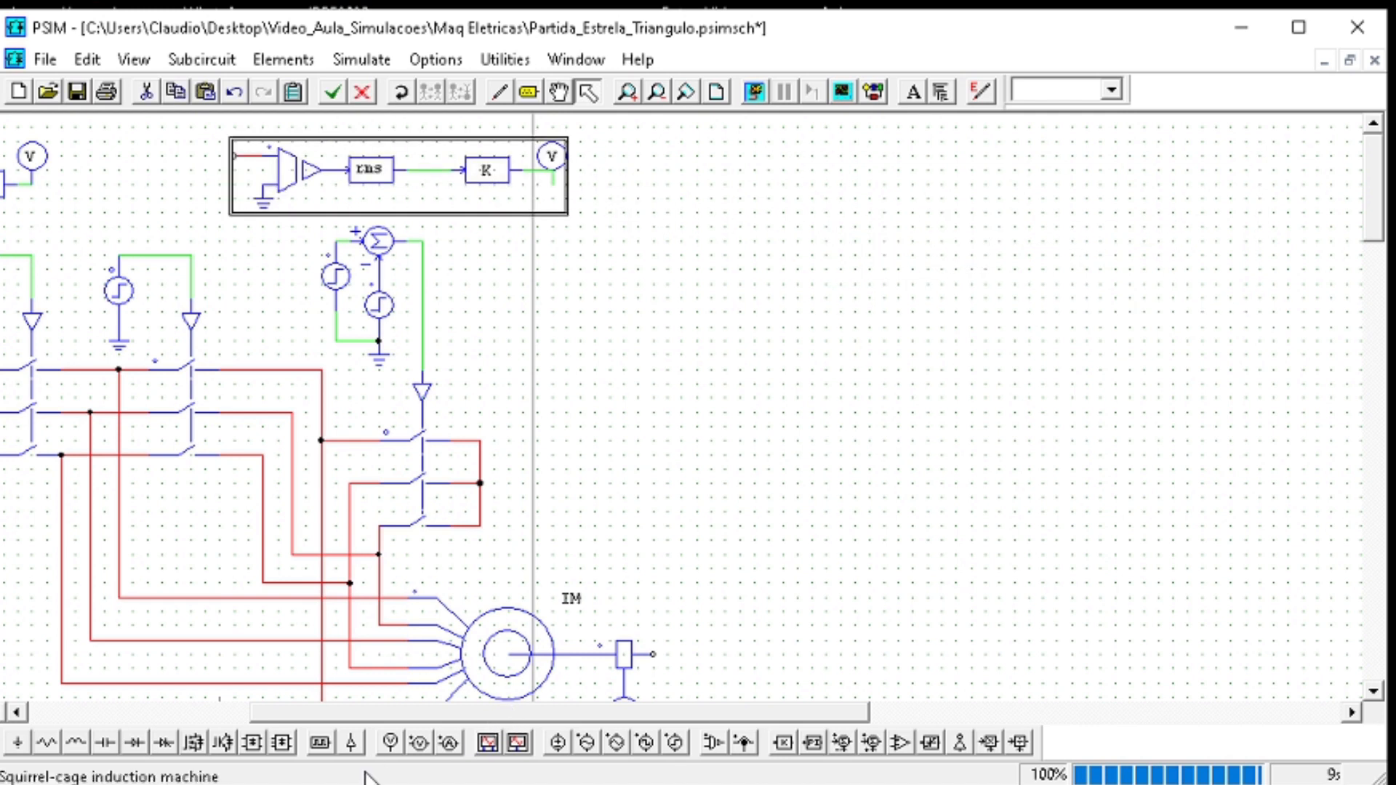
Wire the terminal voltage sensor's input to phase A between the inductor and the ammeter
drag(398, 717, 204, 709)
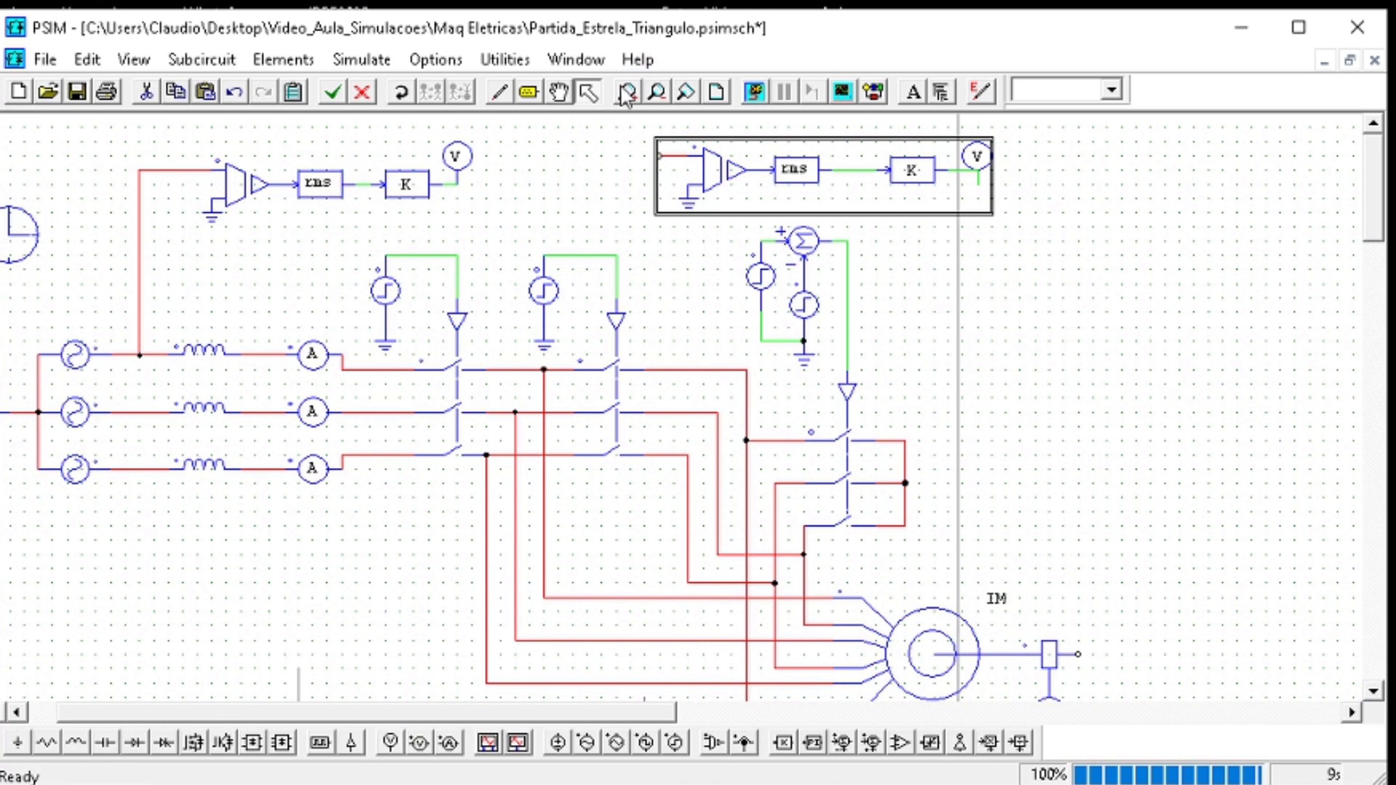
click(499, 92)
mouse_move(658, 155)
mouse_down()
mouse_move(556, 211)
mouse_move(383, 233)
mouse_move(273, 278)
mouse_move(283, 355)
mouse_up()
key(Escape)
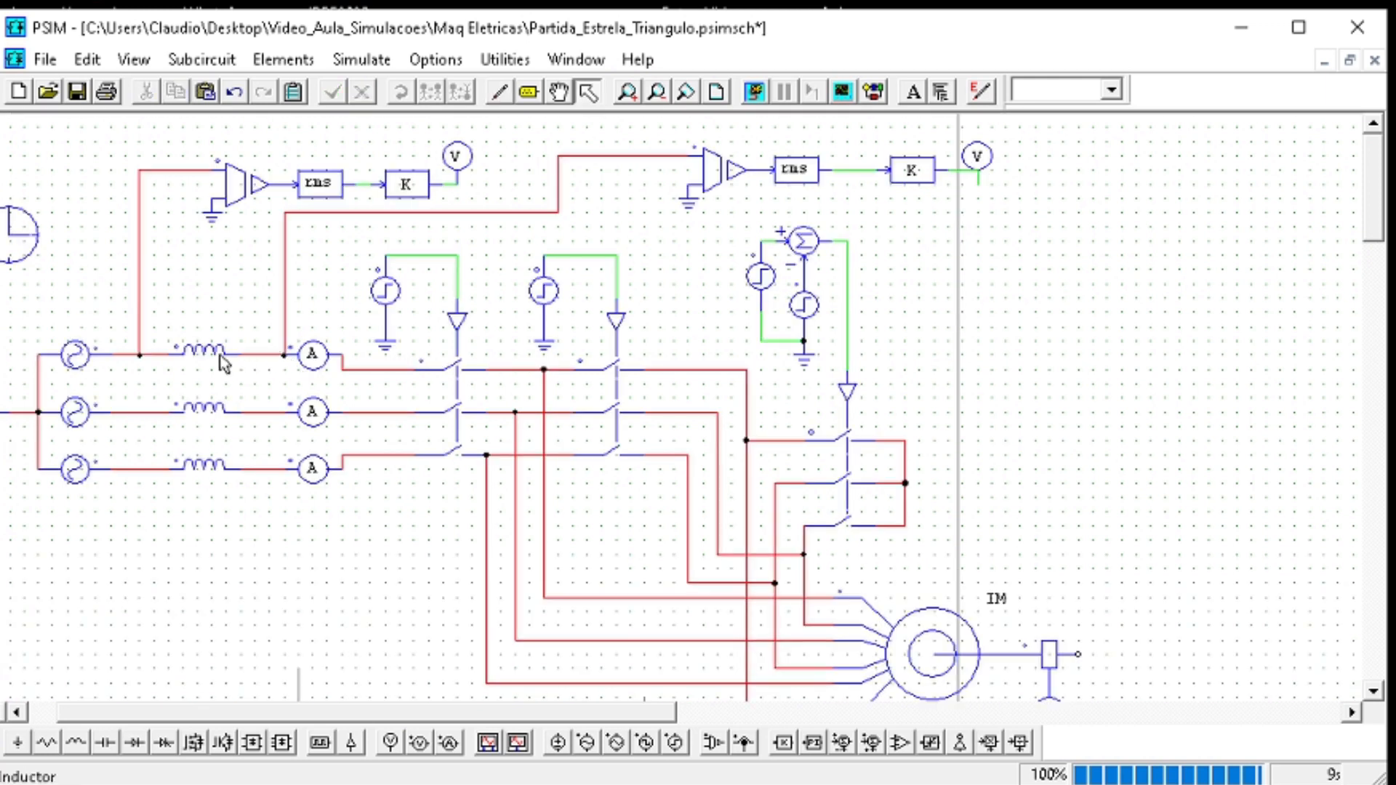
Check the phase A inductor's parameters and look over the lower part of the schematic
double_click(218, 357)
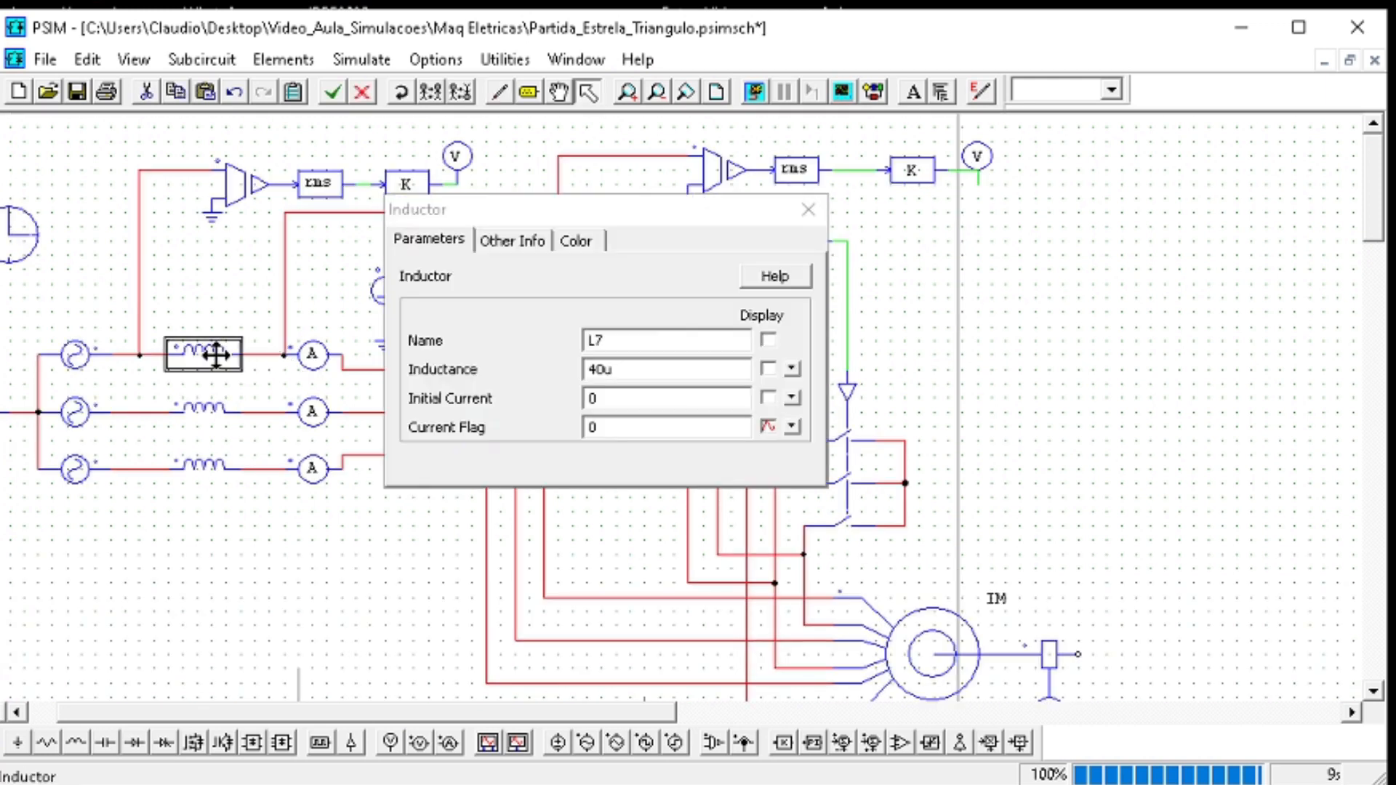
click(804, 212)
scroll(827, 290, down, 9)
scroll(848, 390, up, 3)
drag(1053, 587, 465, 401)
scroll(624, 403, up, 6)
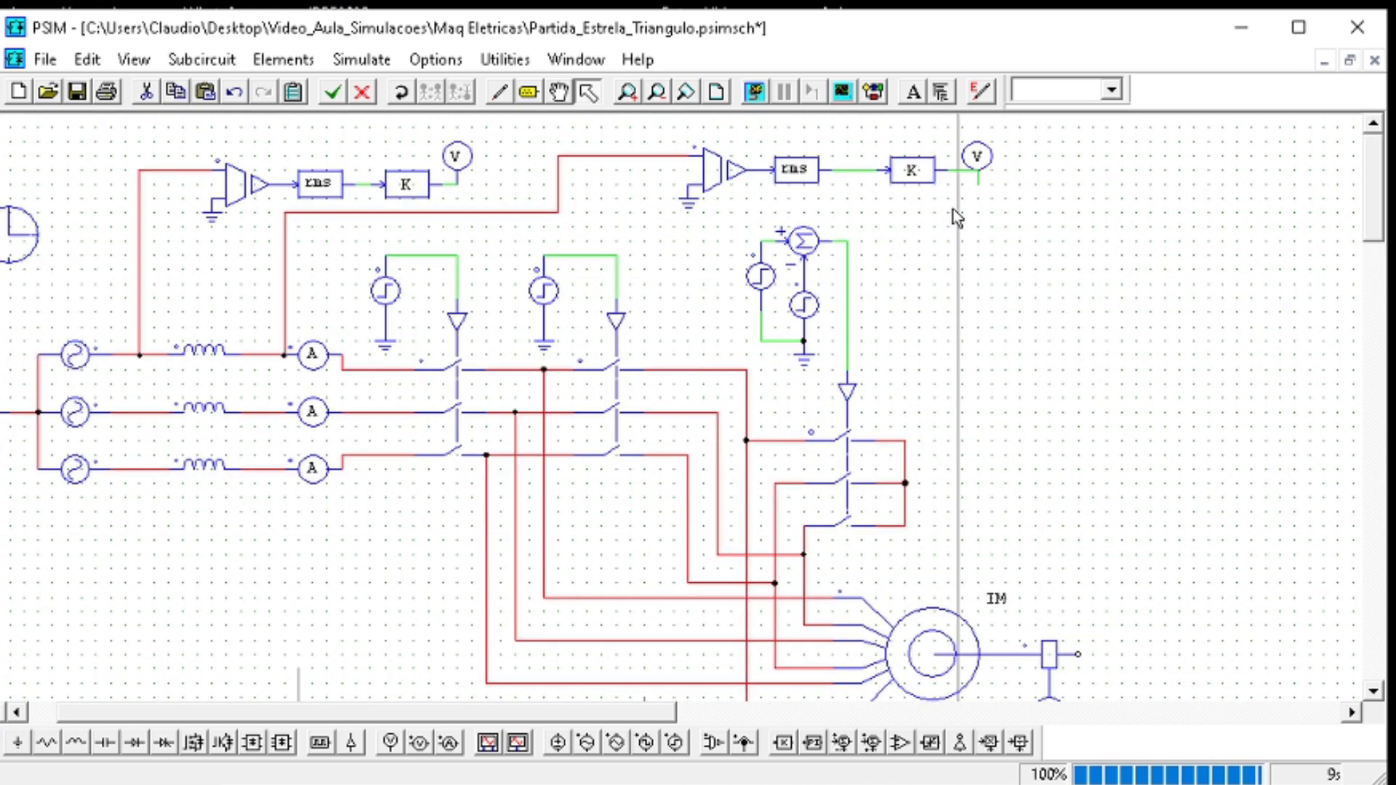
Check the Vt_rms voltage probe's name and shift the probe slightly up so it meets its output wire
double_click(977, 157)
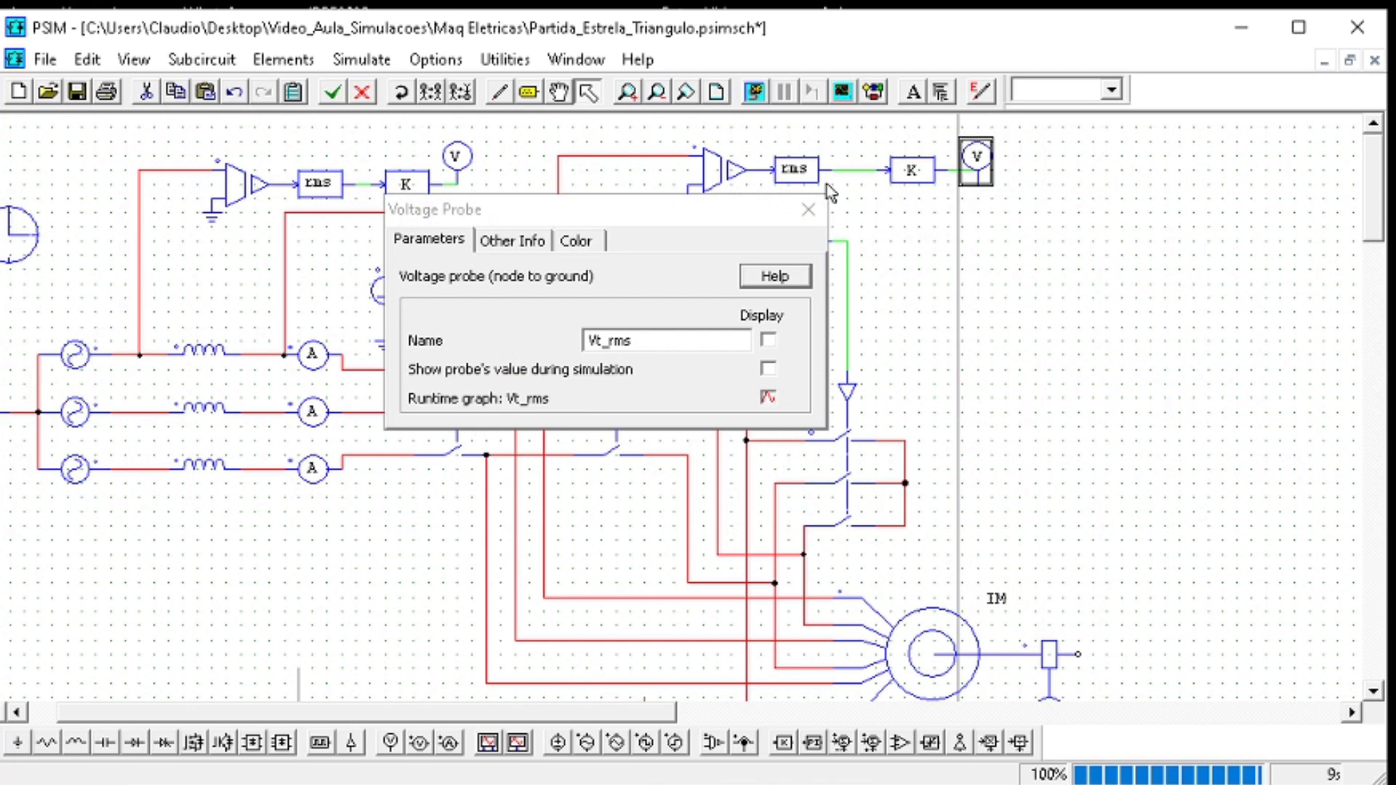
key(Escape)
drag(977, 156, 975, 140)
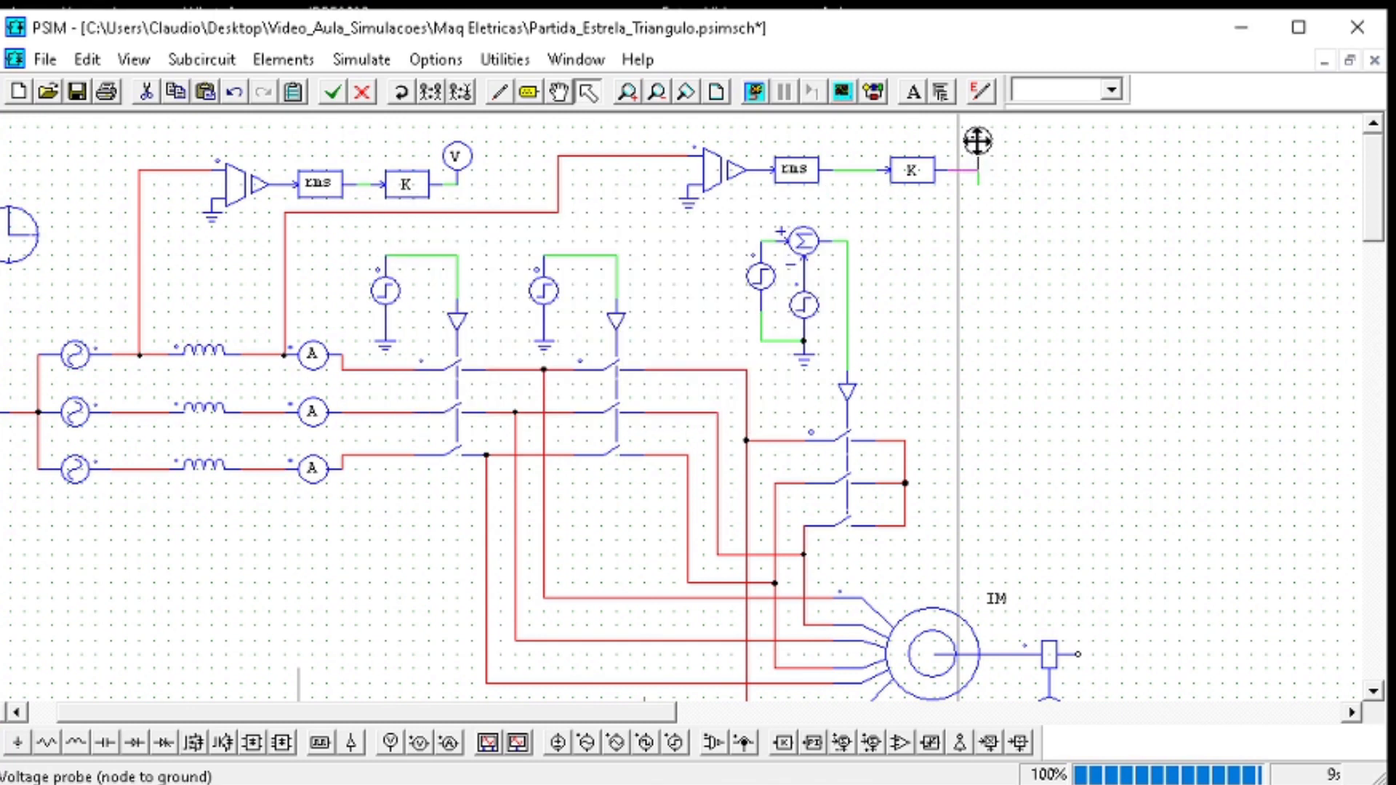
Run the star-delta simulation, reposition the Simview window and maximise its current graph
click(1092, 234)
click(755, 92)
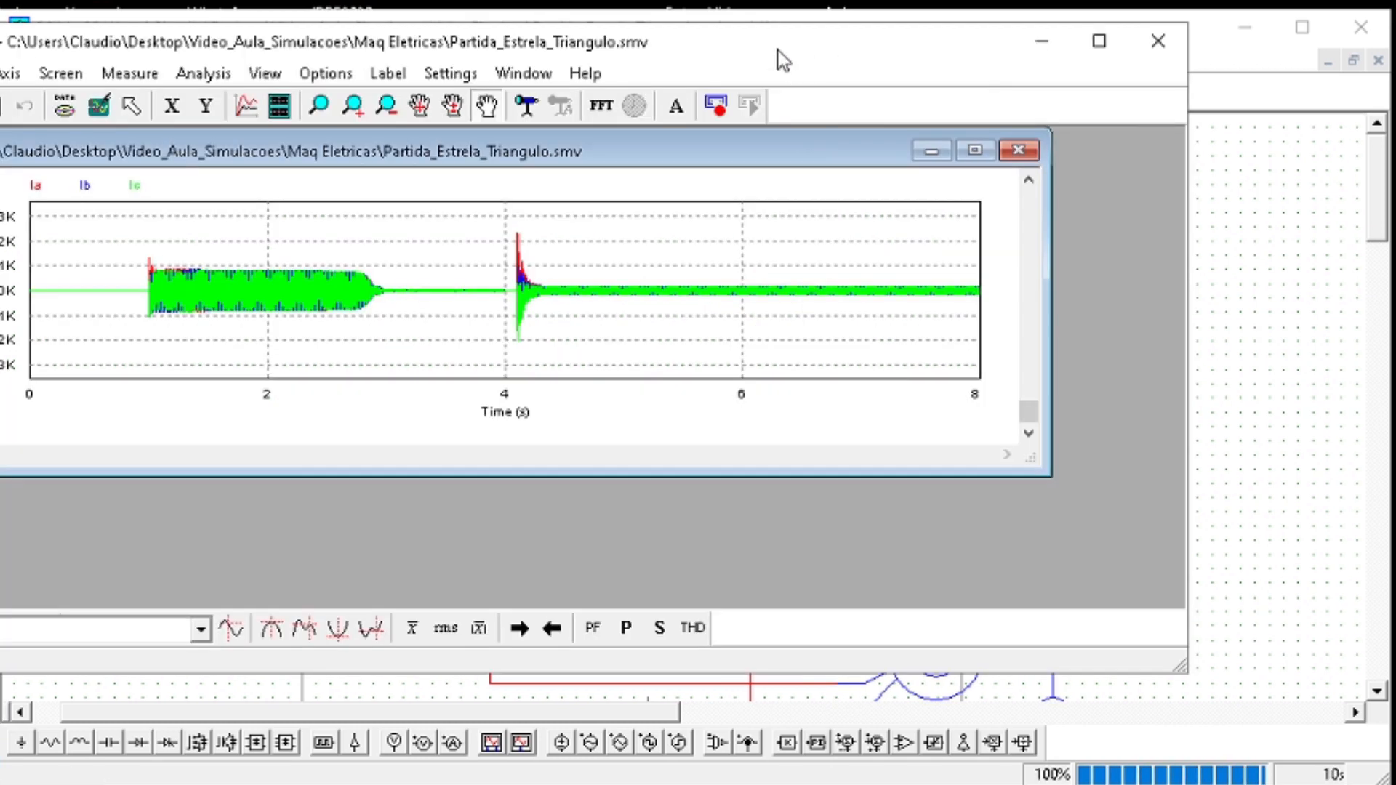
drag(789, 23, 852, 65)
drag(775, 89, 910, 94)
click(1117, 187)
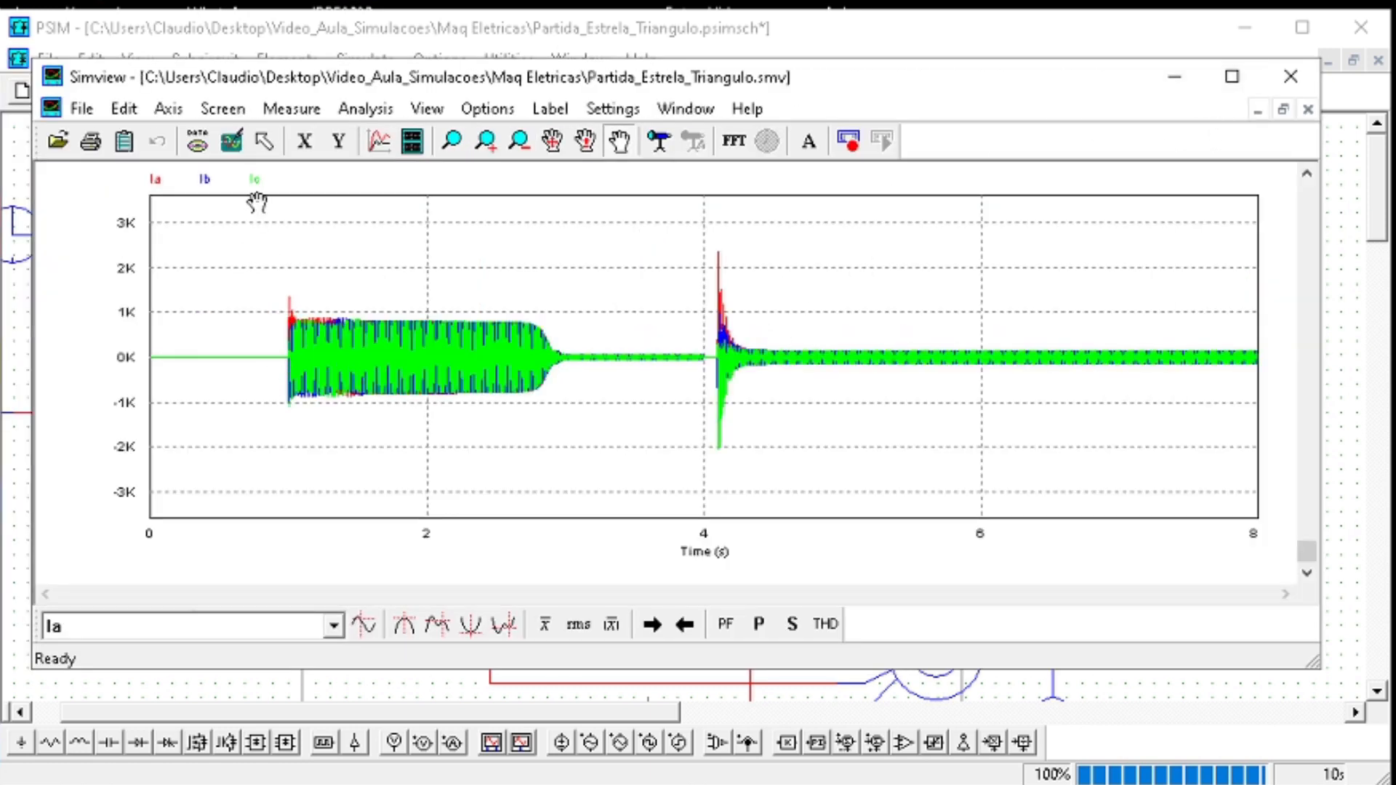
Add a second plot below the currents showing Vs_rms and Vt_rms
click(422, 146)
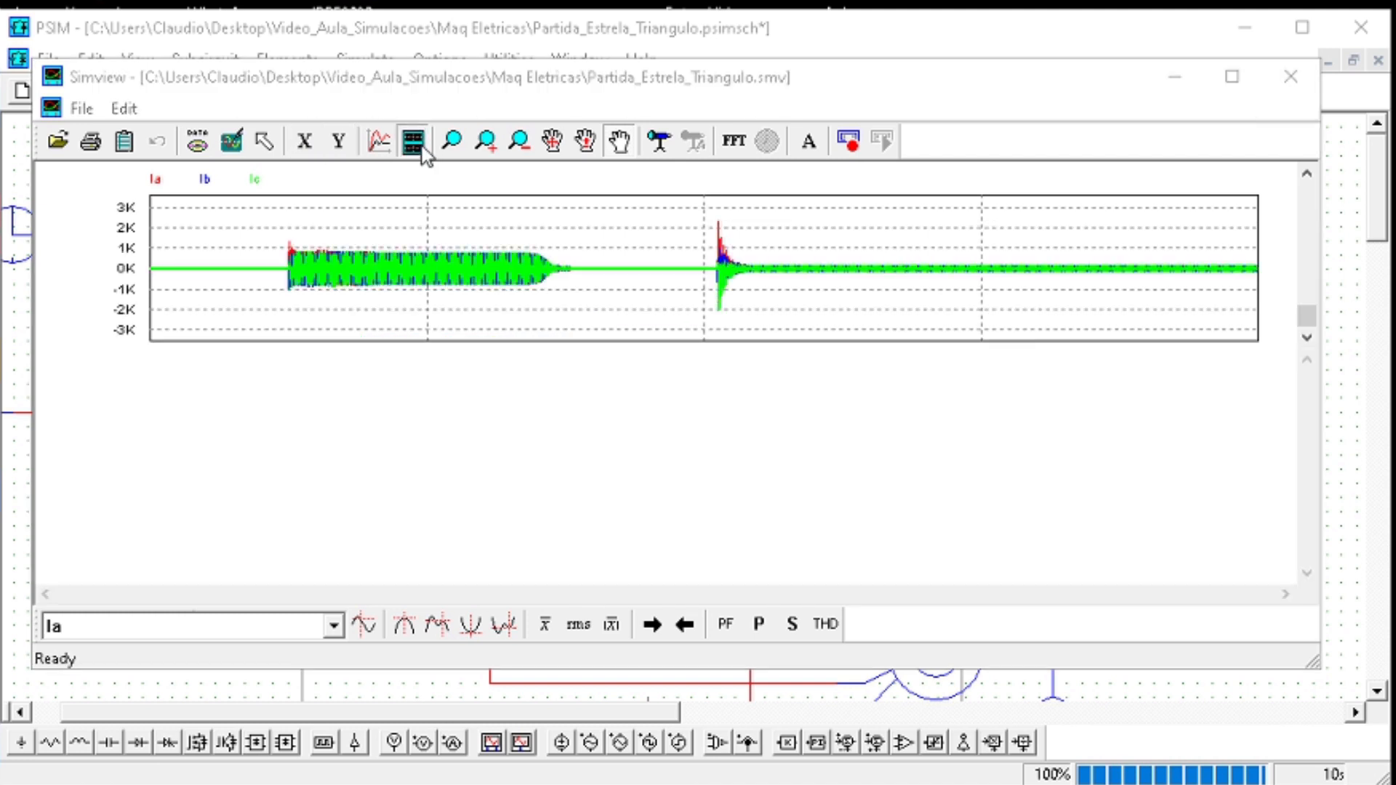
click(399, 307)
shift+click(399, 322)
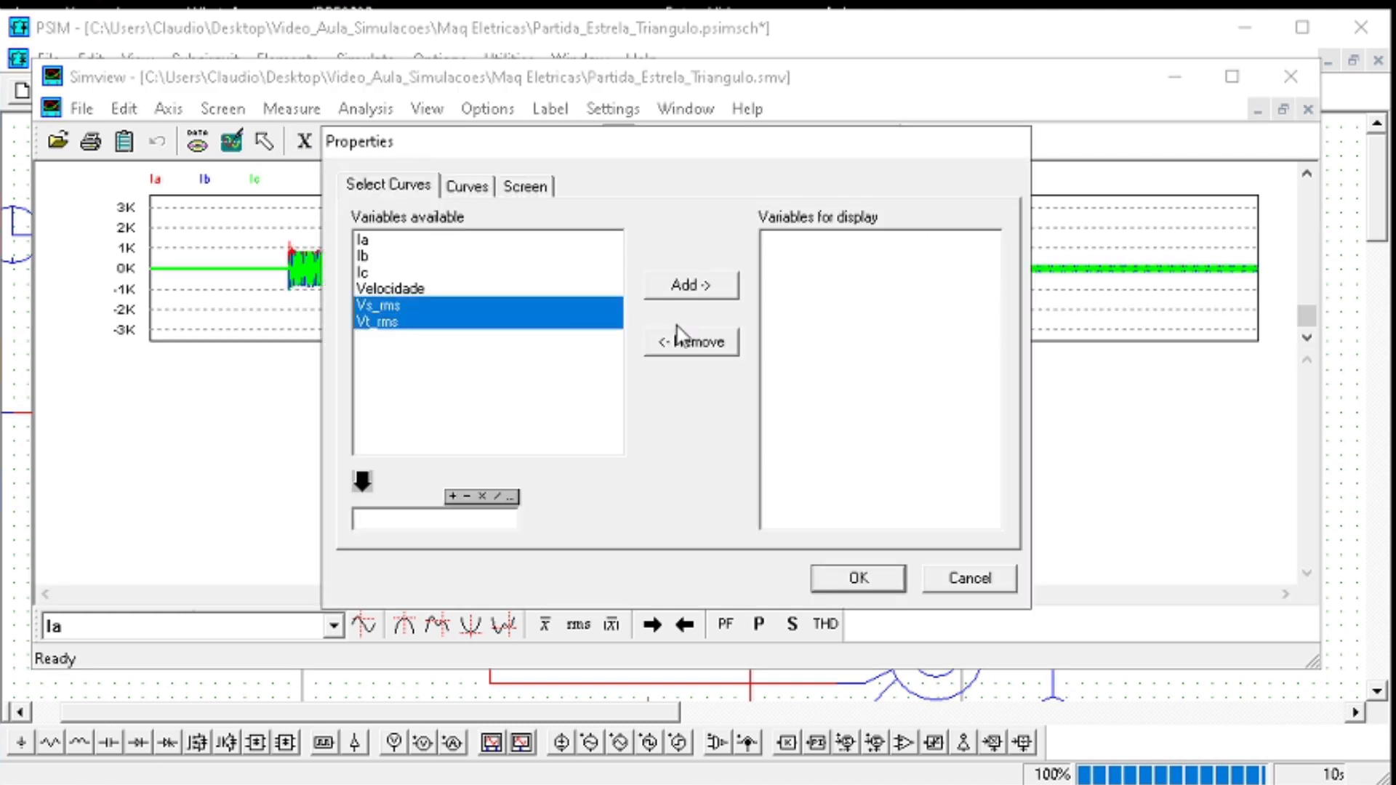
click(692, 285)
click(852, 579)
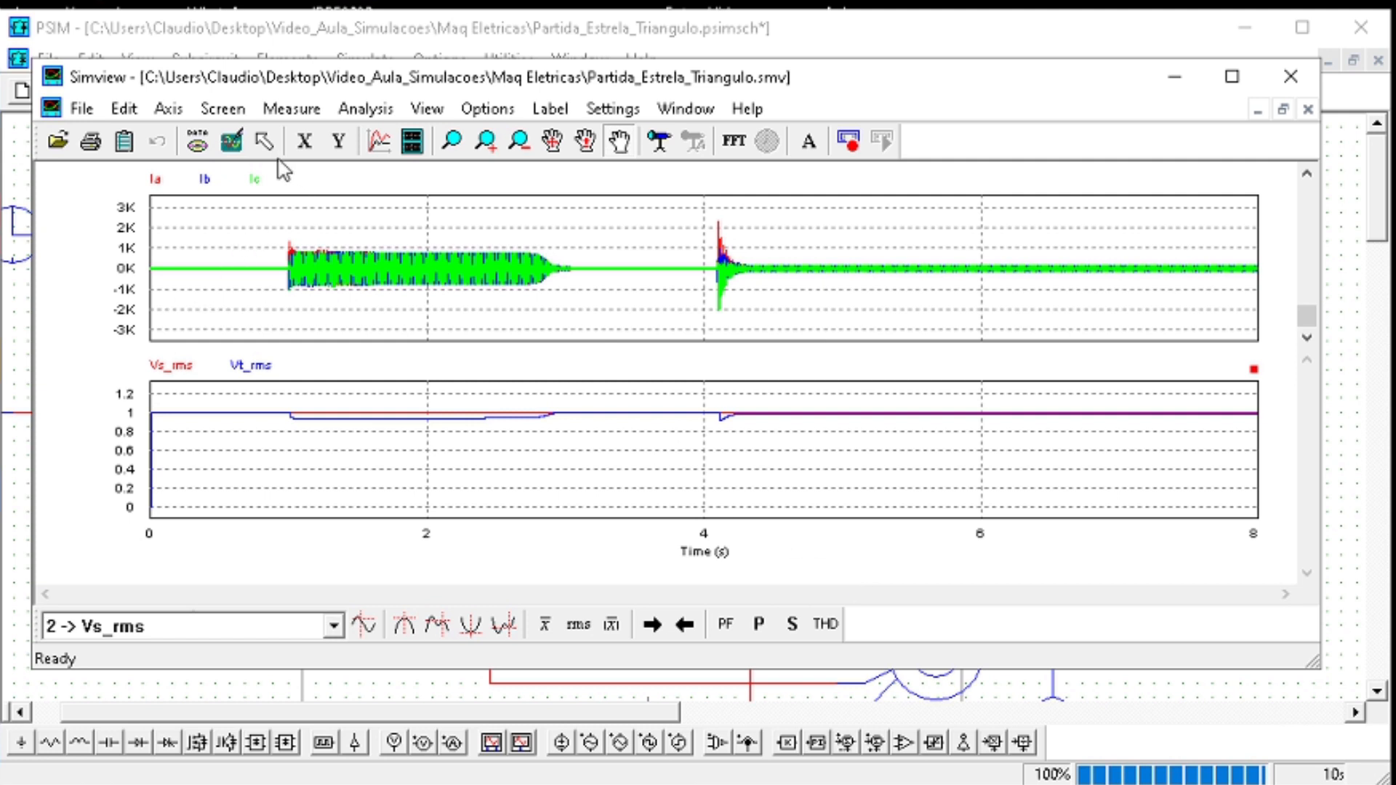
Examine the terminal voltage dips during the star start and at the delta changeover near 4.1 s, restoring the full view each time
click(452, 140)
drag(931, 441, 122, 398)
drag(807, 459, 339, 401)
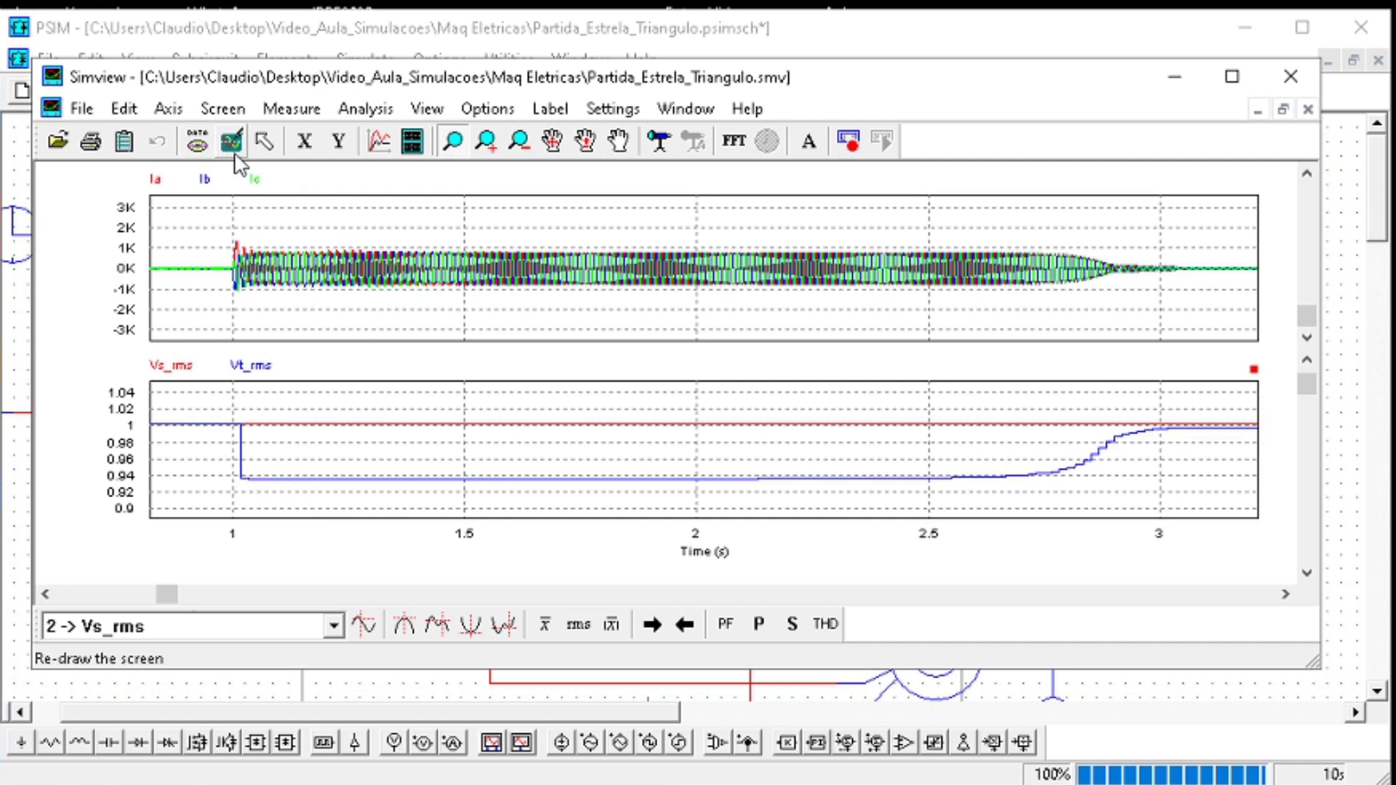
click(235, 146)
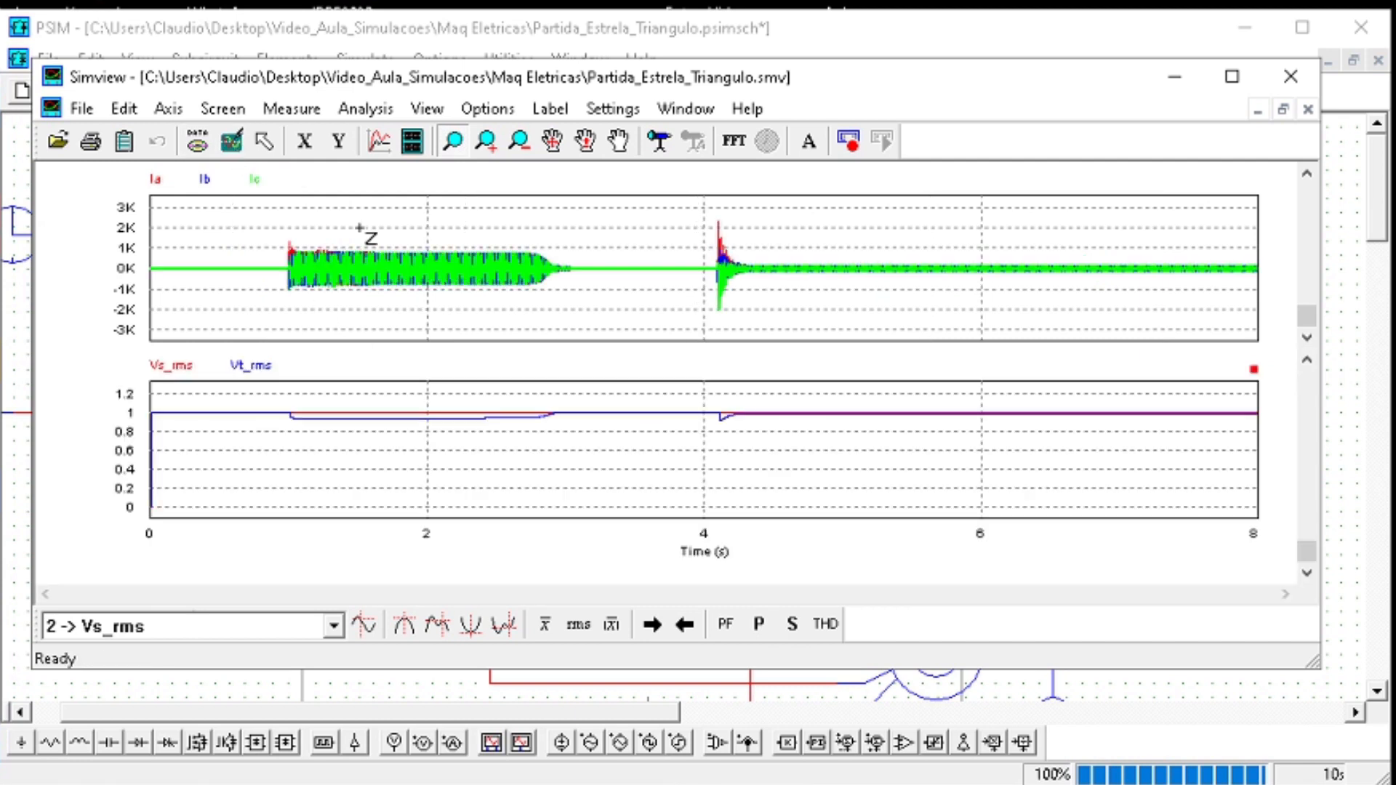
drag(696, 432, 759, 394)
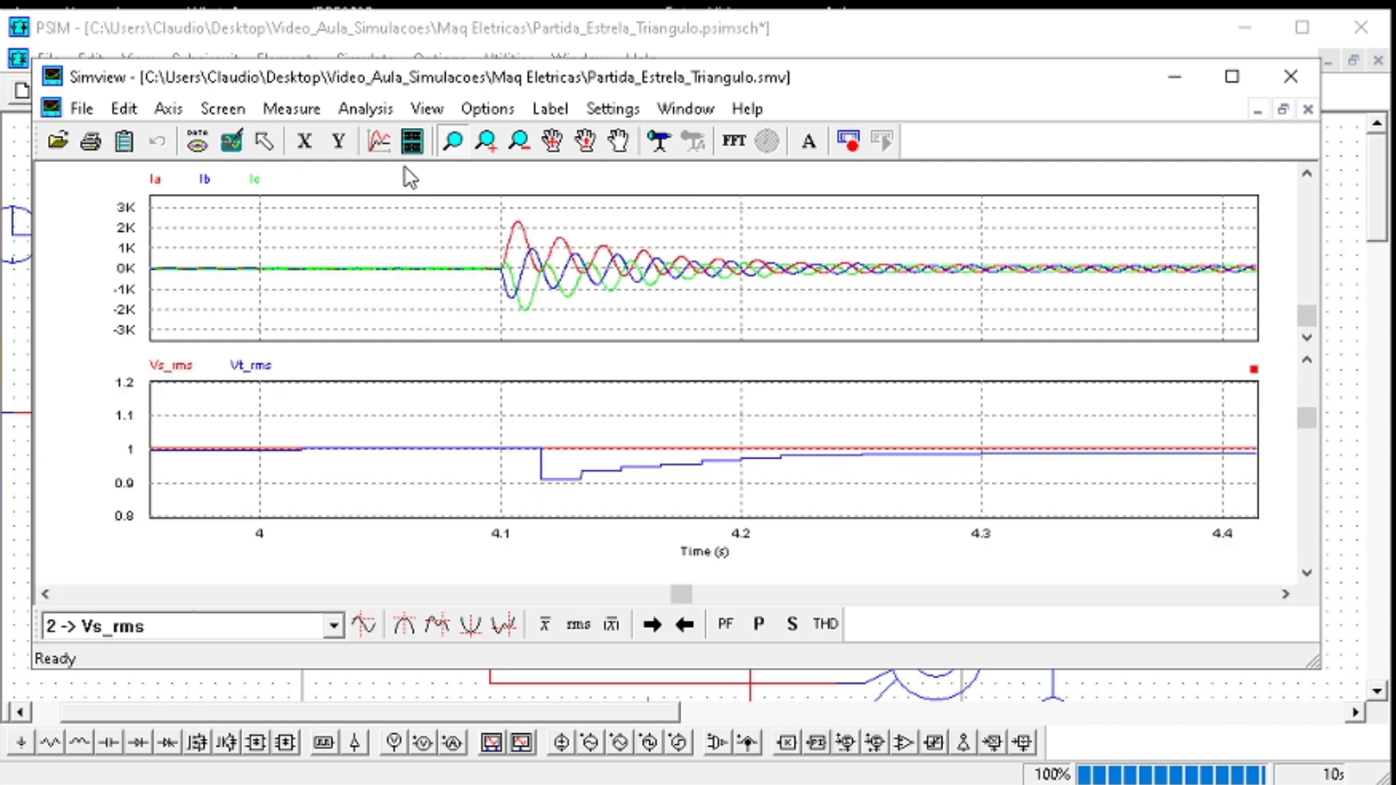
click(233, 144)
Enlarge the Simview window in height and width and adjust its position over the schematic
drag(1206, 670, 1212, 718)
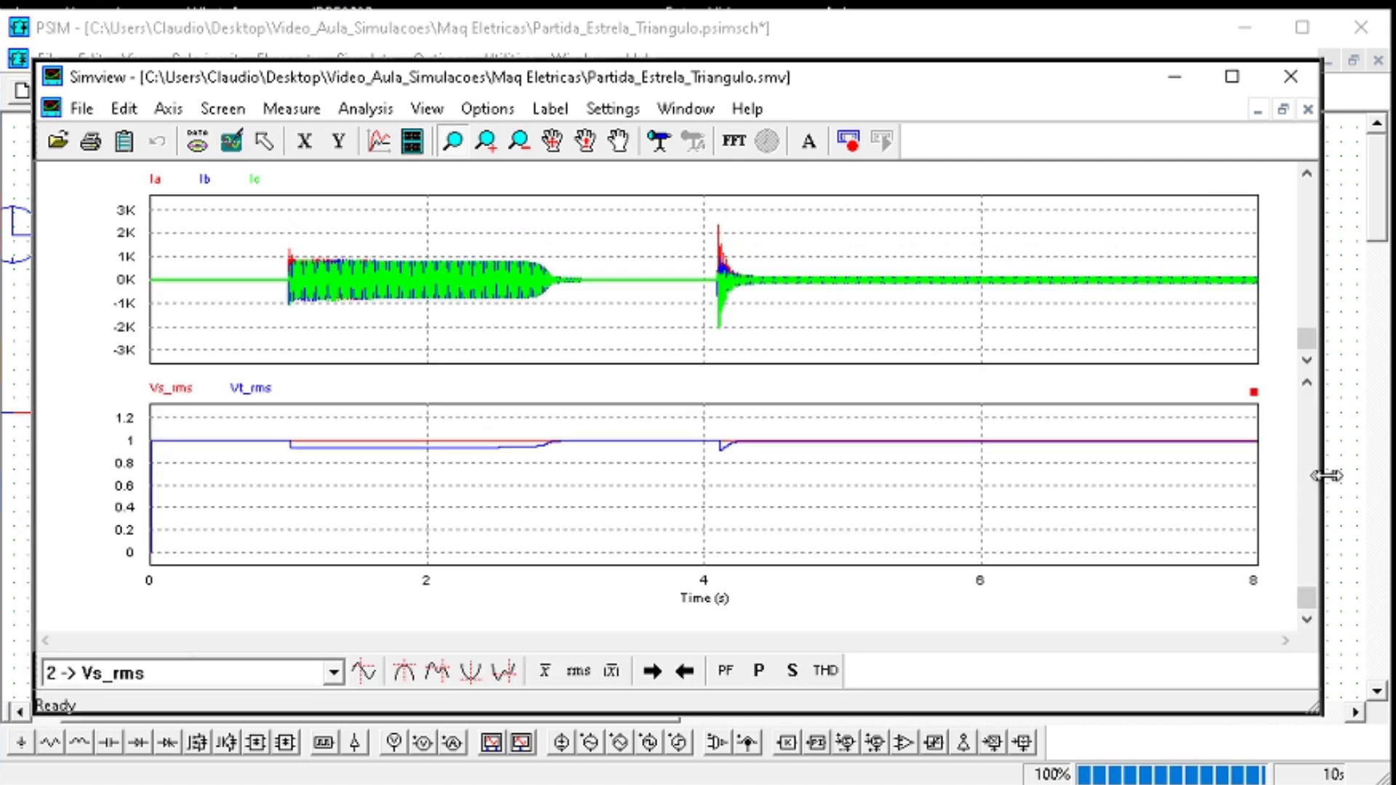
drag(1322, 474, 1376, 474)
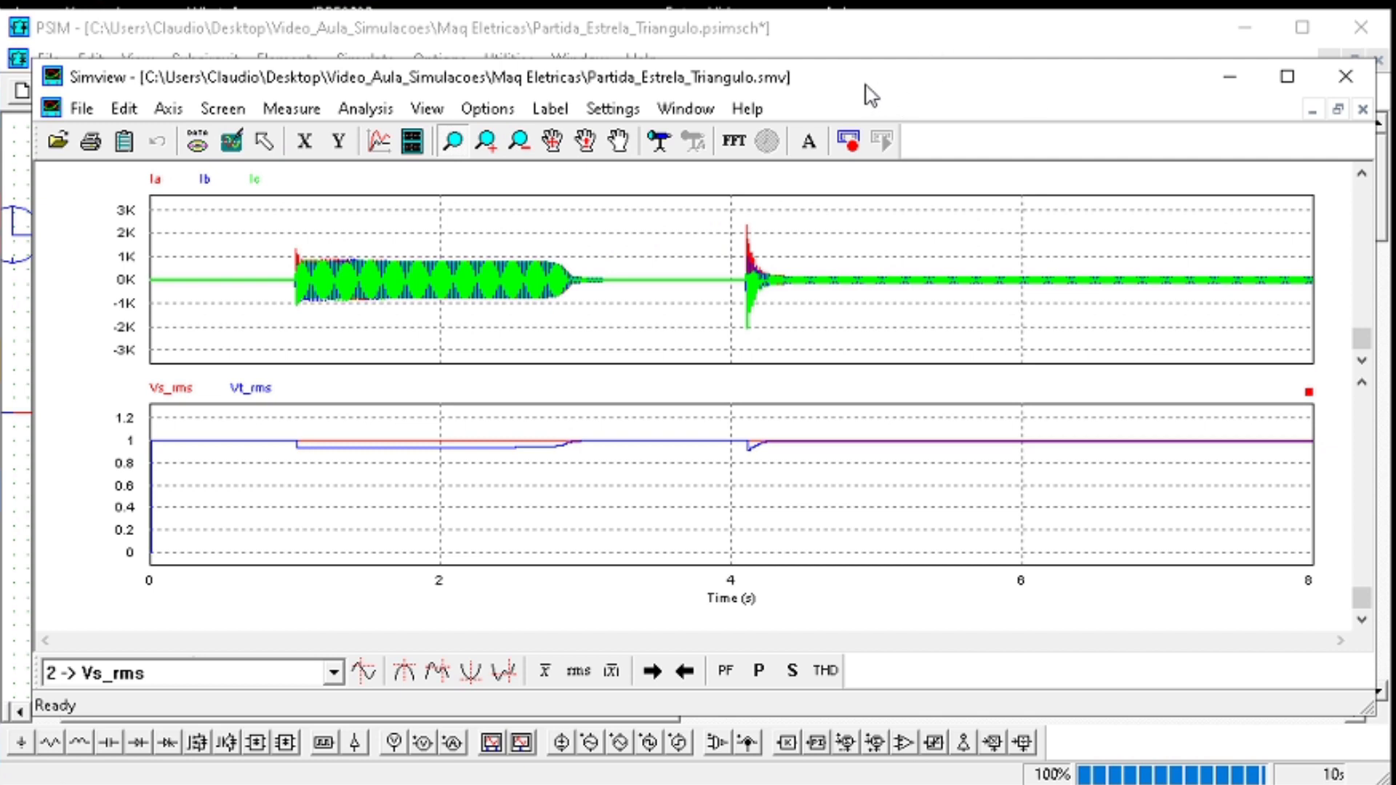
mouse_move(820, 86)
mouse_down()
mouse_move(812, 98)
mouse_move(801, 88)
mouse_move(814, 90)
mouse_up()
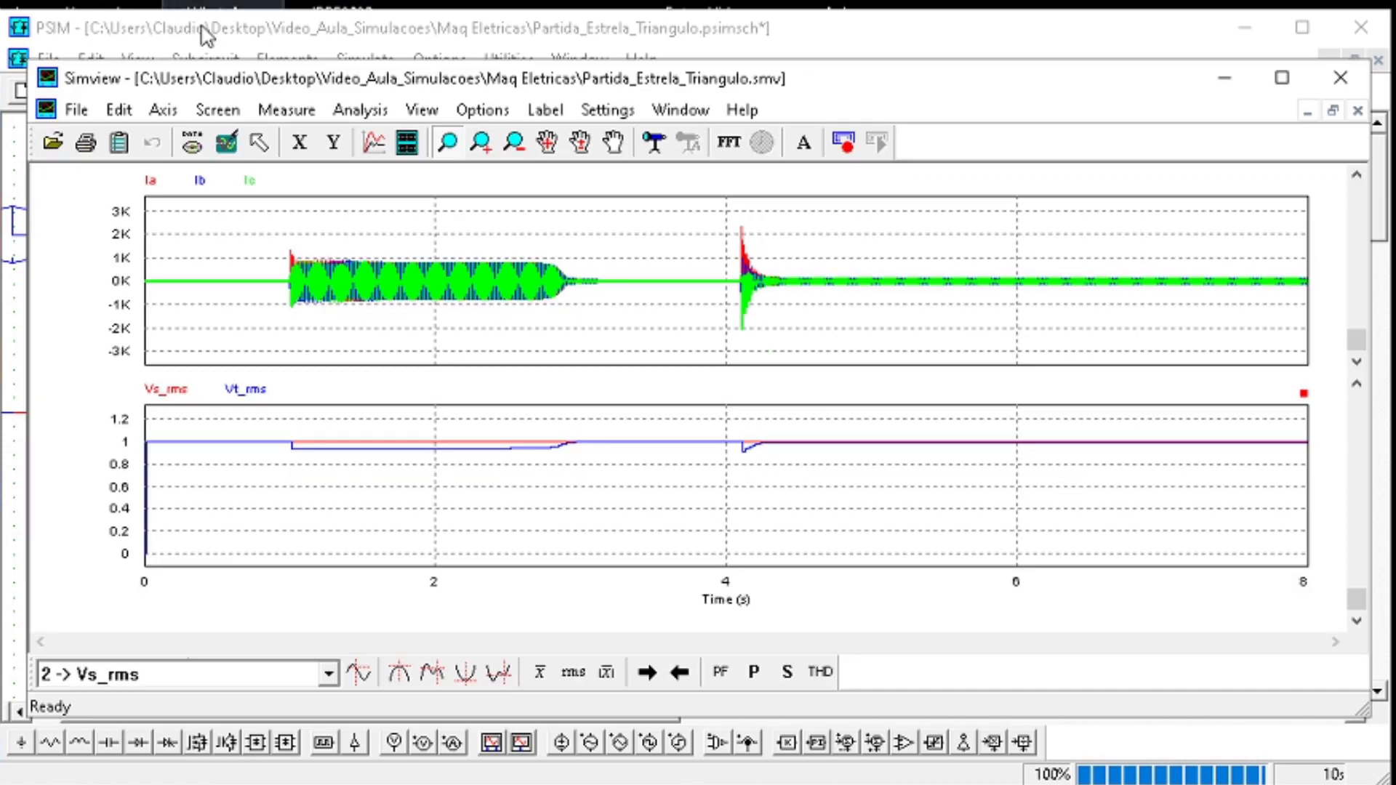
Return to the schematic and change the inductance of the three source-line inductors L7, L8 and L9
click(15, 500)
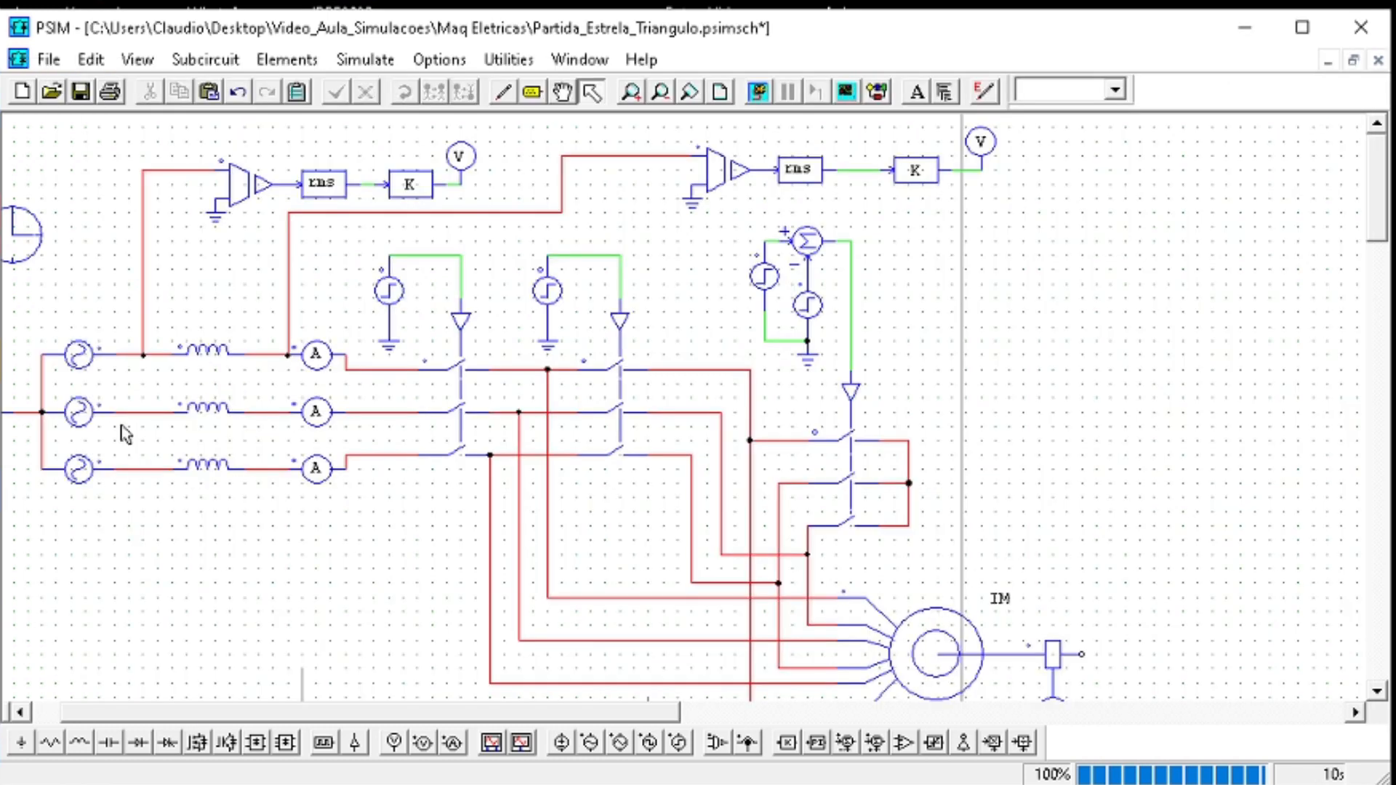
double_click(204, 357)
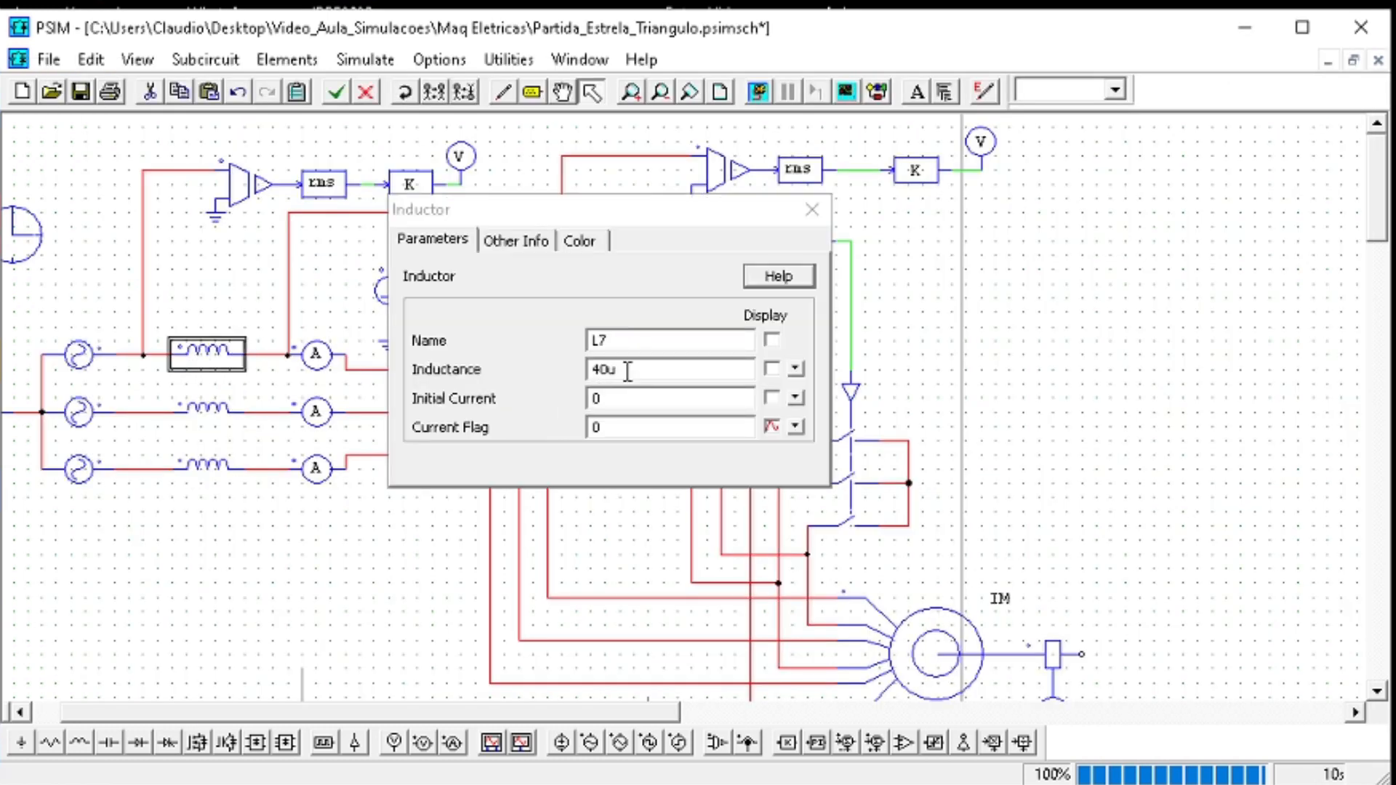
click(605, 372)
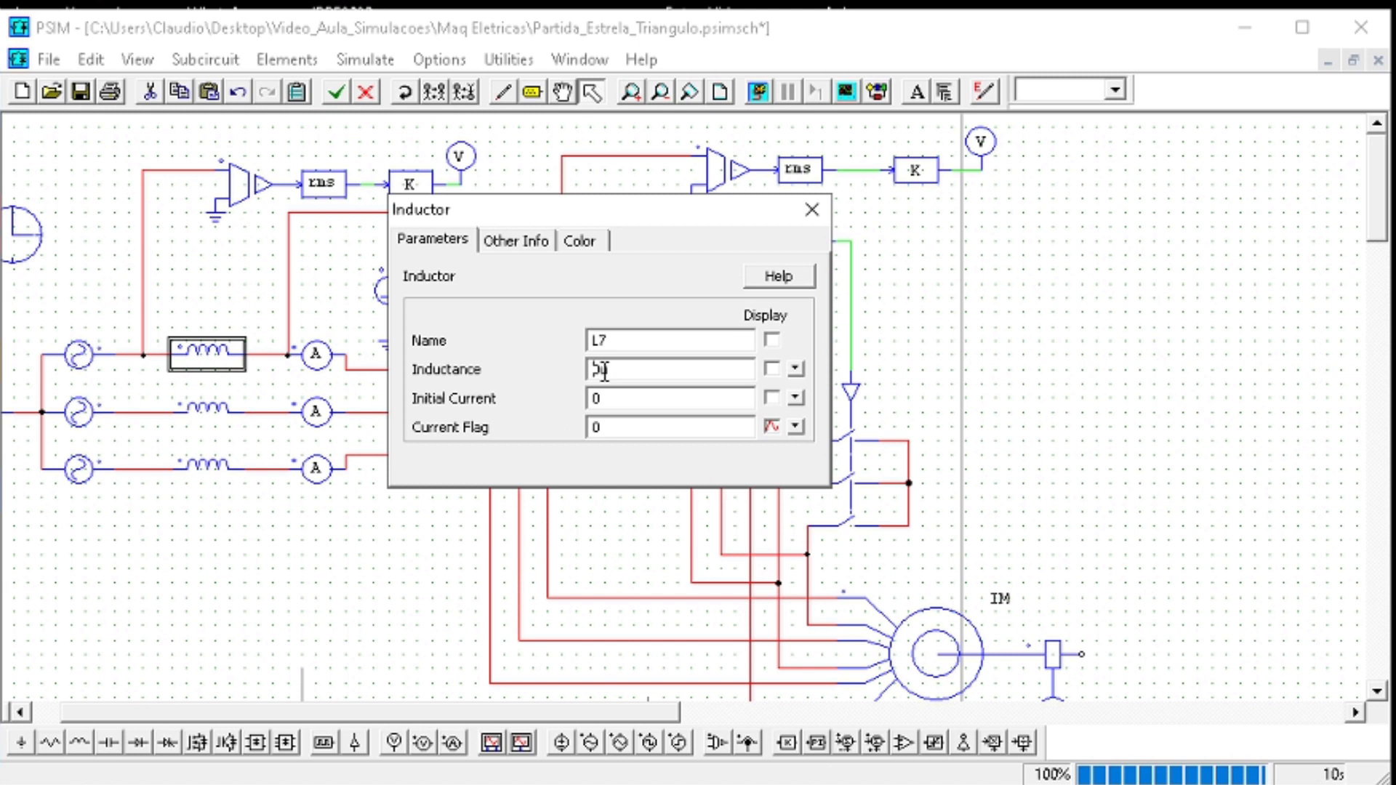
click(815, 210)
click(233, 408)
double_click(232, 407)
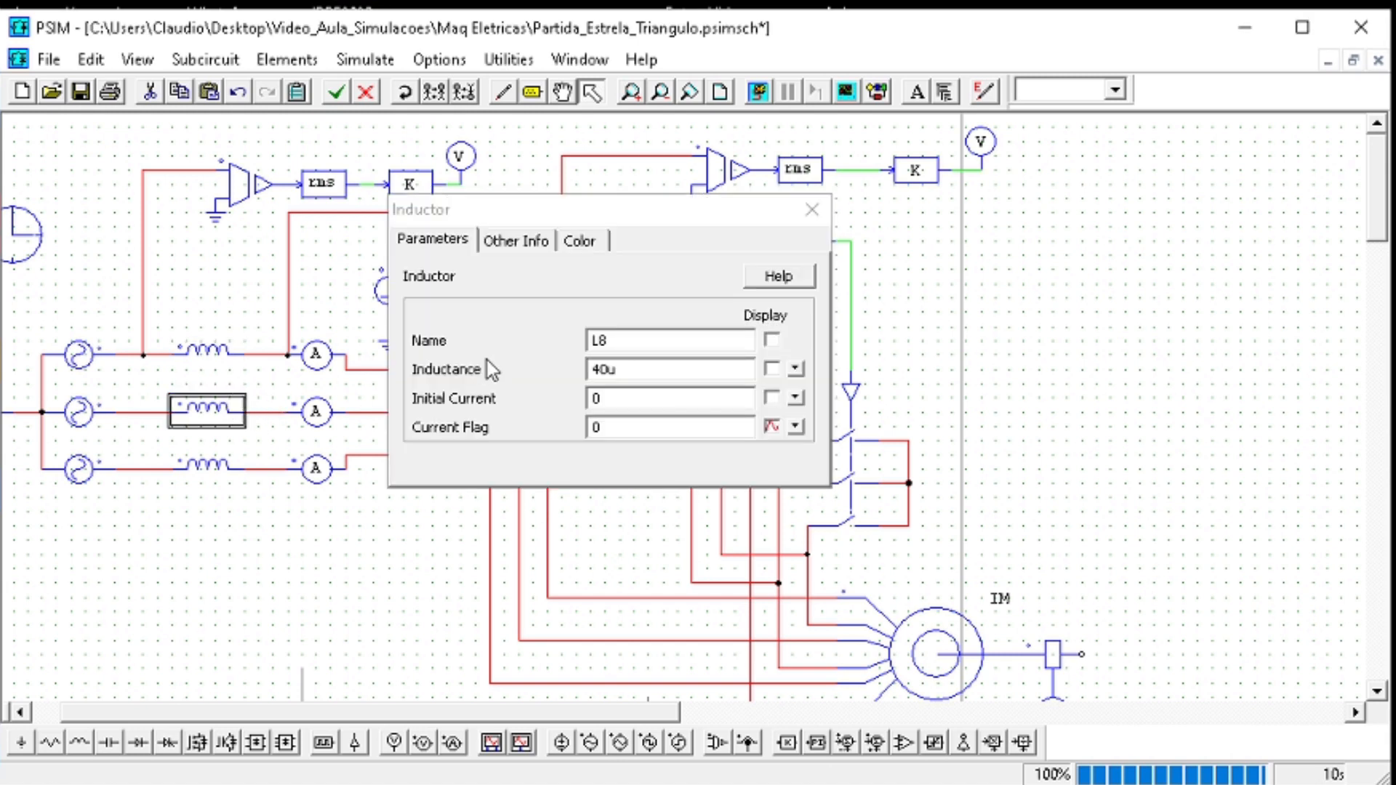
click(602, 371)
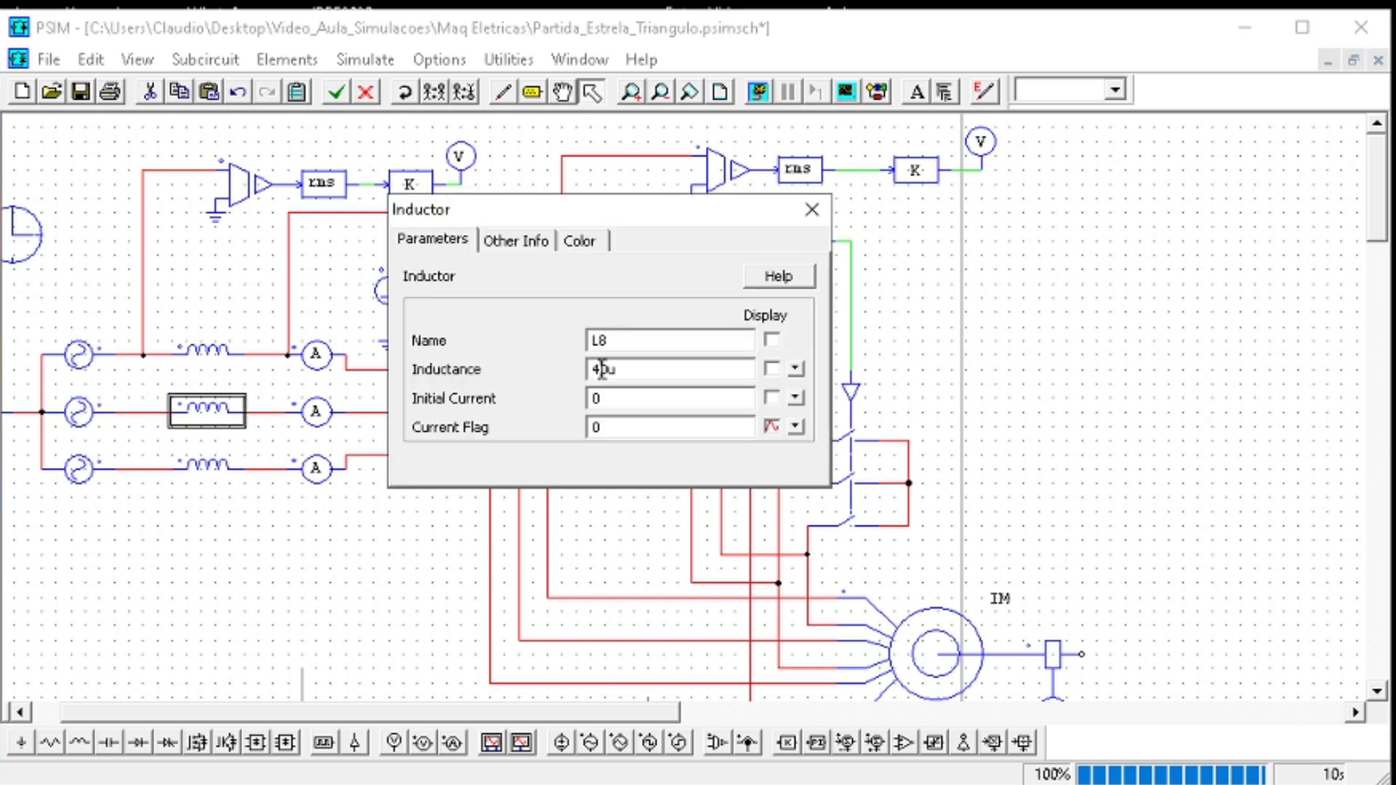
click(813, 210)
double_click(214, 469)
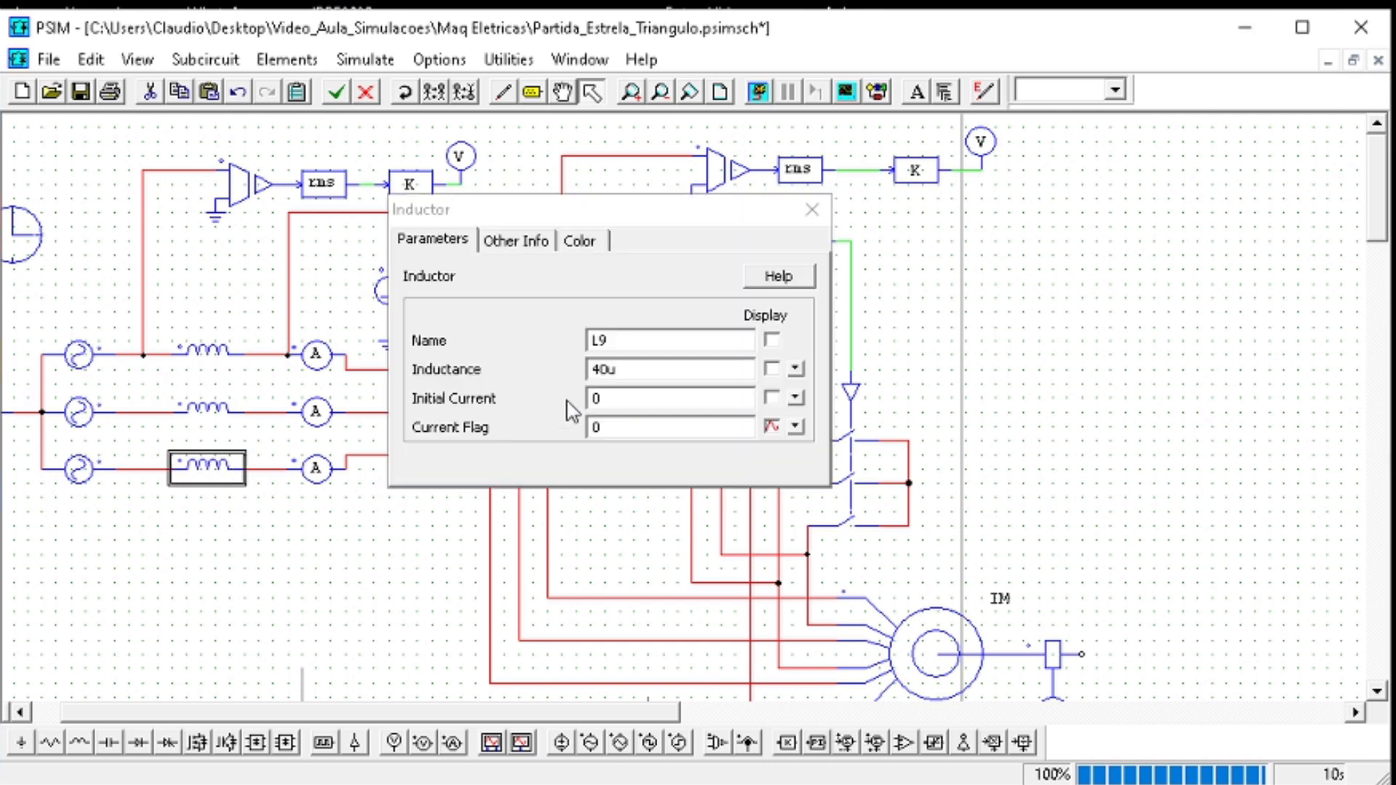
click(602, 371)
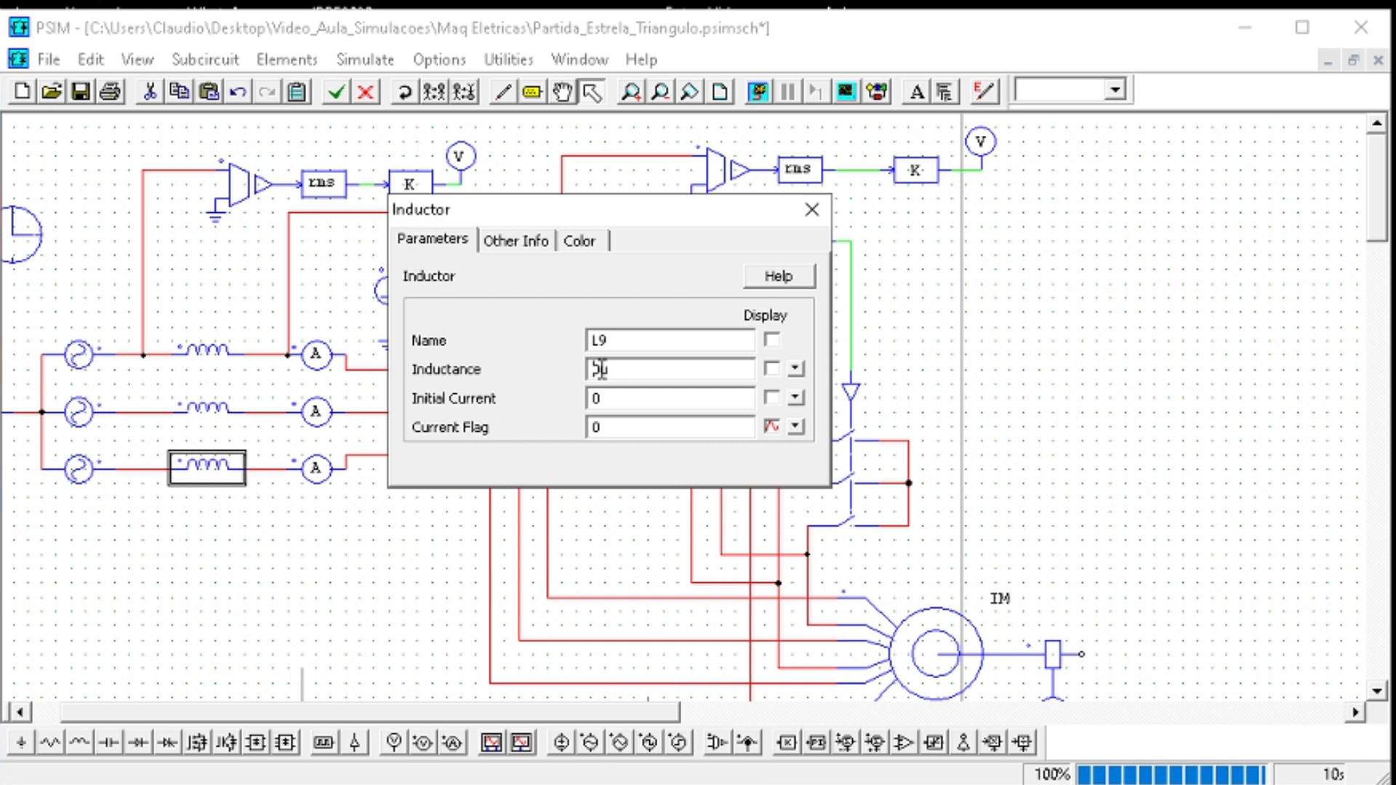
click(812, 210)
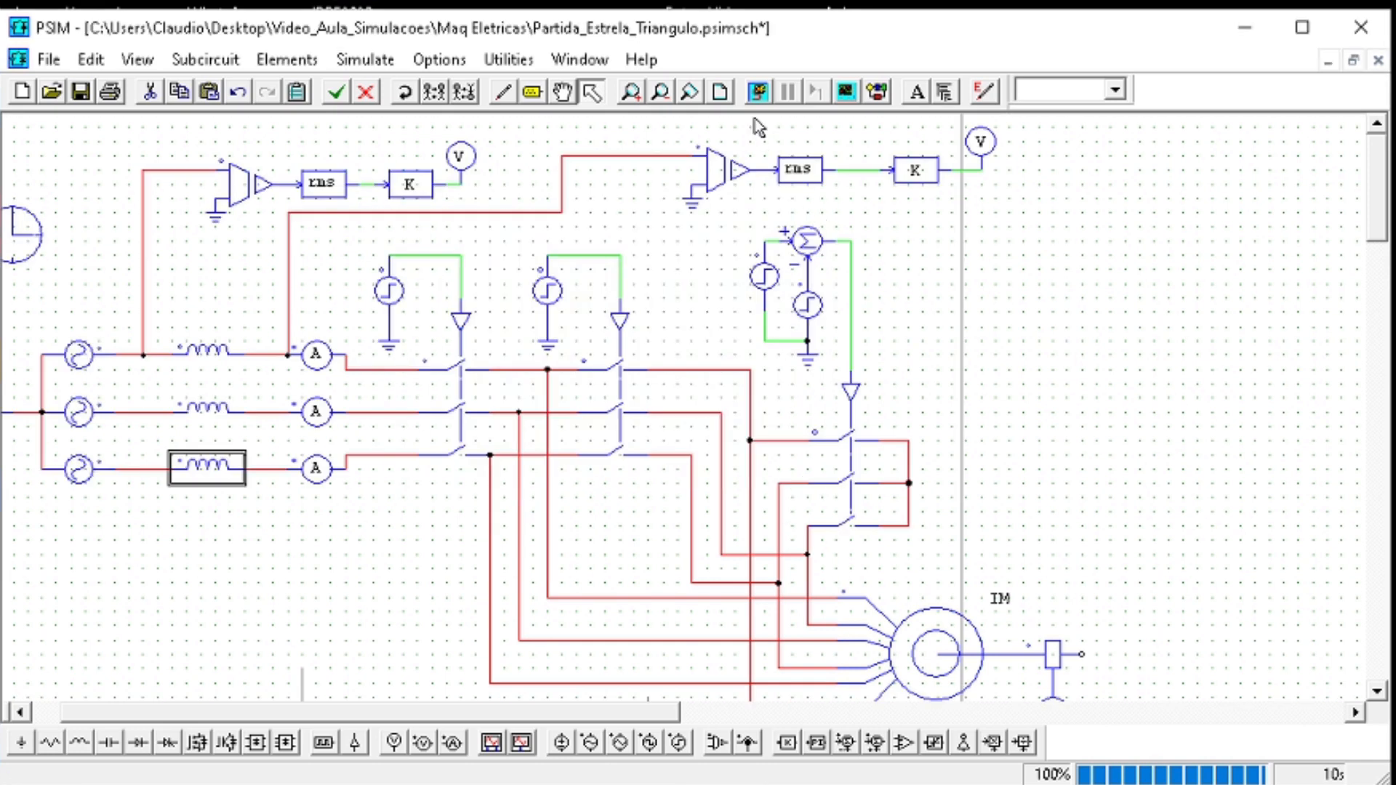
Rerun the star-delta simulation and examine the RMS voltages from about 1 to 4 s, restoring the full view
click(759, 91)
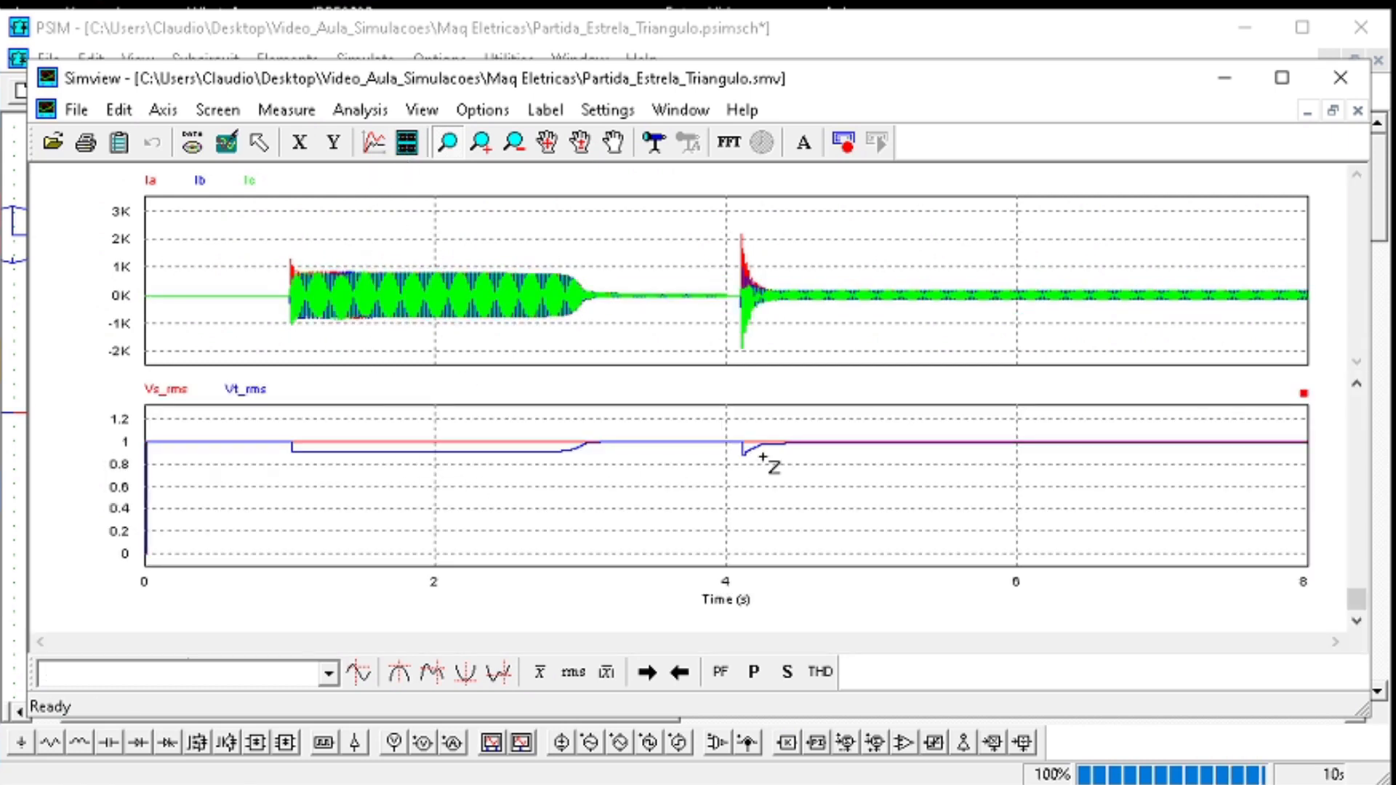
drag(779, 463, 244, 419)
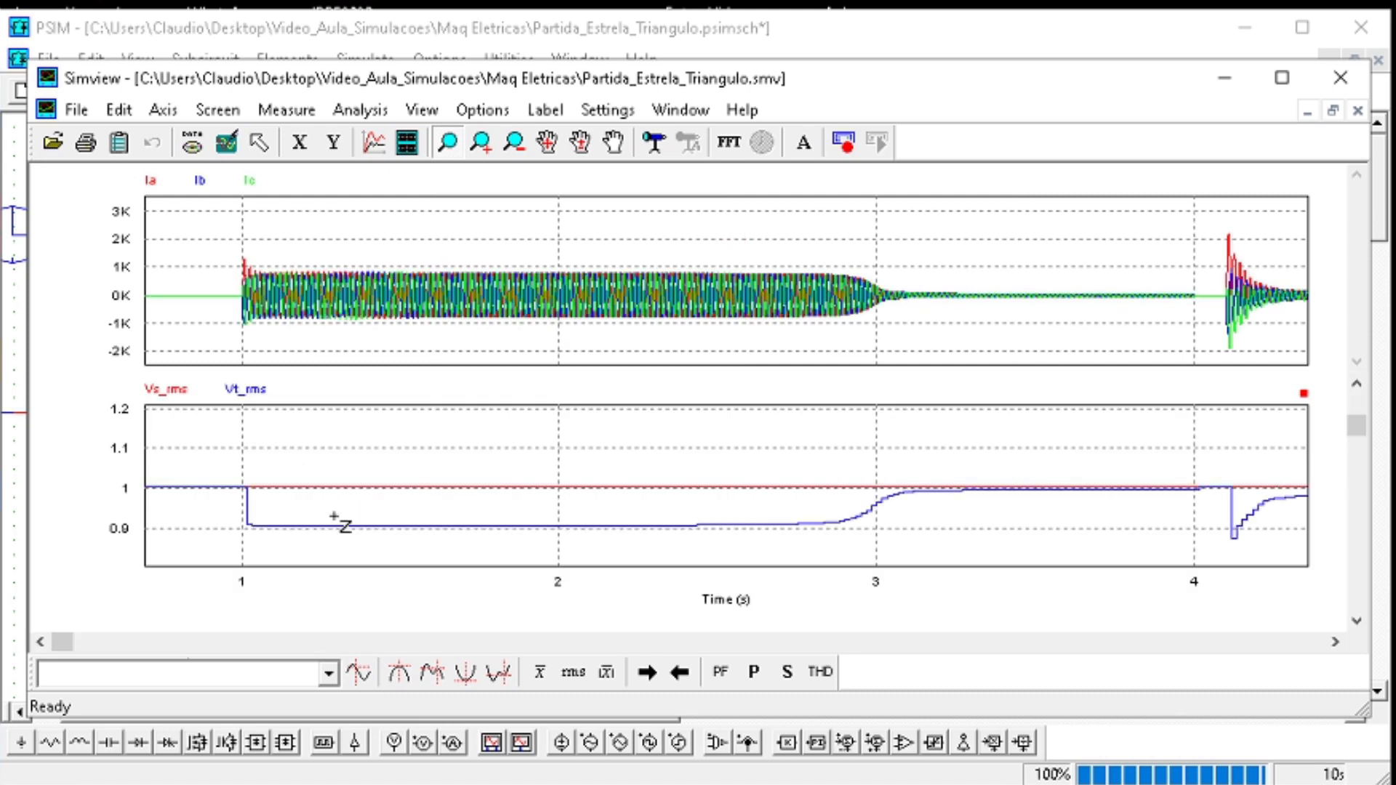
click(227, 142)
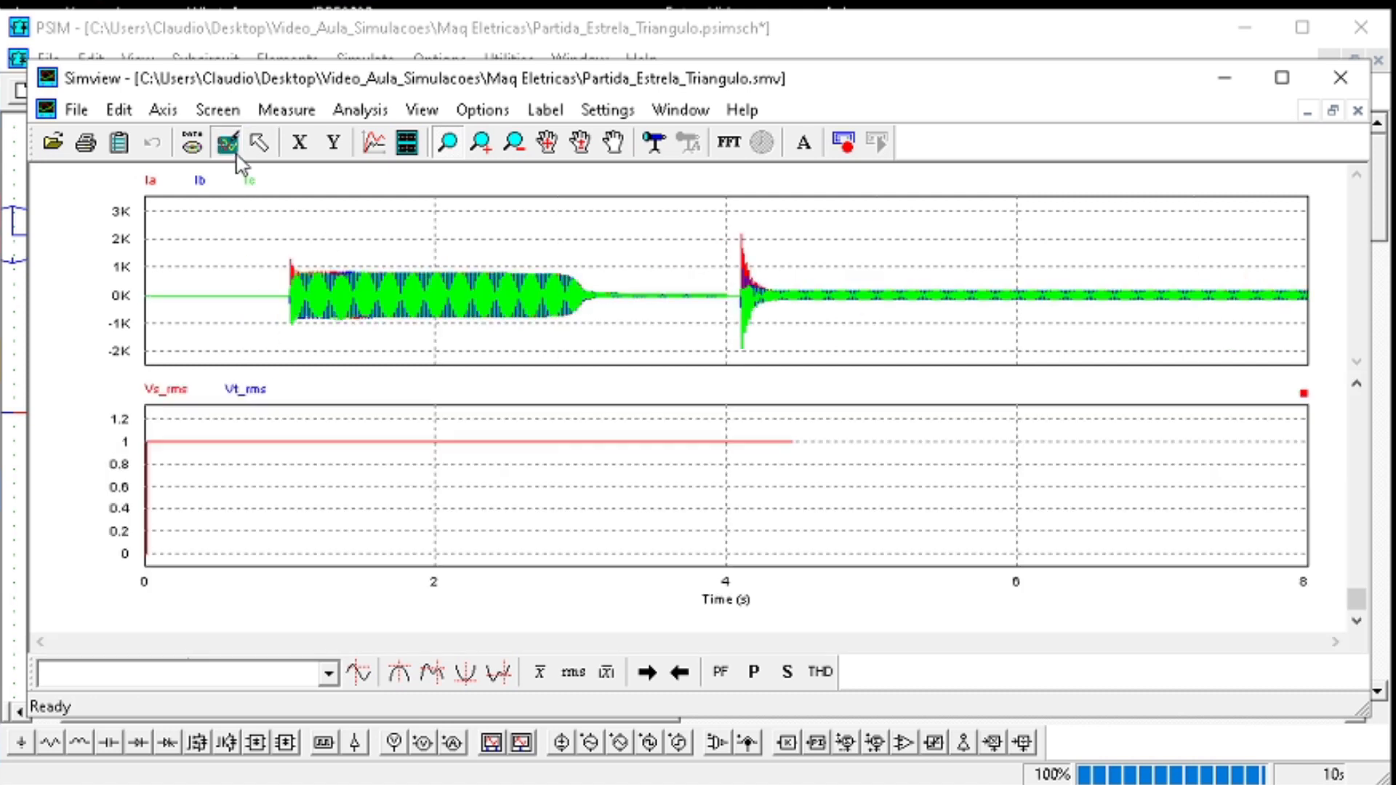
Return to the schematic and bring the disabled direct-start circuit below the star-delta circuit into view
click(1225, 78)
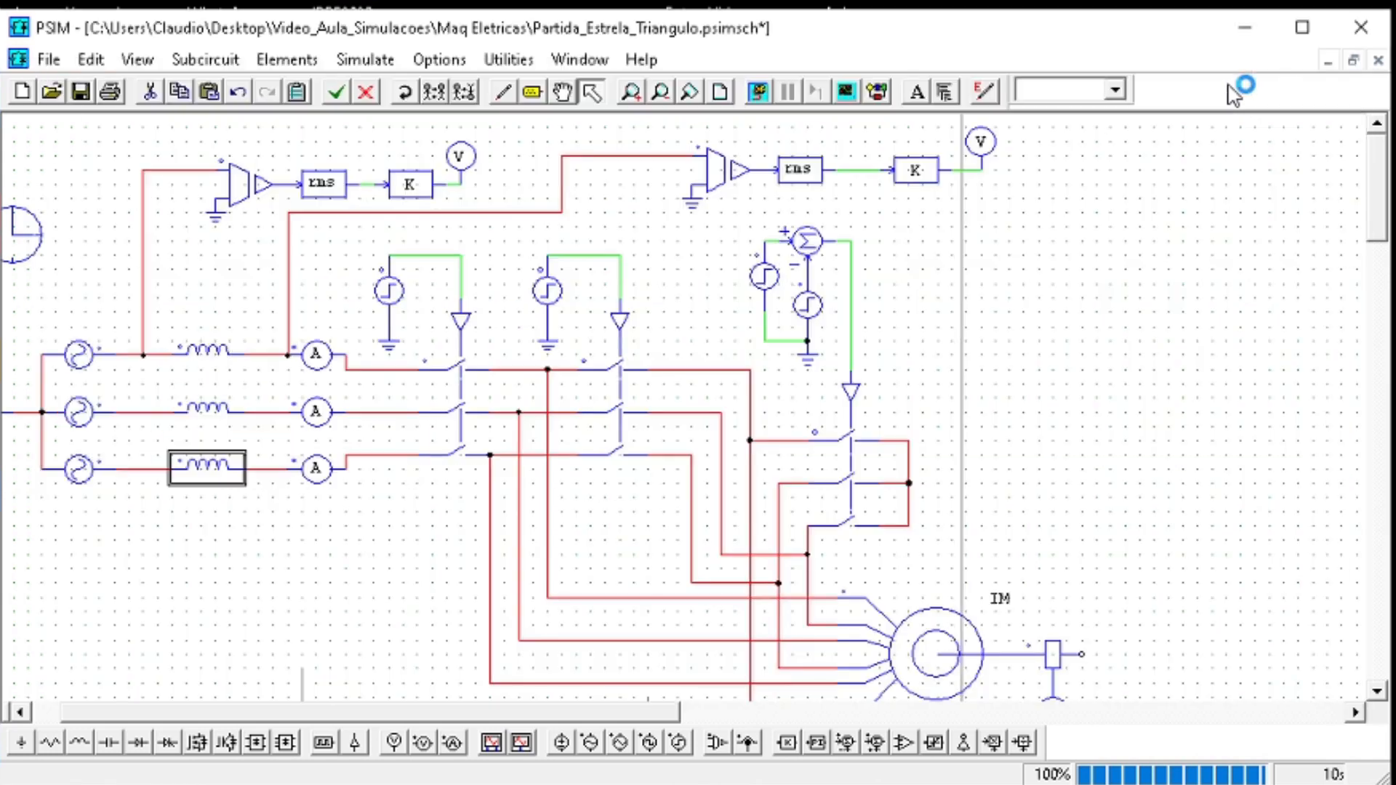
scroll(978, 373, down, 3)
scroll(982, 378, down, 6)
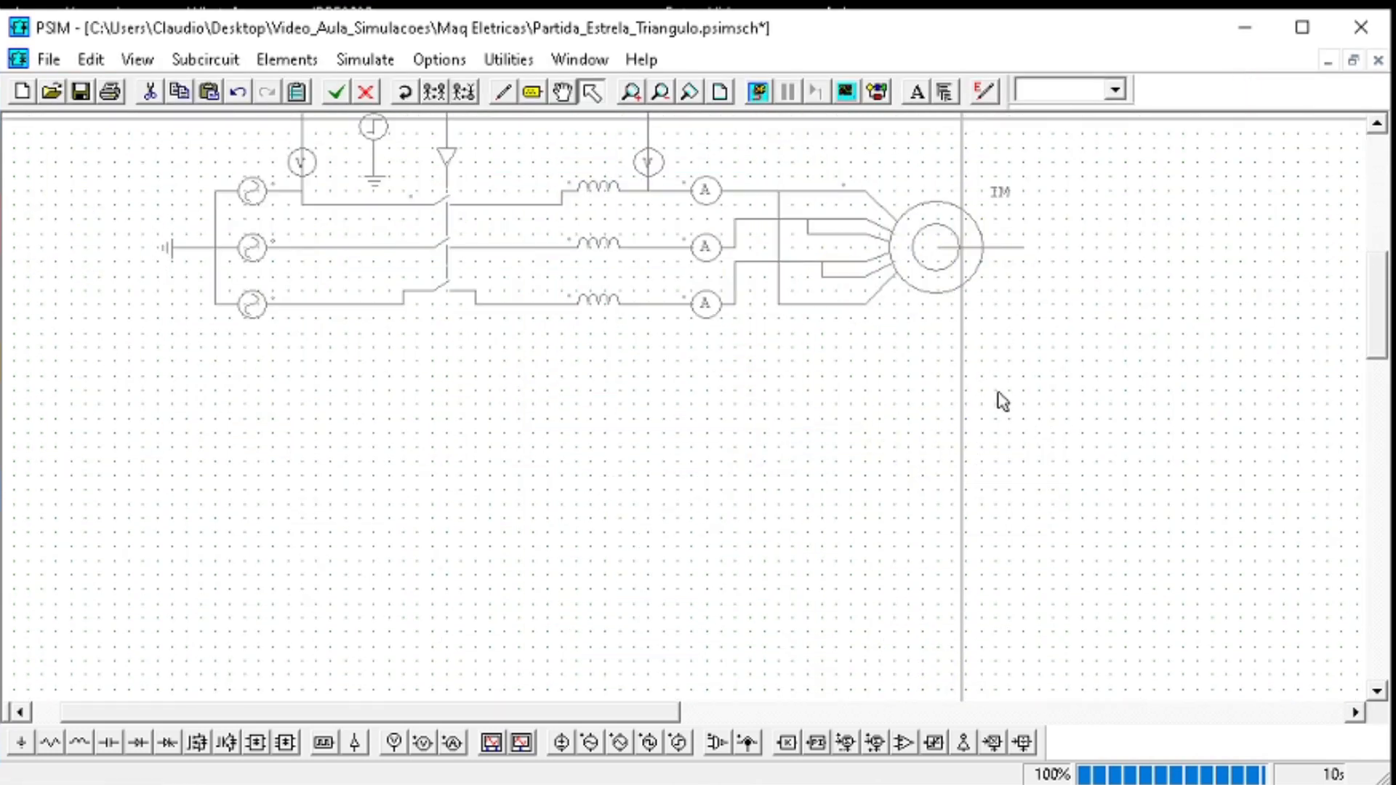
scroll(1018, 436, up, 3)
drag(1066, 578, 102, 327)
drag(565, 439, 565, 542)
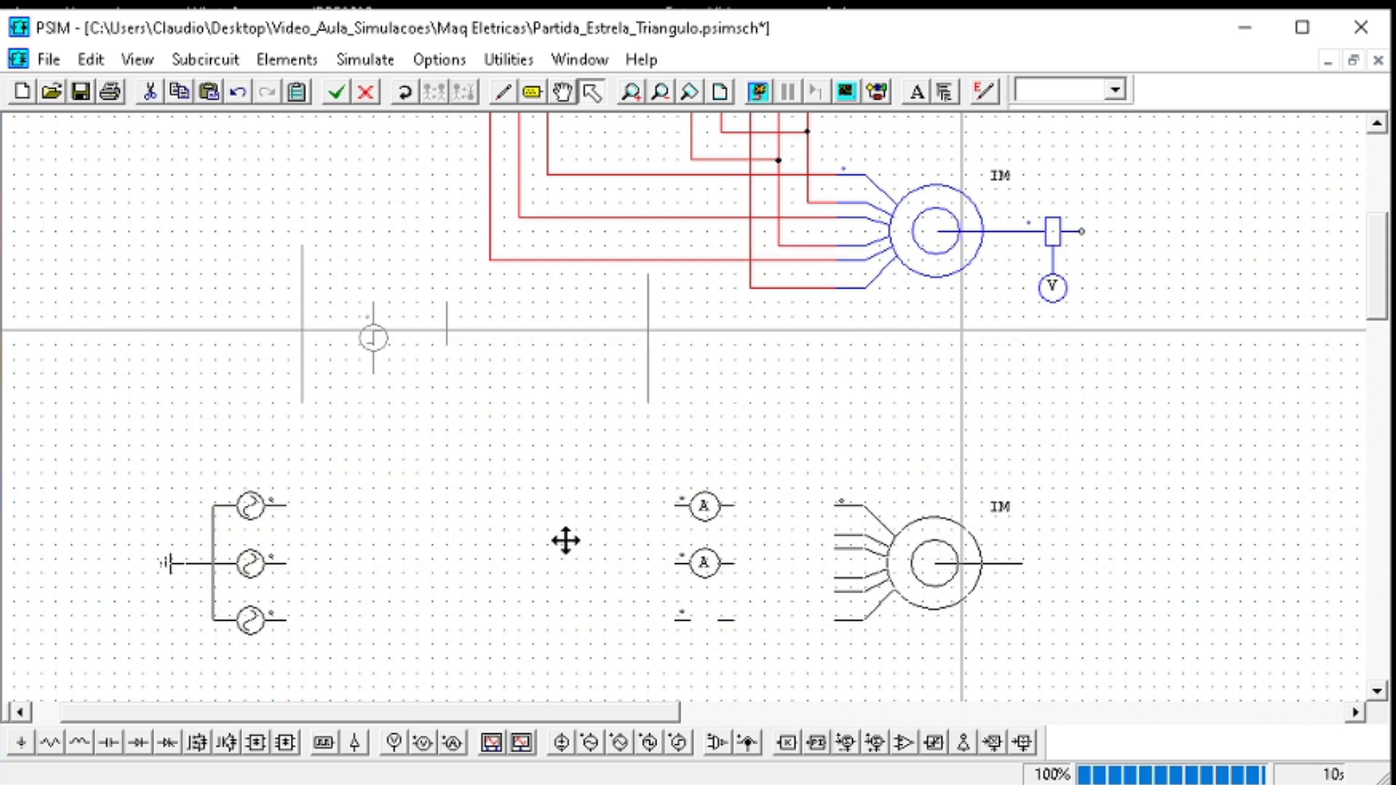
click(658, 377)
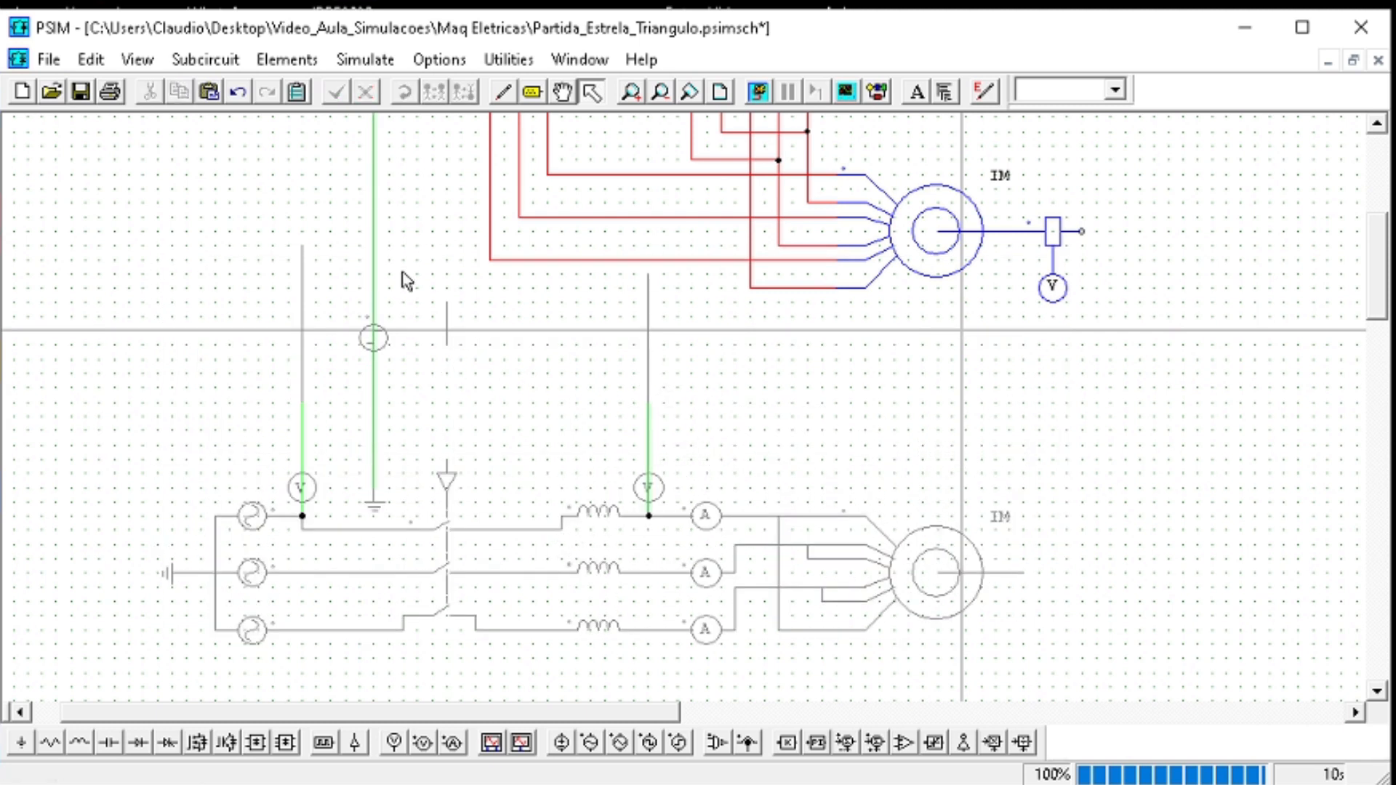
key(ctrl+z)
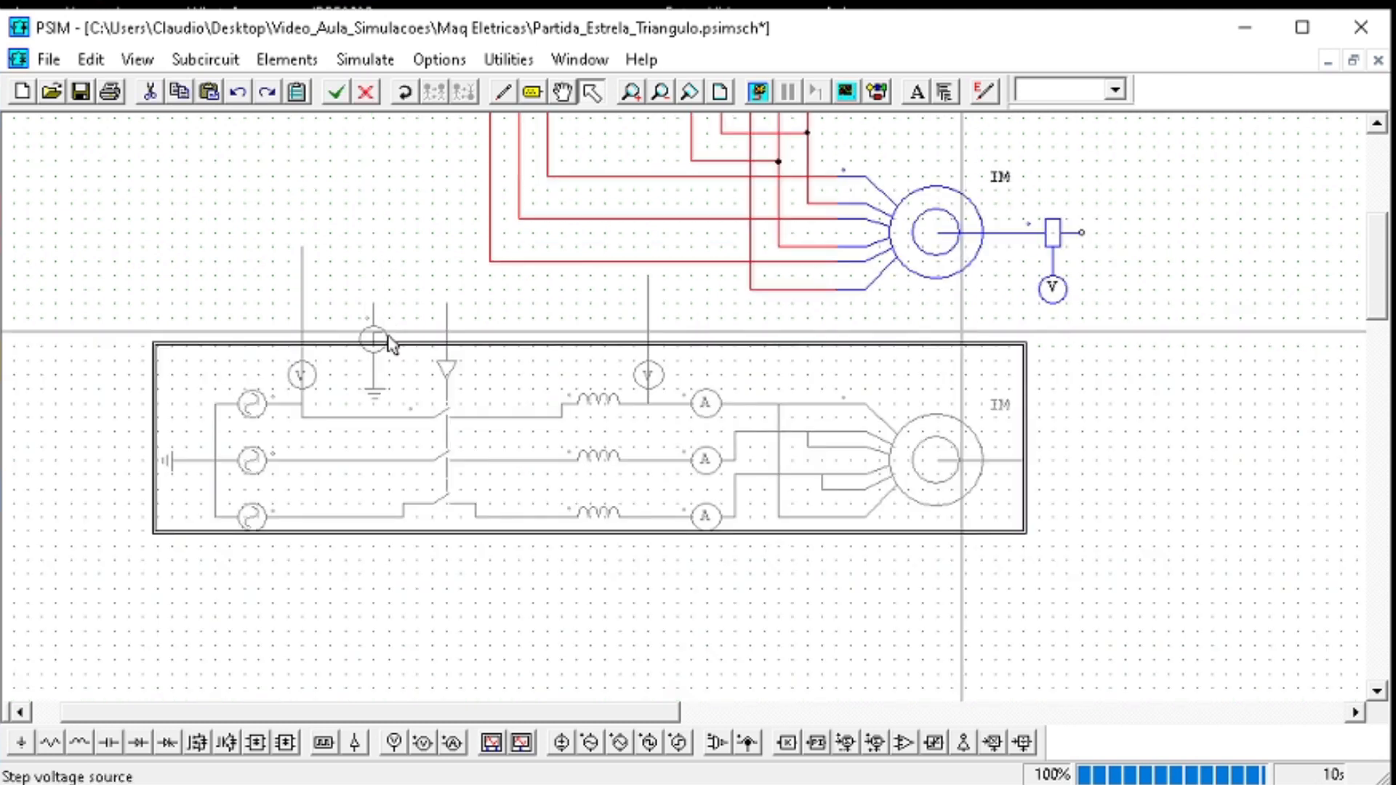
Move the disabled direct-start circuit's sources, switches, inductors, ammeters and motor down to free space above them
drag(1097, 590, 75, 237)
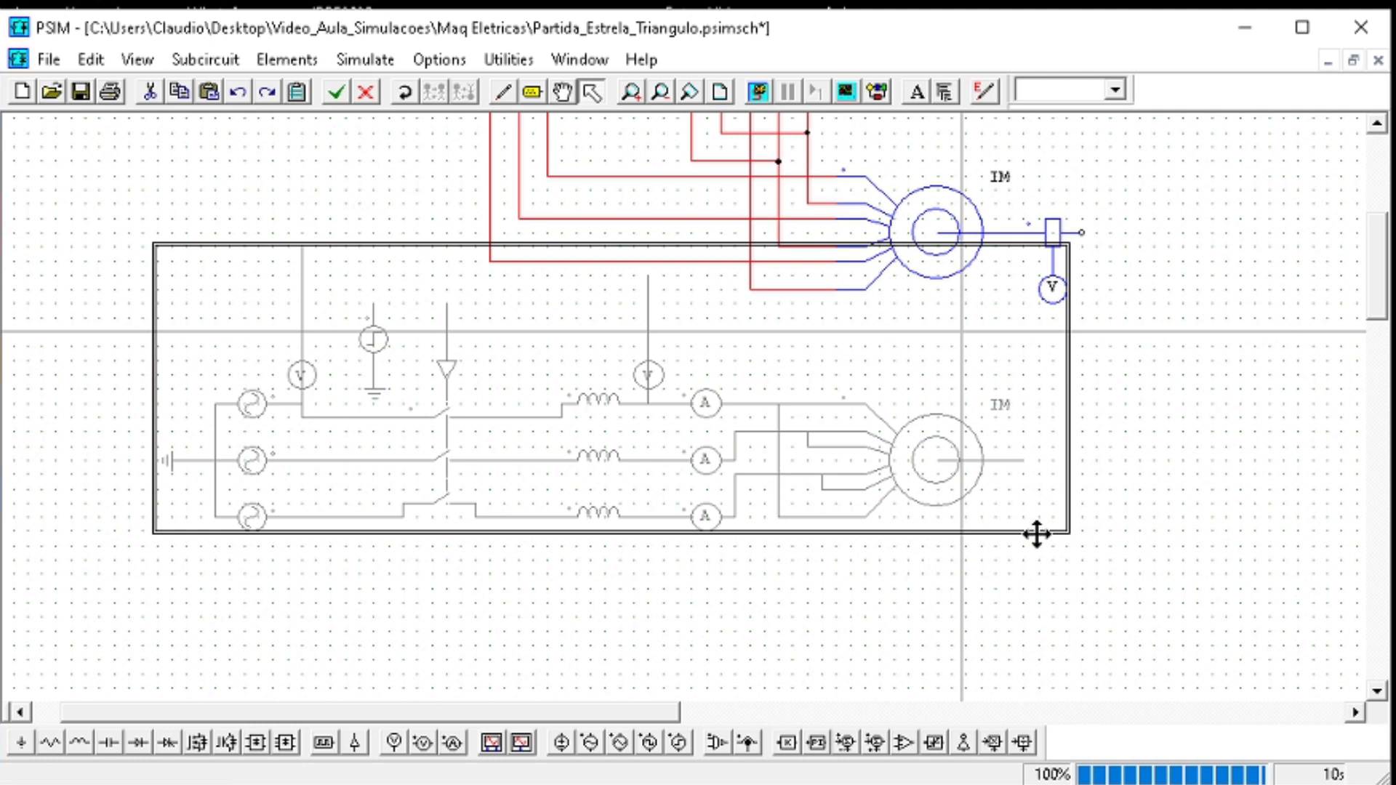
click(1115, 544)
drag(1074, 539, 36, 380)
drag(898, 458, 882, 536)
click(680, 425)
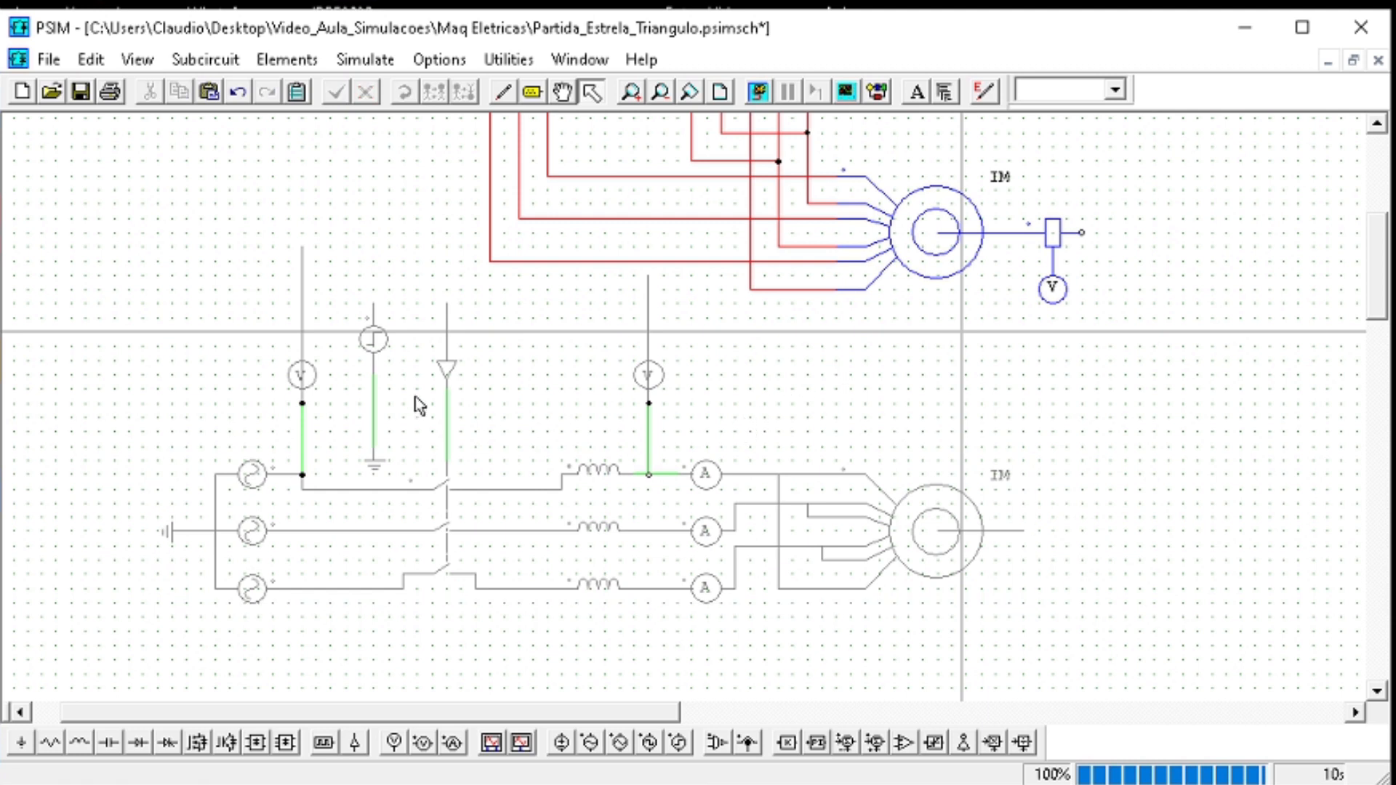
Move the direct-start circuit's step voltage source down, closer to its ground
drag(720, 419, 201, 283)
click(396, 364)
click(371, 326)
drag(371, 326, 373, 364)
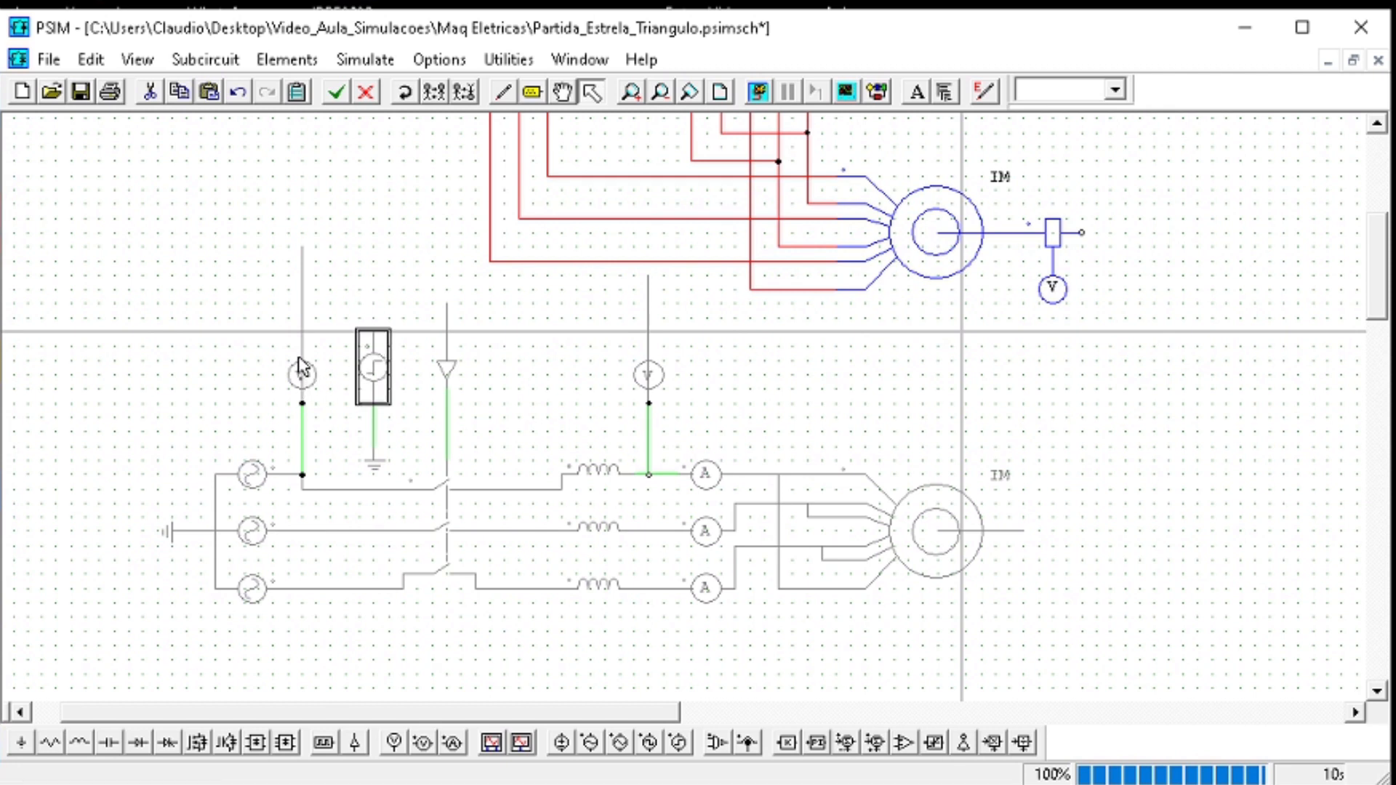
Delete the leftover vertical wires above the source voltage probe, the switch driver and the terminal voltage probe
click(303, 286)
key(Delete)
click(447, 326)
key(Delete)
click(647, 308)
key(Delete)
Copy the star-delta source's RMS measurement chain and paste two copies, near the direct-start circuit's source and motor sides
scroll(748, 405, up, 5)
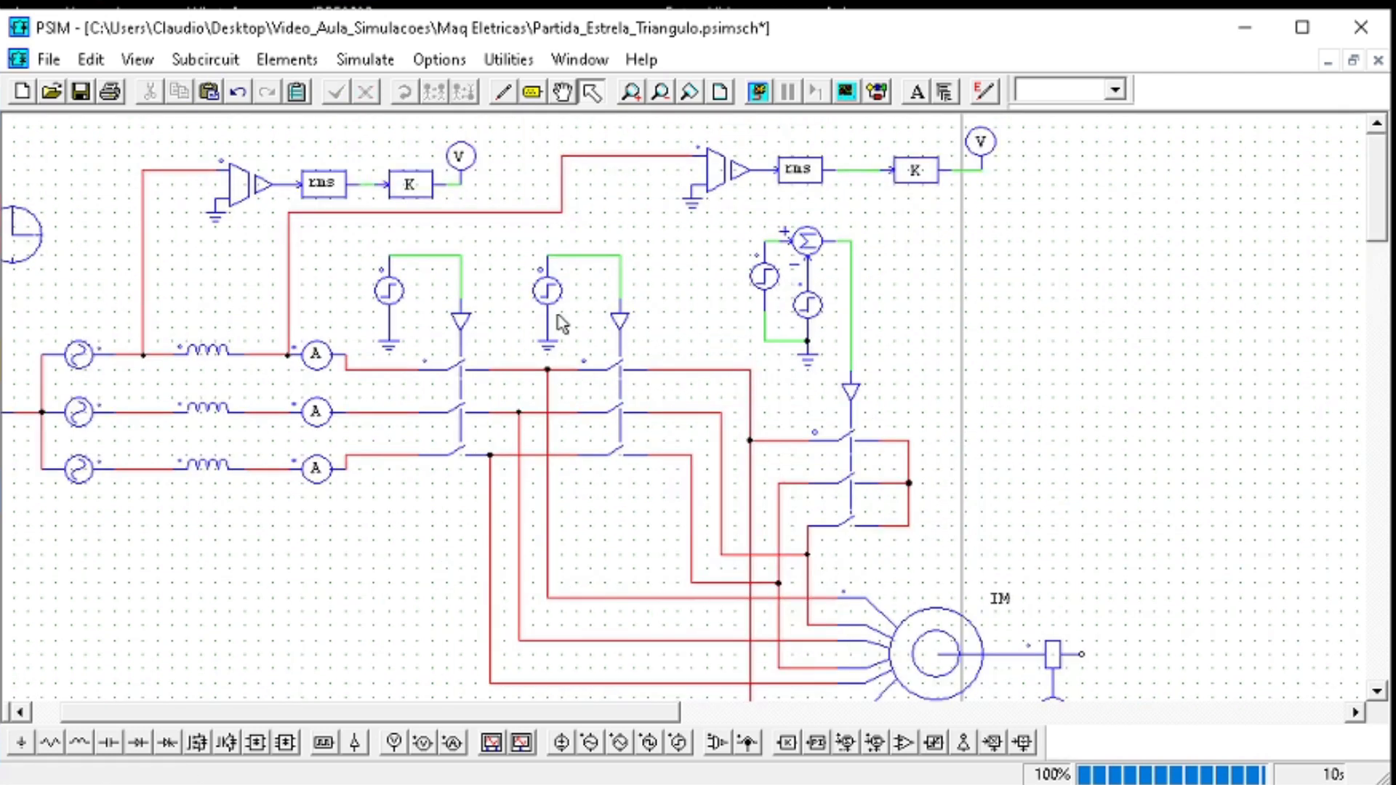
drag(491, 132, 117, 230)
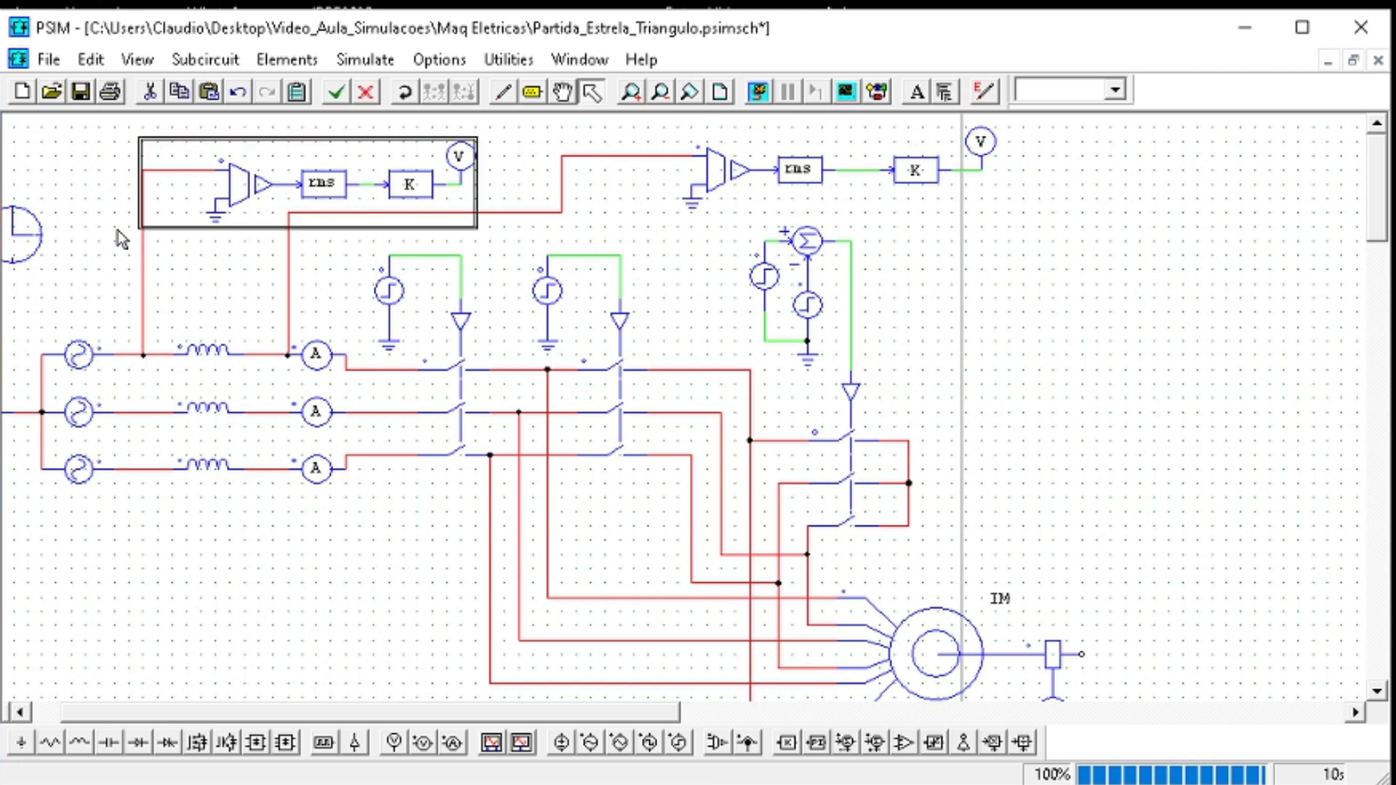
scroll(266, 409, down, 3)
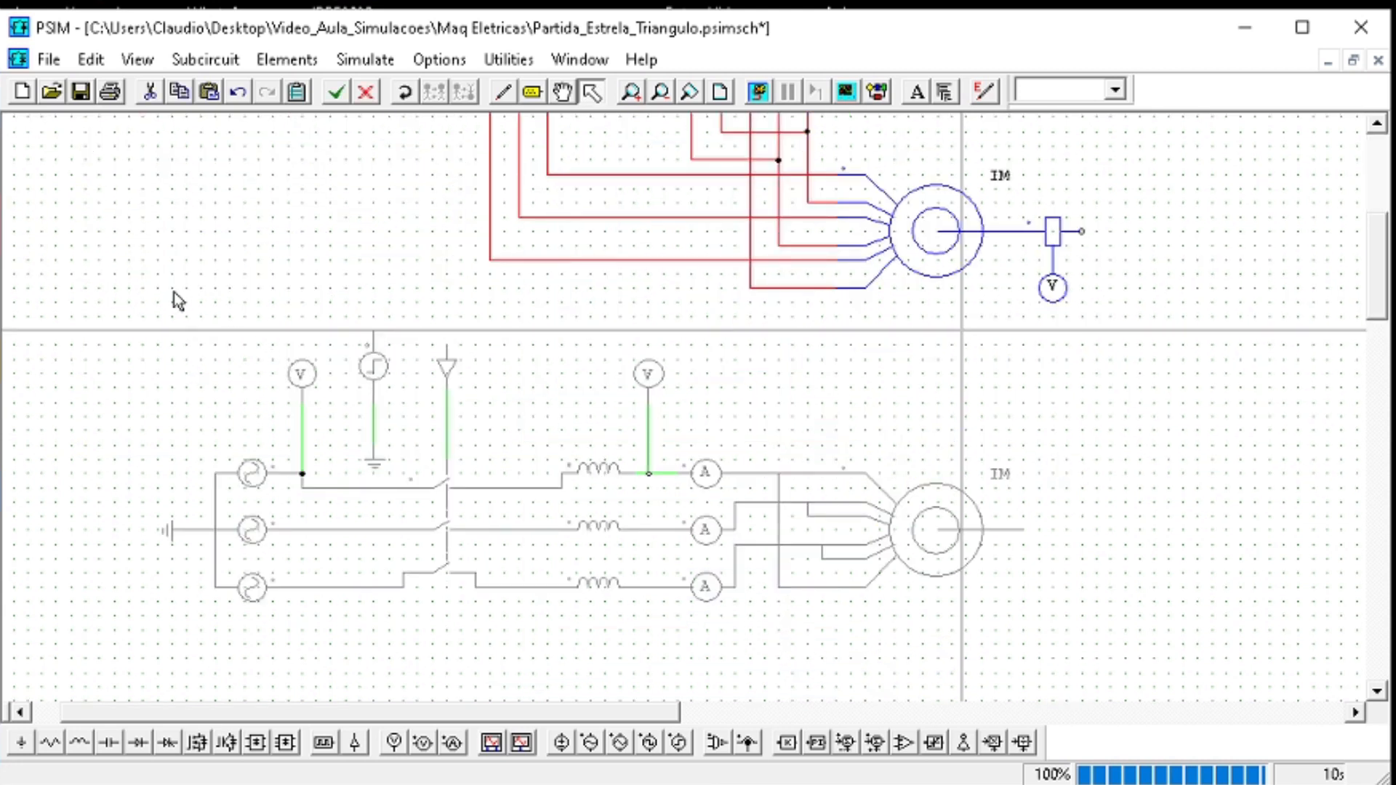
key(ctrl+v)
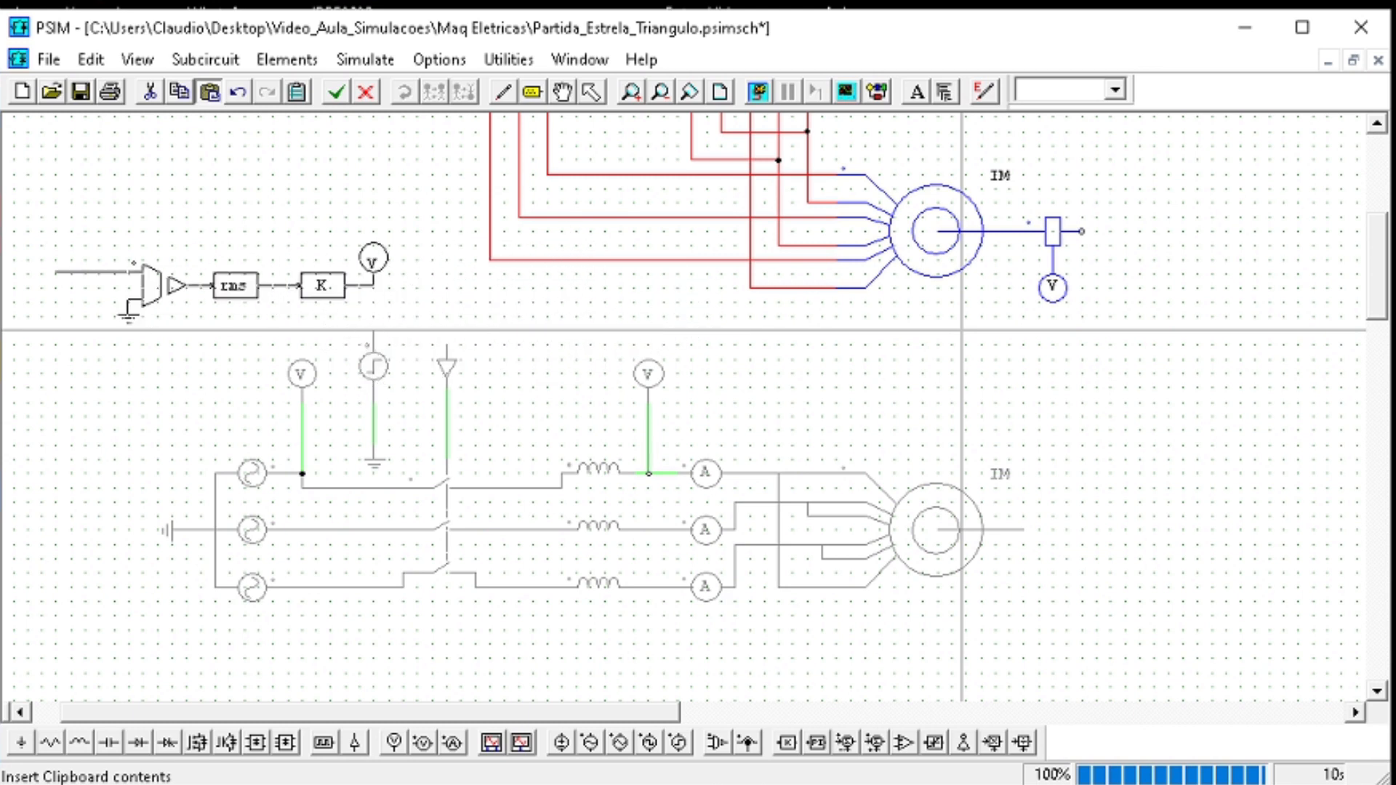
click(233, 288)
key(ctrl+v)
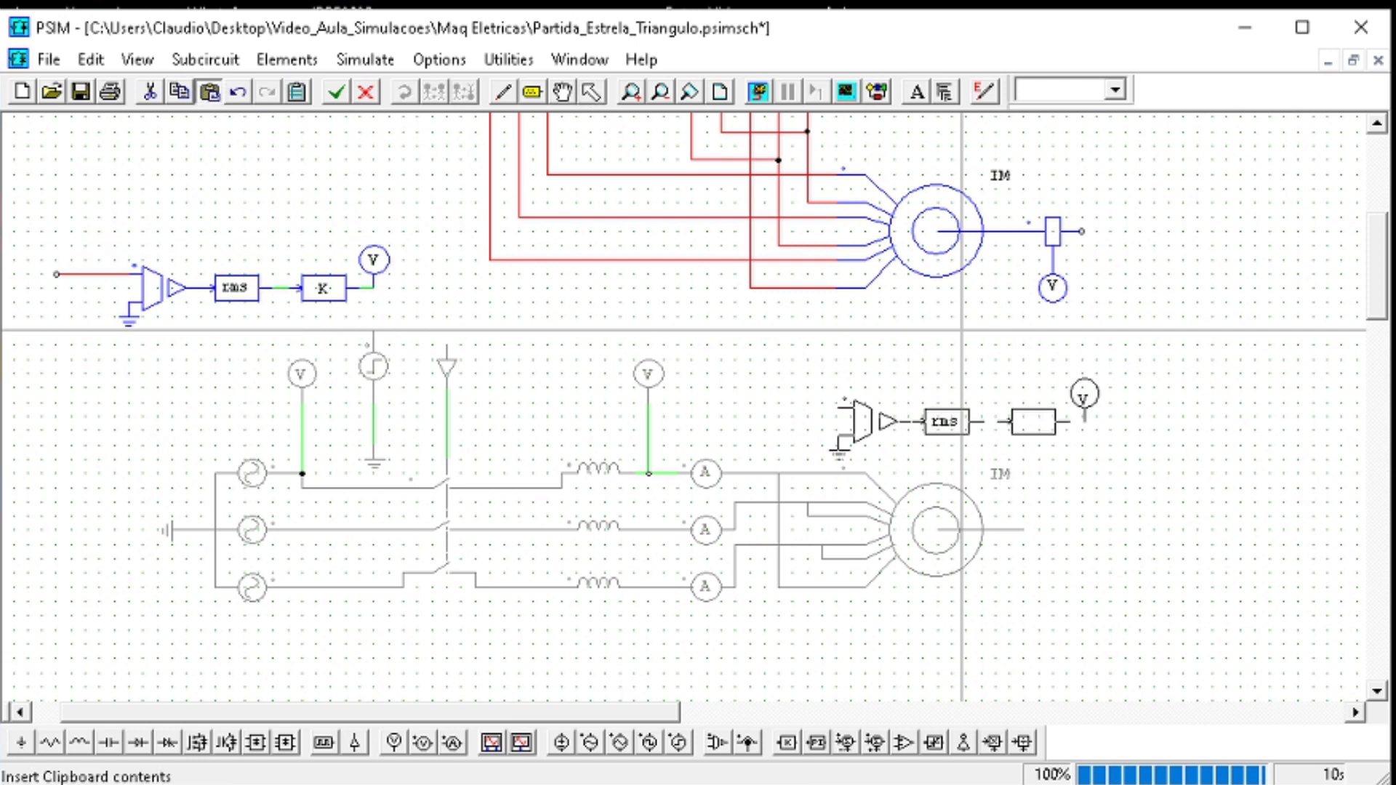
click(987, 373)
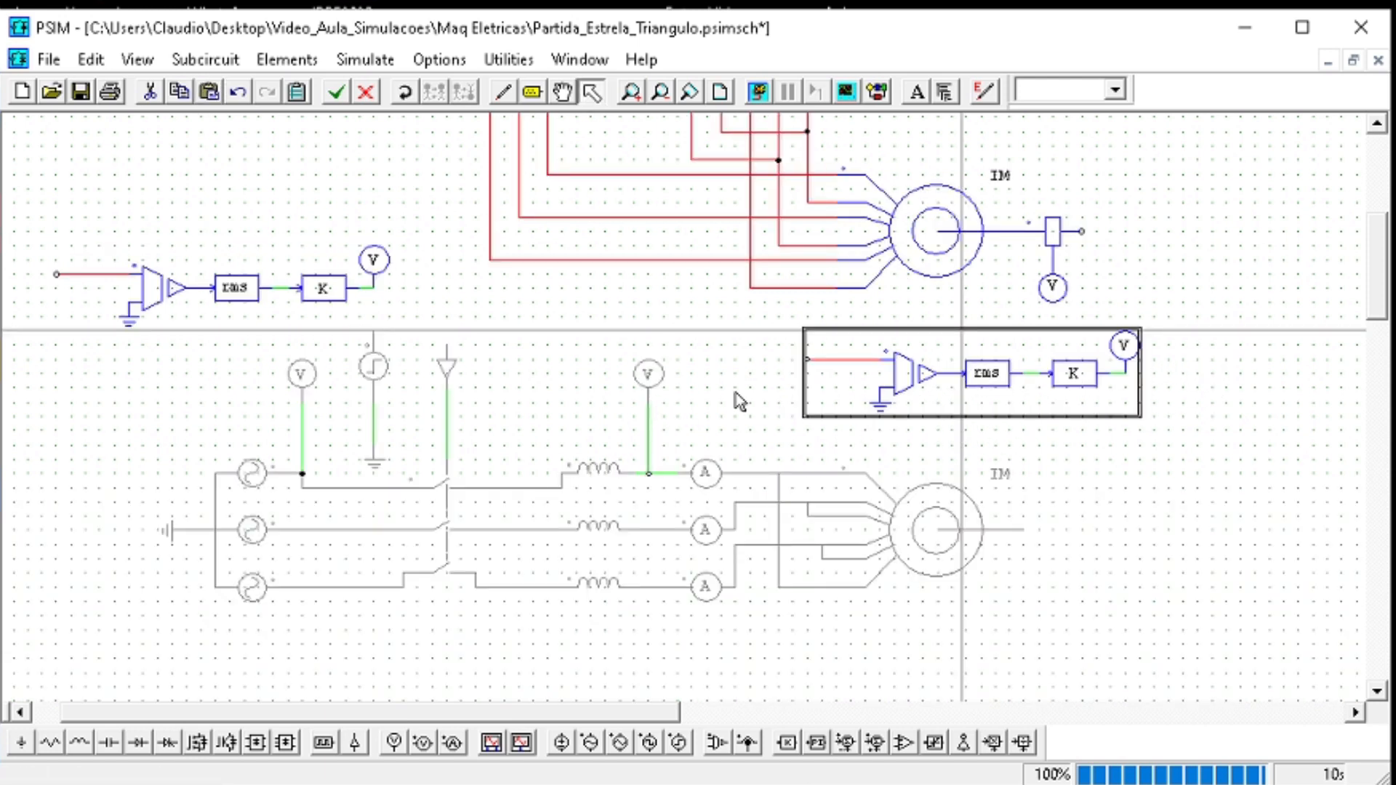
Wire the two pasted RMS measurement chains to the direct-start circuit's terminal-side and source-side phase nodes
click(738, 400)
click(508, 96)
mouse_move(808, 359)
mouse_down()
mouse_move(689, 418)
mouse_move(649, 416)
mouse_up()
mouse_move(42, 275)
mouse_down()
mouse_move(80, 364)
mouse_move(303, 430)
mouse_up()
key(Escape)
Enable the direct-start circuit's sources, switches, inductors, ammeters and induction motor
mouse_move(1079, 660)
mouse_down()
mouse_move(487, 470)
mouse_move(172, 436)
mouse_up()
right_click(371, 469)
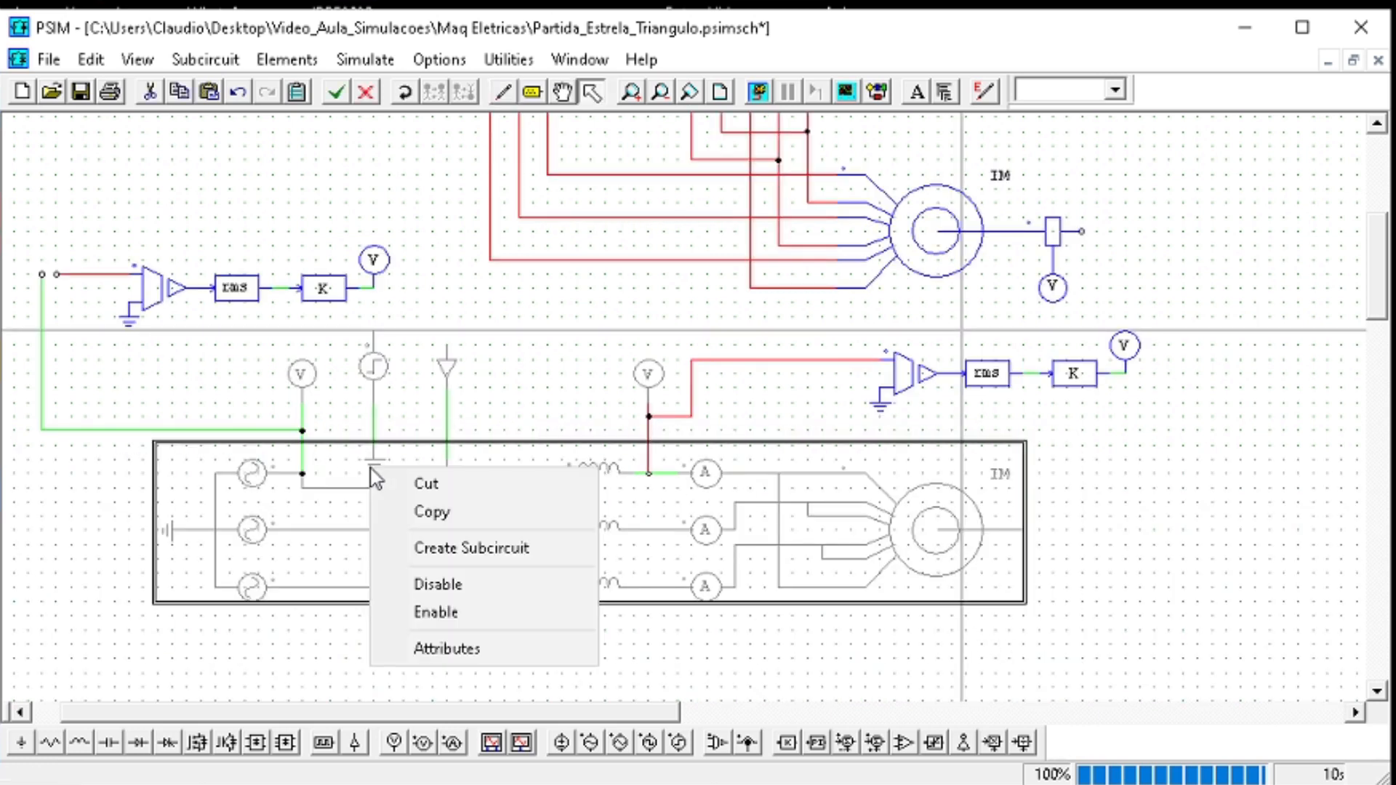
click(447, 615)
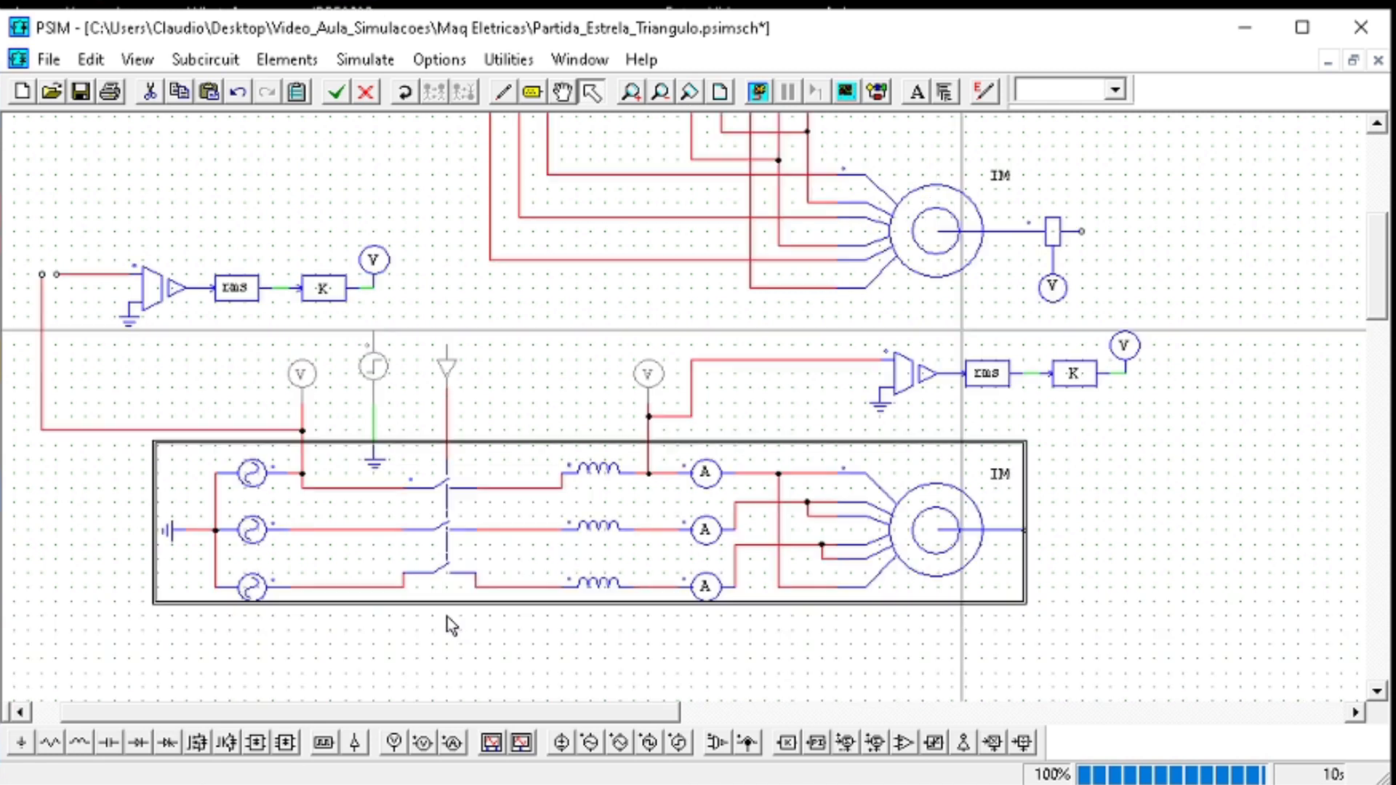
click(511, 409)
Enable the direct-start circuit's two voltage probes, step voltage source and switch driver
drag(518, 320, 277, 419)
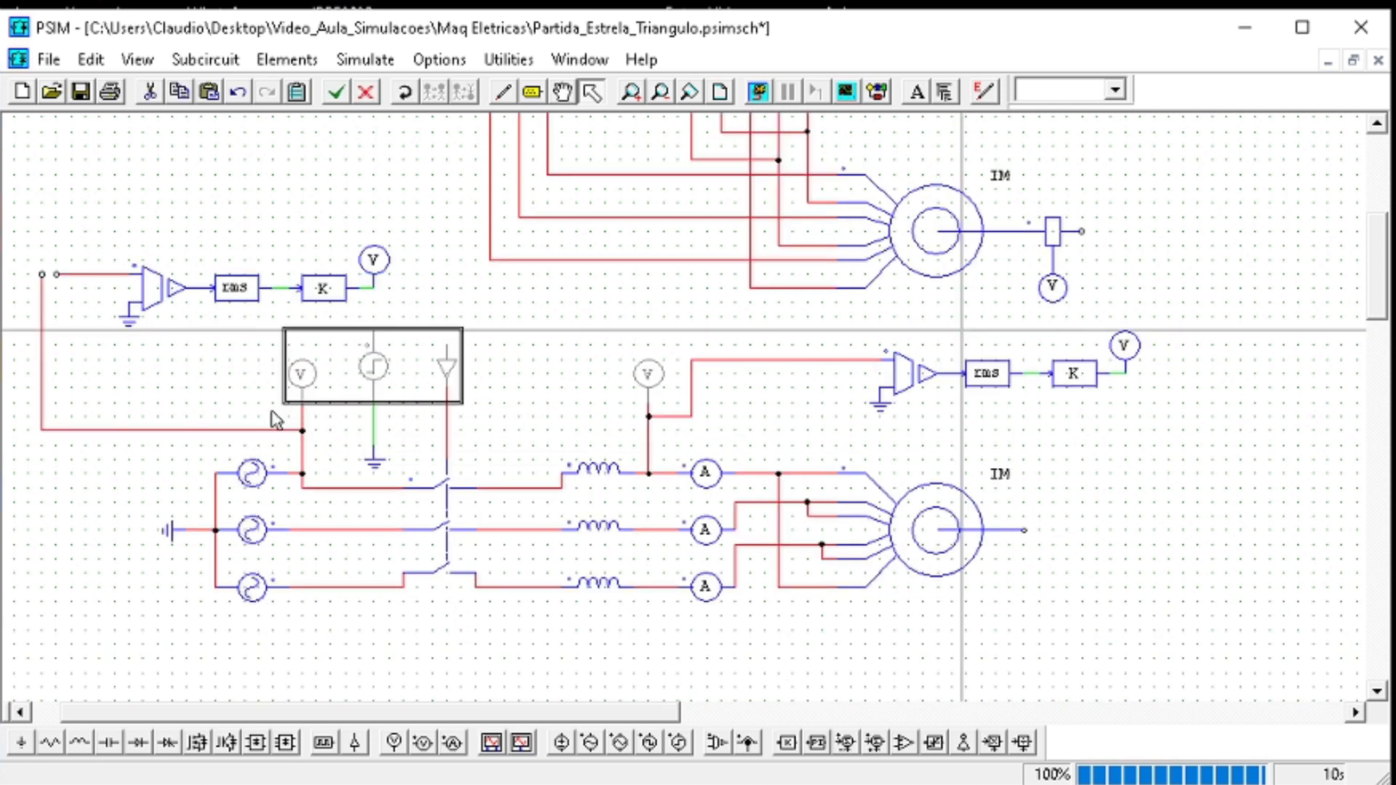
right_click(379, 366)
click(447, 509)
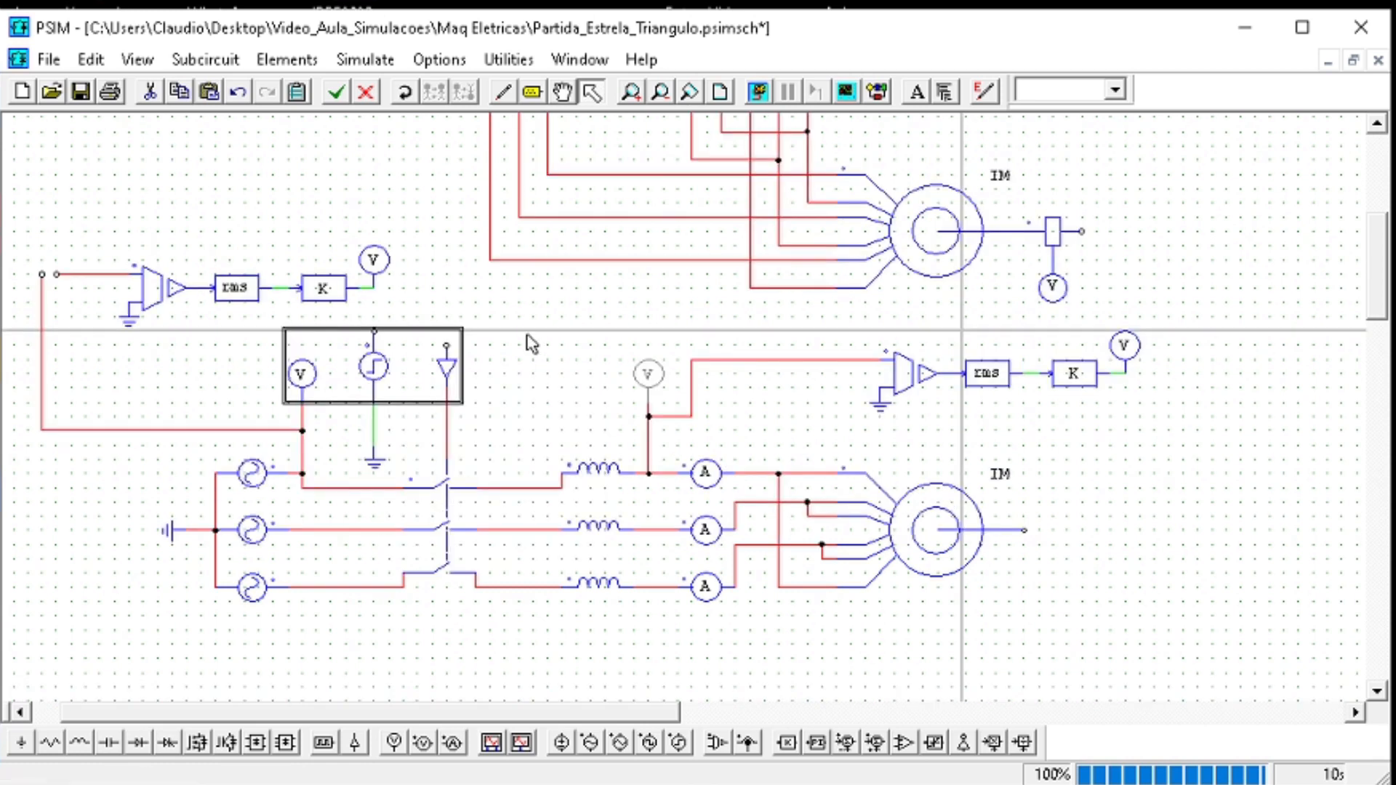
click(494, 396)
click(643, 384)
right_click(643, 384)
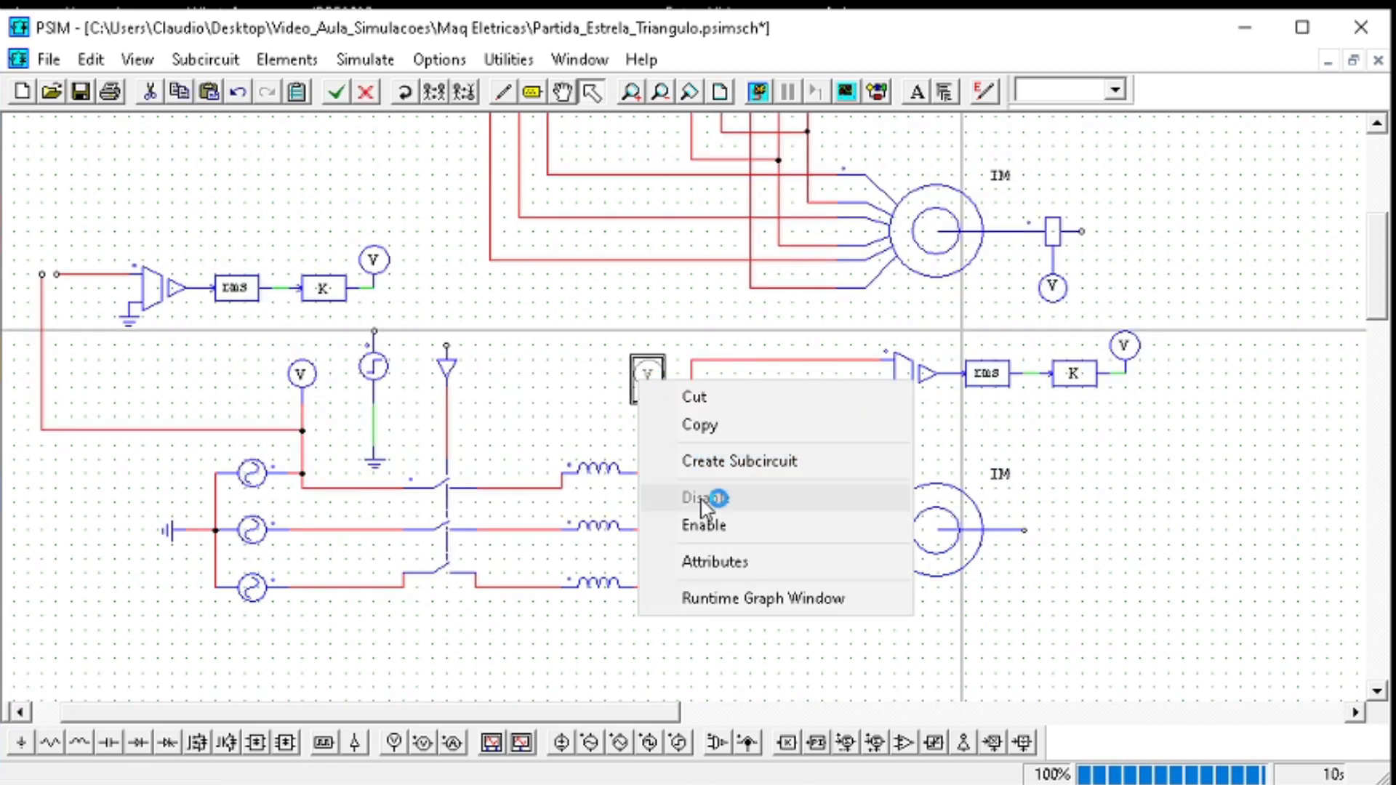
click(710, 531)
click(791, 421)
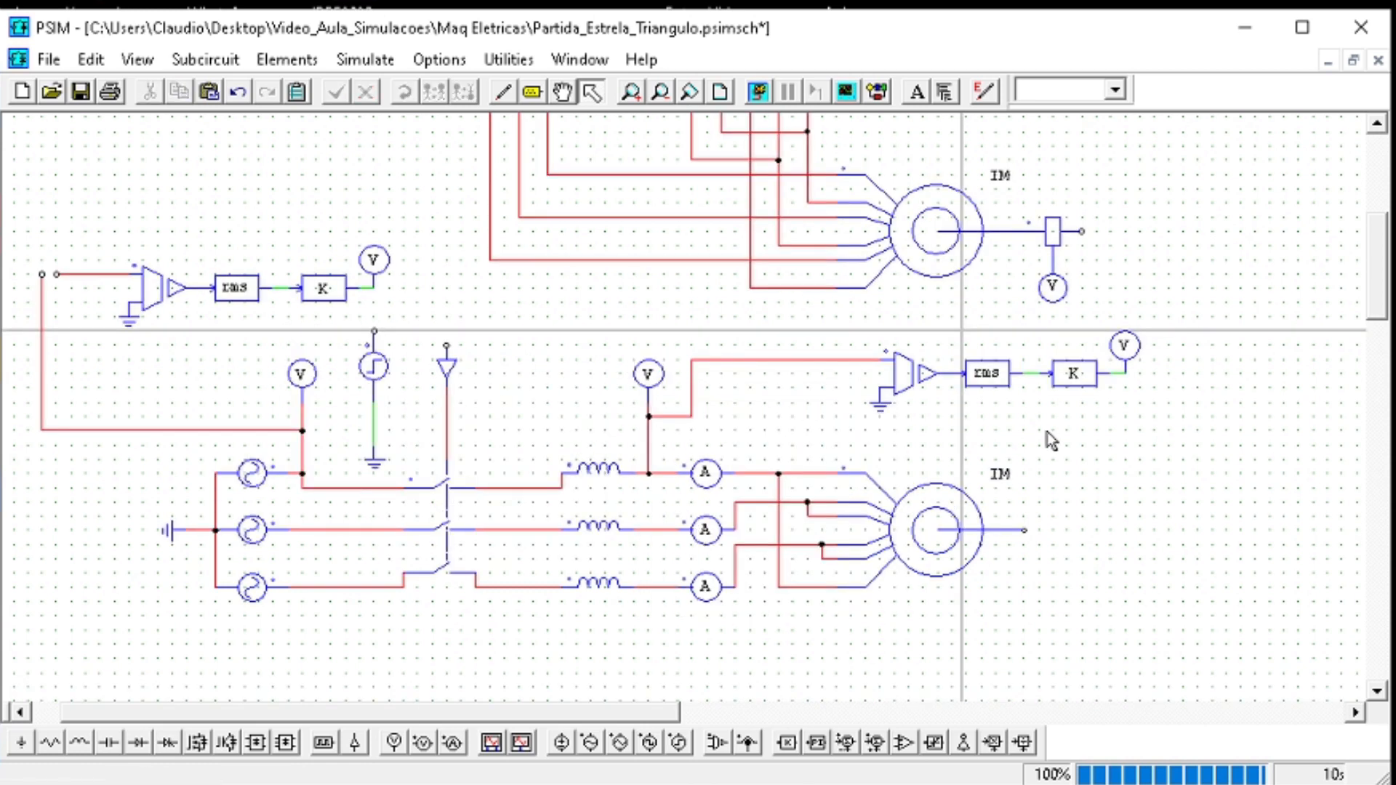
Name the direct-start RMS output probes Vtd_rms on the terminal side and Vsd_rms on the source side
double_click(1124, 347)
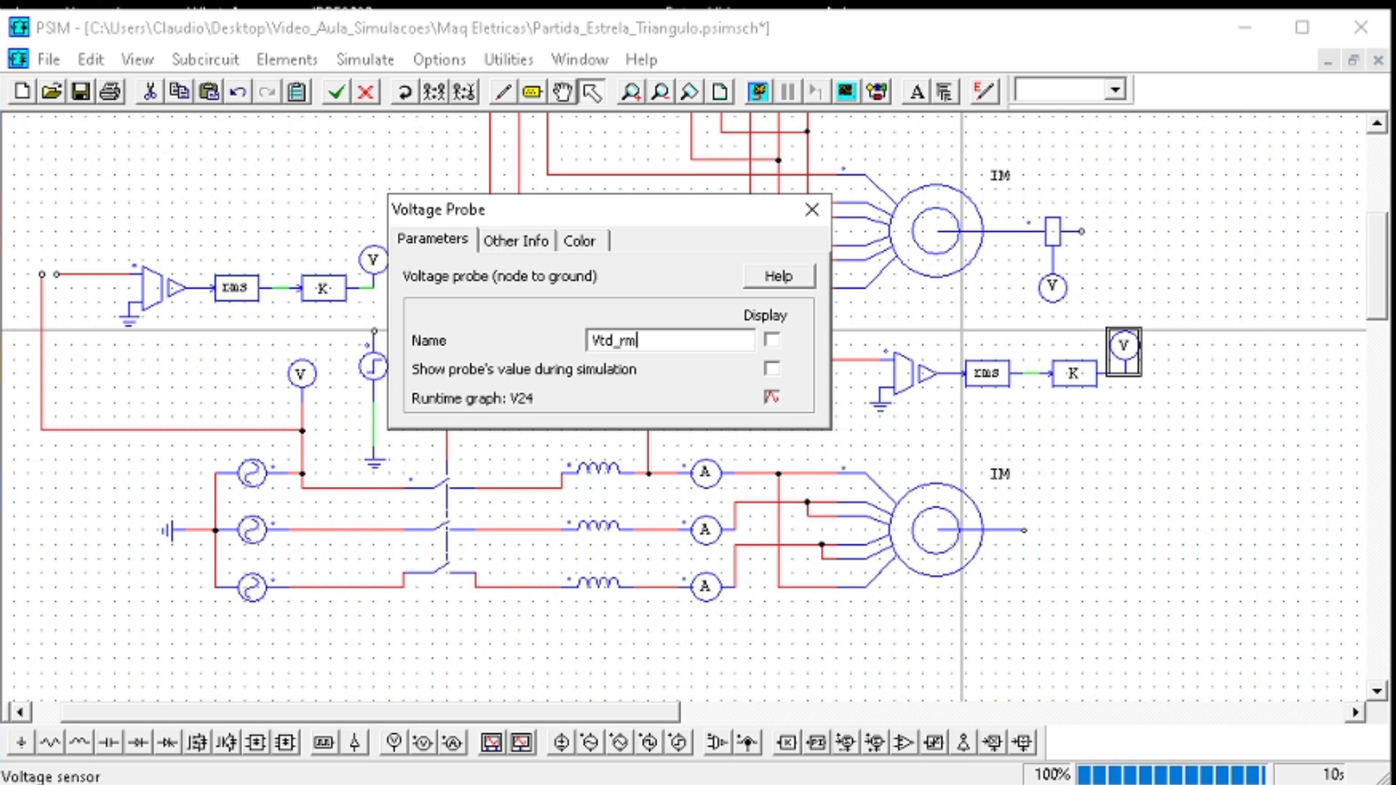
click(811, 211)
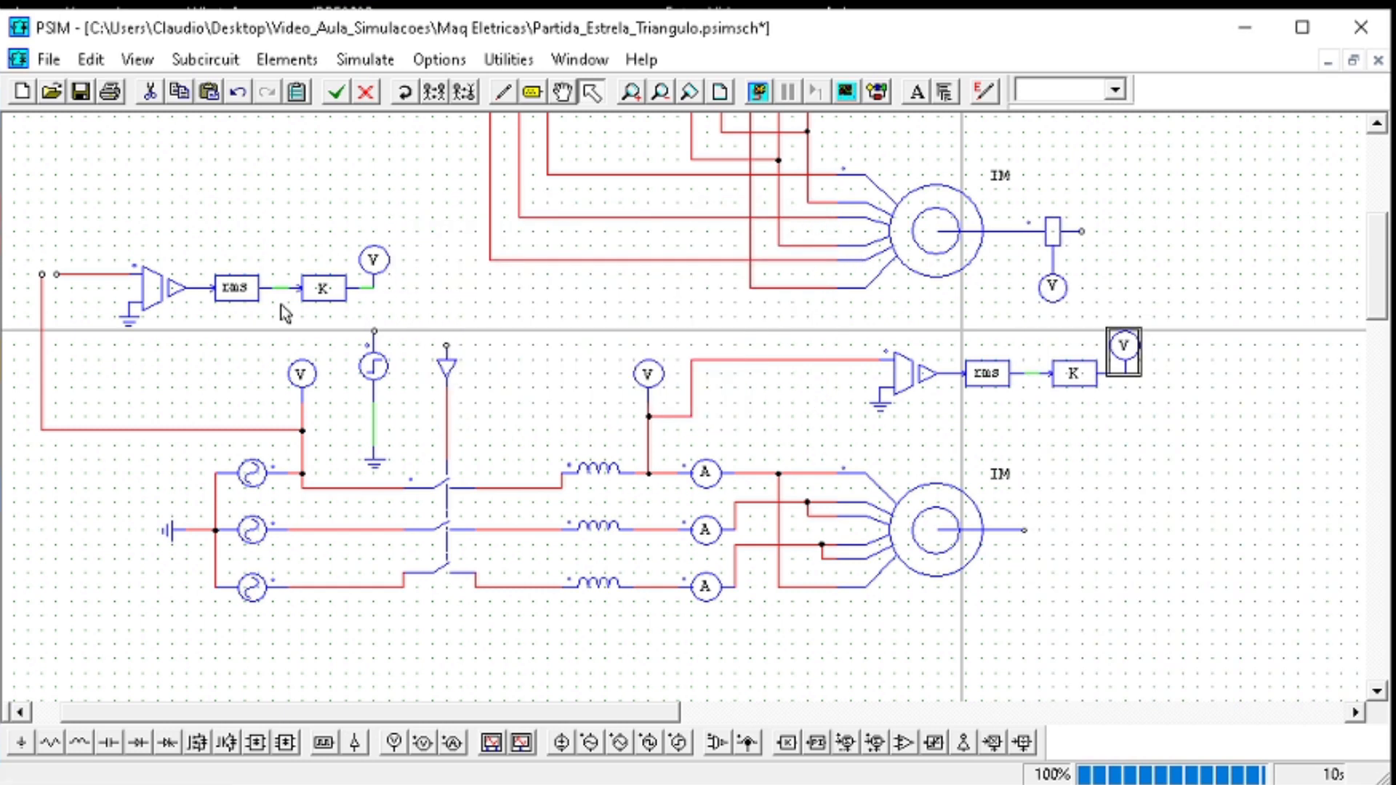
double_click(373, 261)
click(653, 344)
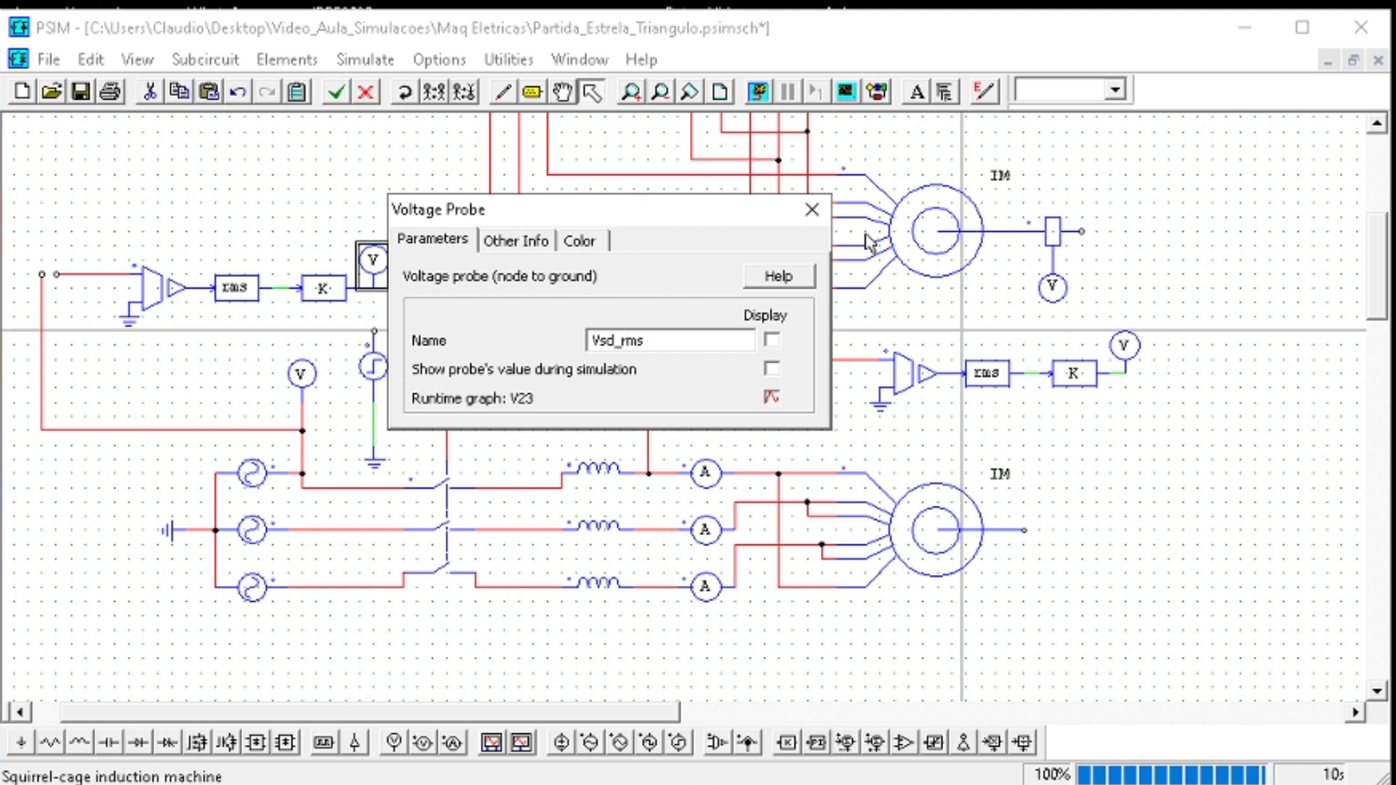
click(810, 210)
click(451, 322)
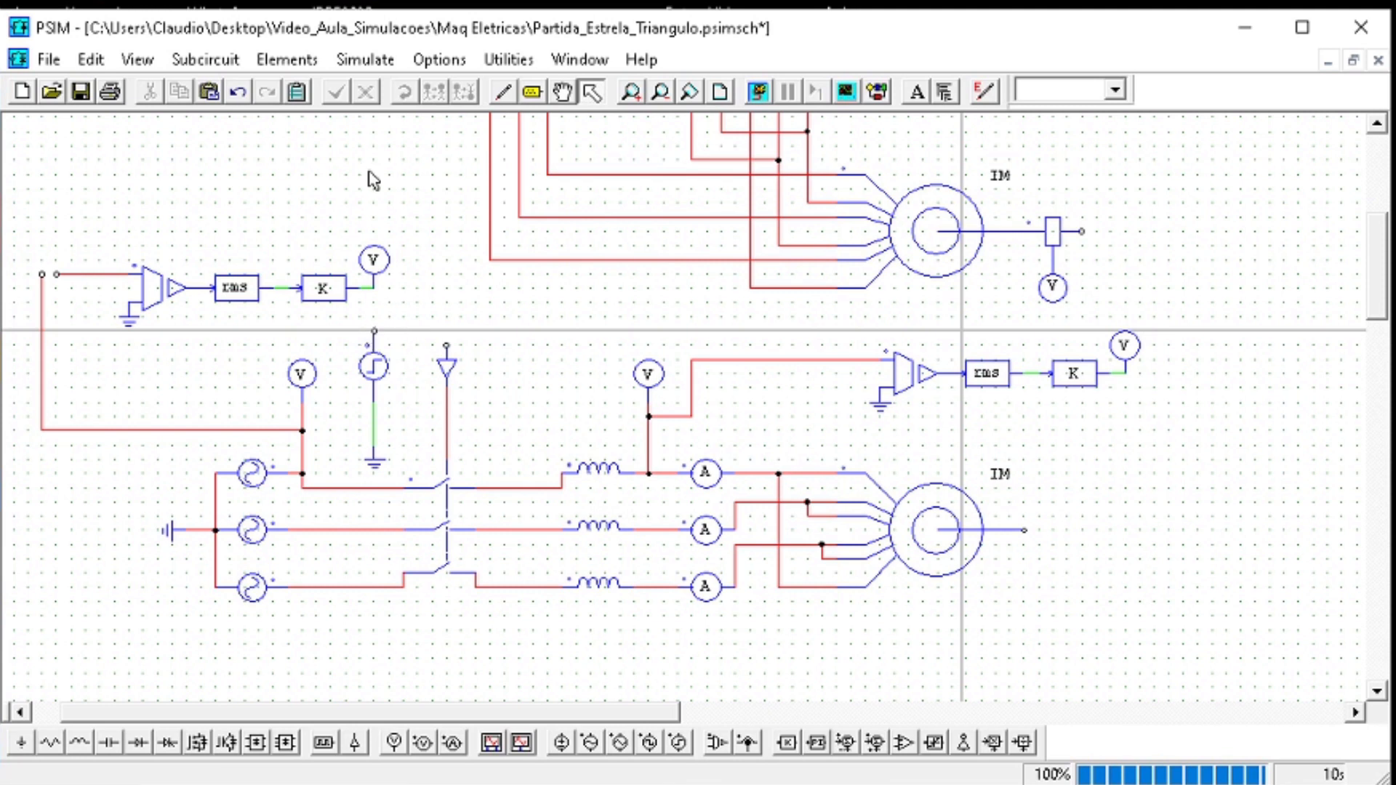
Wire the direct-start step voltage source's output to the input of the switch driver
click(503, 91)
drag(376, 331, 446, 346)
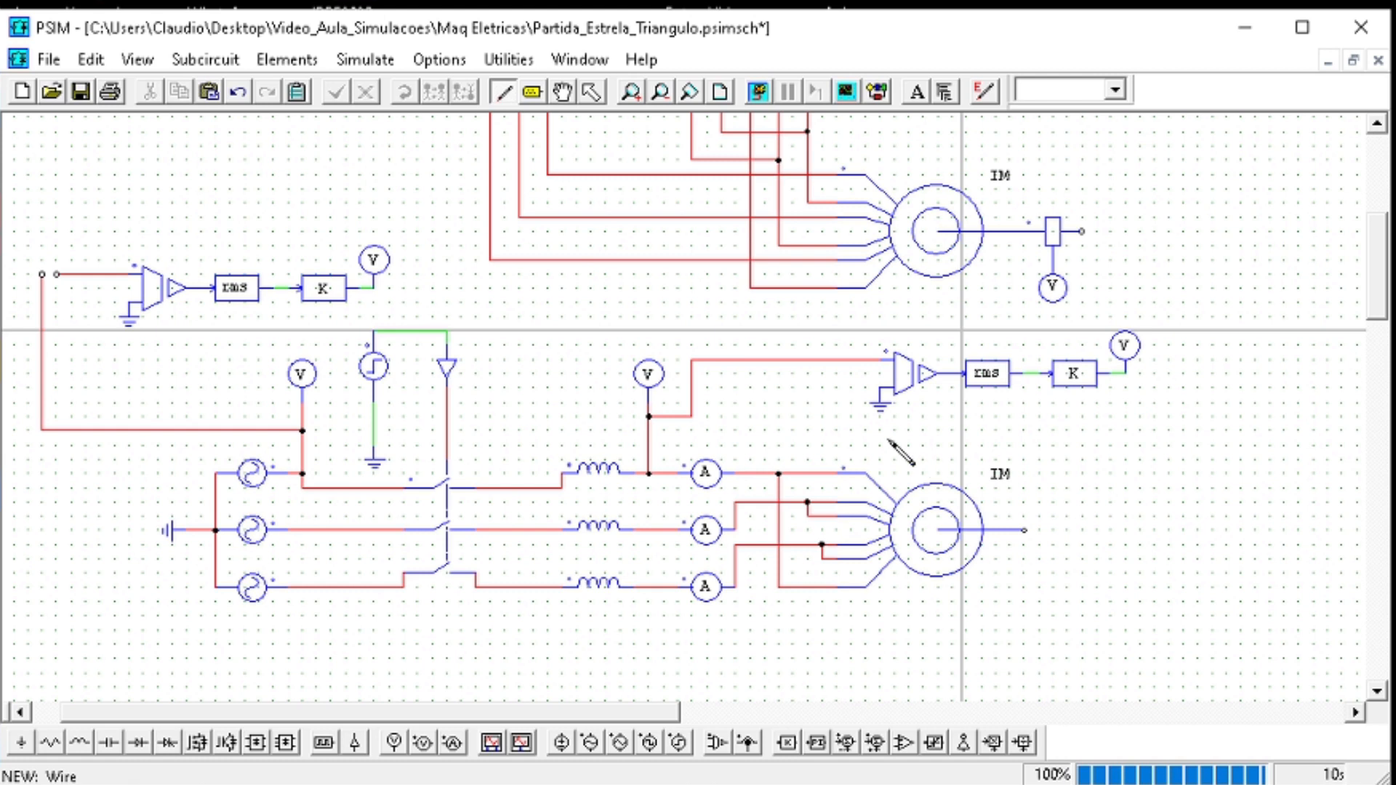
key(Escape)
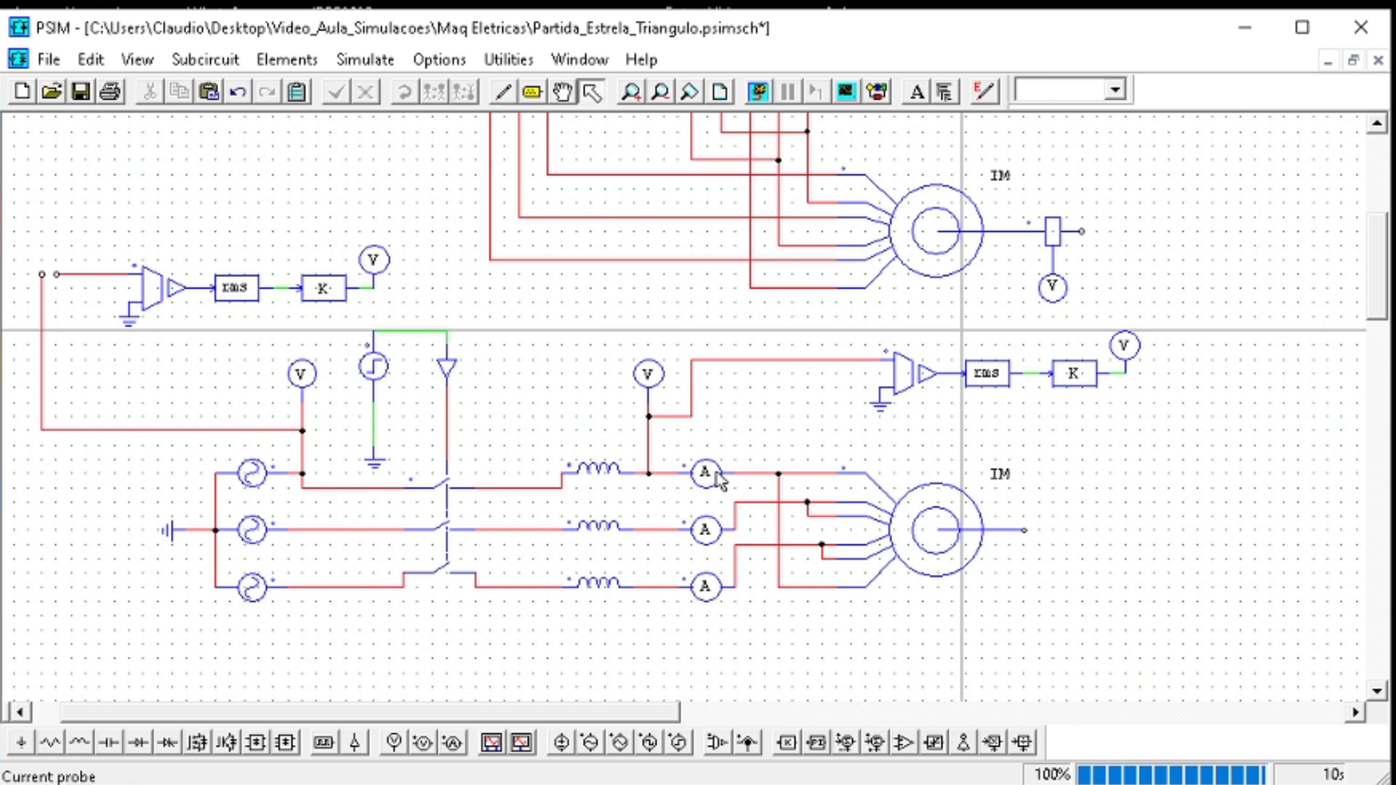
Check the name of the direct-start circuit's upper-phase current probe
double_click(704, 473)
click(811, 210)
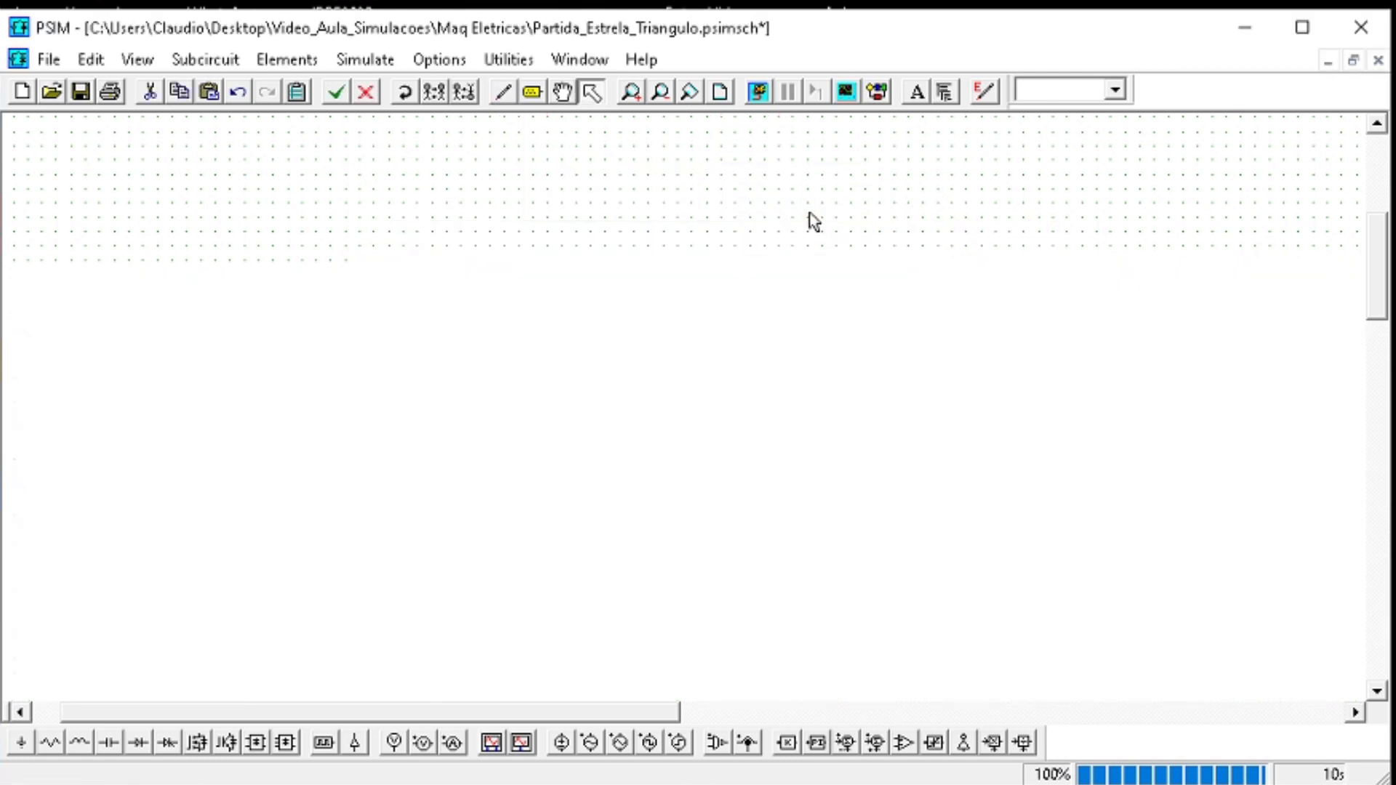
double_click(702, 468)
click(657, 343)
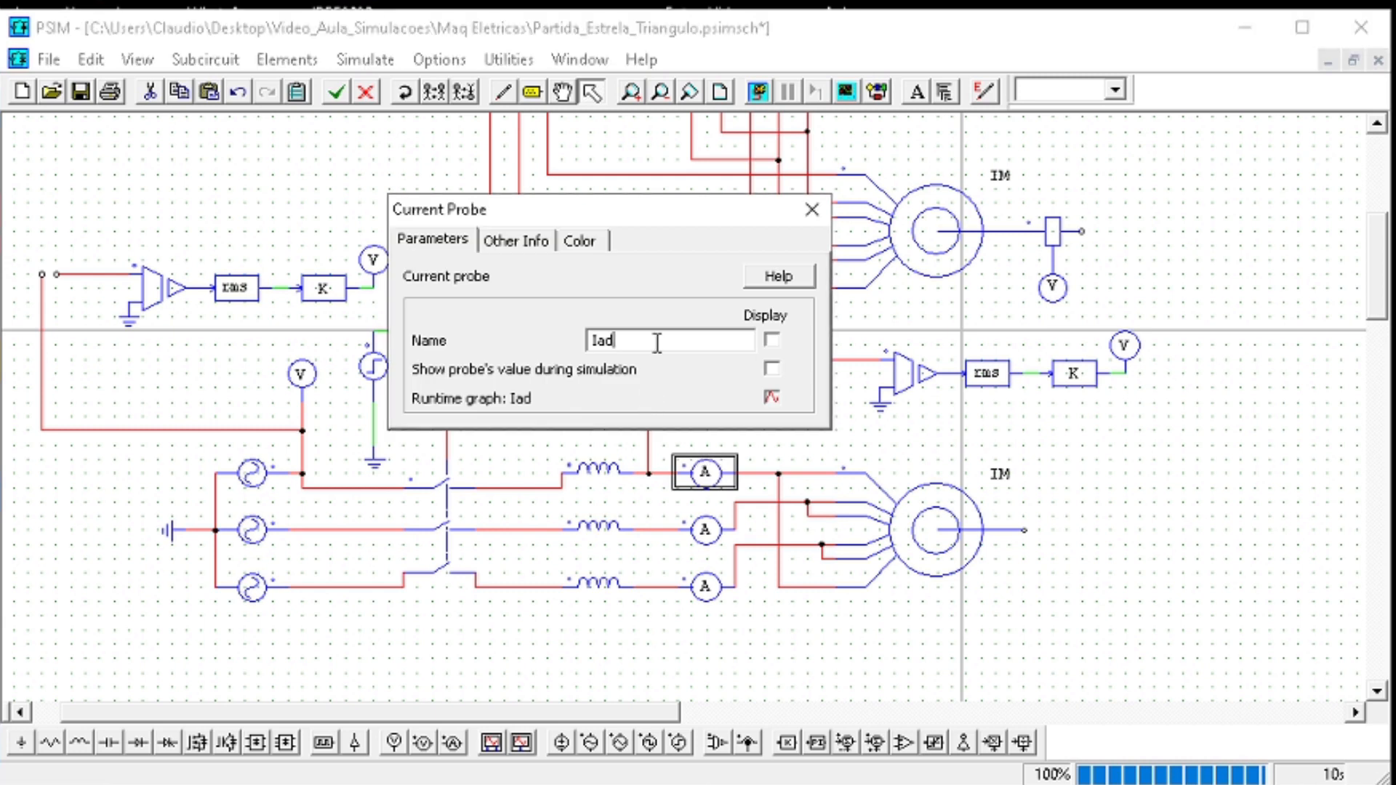
click(813, 210)
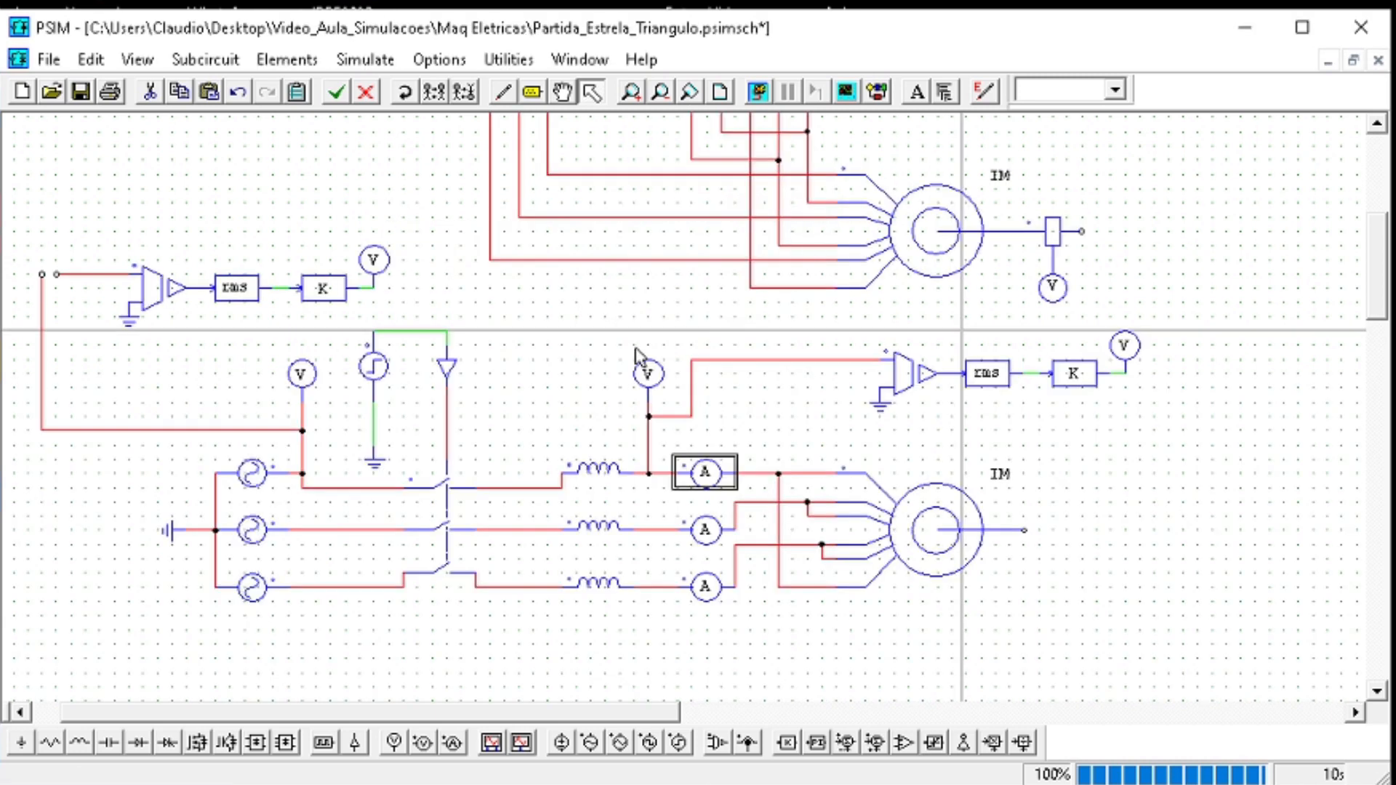
Try to run the simulation, and delete the voltage probe connected directly to the direct-start source's upper phase
click(758, 91)
click(810, 514)
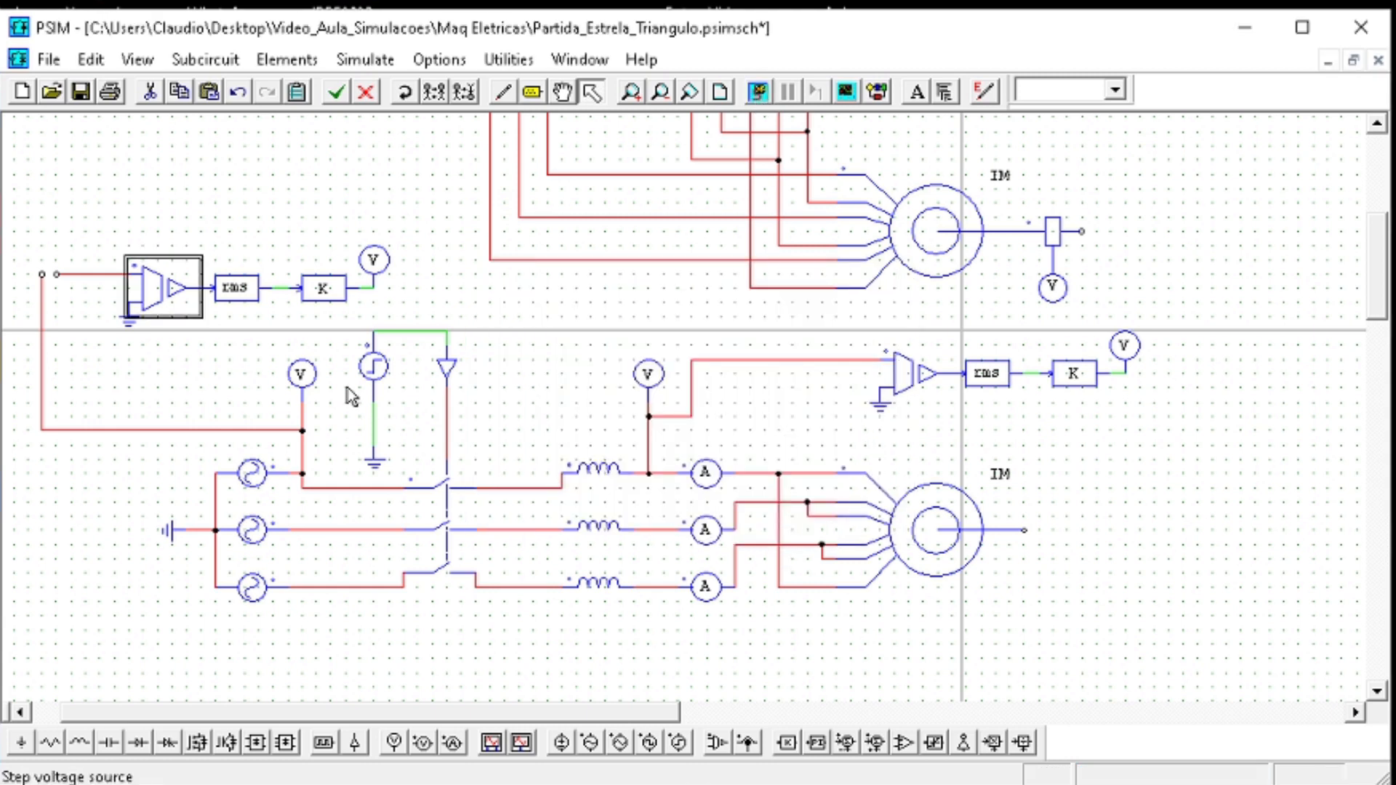
click(300, 379)
key(Delete)
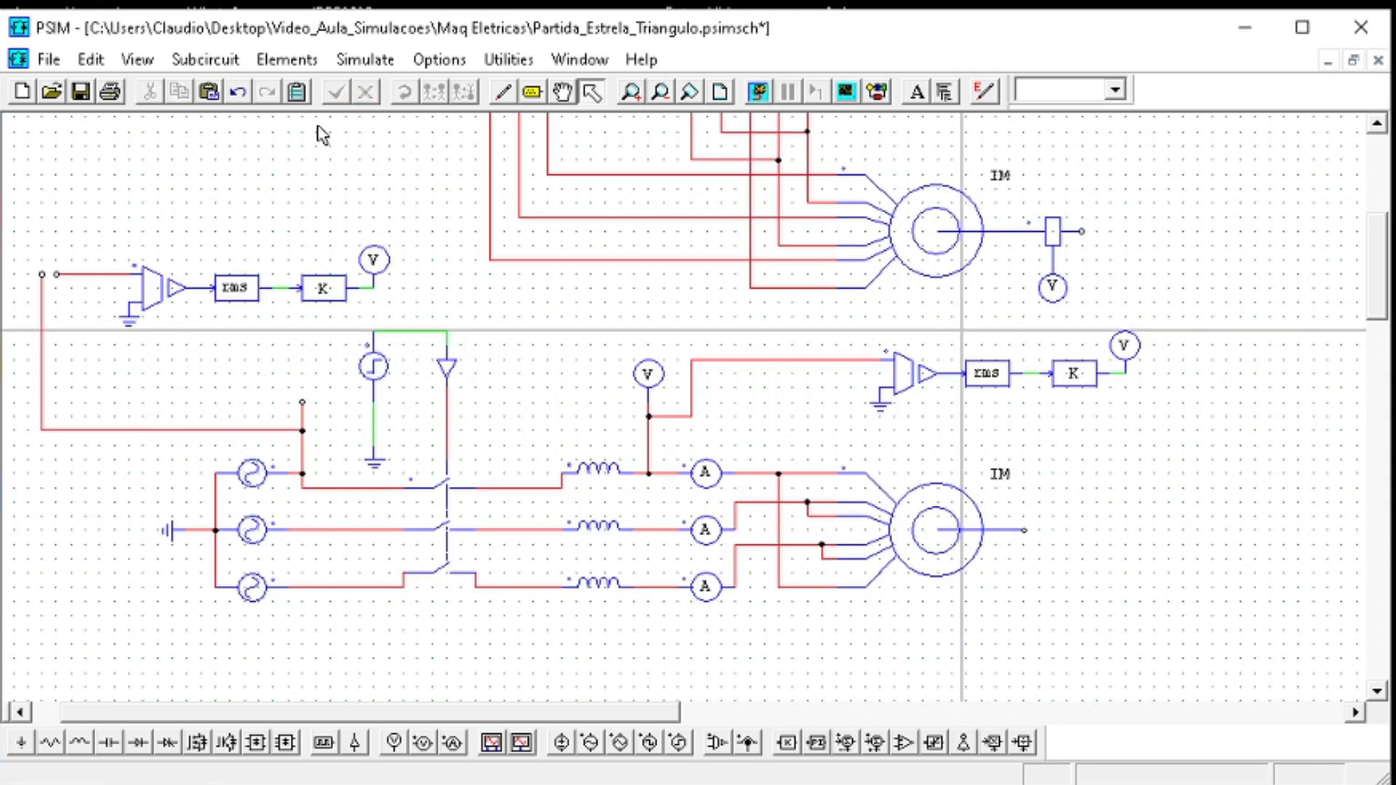
Close the wire gap at the input of the source-side voltage sensor and run the simulation
click(503, 91)
drag(42, 274, 58, 275)
click(760, 94)
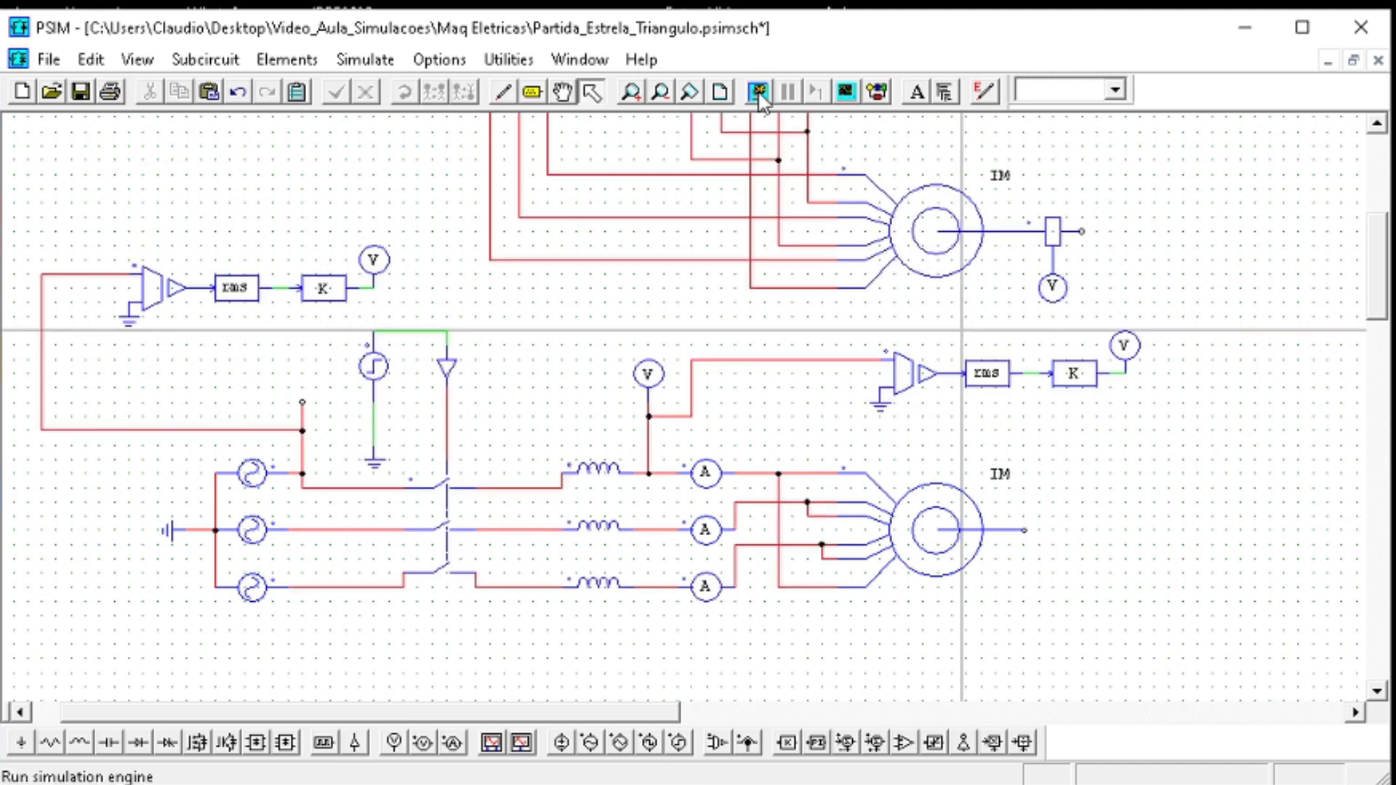
click(759, 92)
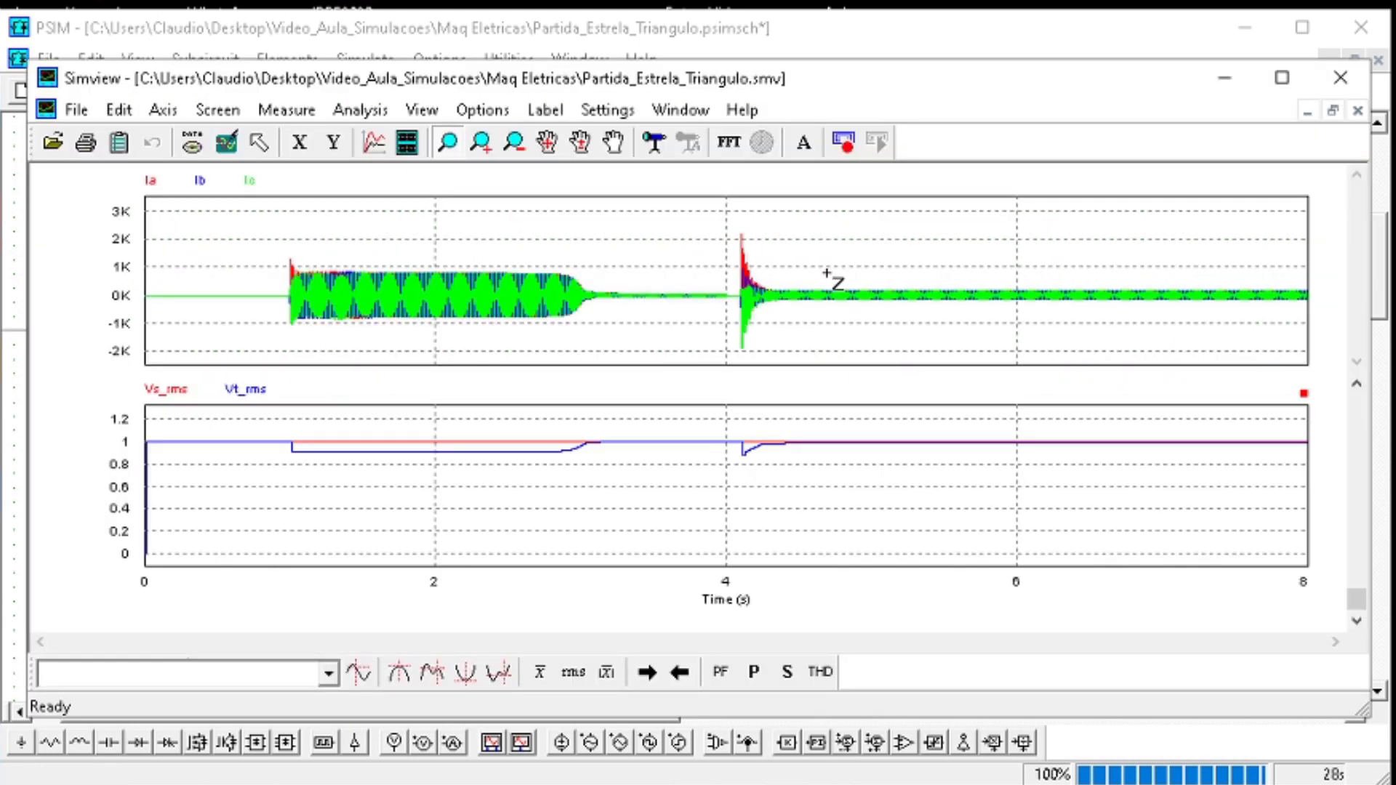
Add the direct-start currents Iad, Ibd and Icd to the plot of Ia, Ib and Ic
drag(1104, 68, 1072, 42)
double_click(457, 214)
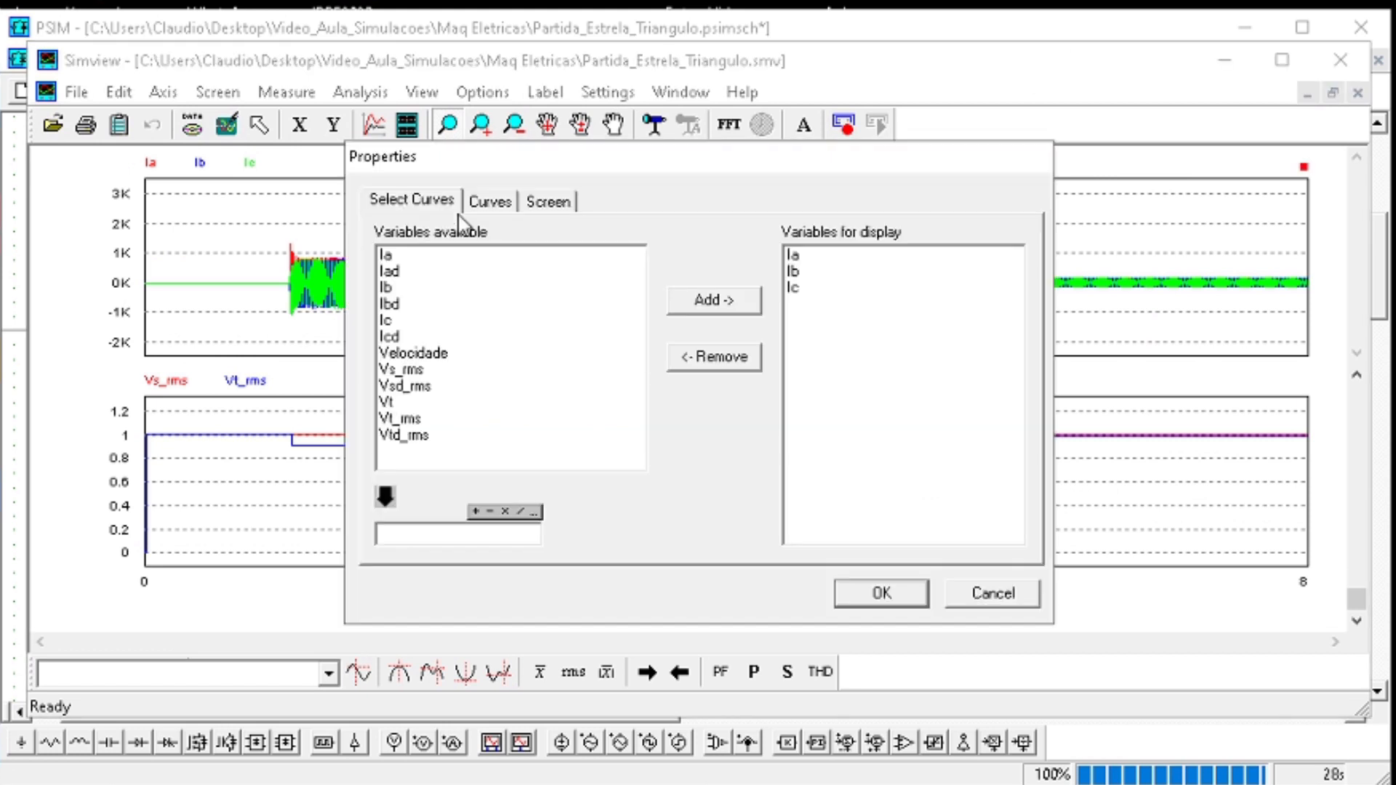
click(394, 272)
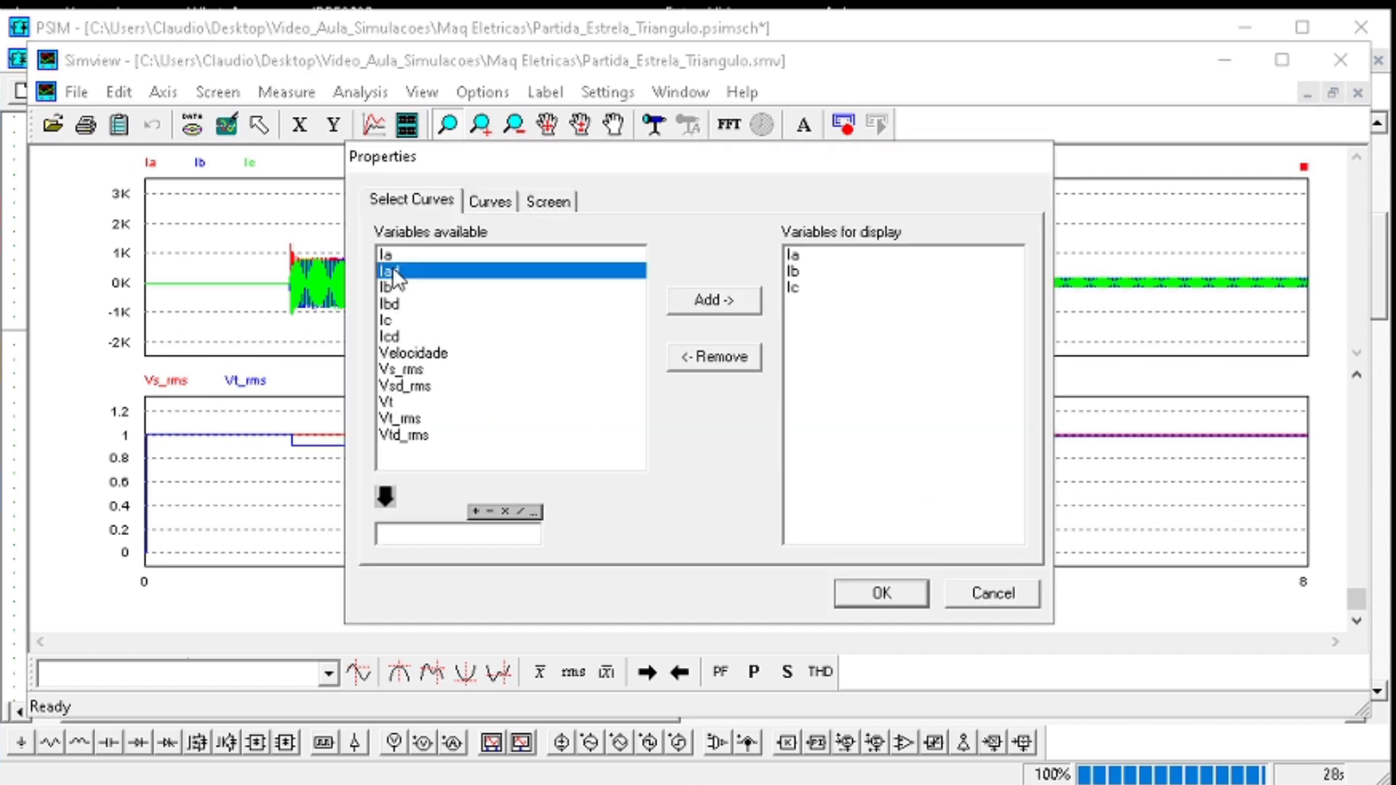
ctrl+click(396, 303)
ctrl+click(405, 336)
click(734, 301)
click(880, 595)
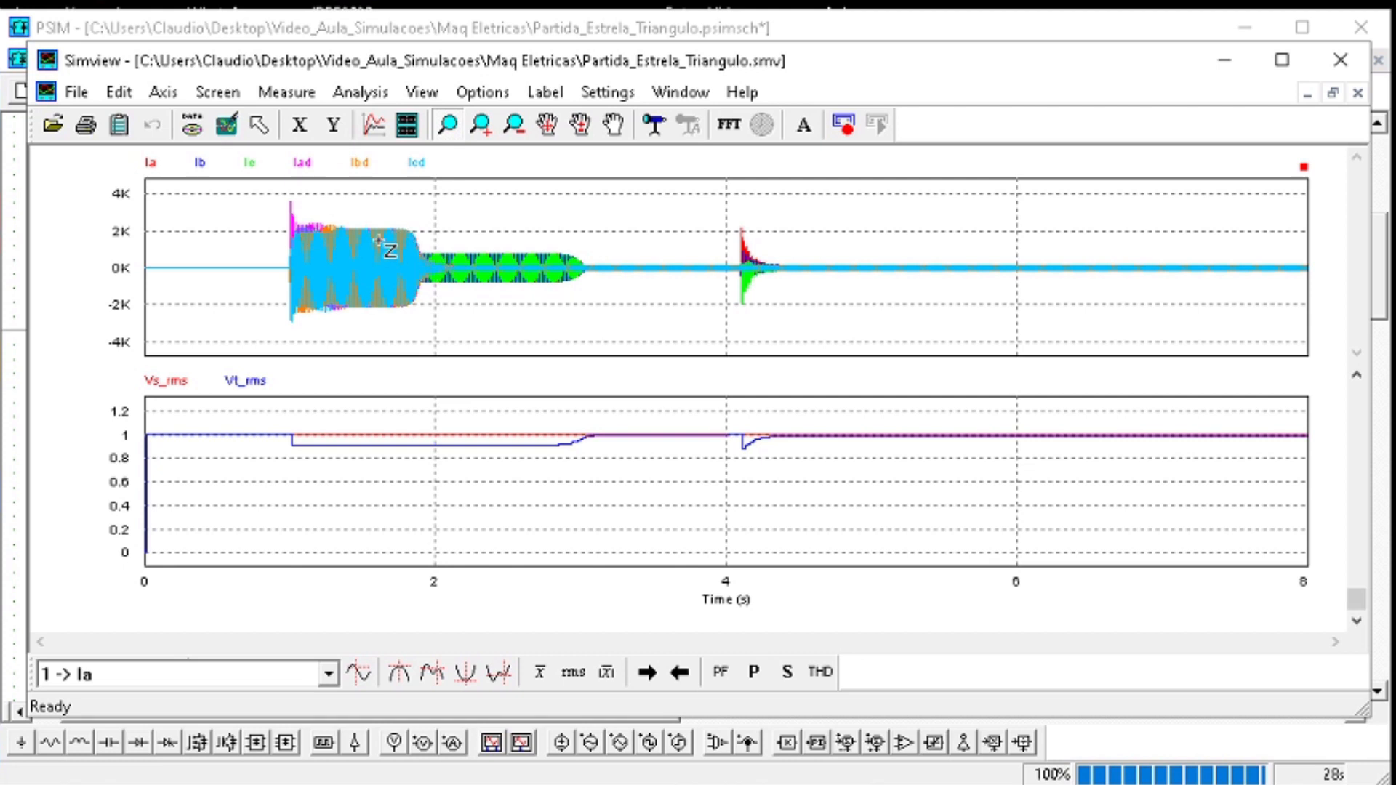
Add the direct-start terminal voltage Vtd_rms to the plot of Vs_rms and Vt_rms
double_click(413, 509)
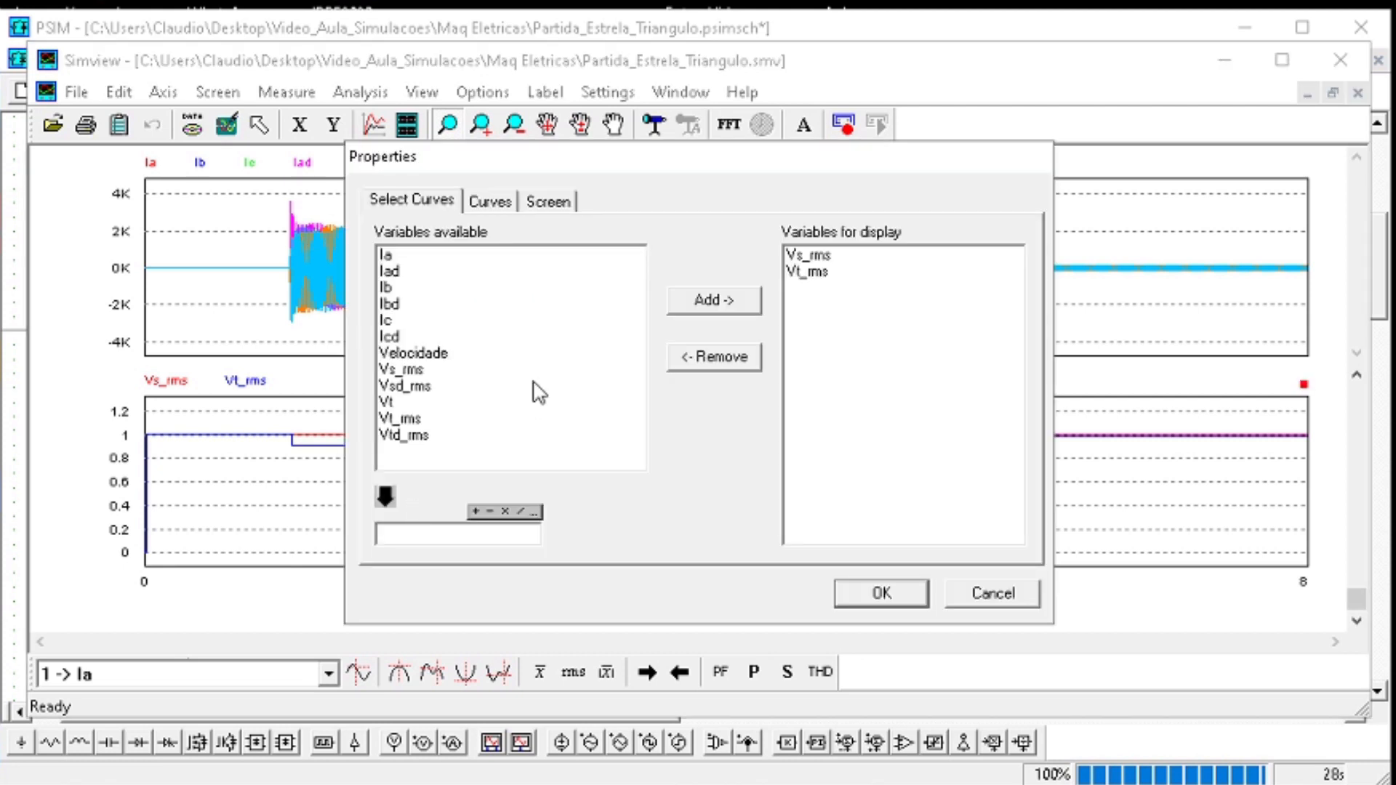
click(419, 437)
click(713, 299)
click(892, 592)
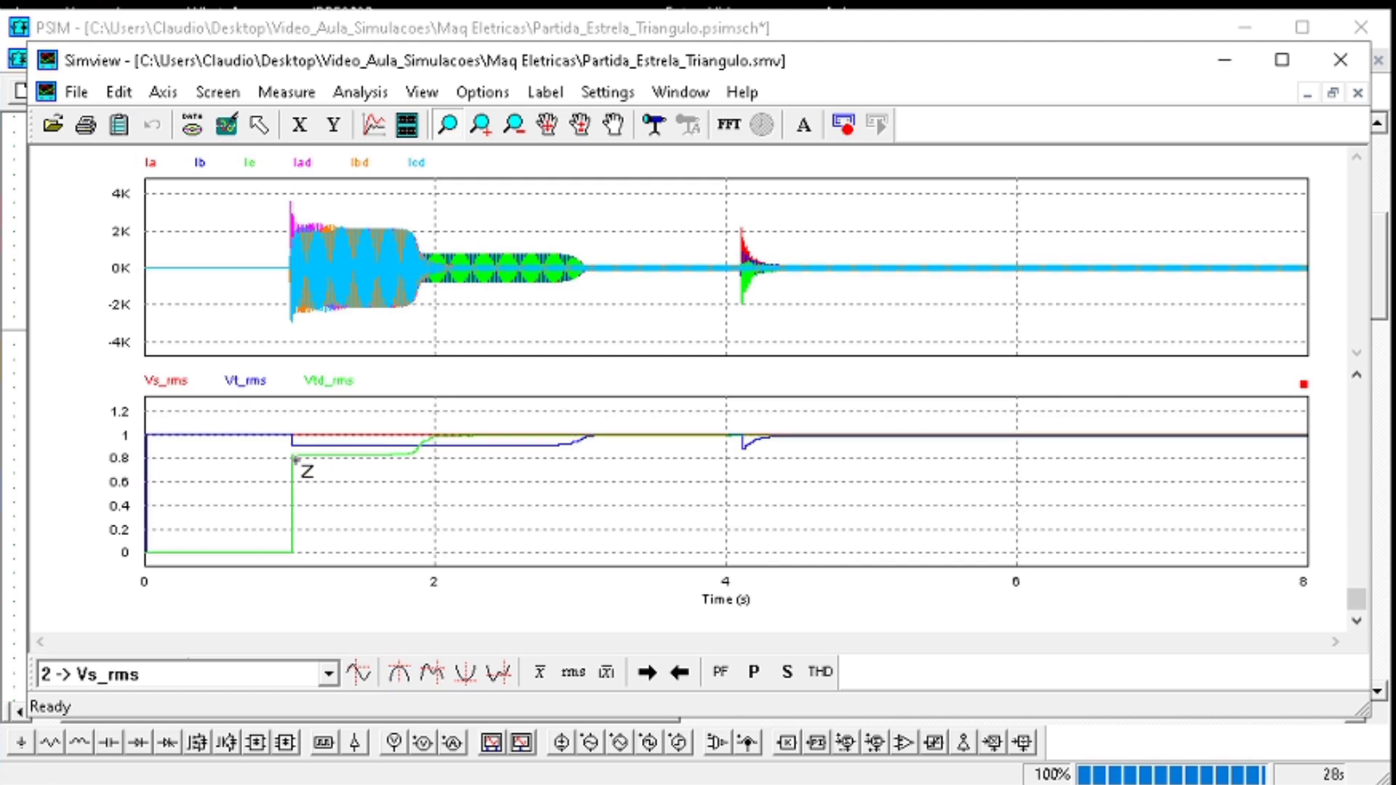
Change the Vtd_rms curve's color to the reddish brown among the basic colors
double_click(380, 455)
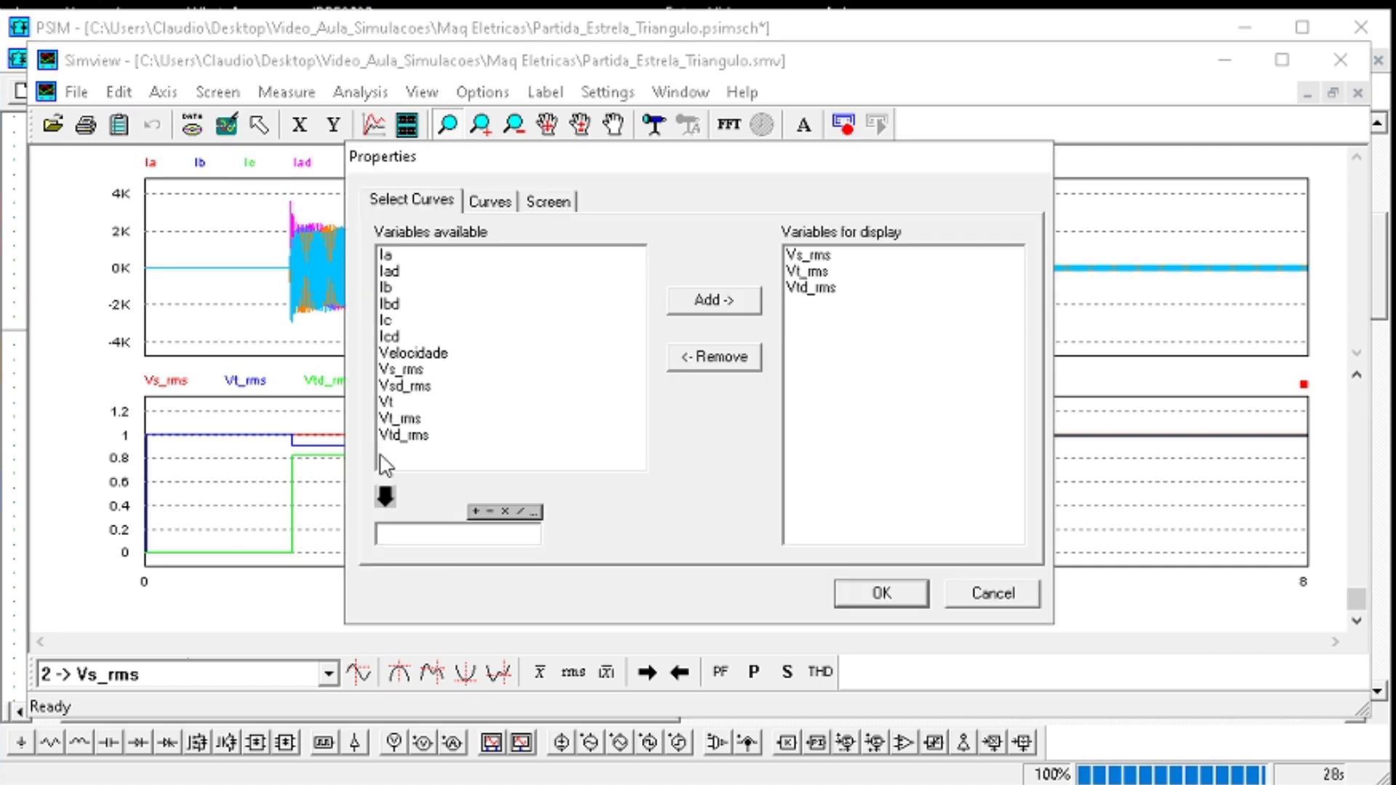
click(547, 202)
click(488, 203)
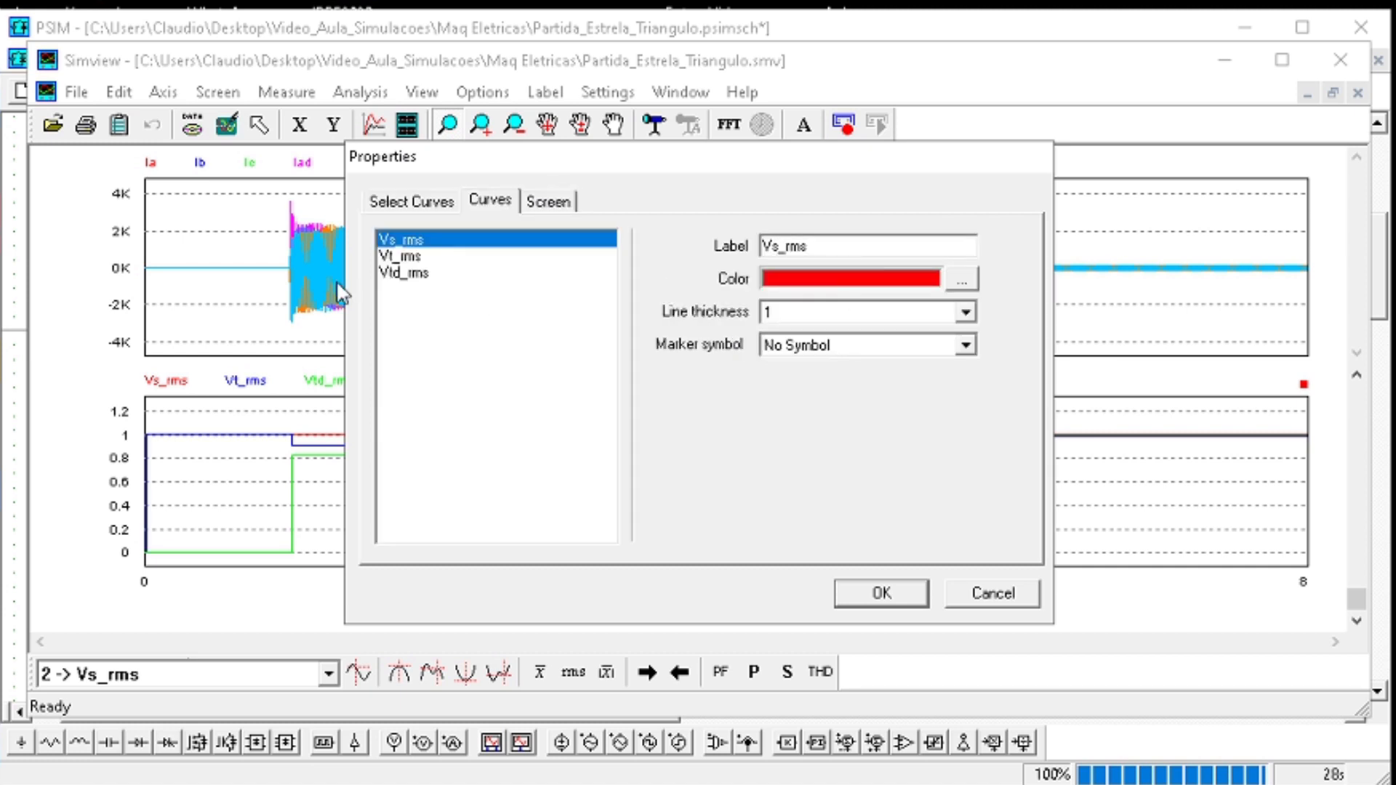
click(509, 274)
click(964, 280)
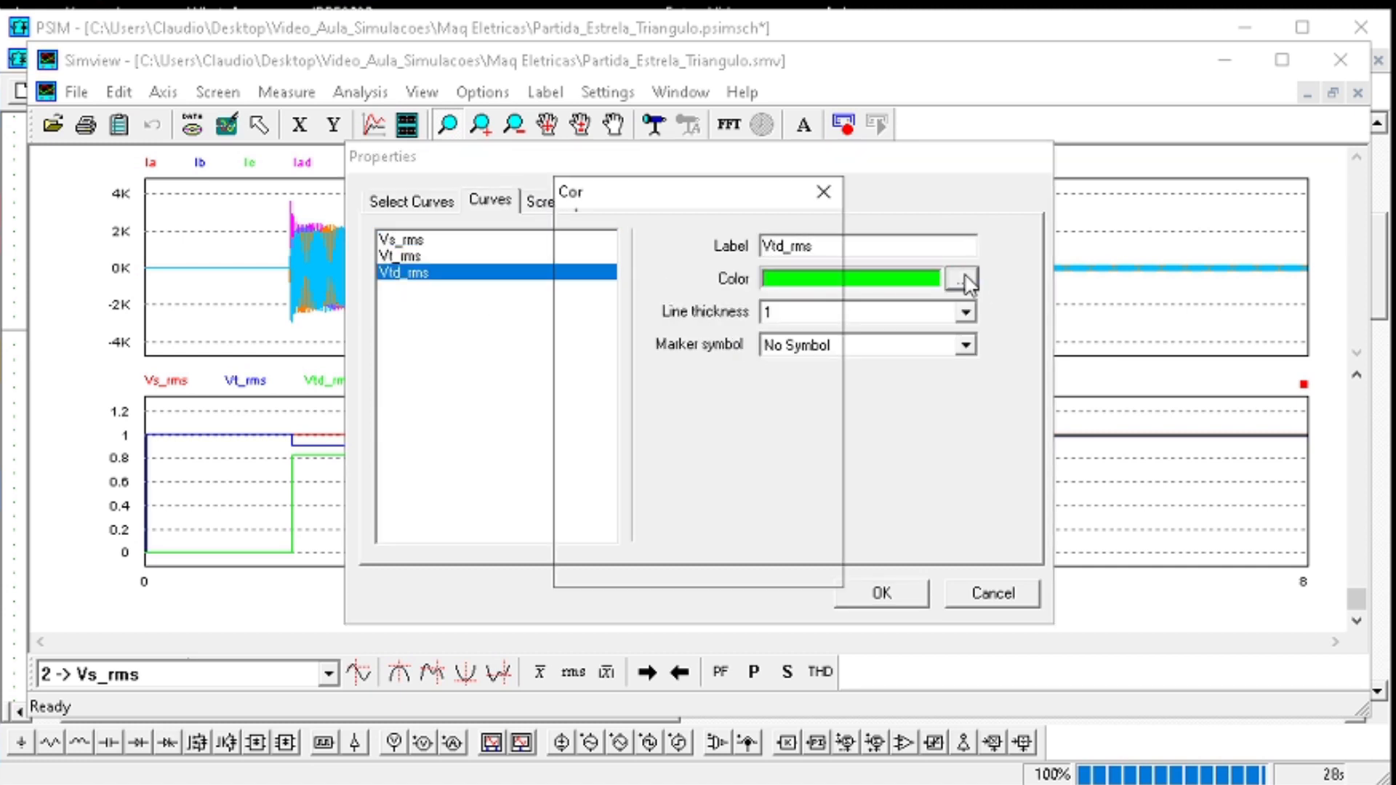
click(580, 308)
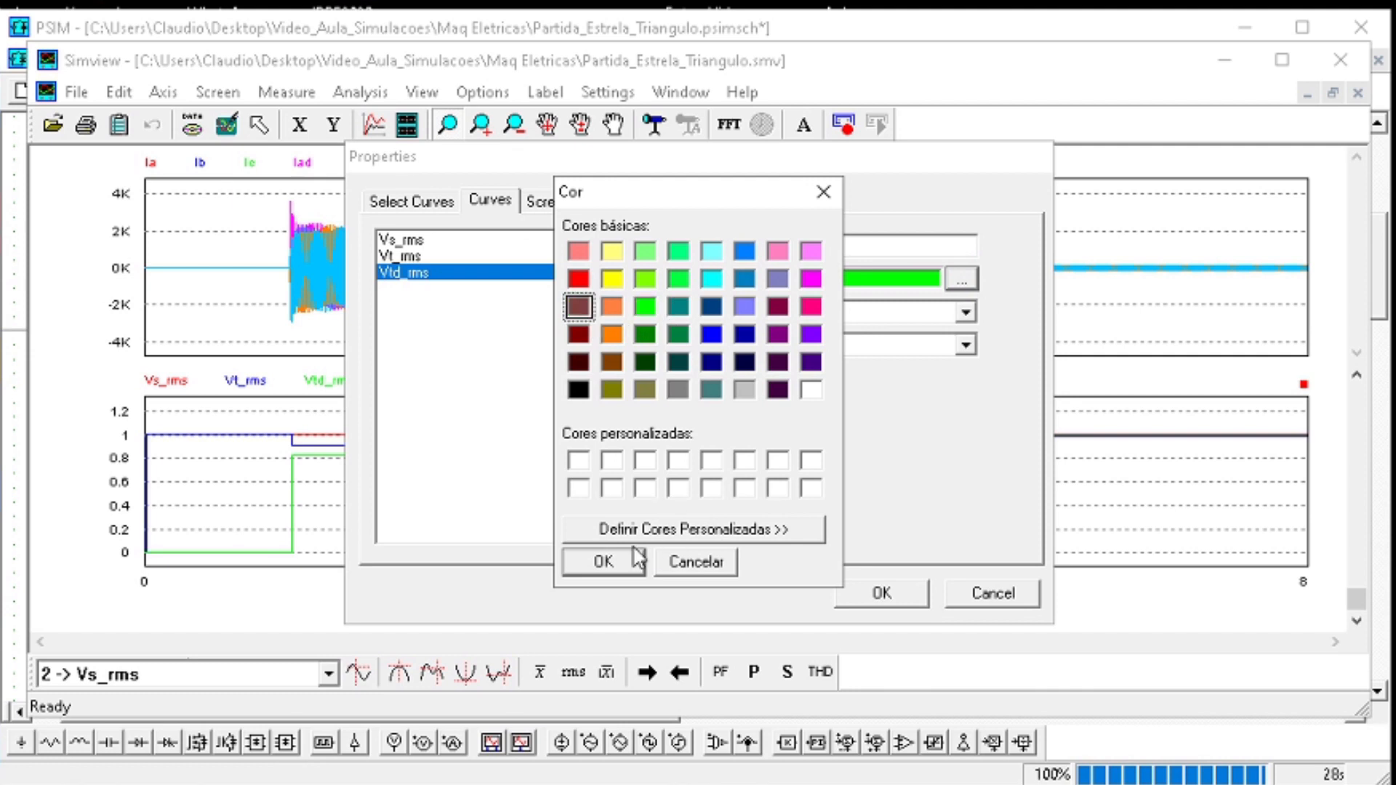
click(618, 560)
click(878, 593)
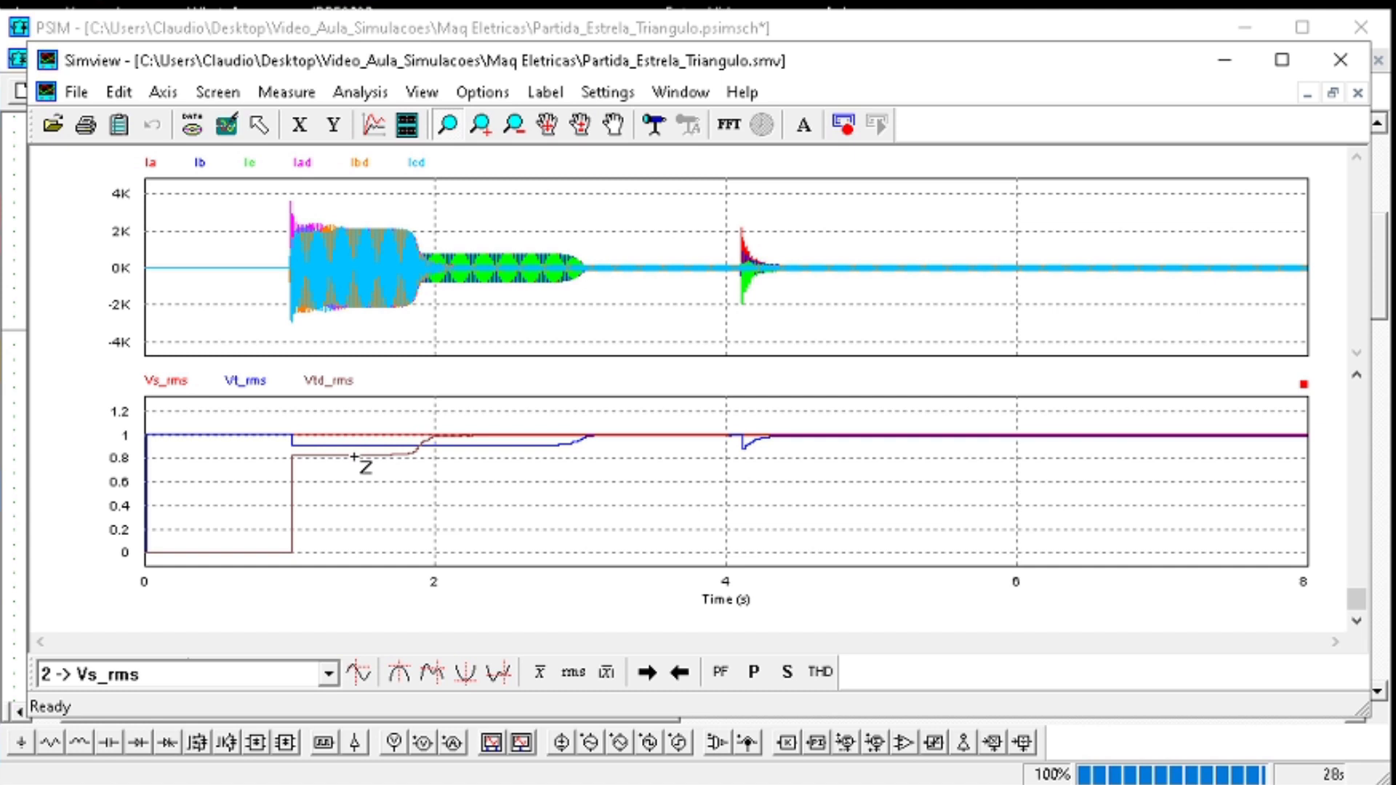
Examine the starting interval in both plots to compare the direct and star-delta currents and RMS voltages
drag(248, 427, 800, 477)
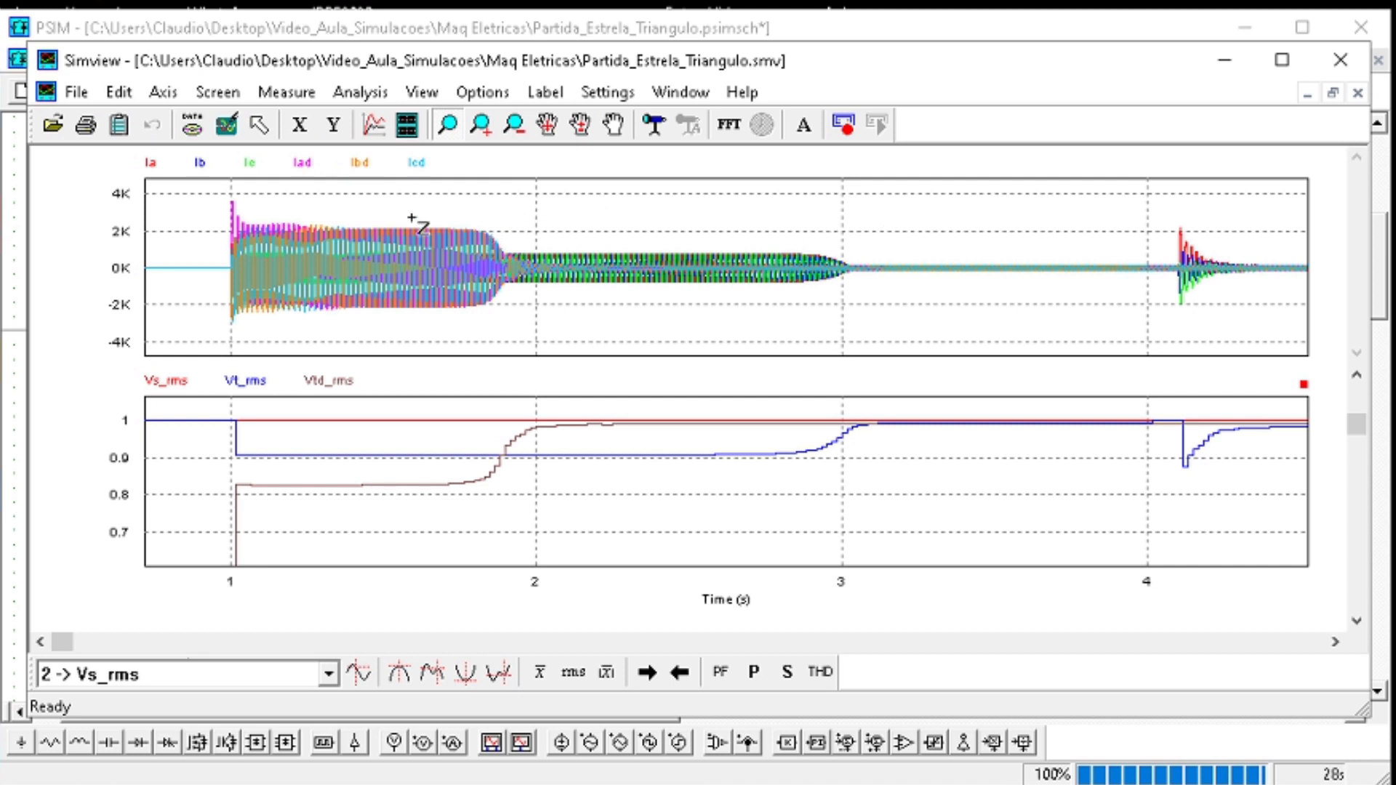
drag(879, 210, 203, 335)
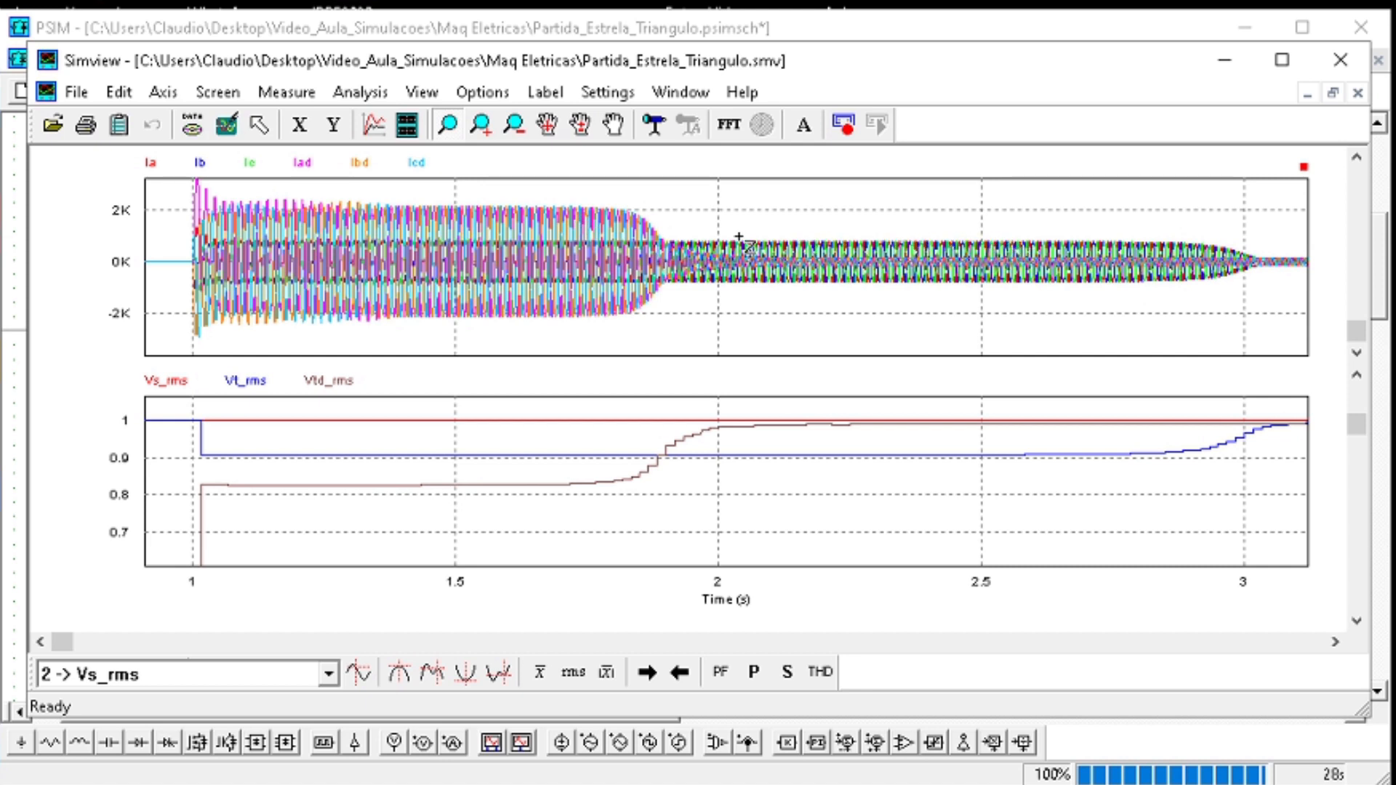
click(226, 125)
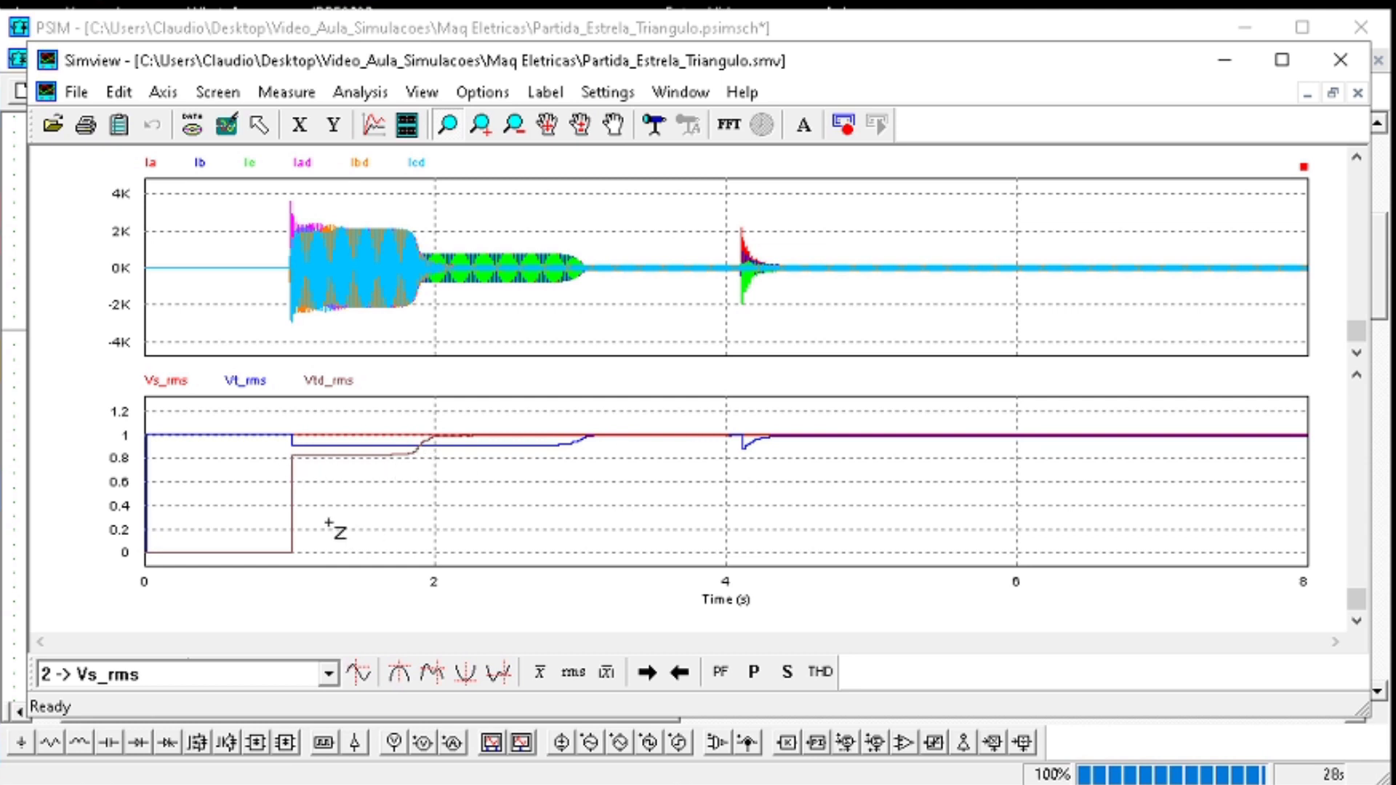
mouse_move(303, 560)
mouse_down()
mouse_move(245, 469)
mouse_move(141, 416)
mouse_move(151, 457)
mouse_move(130, 426)
mouse_move(217, 480)
mouse_move(124, 450)
mouse_move(140, 417)
mouse_move(363, 437)
mouse_move(496, 427)
mouse_move(451, 416)
mouse_up()
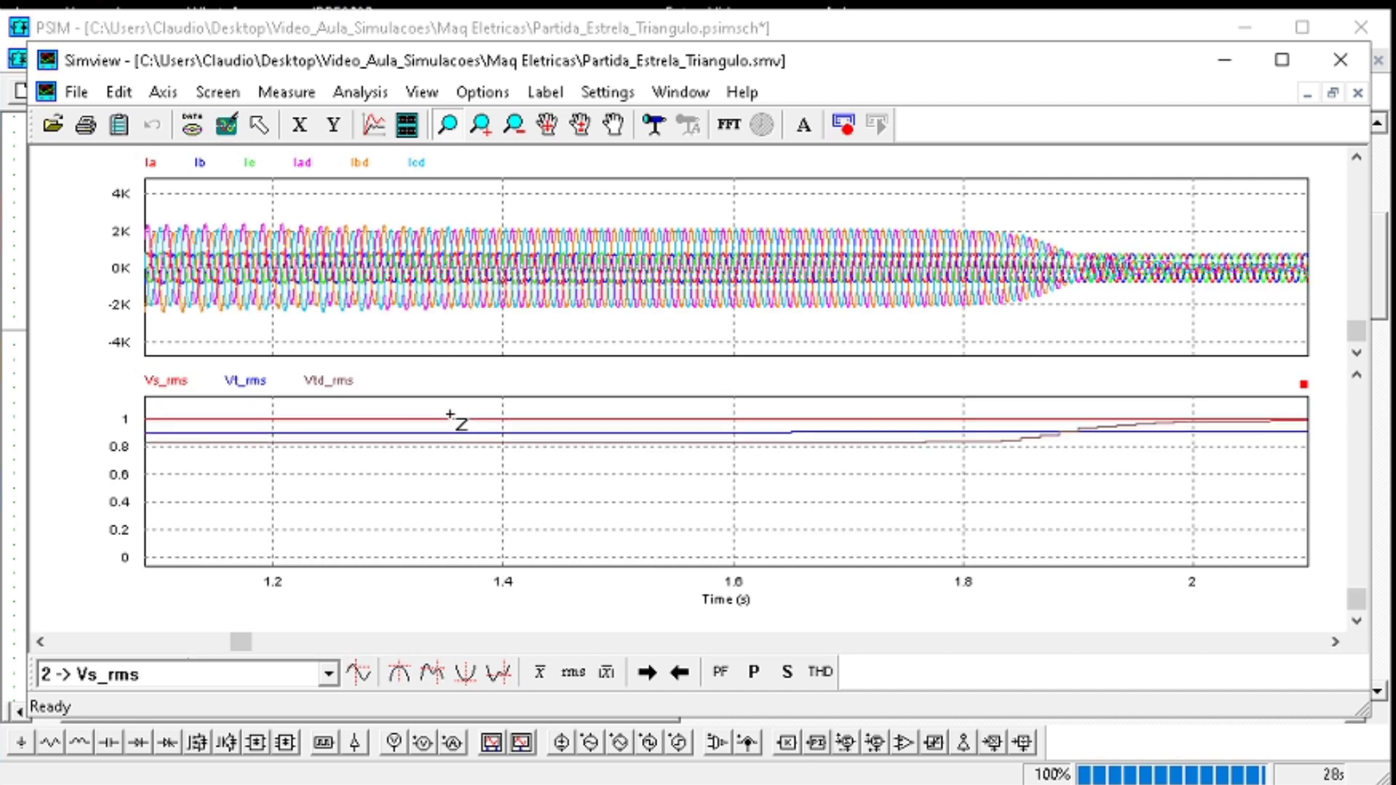
click(228, 125)
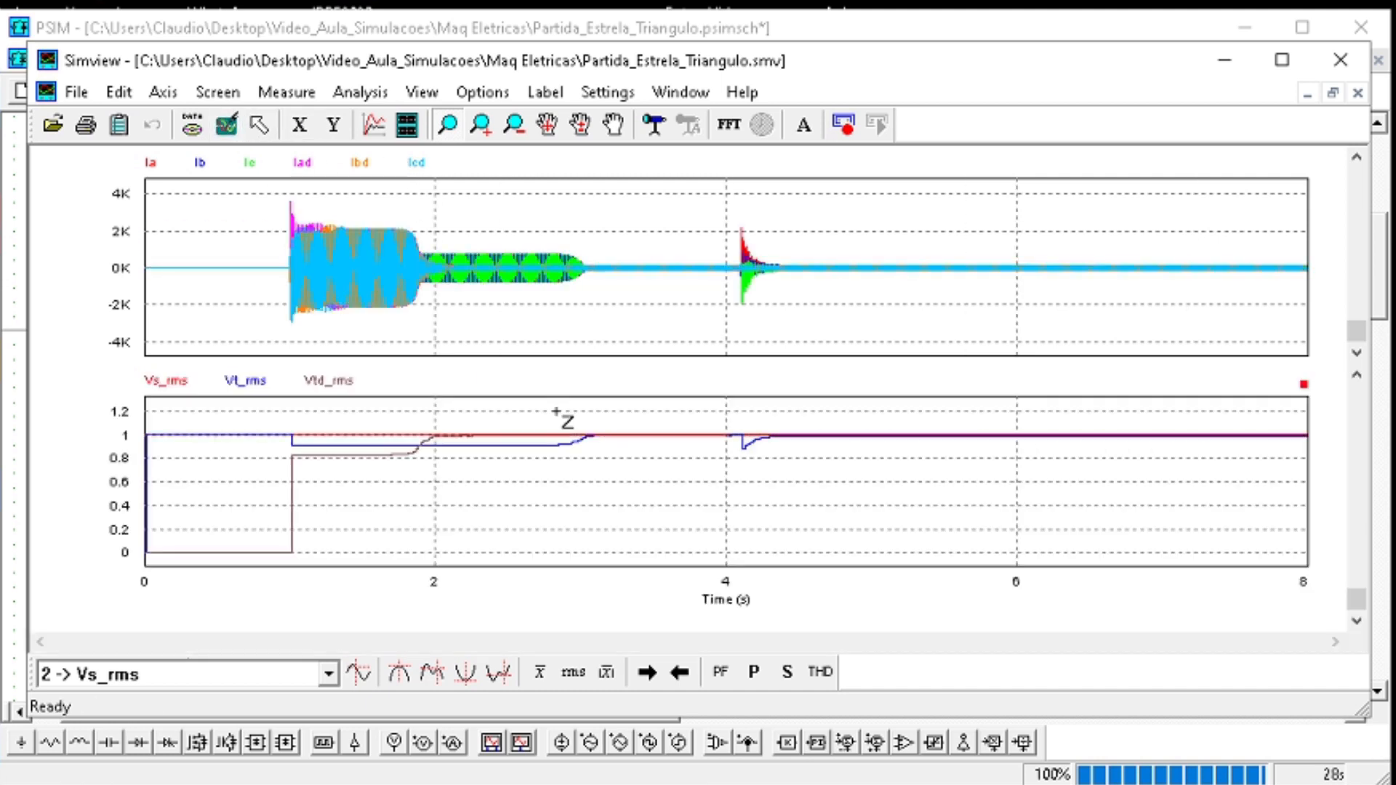
drag(285, 421, 865, 565)
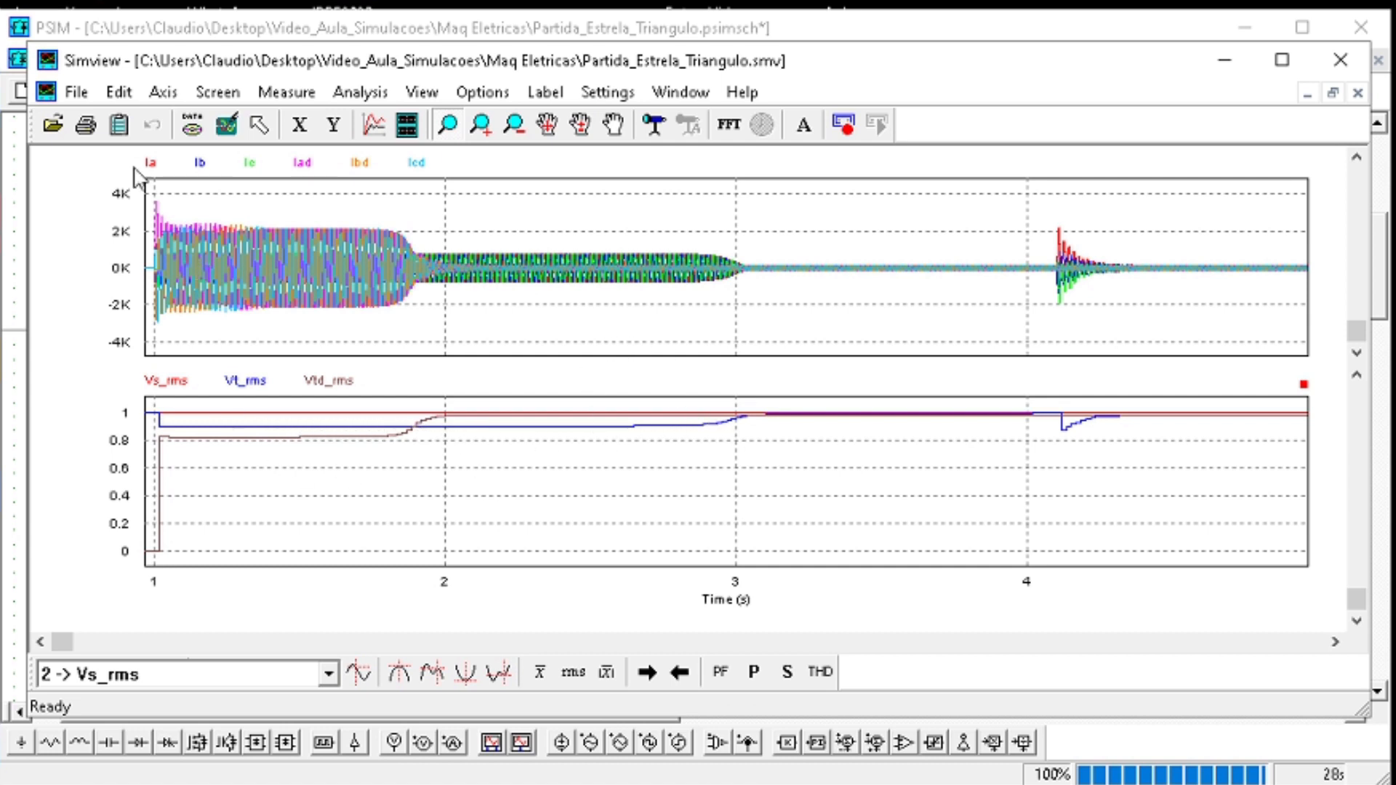
click(227, 125)
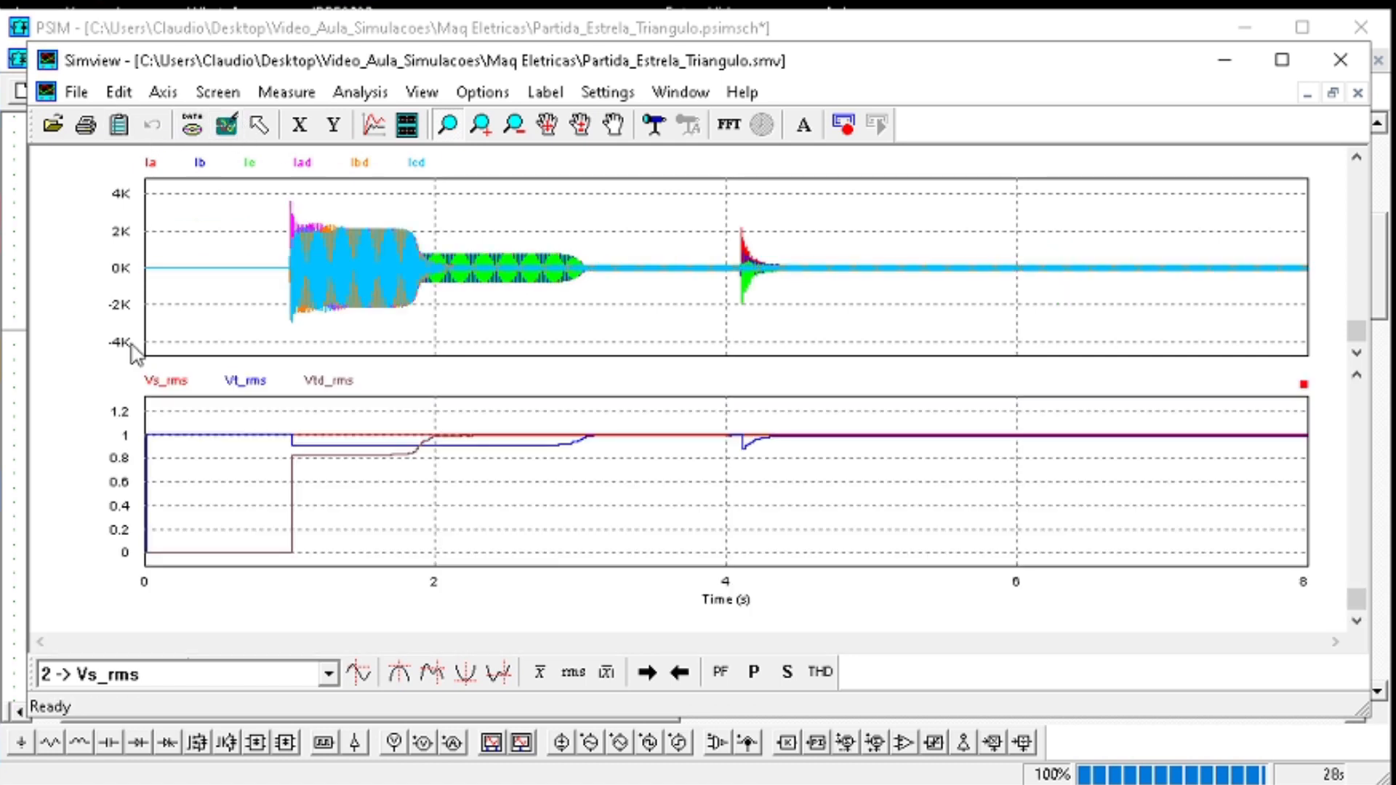
Narrow the Simview graph window so the circuit is visible beside it, and save the PSIM schematic
drag(18, 337, 842, 337)
click(709, 317)
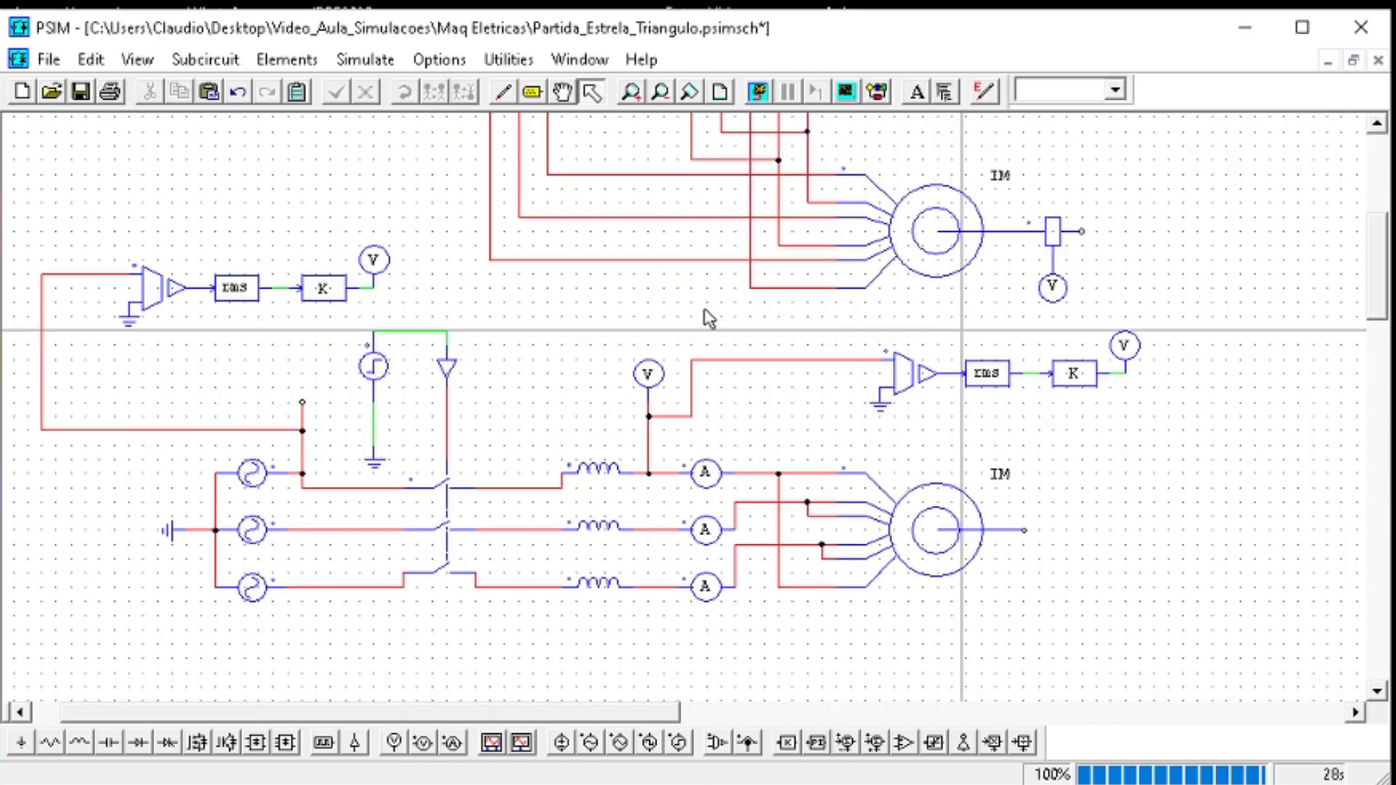
click(50, 60)
click(87, 217)
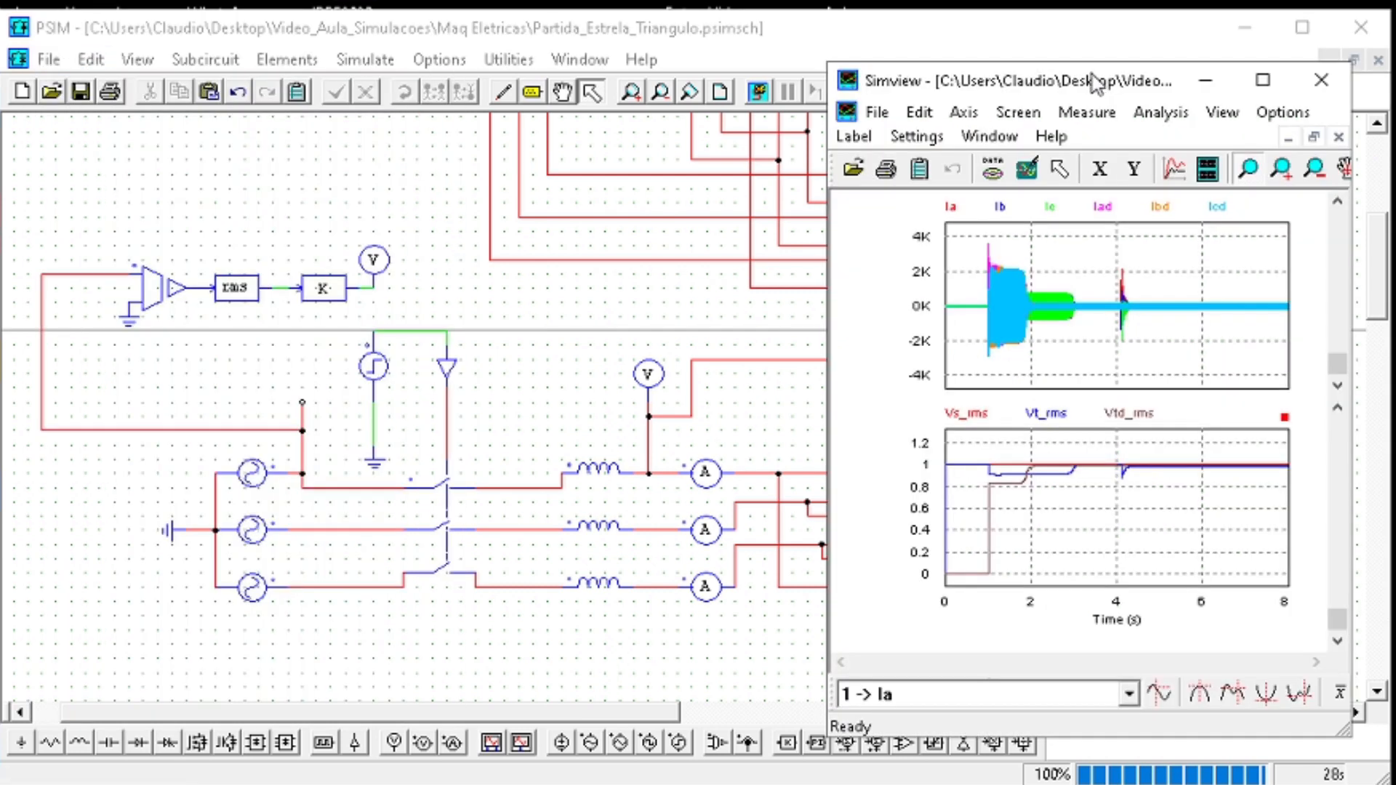